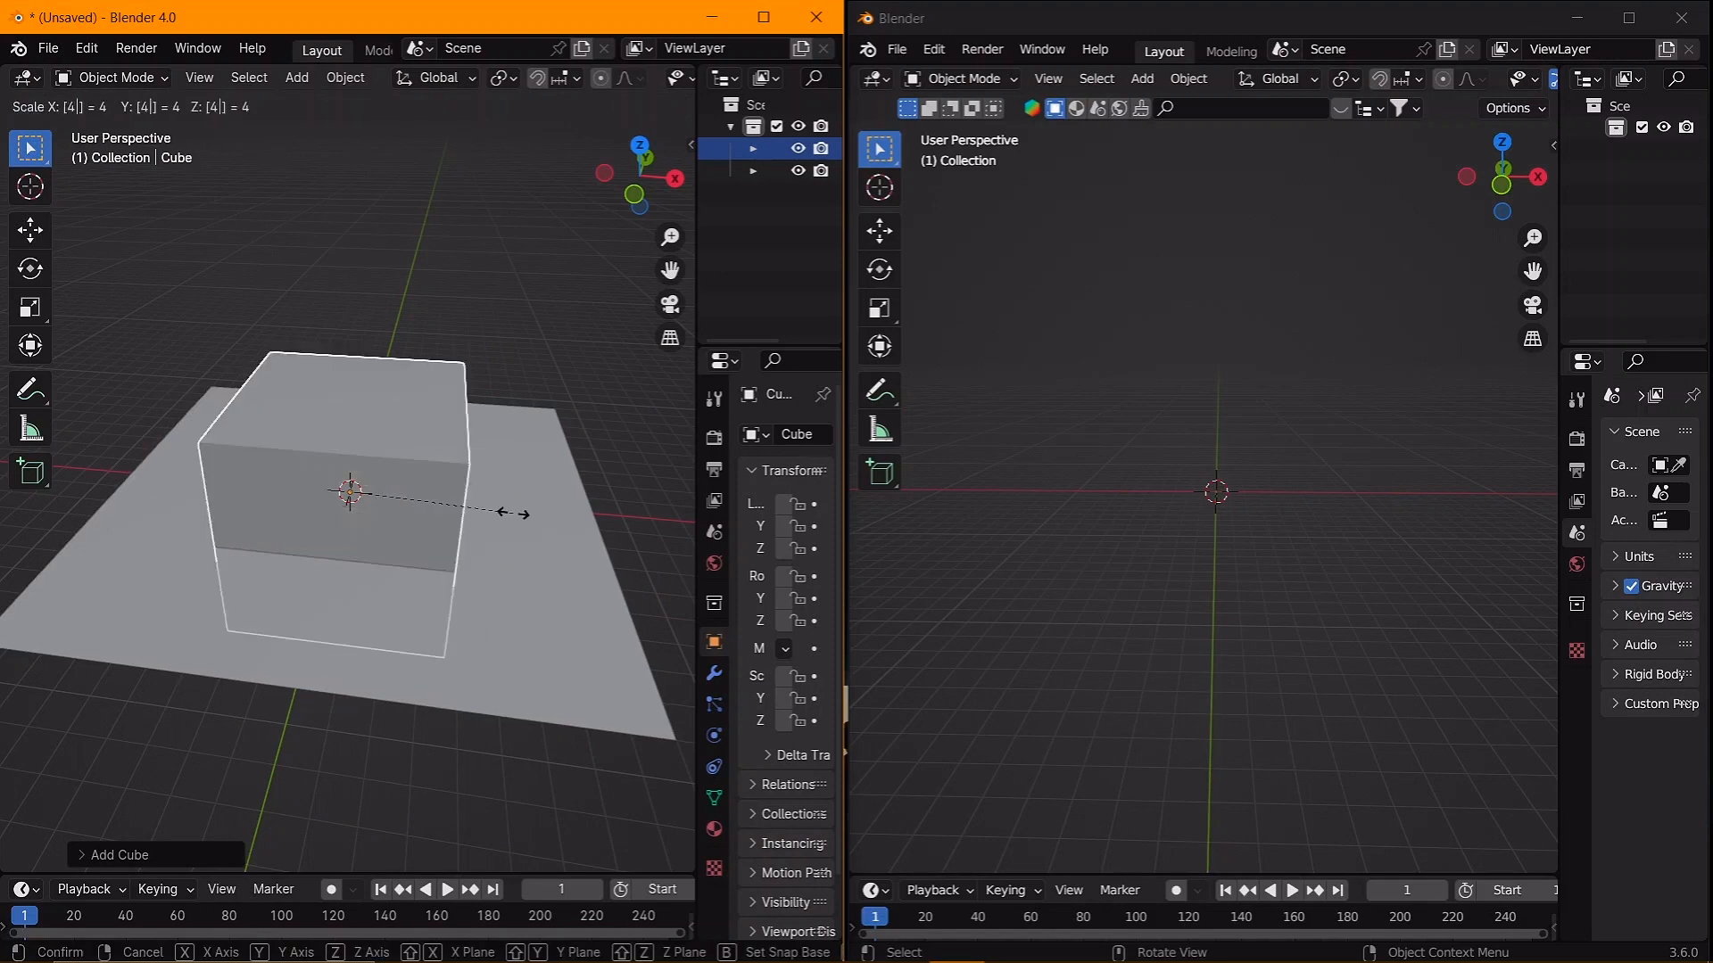
- Scale the cube by a factor of 4 and raise it about 3.9 m along the Z axis
{"action": "left_click", "coordinate": [453, 555]}
{"action": "key", "text": "g"}
{"action": "key", "text": "z"}
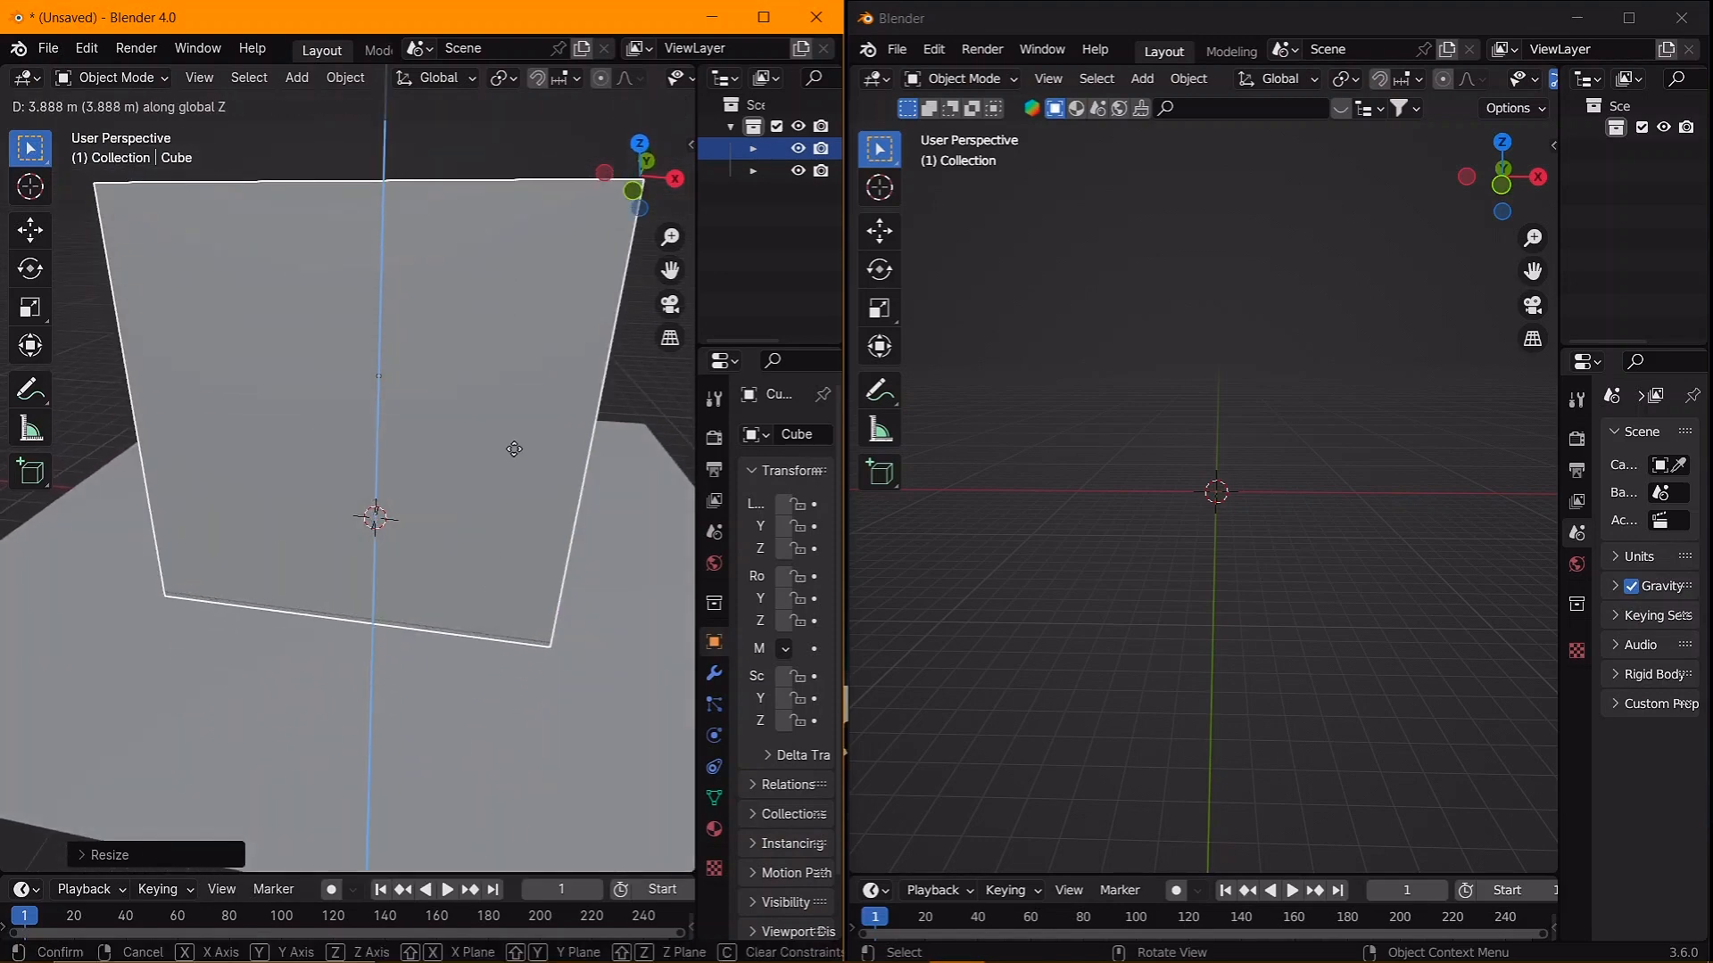
{"action": "left_click", "coordinate": [513, 443]}
- Switch to the Blender 3.6 window, add a plane and enlarge it into a wide ground surface
{"action": "key", "text": "shift+a"}
{"action": "mouse_move", "coordinate": [1159, 220]}
{"action": "left_click", "coordinate": [1249, 220]}
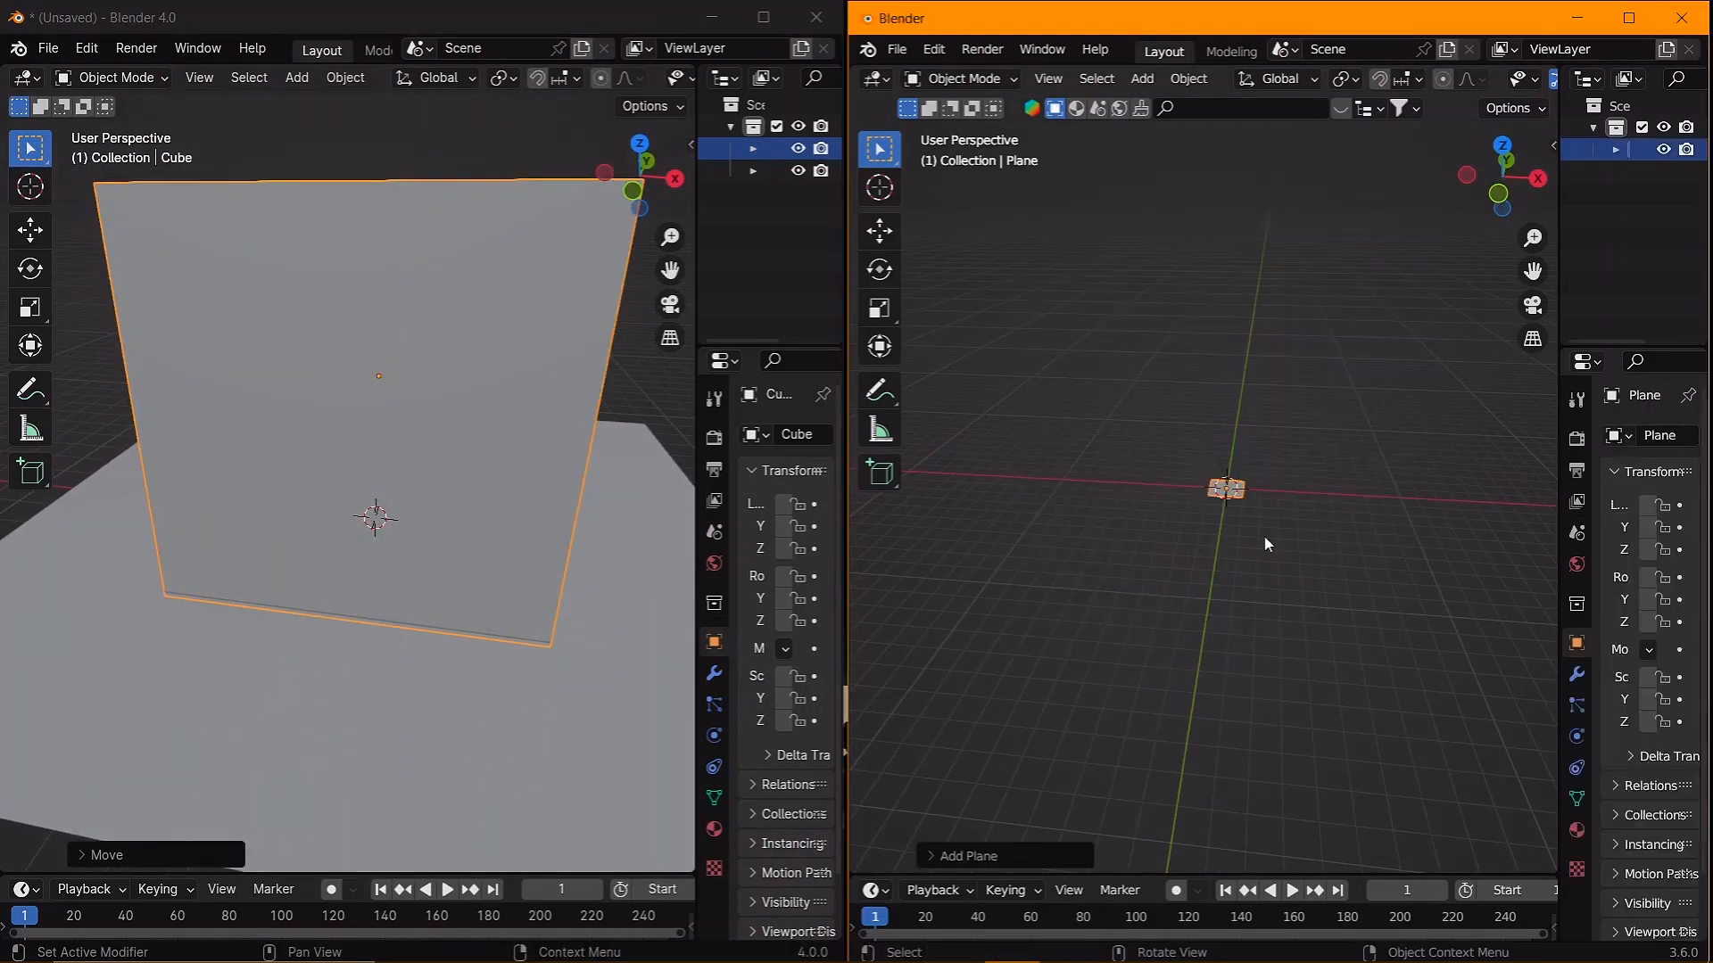
{"action": "key", "text": "s"}
{"action": "left_click", "coordinate": [1262, 537]}
- Add a cube at the centre of the ground plane and scale it by a factor of 5
{"action": "key", "text": "shift+a"}
{"action": "mouse_move", "coordinate": [1267, 513]}
{"action": "left_click", "coordinate": [1369, 534]}
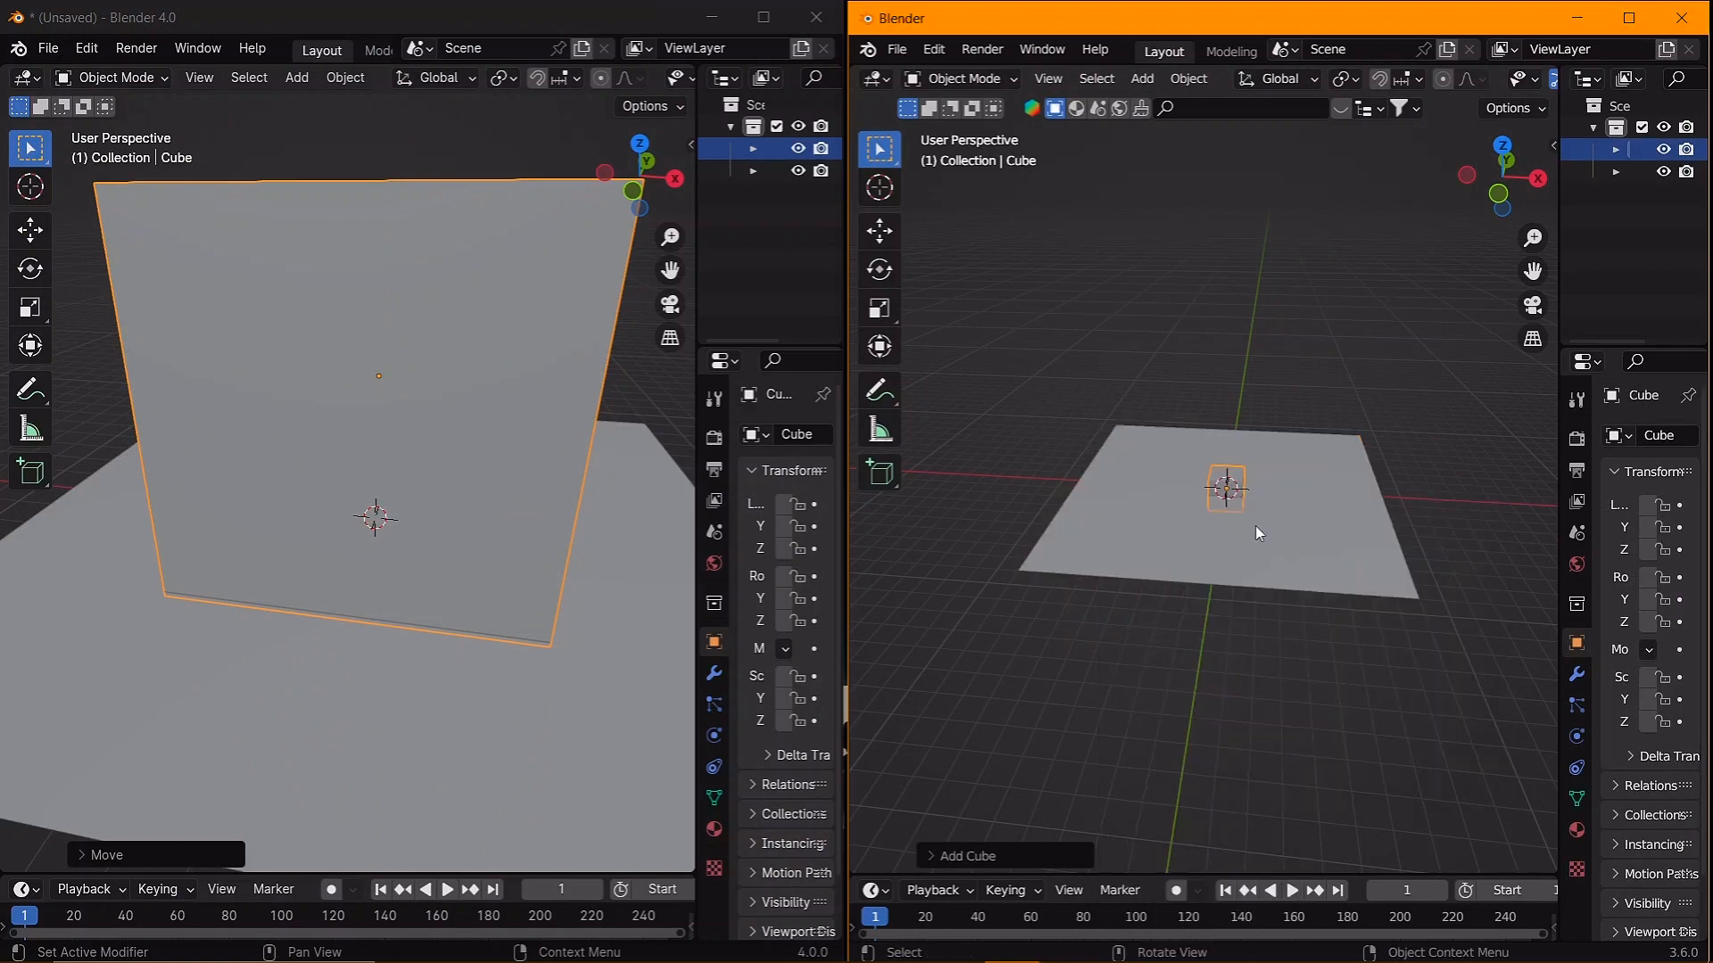
{"action": "key", "text": "s"}
{"action": "key", "text": "5"}
{"action": "left_click", "coordinate": [1264, 522]}
- Raise the cube along the Z axis until it stands on the ground plane
{"action": "scroll", "coordinate": [1263, 522], "scroll_direction": "up", "scroll_amount": 5}
{"action": "scroll", "coordinate": [1265, 526], "scroll_direction": "down", "scroll_amount": 2}
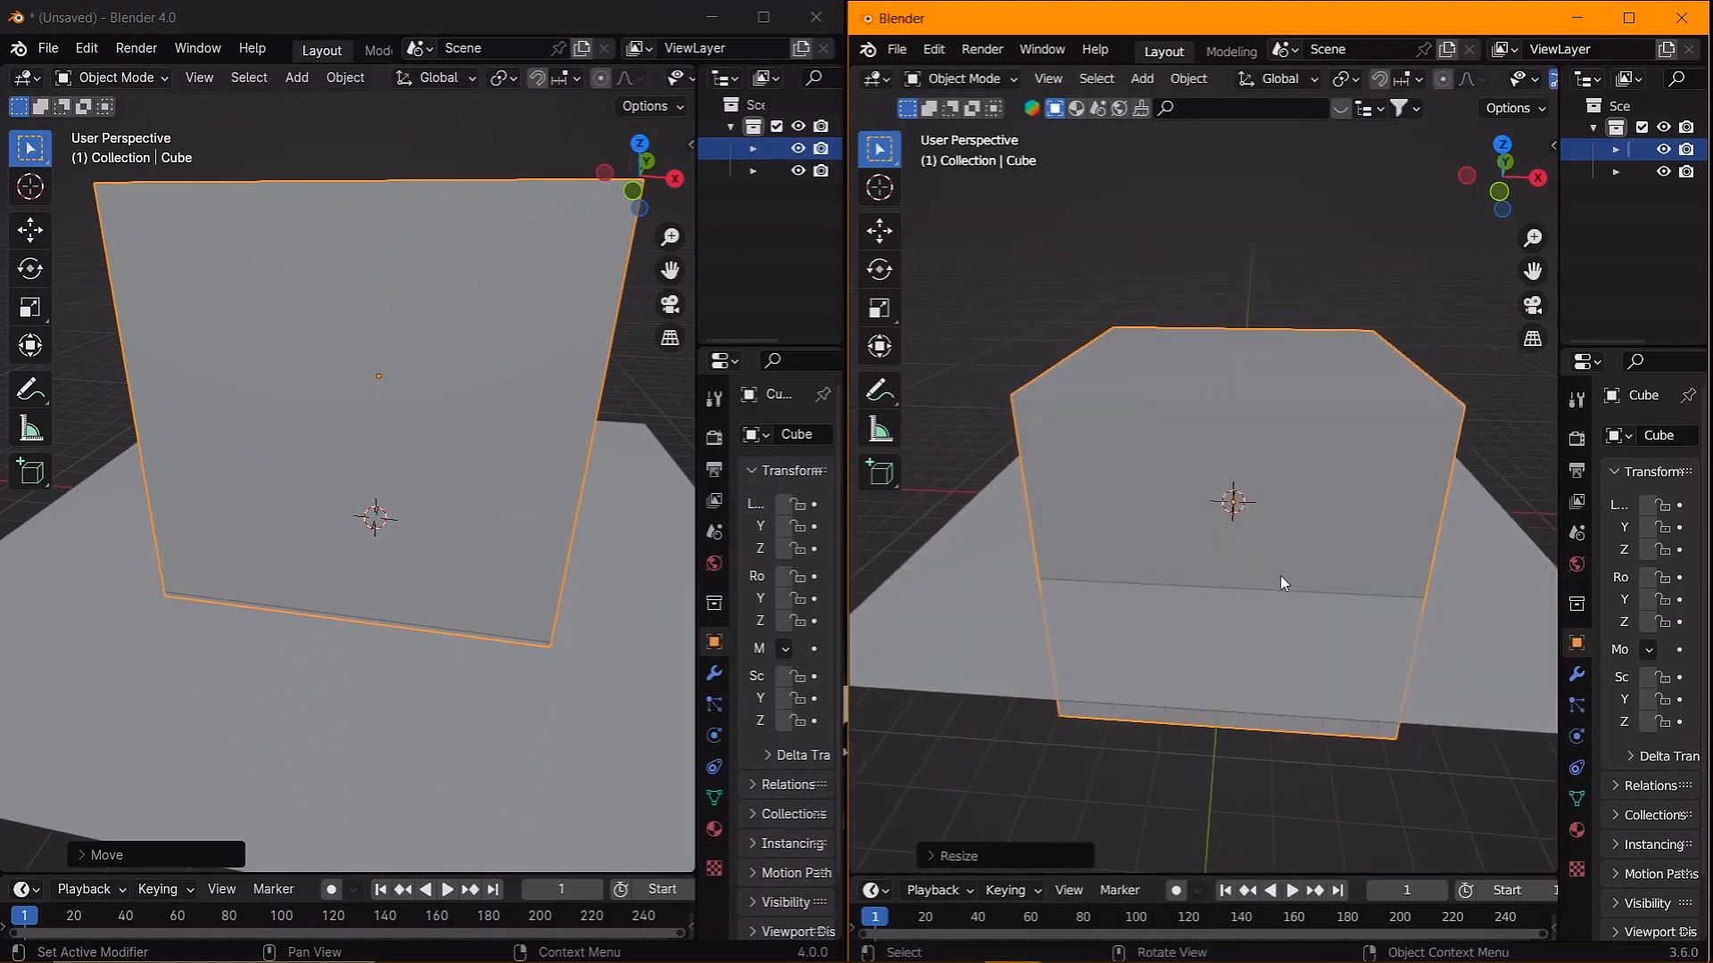
{"action": "middle_click_drag", "start_coordinate": [1281, 576], "coordinate": [1281, 588]}
{"action": "key", "text": "g"}
{"action": "key", "text": "z"}
{"action": "left_click", "coordinate": [1238, 505]}
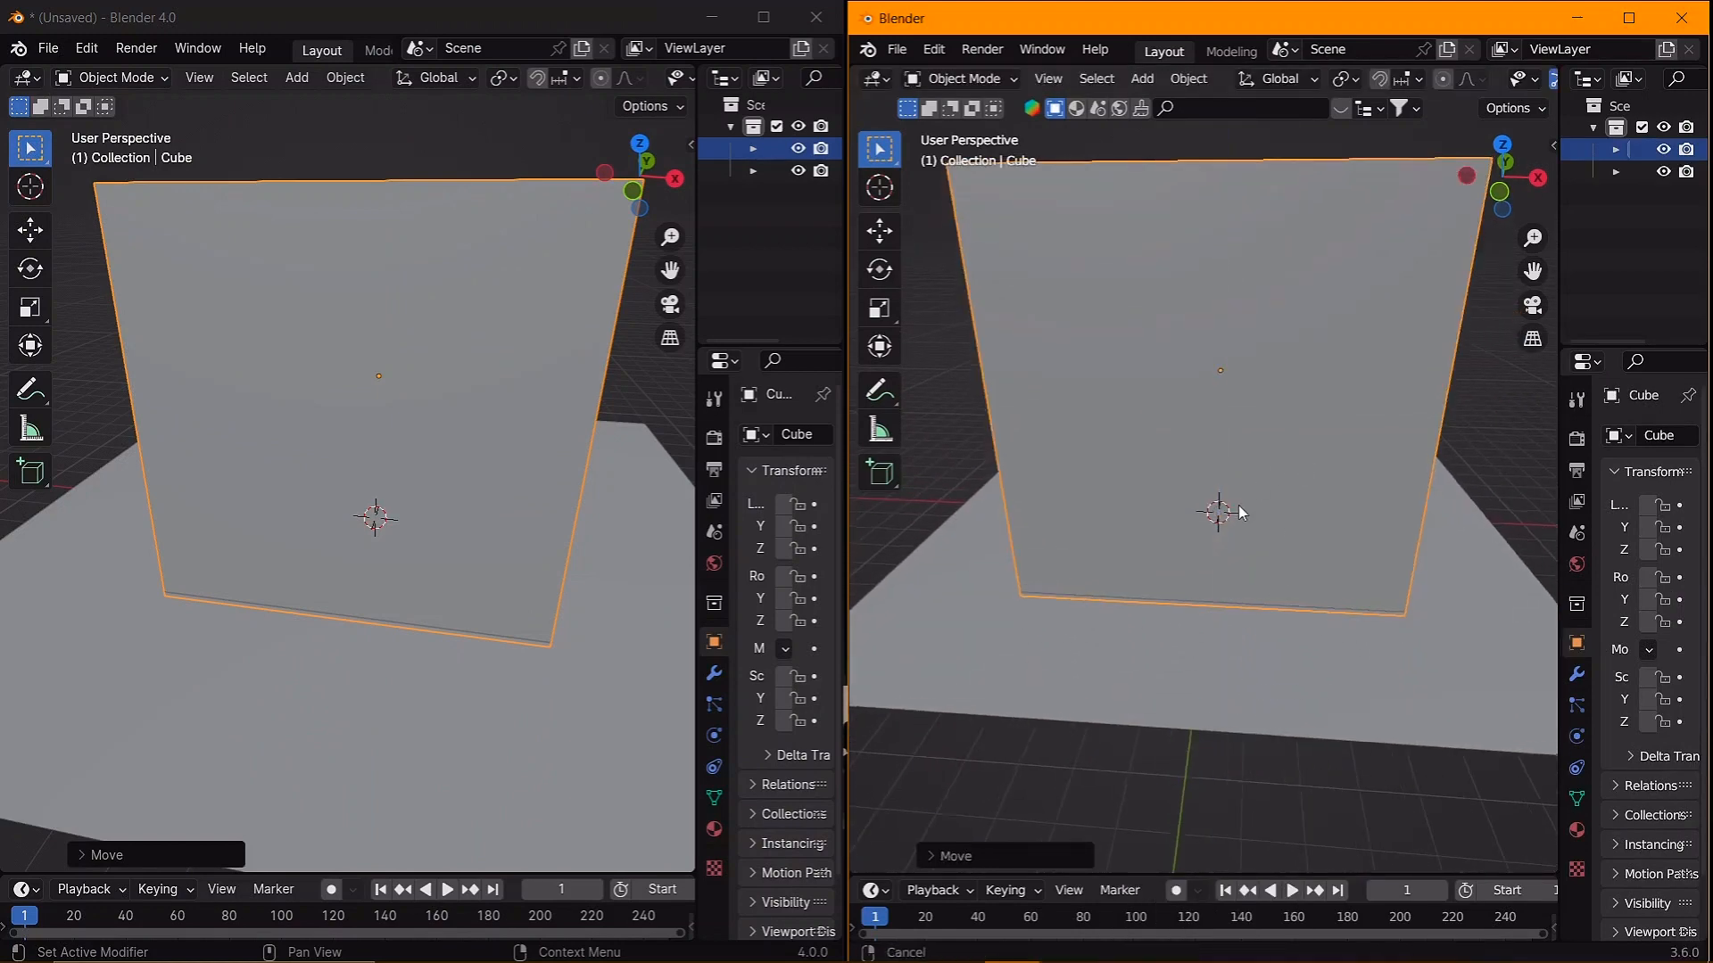
- Return to the Blender 4.0 window and scale its ground plane by a factor of 2
{"action": "scroll", "coordinate": [1238, 505], "scroll_direction": "down", "scroll_amount": 3}
{"action": "left_click", "coordinate": [1128, 682]}
{"action": "middle_click_drag", "start_coordinate": [1128, 676], "coordinate": [1133, 695]}
{"action": "scroll", "coordinate": [465, 627], "scroll_direction": "down", "scroll_amount": 3}
{"action": "middle_click_drag", "start_coordinate": [398, 573], "coordinate": [403, 598]}
{"action": "left_click", "coordinate": [435, 631]}
{"action": "scroll", "coordinate": [472, 631], "scroll_direction": "up", "scroll_amount": 1}
{"action": "key", "text": "s"}
{"action": "key", "text": "2"}
{"action": "left_click", "coordinate": [511, 627]}
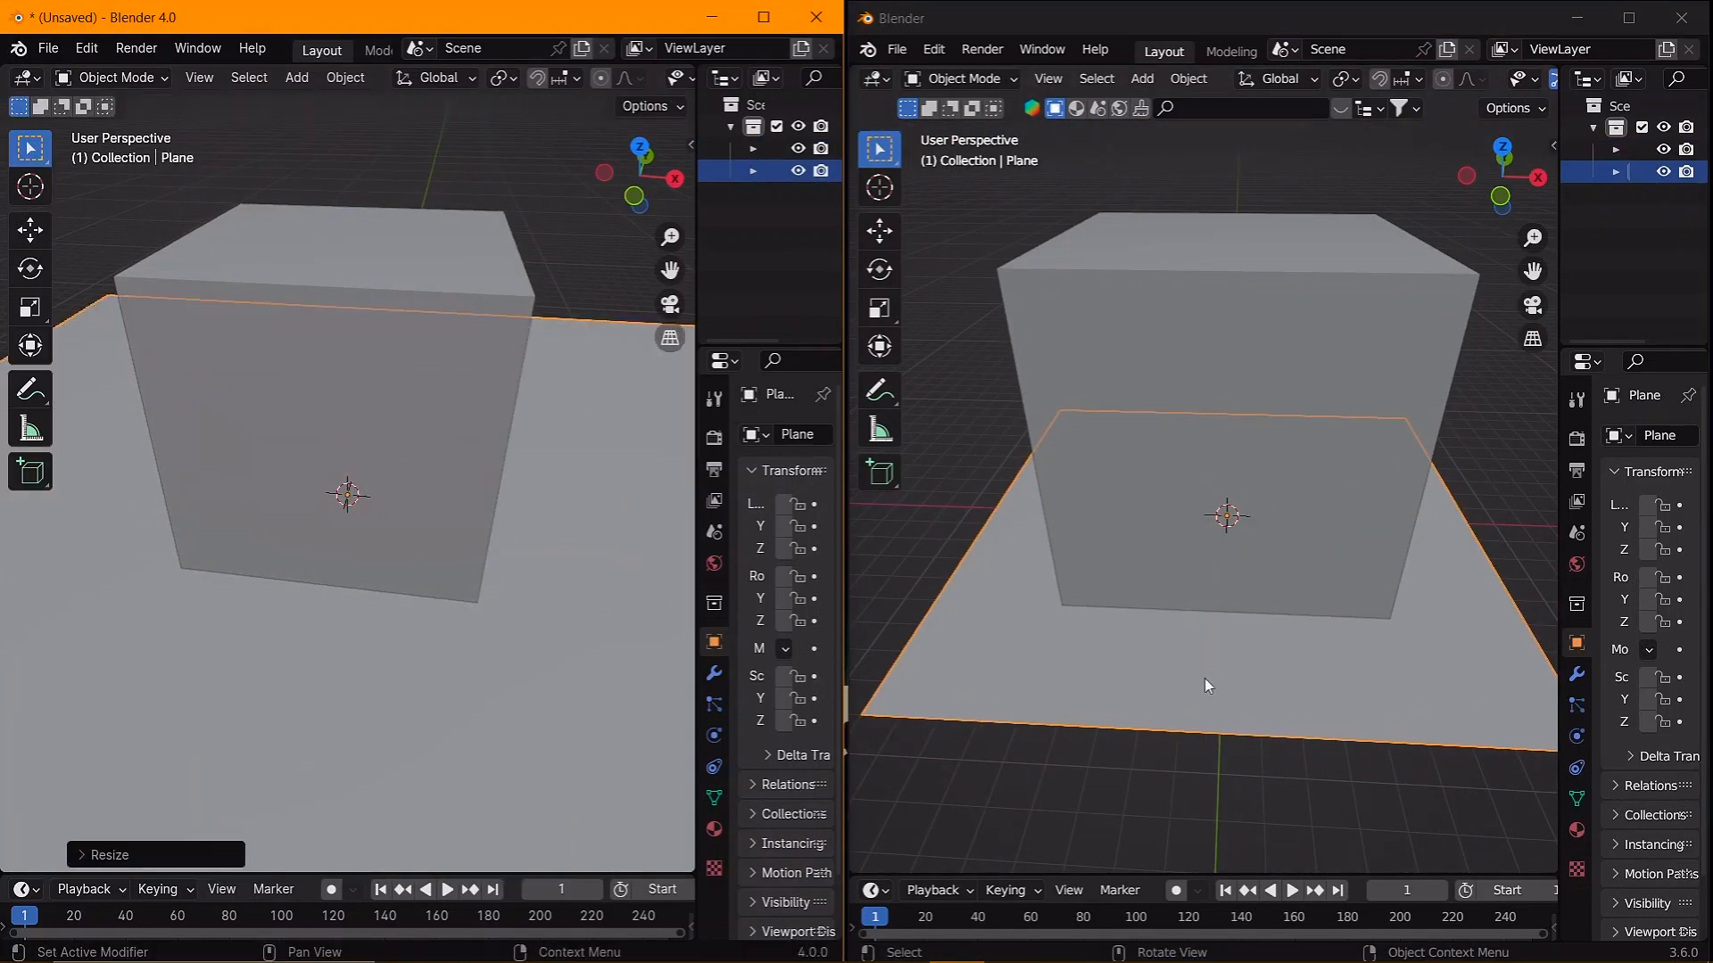
- Scale the ground plane in the Blender 3.6 window by a factor of 2
{"action": "left_click", "coordinate": [1205, 677]}
{"action": "key", "text": "s"}
{"action": "key", "text": "2"}
{"action": "left_click", "coordinate": [1210, 648]}
{"action": "scroll", "coordinate": [1210, 647], "scroll_direction": "down", "scroll_amount": 2}
{"action": "scroll", "coordinate": [459, 457], "scroll_direction": "down", "scroll_amount": 2}
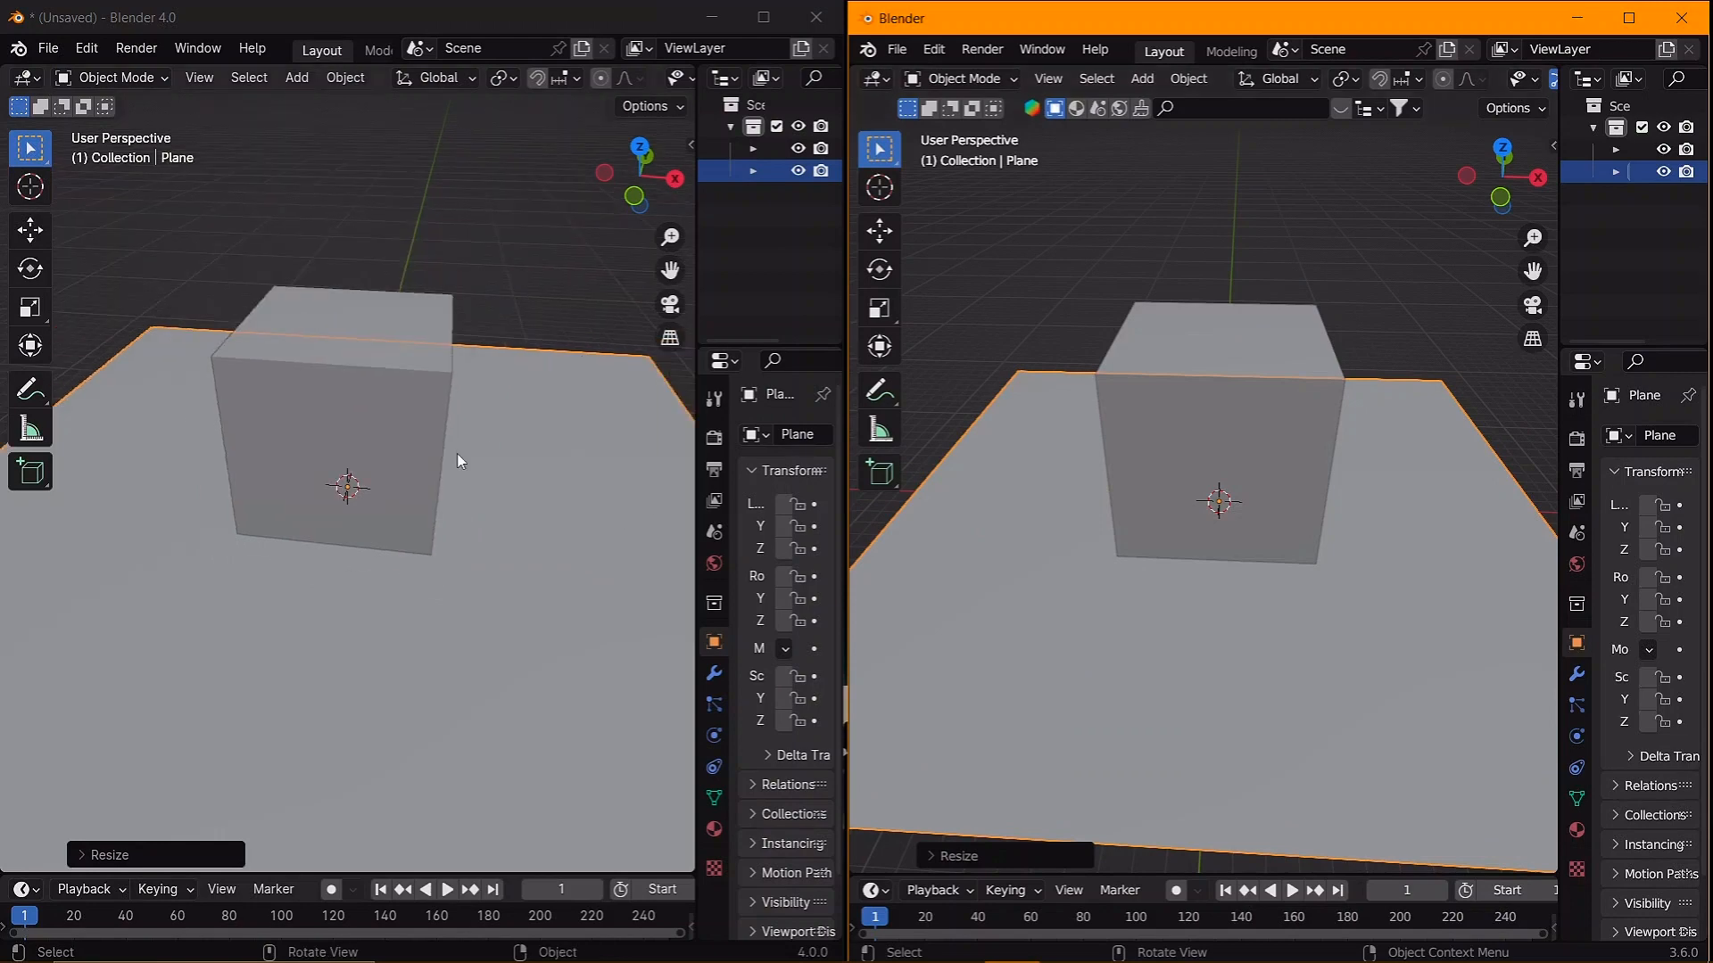
- Switch to the Shading workspace in the Blender 4.0 window, followed by the Blender 3.6 window
{"action": "middle_click_drag", "start_coordinate": [407, 487], "coordinate": [445, 418], "text": "shift"}
{"action": "scroll", "coordinate": [424, 443], "scroll_direction": "down", "scroll_amount": 1}
{"action": "scroll", "coordinate": [415, 431], "scroll_direction": "up", "scroll_amount": 1}
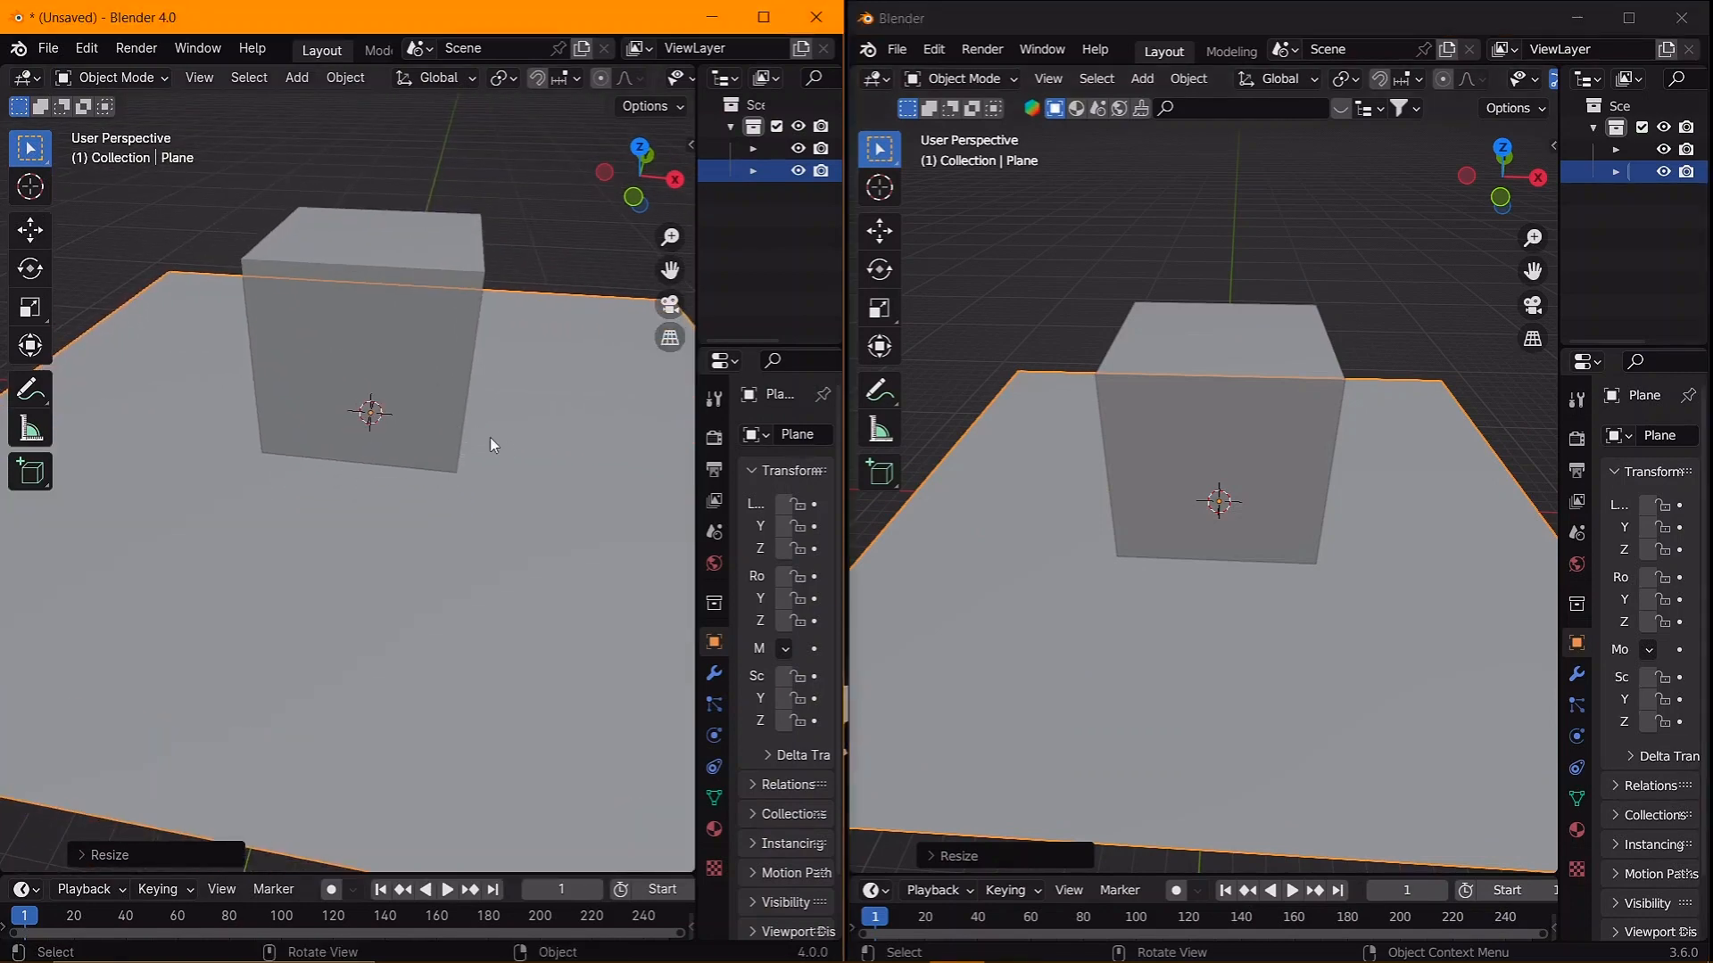
{"action": "middle_click_drag", "start_coordinate": [417, 503], "coordinate": [419, 506], "text": "shift"}
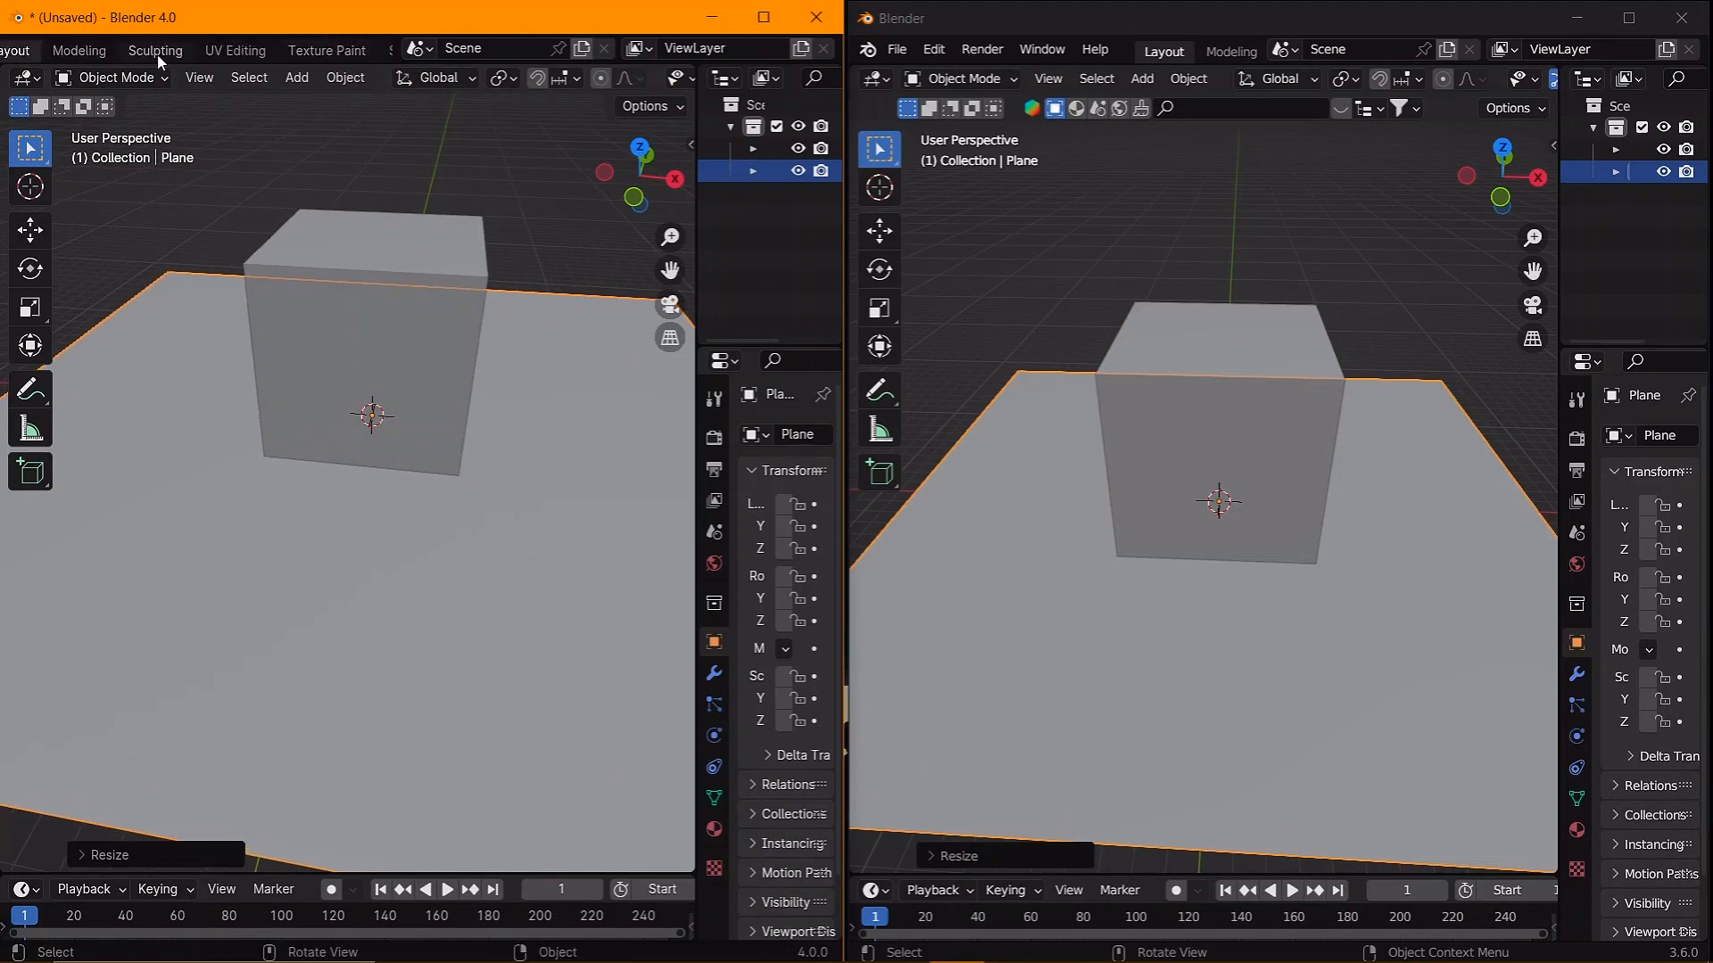
{"action": "left_click", "coordinate": [356, 51]}
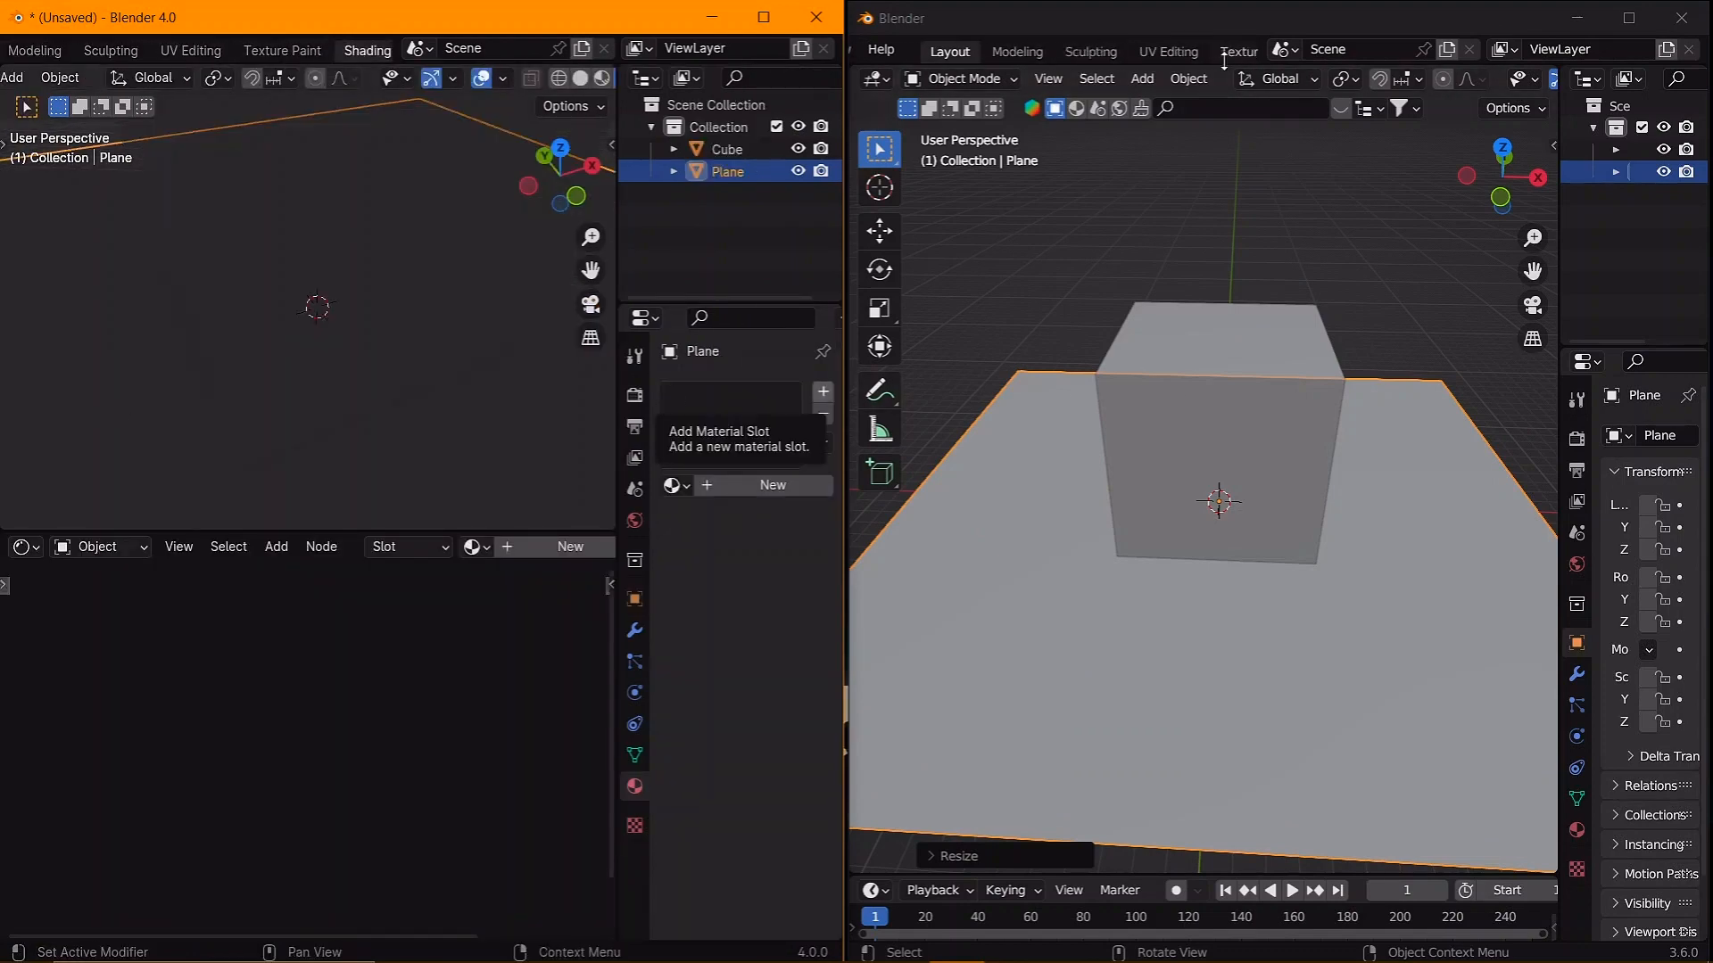
{"action": "left_click", "coordinate": [1235, 52]}
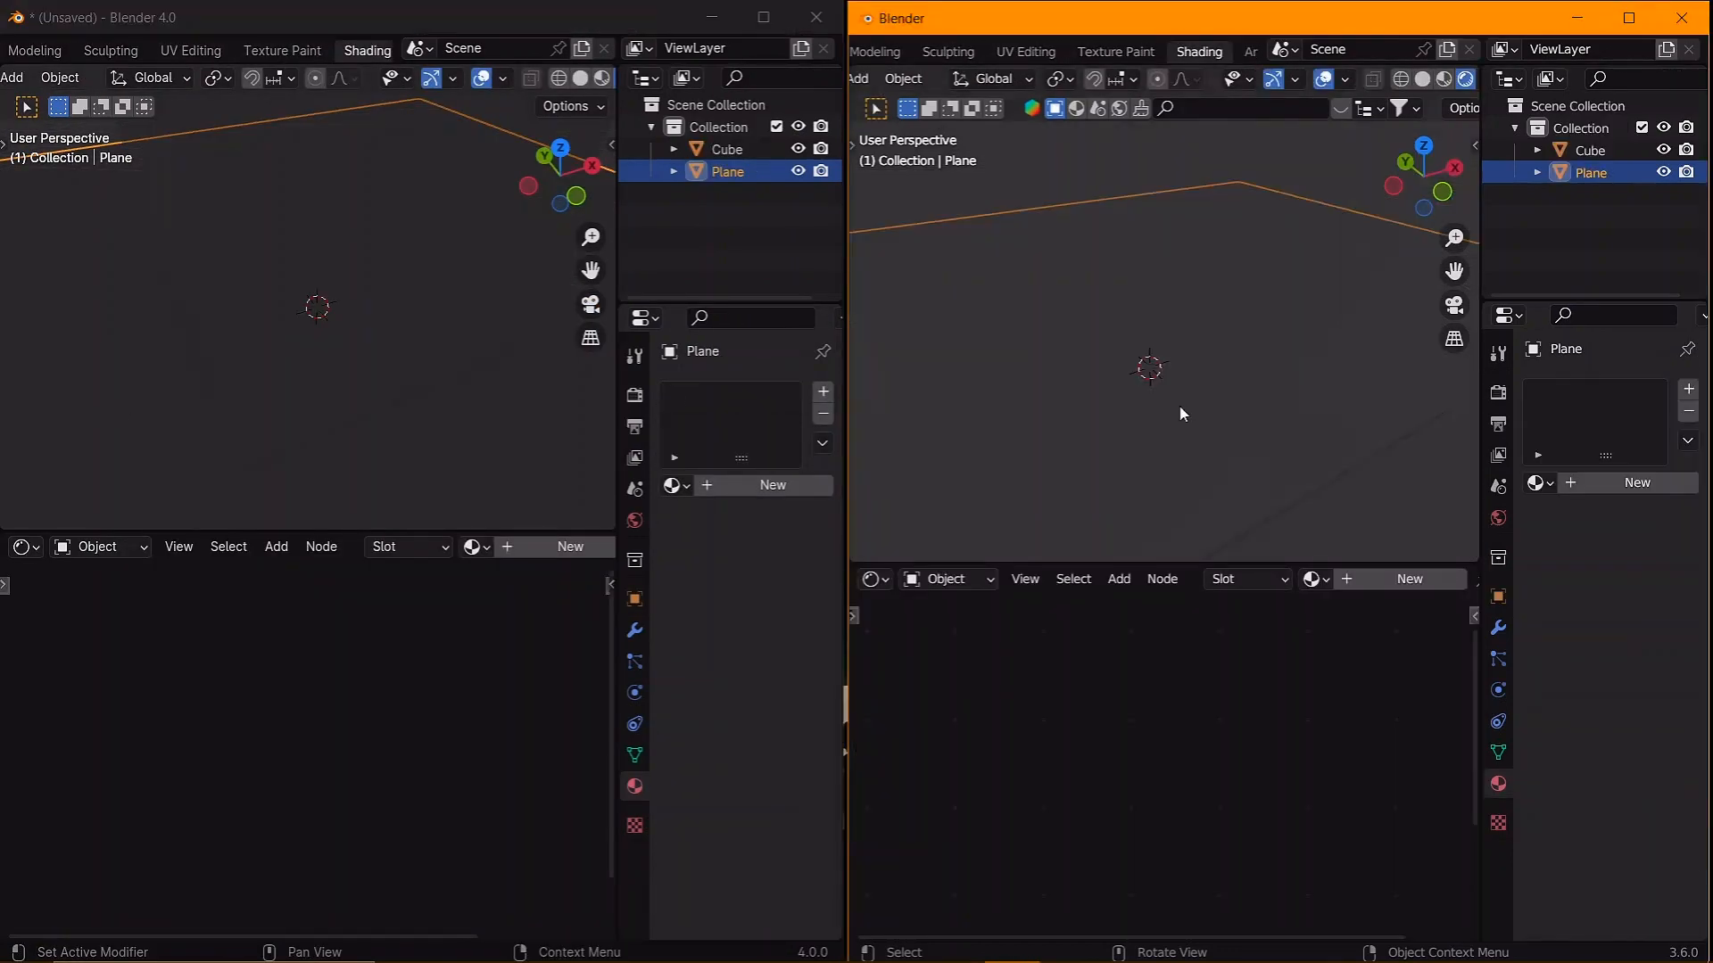
- Examine the cube and ground plane from a similar corner angle in both Blender viewports
{"action": "middle_click_drag", "start_coordinate": [355, 300], "coordinate": [374, 250]}
{"action": "middle_click_drag", "start_coordinate": [1165, 330], "coordinate": [1218, 272]}
{"action": "mouse_move", "coordinate": [333, 346]}
{"action": "middle_mouse_down"}
{"action": "mouse_move", "coordinate": [357, 341]}
{"action": "mouse_move", "coordinate": [332, 294]}
{"action": "mouse_move", "coordinate": [308, 350]}
{"action": "mouse_move", "coordinate": [375, 321]}
{"action": "mouse_move", "coordinate": [316, 328]}
{"action": "mouse_move", "coordinate": [336, 326]}
{"action": "middle_mouse_up"}
{"action": "middle_click_drag", "start_coordinate": [1202, 314], "coordinate": [1149, 355]}
{"action": "middle_click_drag", "start_coordinate": [1222, 421], "coordinate": [1227, 339]}
{"action": "middle_click_drag", "start_coordinate": [276, 286], "coordinate": [329, 276]}
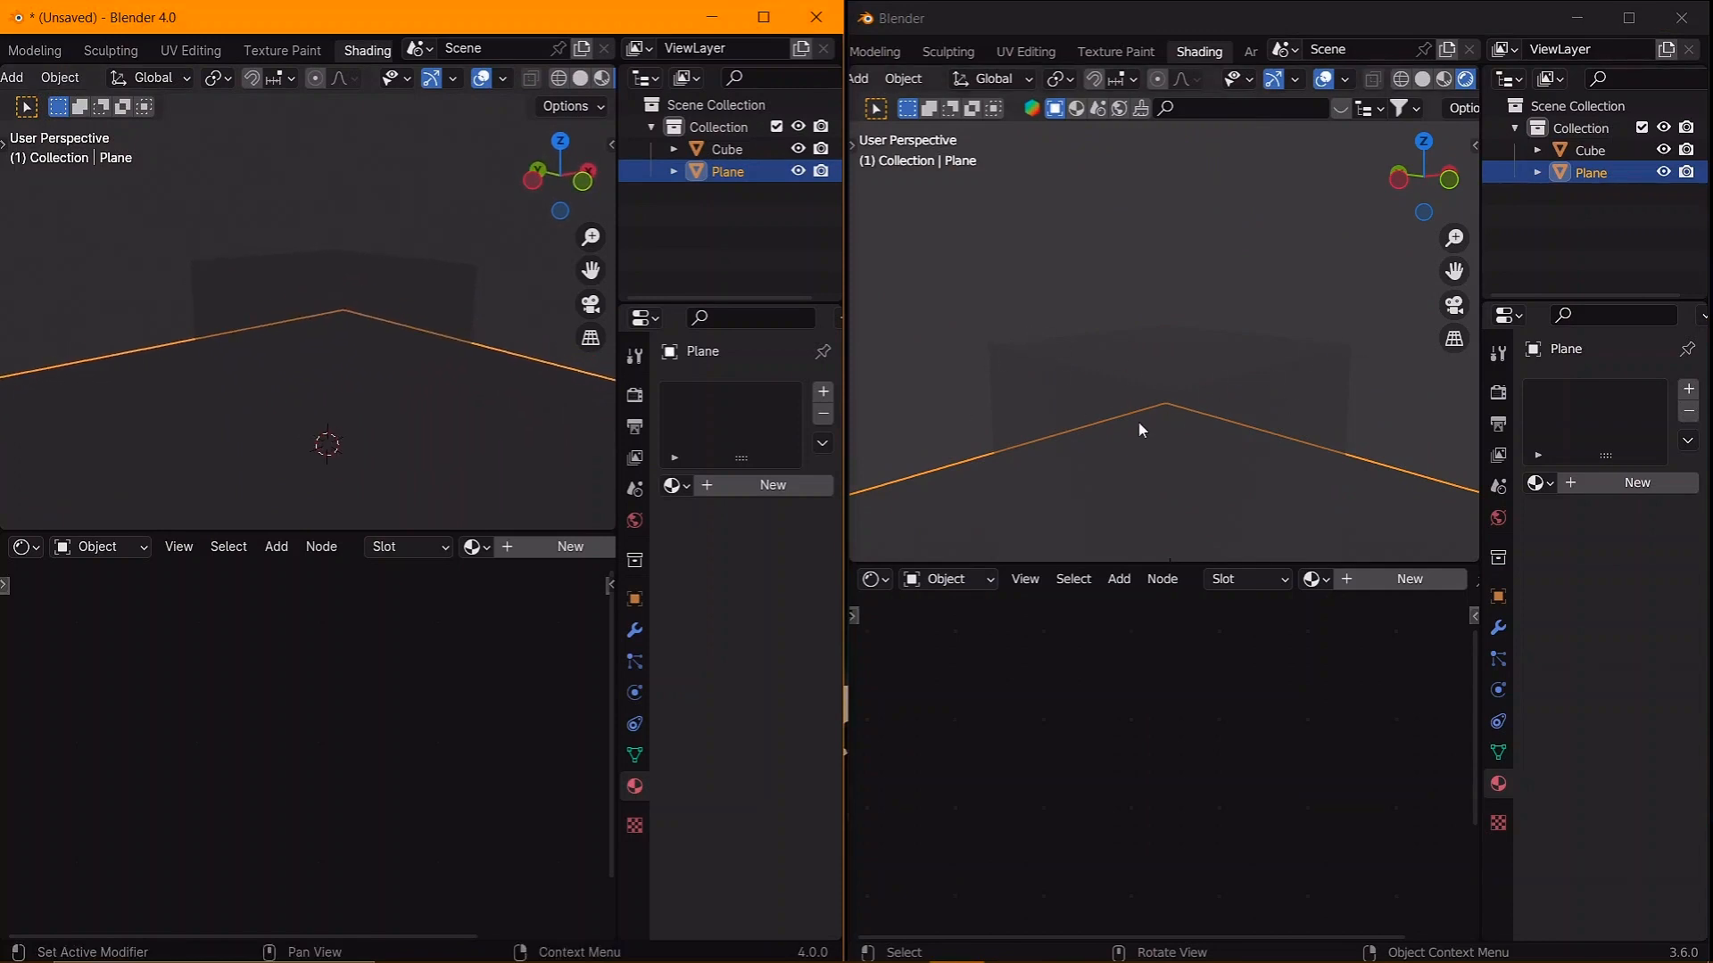
{"action": "middle_click_drag", "start_coordinate": [399, 239], "coordinate": [340, 393]}
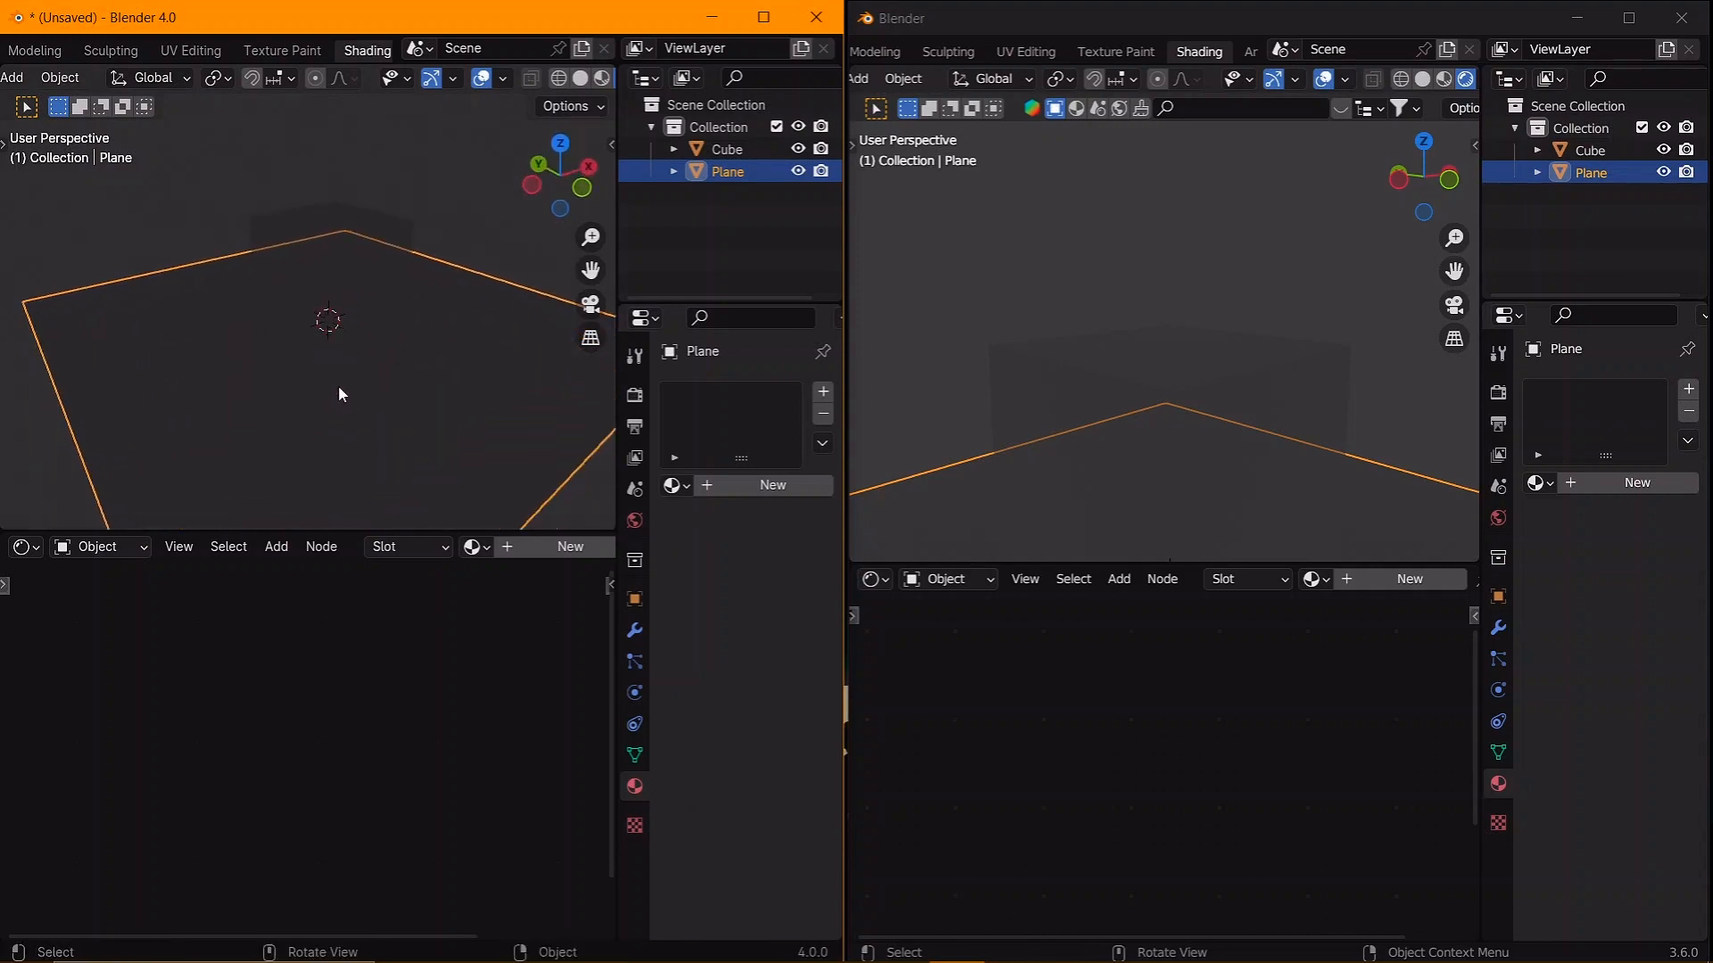
- In the Blender 4.0 window, set the world colour to an Environment Texture using the graveyard_pathways_4k HDRI
{"action": "left_click", "coordinate": [634, 520]}
{"action": "left_click", "coordinate": [764, 539]}
{"action": "left_click", "coordinate": [352, 638]}
{"action": "left_click", "coordinate": [785, 567]}
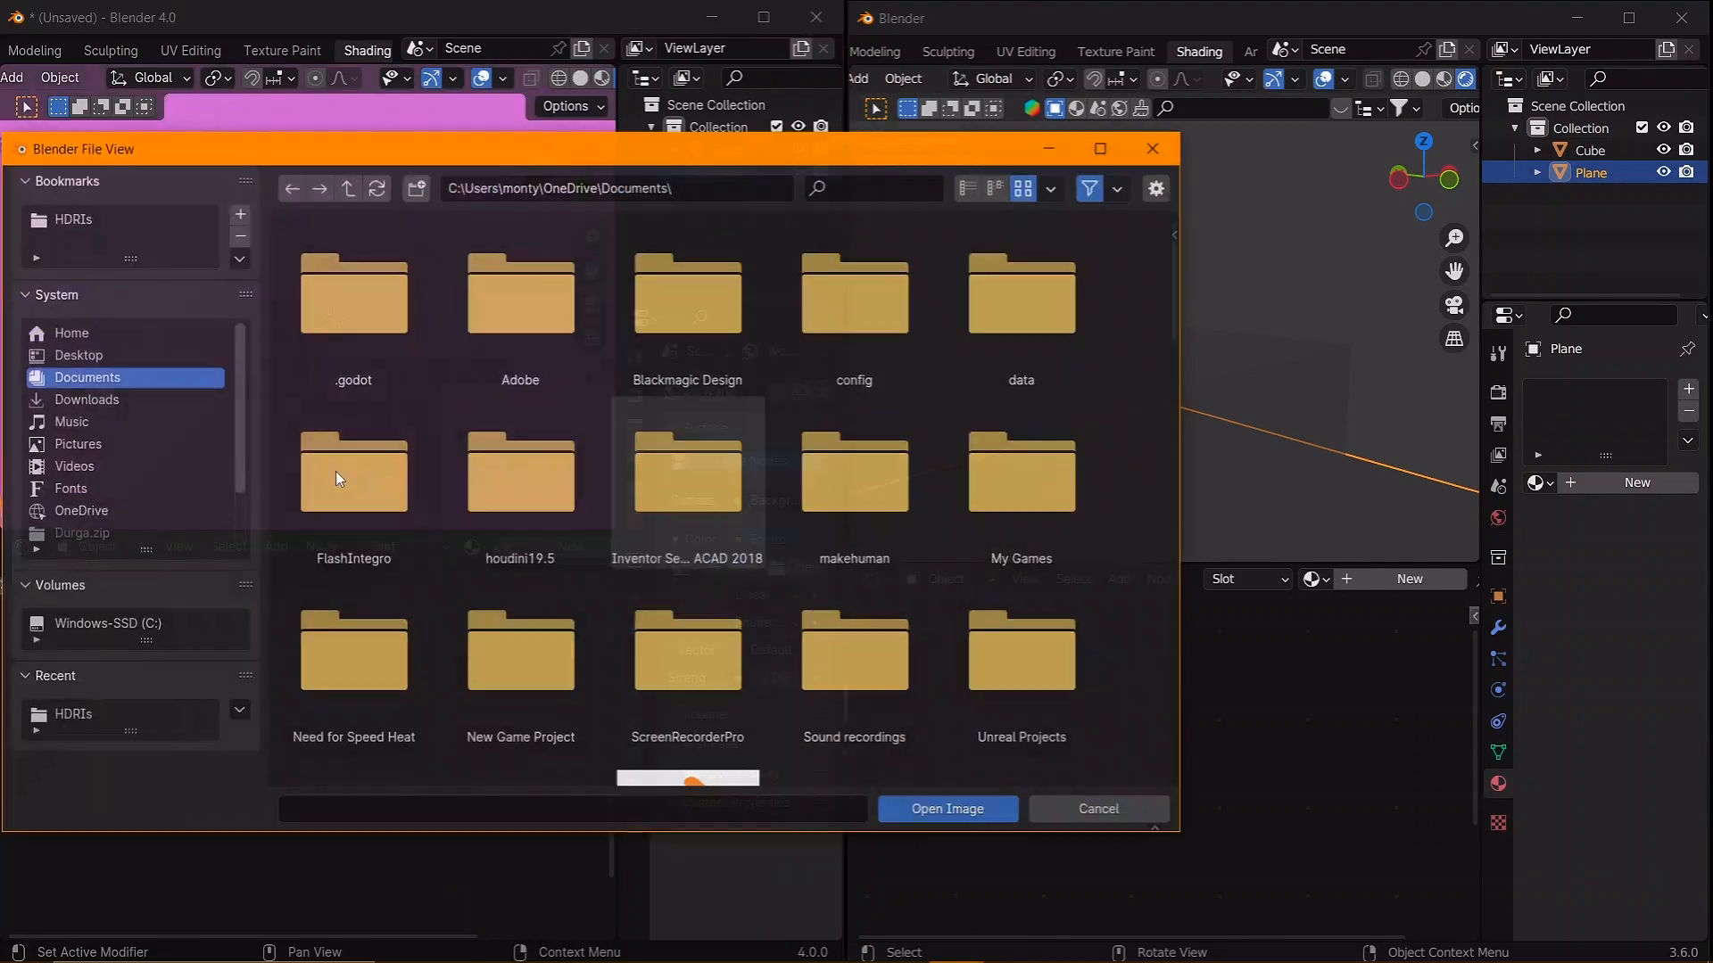
{"action": "left_click", "coordinate": [84, 399]}
{"action": "left_click", "coordinate": [115, 219]}
{"action": "left_click", "coordinate": [692, 476]}
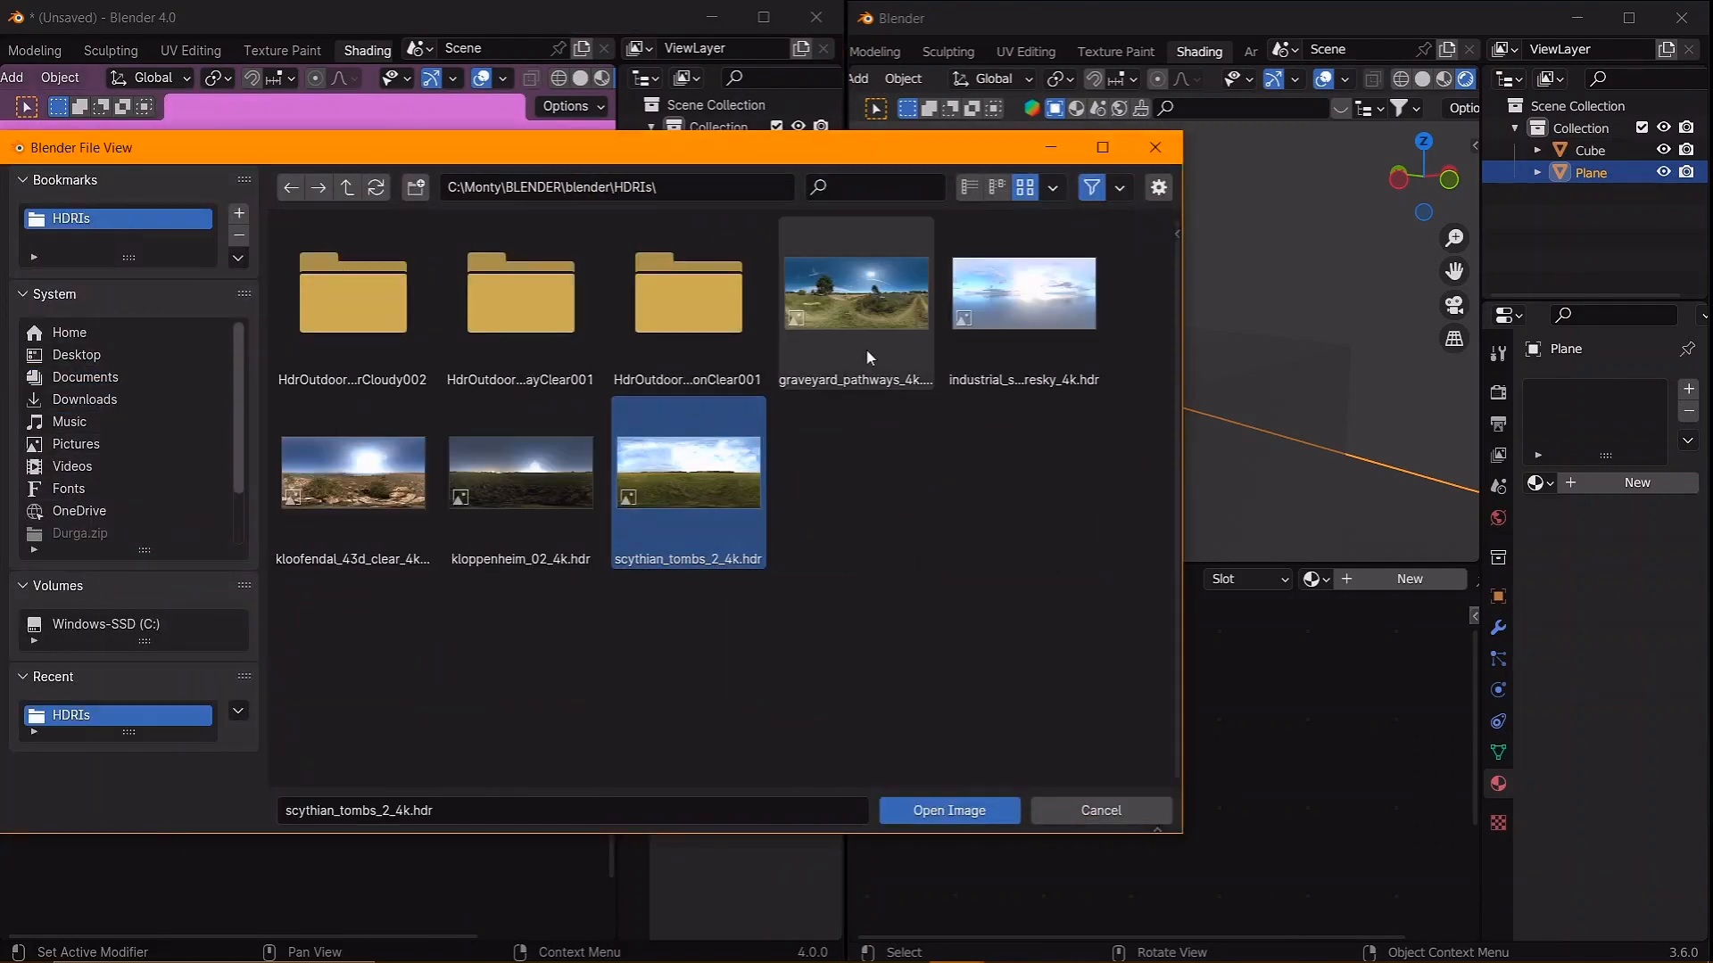
{"action": "double_click", "coordinate": [860, 317]}
- Give the Blender 3.6 scene's world colour an Environment Texture using the same graveyard_pathways_4k HDRI
{"action": "left_click", "coordinate": [1498, 517]}
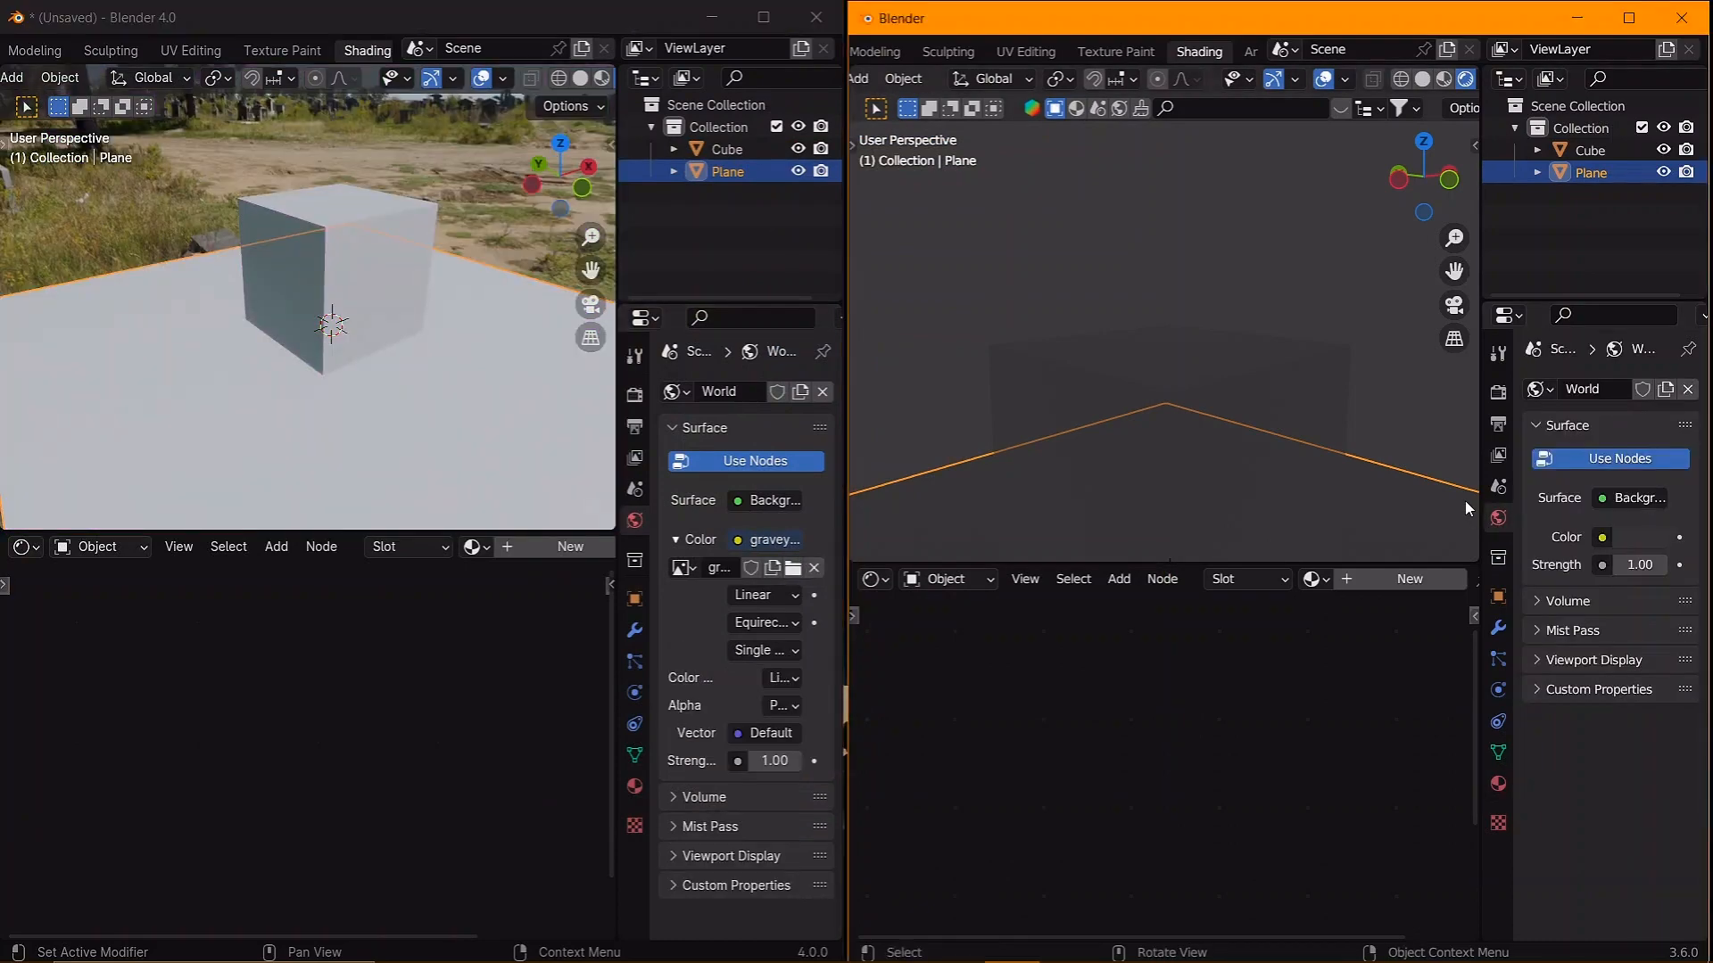
{"action": "left_click", "coordinate": [1604, 539]}
{"action": "left_click", "coordinate": [1214, 660]}
{"action": "left_click", "coordinate": [1661, 565]}
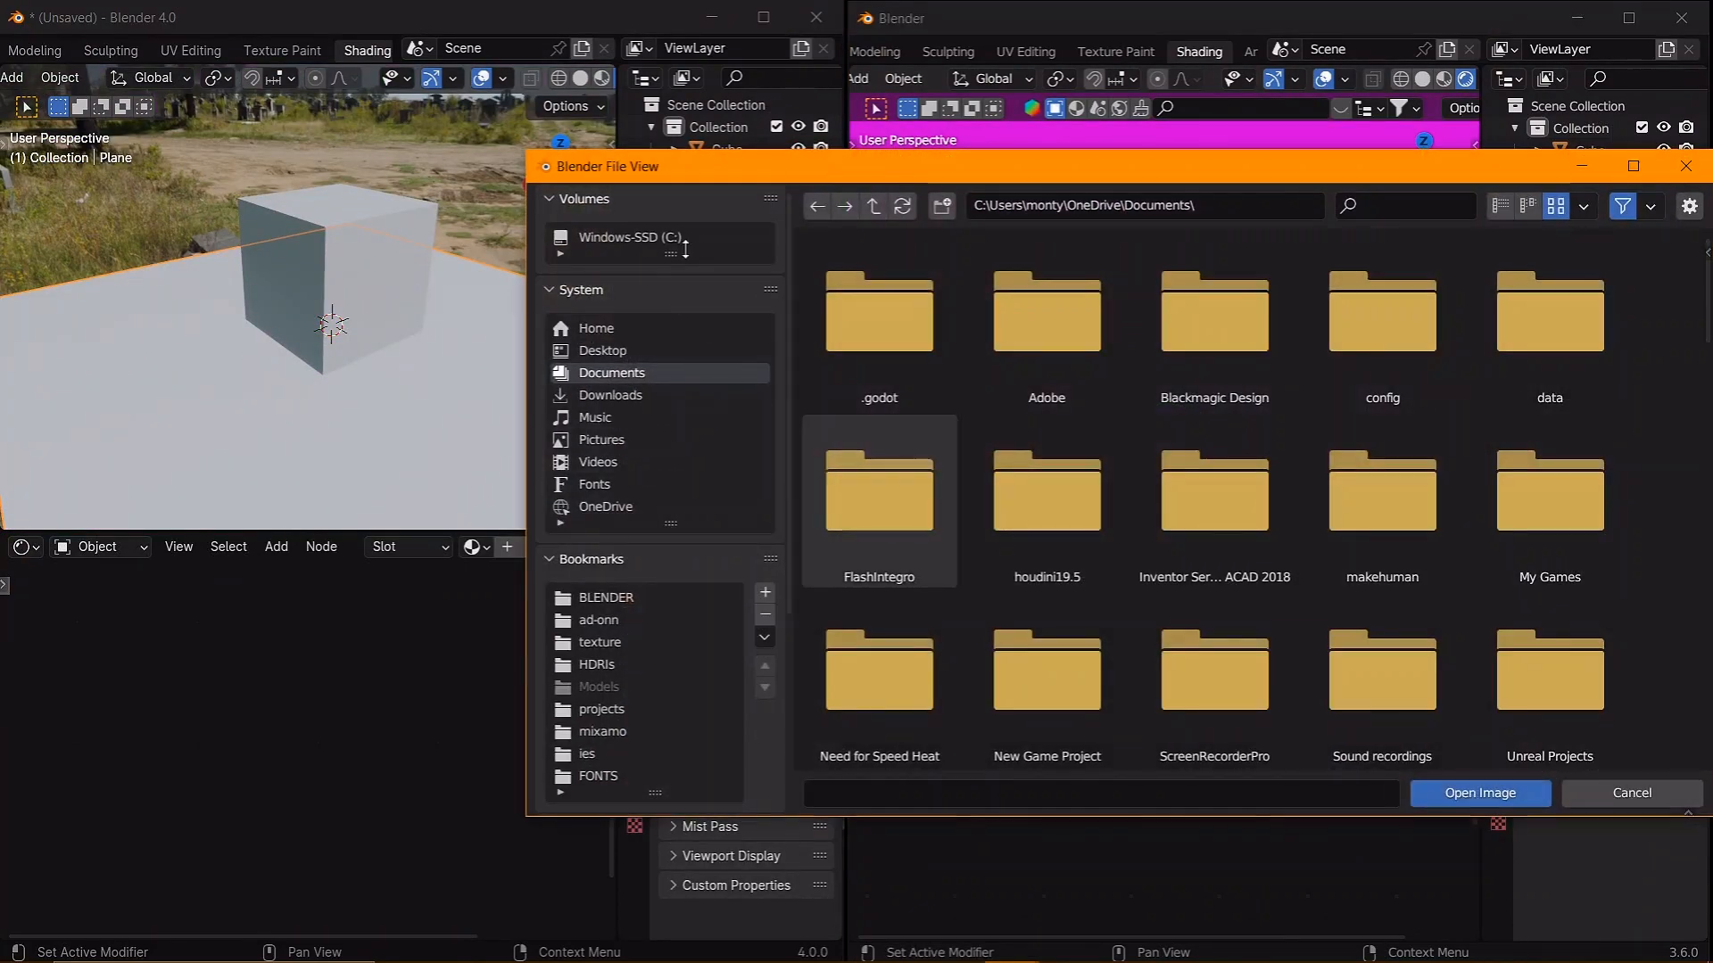
{"action": "left_click", "coordinate": [625, 237]}
{"action": "left_click", "coordinate": [616, 665]}
{"action": "double_click", "coordinate": [1371, 323]}
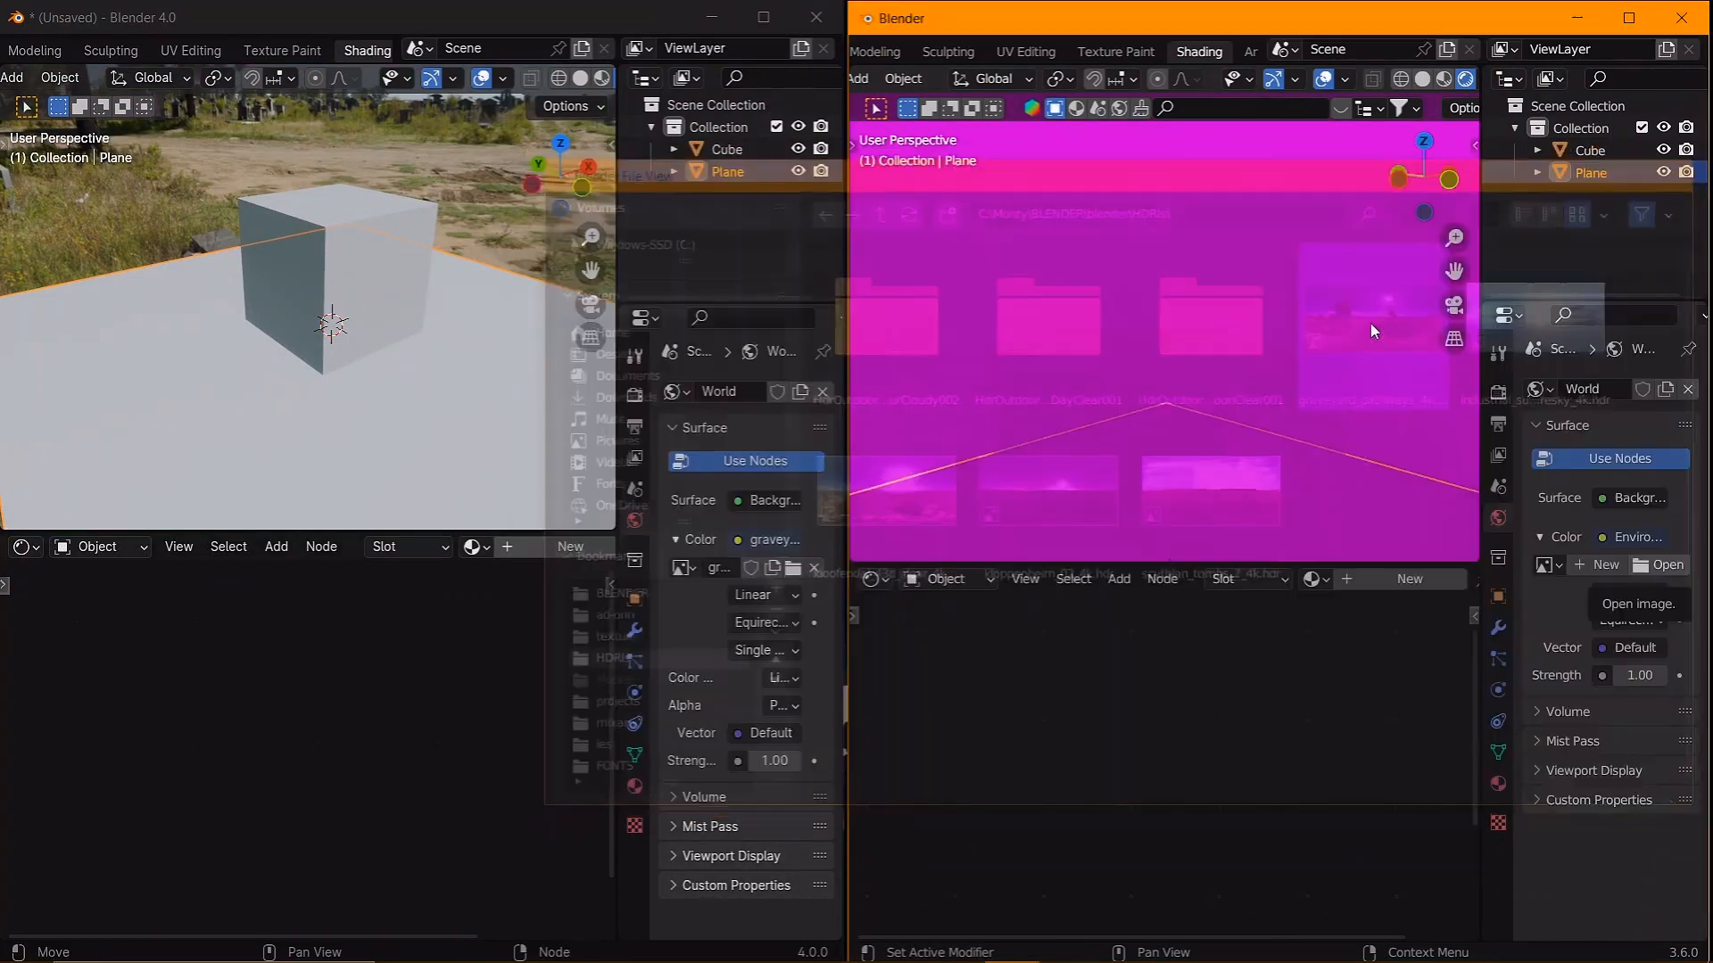
- Create a new material for the cube in the Blender 3.6 window
{"action": "middle_click_drag", "start_coordinate": [1179, 440], "coordinate": [1179, 471]}
{"action": "scroll", "coordinate": [1179, 459], "scroll_direction": "down", "scroll_amount": 3}
{"action": "scroll", "coordinate": [1195, 402], "scroll_direction": "up", "scroll_amount": 2}
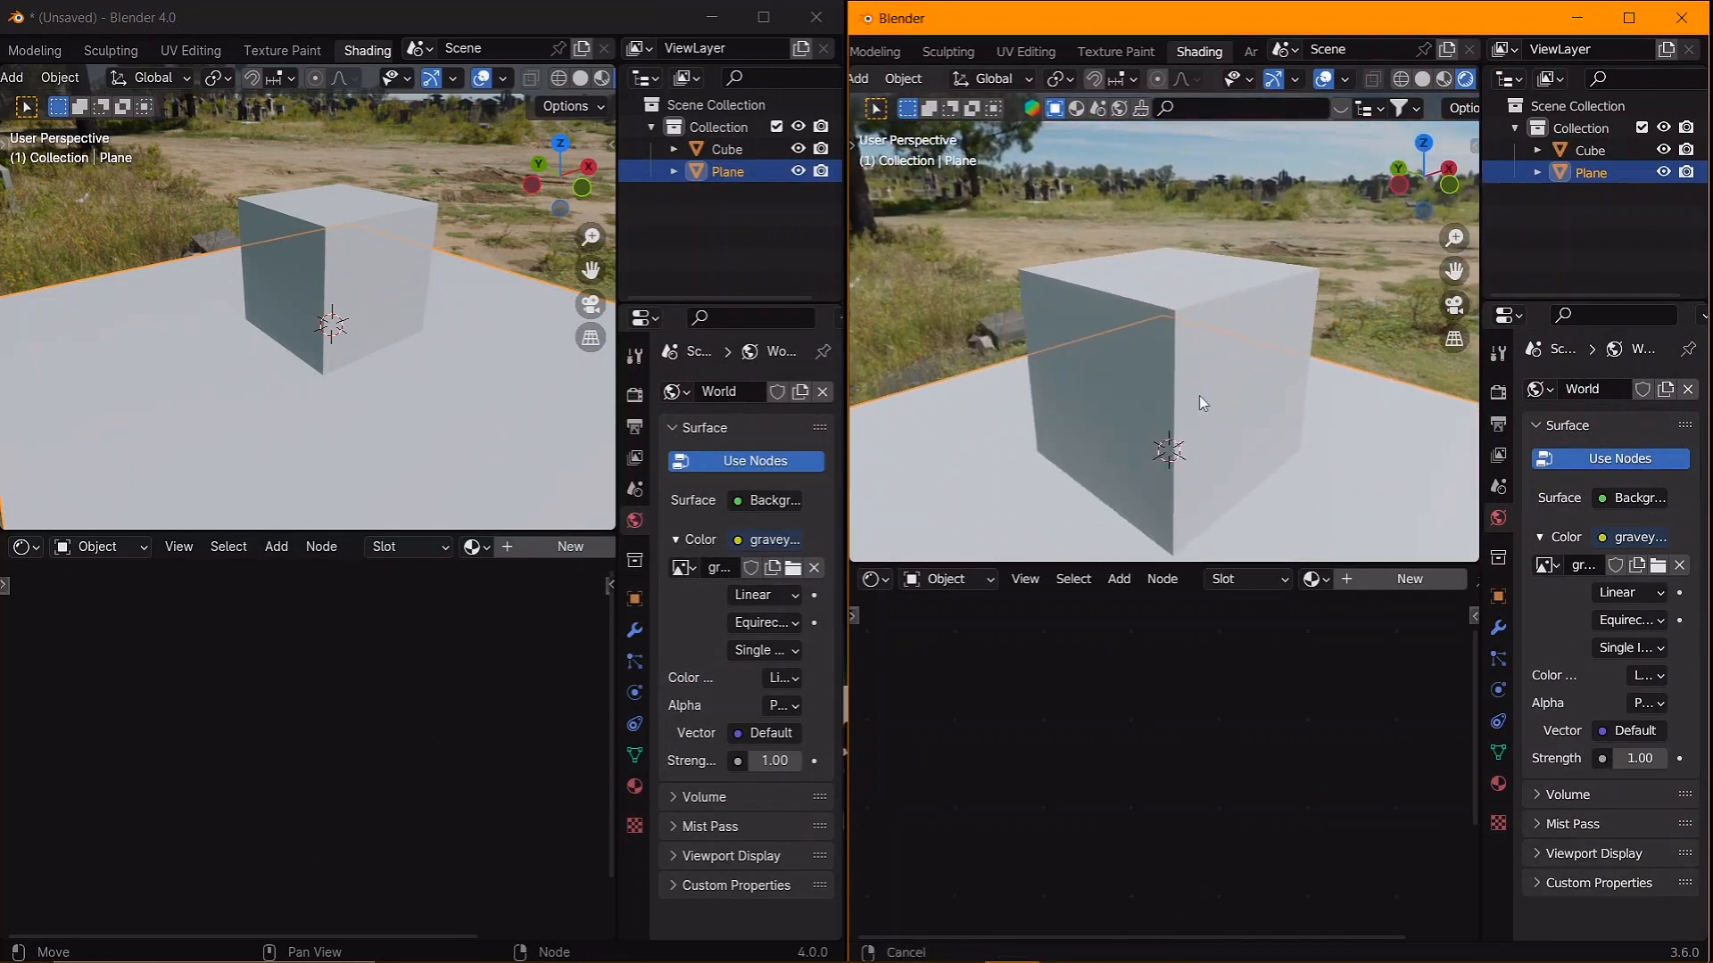
{"action": "scroll", "coordinate": [1195, 406], "scroll_direction": "up", "scroll_amount": 5}
{"action": "left_click", "coordinate": [1212, 364]}
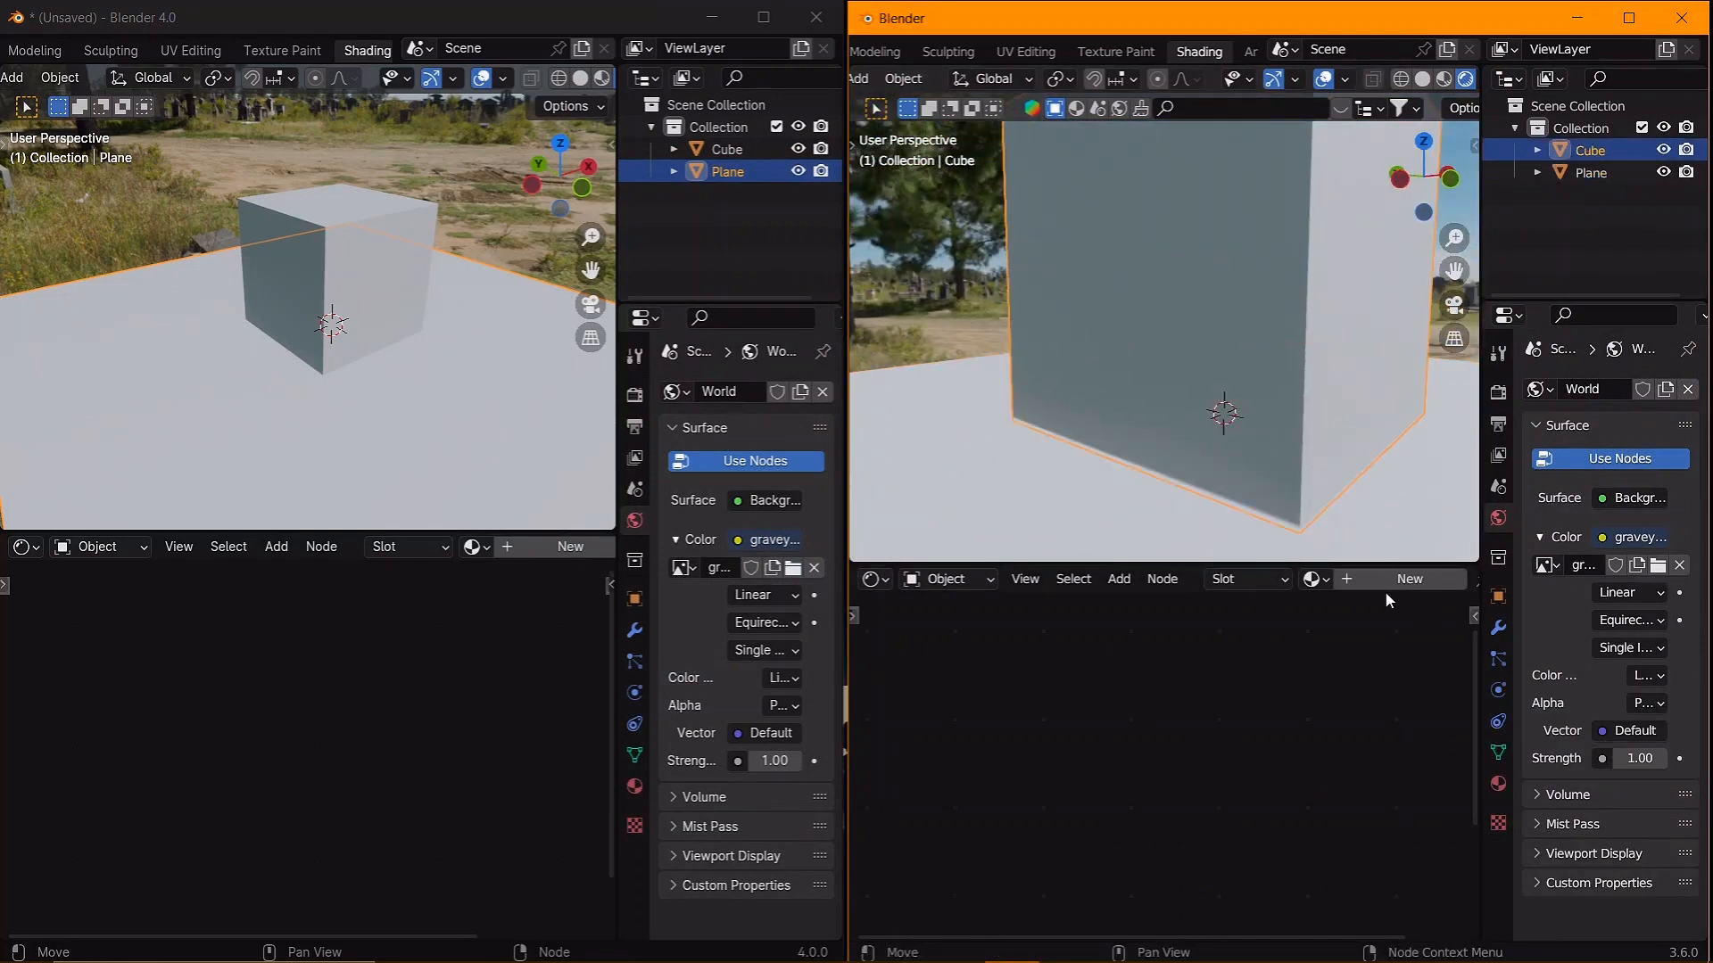
{"action": "left_click", "coordinate": [1392, 580]}
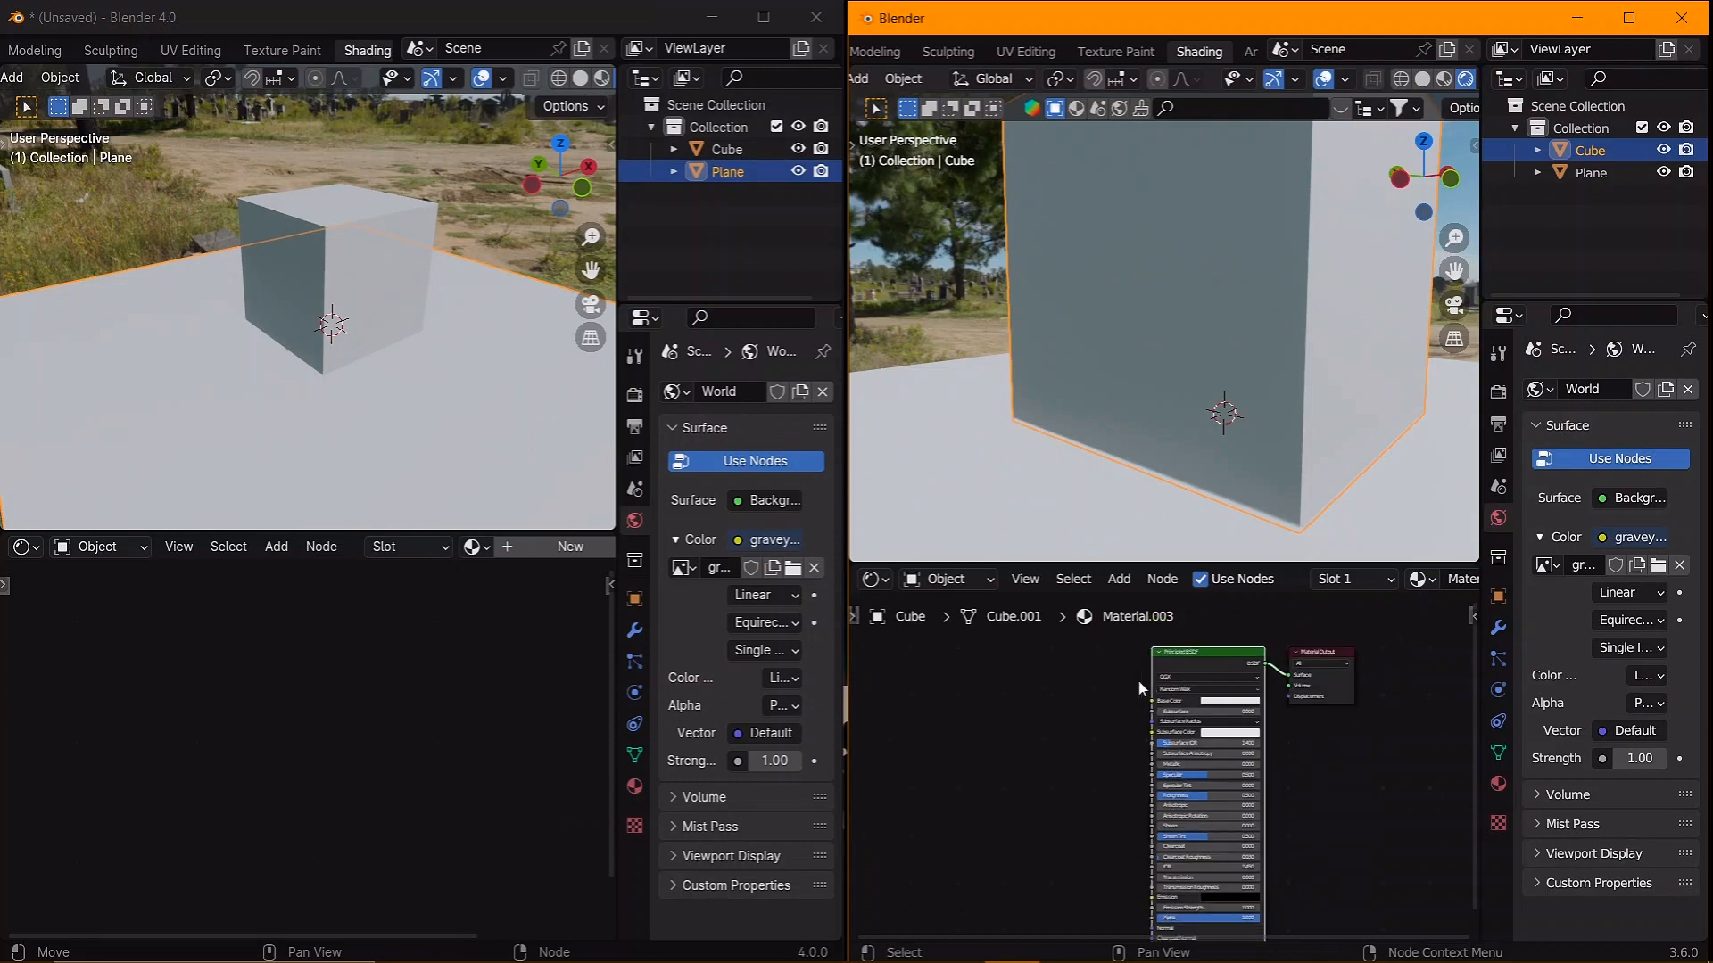
- Connect an Image Texture with mapping nodes to the material's Principled BSDF and load the red brick wall image from the texture folder
{"action": "key", "text": "ctrl+t"}
{"action": "scroll", "coordinate": [1160, 776], "scroll_direction": "up", "scroll_amount": 2}
{"action": "left_click", "coordinate": [1236, 692]}
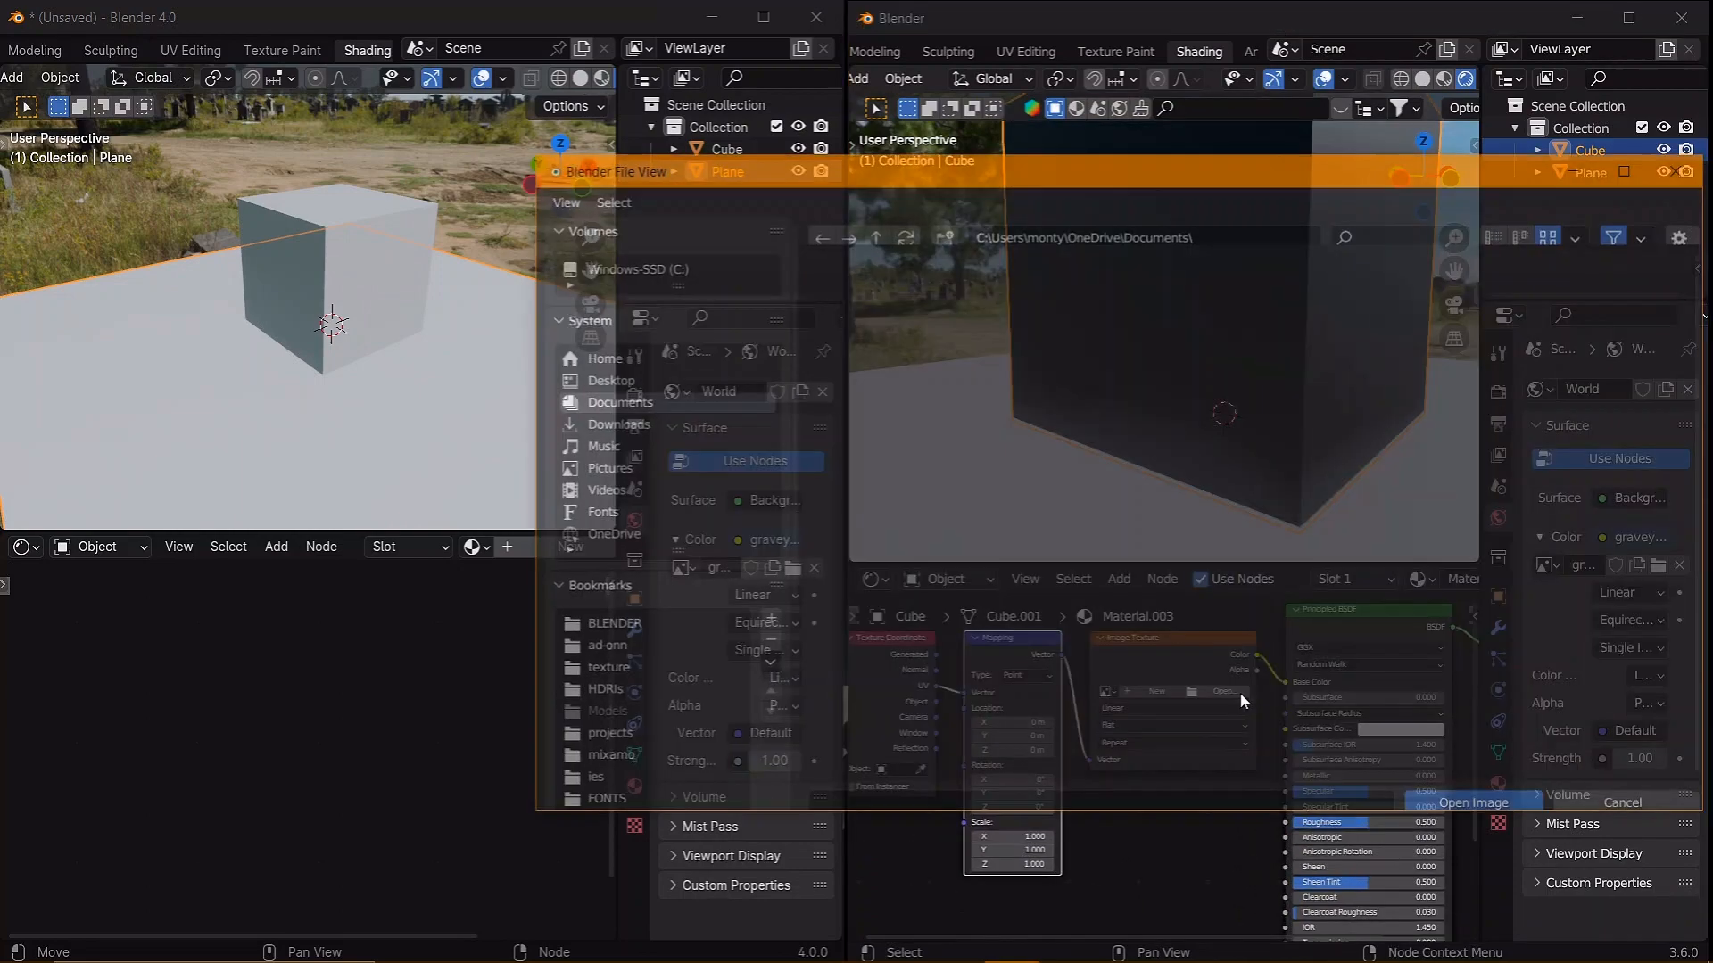
{"action": "left_click", "coordinate": [624, 640]}
{"action": "scroll", "coordinate": [1377, 651], "scroll_direction": "down", "scroll_amount": 10}
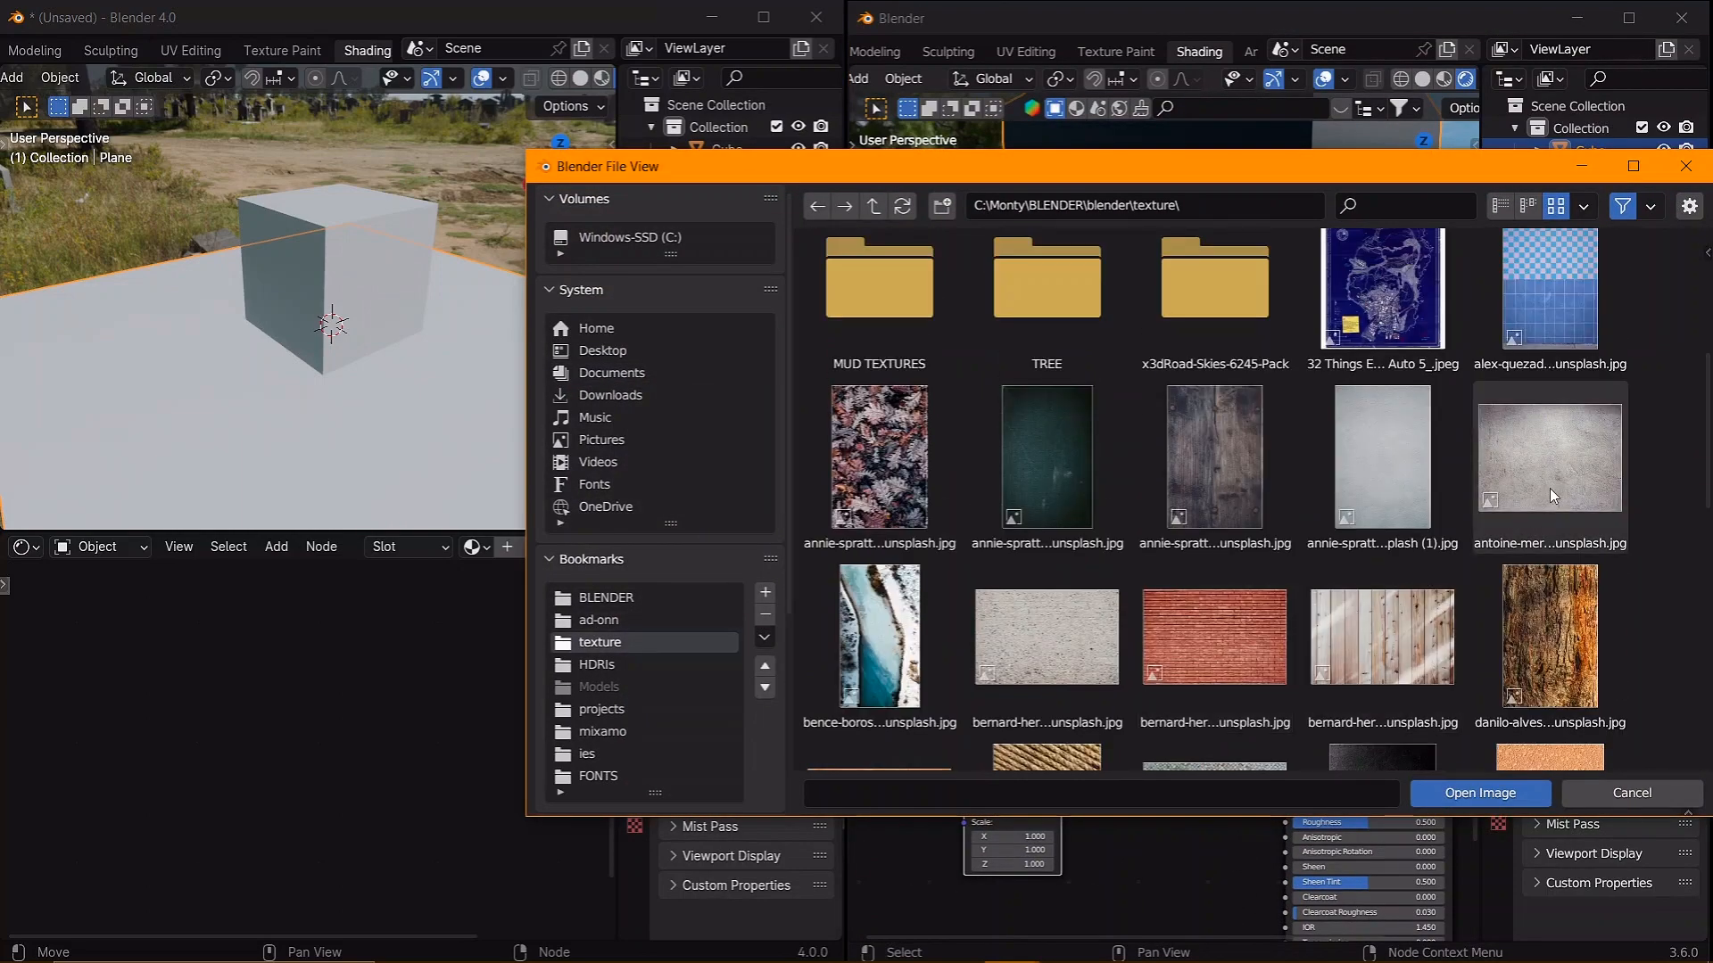
{"action": "scroll", "coordinate": [1485, 505], "scroll_direction": "up", "scroll_amount": 4}
{"action": "double_click", "coordinate": [1249, 386]}
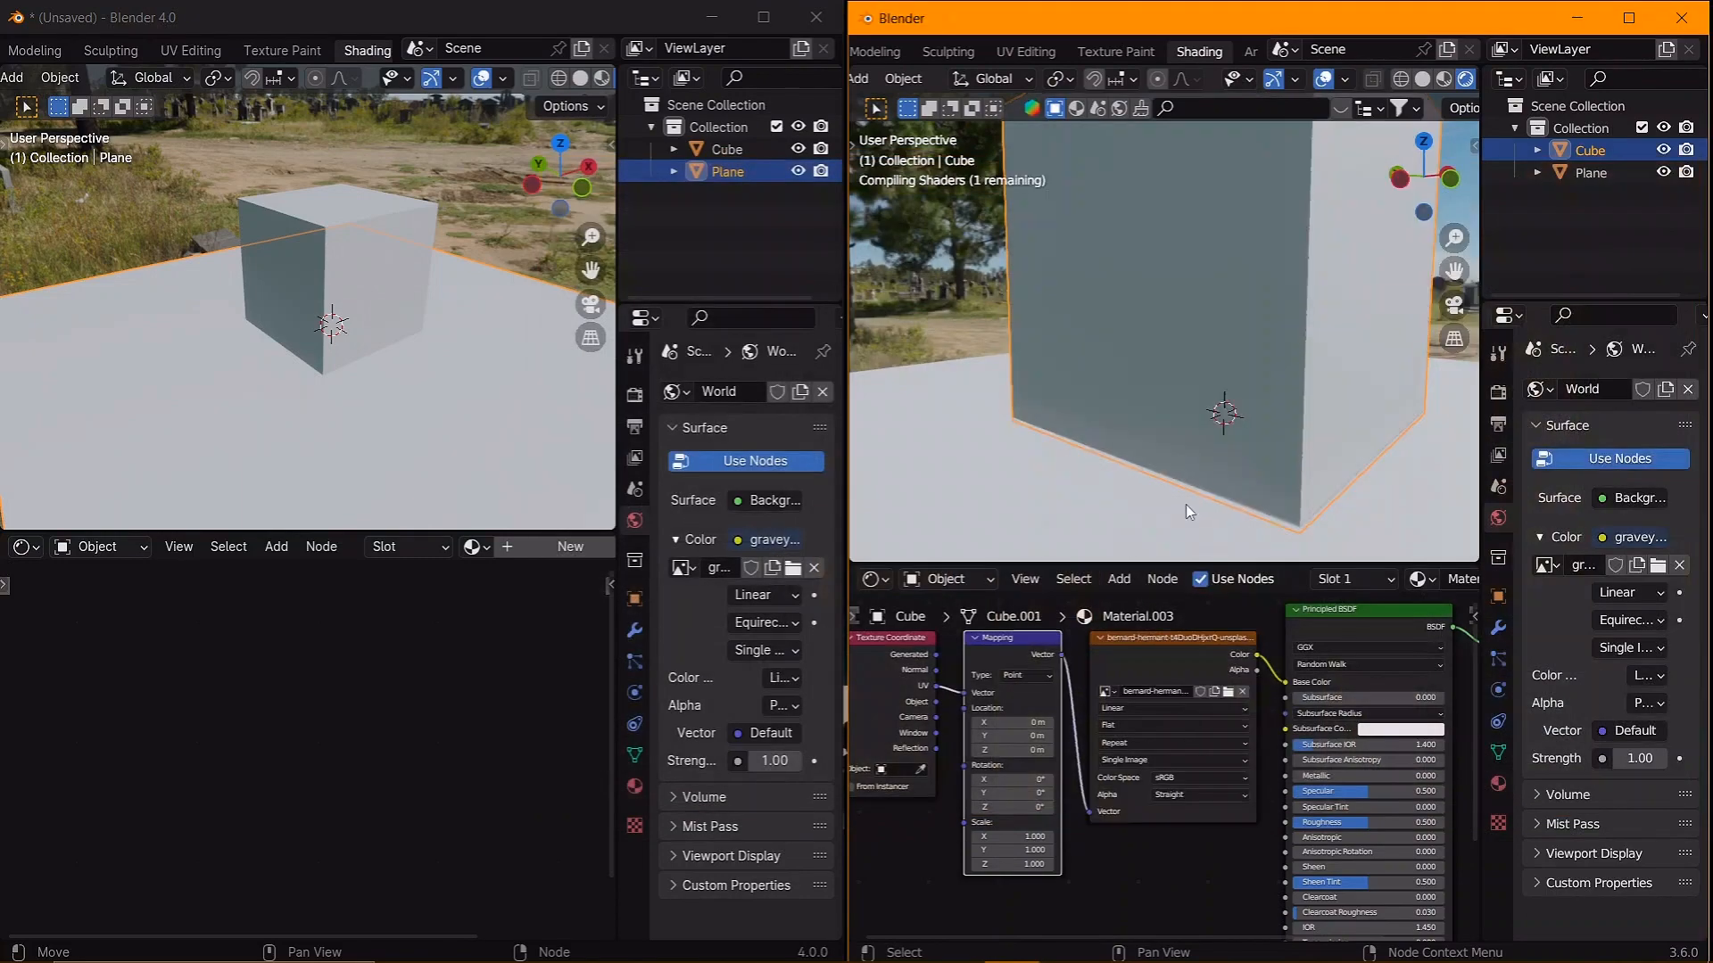
- Switch to the Blender 4.0 window, select the cube and create a new material for it
{"action": "left_click", "coordinate": [346, 314]}
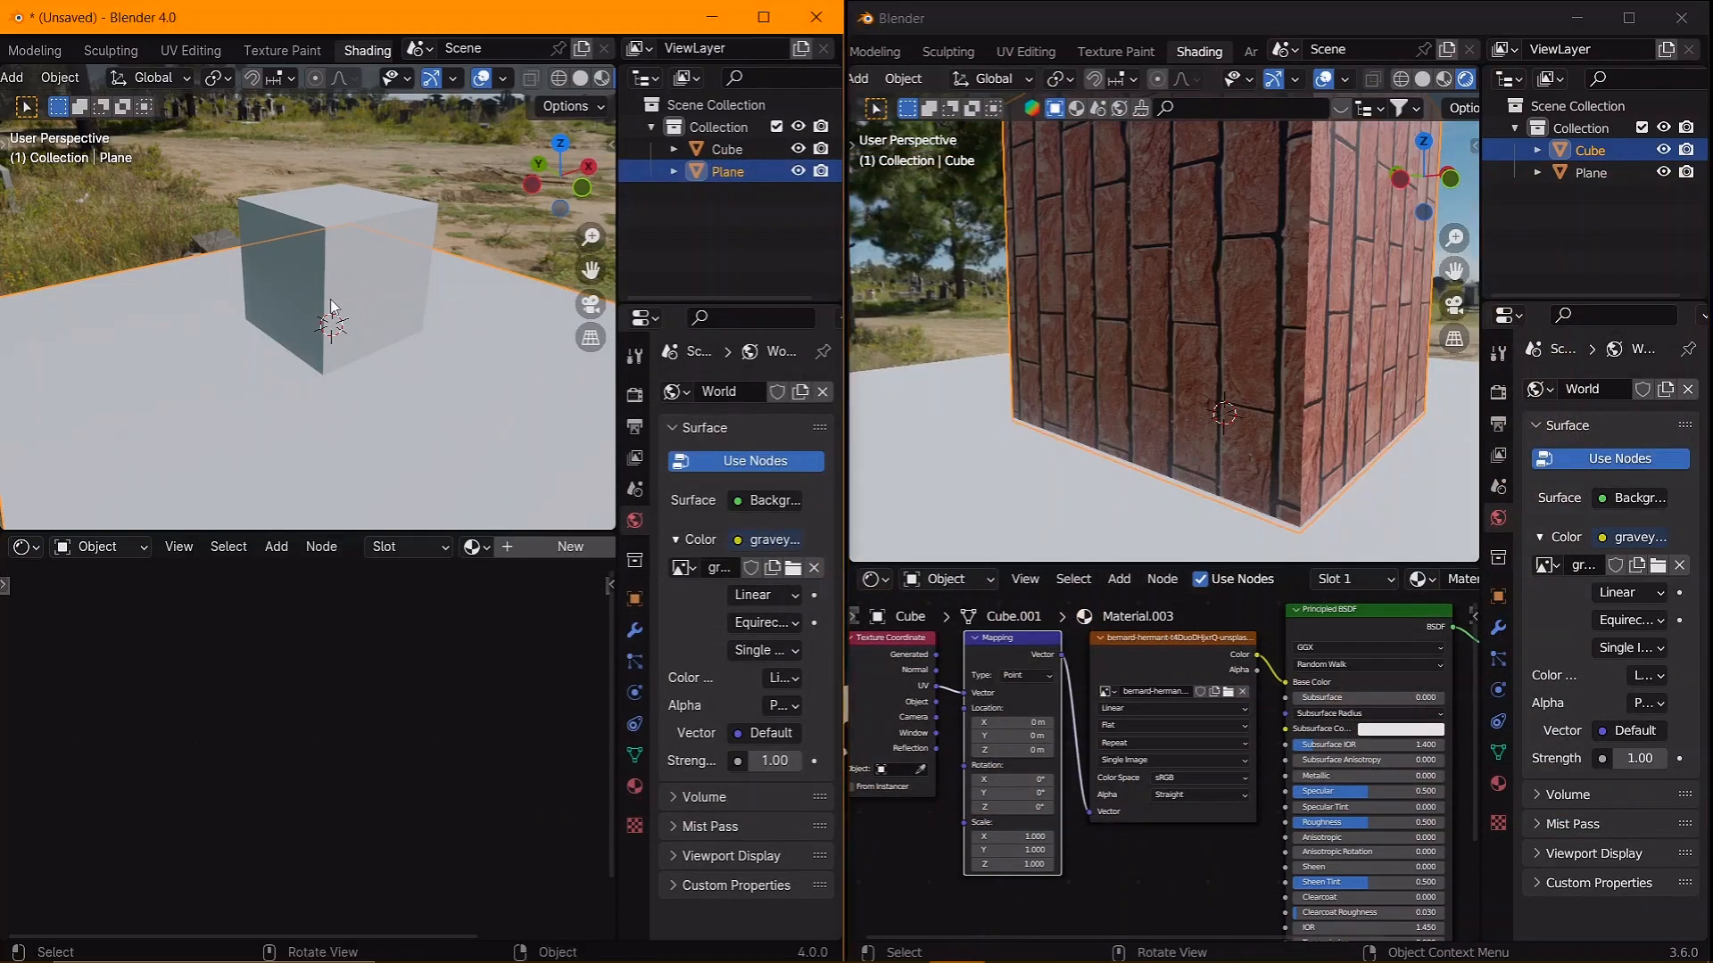
{"action": "left_click", "coordinate": [337, 308]}
{"action": "middle_click_drag", "start_coordinate": [291, 680], "coordinate": [329, 673]}
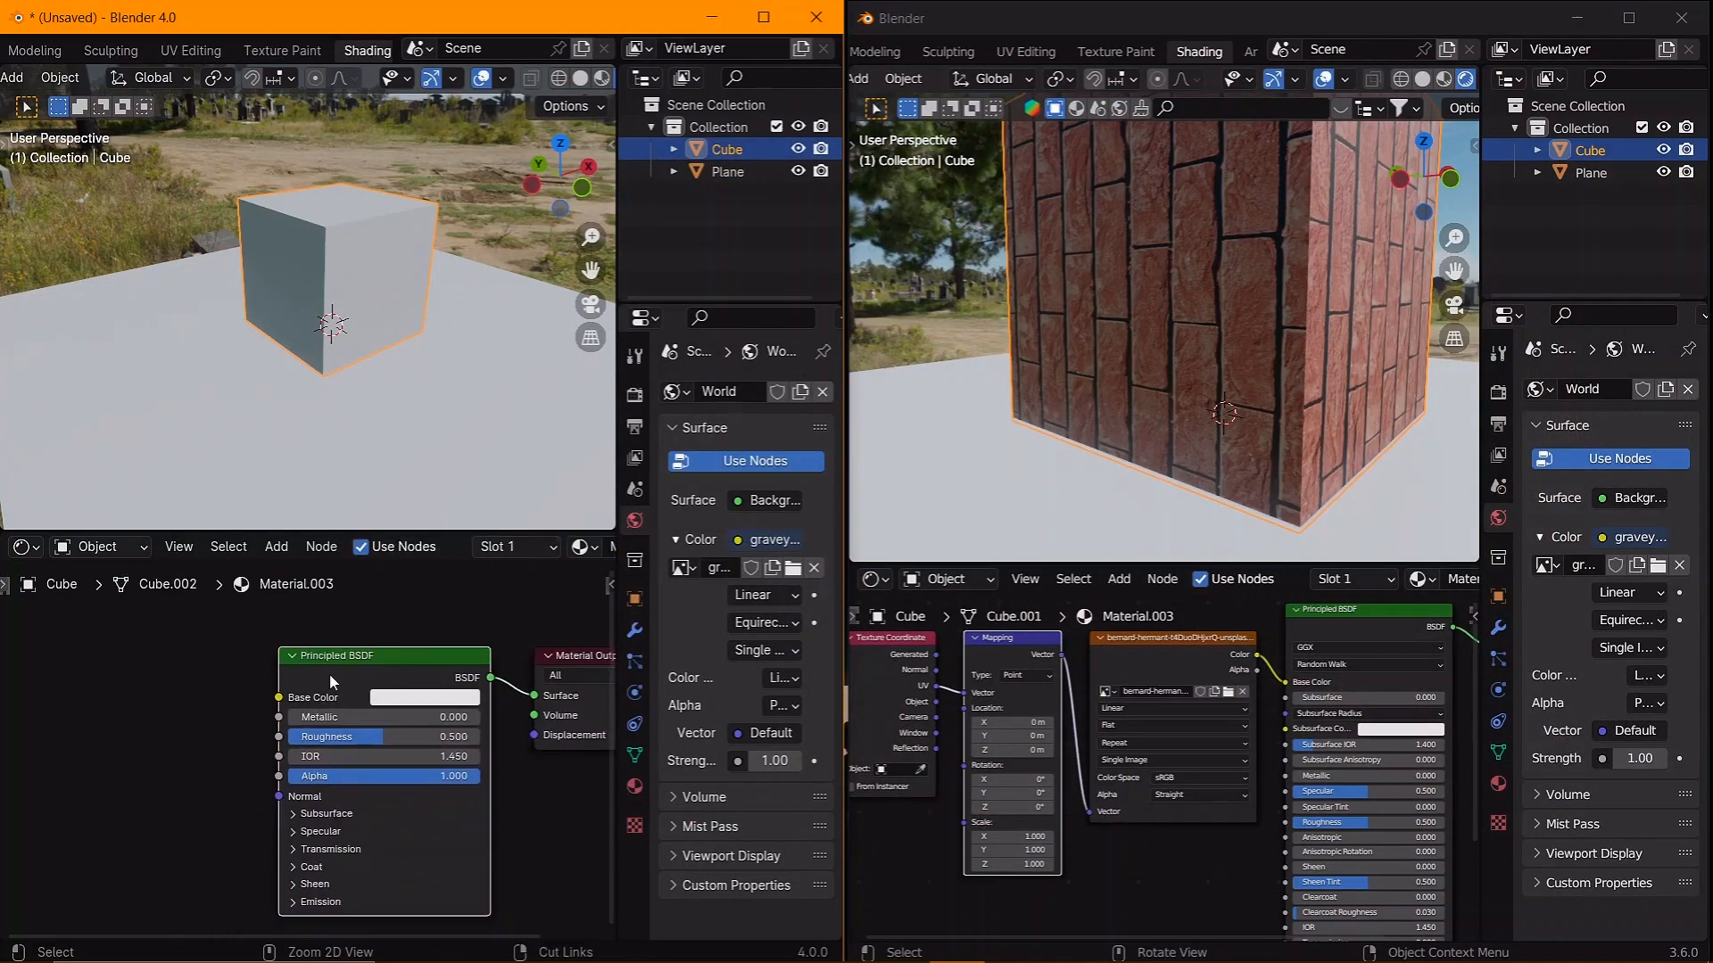
{"action": "scroll", "coordinate": [56, 53], "scroll_direction": "up", "scroll_amount": 3}
- Search the add-ons in the preferences for "nod" and examine the Node Arrange details
{"action": "left_click", "coordinate": [87, 48]}
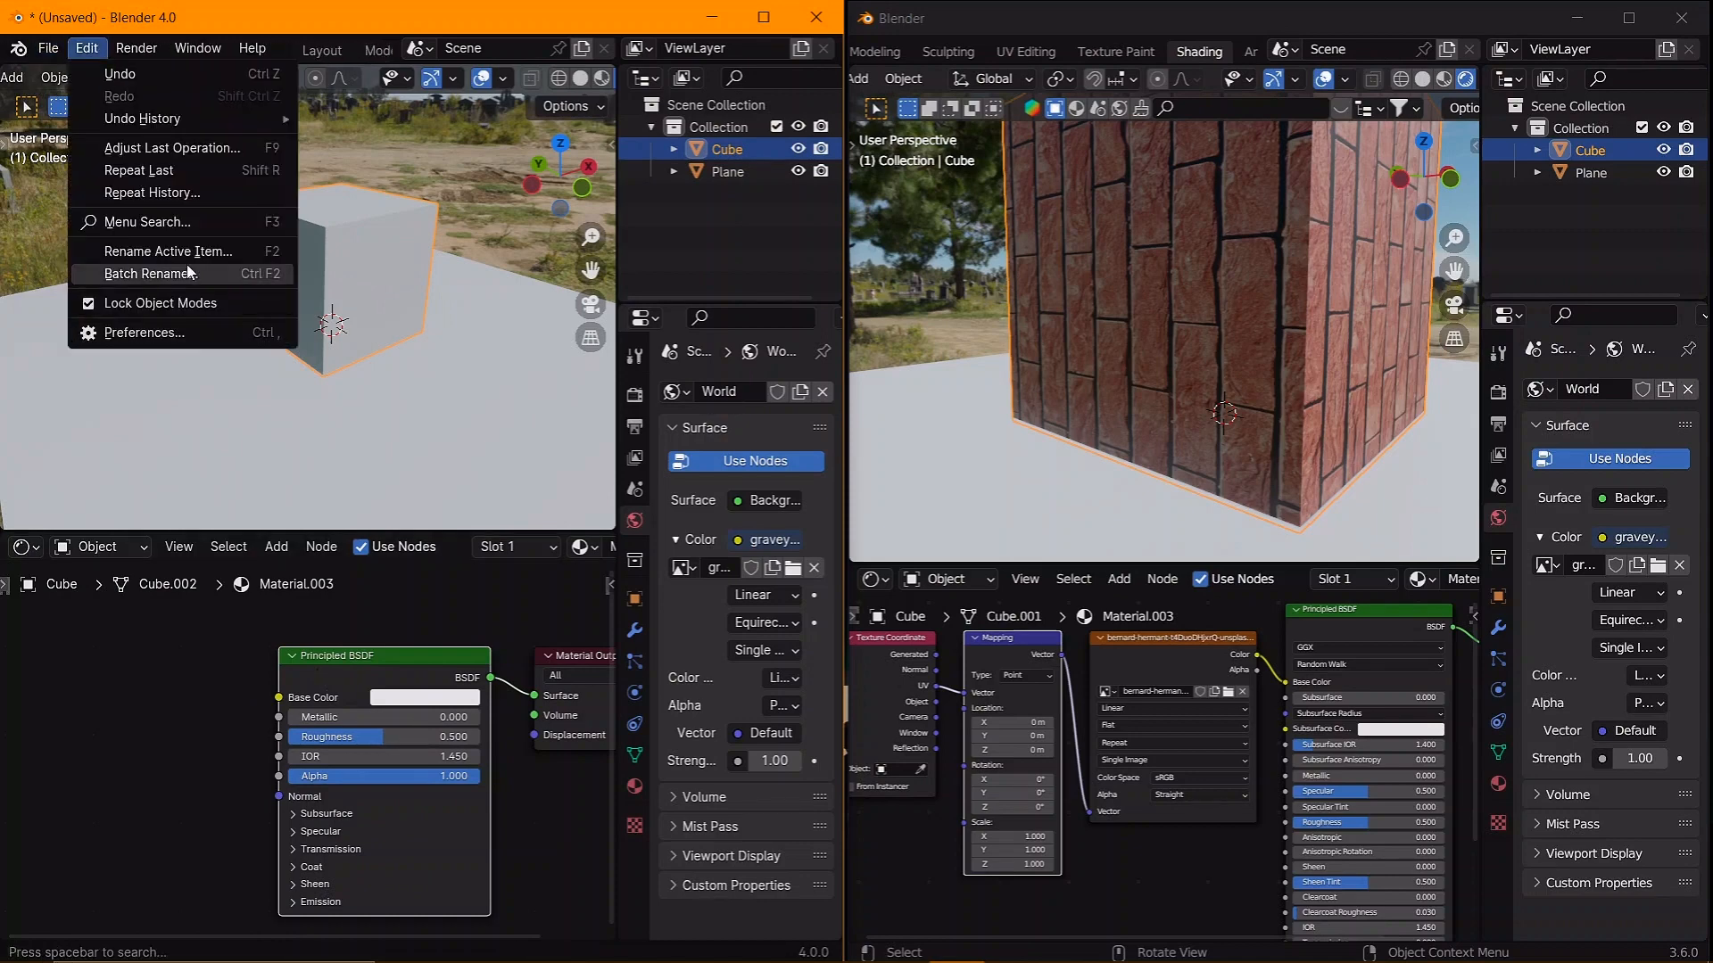
{"action": "left_click", "coordinate": [87, 332]}
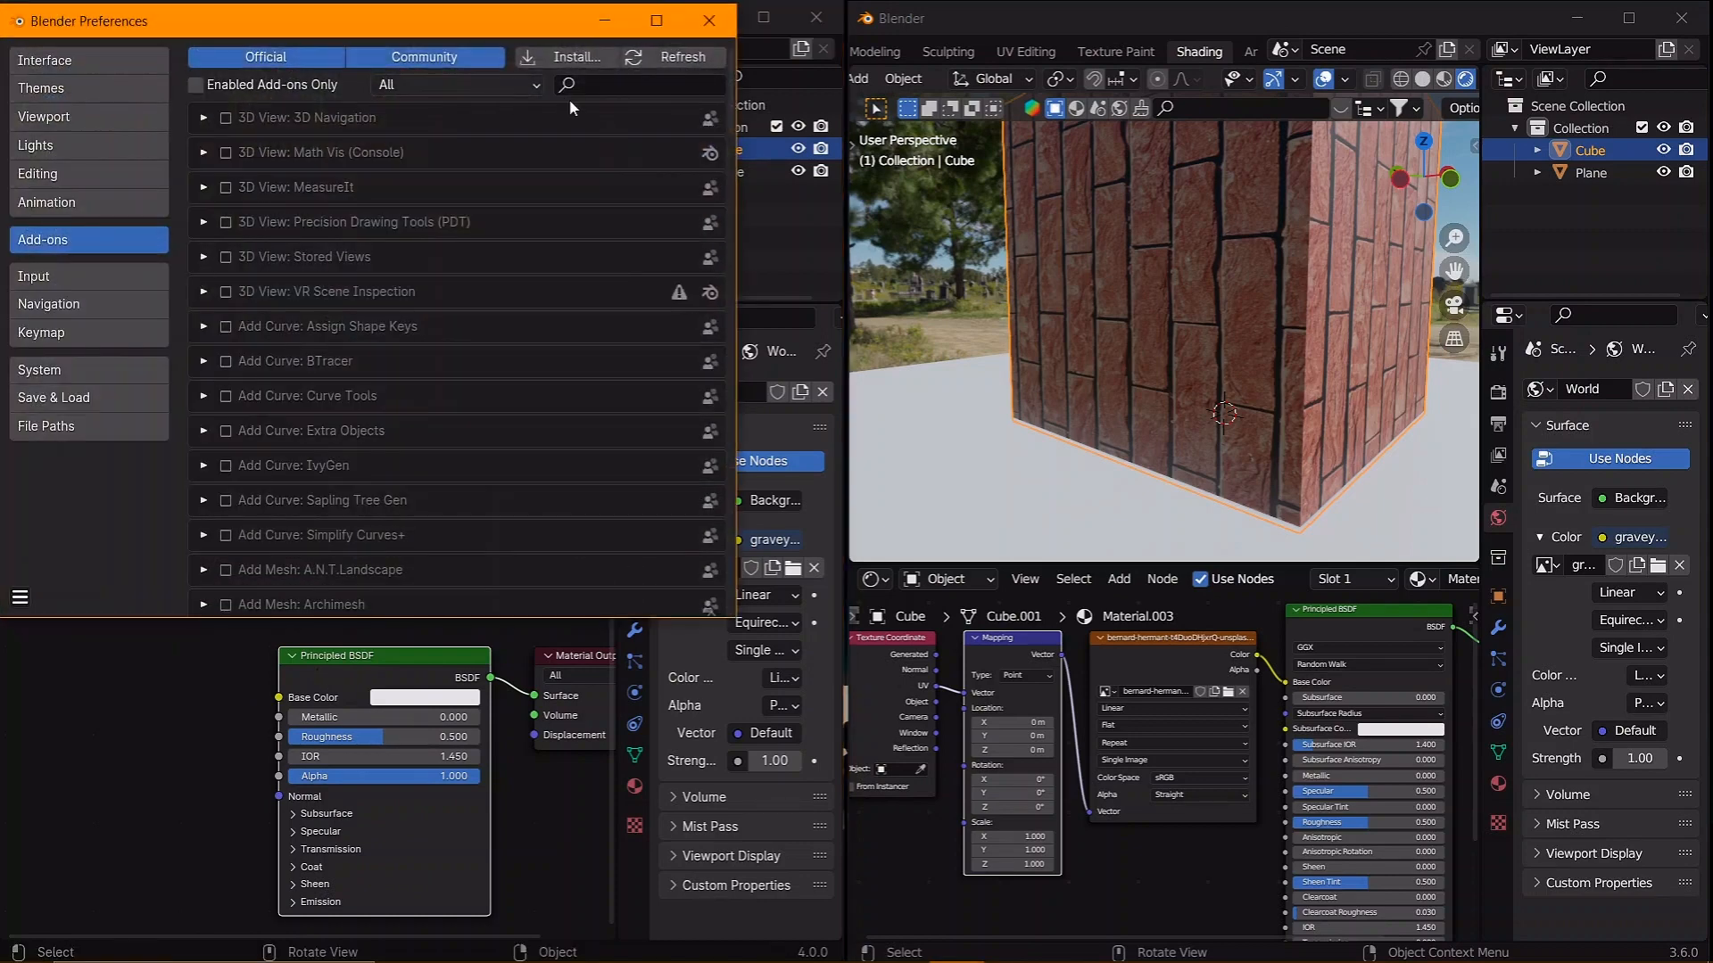
{"action": "type", "text": "w"}
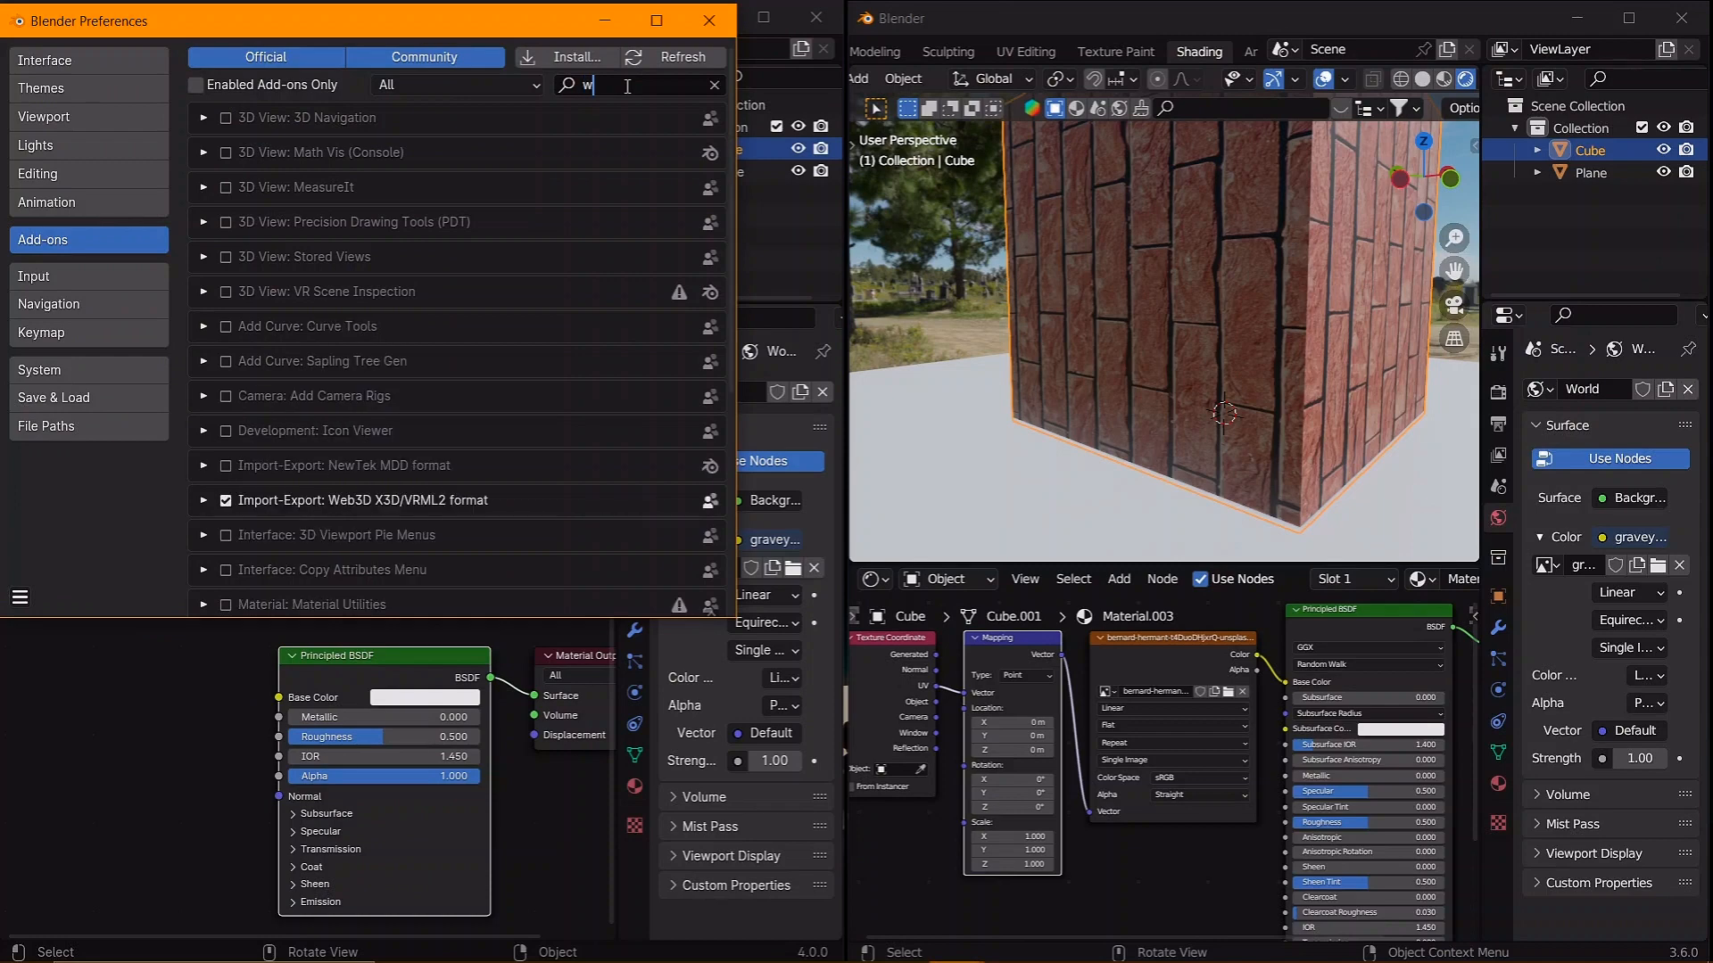
{"action": "key", "text": "BackSpace"}
{"action": "type", "text": "nod"}
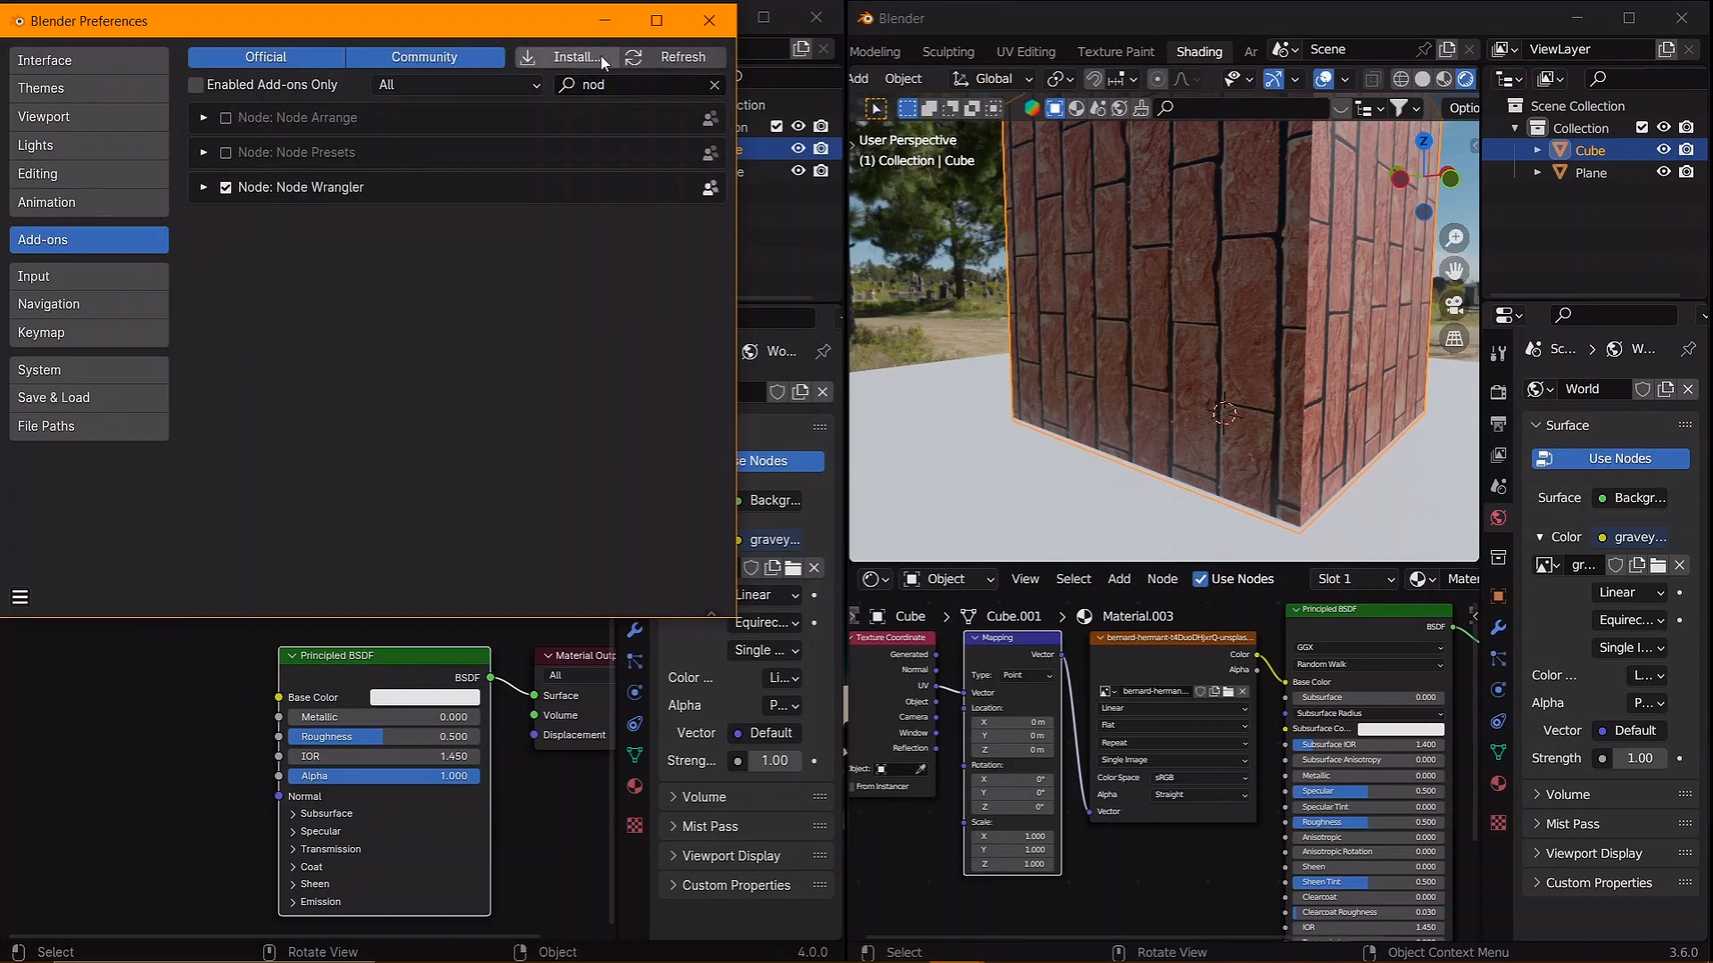
{"action": "left_click", "coordinate": [204, 118]}
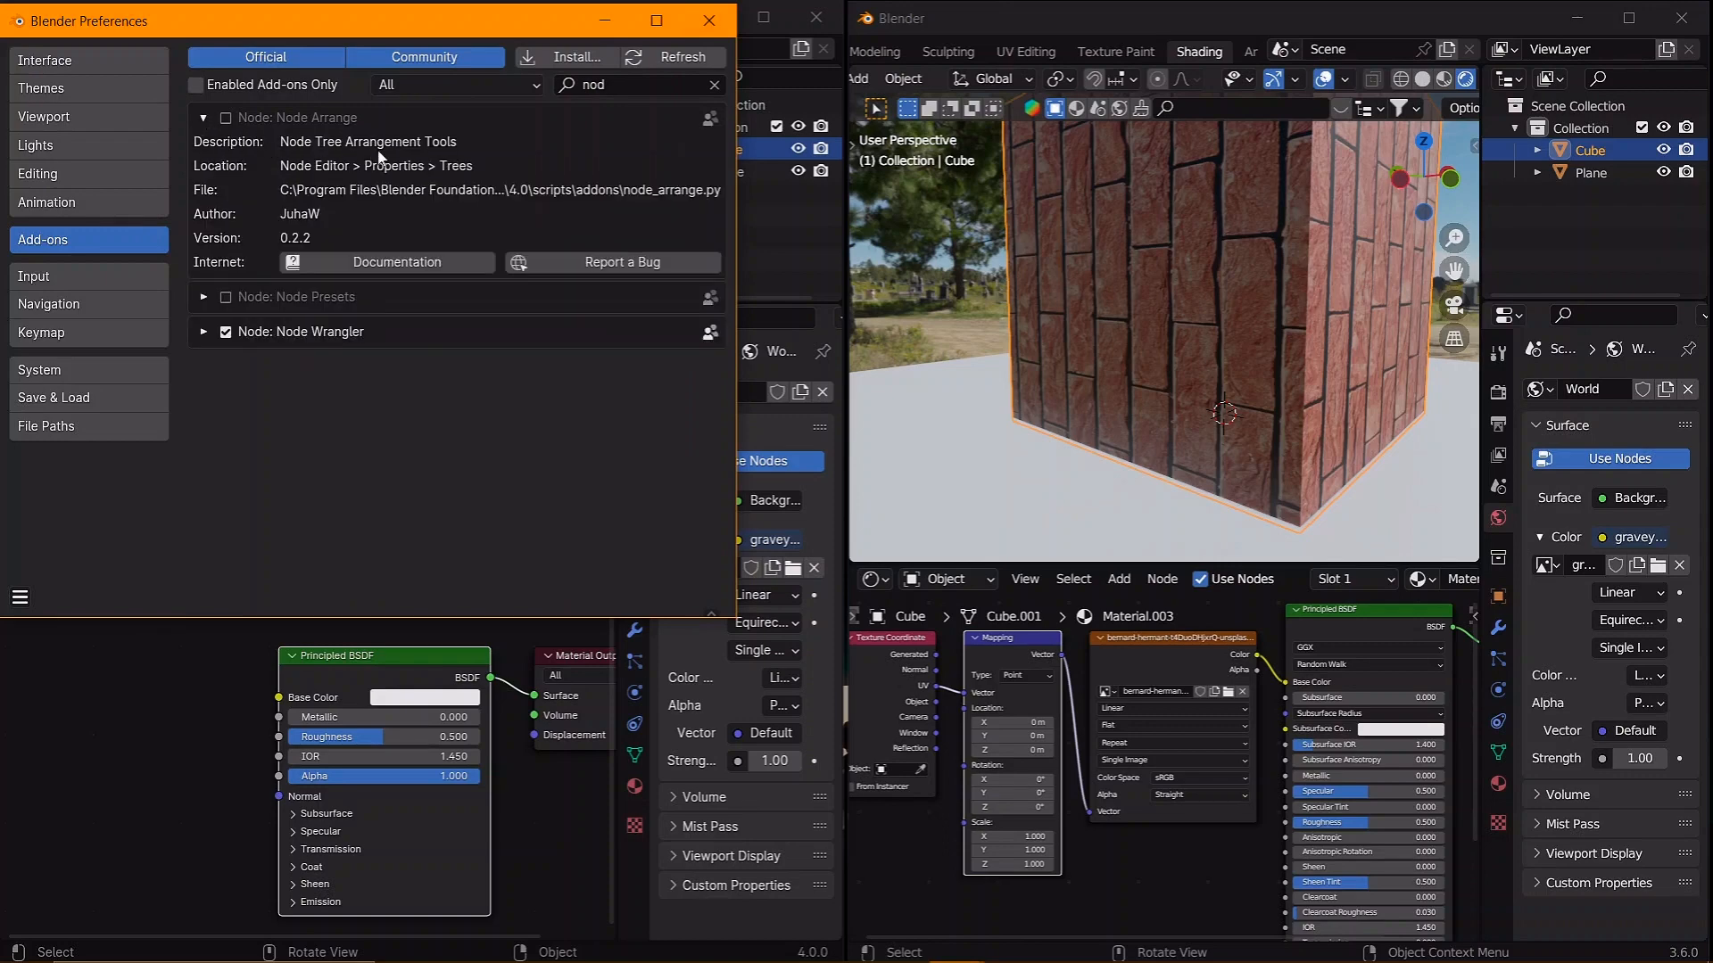
{"action": "left_click", "coordinate": [707, 21]}
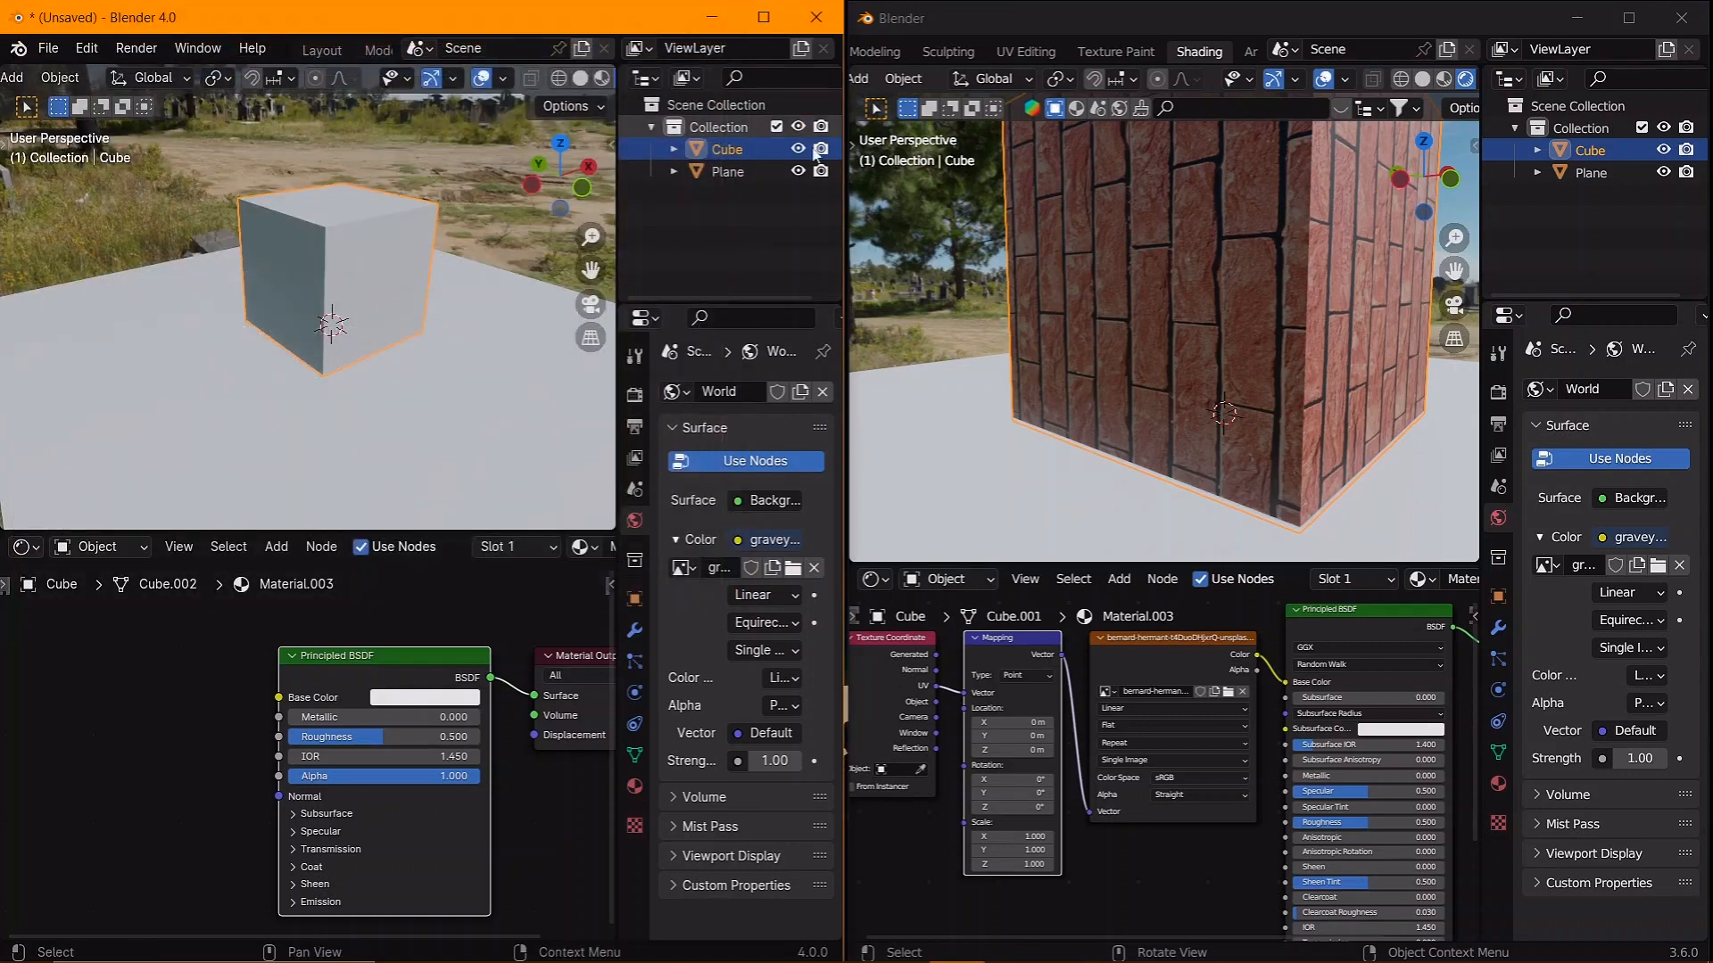
- Connect an Image Texture with mapping nodes to the Principled BSDF of the cube's material in the Blender 4.0 window
{"action": "scroll", "coordinate": [1148, 314], "scroll_direction": "down", "scroll_amount": 2}
{"action": "middle_click_drag", "start_coordinate": [1149, 314], "coordinate": [1204, 386]}
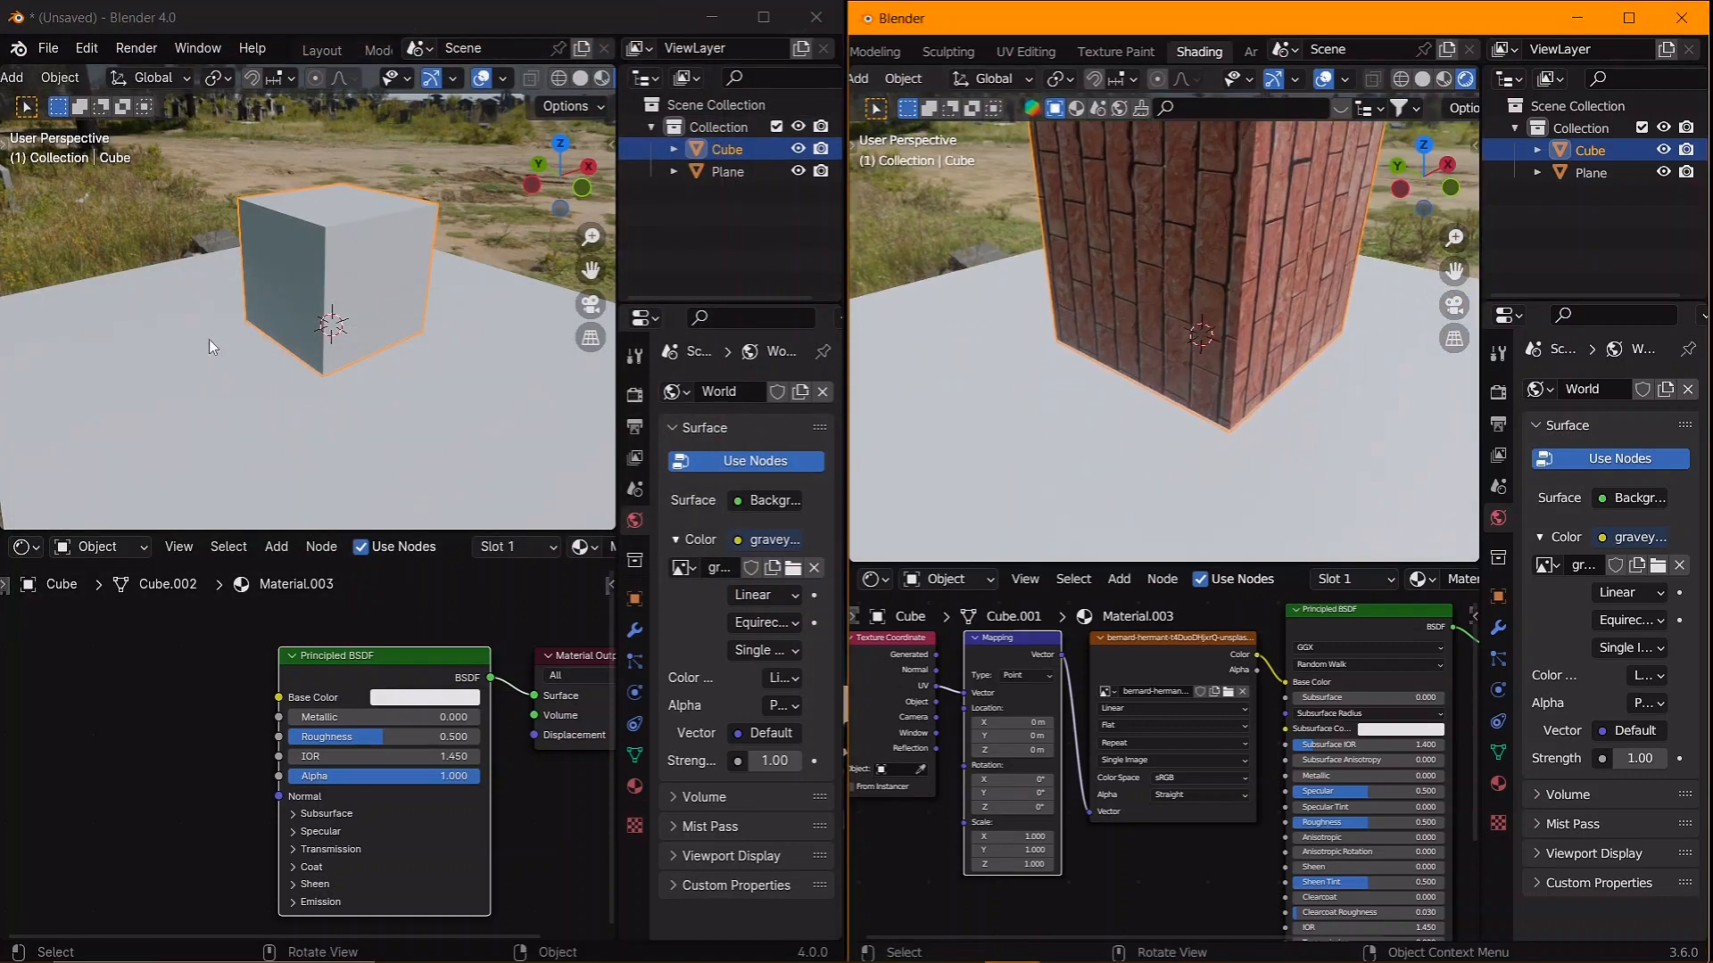
{"action": "left_click", "coordinate": [299, 659]}
{"action": "key", "text": "ctrl+t"}
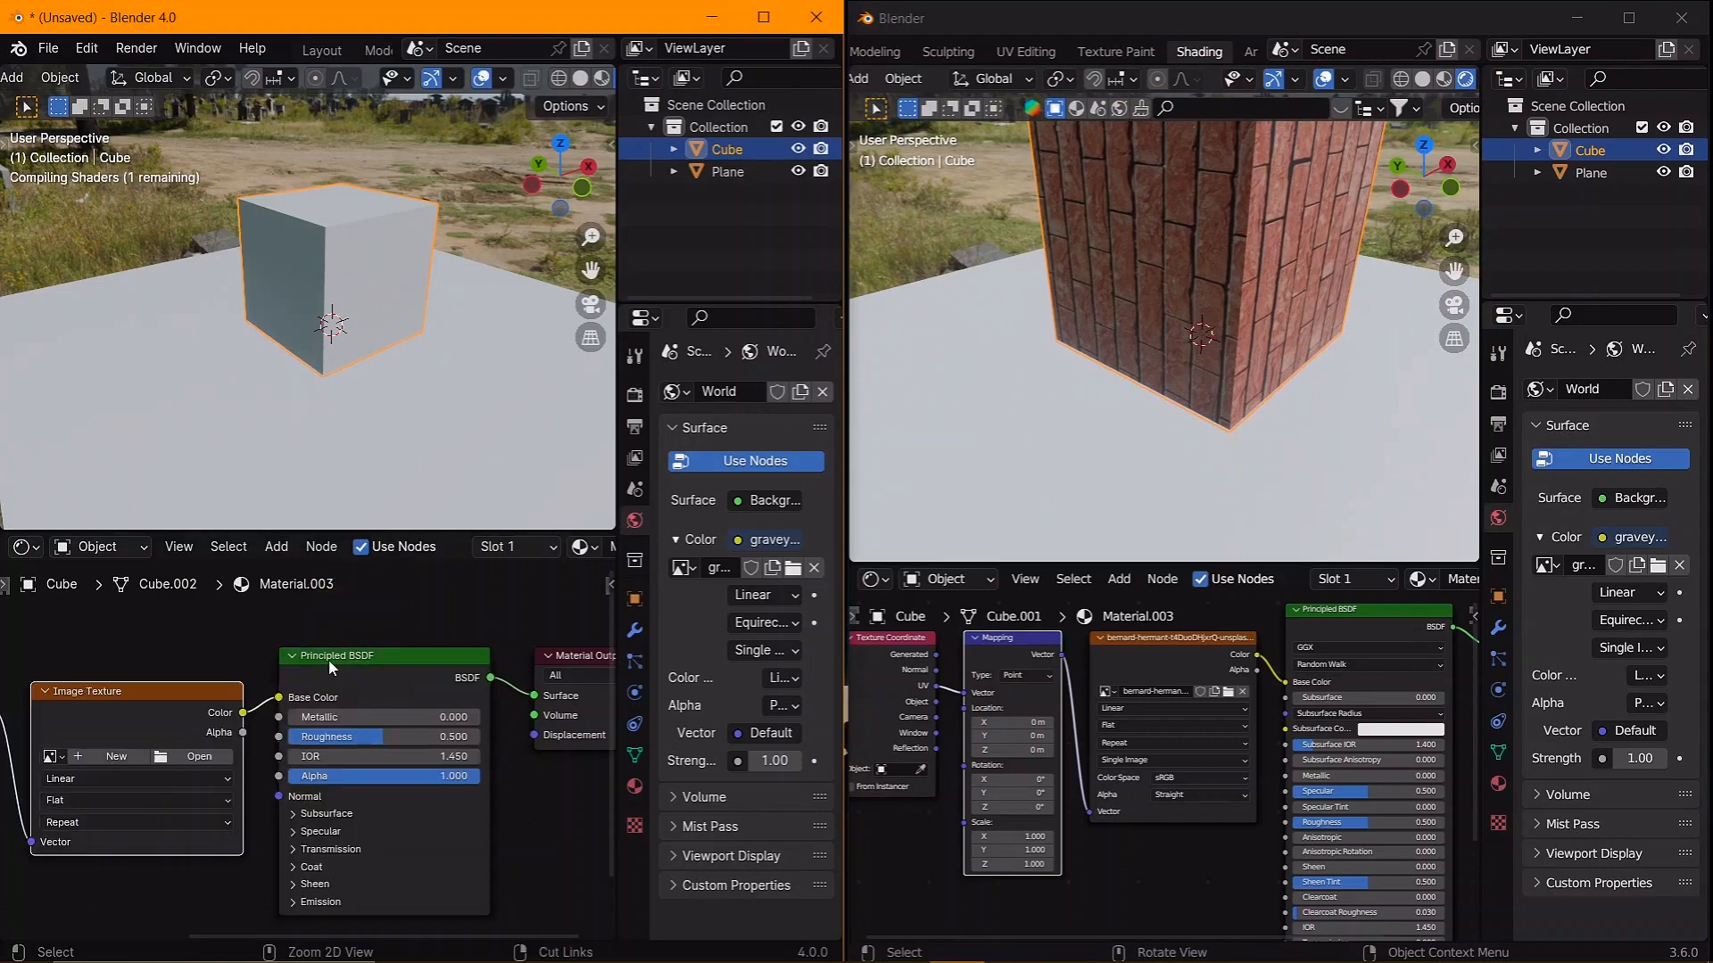
- Open the image browser from the Image Texture node, go to the texture folder and bookmark it
{"action": "left_click", "coordinate": [378, 715]}
{"action": "left_click", "coordinate": [71, 399]}
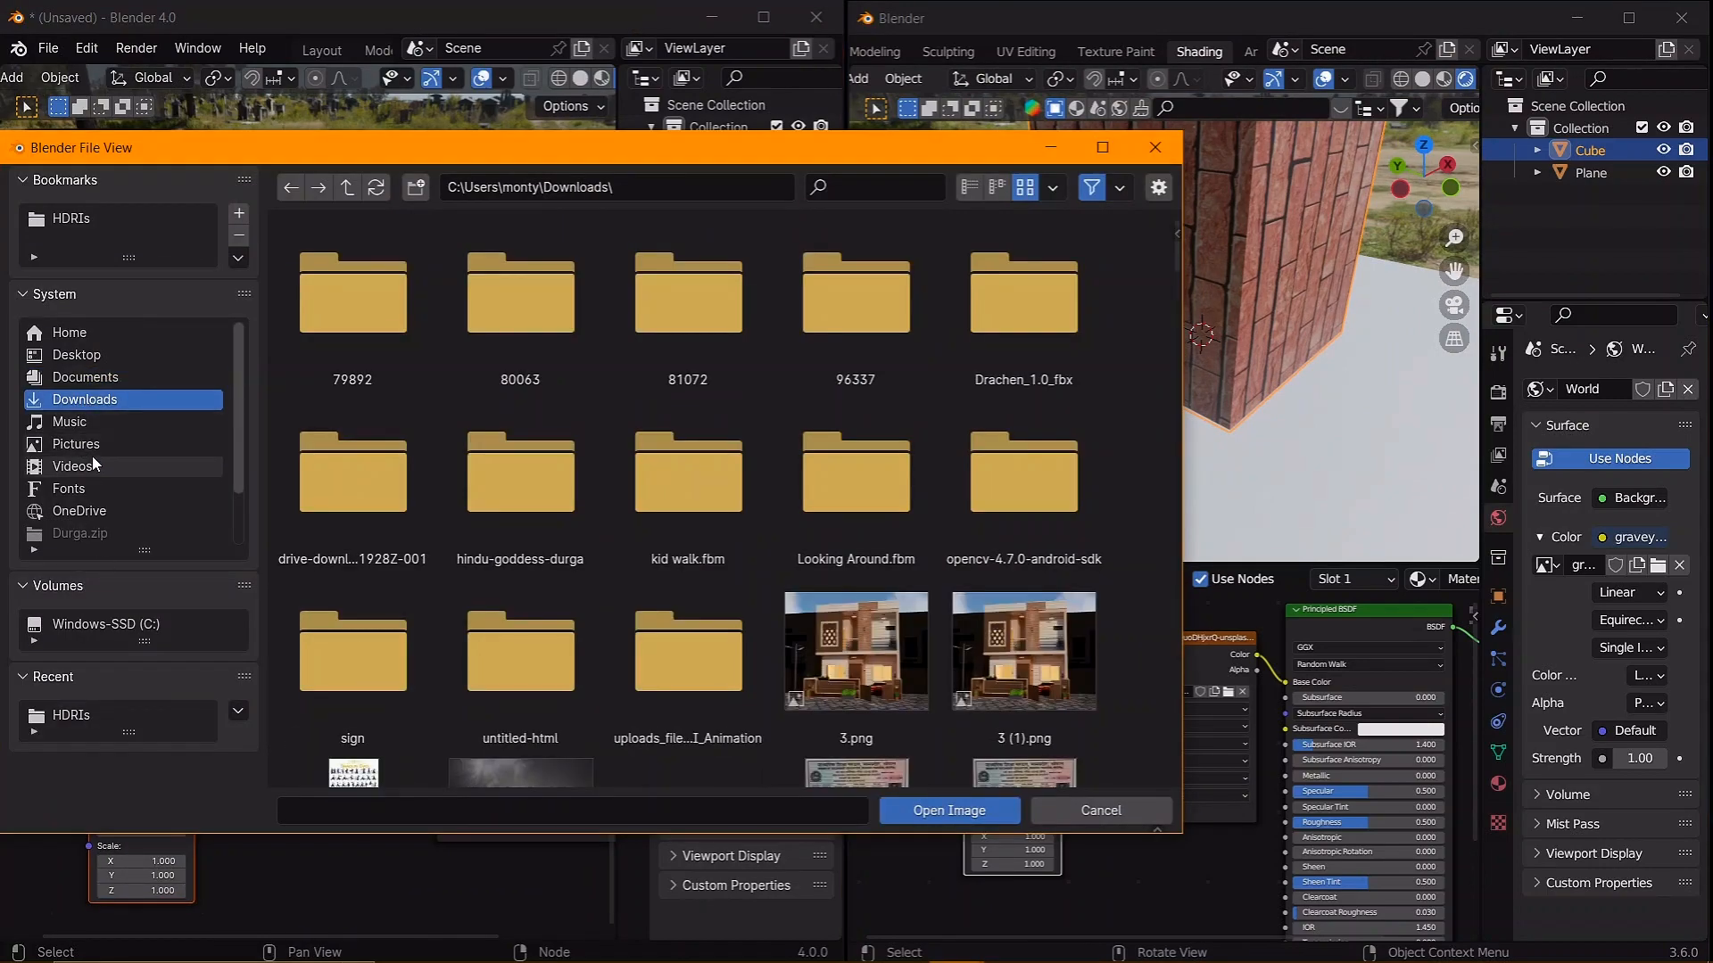
{"action": "left_click", "coordinate": [62, 624]}
{"action": "left_click", "coordinate": [71, 715]}
{"action": "left_click", "coordinate": [688, 189]}
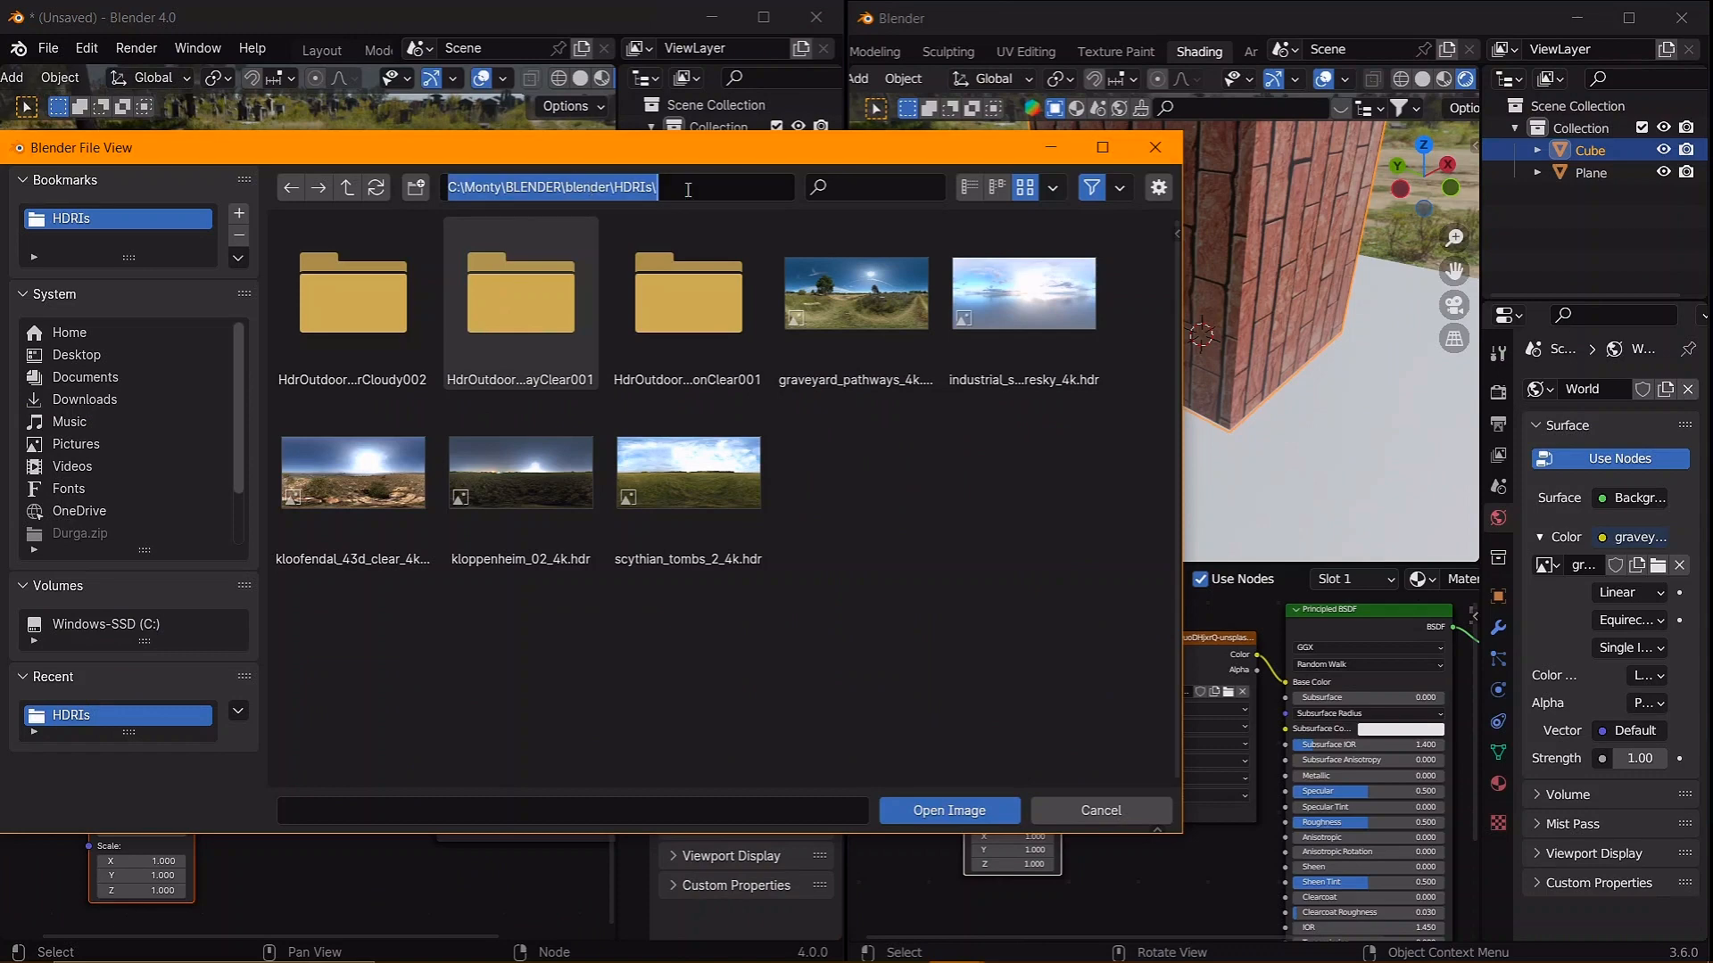
{"action": "key", "text": "Return"}
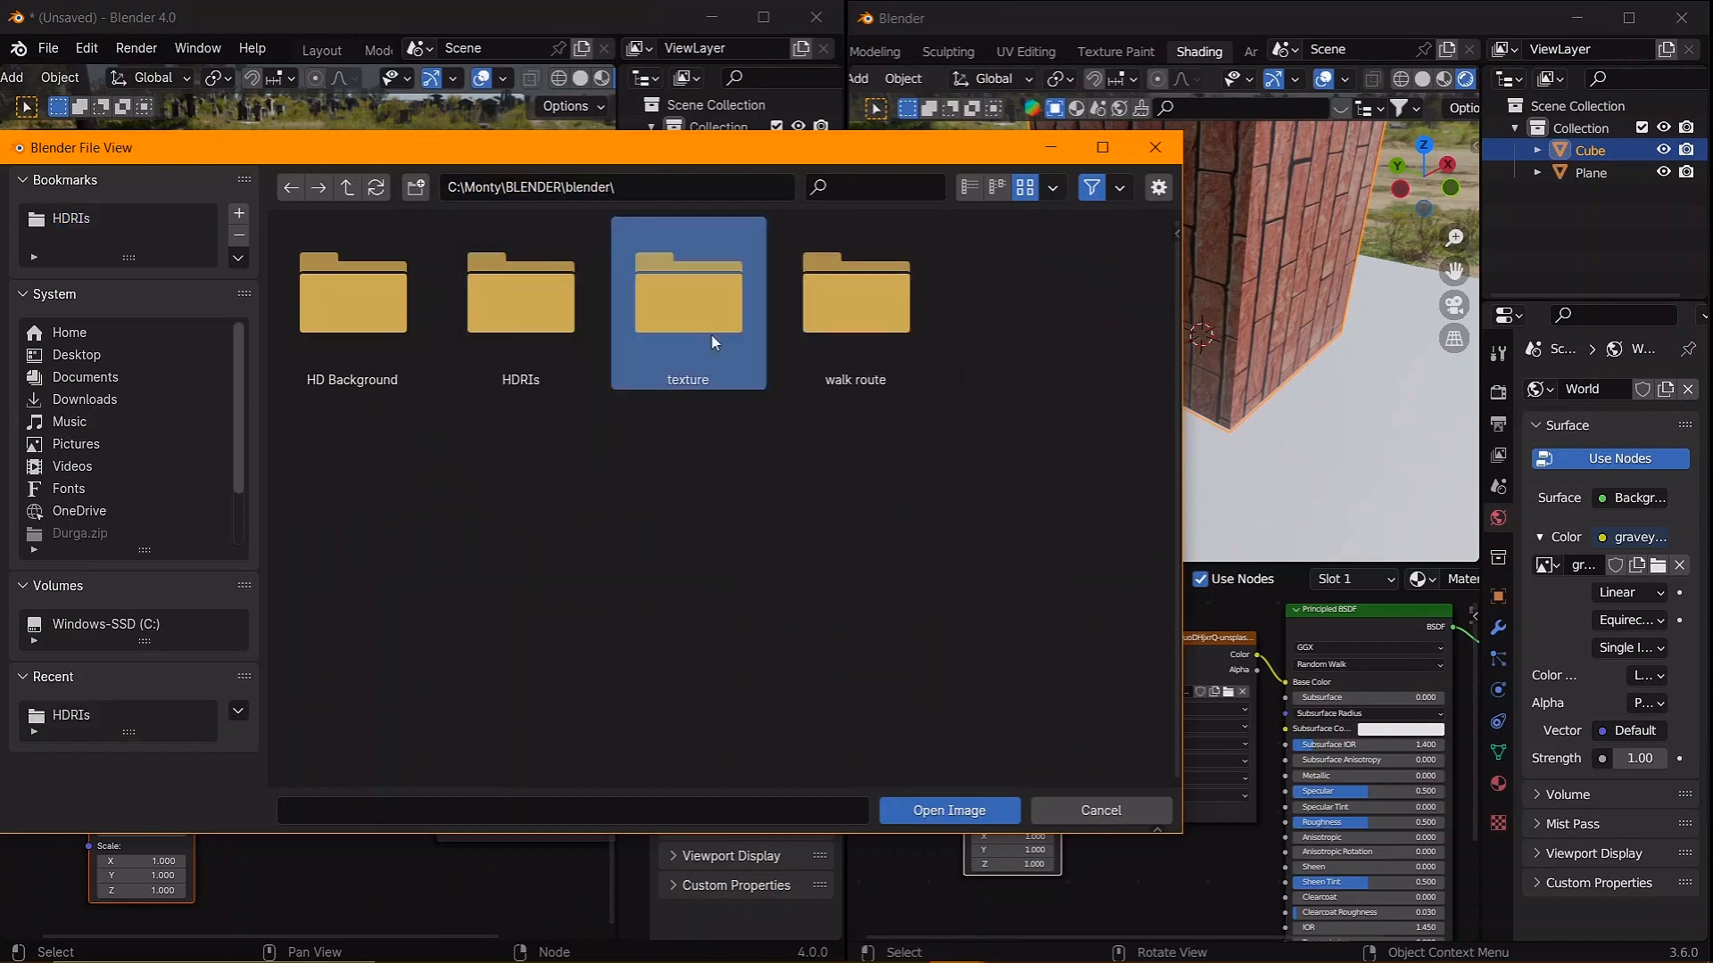
{"action": "double_click", "coordinate": [701, 308]}
{"action": "scroll", "coordinate": [785, 527], "scroll_direction": "down", "scroll_amount": 1}
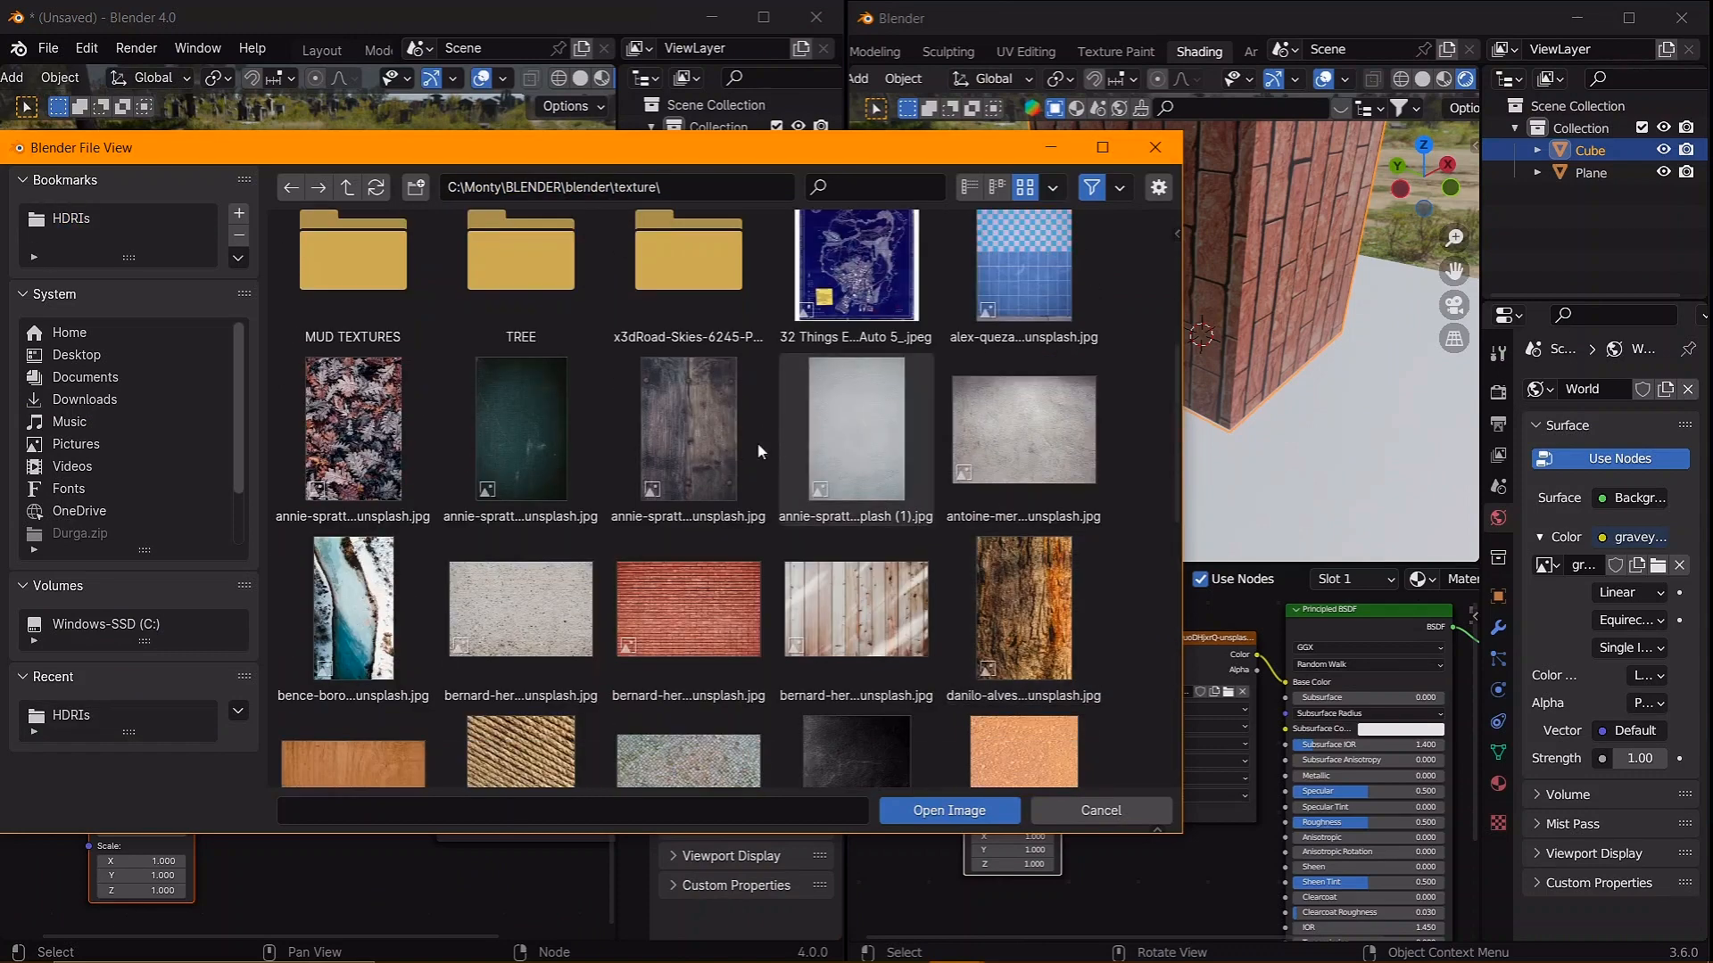
{"action": "left_click", "coordinate": [239, 216]}
- Load the red brick wall image from the texture folder into the cube's Image Texture node
{"action": "scroll", "coordinate": [944, 526], "scroll_direction": "down", "scroll_amount": 3}
{"action": "scroll", "coordinate": [856, 486], "scroll_direction": "up", "scroll_amount": 2}
{"action": "double_click", "coordinate": [688, 486]}
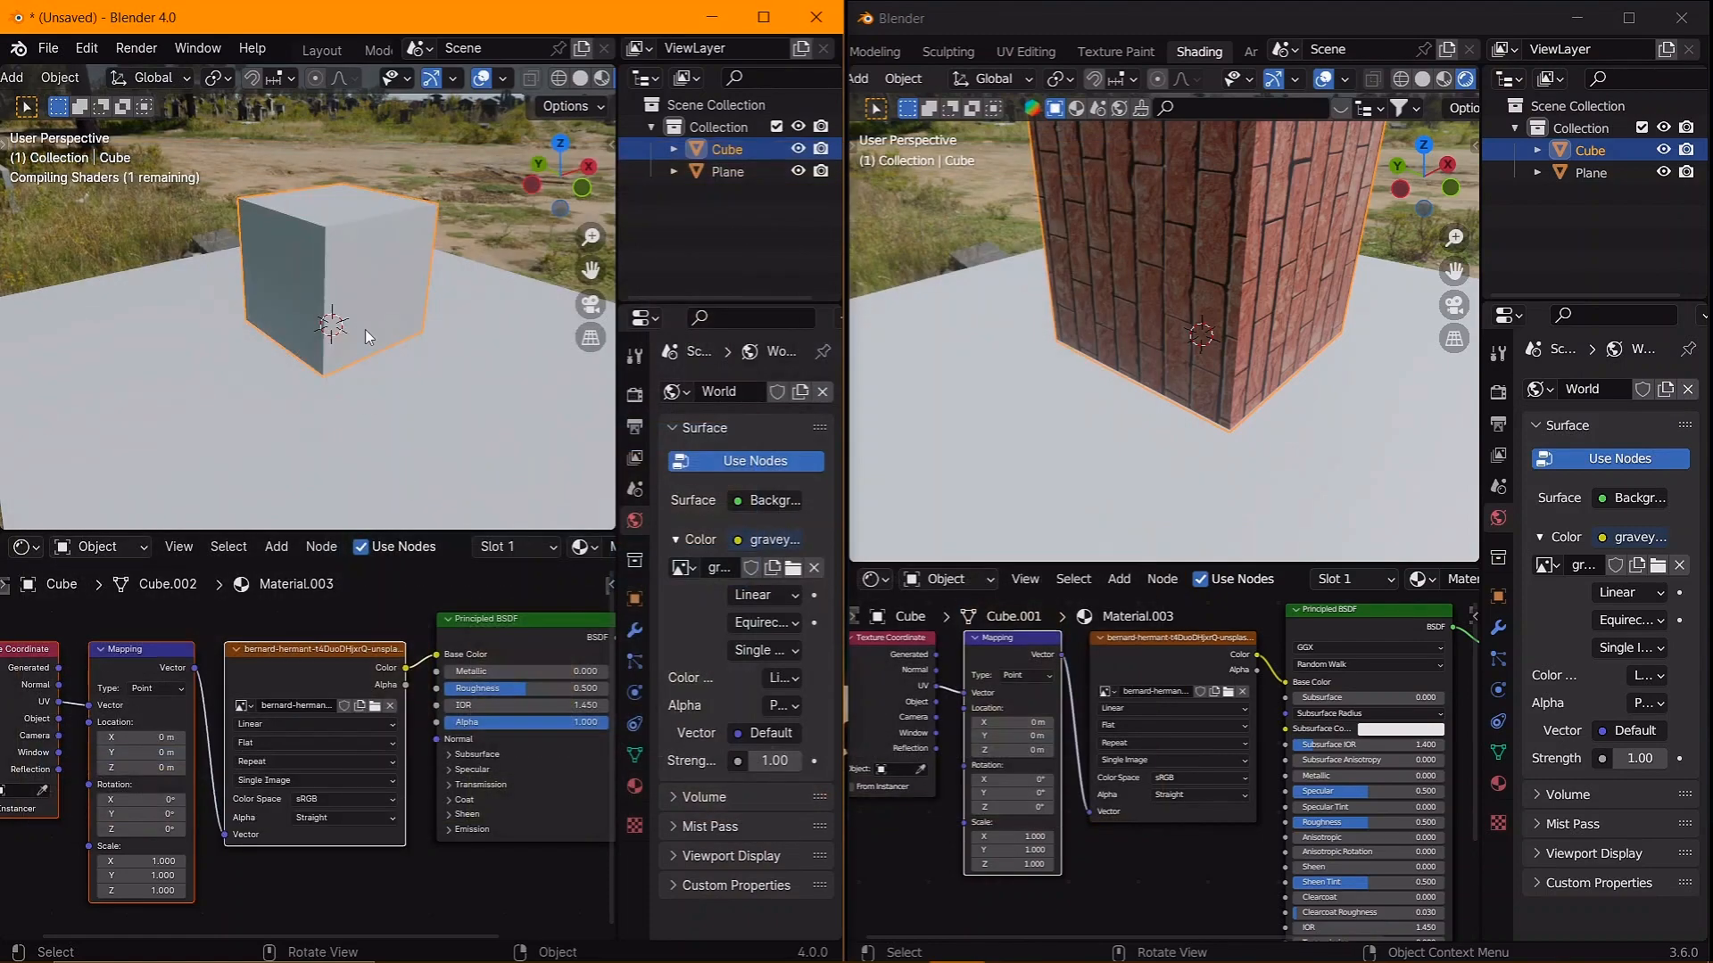
{"action": "scroll", "coordinate": [357, 303], "scroll_direction": "up", "scroll_amount": 3}
{"action": "middle_click_drag", "start_coordinate": [324, 279], "coordinate": [326, 290]}
- Unwrap the cube in the Blender 3.6 window with Smart UV Project using the default settings, and return to Object Mode
{"action": "scroll", "coordinate": [327, 290], "scroll_direction": "down", "scroll_amount": 2}
{"action": "mouse_move", "coordinate": [1238, 291]}
{"action": "middle_mouse_down"}
{"action": "mouse_move", "coordinate": [1106, 270]}
{"action": "mouse_move", "coordinate": [1214, 287]}
{"action": "mouse_move", "coordinate": [1217, 306]}
{"action": "middle_mouse_up"}
{"action": "key", "text": "Tab"}
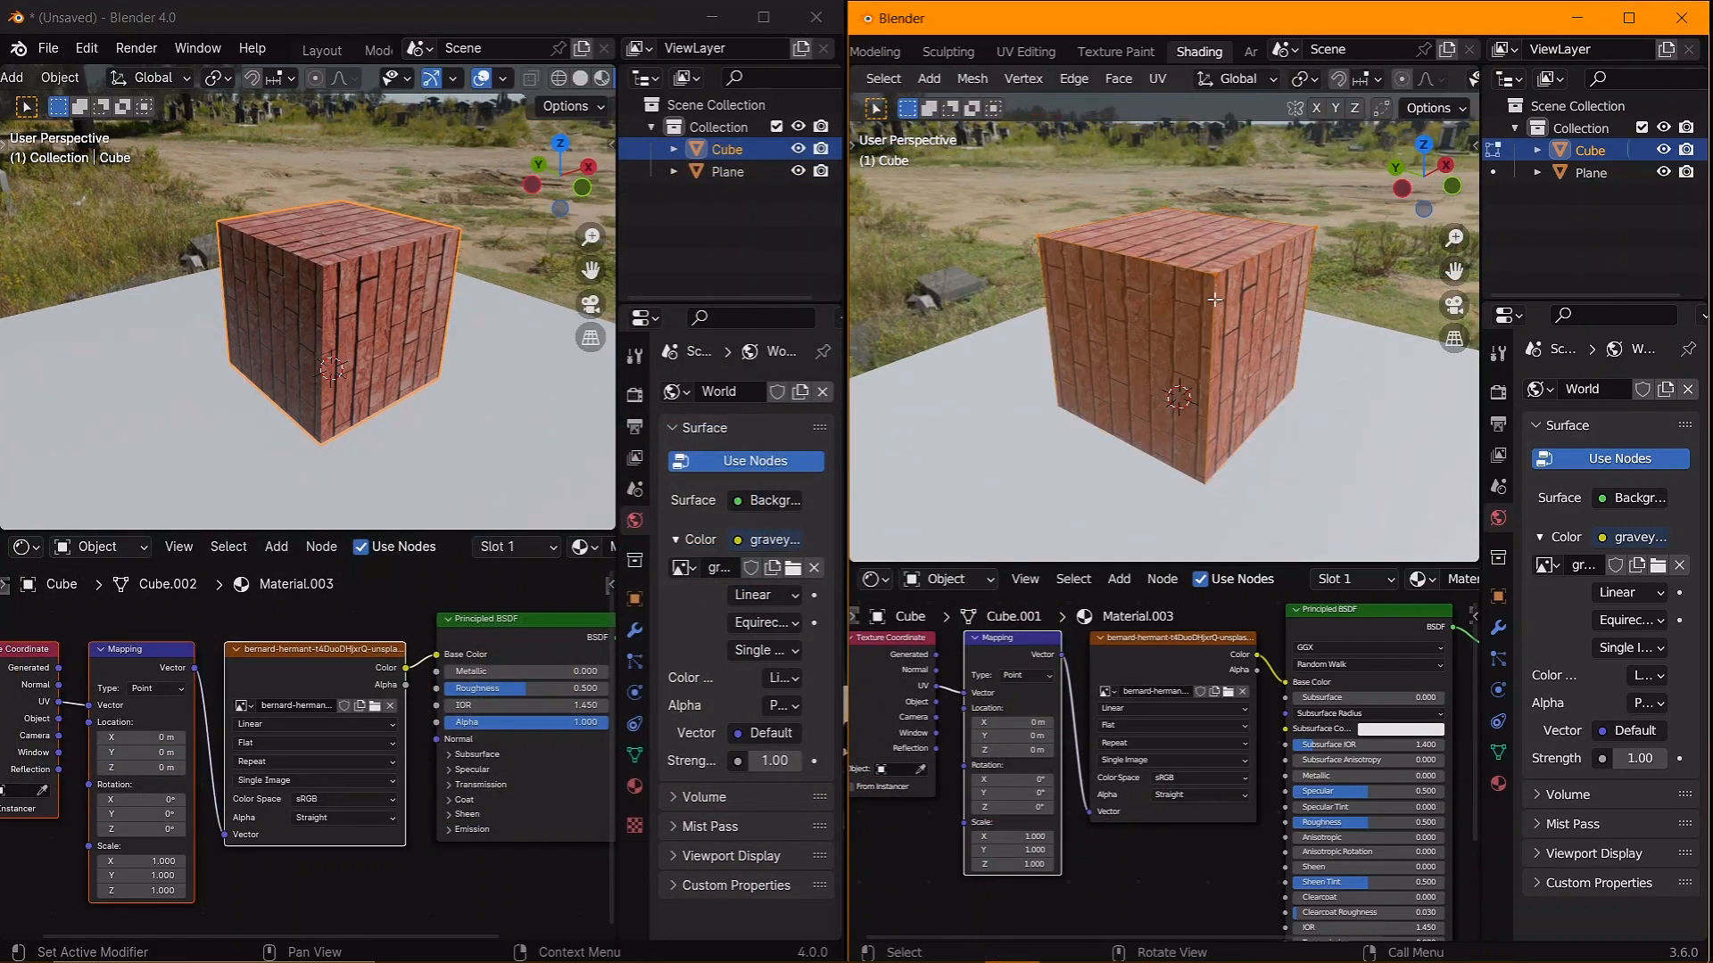
{"action": "key", "text": "u"}
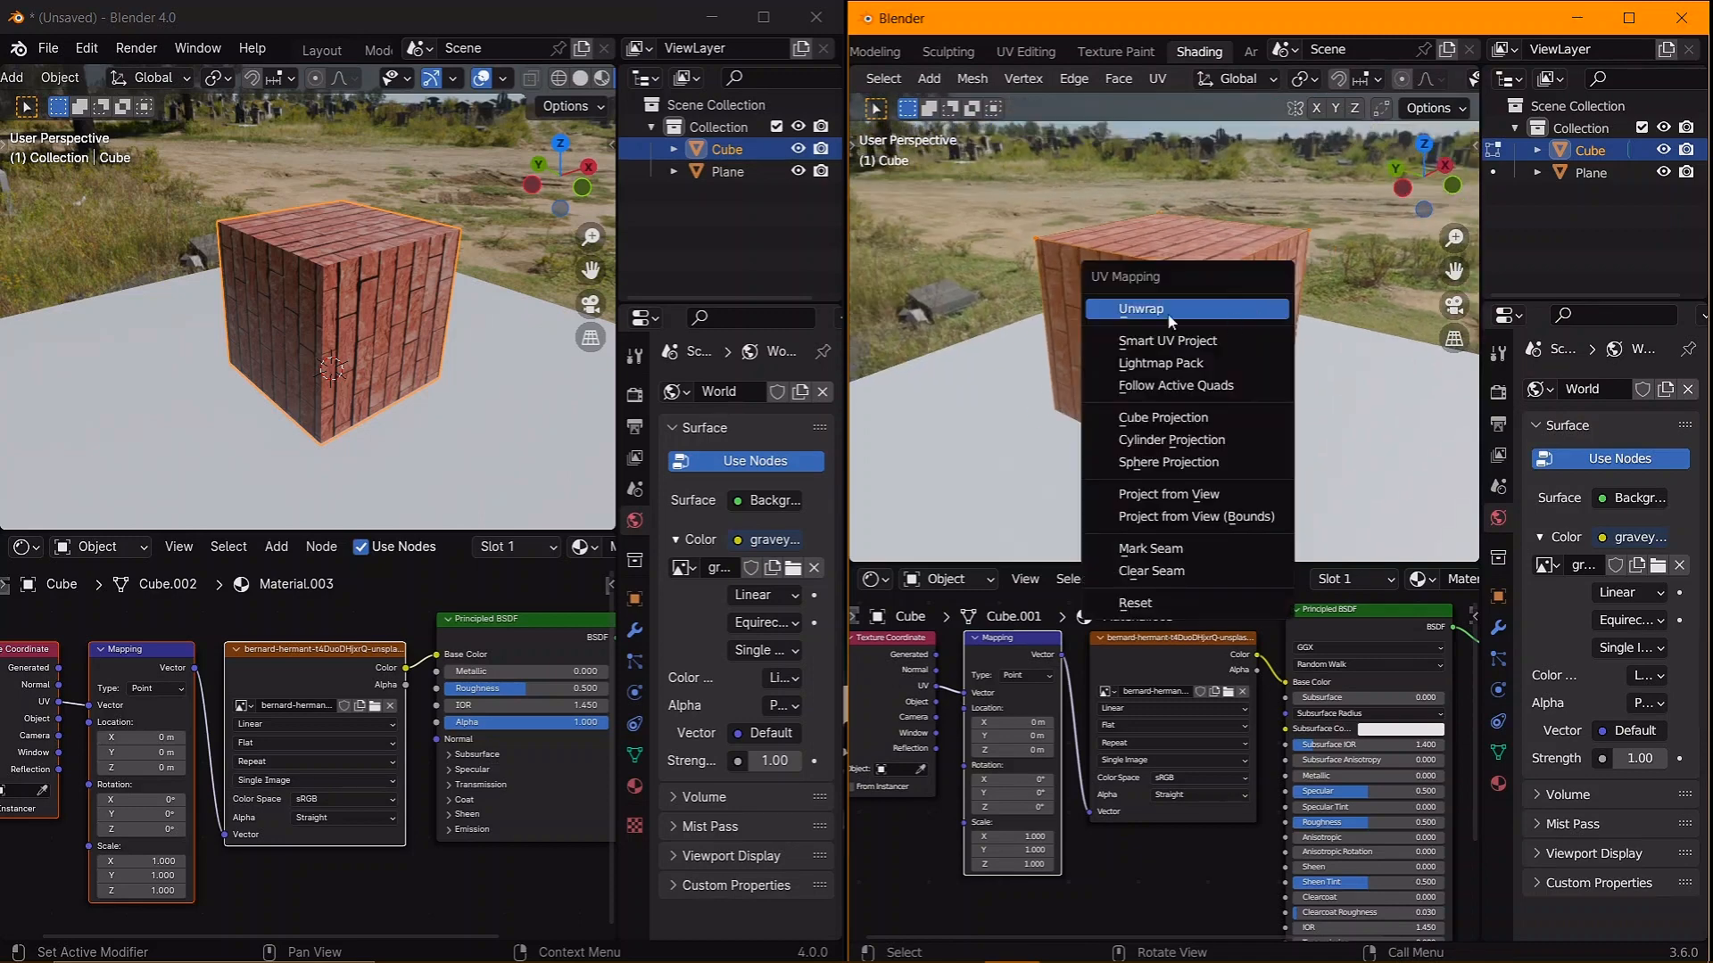
{"action": "left_click", "coordinate": [1150, 333]}
{"action": "left_click", "coordinate": [1178, 541]}
{"action": "key", "text": "Tab"}
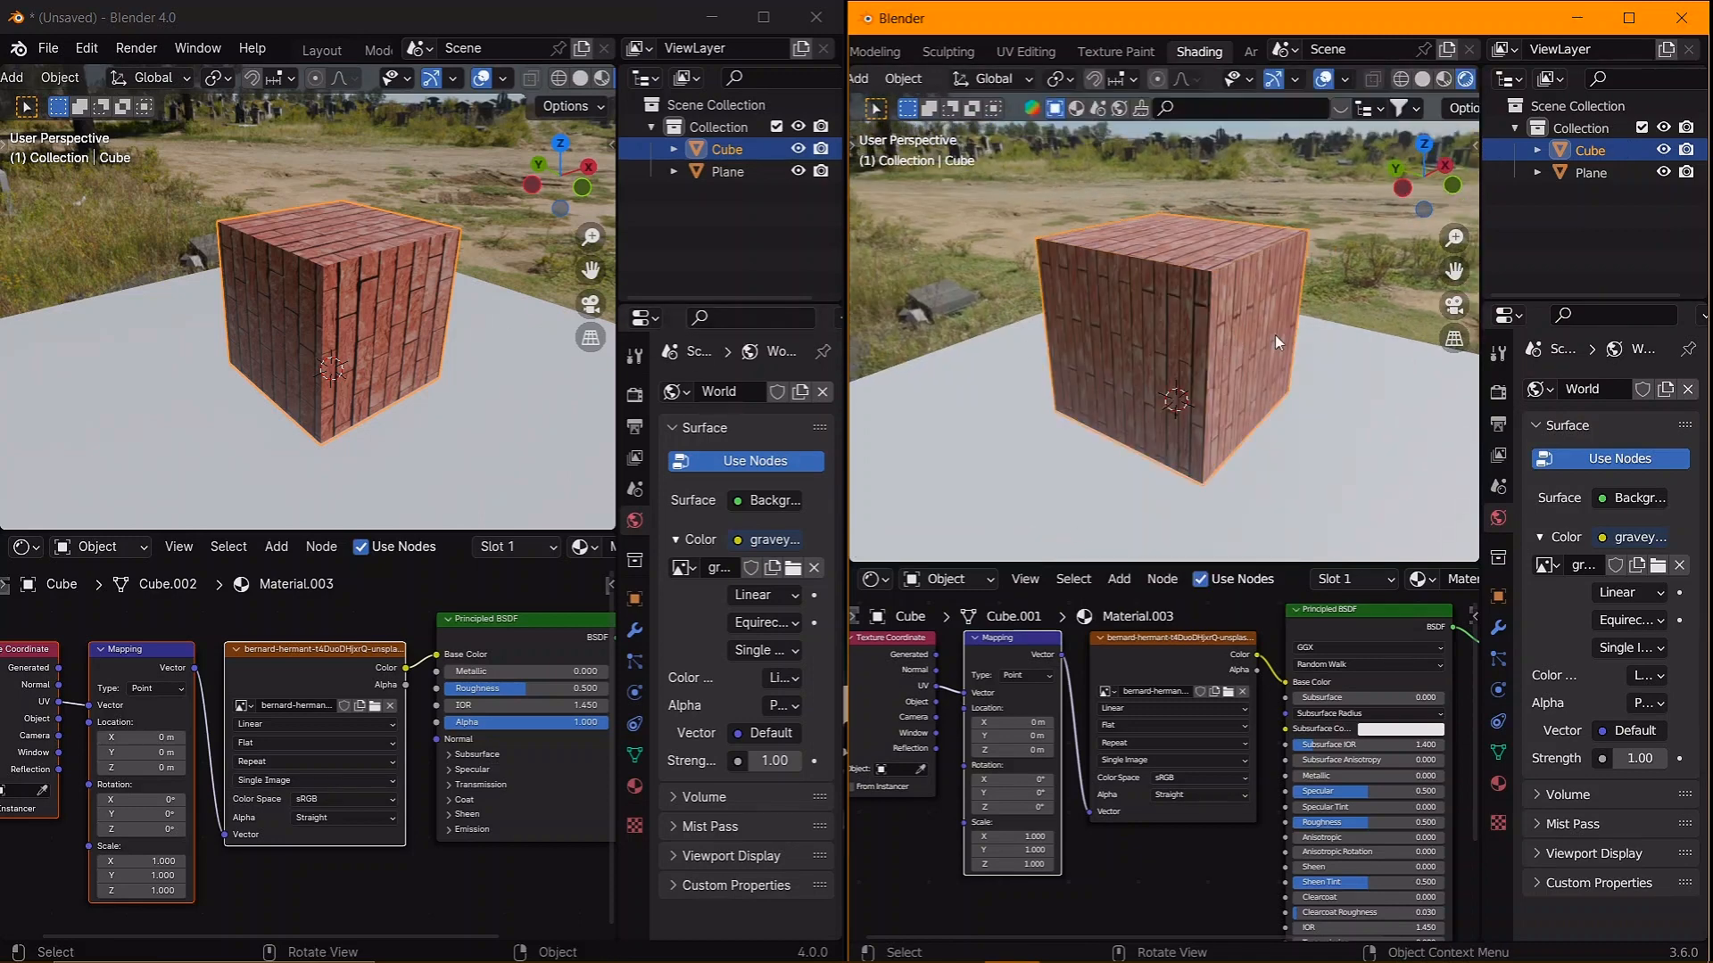
- Unwrap the cube in the Blender 4.0 window with Smart UV Project, keeping the 66° angle limit and Scaled margin method
{"action": "left_click", "coordinate": [361, 303]}
{"action": "key", "text": "Tab"}
{"action": "key", "text": "u"}
{"action": "left_click", "coordinate": [425, 335]}
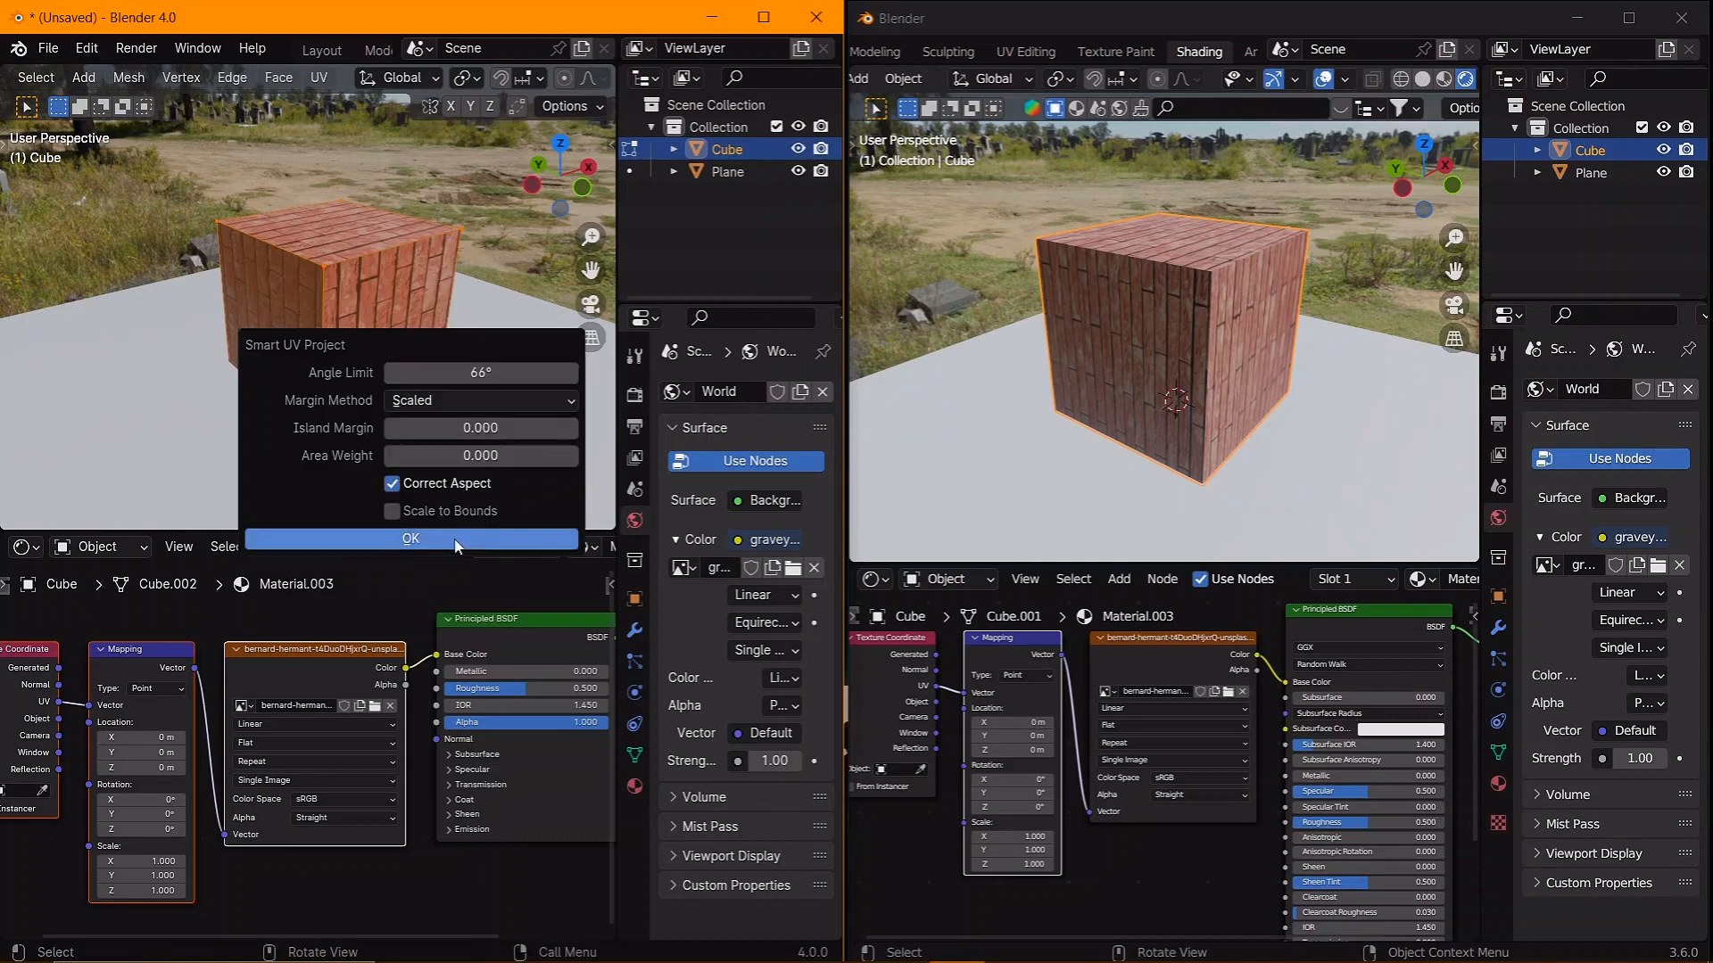
{"action": "left_click", "coordinate": [411, 541]}
- Show the Blender 4.0 cube's UV layout in the UV Editing workspace and set that workspace's viewport to rendered shading
{"action": "middle_click_drag", "start_coordinate": [339, 227], "coordinate": [370, 270]}
{"action": "scroll", "coordinate": [308, 53], "scroll_direction": "down", "scroll_amount": 1}
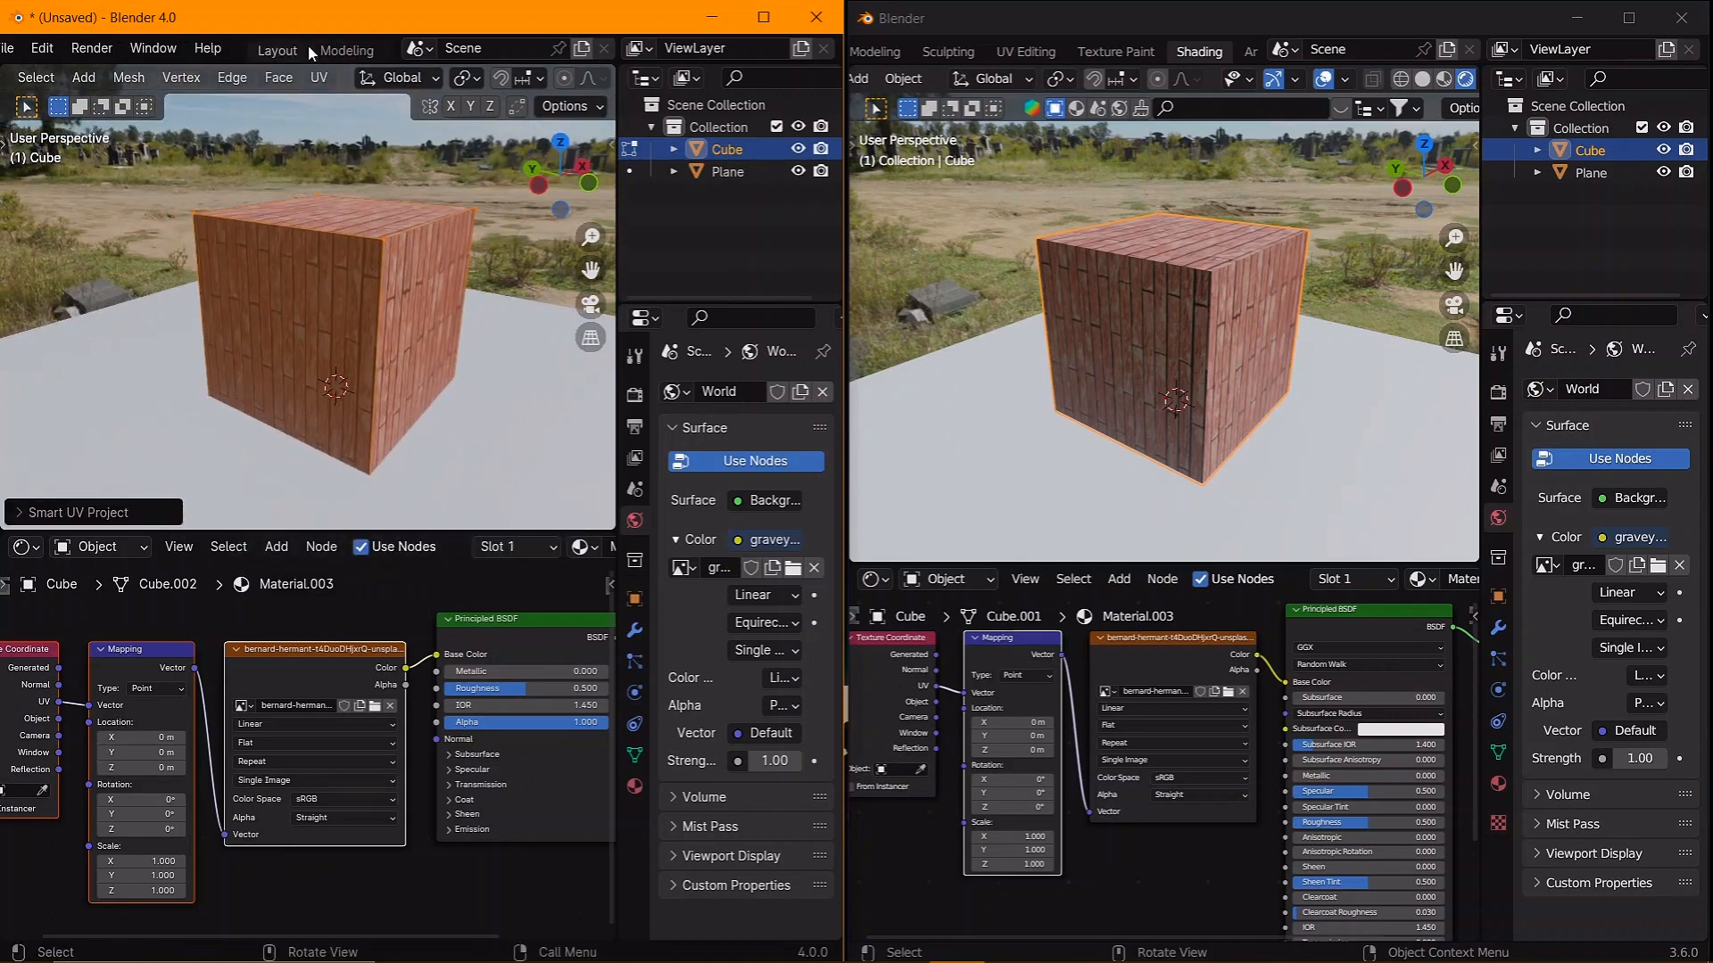
{"action": "left_click", "coordinate": [325, 51]}
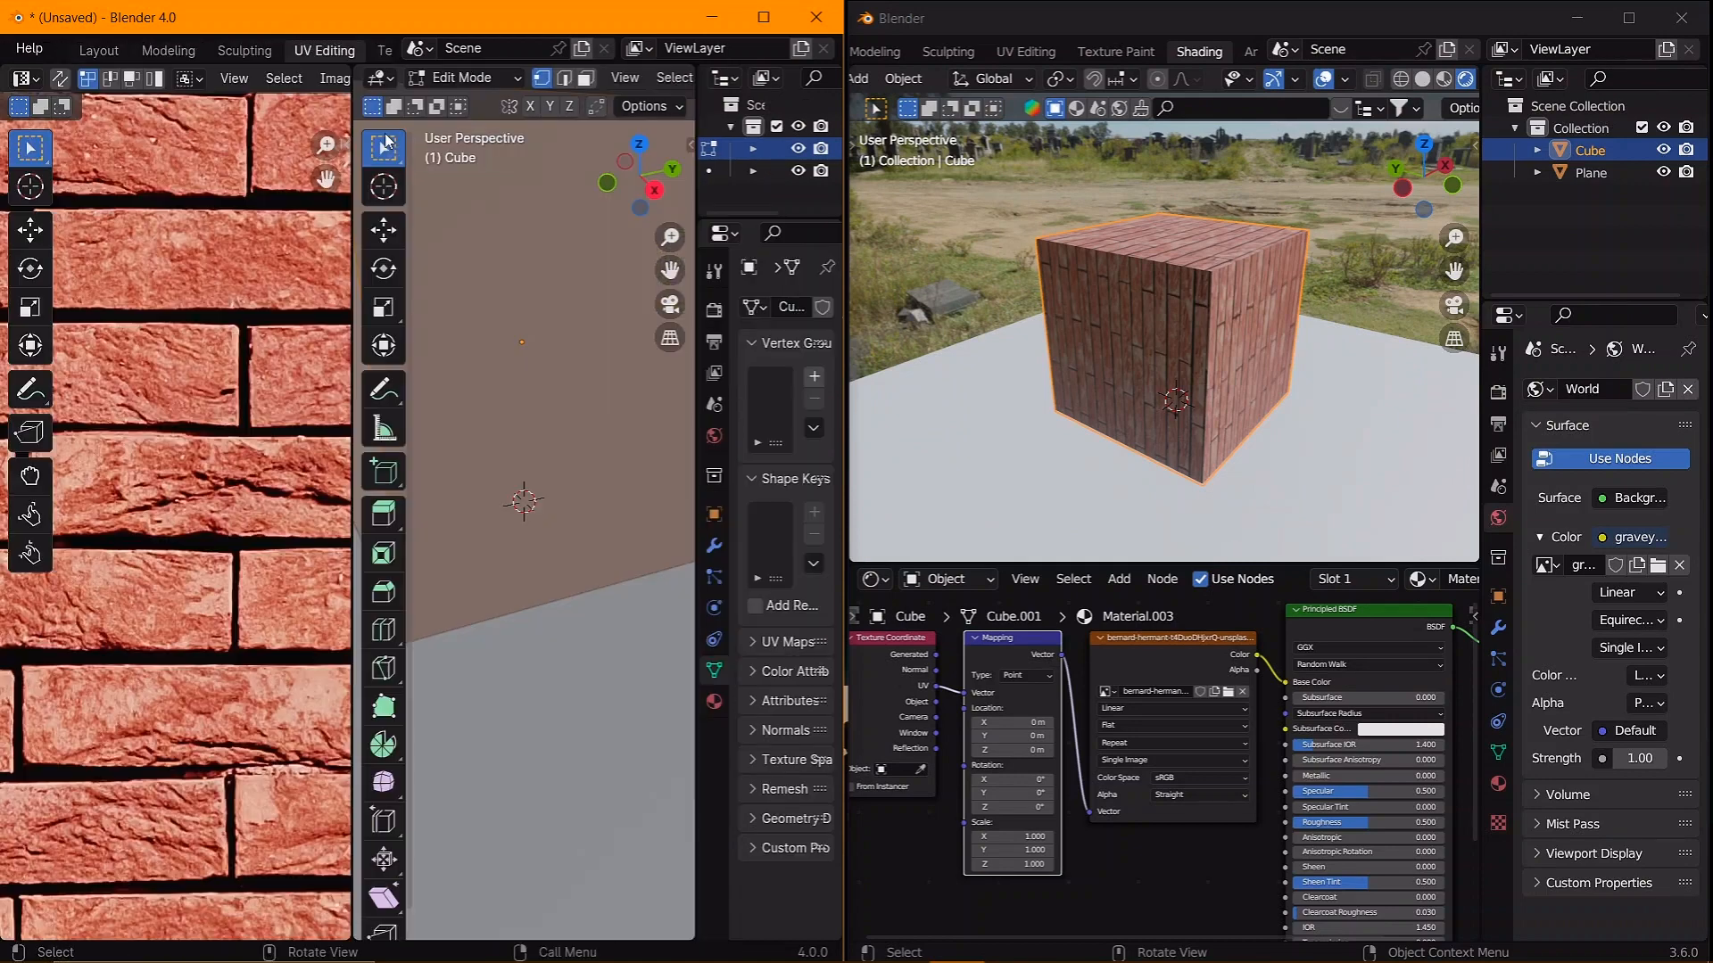
{"action": "scroll", "coordinate": [516, 457], "scroll_direction": "down", "scroll_amount": 5}
{"action": "scroll", "coordinate": [180, 511], "scroll_direction": "down", "scroll_amount": 8}
{"action": "scroll", "coordinate": [181, 506], "scroll_direction": "down", "scroll_amount": 3}
{"action": "scroll", "coordinate": [581, 451], "scroll_direction": "down", "scroll_amount": 1}
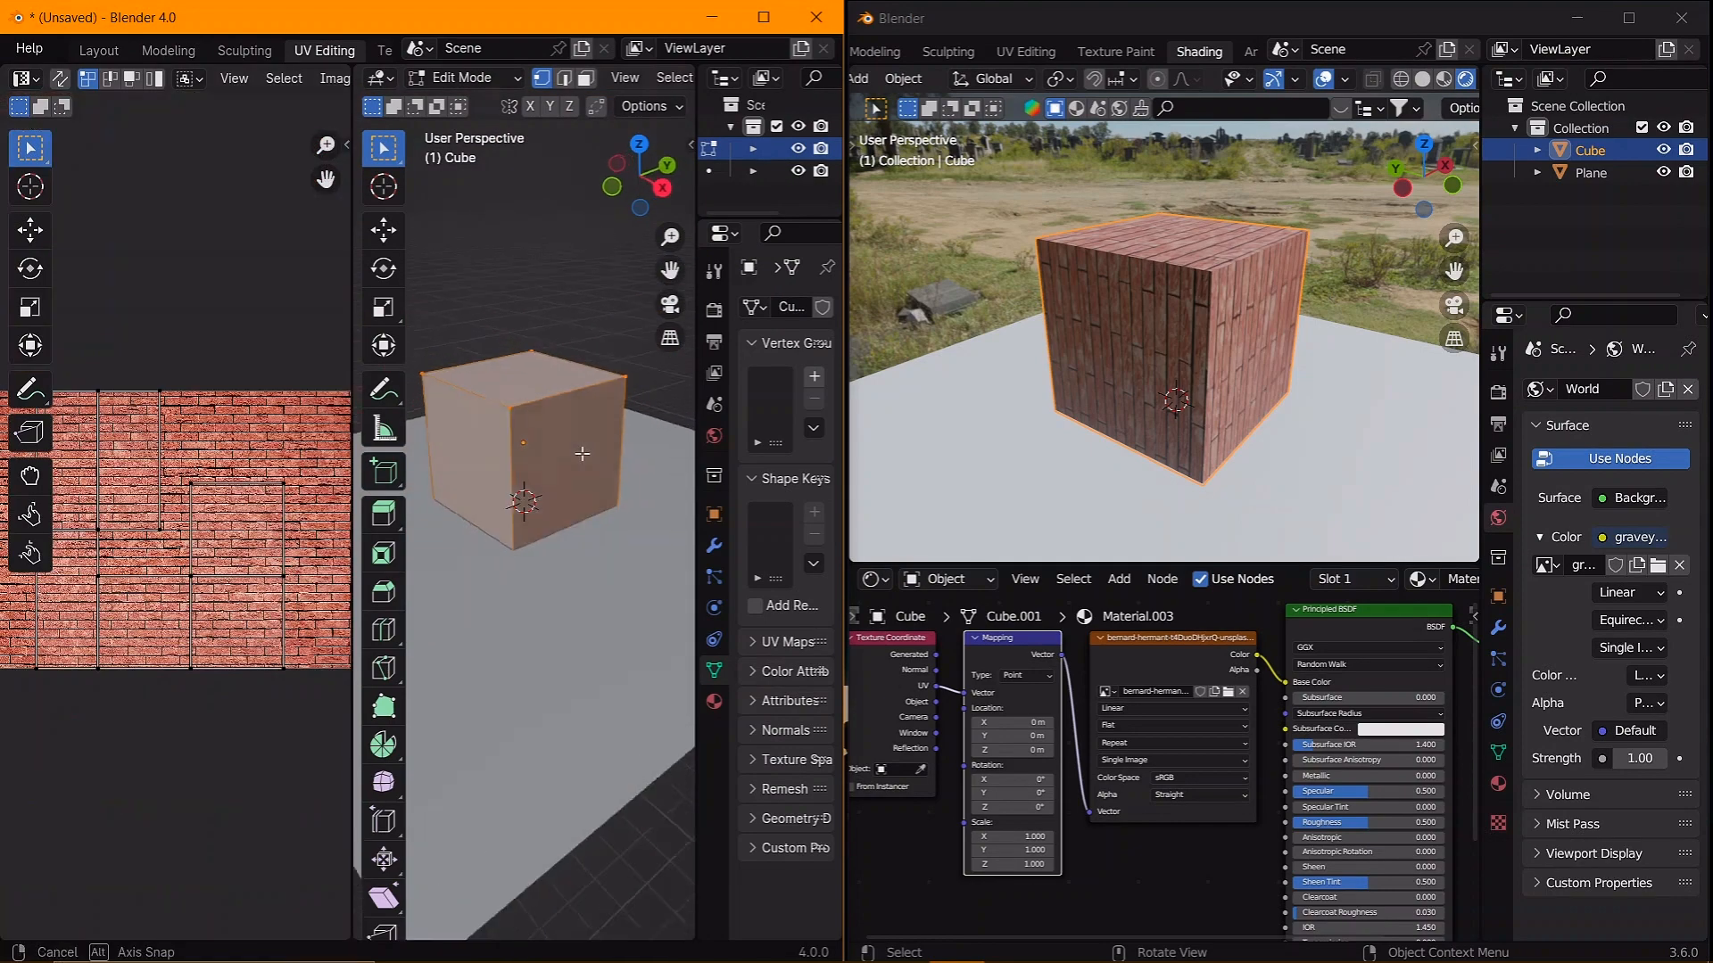
{"action": "scroll", "coordinate": [578, 447], "scroll_direction": "up", "scroll_amount": 2}
{"action": "middle_click_drag", "start_coordinate": [578, 446], "coordinate": [617, 445]}
{"action": "left_click", "coordinate": [654, 79]}
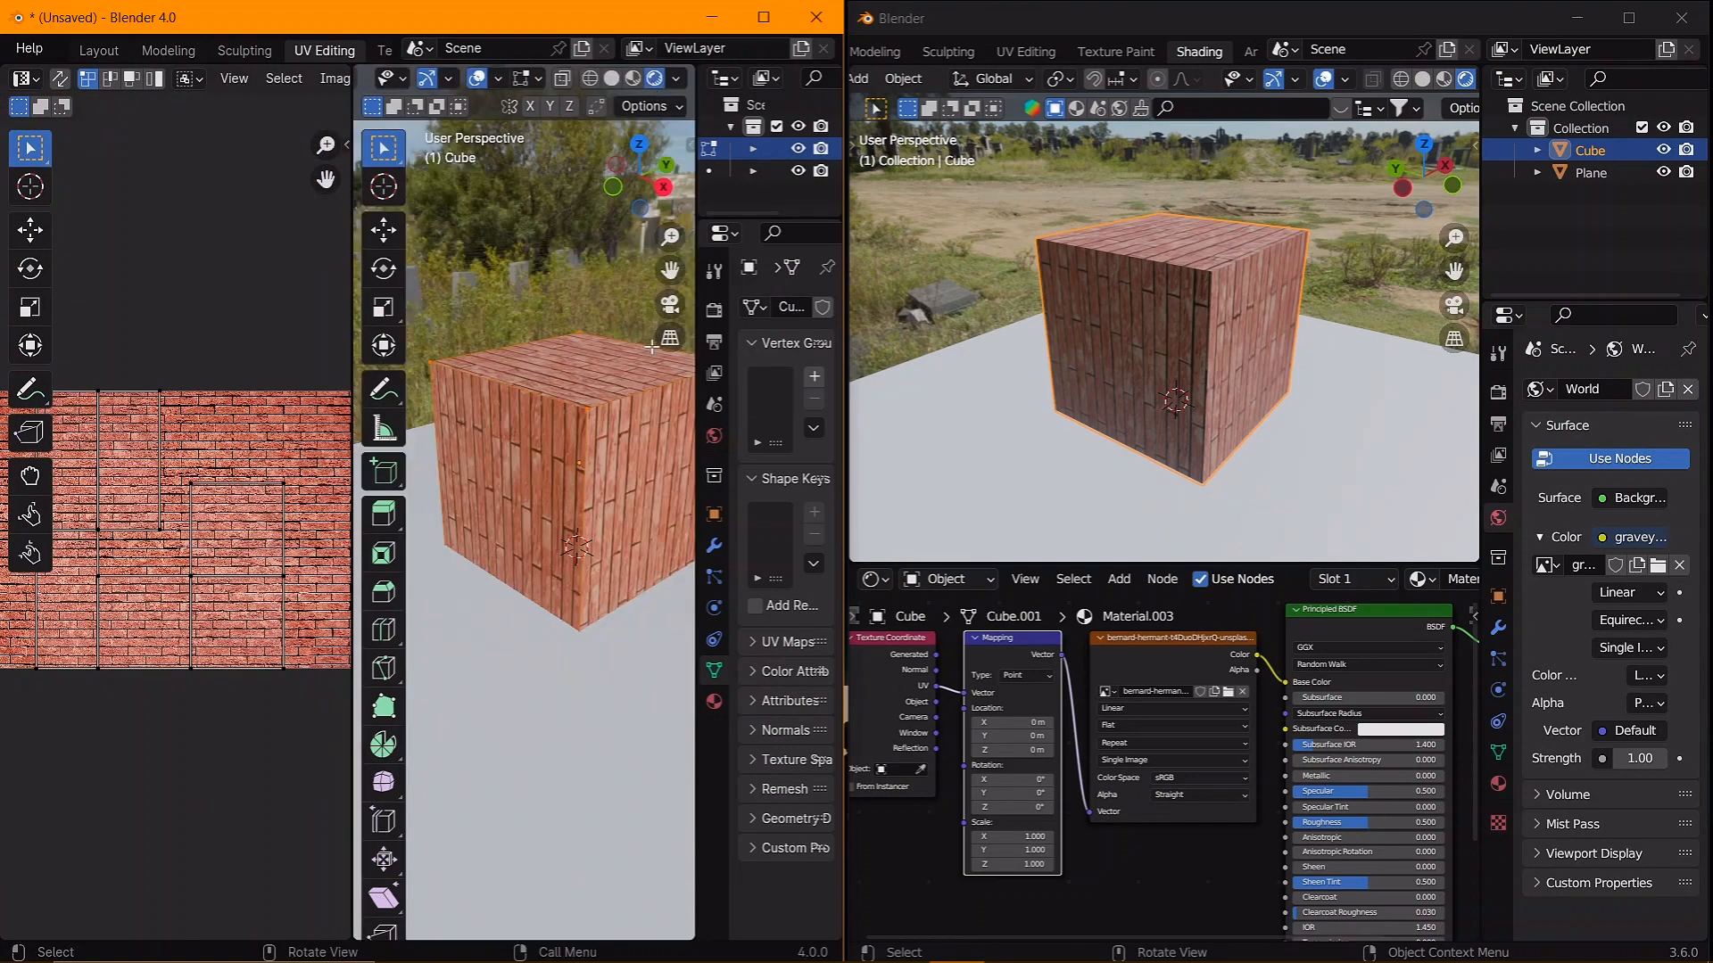
{"action": "middle_click_drag", "start_coordinate": [551, 432], "coordinate": [564, 461]}
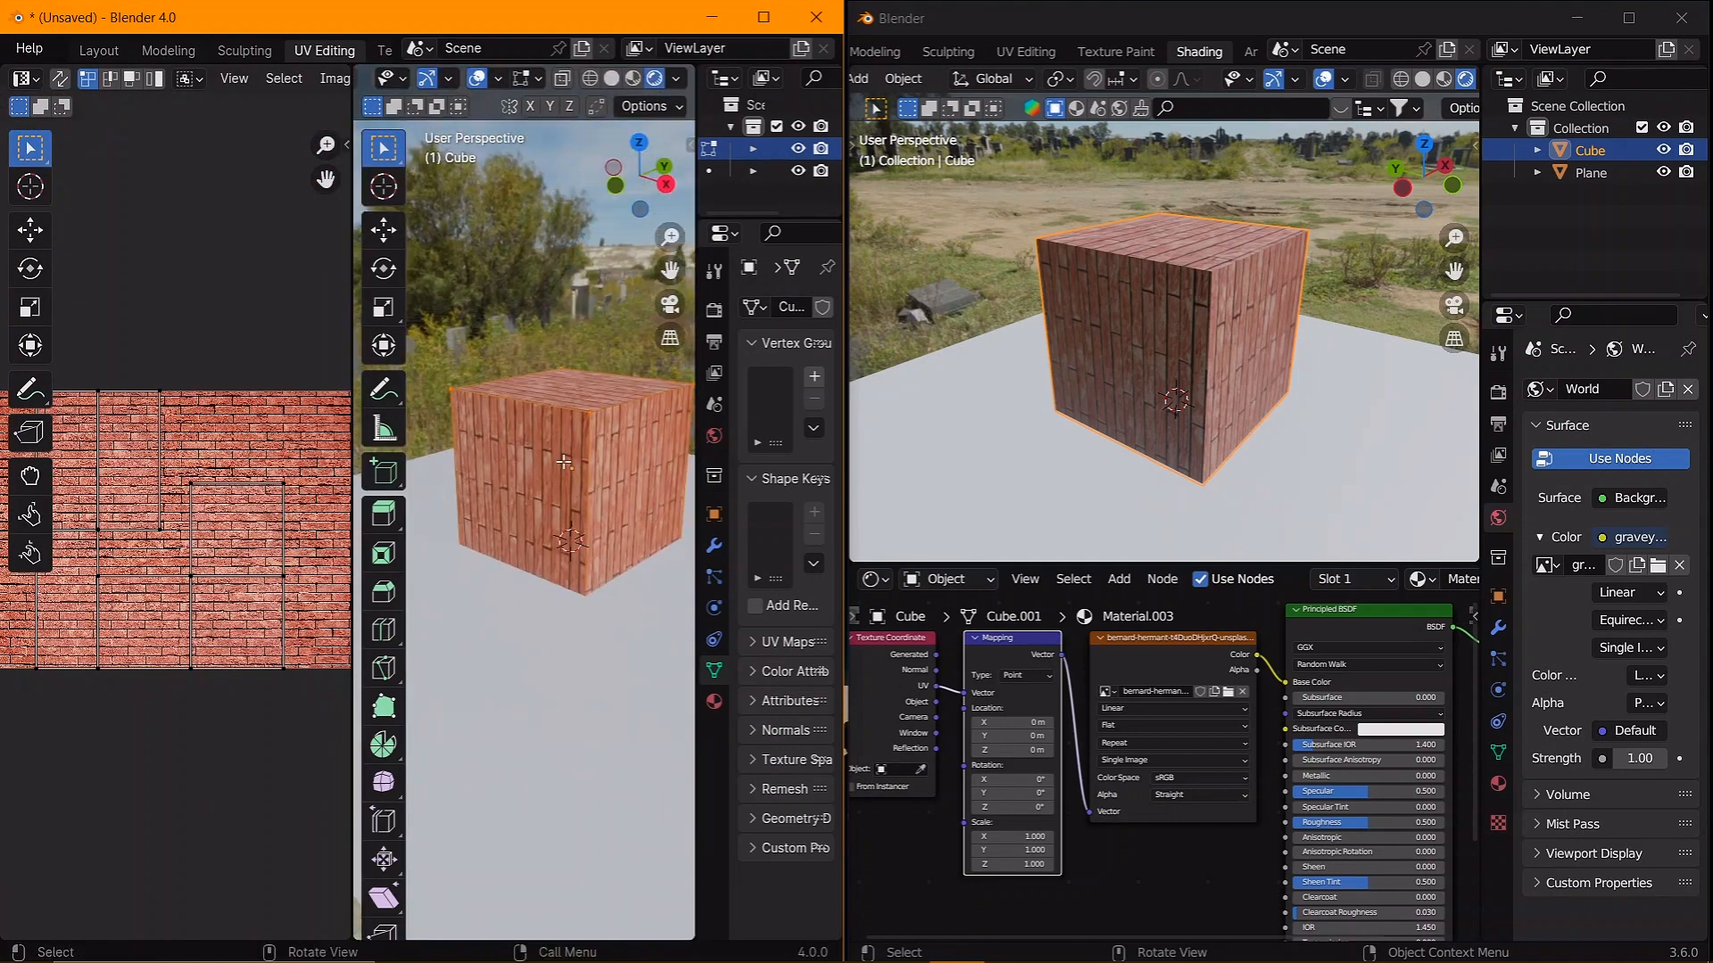
- Rotate all of the cube's UV islands by 90 degrees and scale them up well beyond the brick image's edges
{"action": "scroll", "coordinate": [191, 538], "scroll_direction": "down", "scroll_amount": 2}
{"action": "type", "text": "ar"}
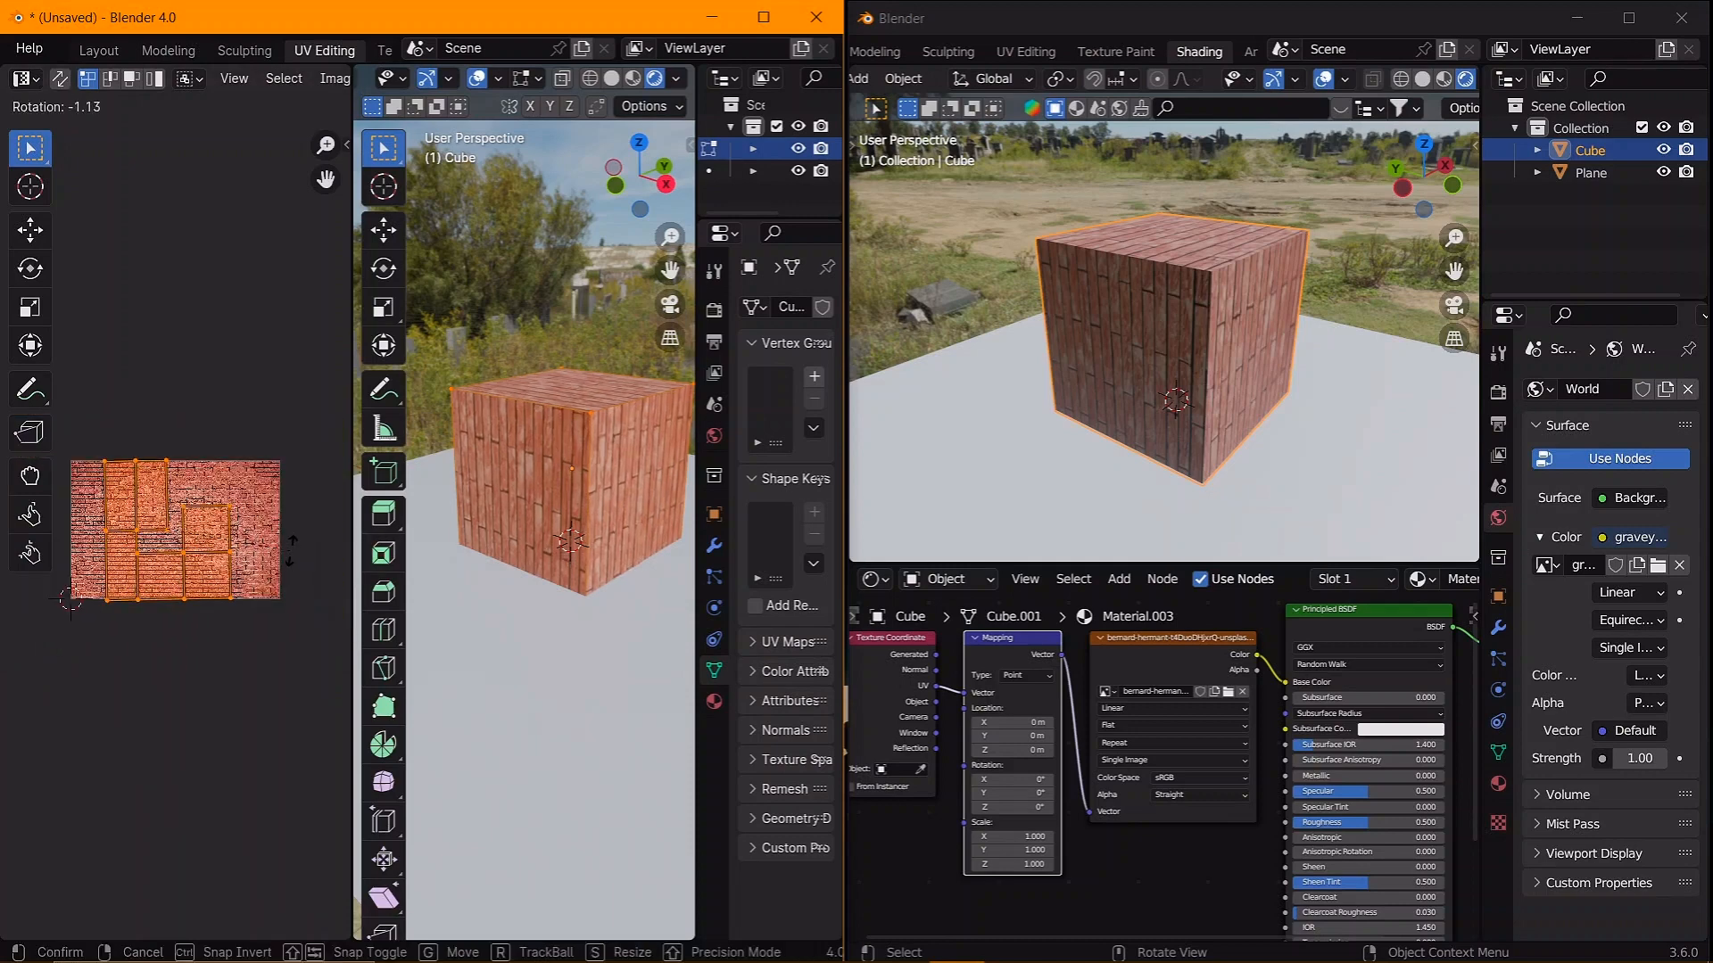
{"action": "type", "text": "90"}
{"action": "key", "text": "Return"}
{"action": "key", "text": "s"}
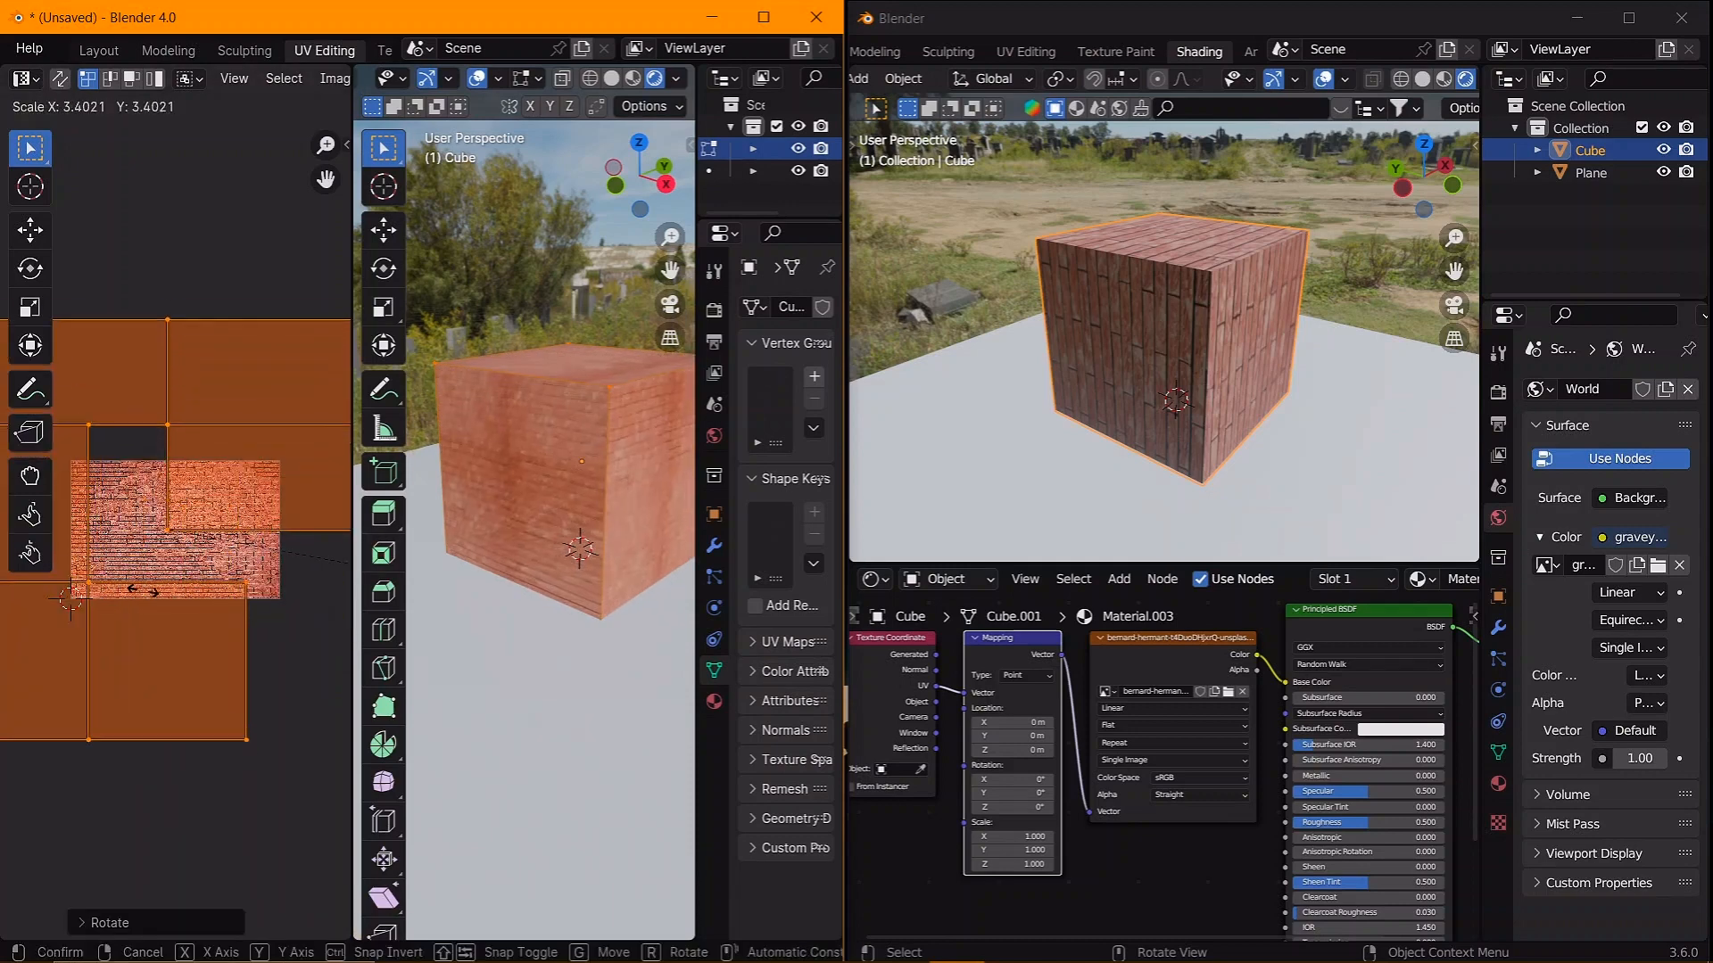
{"action": "left_click", "coordinate": [175, 612]}
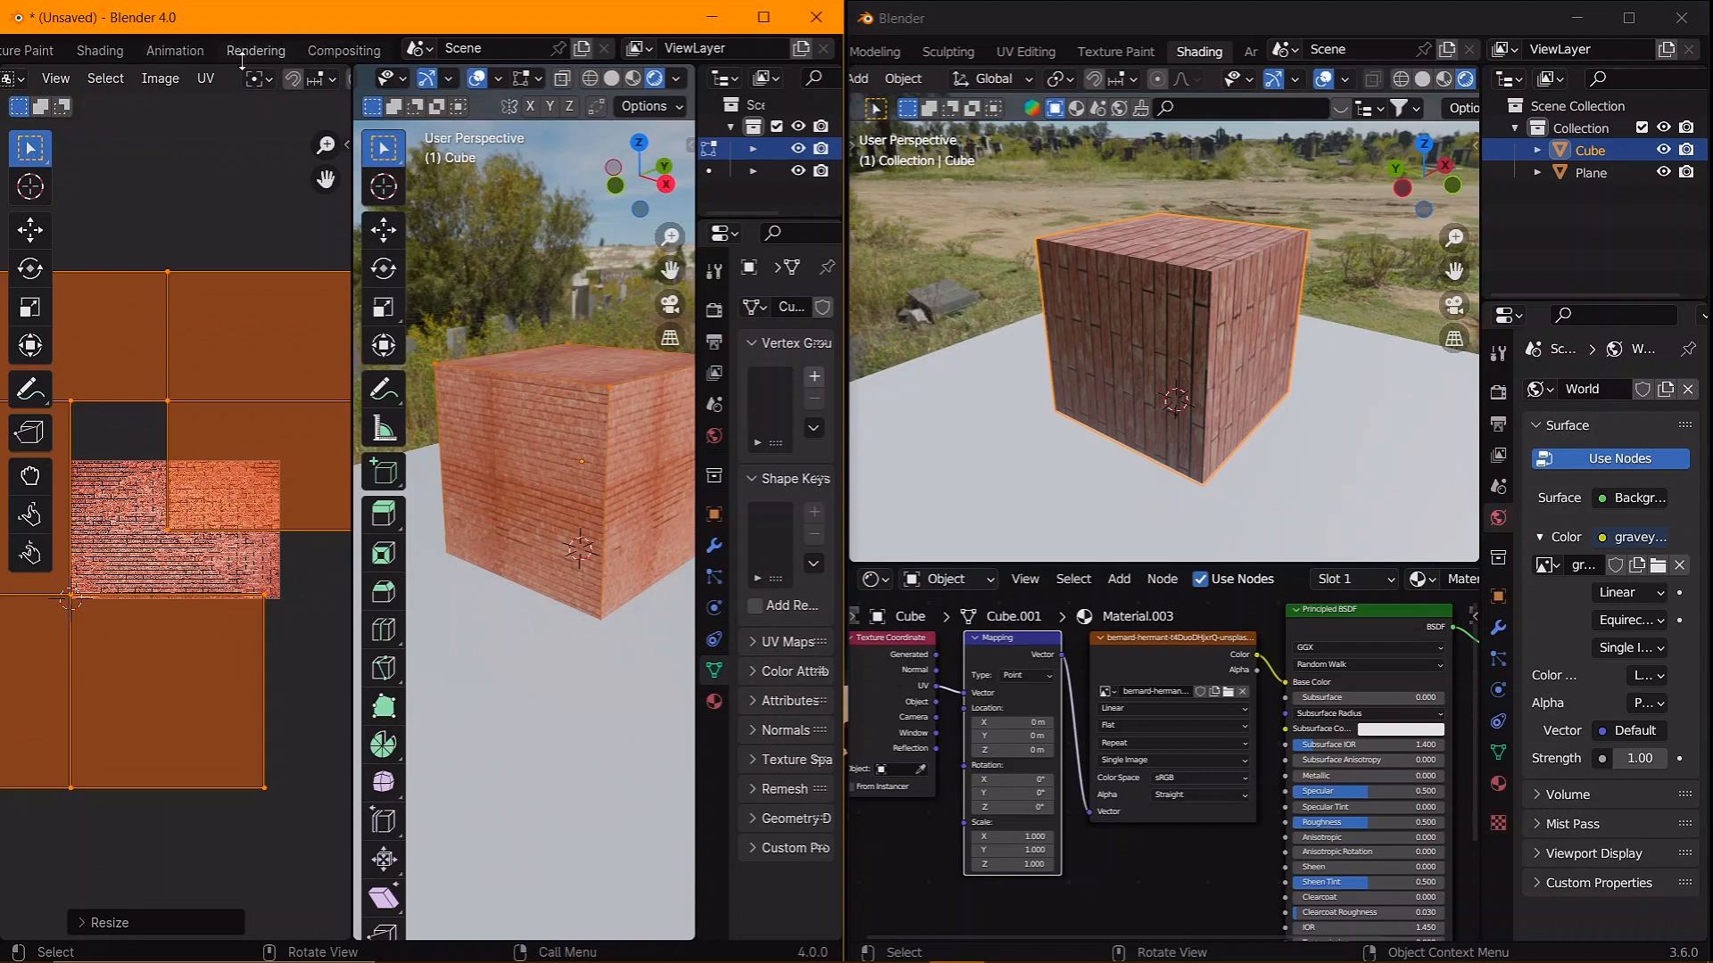
- Return to the Shading workspace and set the brick Image Texture's extension to Mirror in both Blender windows
{"action": "left_click", "coordinate": [116, 53]}
{"action": "left_click", "coordinate": [268, 760]}
{"action": "left_click", "coordinate": [267, 832]}
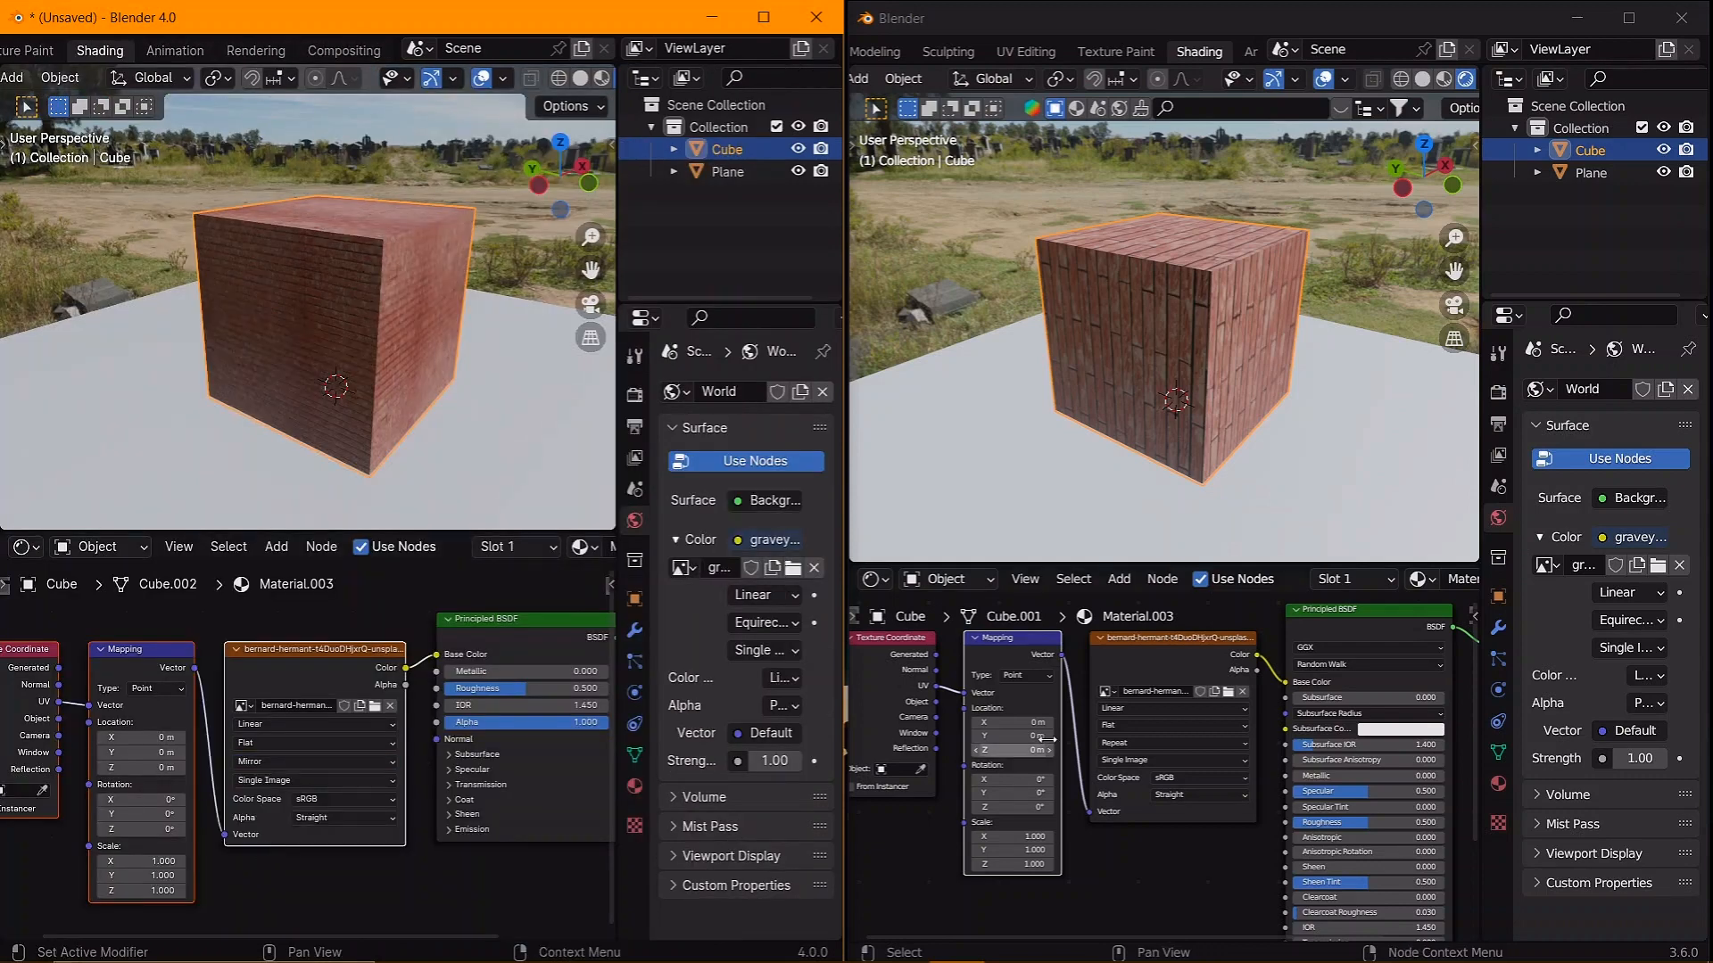
{"action": "left_click", "coordinate": [1145, 742]}
{"action": "left_click", "coordinate": [1120, 809]}
- Go back to the UV Editing workspace in Blender 4.0 and move the cube's UV islands to reposition the brick pattern
{"action": "middle_click_drag", "start_coordinate": [424, 333], "coordinate": [333, 105]}
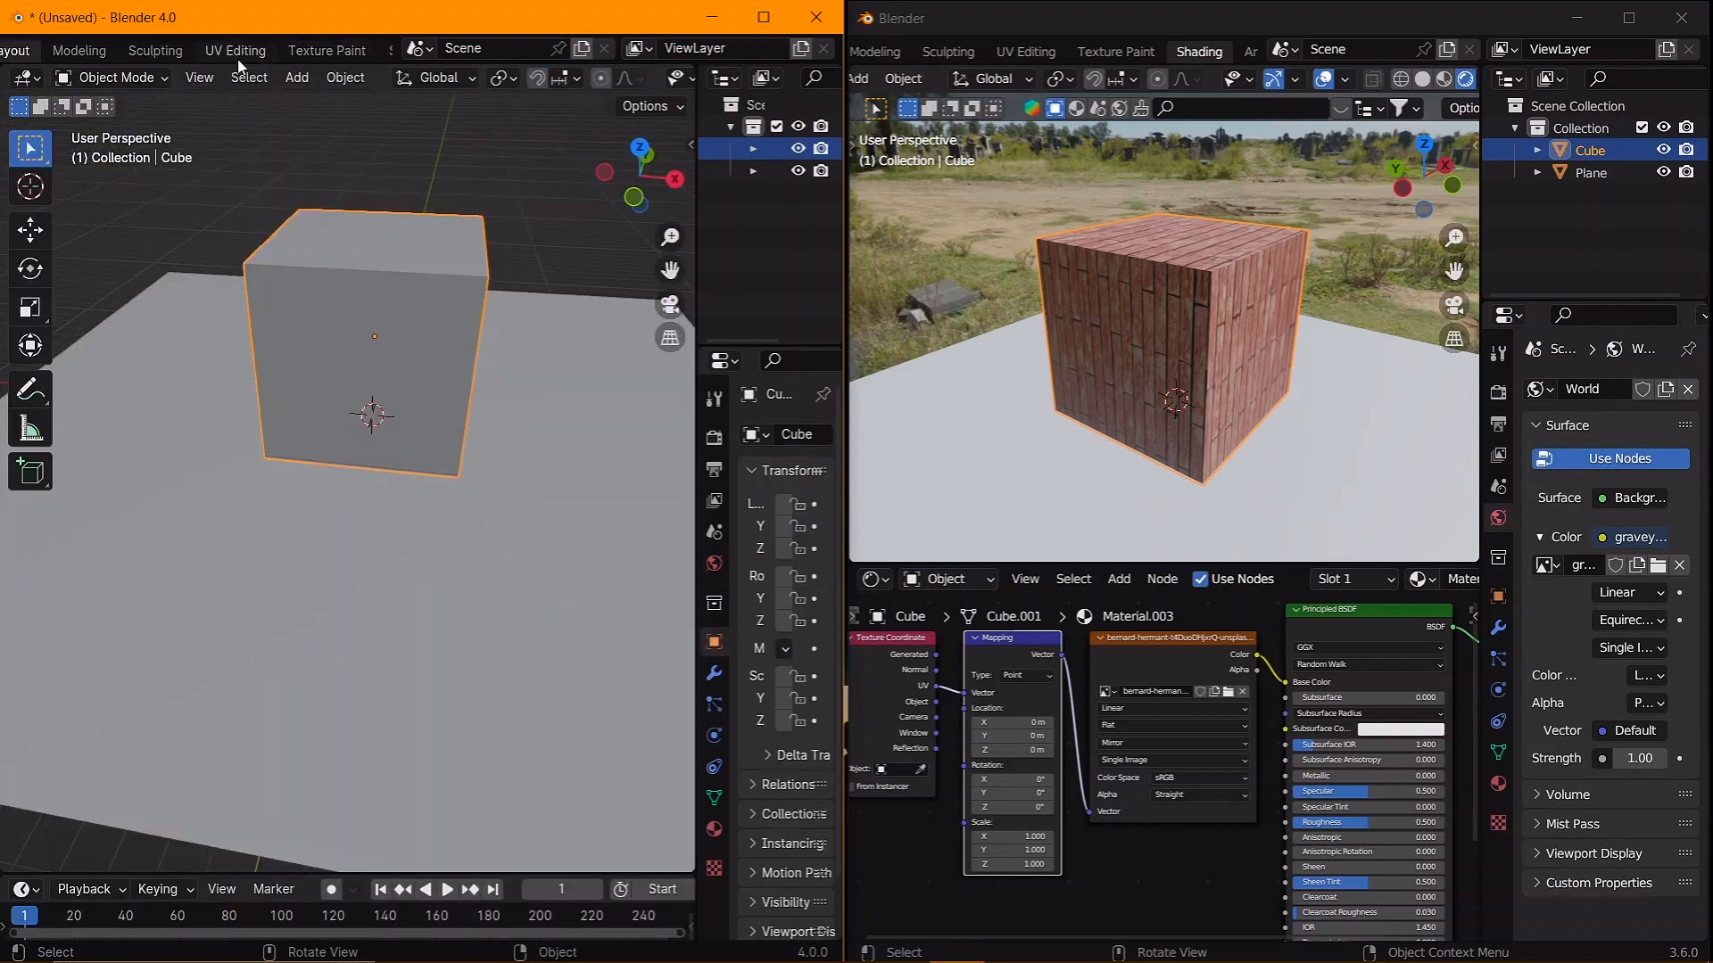
{"action": "left_click", "coordinate": [234, 50]}
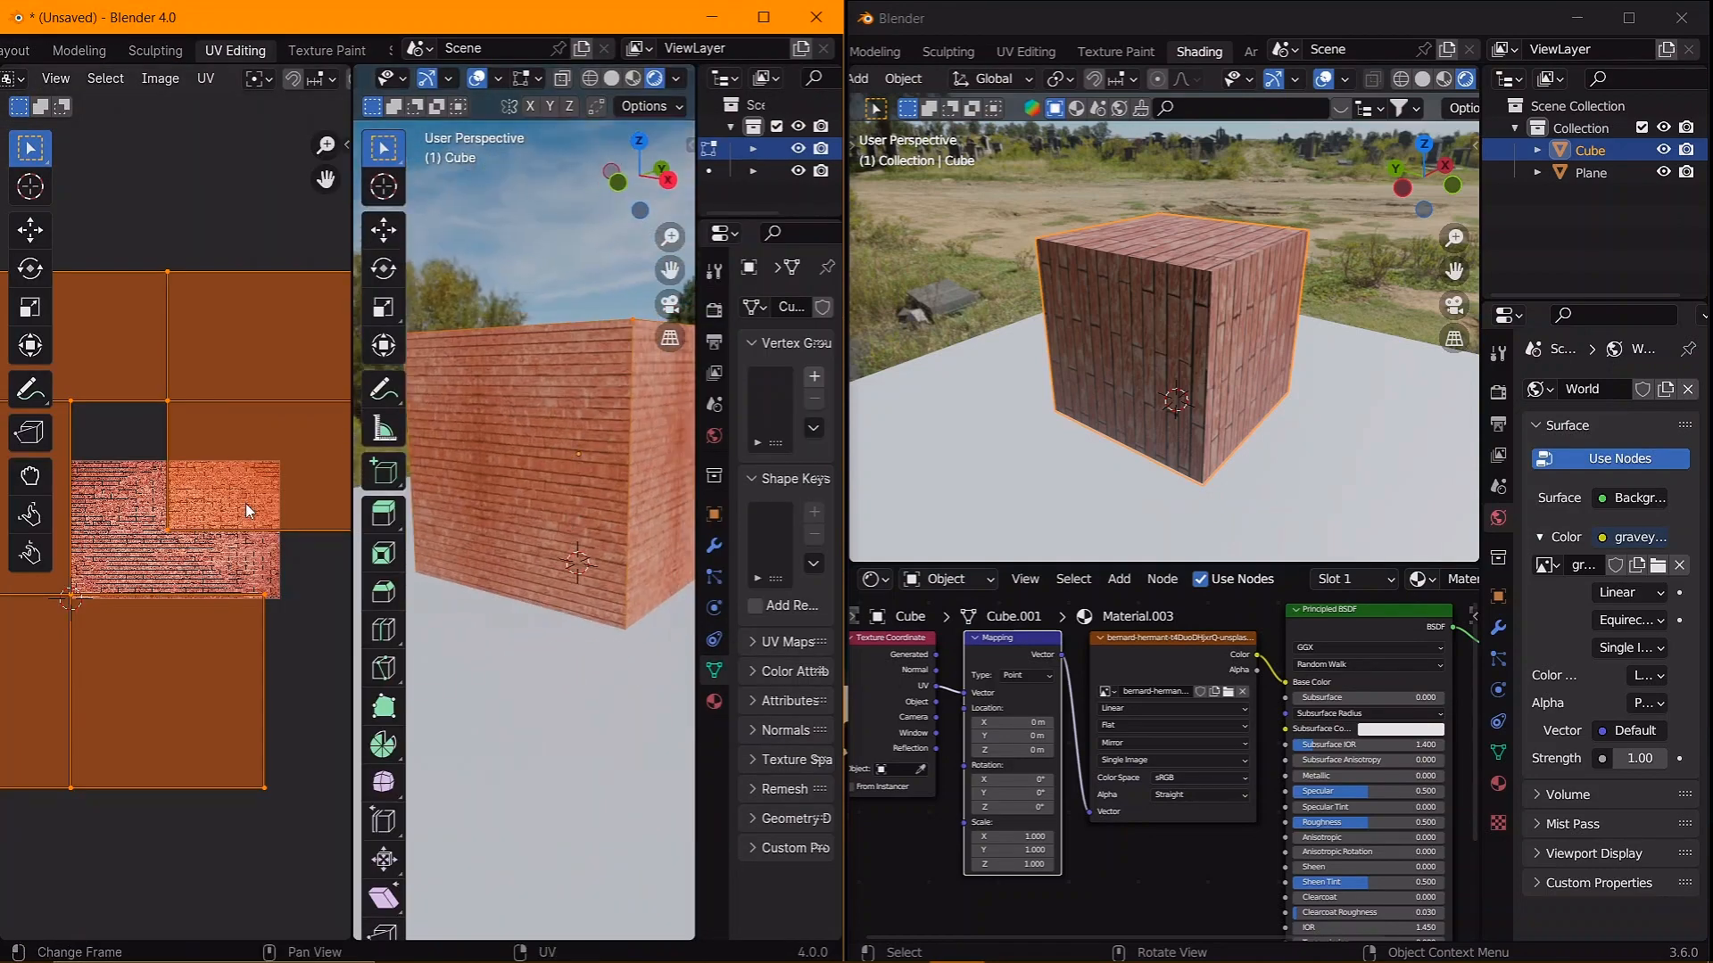
{"action": "key", "text": "g"}
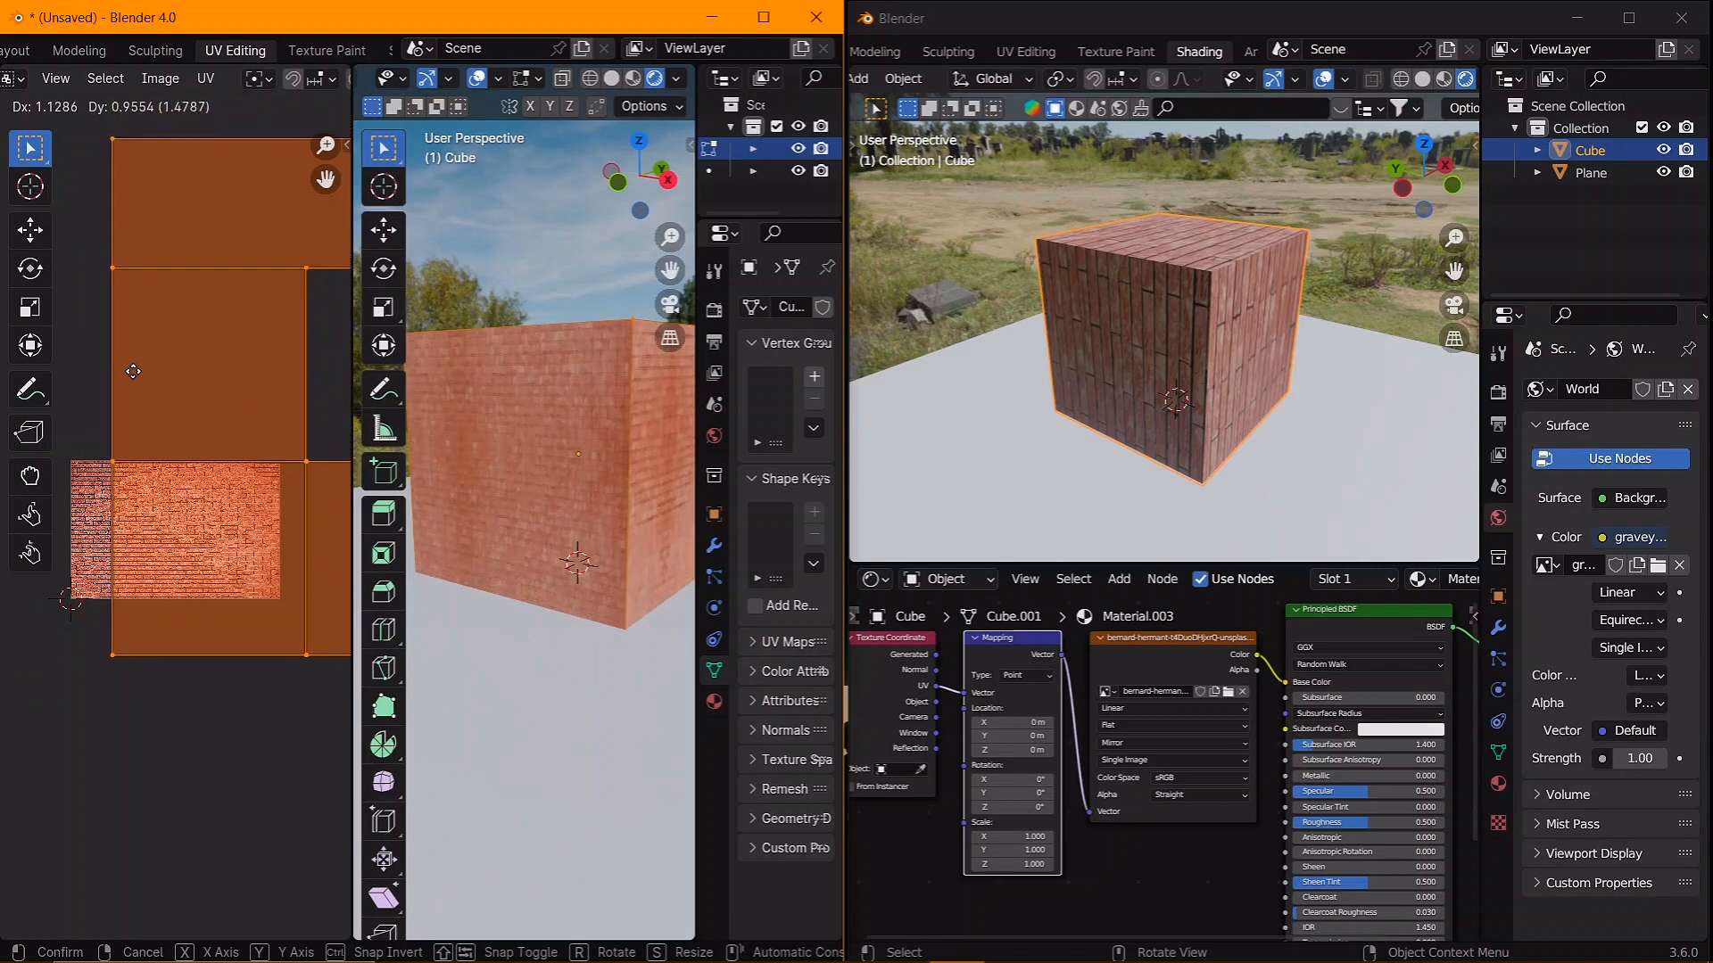
{"action": "left_click", "coordinate": [112, 443]}
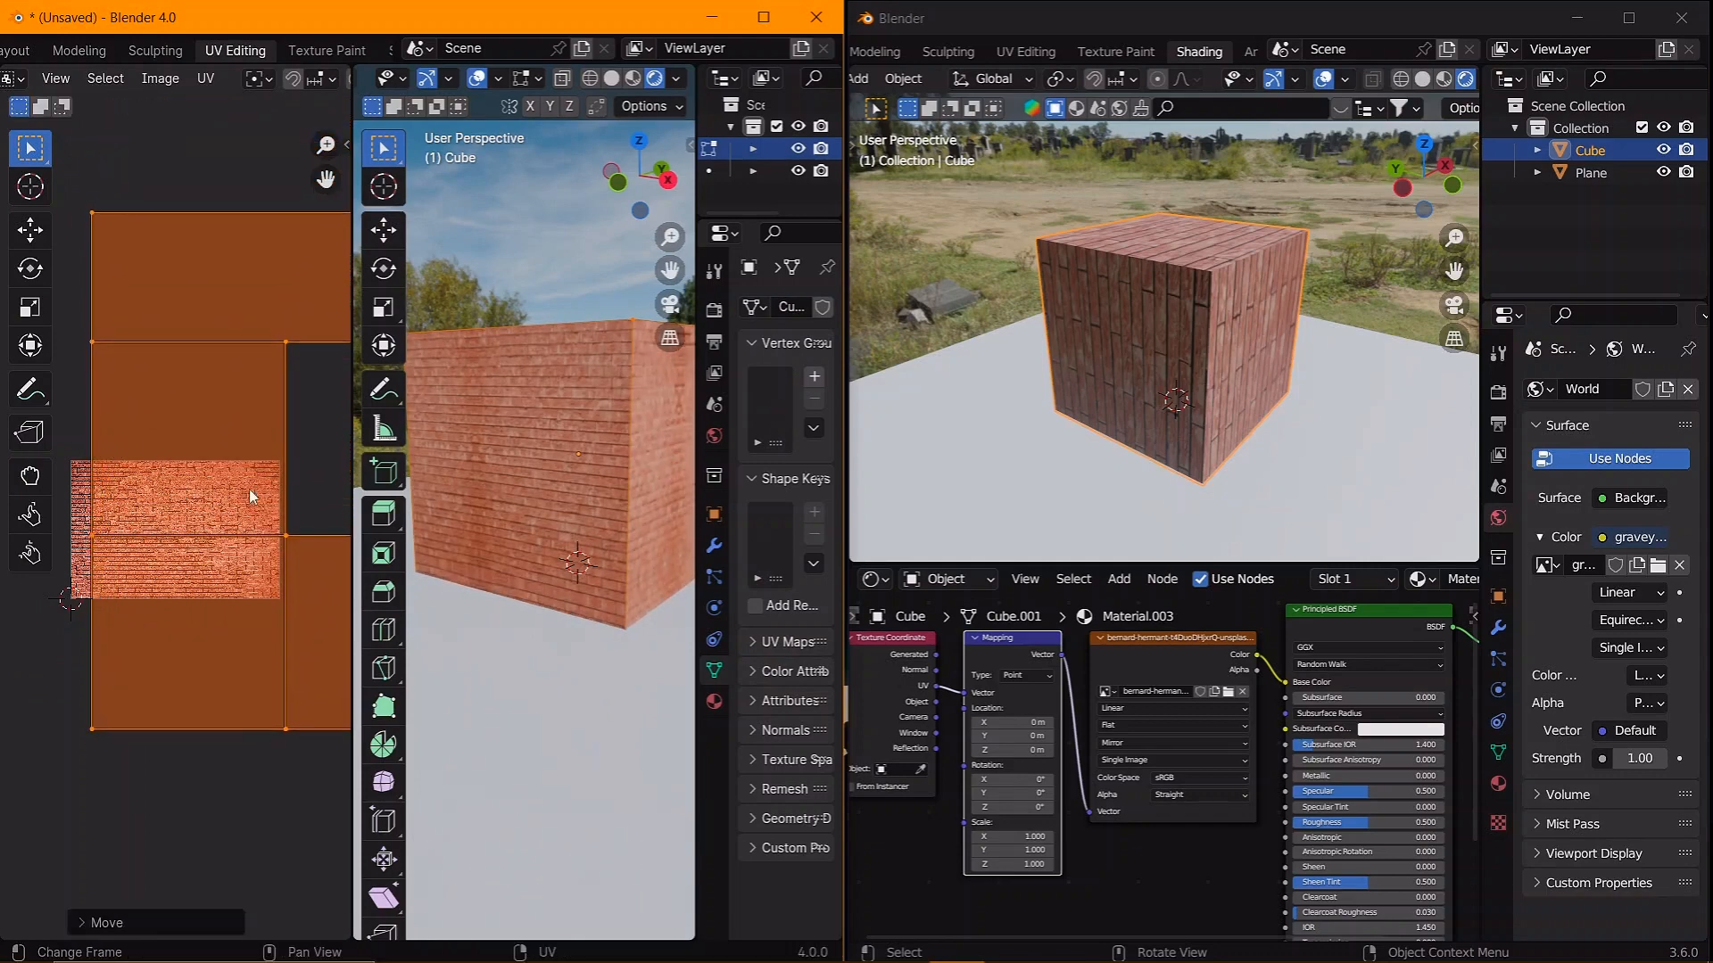
- Put the Blender 3.6 cube in Edit Mode, open the UV Editing workspace and set its viewport to rendered shading
{"action": "left_click", "coordinate": [1190, 336]}
{"action": "key", "text": "Tab"}
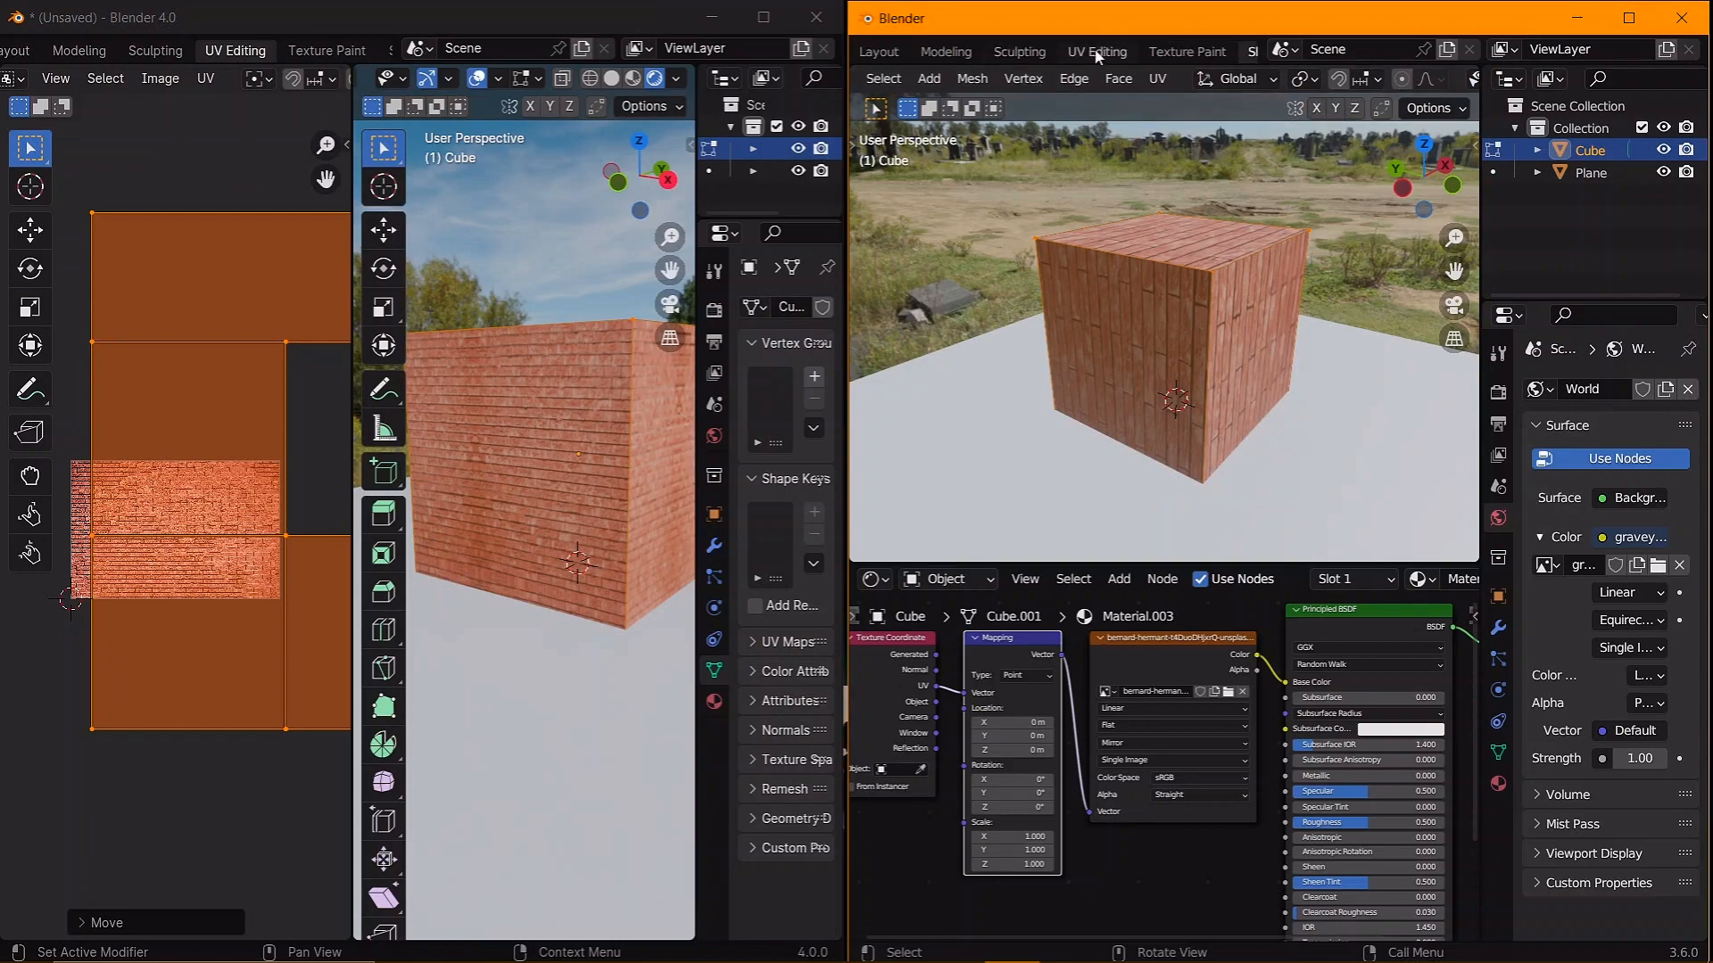
{"action": "left_click", "coordinate": [1098, 51]}
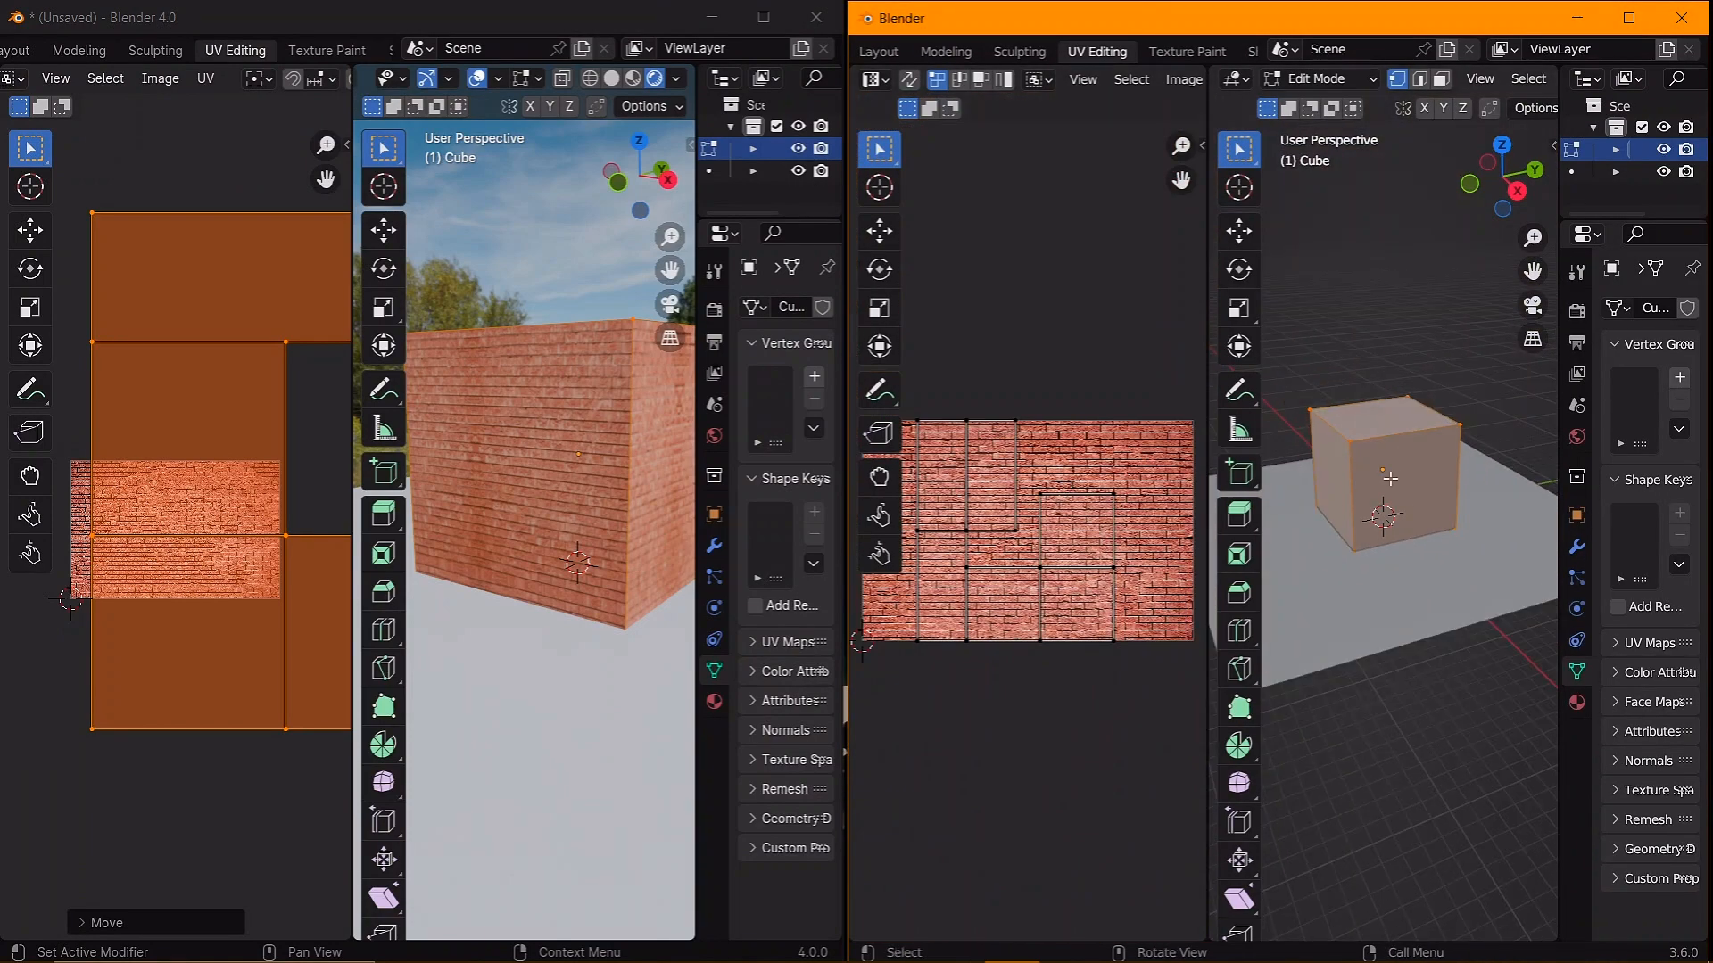
{"action": "scroll", "coordinate": [1519, 87], "scroll_direction": "down", "scroll_amount": 3}
{"action": "left_click", "coordinate": [1518, 82]}
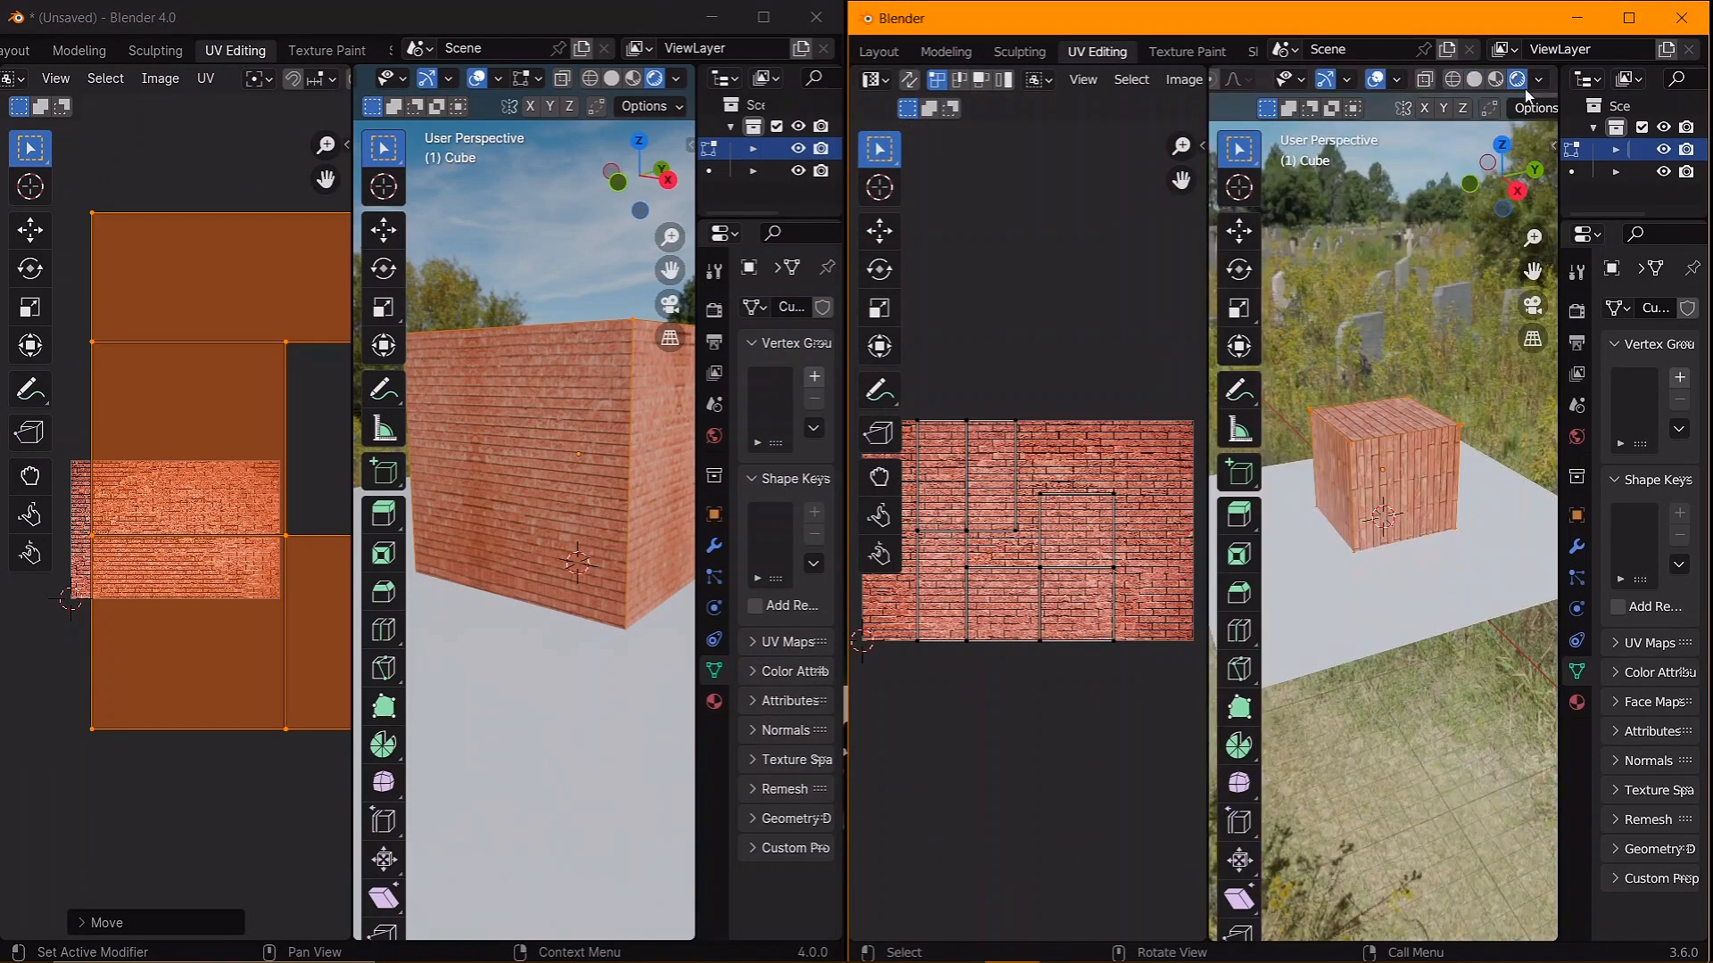
{"action": "scroll", "coordinate": [1111, 510], "scroll_direction": "down", "scroll_amount": 1}
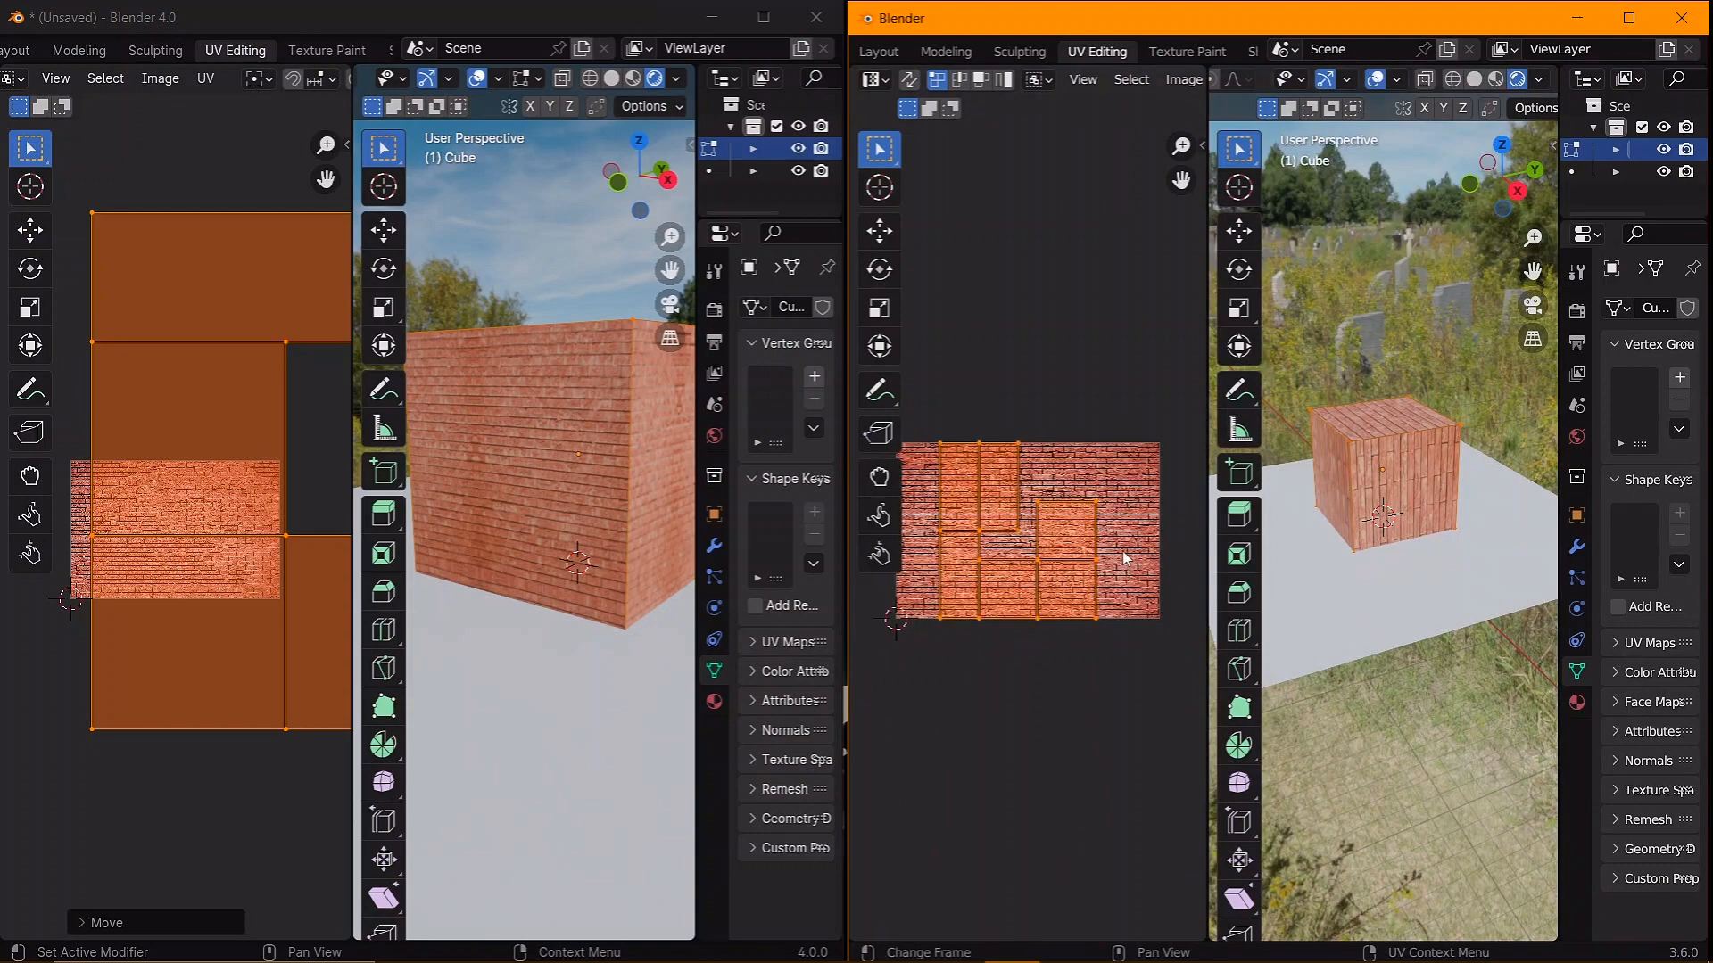
- Rotate, enlarge and reposition all UV islands of the Blender 3.6 cube to match the Blender 4.0 layout
{"action": "key", "text": "s"}
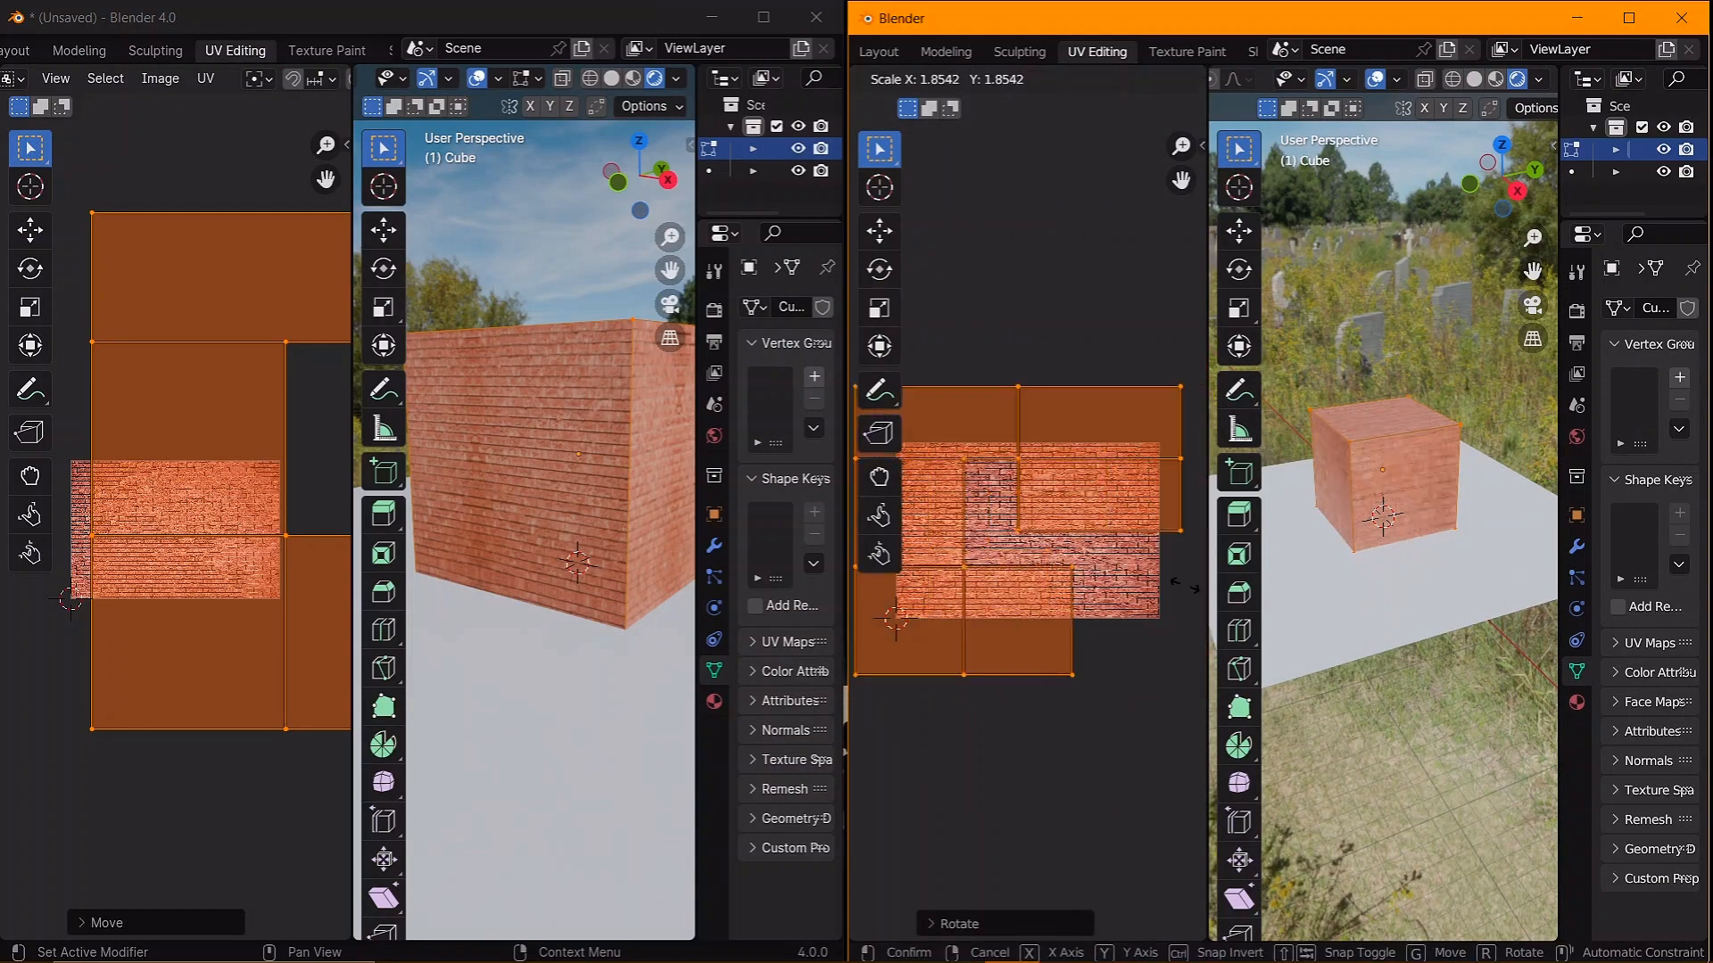
{"action": "left_click", "coordinate": [1138, 617]}
{"action": "key", "text": "g"}
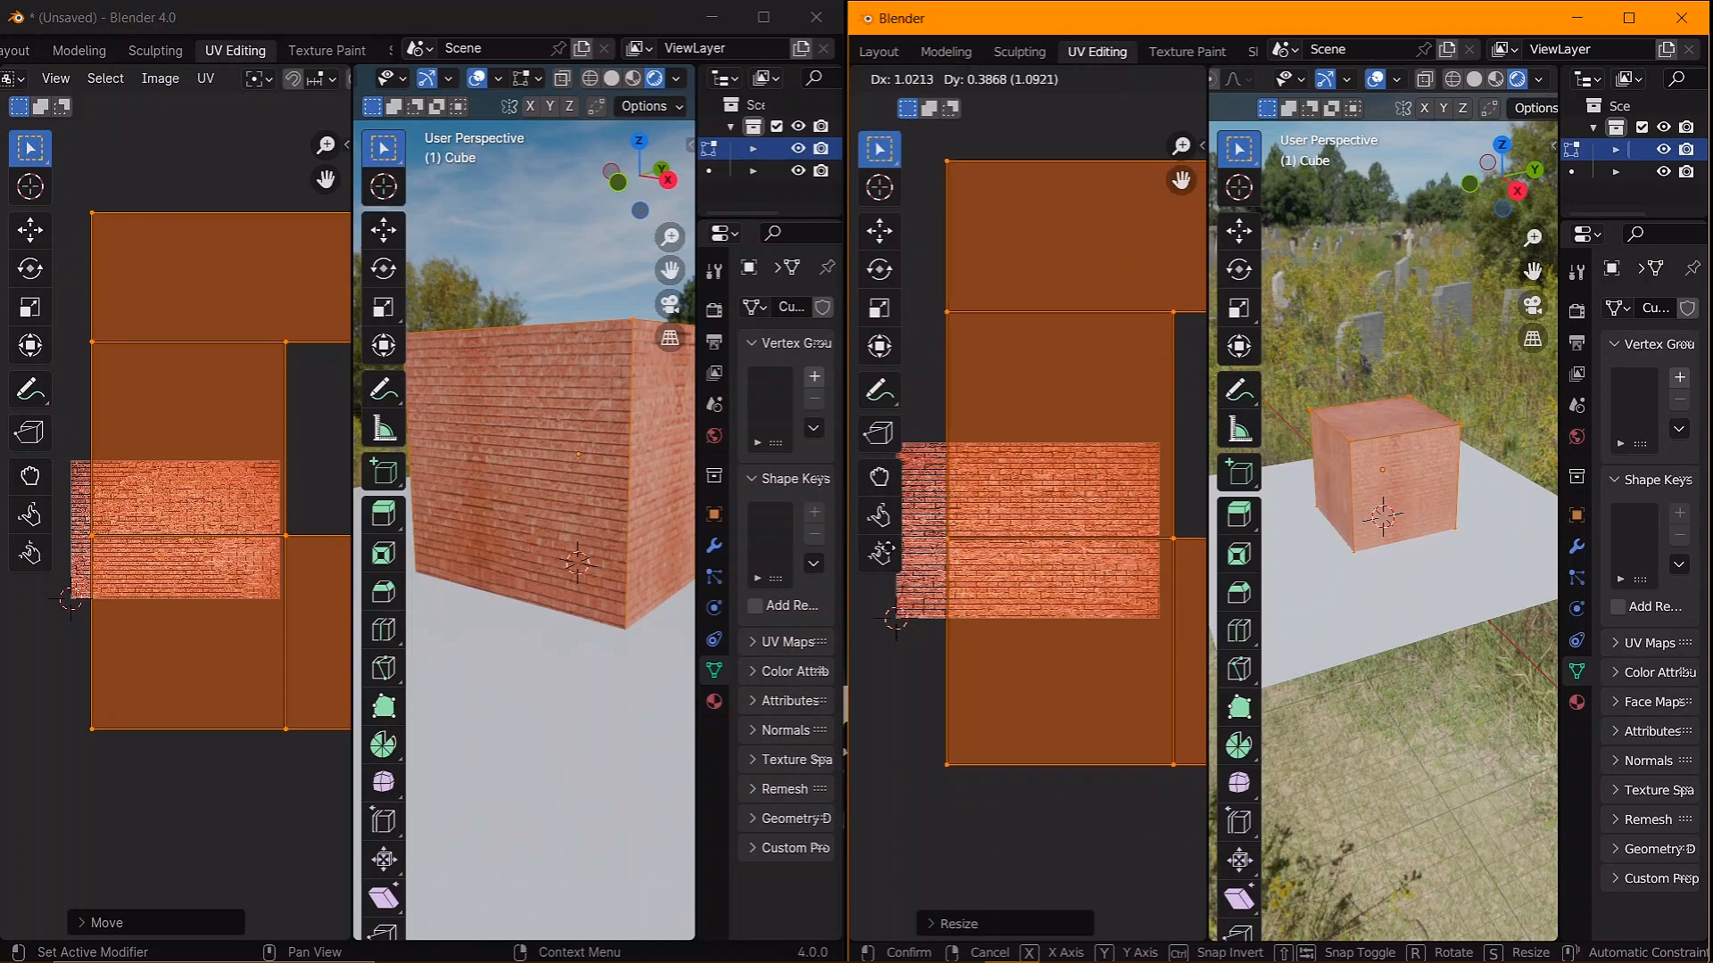
{"action": "left_click", "coordinate": [872, 546]}
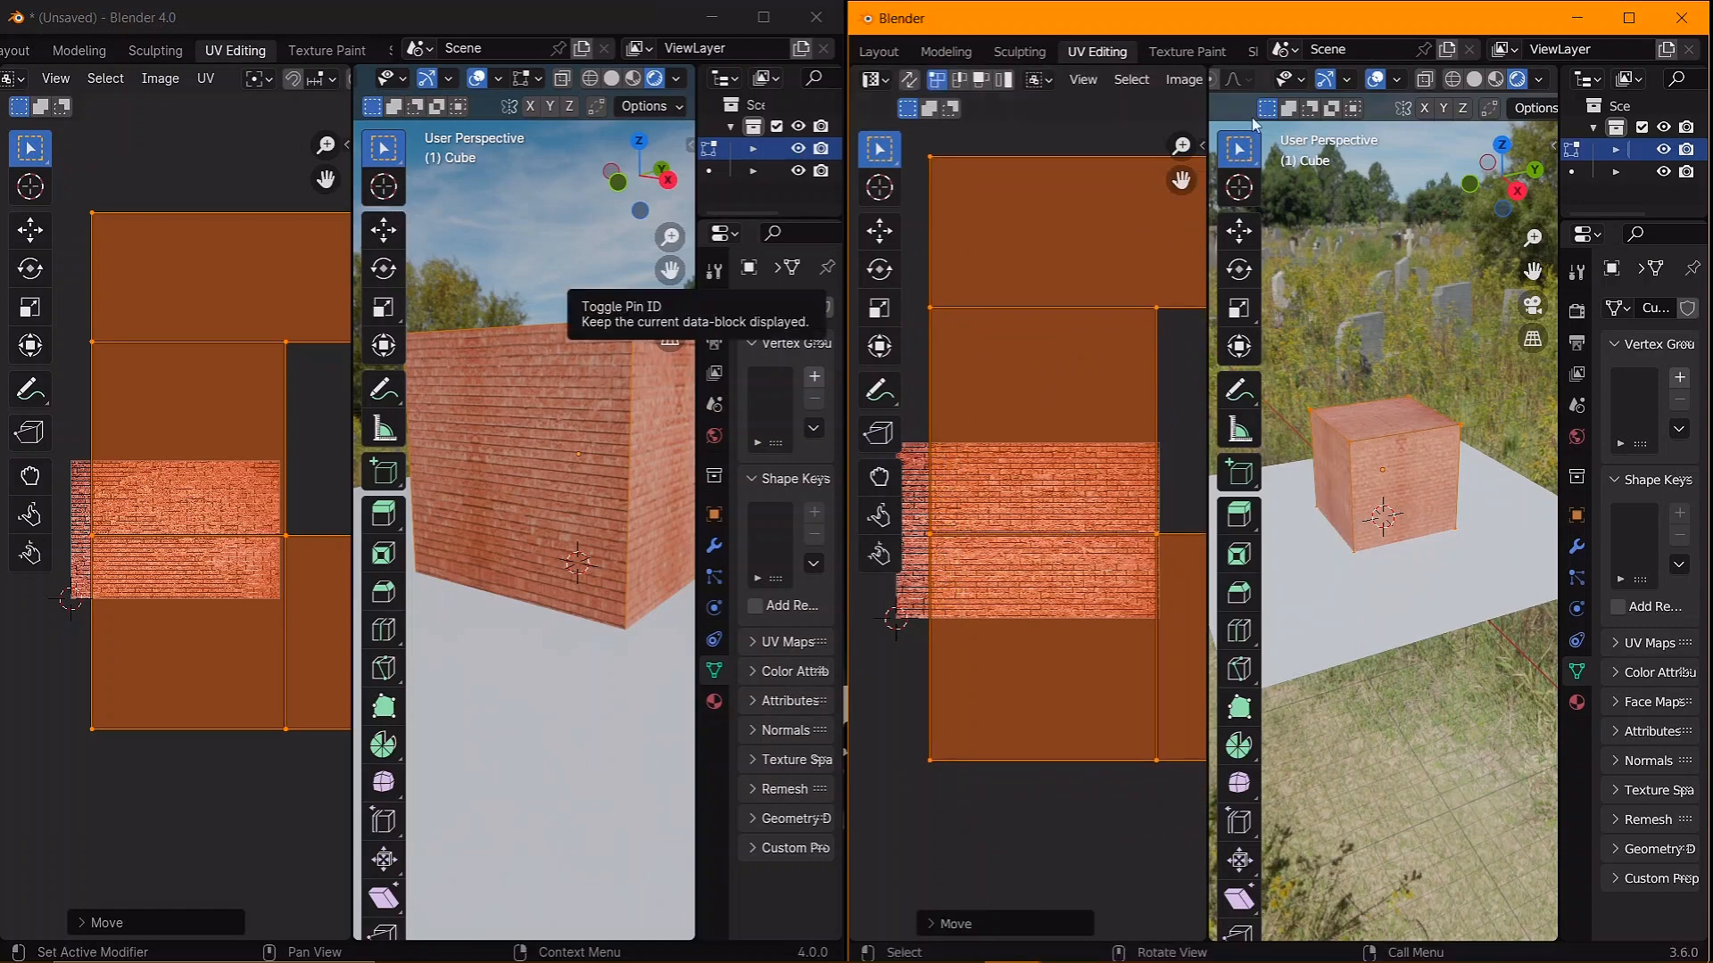
- Return both Blender windows to the Shading workspace and compare the brick cubes up close
{"action": "left_click", "coordinate": [1056, 52]}
{"action": "left_click", "coordinate": [323, 51]}
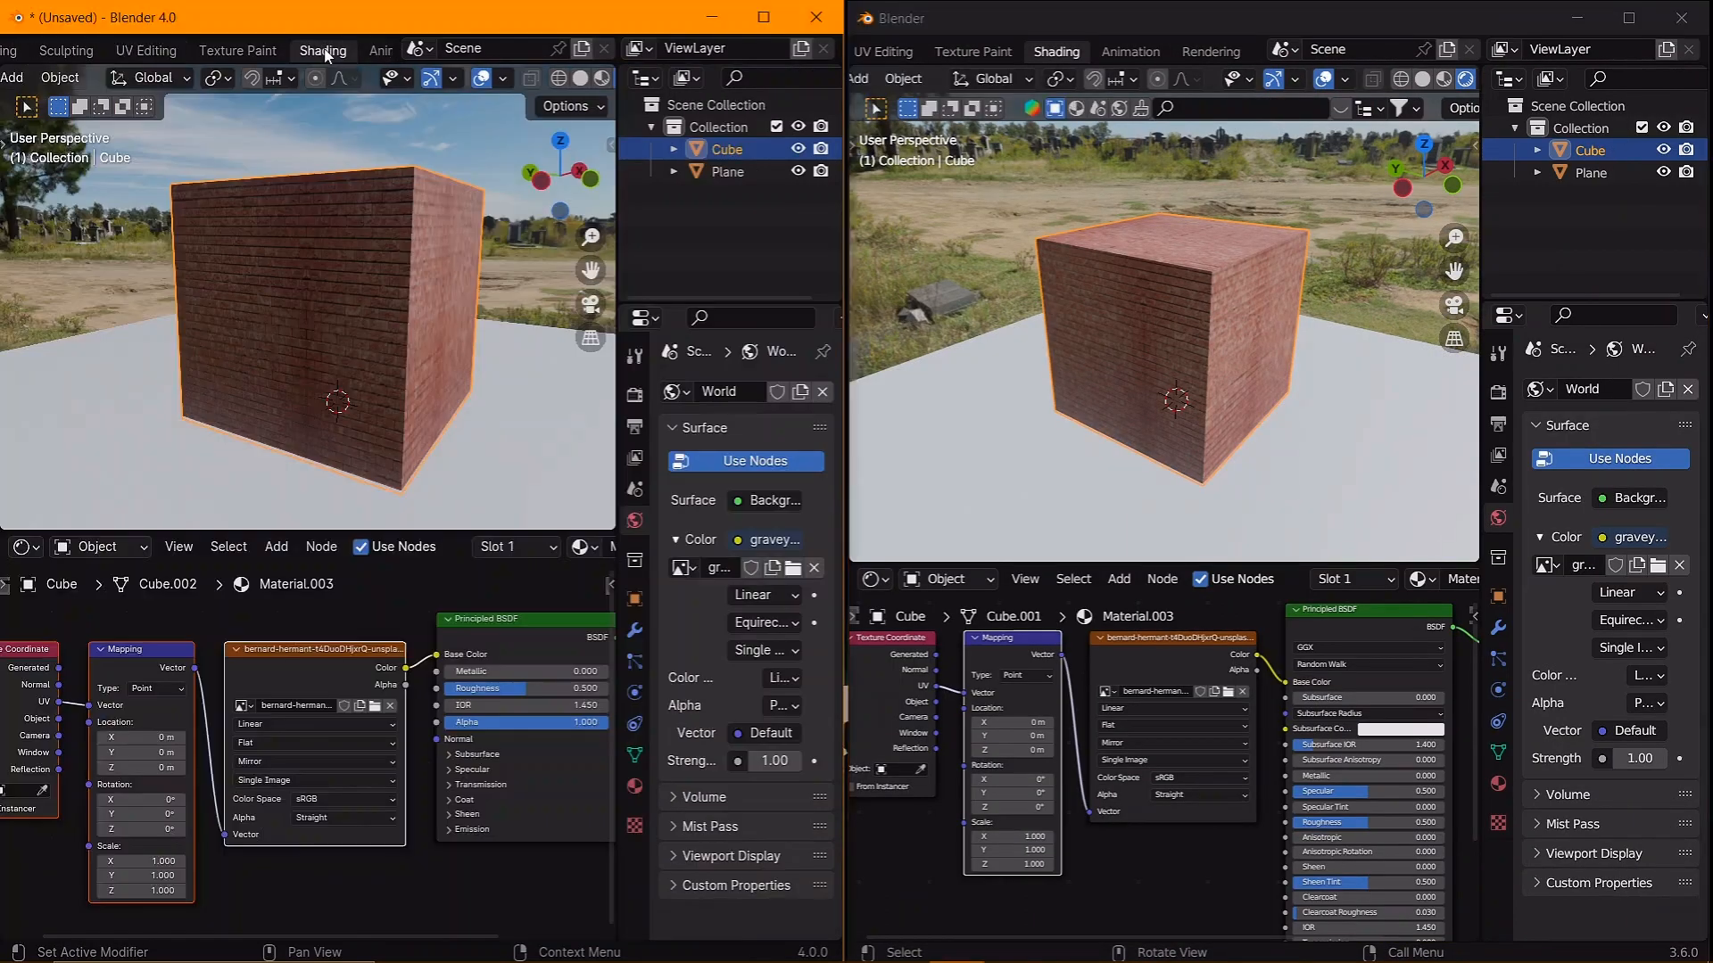
{"action": "middle_click_drag", "start_coordinate": [1265, 441], "coordinate": [1219, 437]}
{"action": "scroll", "coordinate": [1215, 401], "scroll_direction": "up", "scroll_amount": 3}
{"action": "middle_click_drag", "start_coordinate": [399, 330], "coordinate": [378, 347]}
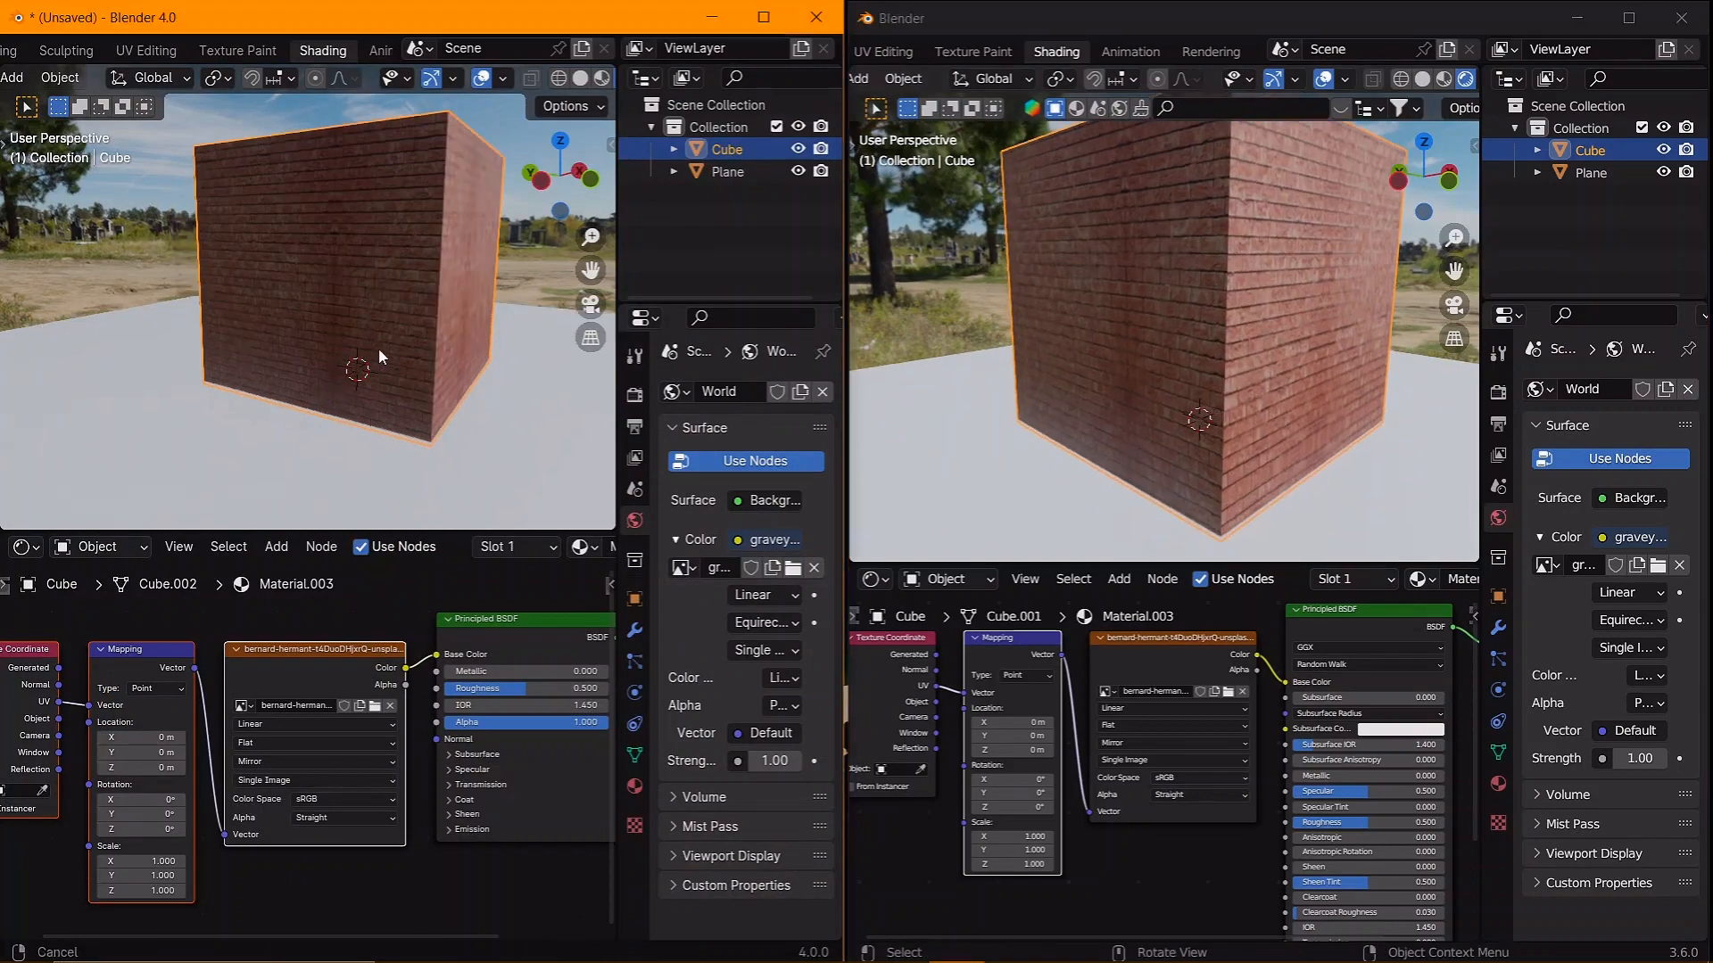
{"action": "scroll", "coordinate": [365, 335], "scroll_direction": "up", "scroll_amount": 3}
{"action": "scroll", "coordinate": [365, 335], "scroll_direction": "down", "scroll_amount": 3}
- Give the Blender 4.0 plane an image texture setup with mapping nodes and load the grey herringbone paving image from the texture folder
{"action": "left_click", "coordinate": [369, 489]}
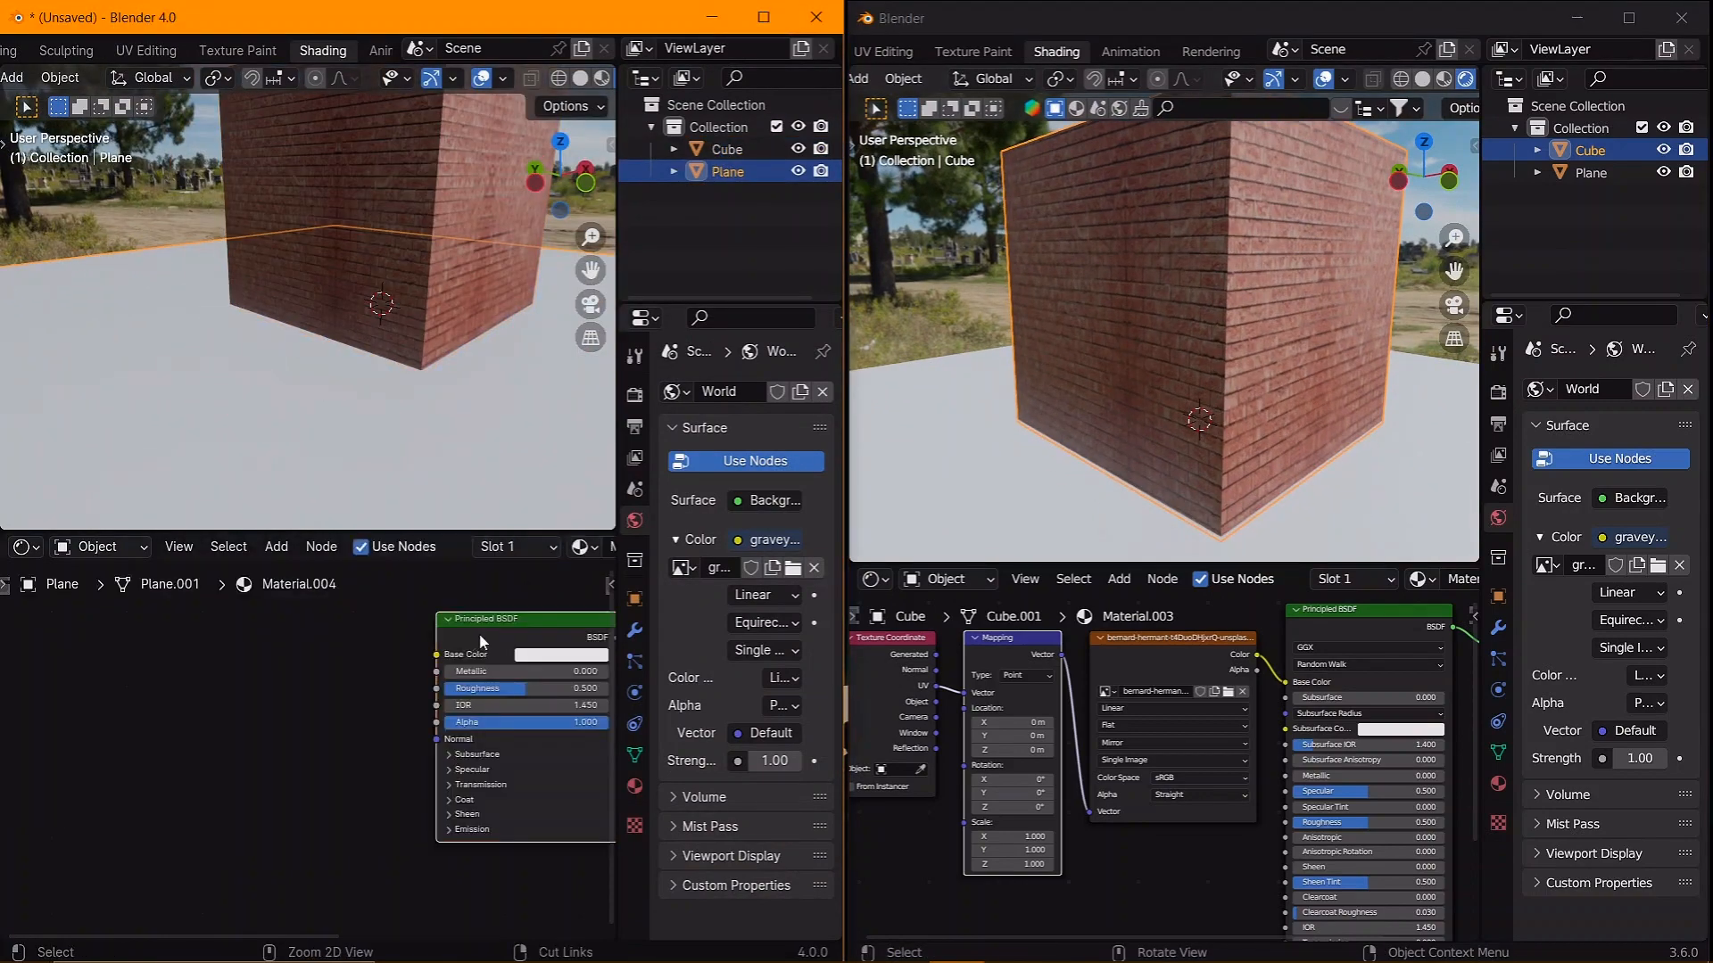
{"action": "key", "text": "ctrl+t"}
{"action": "left_click", "coordinate": [366, 709]}
{"action": "left_click", "coordinate": [91, 765]}
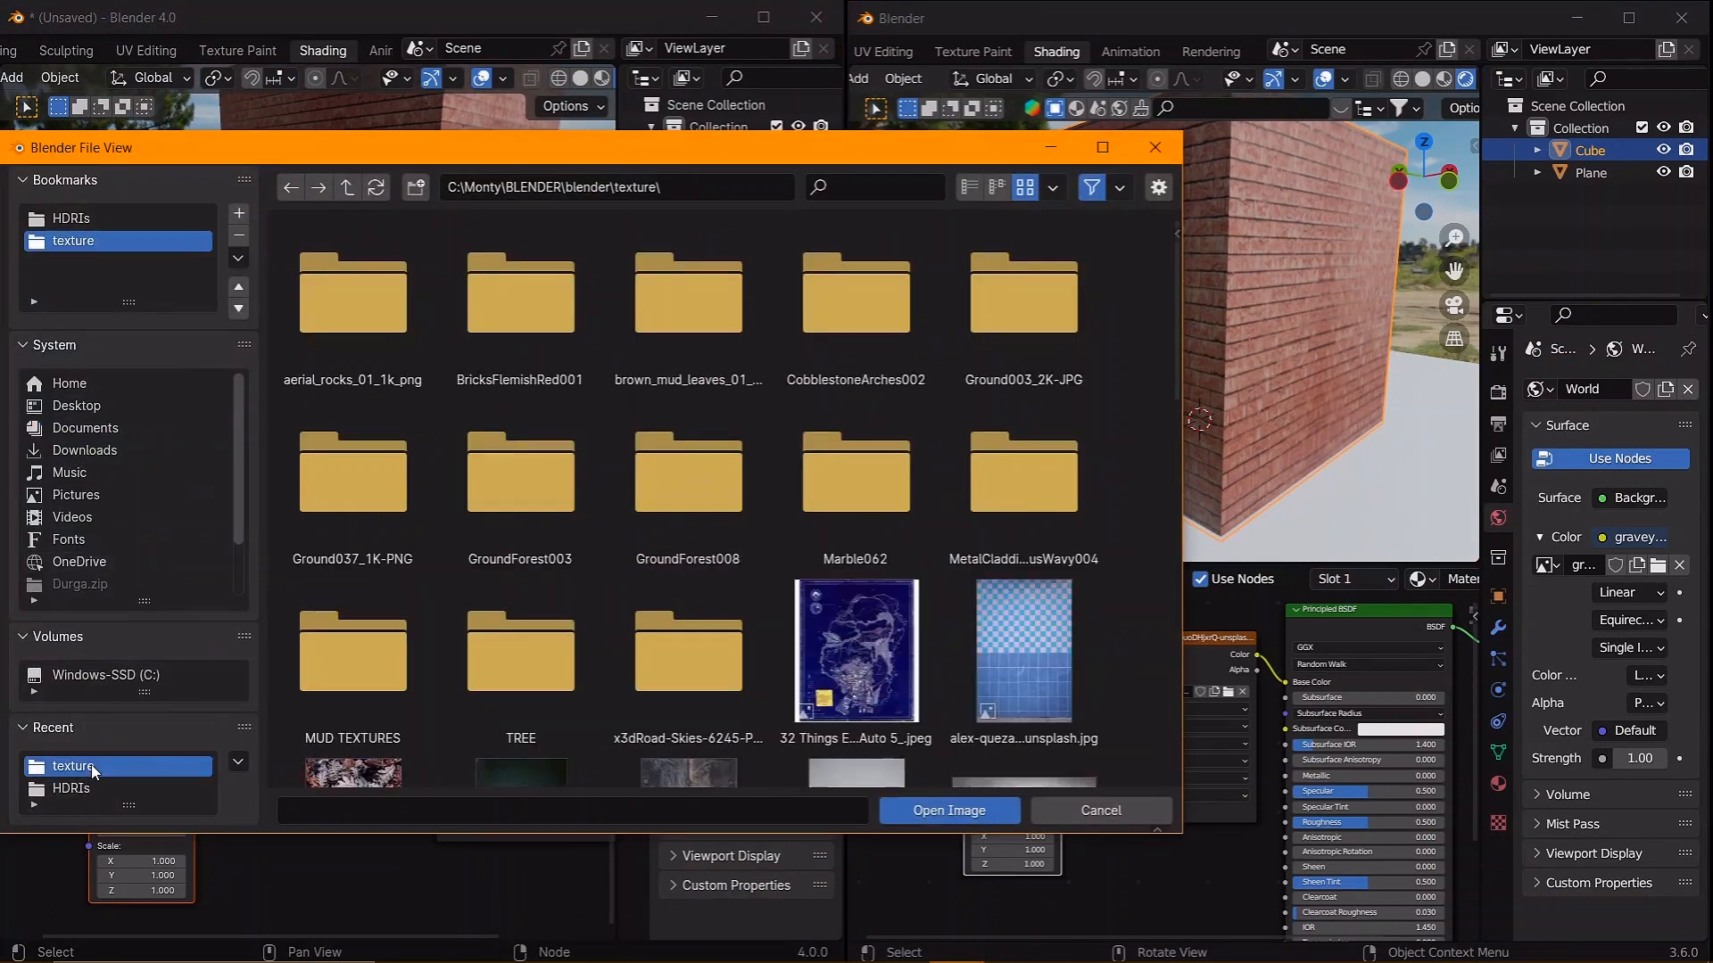
{"action": "scroll", "coordinate": [769, 569], "scroll_direction": "down", "scroll_amount": 6}
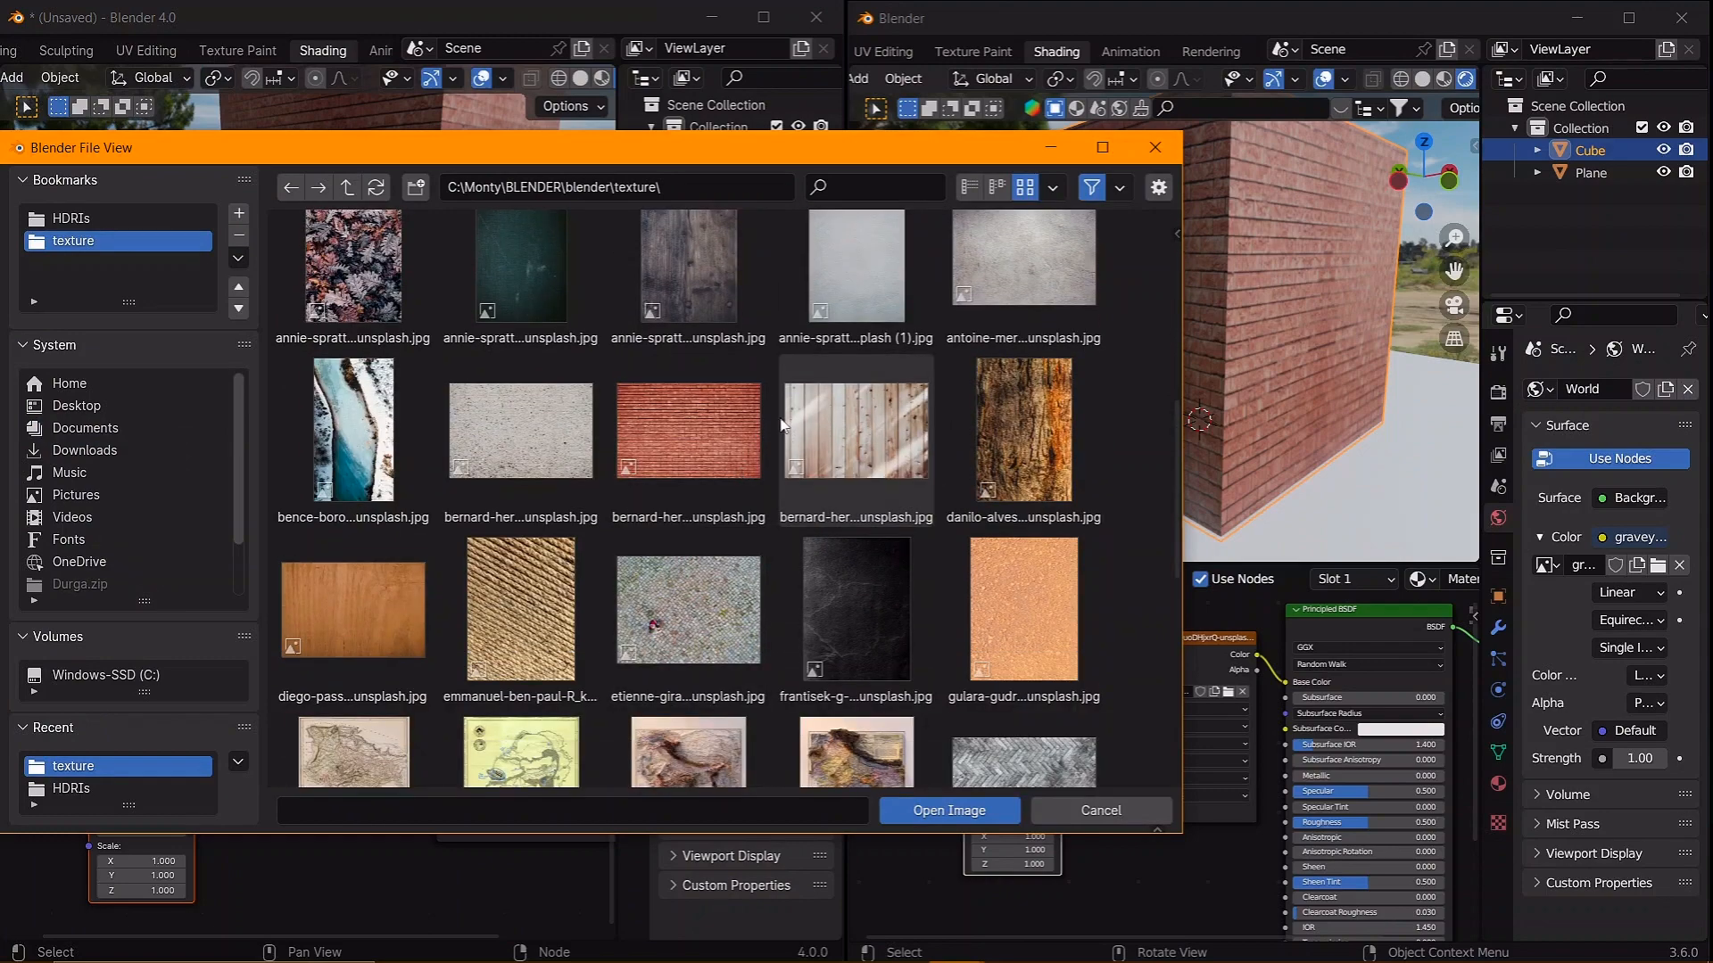
{"action": "scroll", "coordinate": [893, 499], "scroll_direction": "down", "scroll_amount": 3}
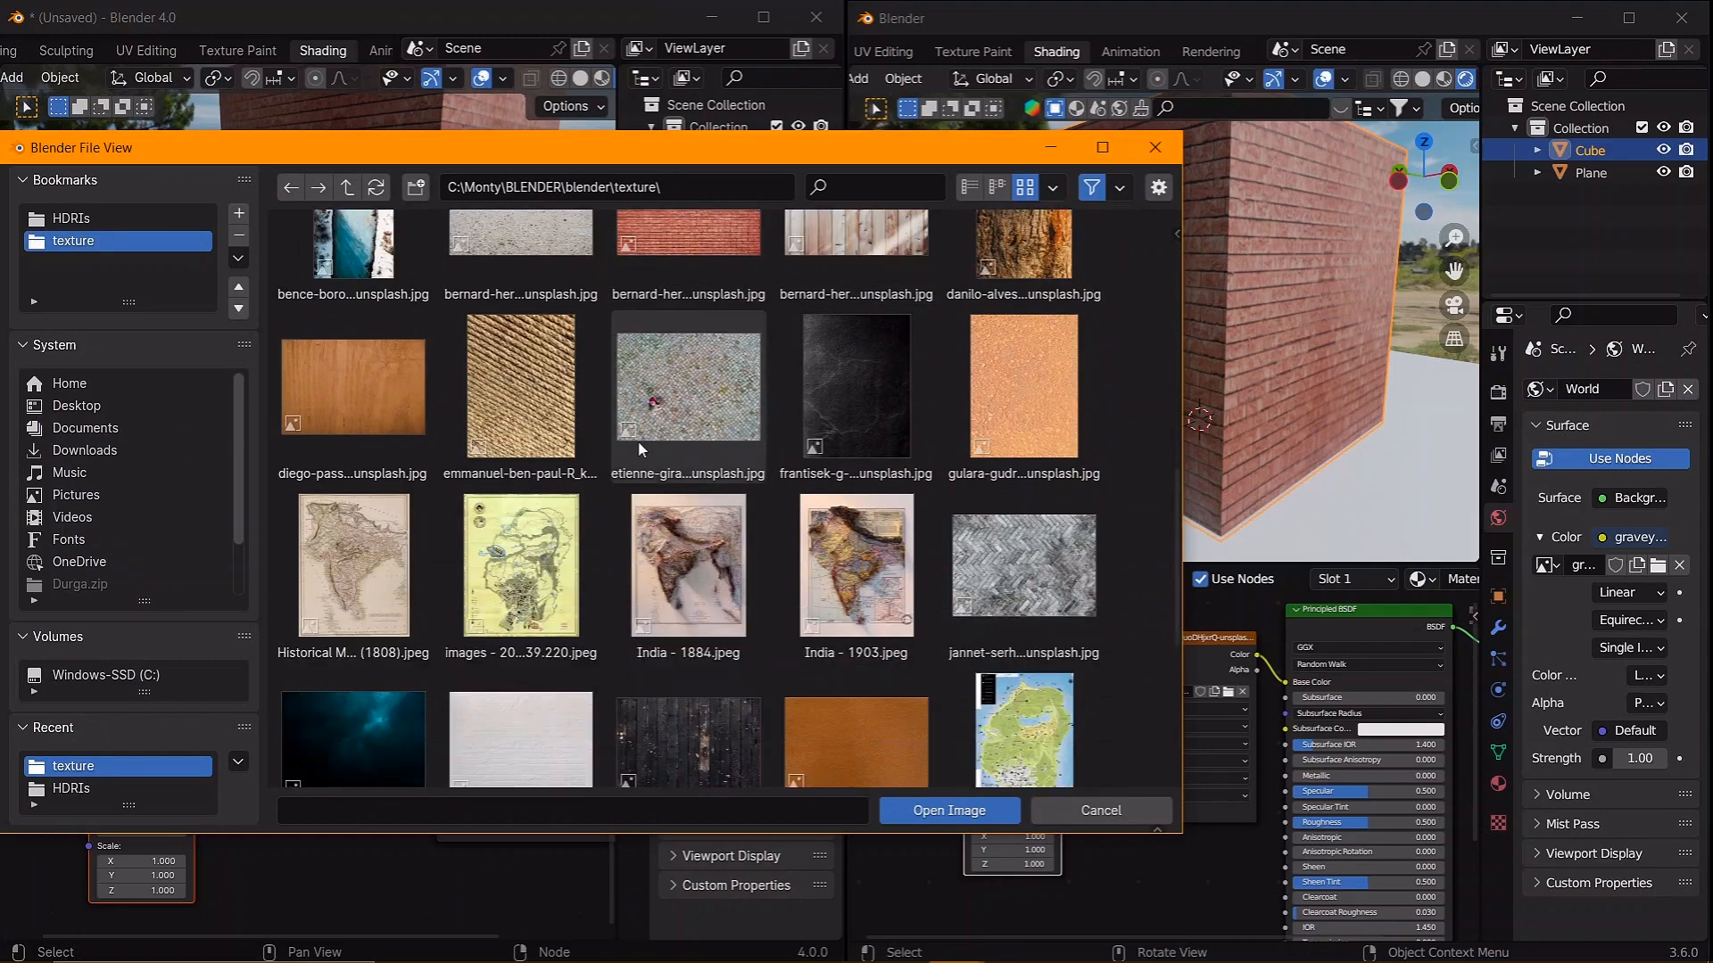
{"action": "double_click", "coordinate": [1011, 533]}
- Give the Blender 3.6 plane a material with the same texture and mapping nodes and load the grey herringbone paving image
{"action": "left_click", "coordinate": [1097, 536]}
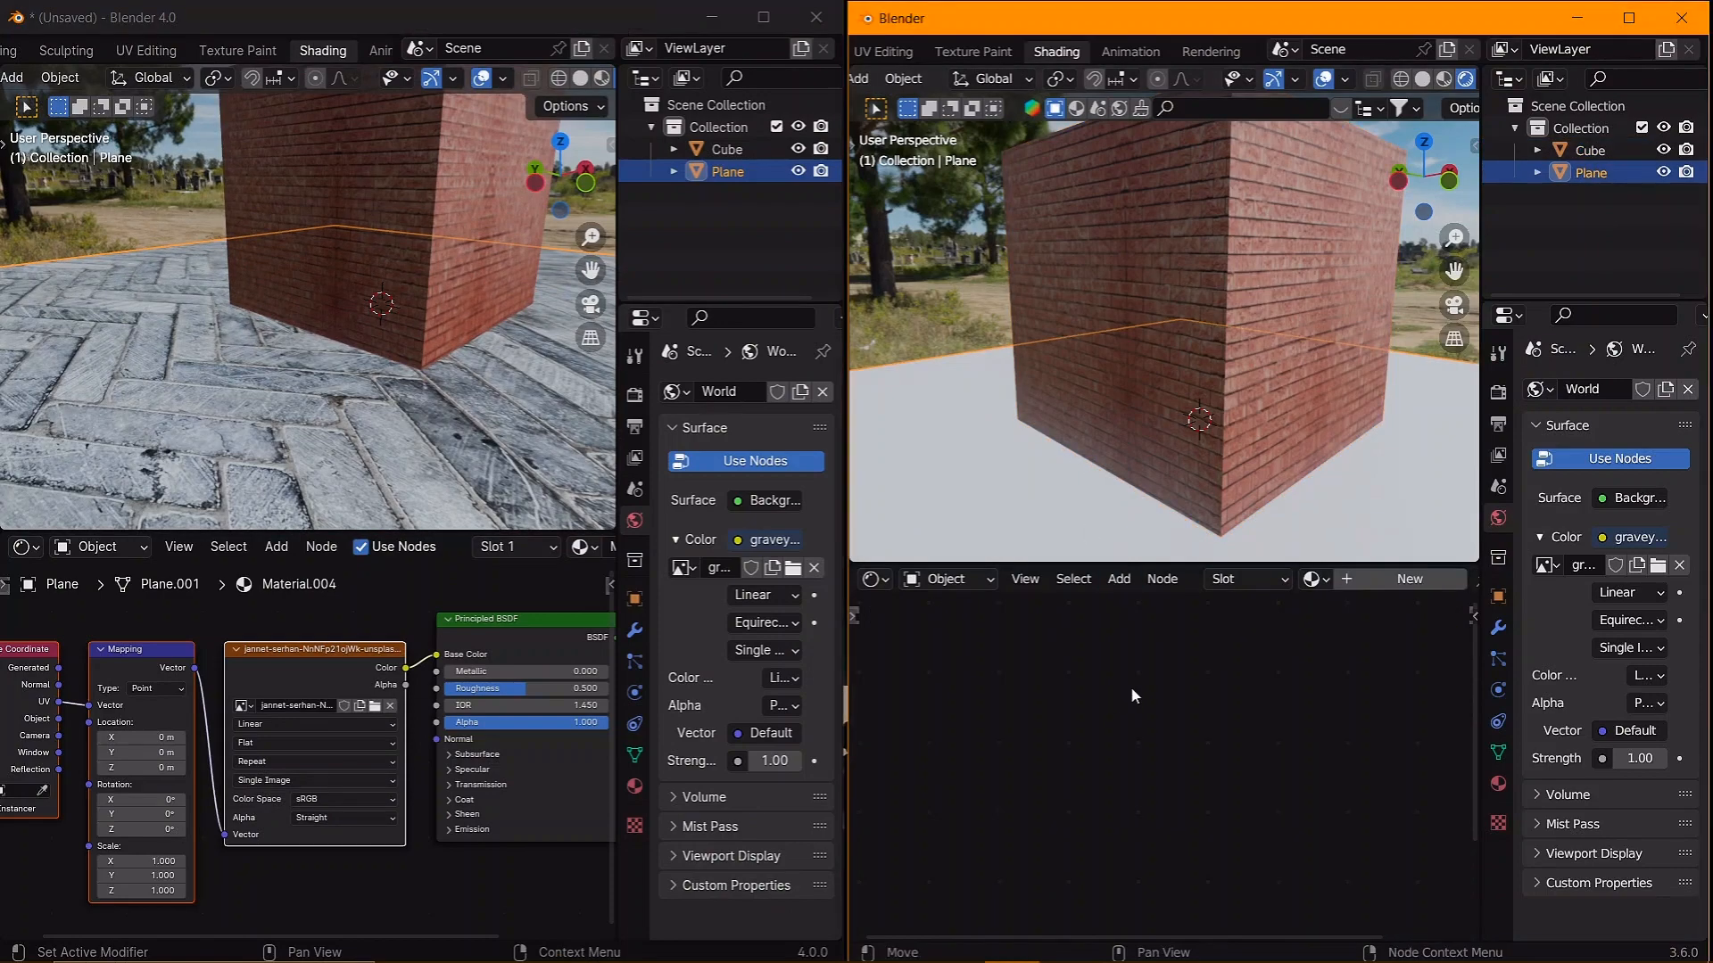
{"action": "key", "text": "ctrl+t"}
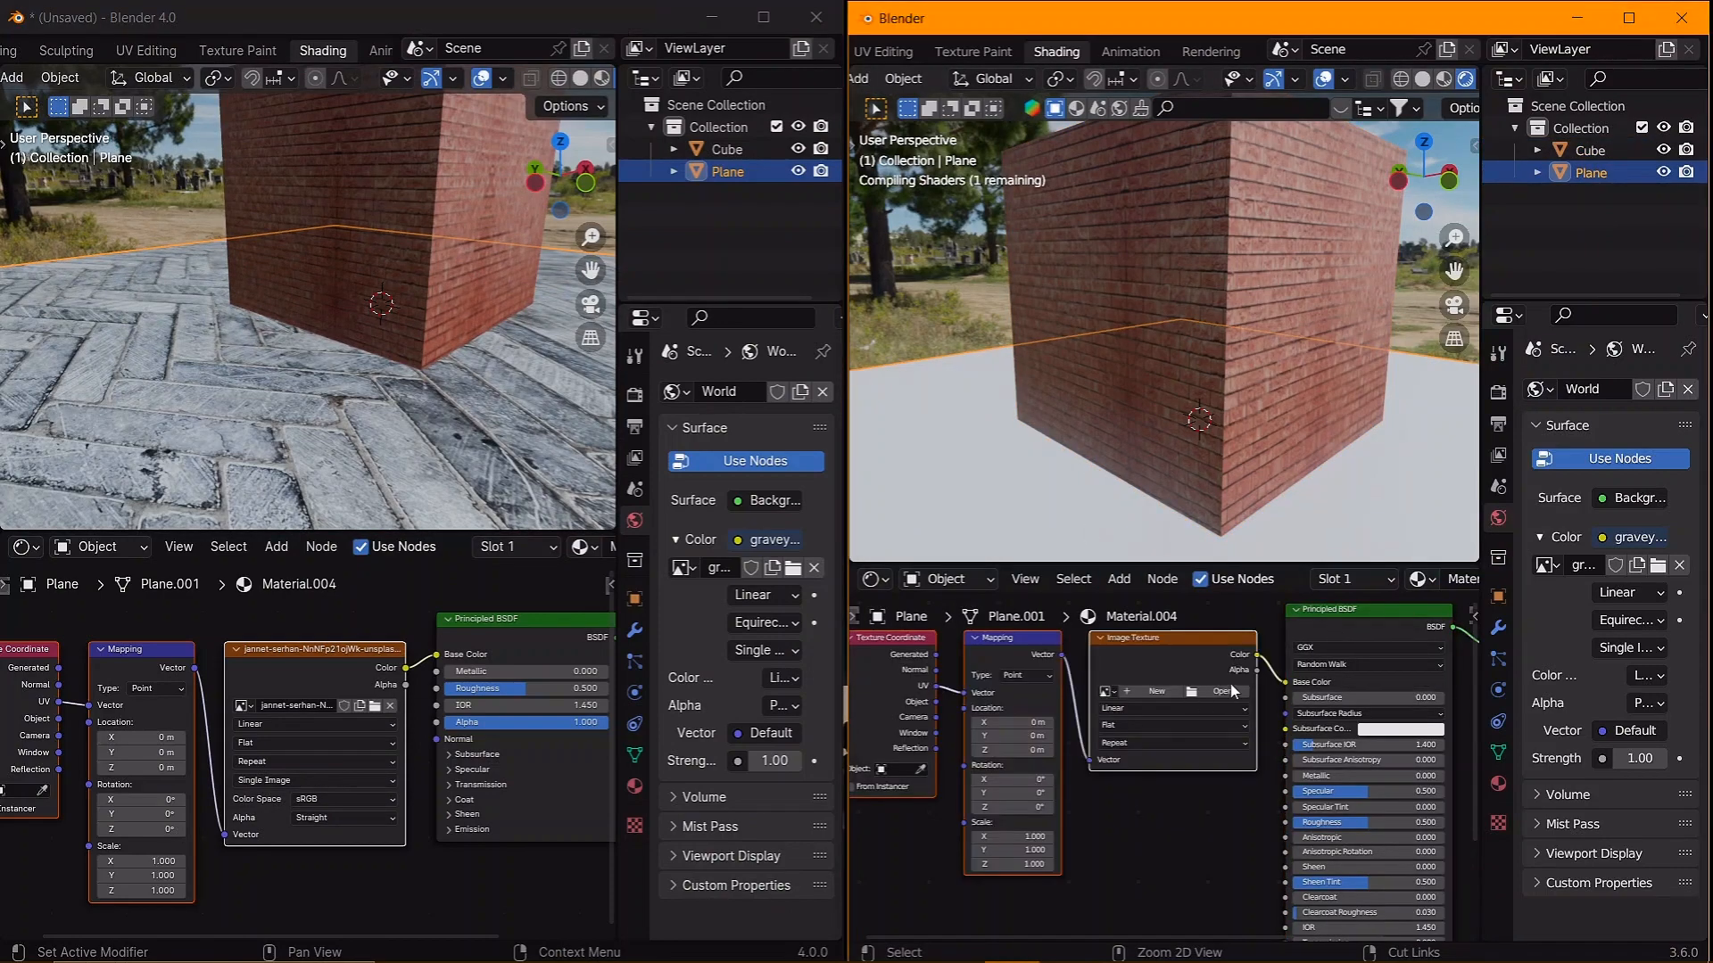
{"action": "left_click", "coordinate": [1234, 698]}
{"action": "left_click", "coordinate": [611, 395]}
{"action": "left_click", "coordinate": [587, 754]}
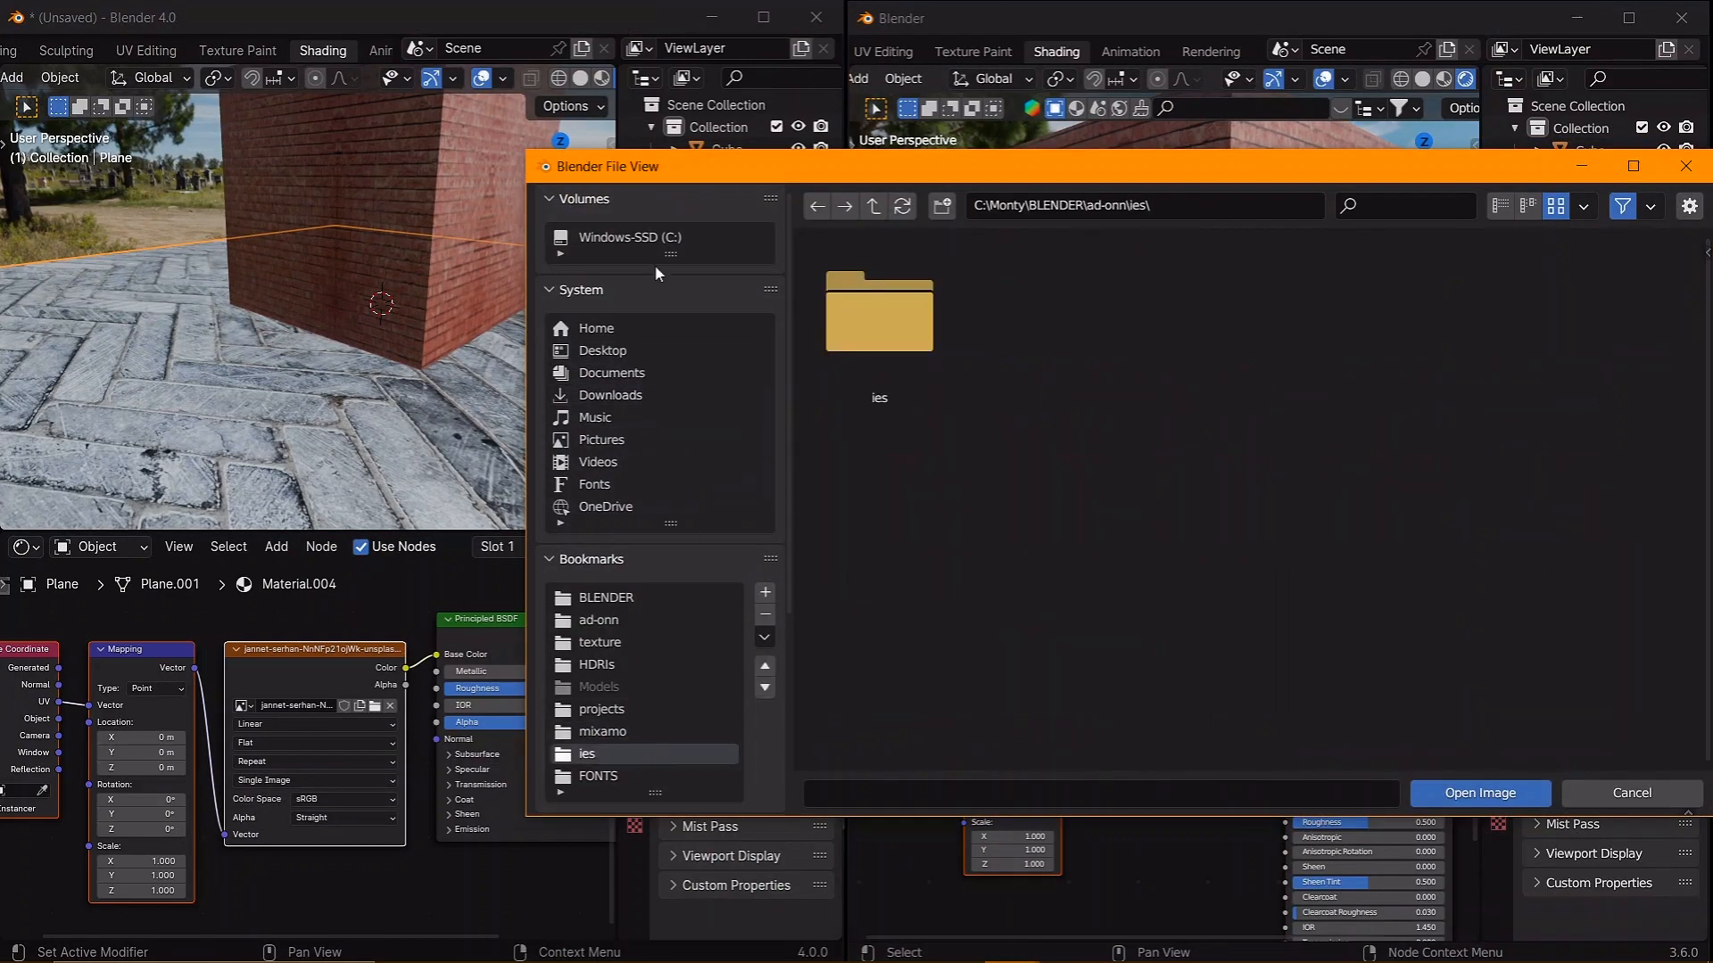
{"action": "left_click", "coordinate": [609, 647]}
{"action": "scroll", "coordinate": [1387, 680], "scroll_direction": "down", "scroll_amount": 8}
{"action": "left_click", "coordinate": [1549, 493]}
{"action": "left_click", "coordinate": [1480, 793]}
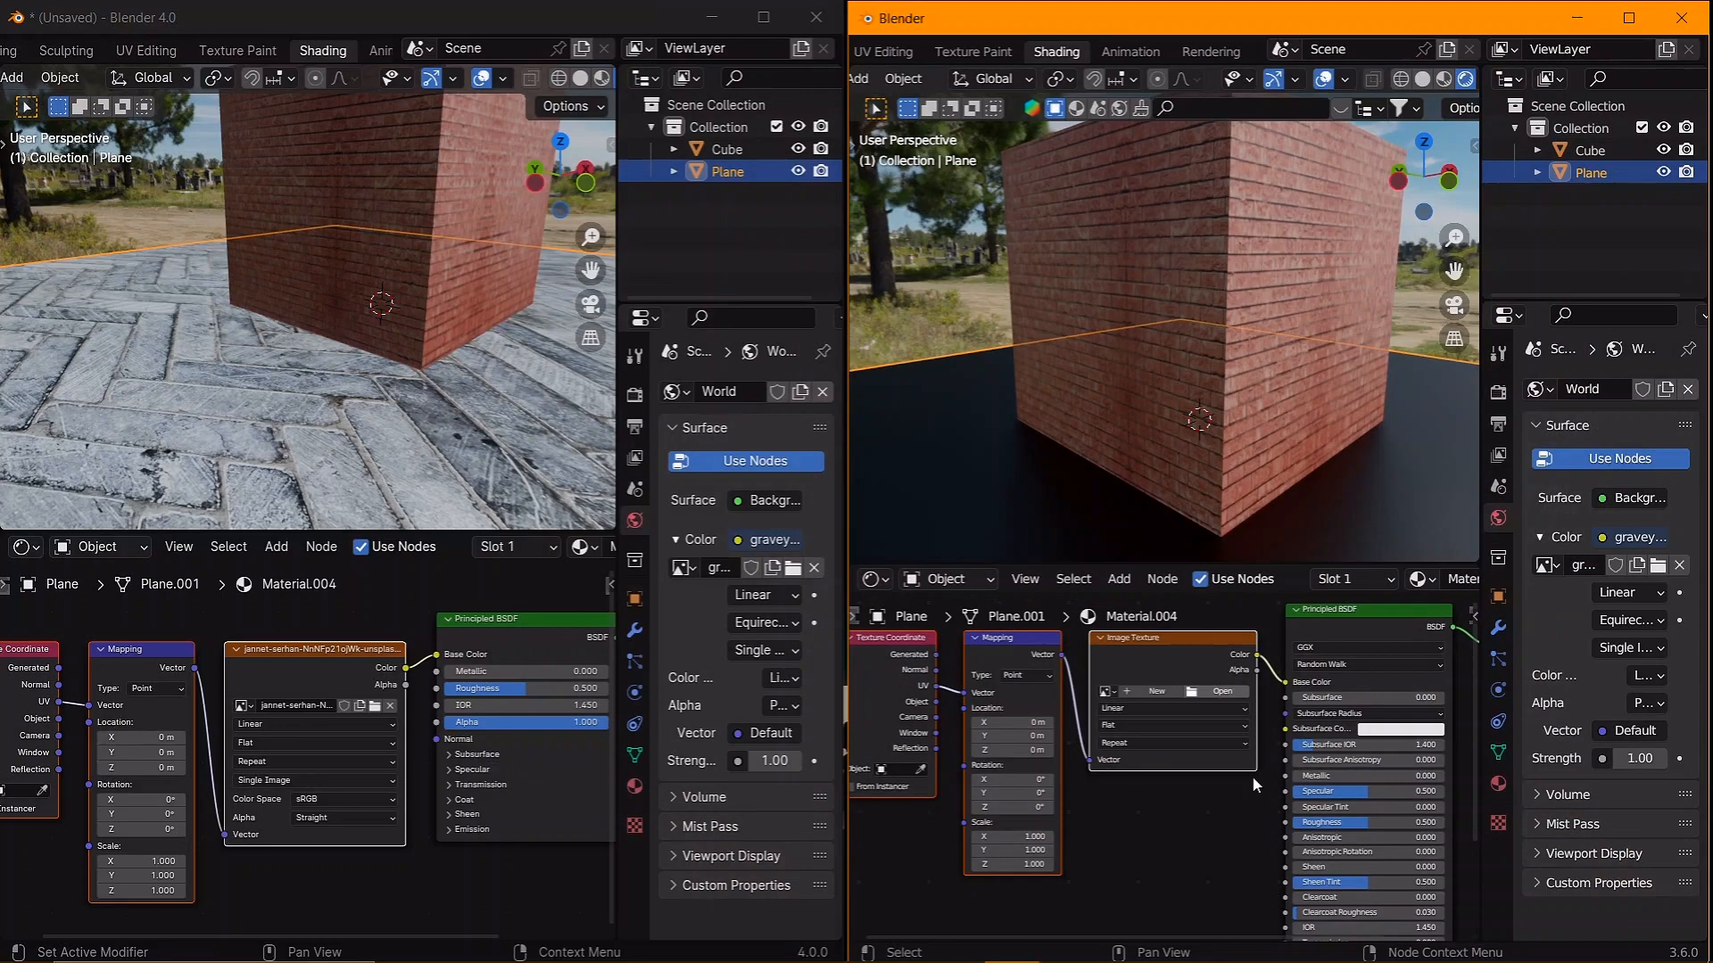
- Set the extension of the paving image texture to Mirror in both Blender 3.6 and Blender 4.0
{"action": "left_click", "coordinate": [1127, 744]}
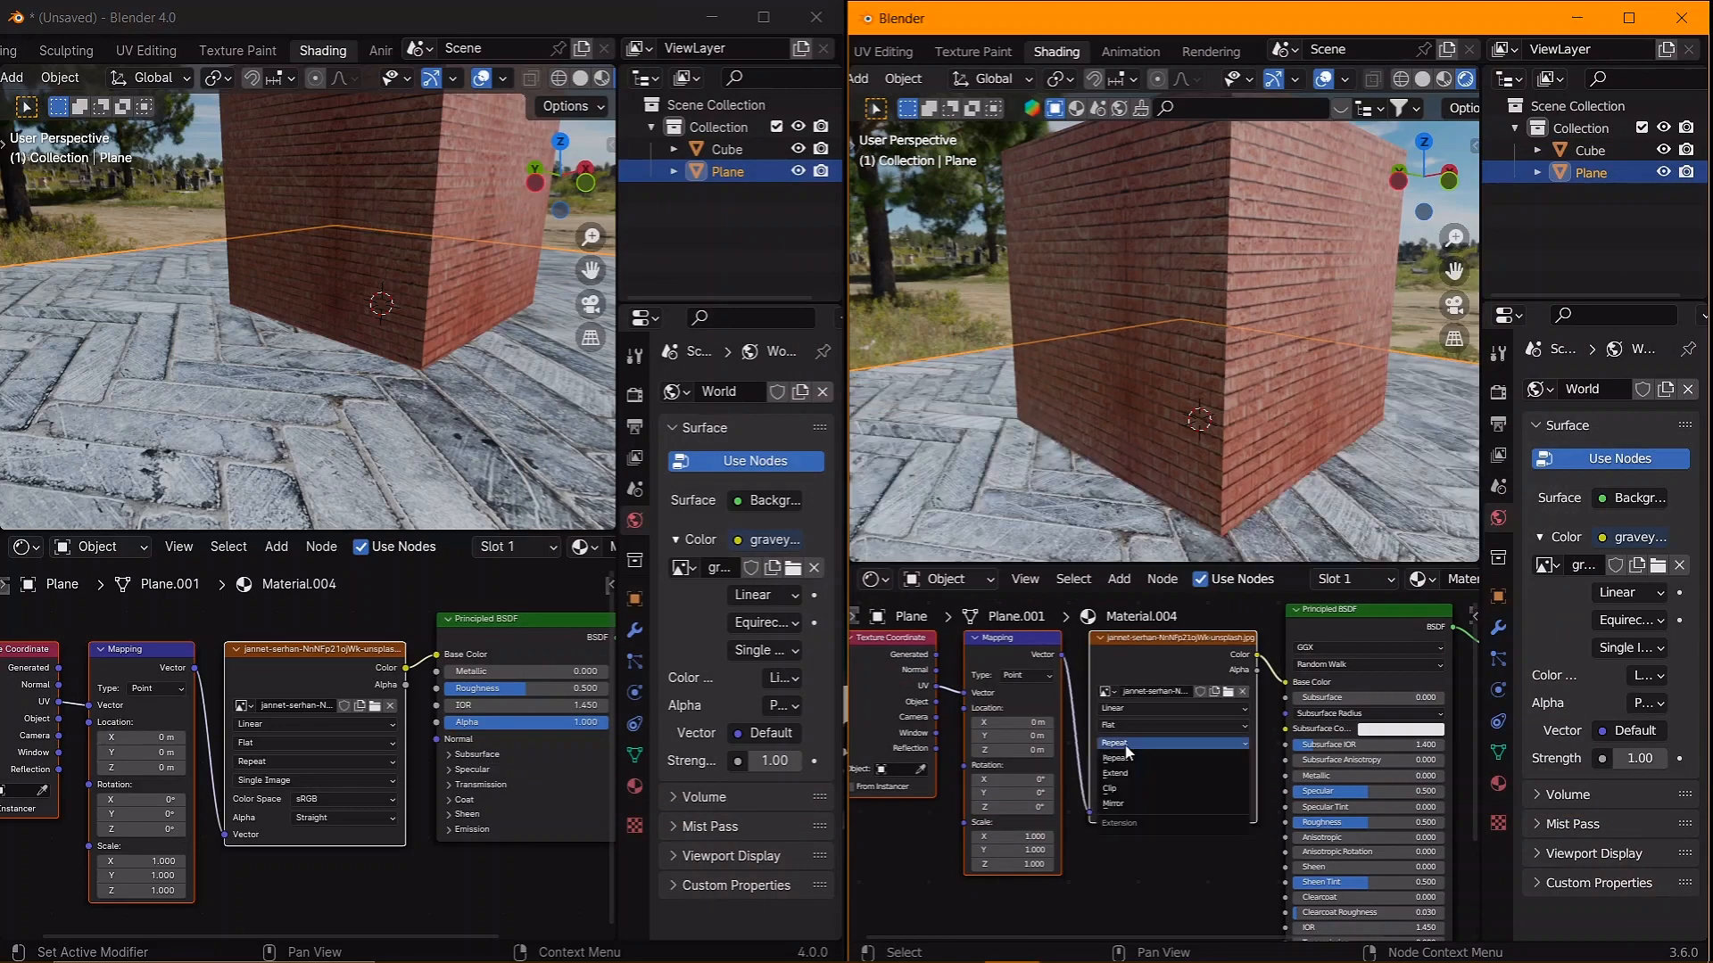
{"action": "left_click", "coordinate": [286, 760]}
{"action": "left_click", "coordinate": [276, 837]}
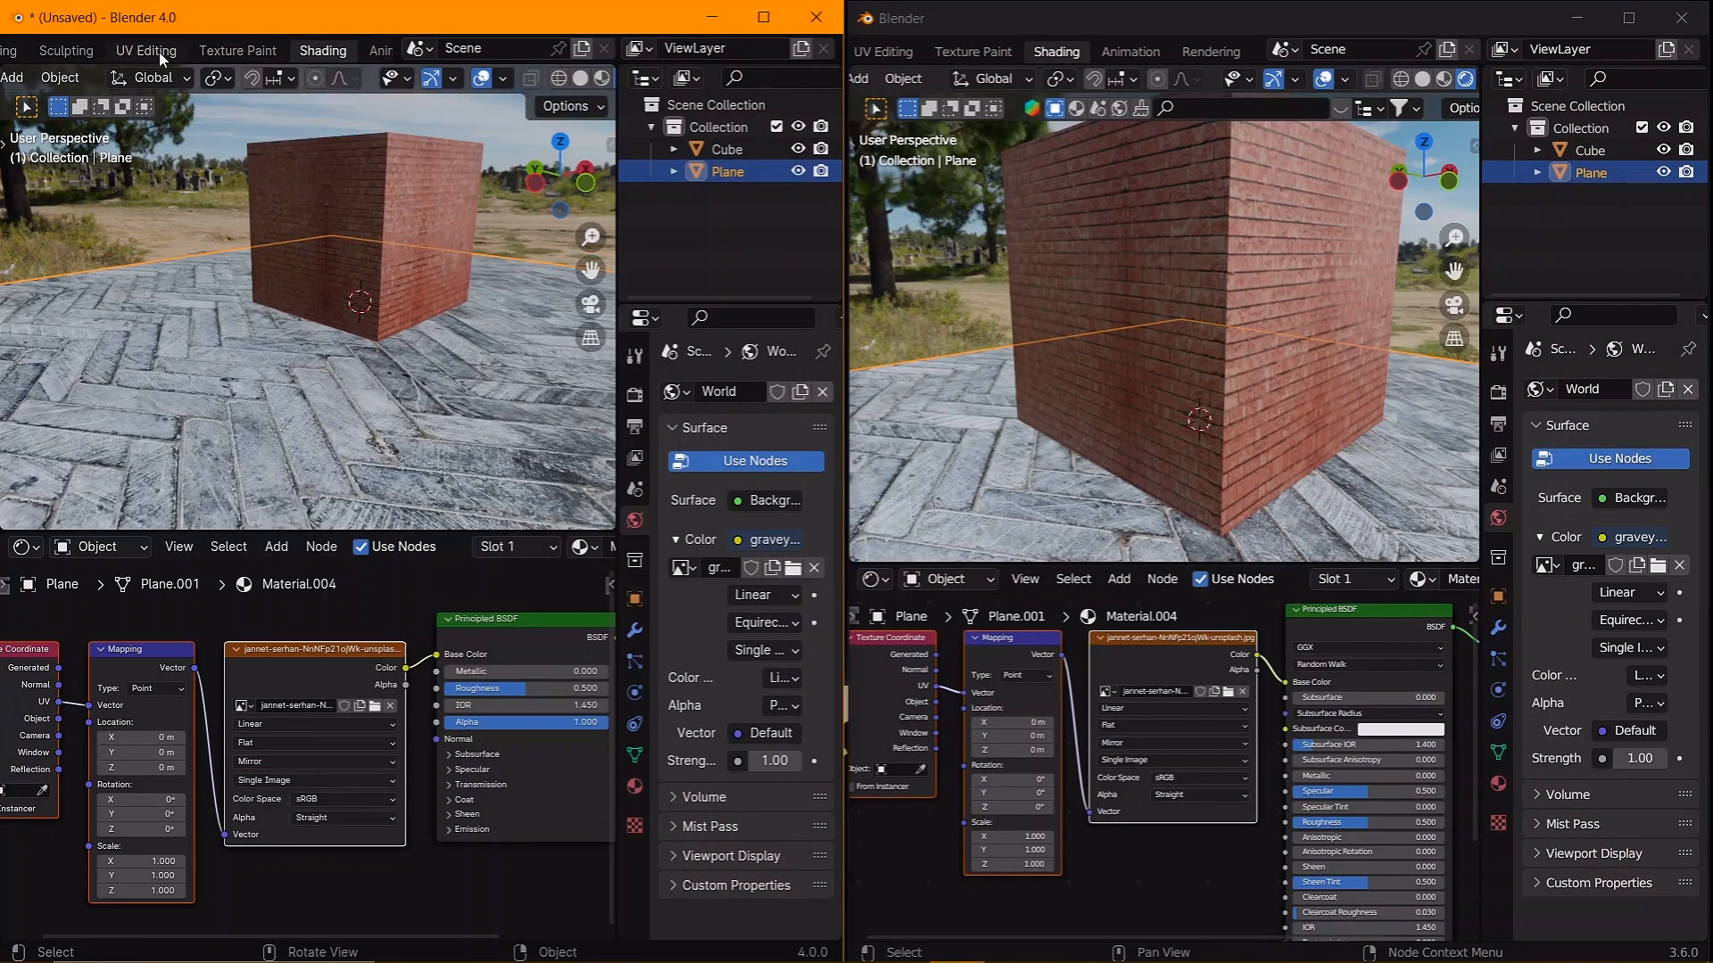
- Open the UV Editing workspace in Blender 4.0 and scale the plane's UVs by a factor of 4
{"action": "left_click", "coordinate": [146, 50]}
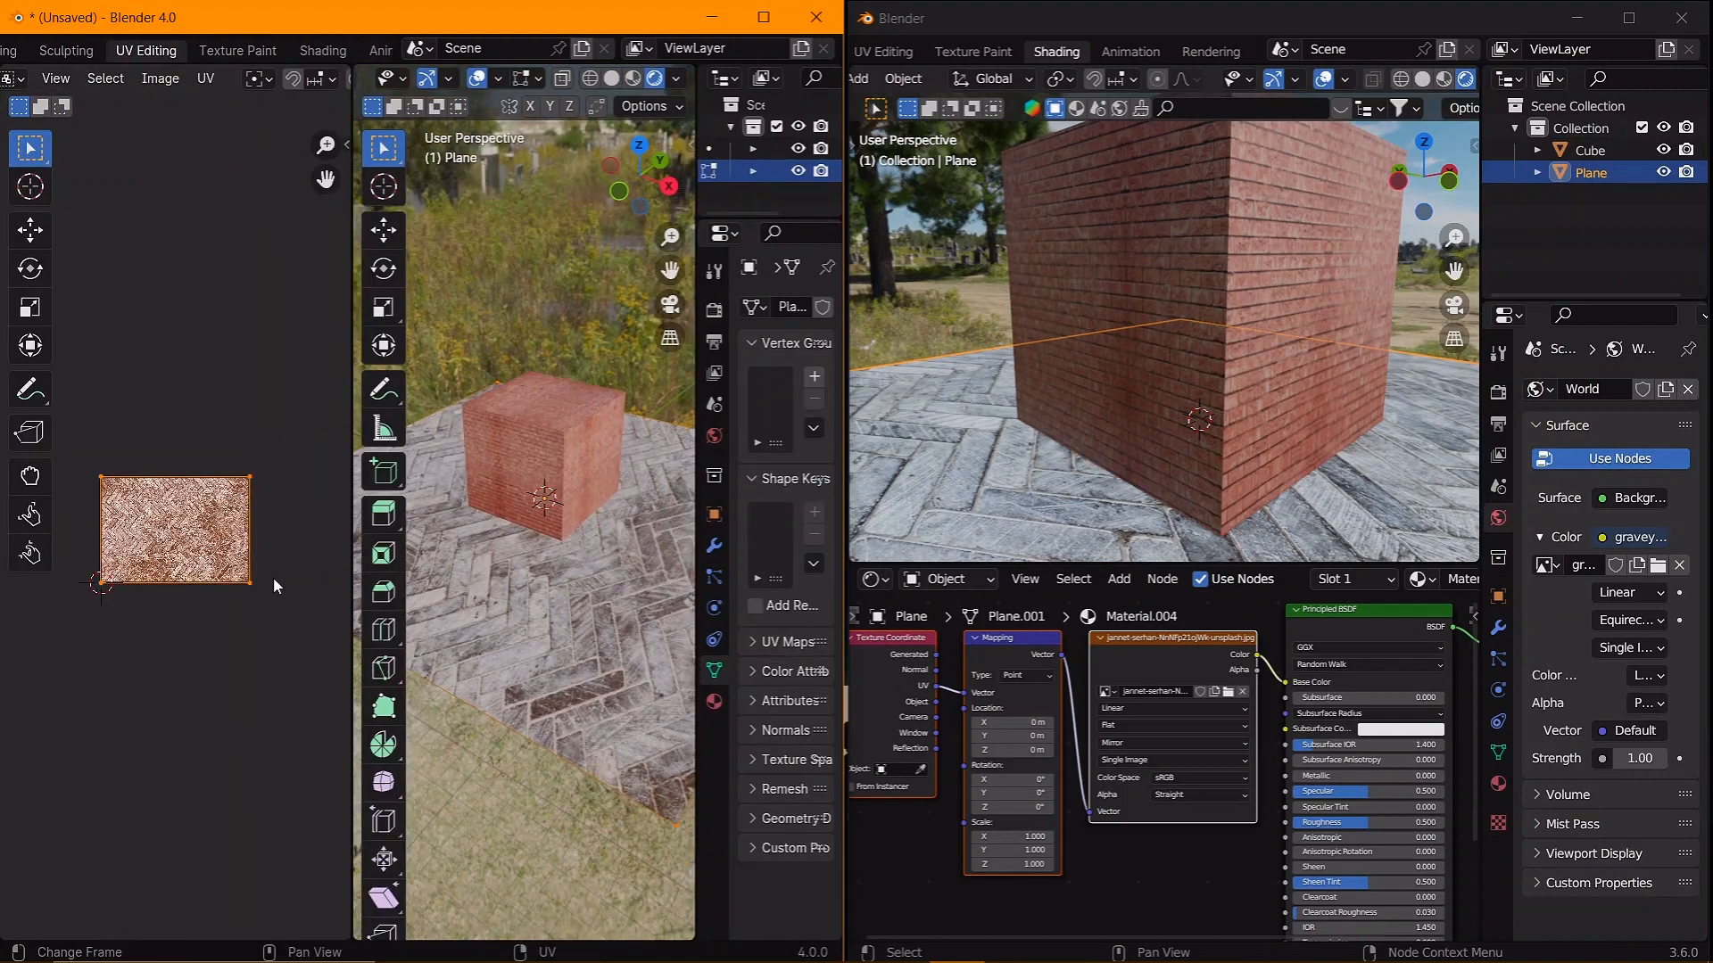
{"action": "type", "text": "s9"}
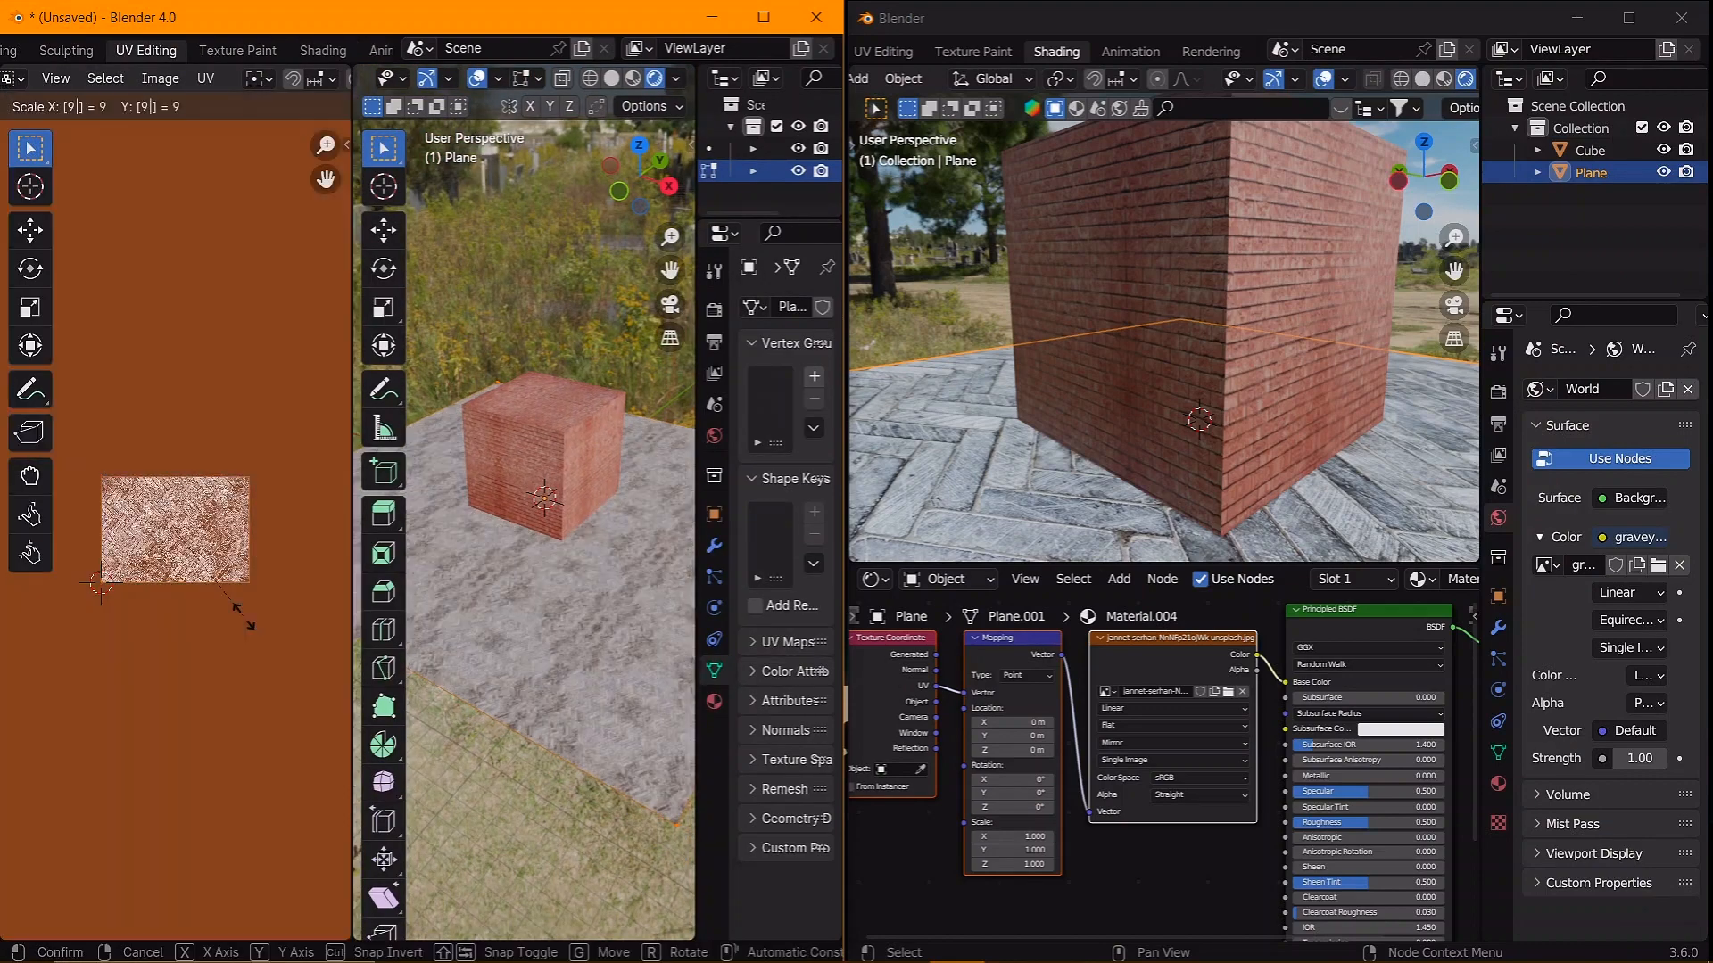
{"action": "key", "text": "Escape"}
{"action": "type", "text": "4"}
{"action": "key", "text": "Return"}
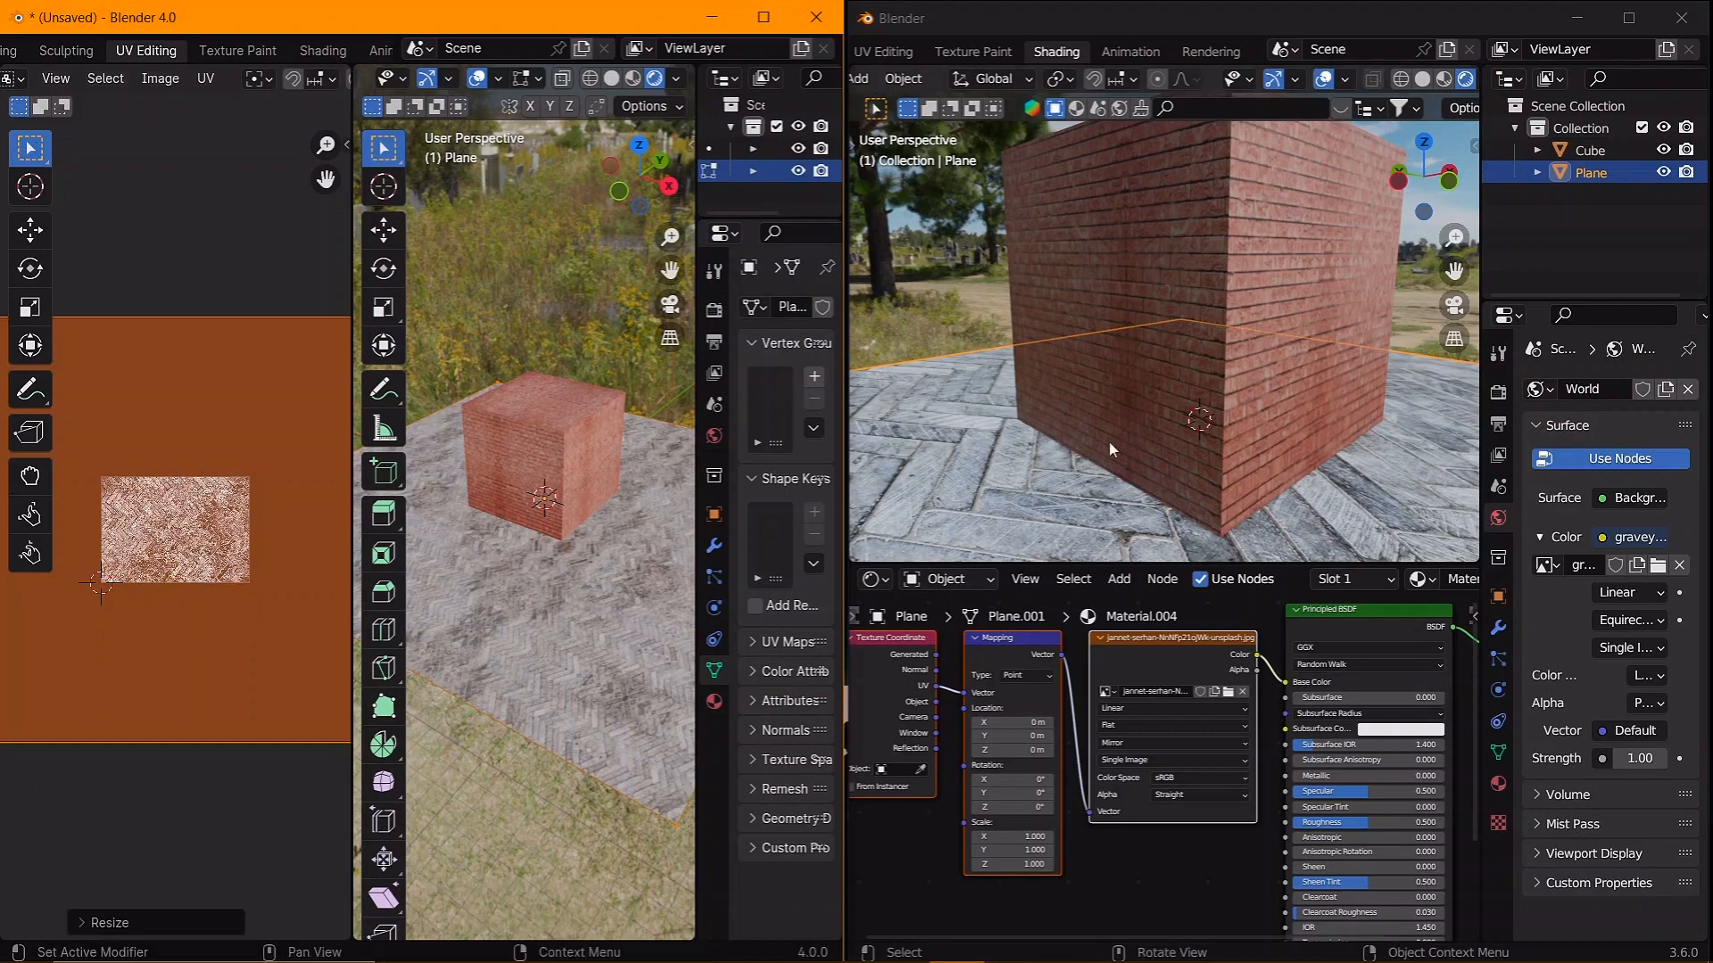
- Open the UV Editing workspace in Blender 3.6 and scale its plane's UVs by a factor of 4
{"action": "middle_click_drag", "start_coordinate": [1217, 349], "coordinate": [1206, 404]}
{"action": "scroll", "coordinate": [1206, 404], "scroll_direction": "down", "scroll_amount": 2}
{"action": "left_click", "coordinate": [884, 51]}
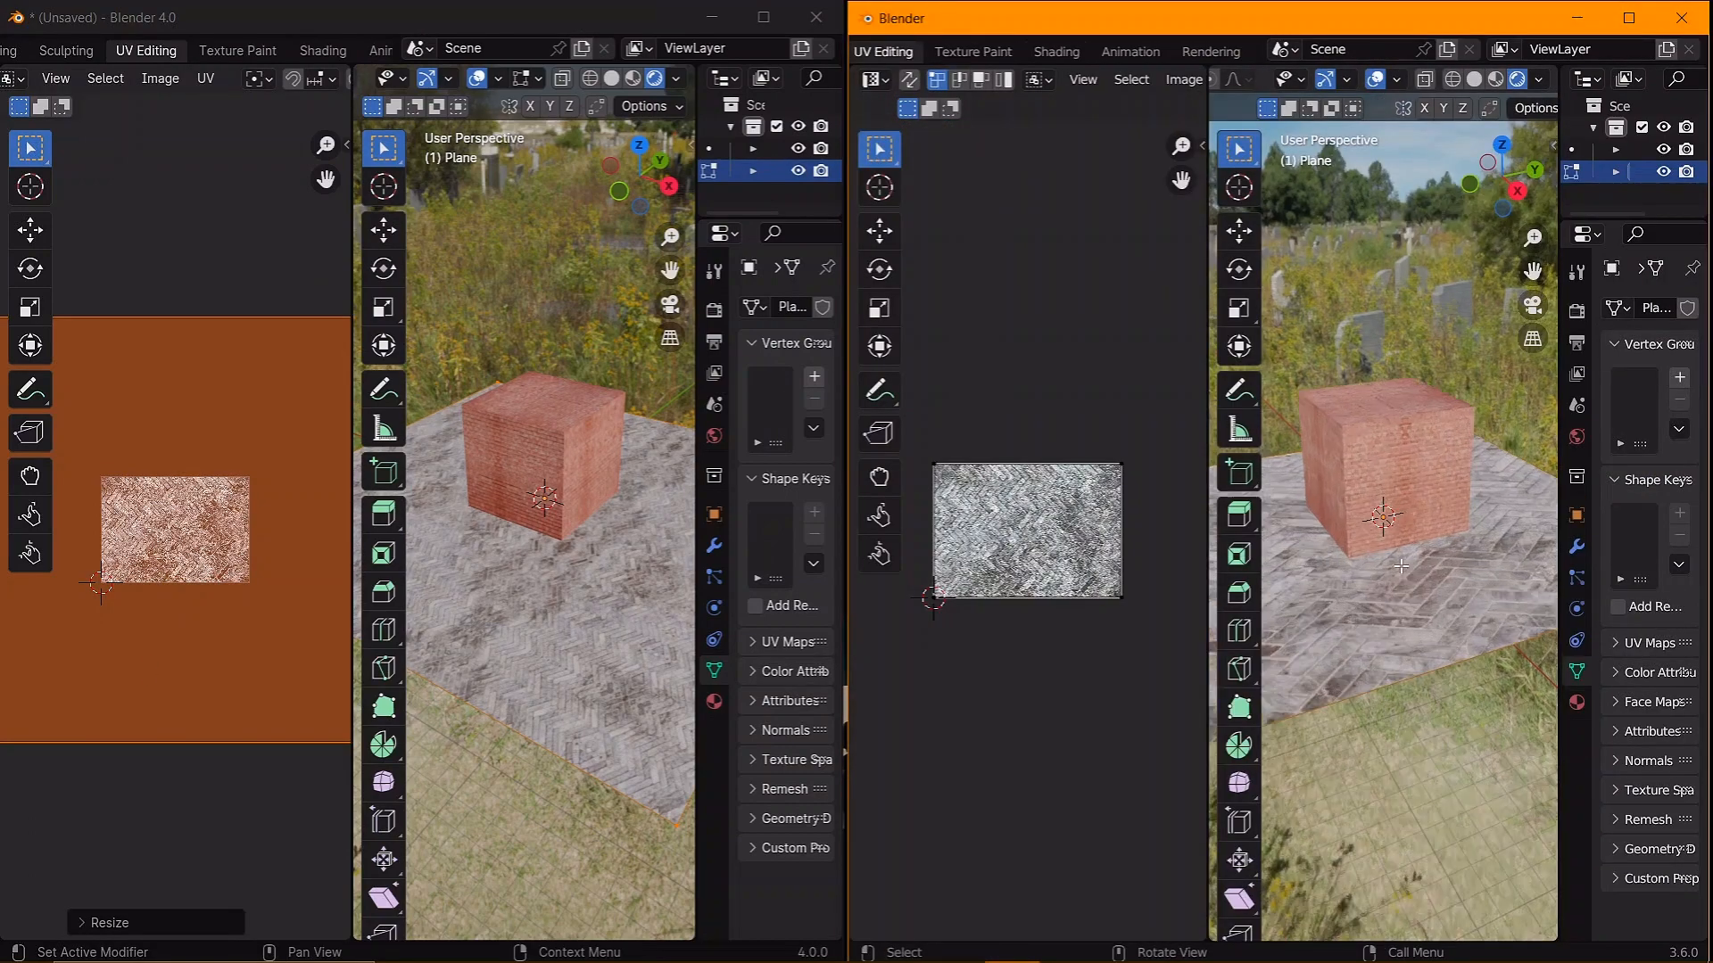
{"action": "type", "text": "s4"}
{"action": "key", "text": "Return"}
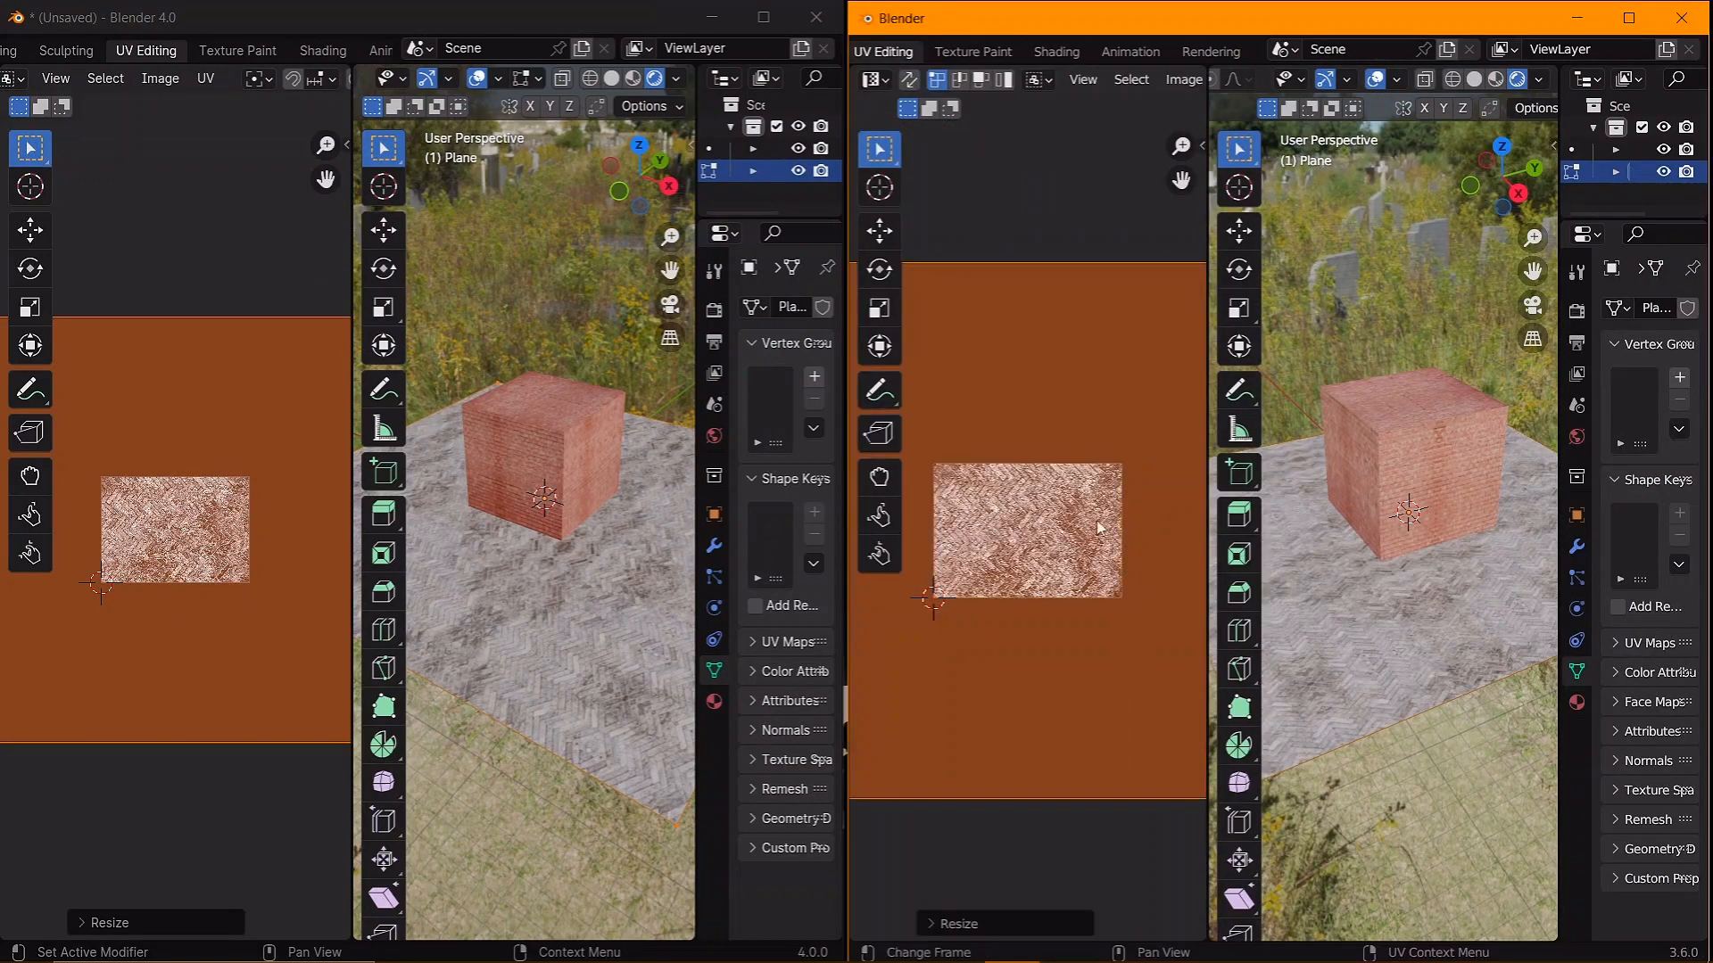
- Return both Blender windows to the Shading workspace and inspect the brick cube's base on the paving in Blender 3.6
{"action": "left_click", "coordinate": [1056, 51]}
{"action": "left_click", "coordinate": [317, 51]}
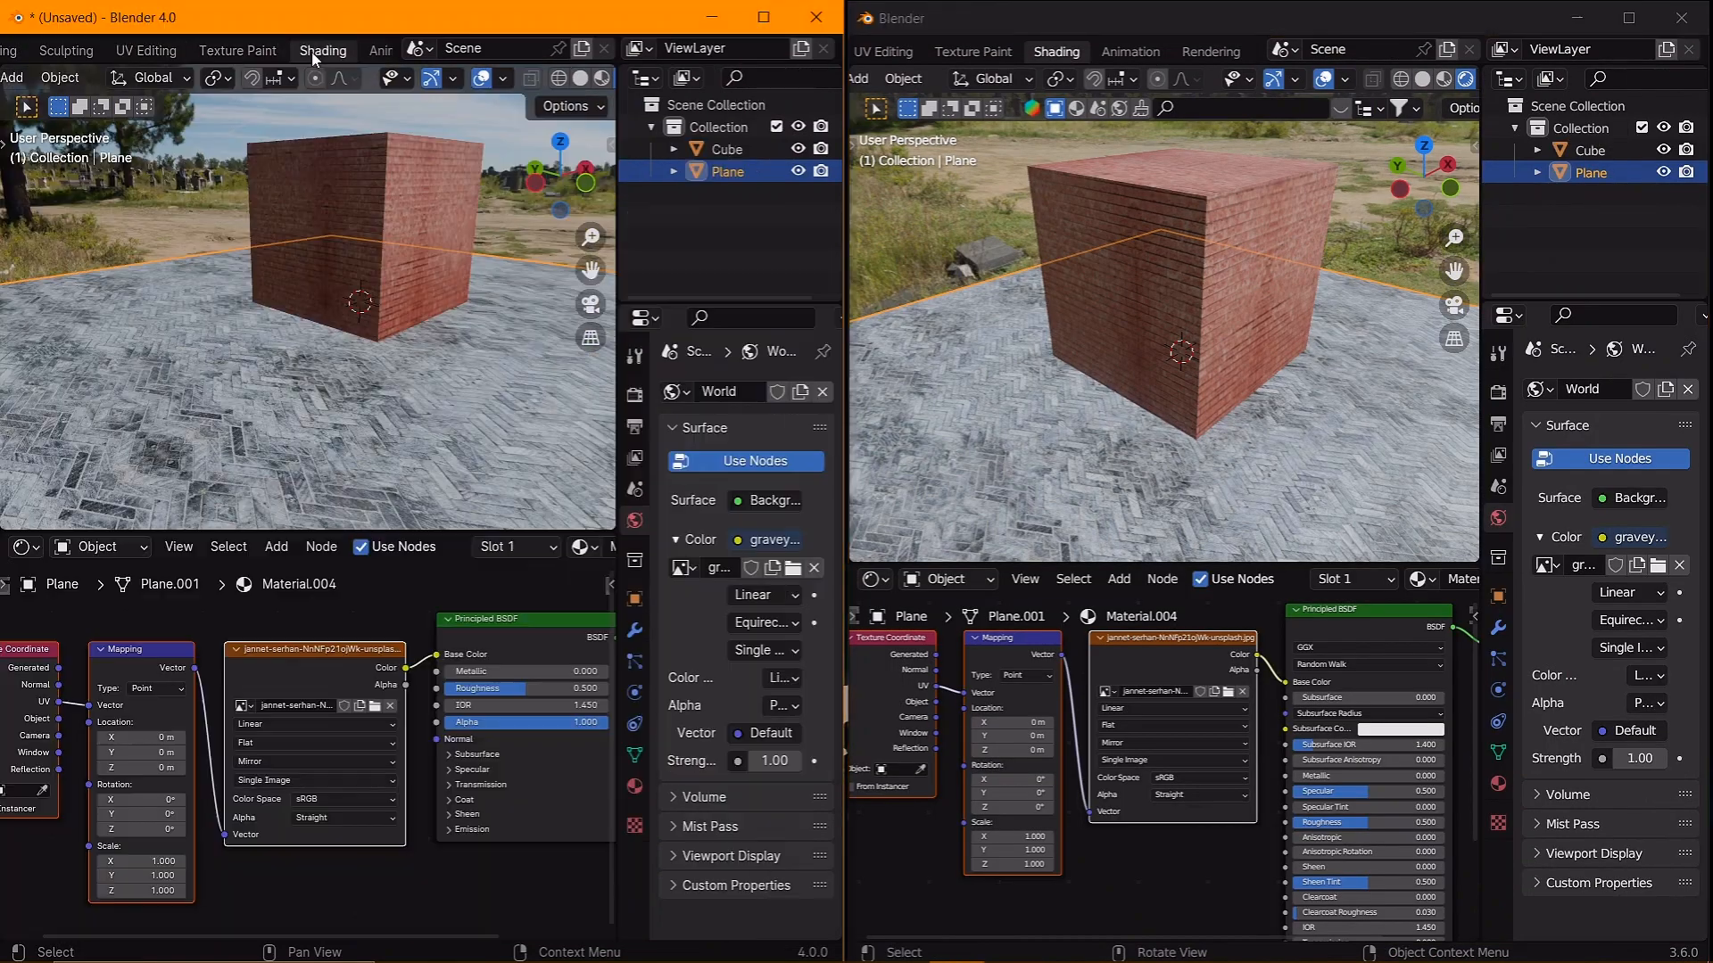
{"action": "scroll", "coordinate": [1261, 434], "scroll_direction": "up", "scroll_amount": 3}
{"action": "middle_click_drag", "start_coordinate": [1200, 393], "coordinate": [1192, 406]}
{"action": "middle_click_drag", "start_coordinate": [1199, 473], "coordinate": [1139, 387]}
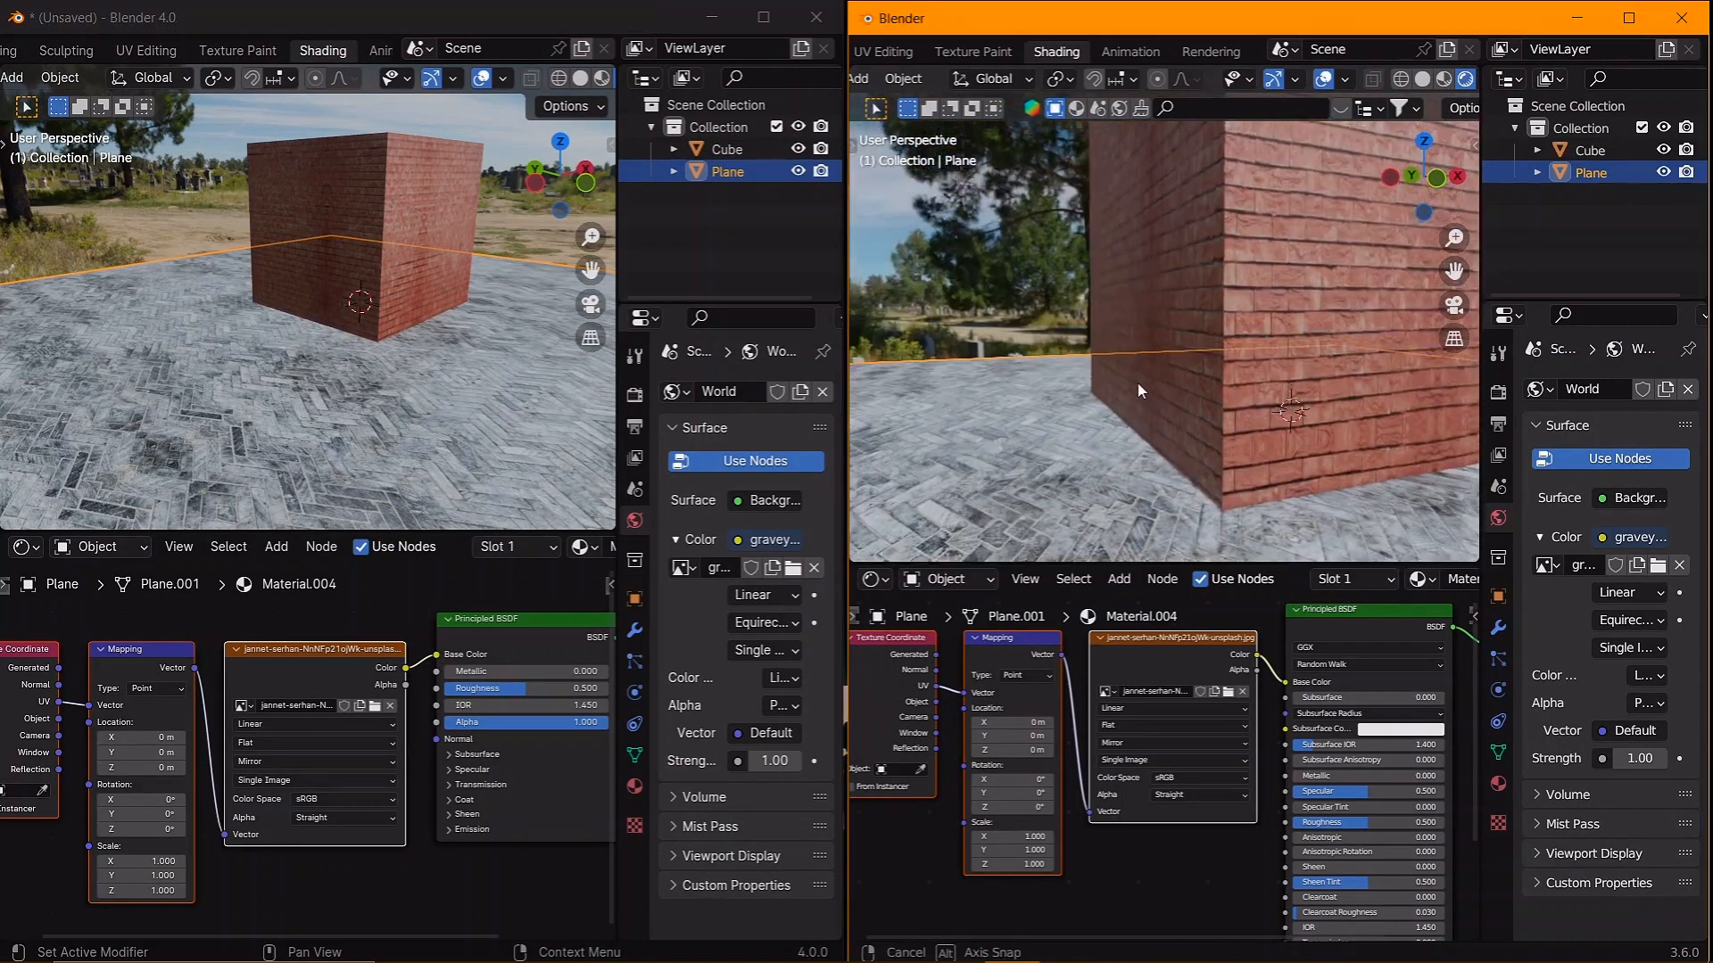
- Switch the Blender 3.6 render engine to Cycles and hide the viewport overlays
{"action": "left_click", "coordinate": [1500, 397]}
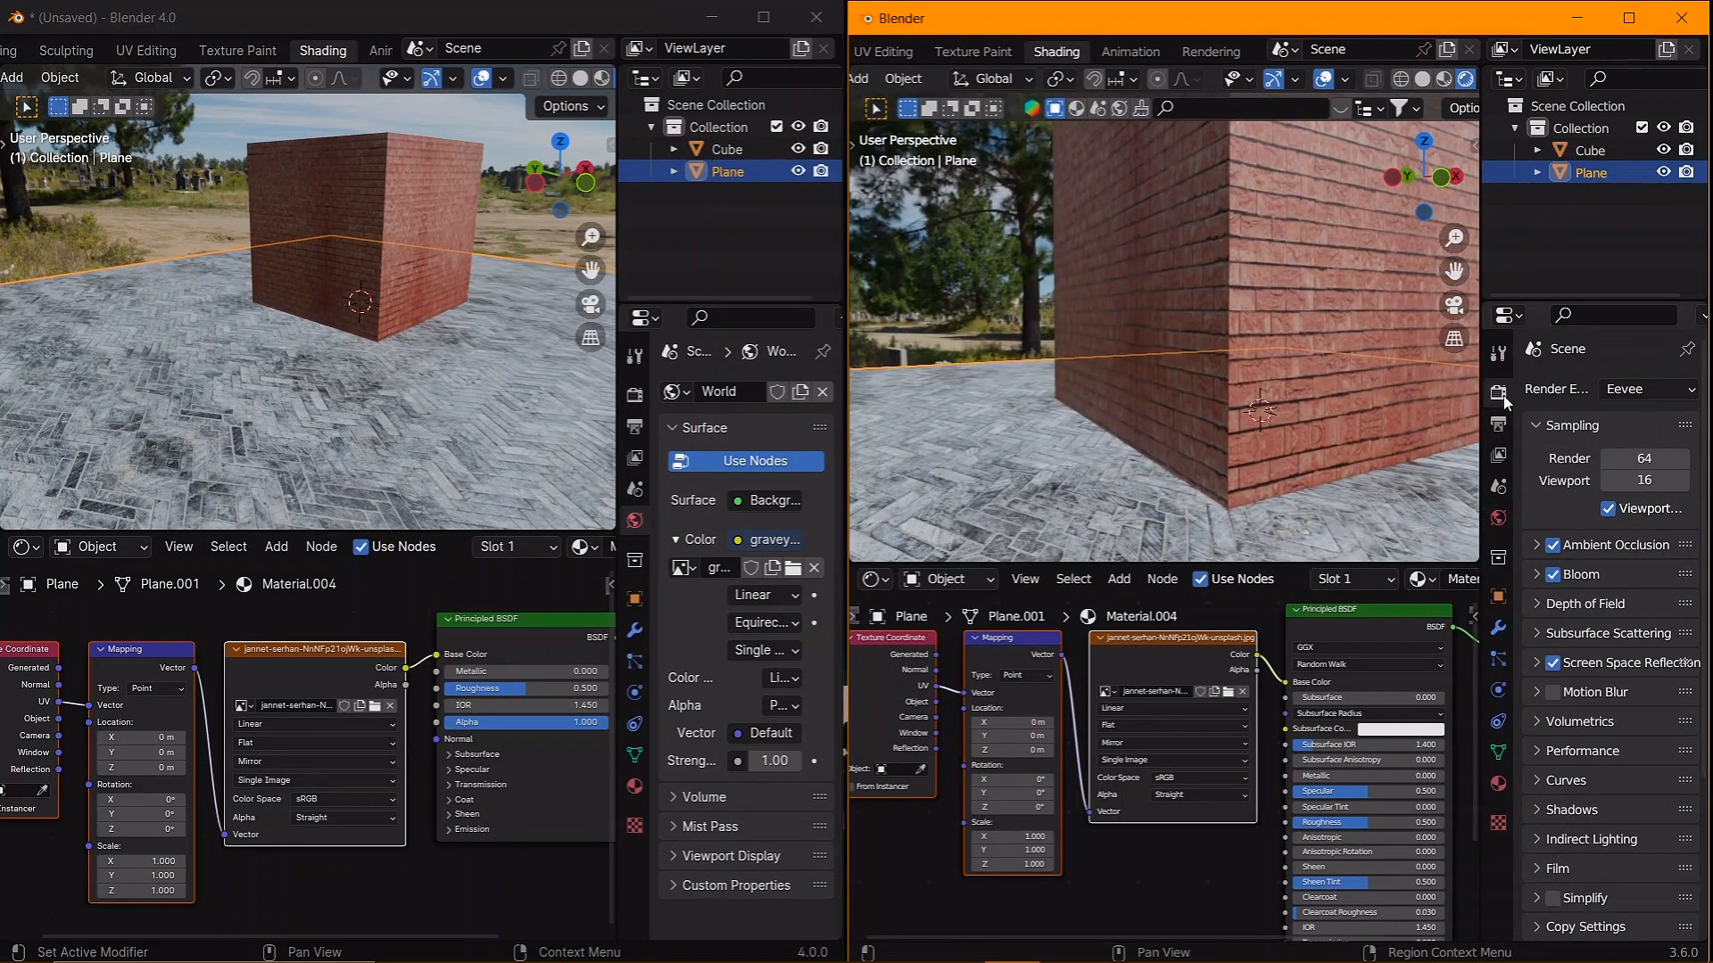
{"action": "middle_click_drag", "start_coordinate": [1320, 392], "coordinate": [1340, 415]}
{"action": "scroll", "coordinate": [411, 317], "scroll_direction": "up", "scroll_amount": 3}
{"action": "mouse_move", "coordinate": [419, 323]}
{"action": "middle_mouse_down"}
{"action": "mouse_move", "coordinate": [395, 328]}
{"action": "mouse_move", "coordinate": [435, 347]}
{"action": "middle_mouse_up"}
{"action": "left_click", "coordinate": [1646, 390]}
{"action": "left_click", "coordinate": [1616, 458]}
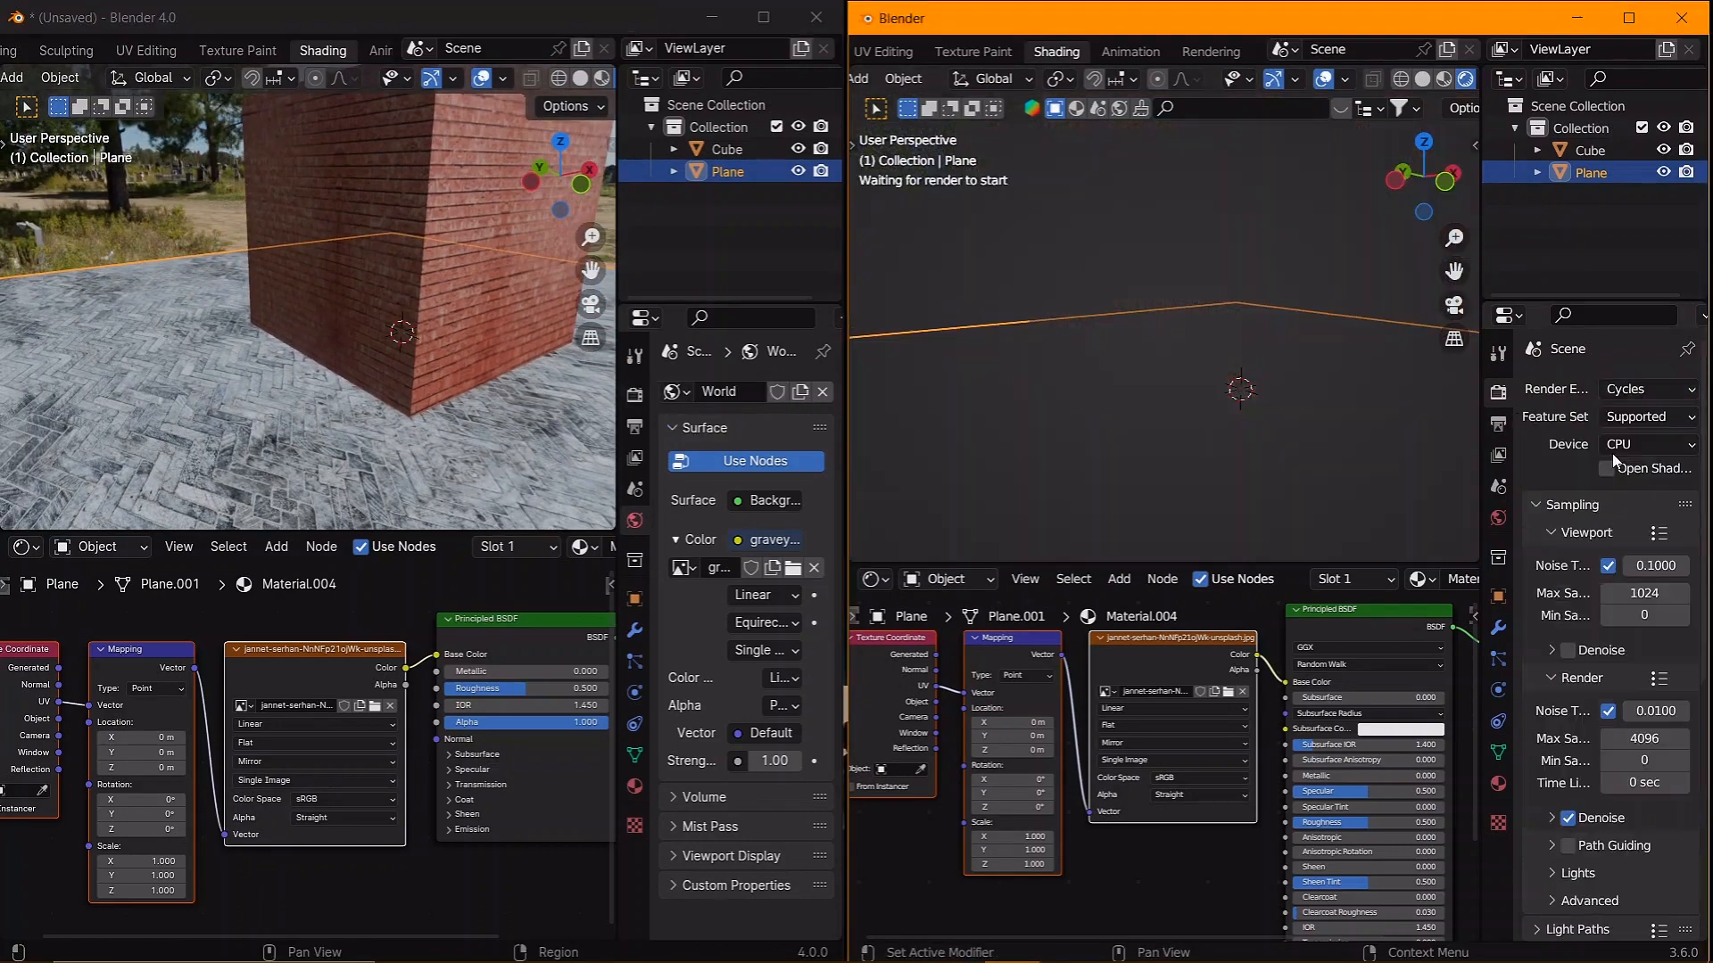
{"action": "left_click", "coordinate": [1325, 80]}
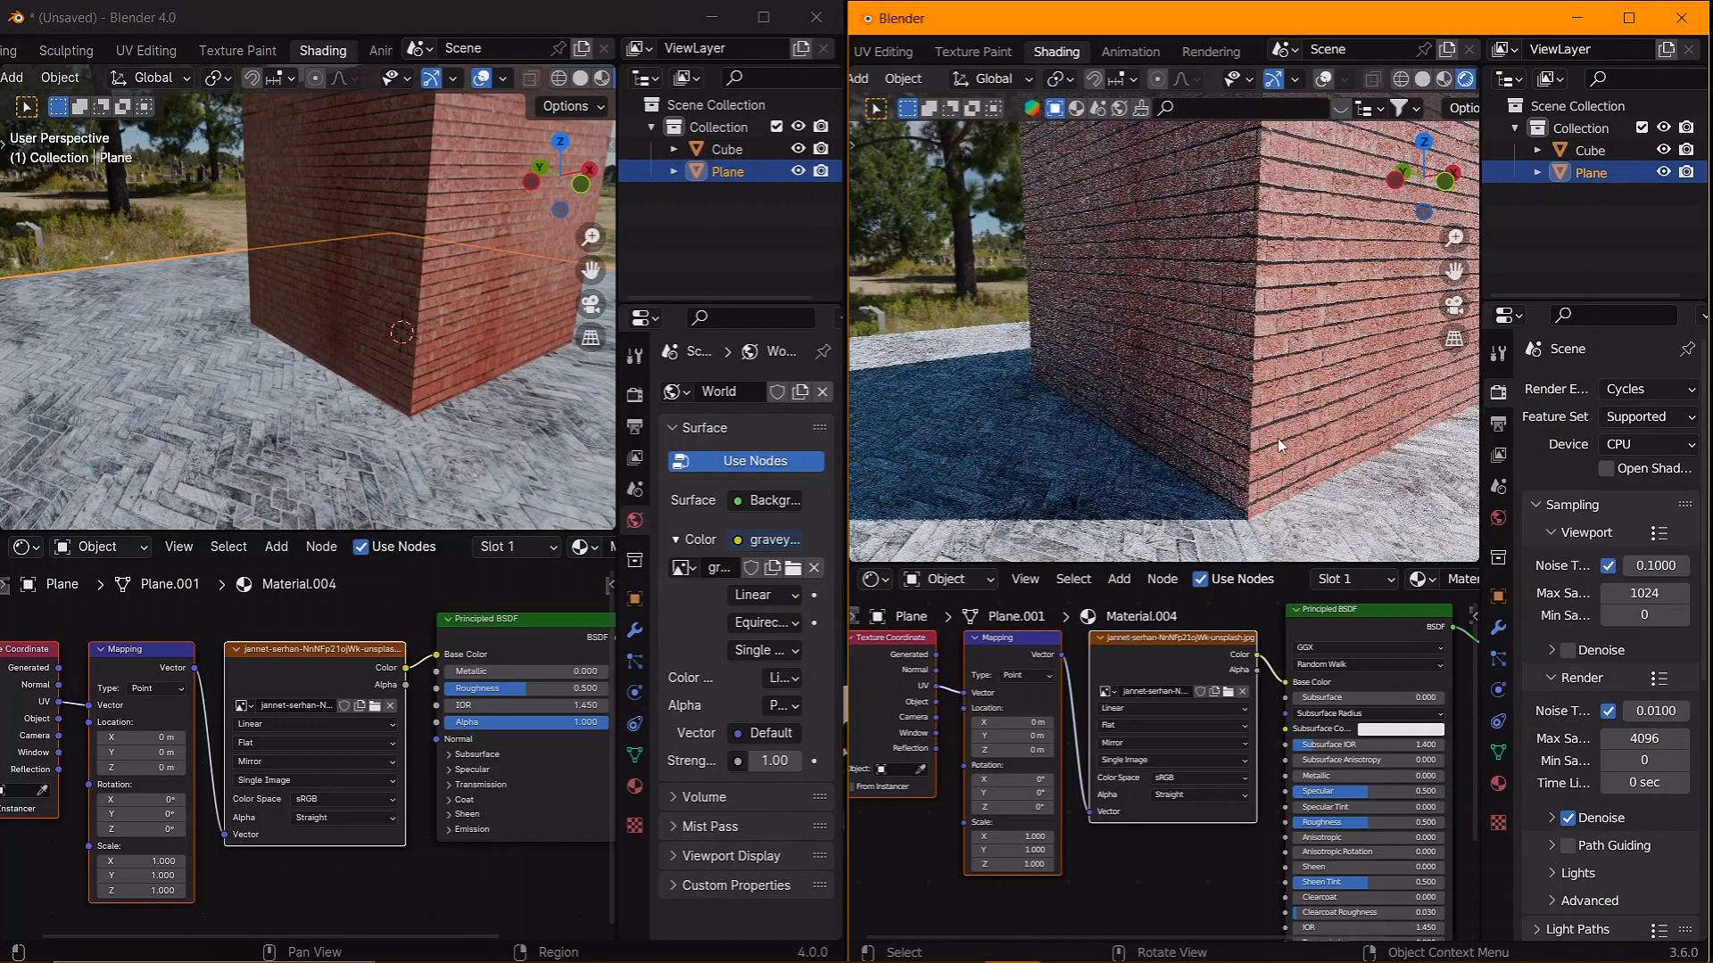
- Switch the Blender 4.0 render engine to Cycles and hide its viewport overlays, with the cube's lower corner in view
{"action": "middle_click_drag", "start_coordinate": [1175, 351], "coordinate": [1181, 332], "text": "shift"}
{"action": "middle_click_drag", "start_coordinate": [496, 412], "coordinate": [460, 376], "text": "shift"}
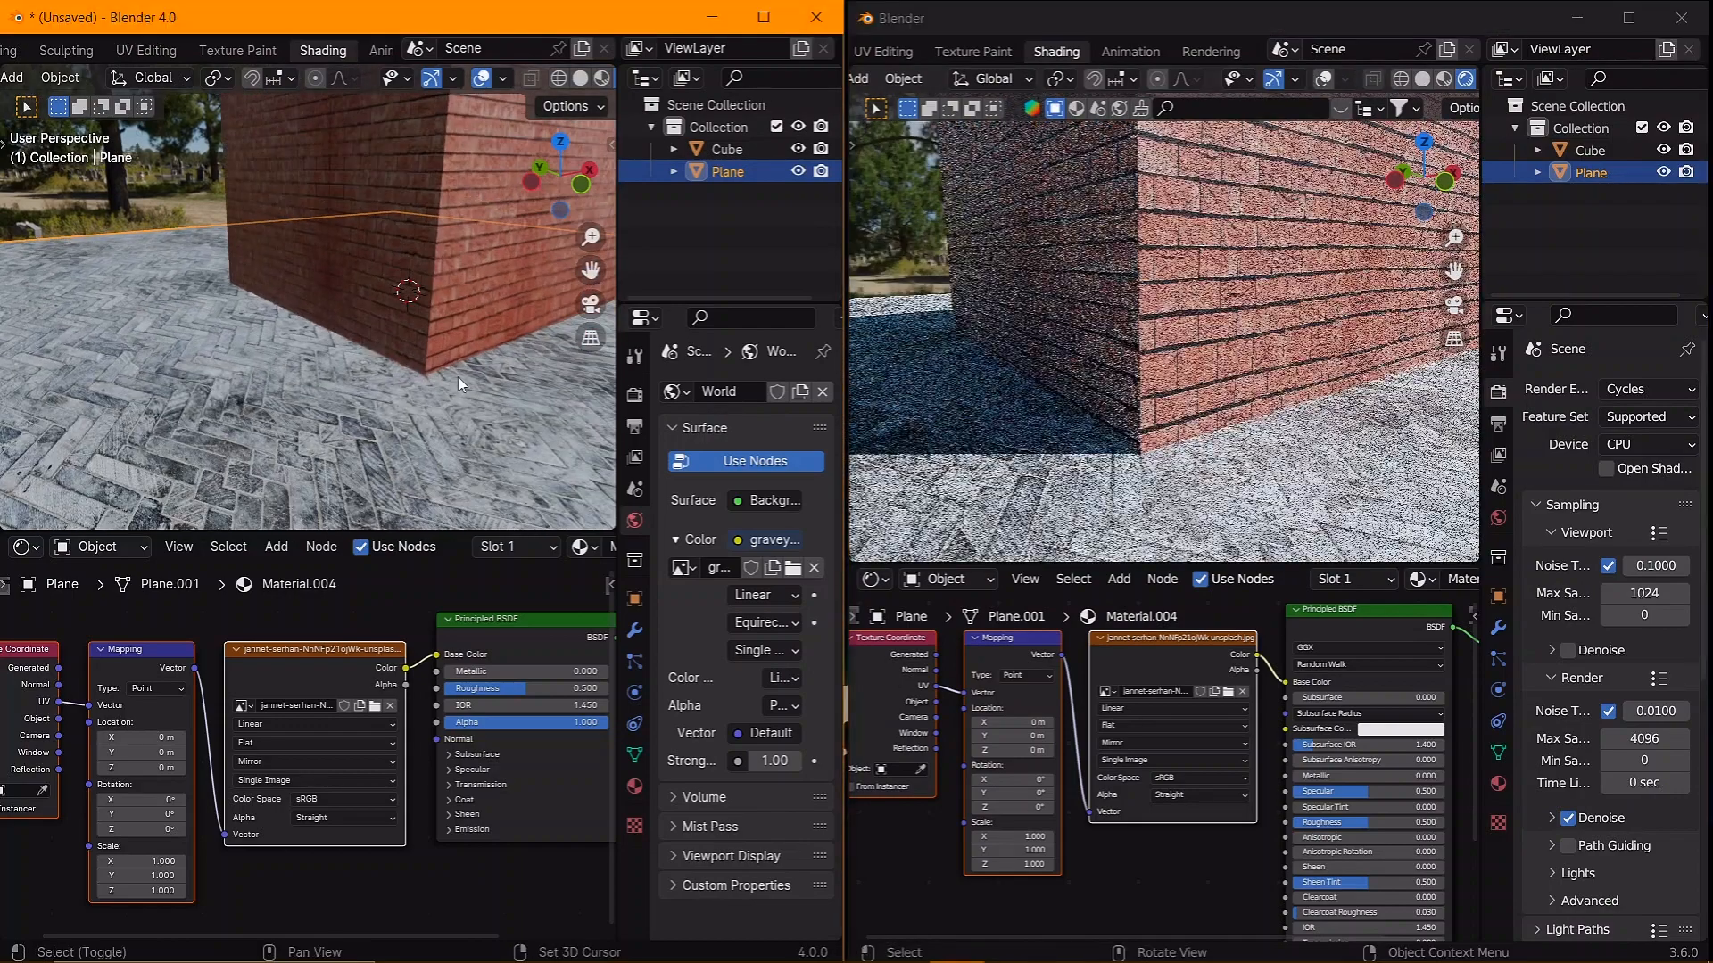
{"action": "scroll", "coordinate": [459, 376], "scroll_direction": "up", "scroll_amount": 1}
{"action": "left_click", "coordinate": [631, 398]}
{"action": "left_click", "coordinate": [737, 465]}
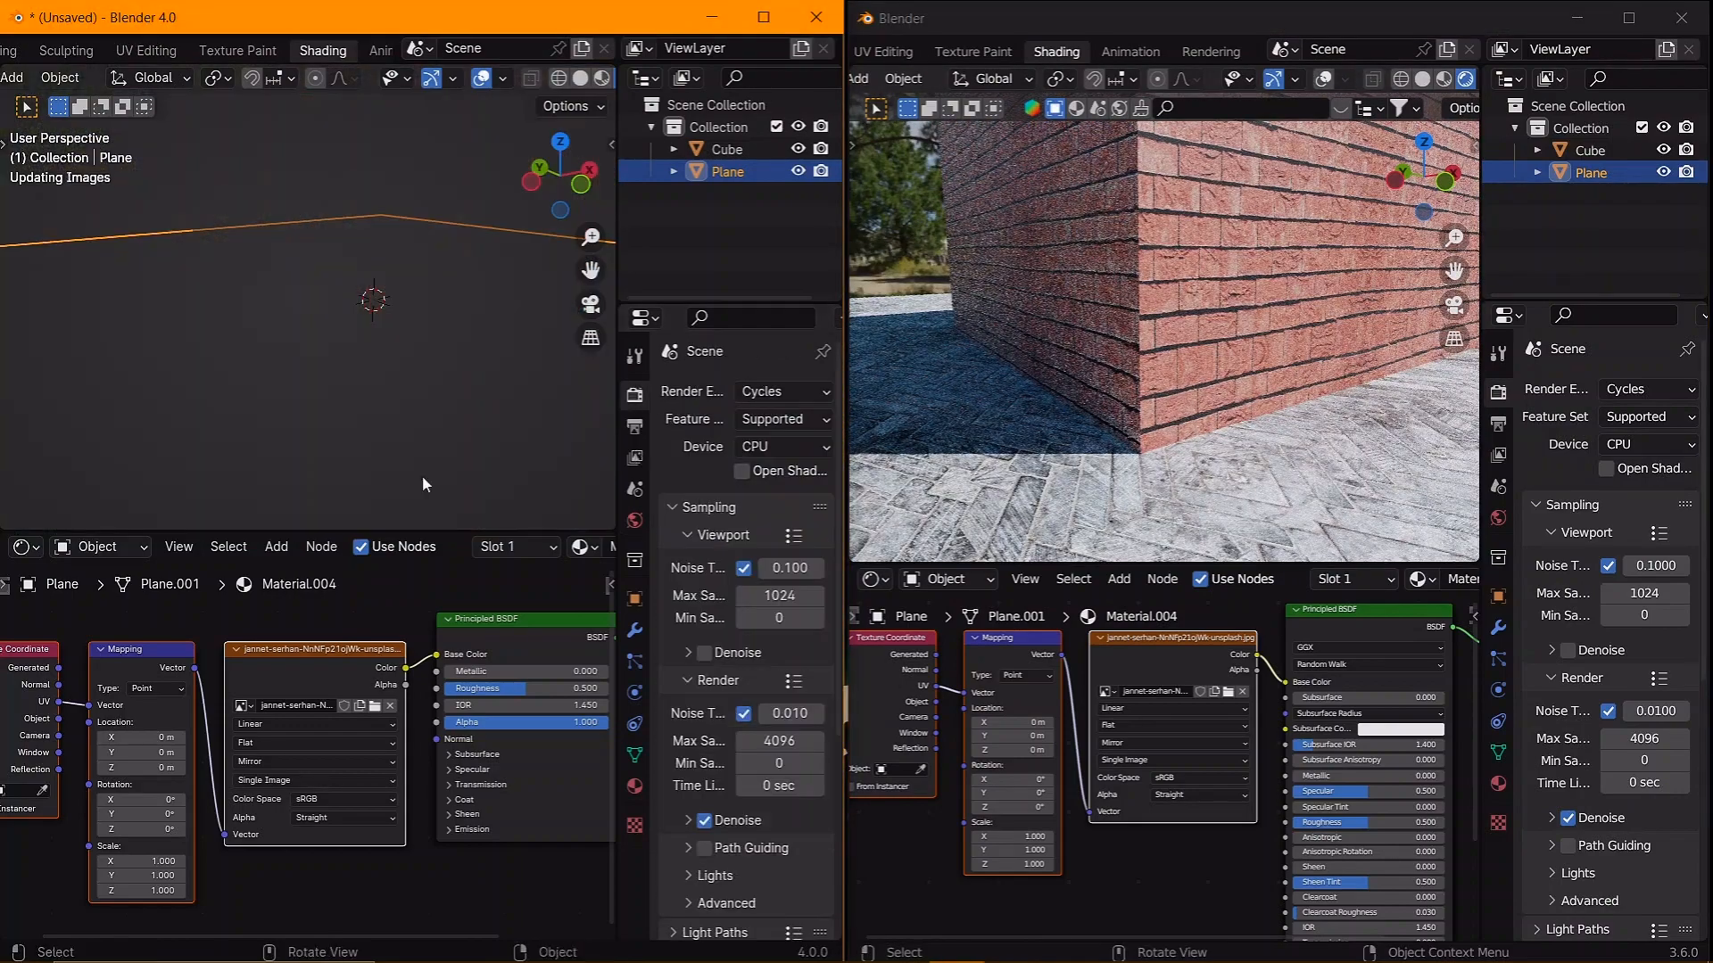
{"action": "left_click", "coordinate": [483, 80]}
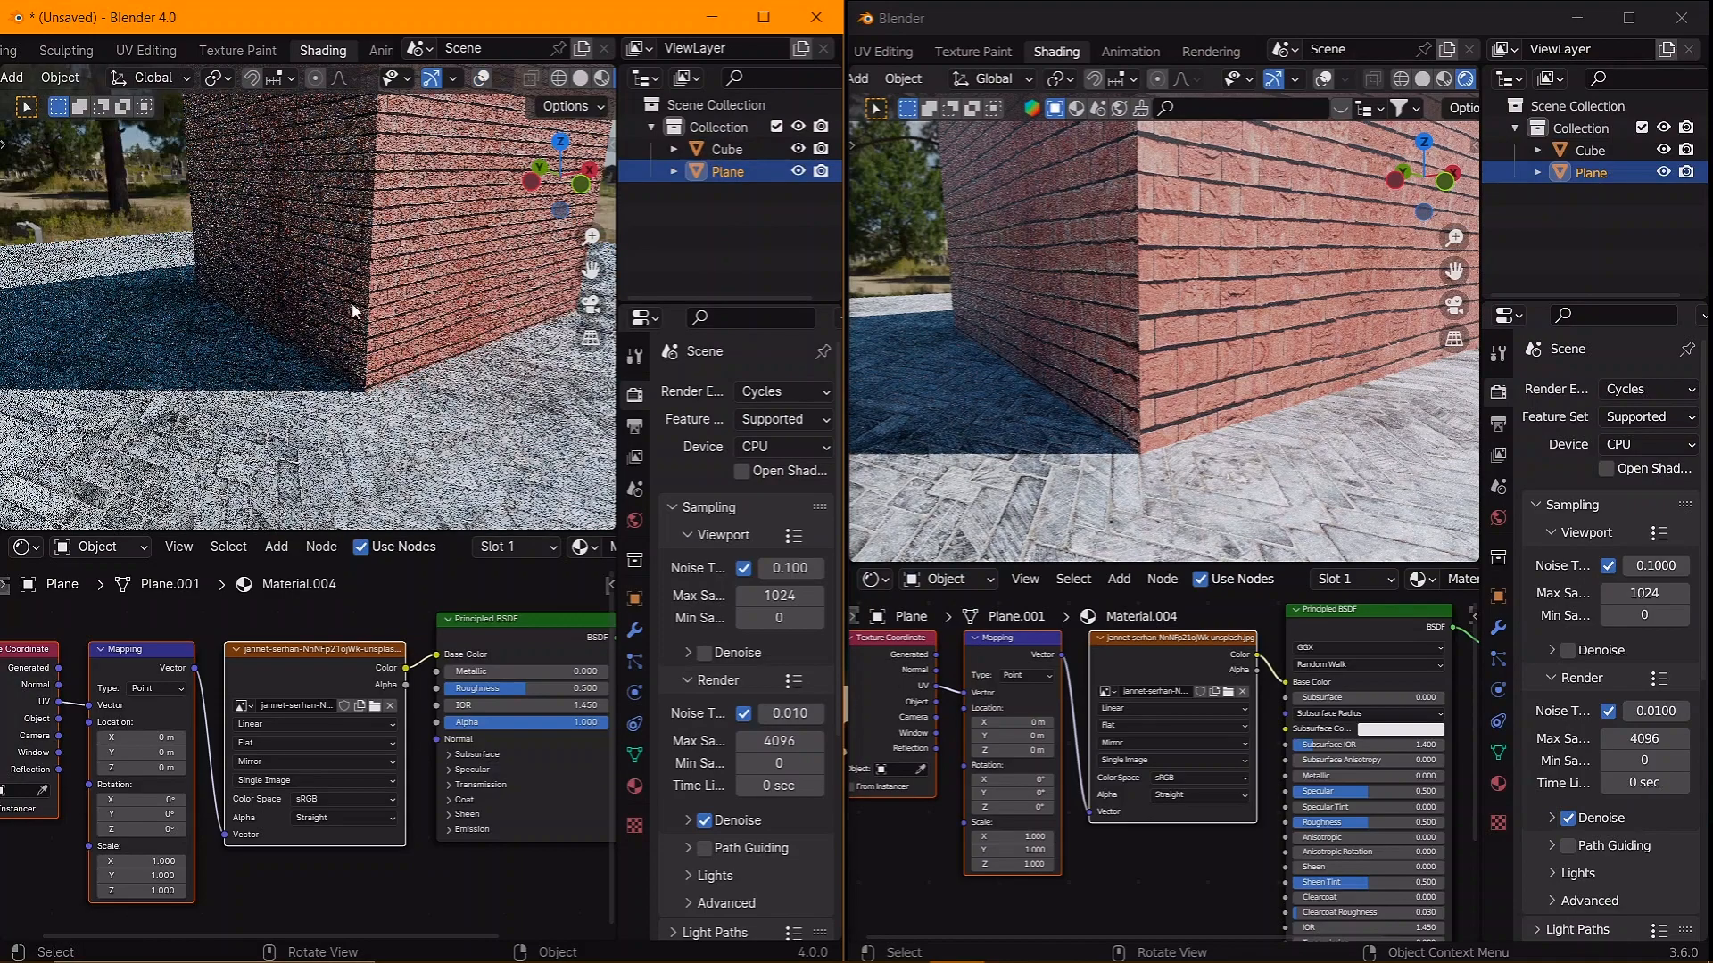
- Compare the Cycles renders of both versions up close, examining the brick corner, the shaded cube side and the shadow on the paving
{"action": "scroll", "coordinate": [1276, 358], "scroll_direction": "up", "scroll_amount": 3}
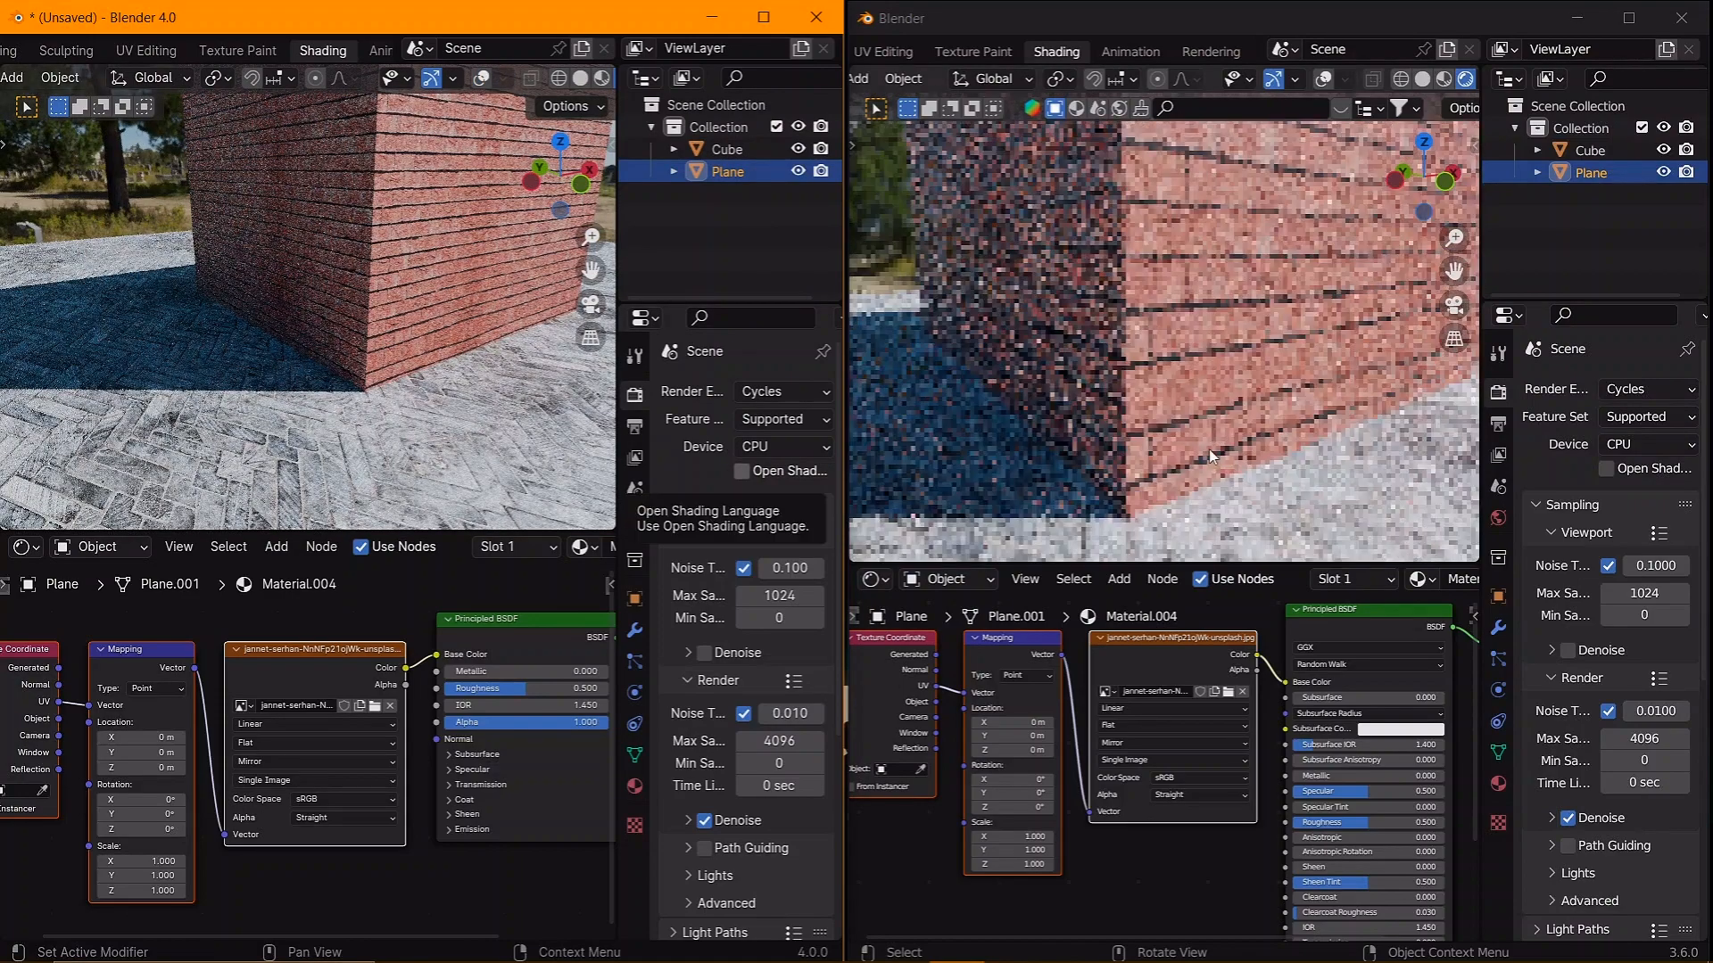
{"action": "middle_click_drag", "start_coordinate": [1275, 359], "coordinate": [1179, 387]}
{"action": "scroll", "coordinate": [330, 401], "scroll_direction": "up", "scroll_amount": 4}
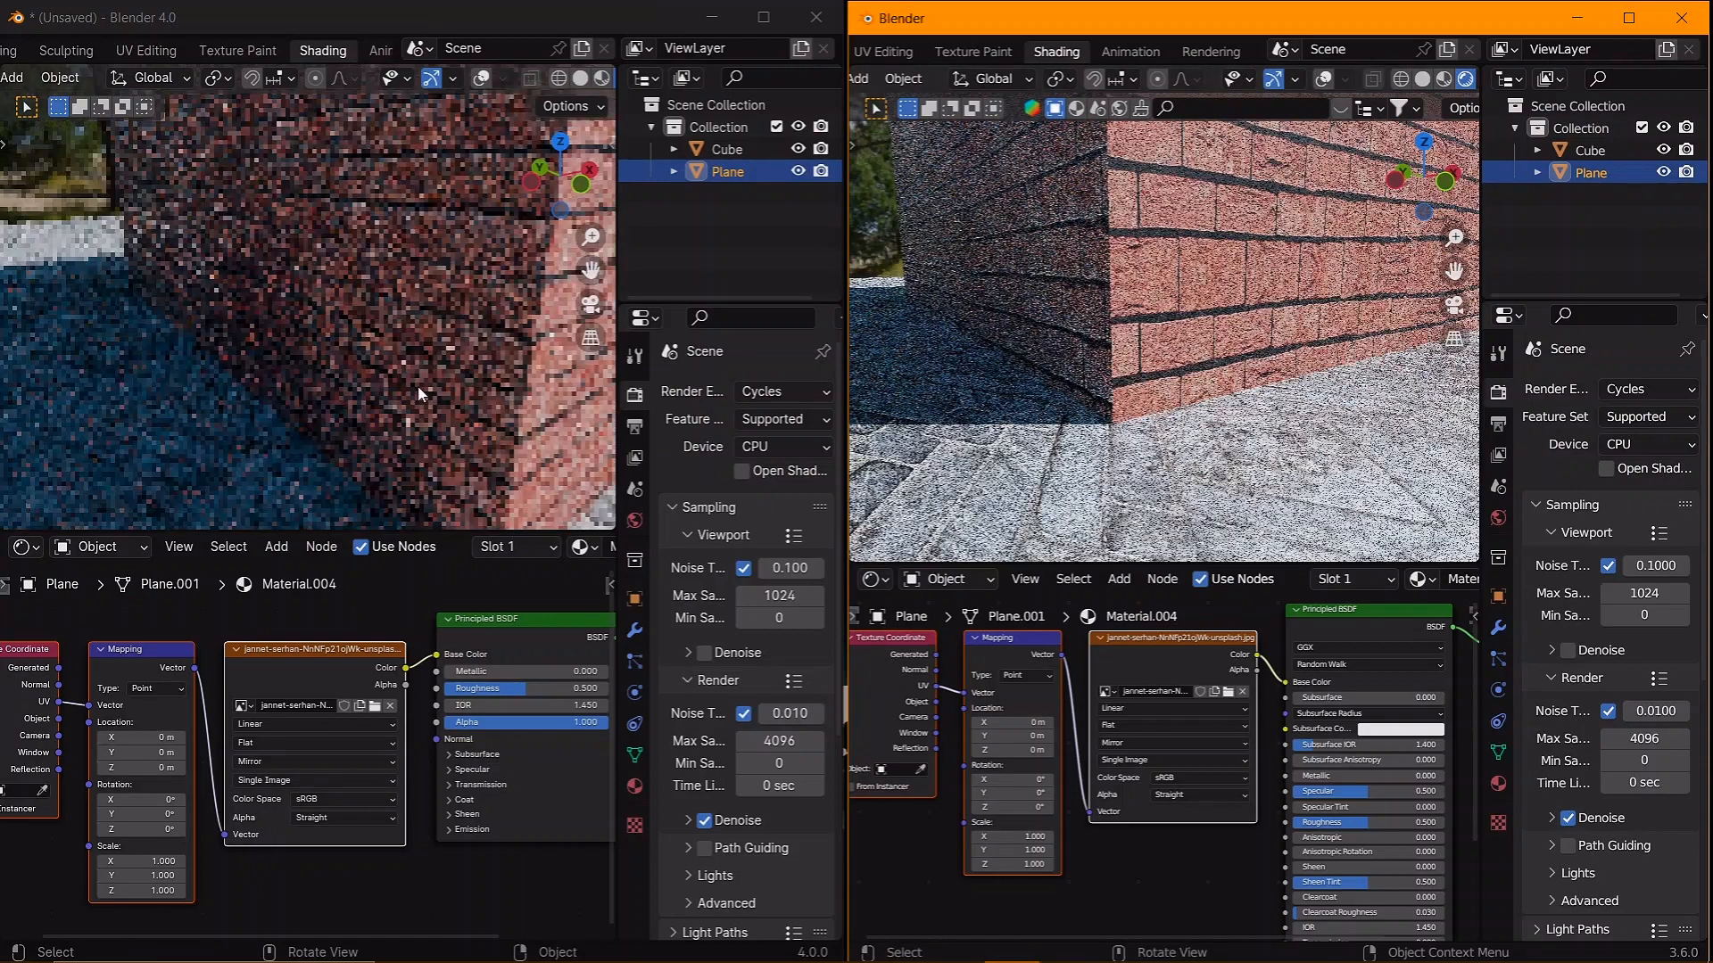
{"action": "mouse_move", "coordinate": [344, 402]}
{"action": "middle_mouse_down"}
{"action": "mouse_move", "coordinate": [356, 348]}
{"action": "mouse_move", "coordinate": [357, 387]}
{"action": "mouse_move", "coordinate": [396, 410]}
{"action": "mouse_move", "coordinate": [360, 380]}
{"action": "middle_mouse_up"}
{"action": "scroll", "coordinate": [383, 405], "scroll_direction": "up", "scroll_amount": 3}
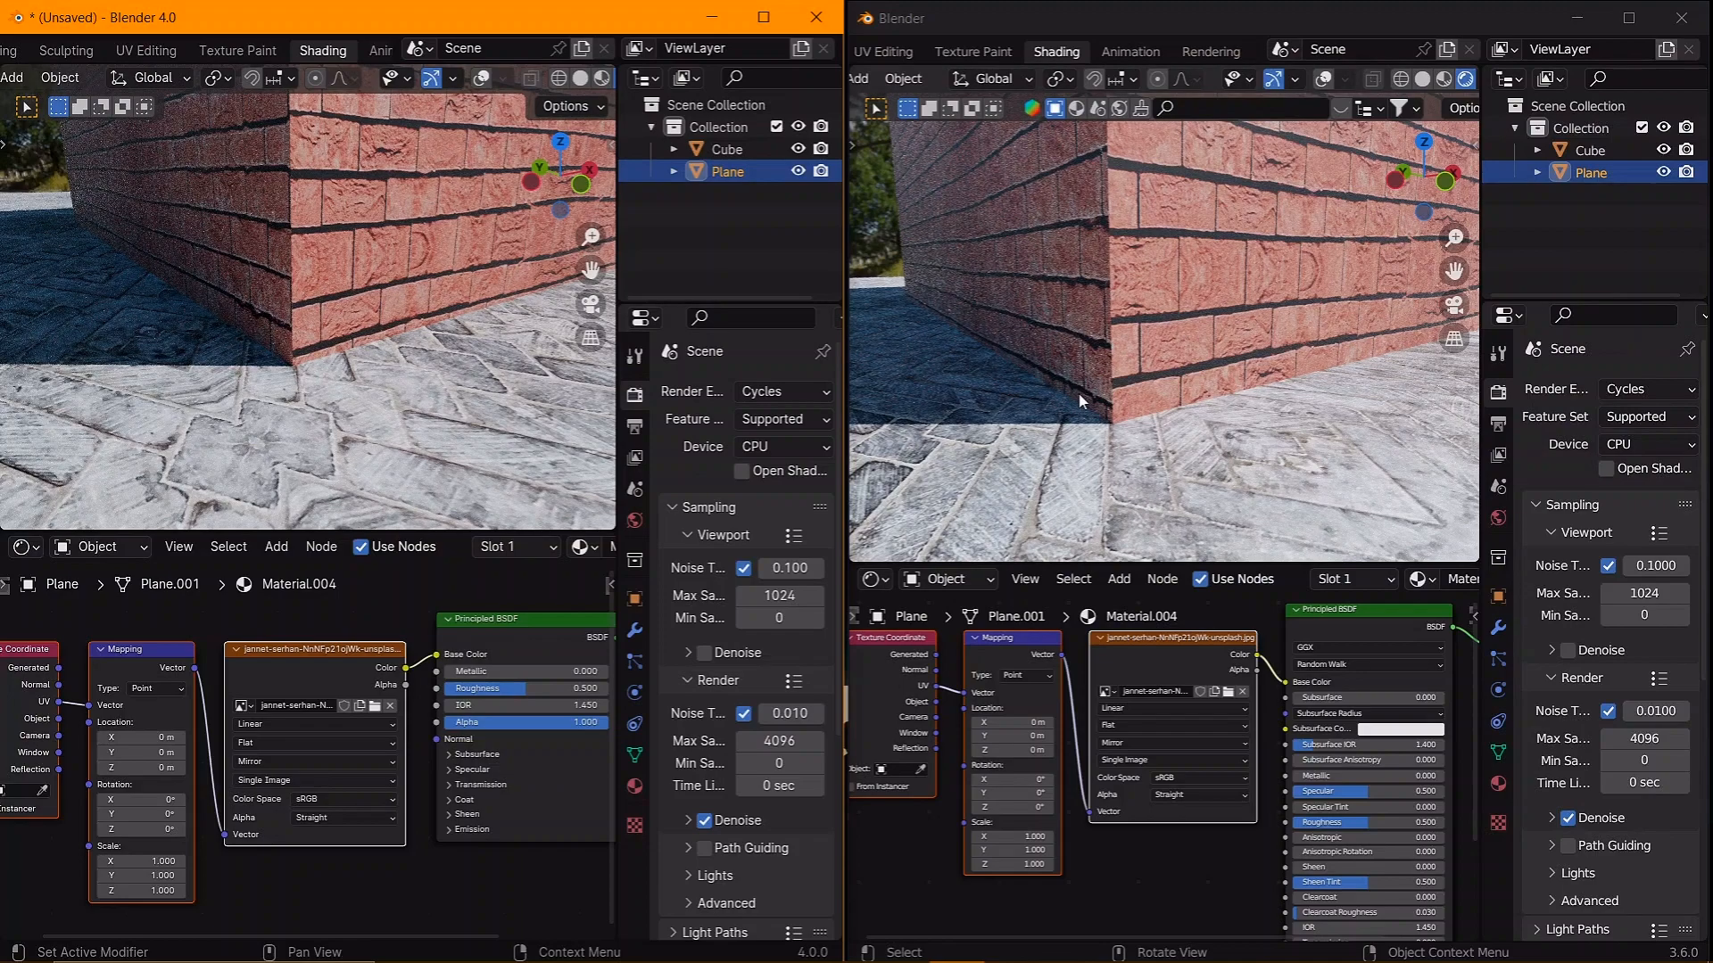
{"action": "middle_click_drag", "start_coordinate": [1091, 398], "coordinate": [1241, 431]}
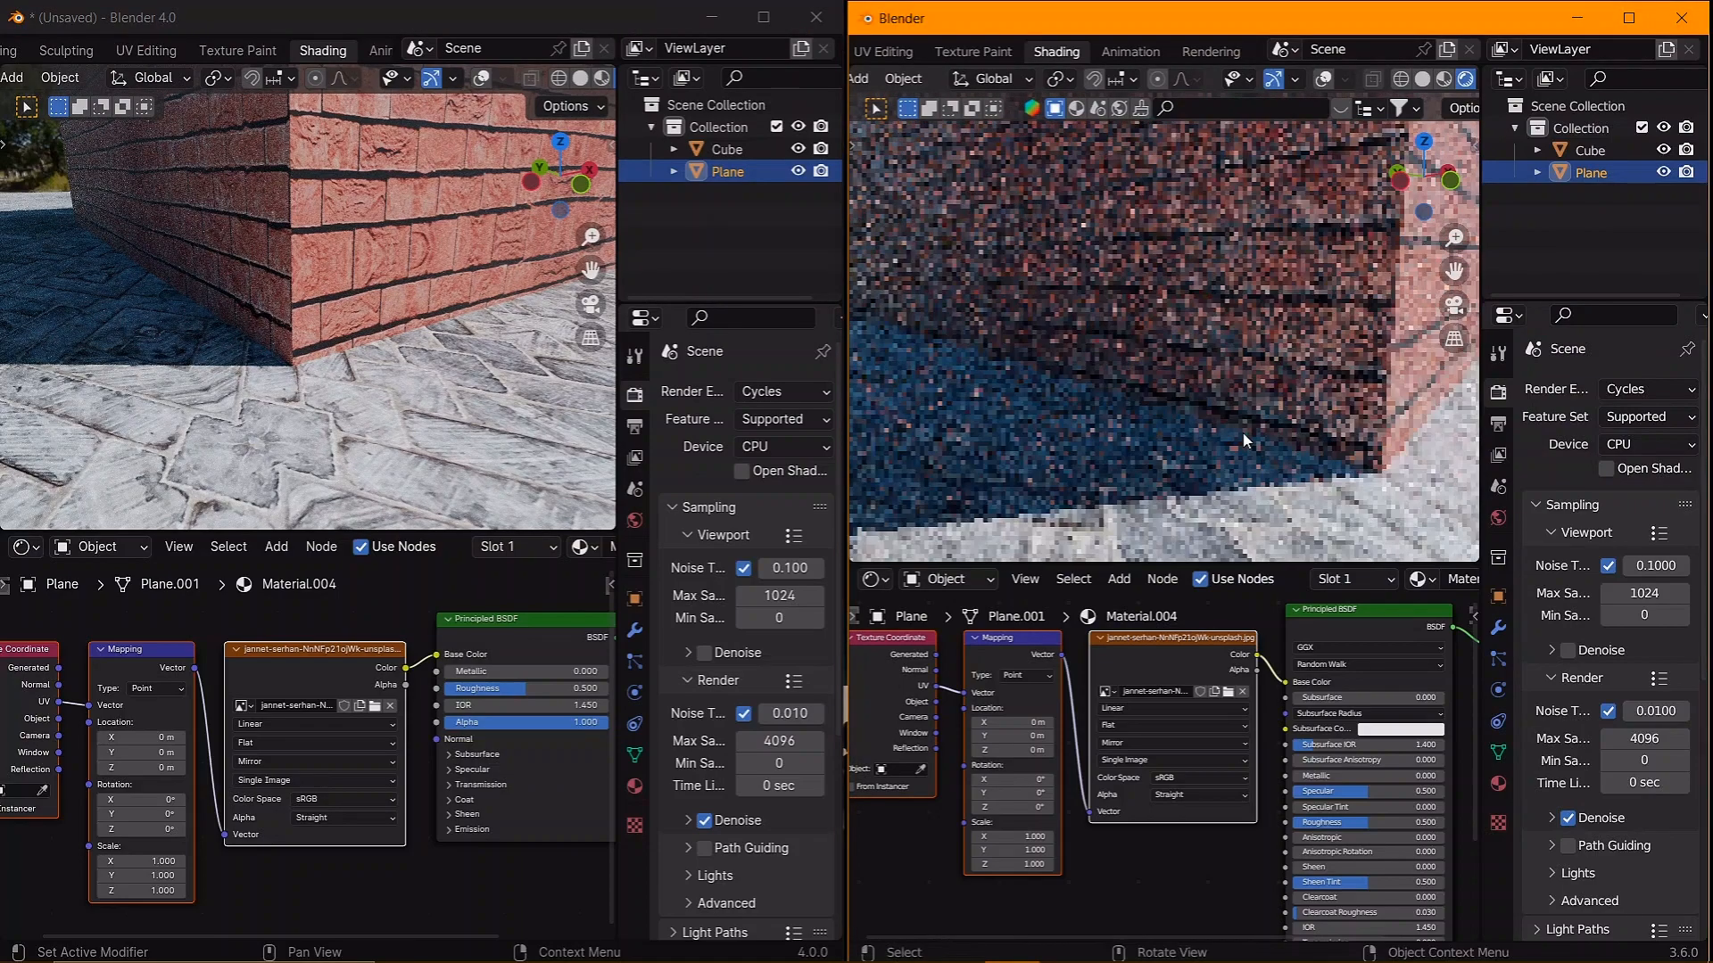
{"action": "scroll", "coordinate": [269, 357], "scroll_direction": "up", "scroll_amount": 4}
{"action": "middle_click_drag", "start_coordinate": [270, 357], "coordinate": [230, 364]}
{"action": "scroll", "coordinate": [230, 364], "scroll_direction": "down", "scroll_amount": 5}
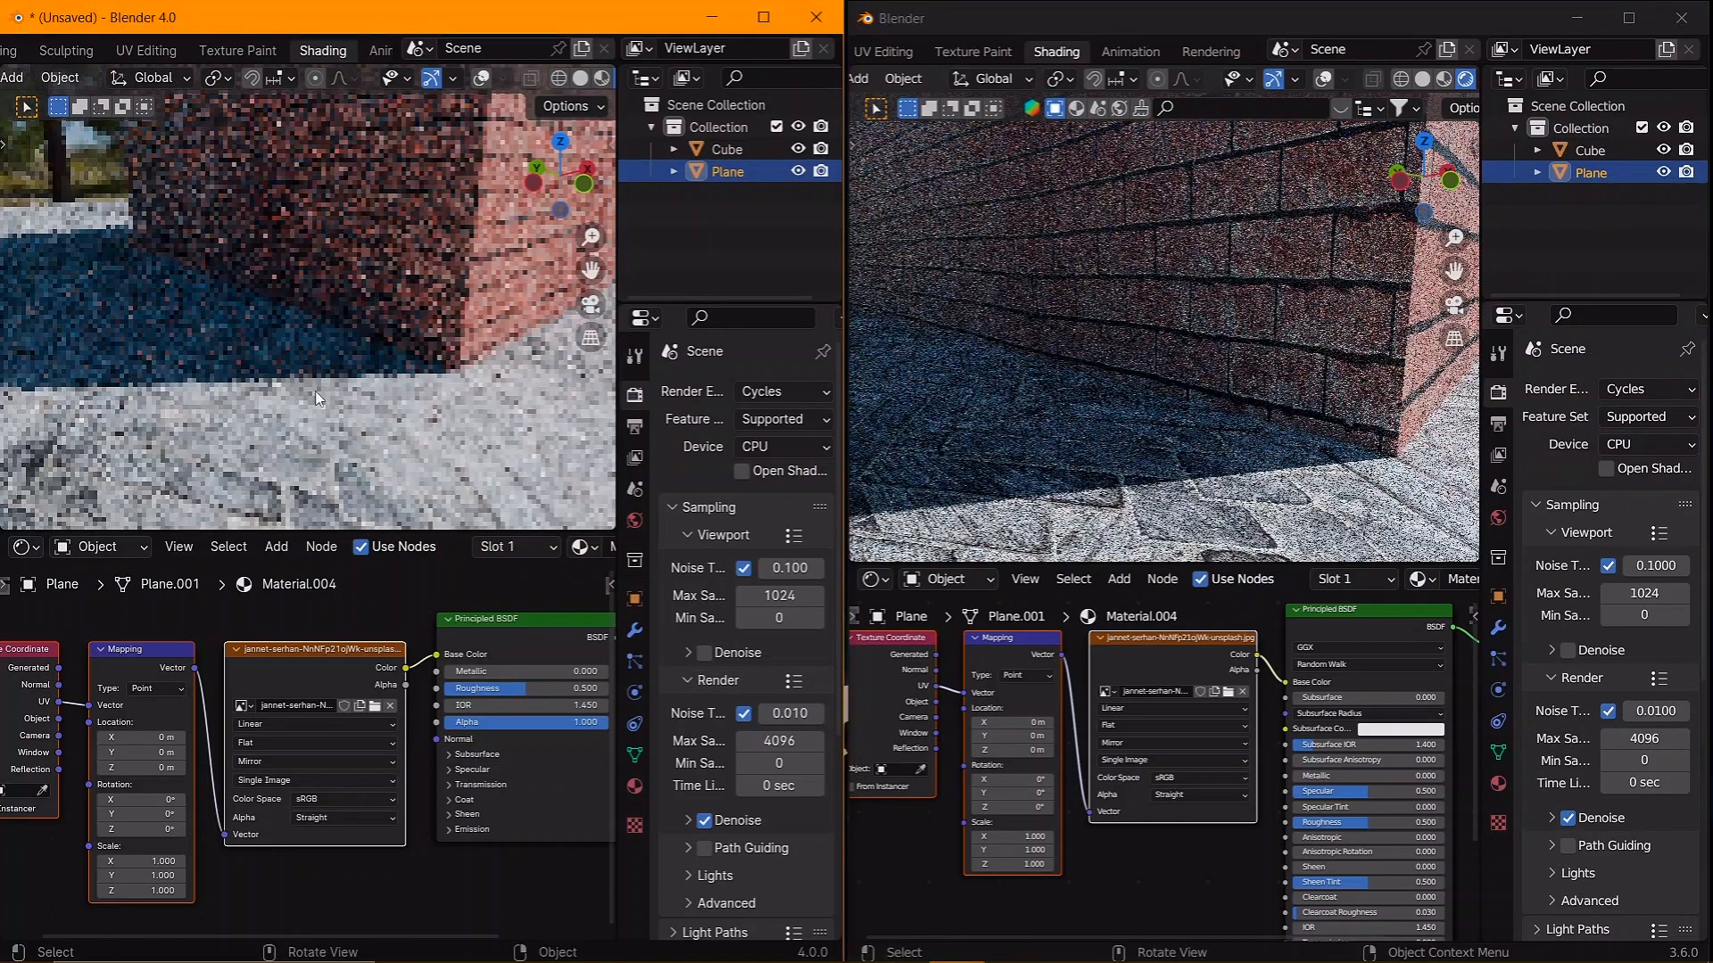
{"action": "scroll", "coordinate": [361, 373], "scroll_direction": "up", "scroll_amount": 6}
{"action": "middle_click_drag", "start_coordinate": [360, 373], "coordinate": [227, 312], "text": "shift"}
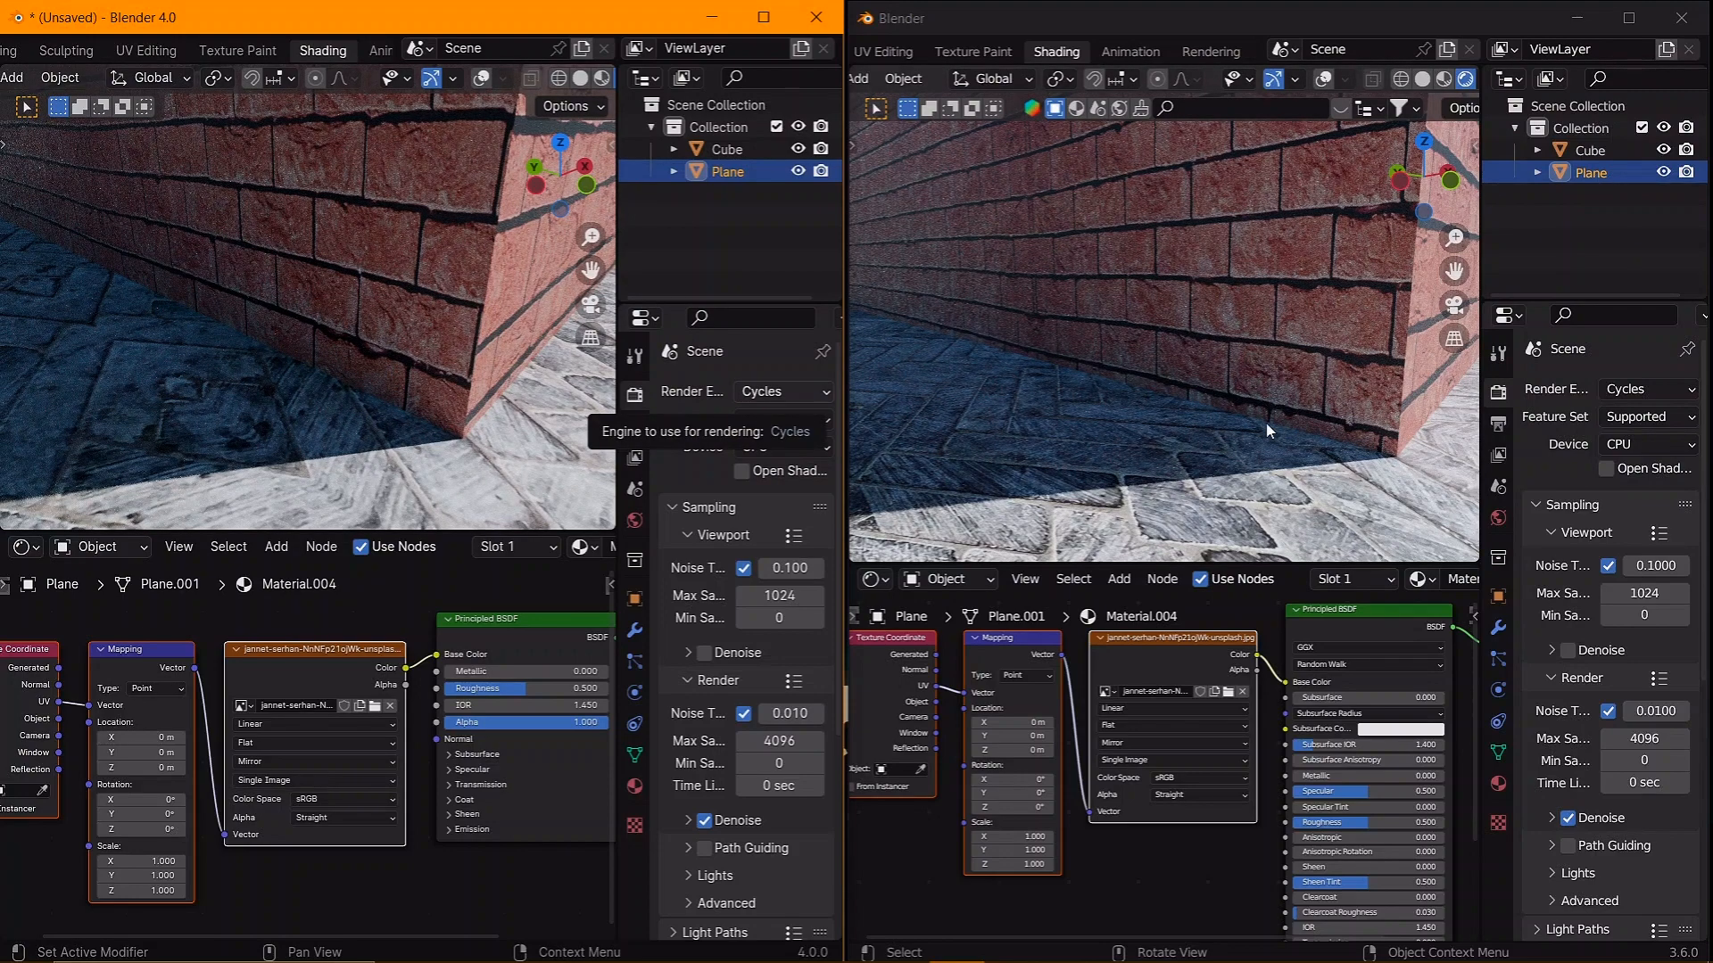
{"action": "scroll", "coordinate": [377, 420], "scroll_direction": "down", "scroll_amount": 4}
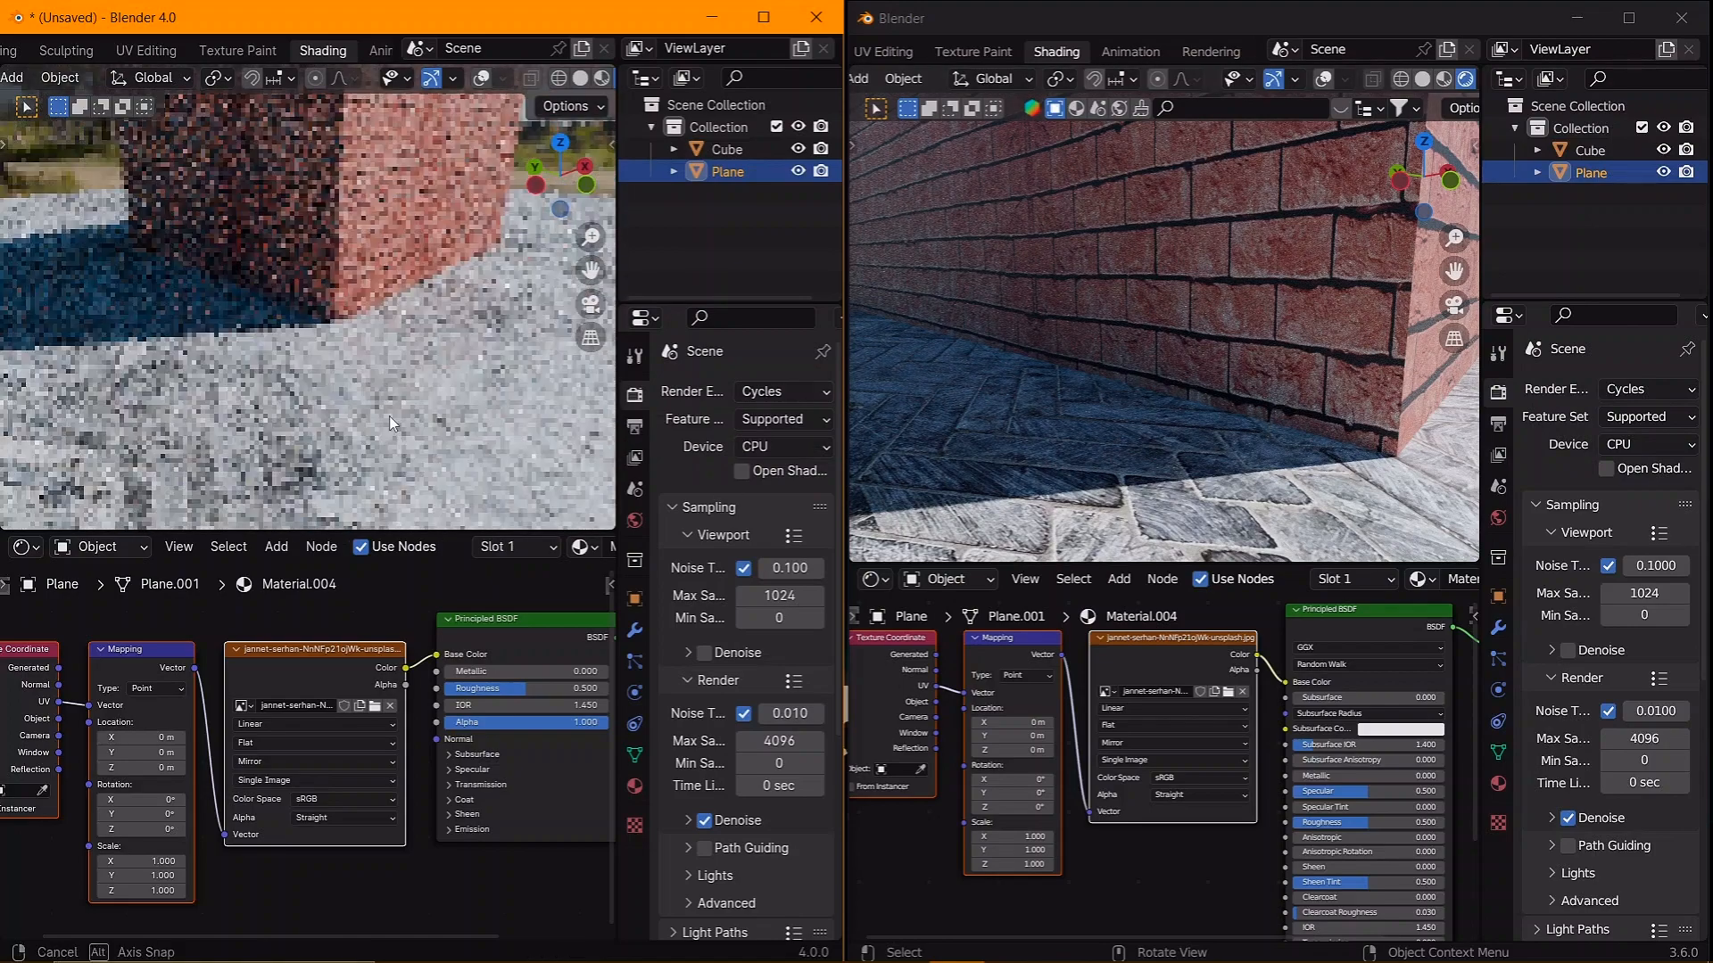
{"action": "mouse_move", "coordinate": [389, 416]}
{"action": "middle_mouse_down"}
{"action": "mouse_move", "coordinate": [362, 436]}
{"action": "mouse_move", "coordinate": [361, 410]}
{"action": "middle_mouse_up"}
{"action": "scroll", "coordinate": [361, 411], "scroll_direction": "up", "scroll_amount": 3}
{"action": "scroll", "coordinate": [1235, 378], "scroll_direction": "down", "scroll_amount": 5}
{"action": "middle_click_drag", "start_coordinate": [1186, 308], "coordinate": [1174, 389]}
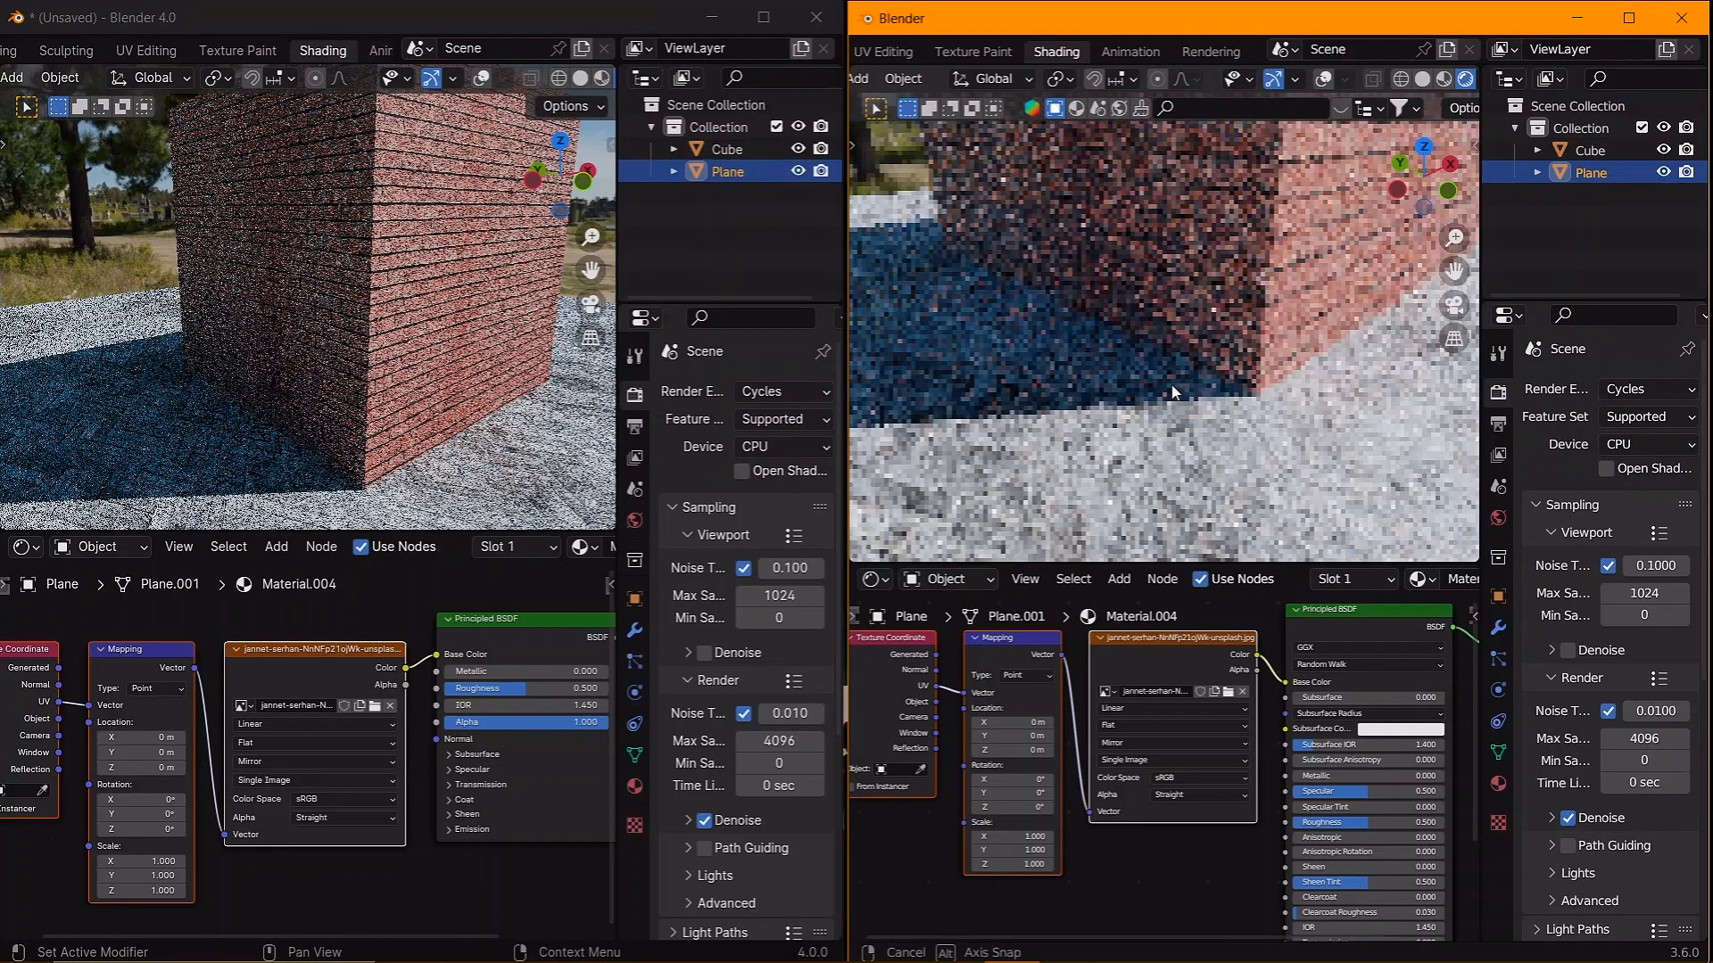
- Set the render engine back to Eevee in both Blender windows and compare the complete cubes on their planes
{"action": "left_click", "coordinate": [1657, 390]}
{"action": "left_click", "coordinate": [1648, 414]}
{"action": "left_click", "coordinate": [781, 390]}
{"action": "left_click", "coordinate": [775, 416]}
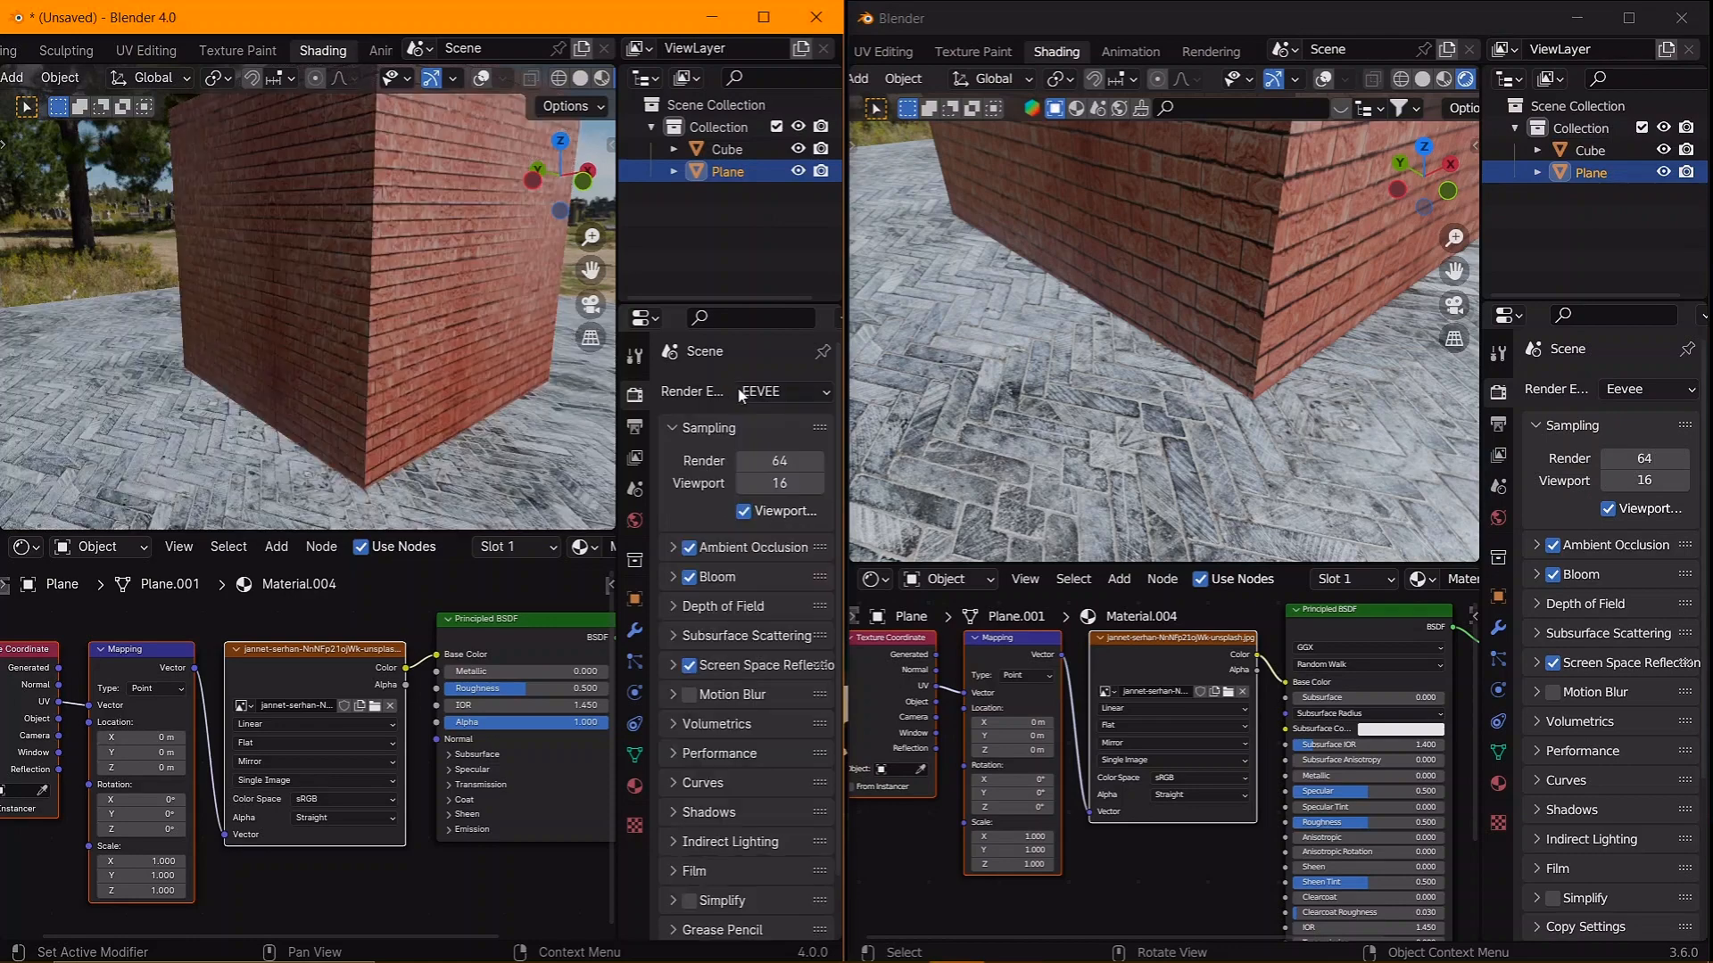
{"action": "scroll", "coordinate": [361, 323], "scroll_direction": "down", "scroll_amount": 4}
{"action": "mouse_move", "coordinate": [1177, 268]}
{"action": "middle_mouse_down"}
{"action": "mouse_move", "coordinate": [1174, 334]}
{"action": "mouse_move", "coordinate": [1208, 313]}
{"action": "mouse_move", "coordinate": [1198, 272]}
{"action": "middle_mouse_up"}
{"action": "scroll", "coordinate": [1194, 356], "scroll_direction": "down", "scroll_amount": 3}
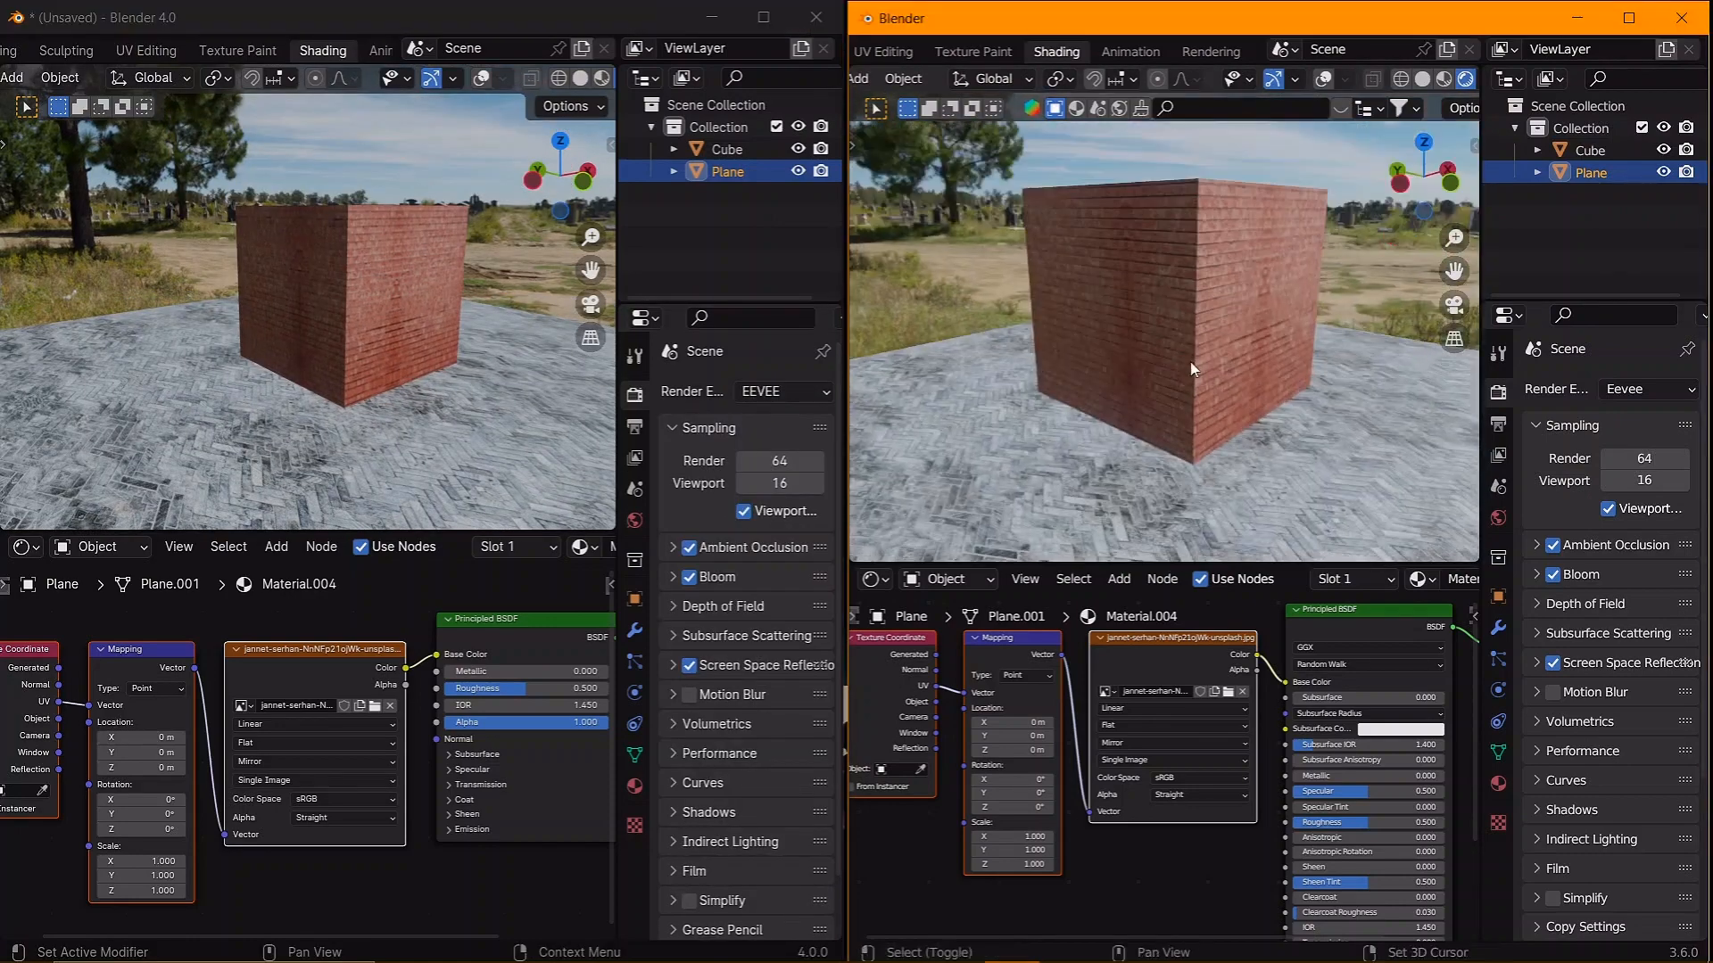
{"action": "middle_click_drag", "start_coordinate": [1193, 364], "coordinate": [1187, 385], "text": "shift"}
{"action": "scroll", "coordinate": [372, 367], "scroll_direction": "up", "scroll_amount": 2}
{"action": "middle_click_drag", "start_coordinate": [371, 367], "coordinate": [337, 360], "text": "shift"}
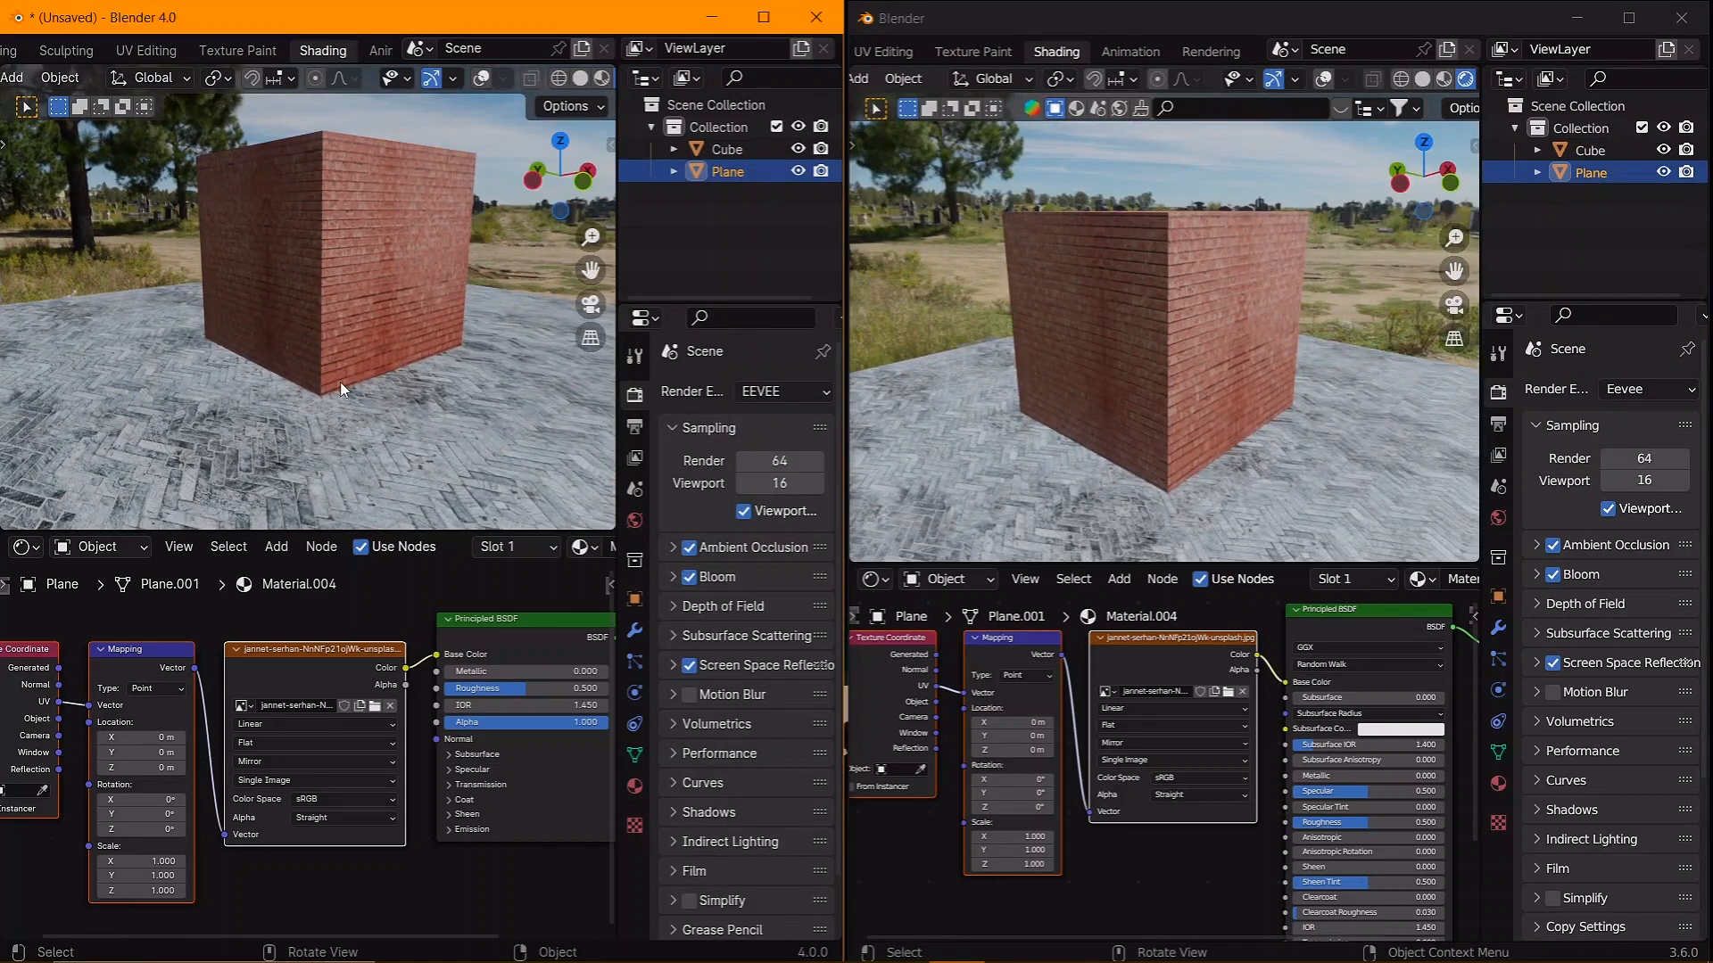
- Add an irradiance volume light probe in Blender 4.0, show the viewport overlays and scale the probe up around the cube and plane
{"action": "scroll", "coordinate": [340, 382], "scroll_direction": "down", "scroll_amount": 3}
{"action": "key", "text": "shift+a"}
{"action": "mouse_move", "coordinate": [205, 710]}
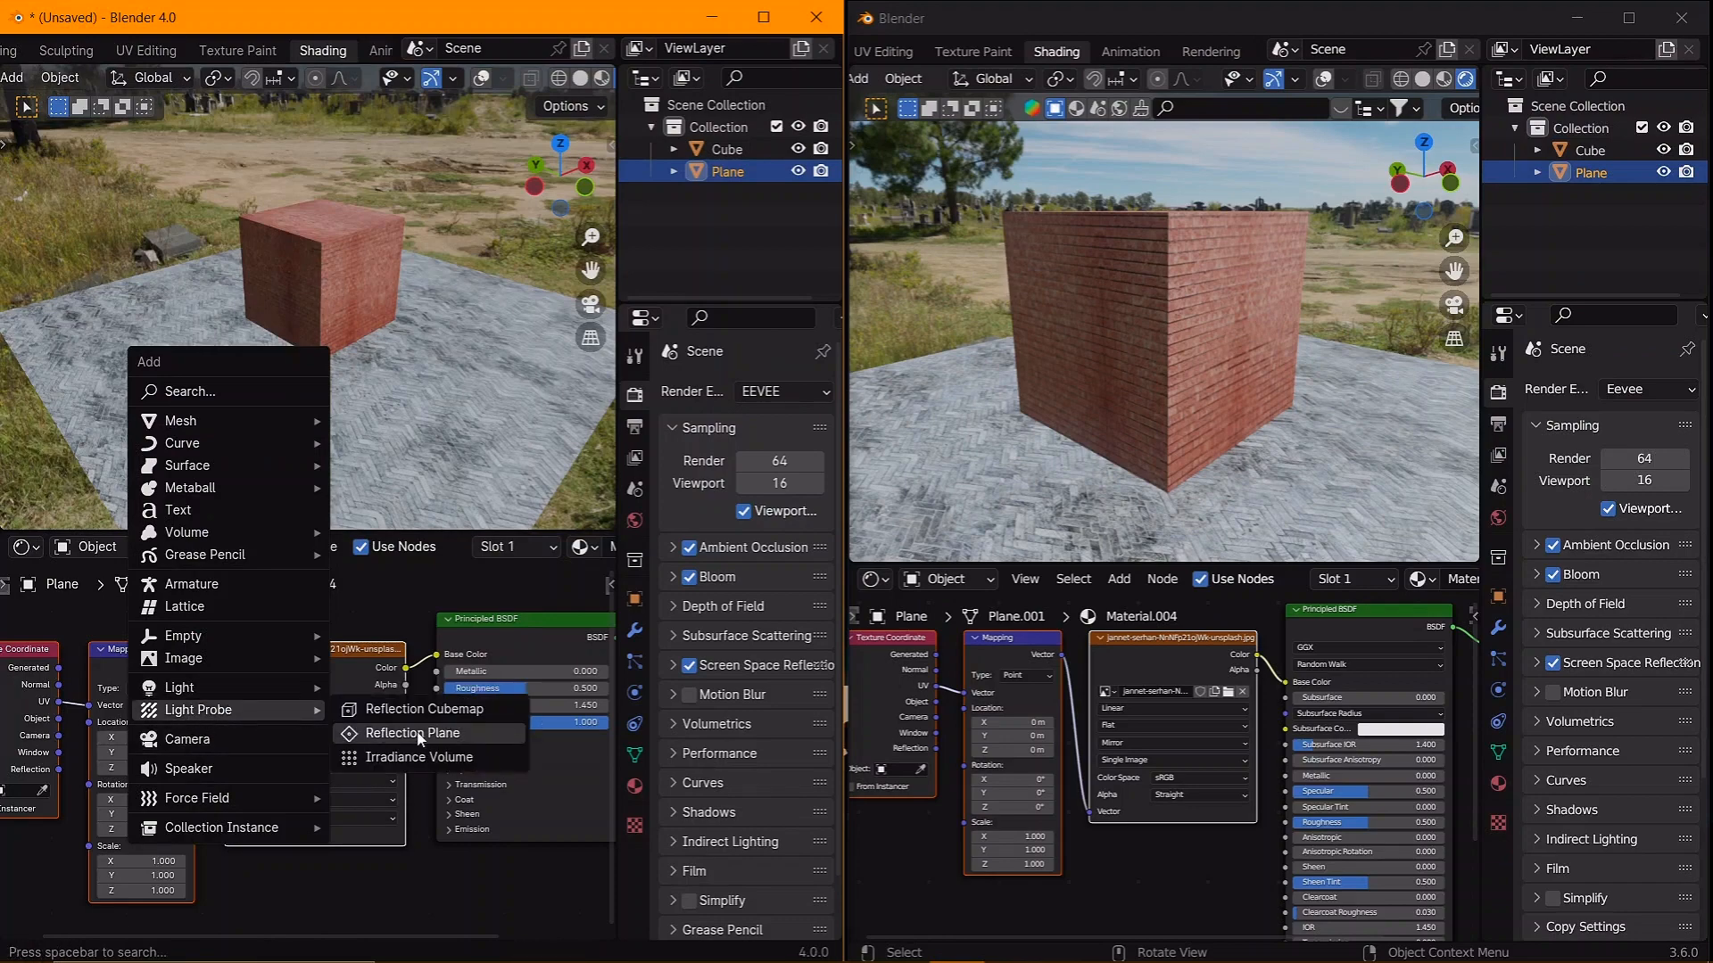
{"action": "left_click", "coordinate": [419, 756]}
{"action": "left_click", "coordinate": [482, 78]}
{"action": "middle_click_drag", "start_coordinate": [344, 314], "coordinate": [407, 330]}
{"action": "key", "text": "s"}
{"action": "left_click", "coordinate": [459, 332]}
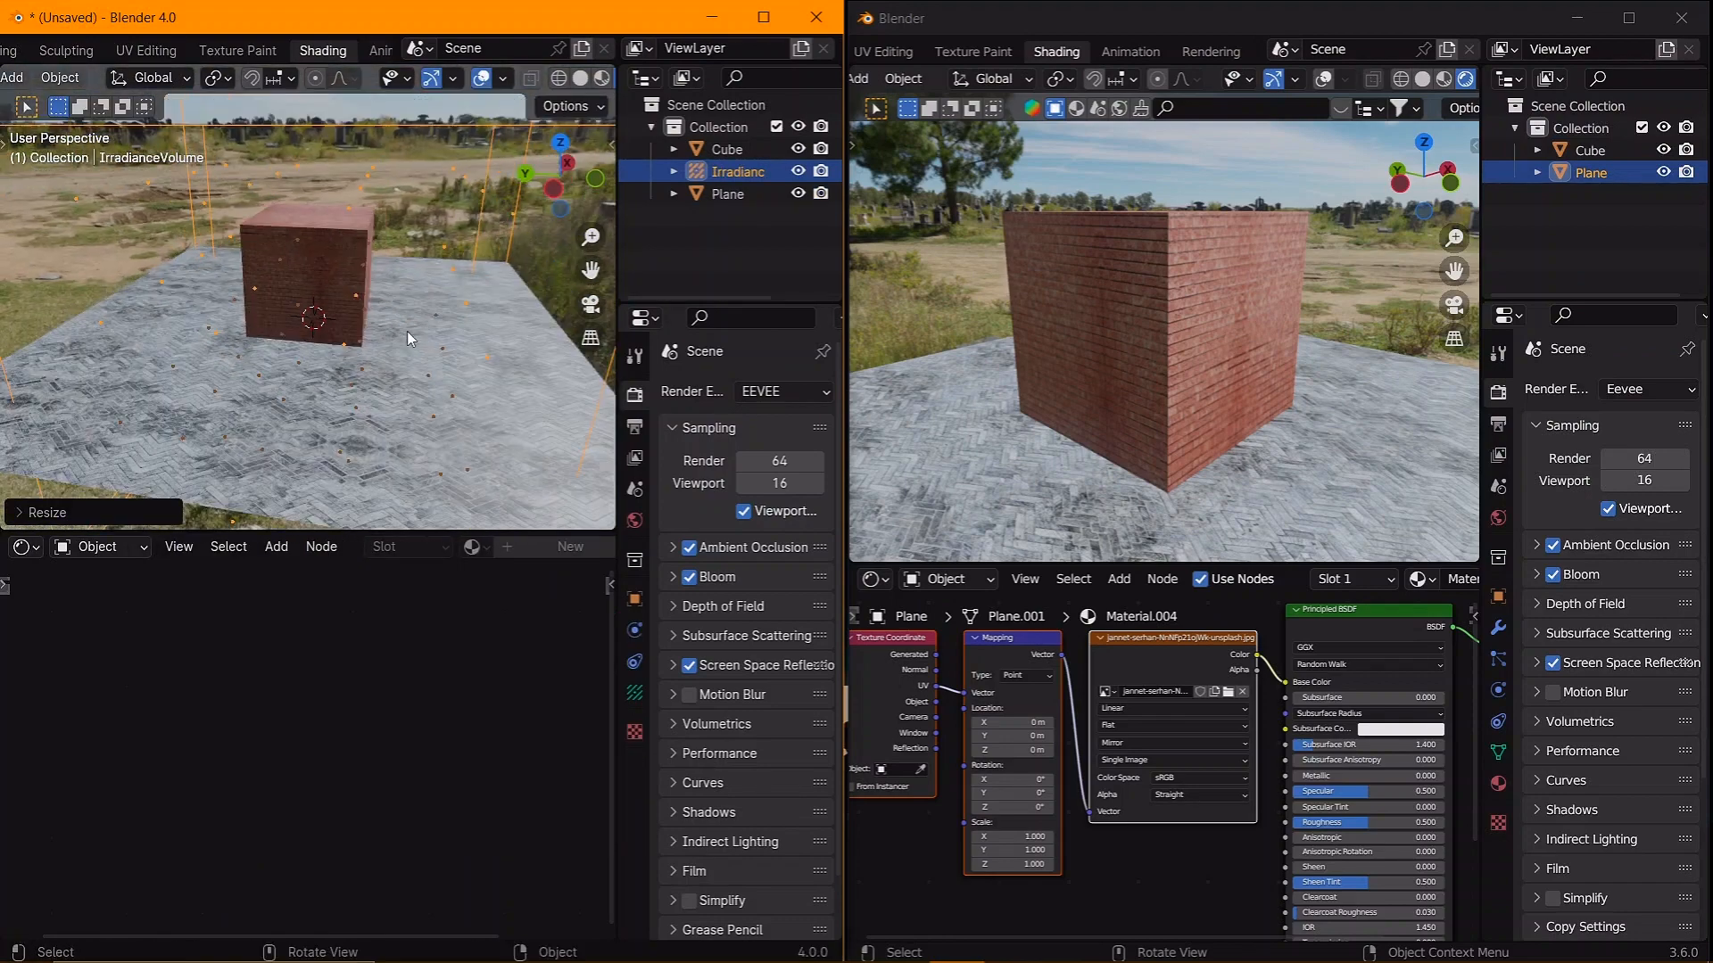
- Raise the Blender 4.0 irradiance volume along Z in front view and adjust its height by scaling along Z
{"action": "key", "text": "KP_1"}
{"action": "key", "text": "g"}
{"action": "key", "text": "z"}
{"action": "left_click", "coordinate": [430, 304]}
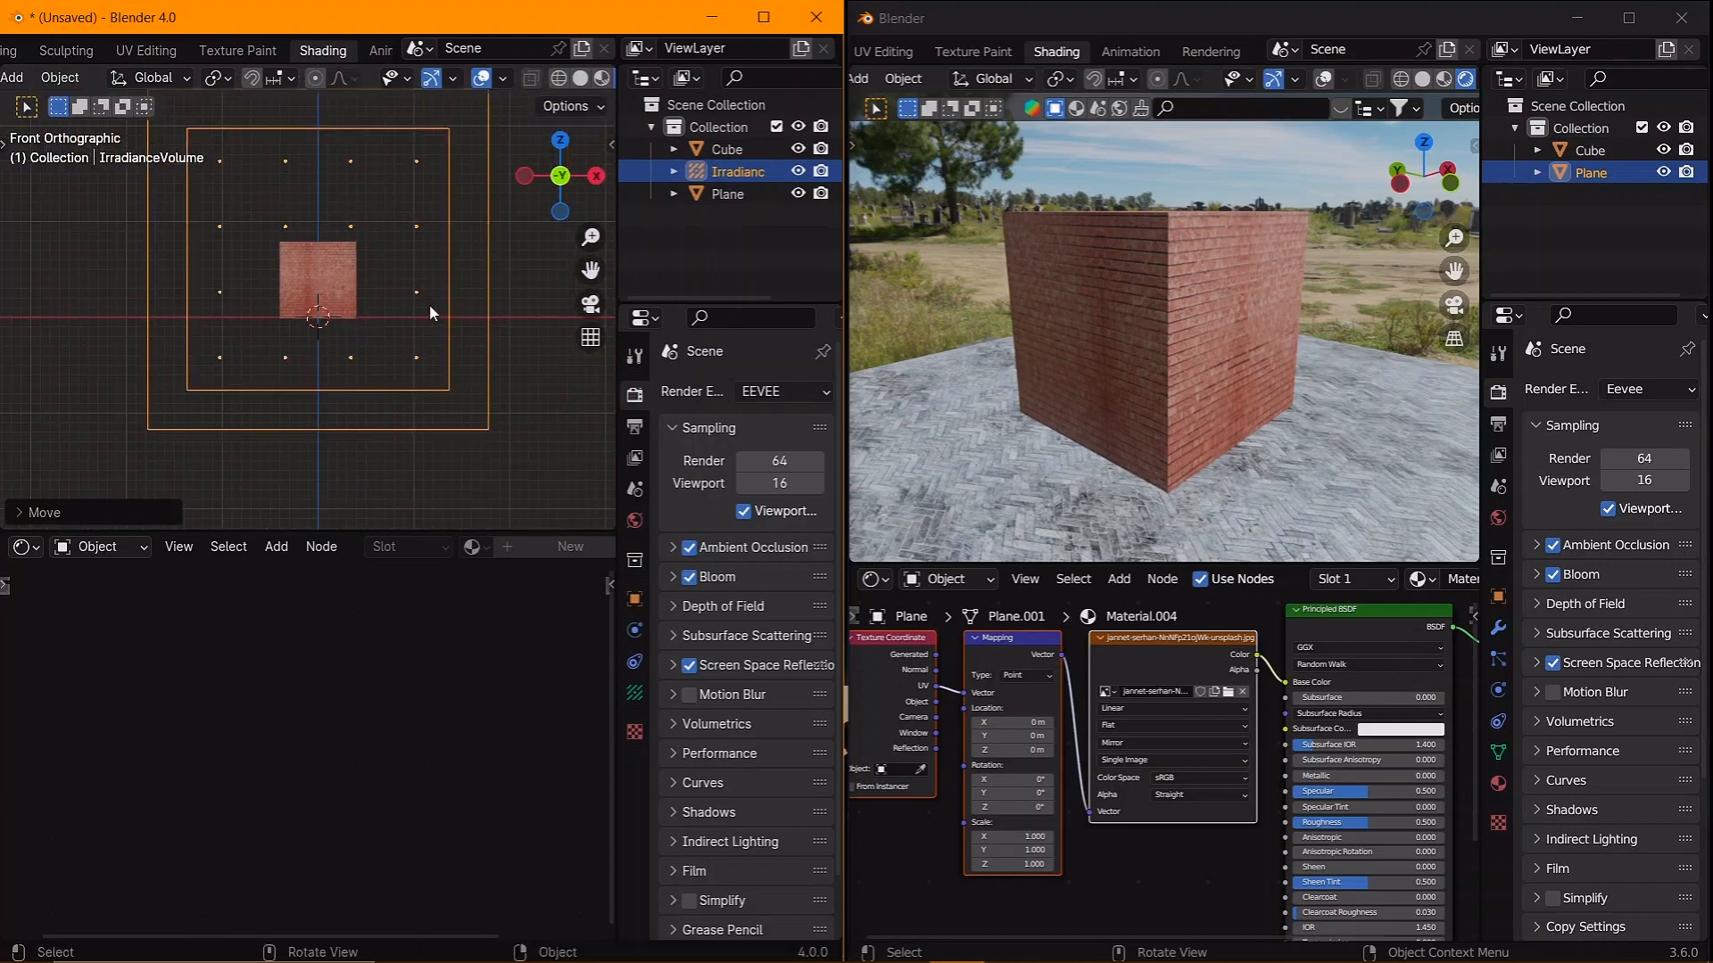
{"action": "key", "text": "s"}
{"action": "key", "text": "z"}
{"action": "left_click", "coordinate": [292, 267]}
{"action": "middle_click_drag", "start_coordinate": [292, 268], "coordinate": [303, 362]}
- Add an irradiance volume light probe in the Blender 3.6 scene and scale it by 9 in front view
{"action": "scroll", "coordinate": [1073, 395], "scroll_direction": "down", "scroll_amount": 2}
{"action": "key", "text": "shift+a"}
{"action": "mouse_move", "coordinate": [1071, 685]}
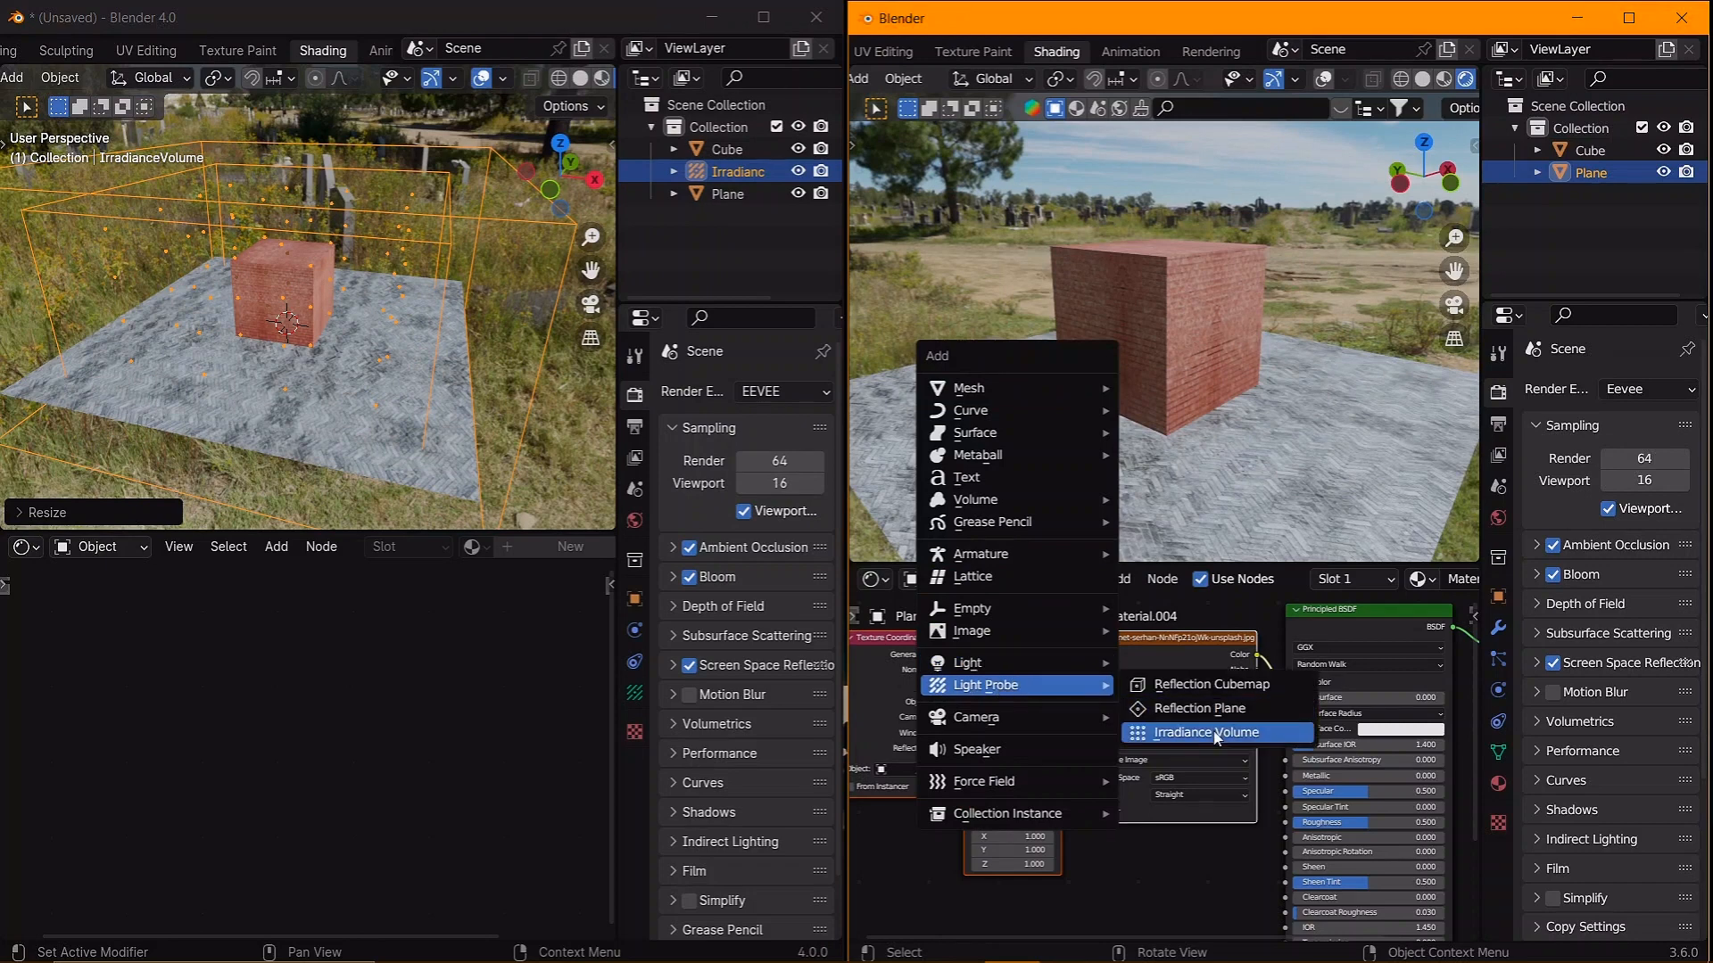
{"action": "left_click", "coordinate": [1186, 734]}
{"action": "key", "text": "KP_1"}
{"action": "key", "text": "s"}
{"action": "key", "text": "9"}
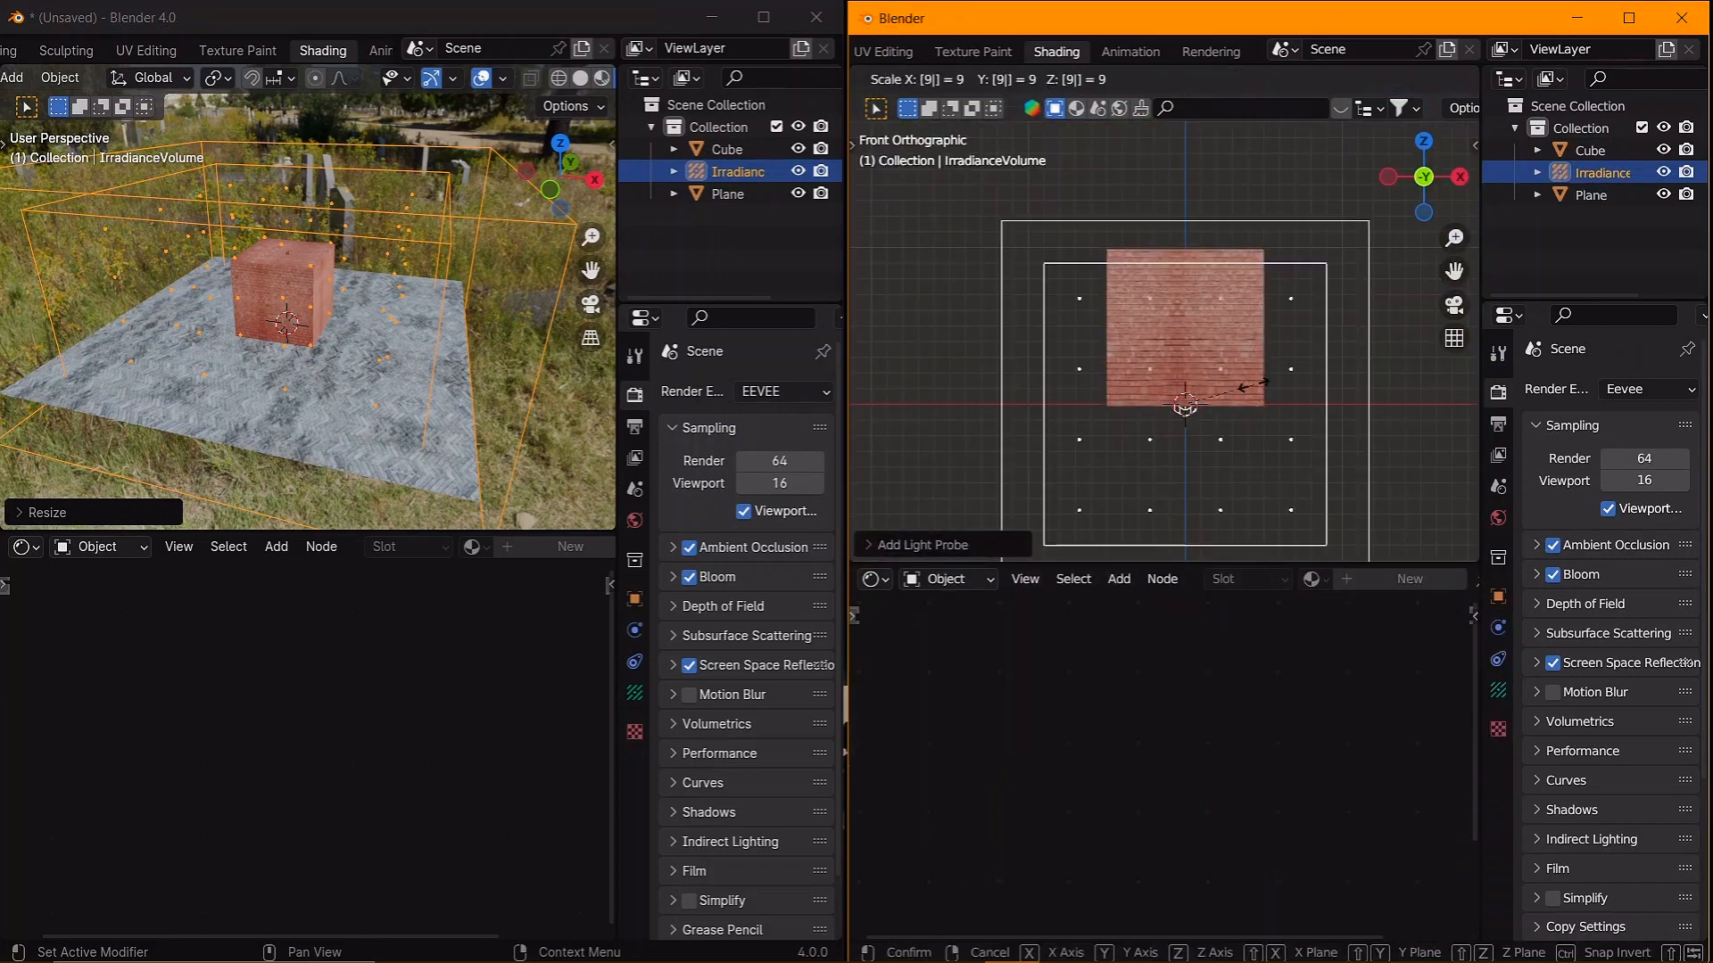
{"action": "left_click", "coordinate": [1251, 391]}
- Raise the Blender 3.6 irradiance volume and flatten it along Z so that it encloses the brick cube
{"action": "key", "text": "g"}
{"action": "key", "text": "z"}
{"action": "left_click", "coordinate": [1389, 426]}
{"action": "key", "text": "s"}
{"action": "key", "text": "z"}
{"action": "left_click", "coordinate": [1308, 393]}
{"action": "key", "text": "s"}
{"action": "key", "text": "z"}
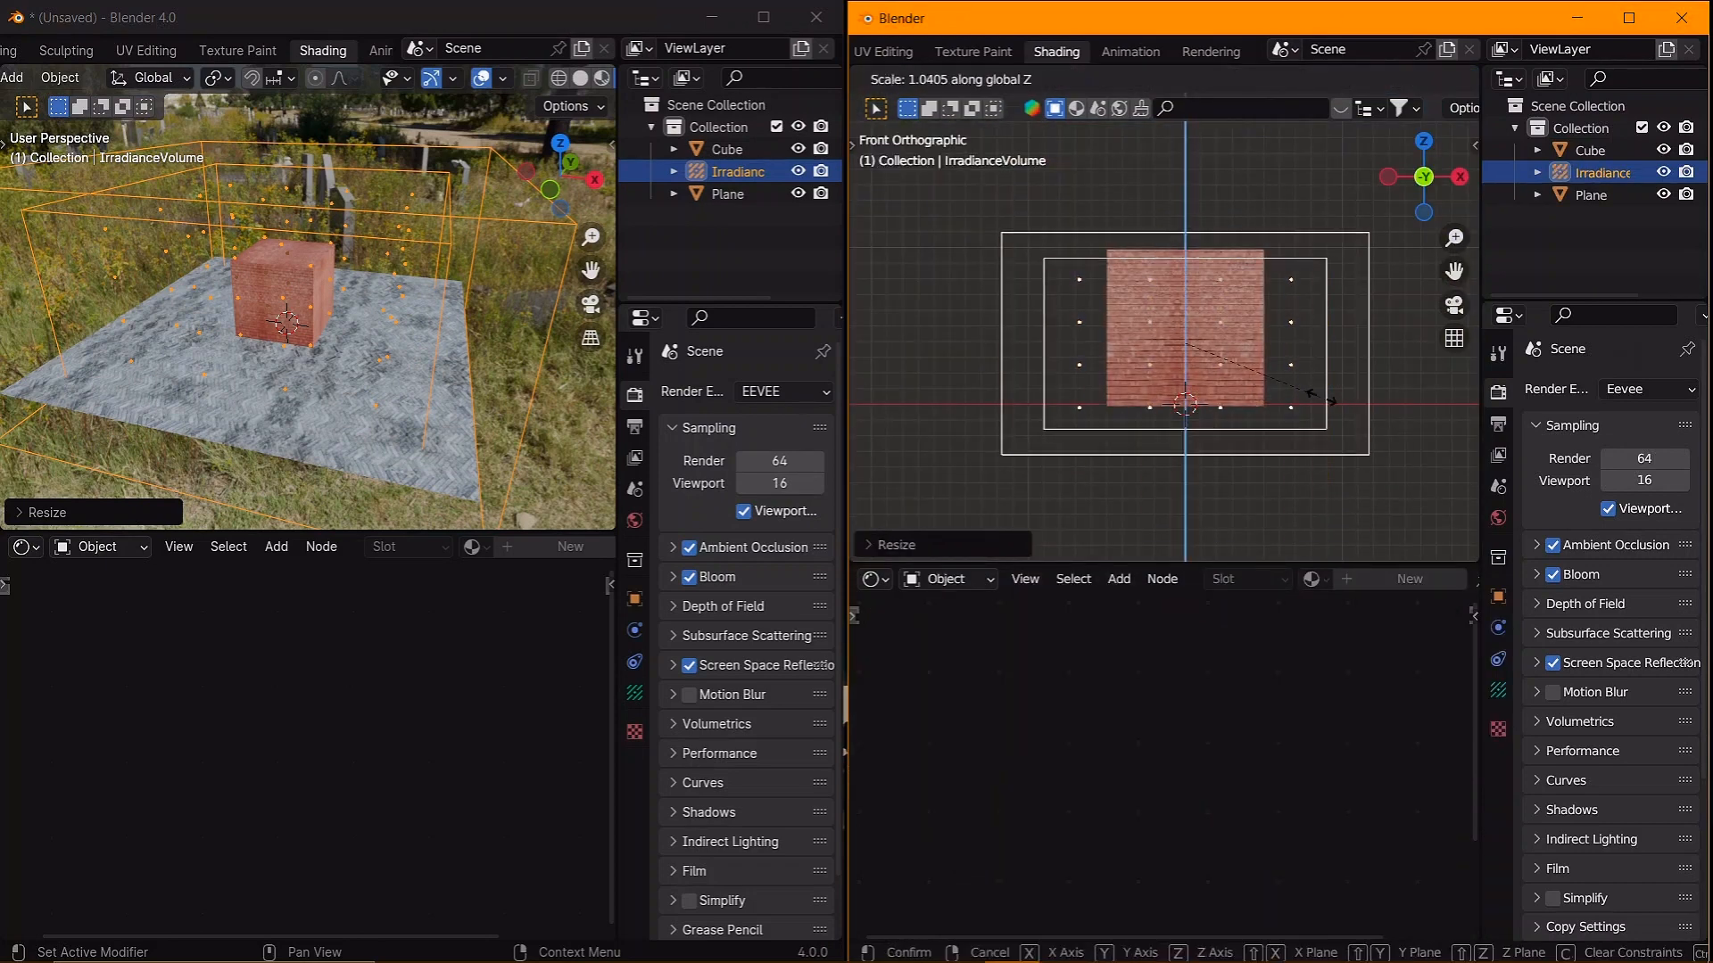
{"action": "left_click", "coordinate": [1328, 397]}
{"action": "key", "text": "g"}
{"action": "left_click", "coordinate": [1331, 380]}
- Enlarge the Blender 3.6 irradiance volume to cover the plane and correct its height along Z
{"action": "middle_click_drag", "start_coordinate": [1237, 339], "coordinate": [1212, 381]}
{"action": "scroll", "coordinate": [1212, 382], "scroll_direction": "down", "scroll_amount": 3}
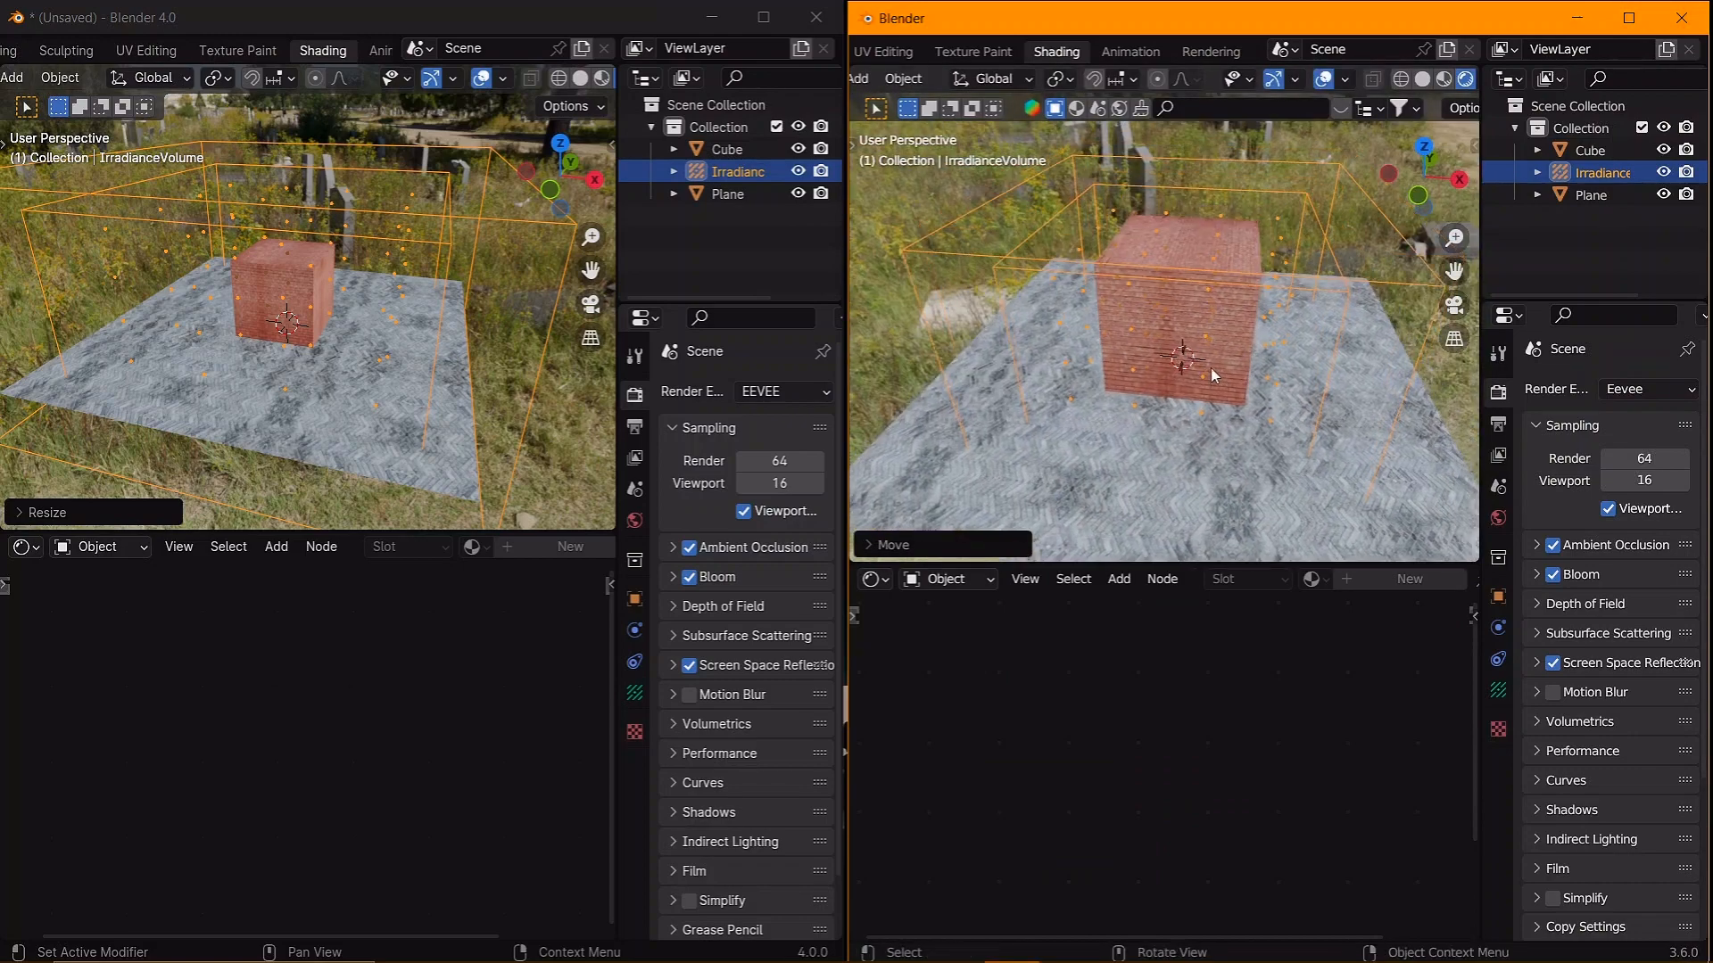
{"action": "key", "text": "s"}
{"action": "left_click", "coordinate": [1256, 360]}
{"action": "key", "text": "KP_1"}
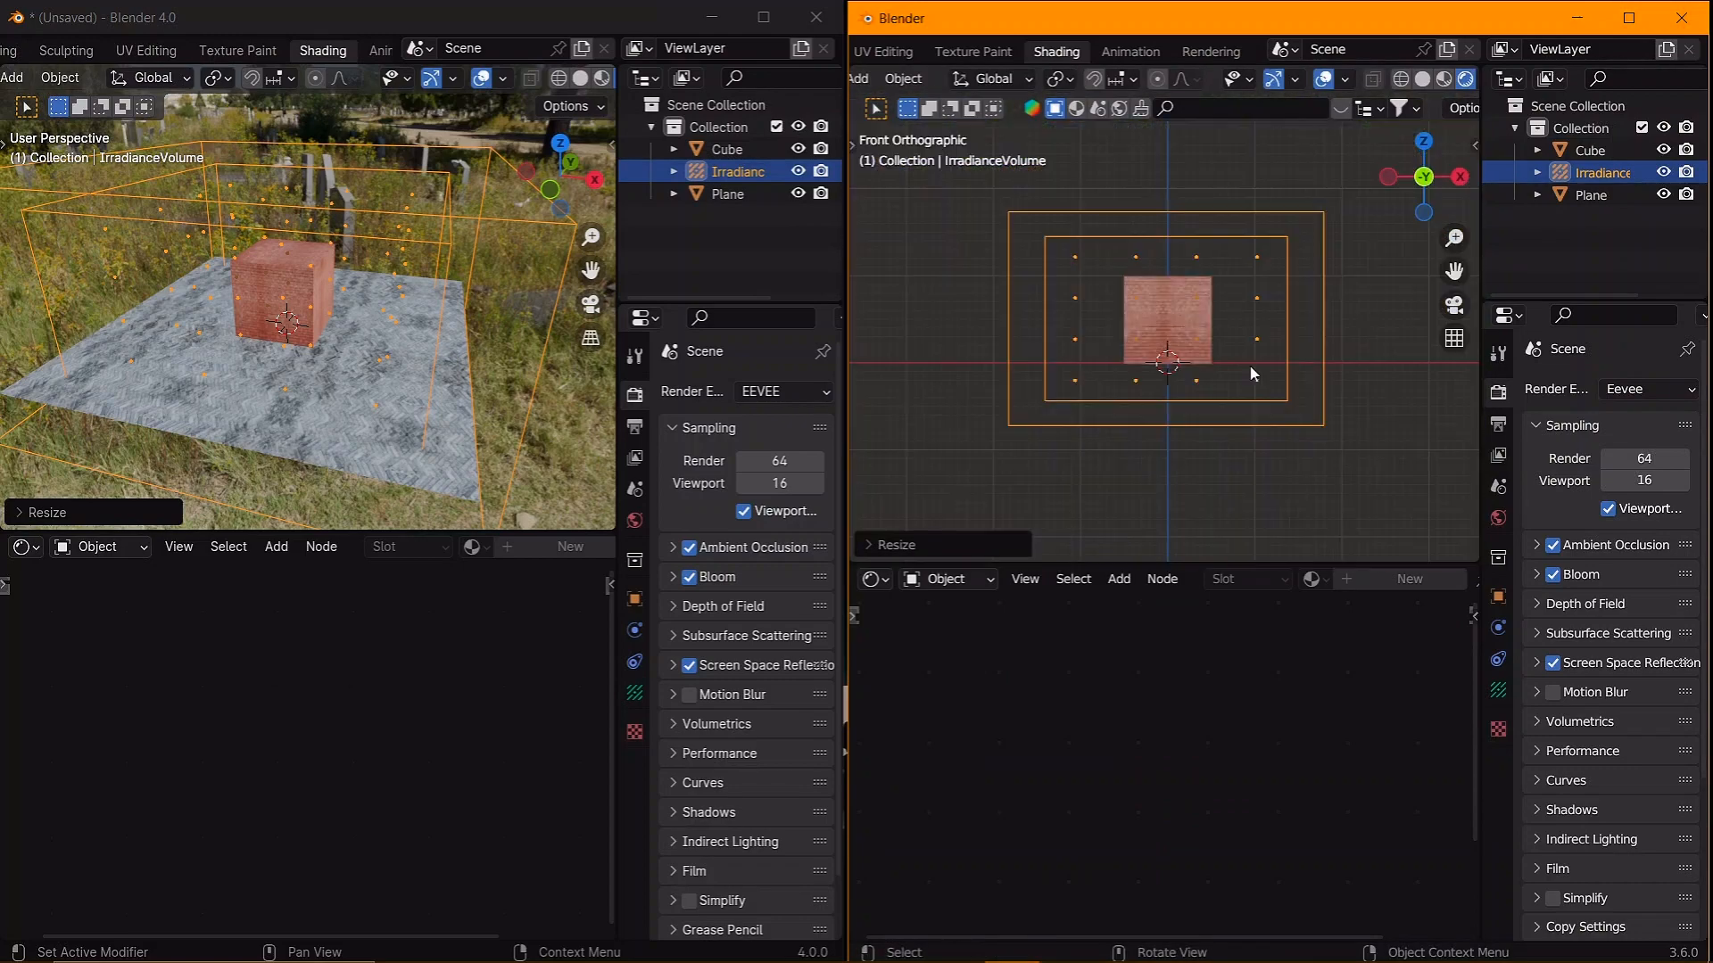
{"action": "key", "text": "g"}
{"action": "key", "text": "z"}
{"action": "left_click", "coordinate": [1246, 366]}
{"action": "middle_click_drag", "start_coordinate": [1246, 366], "coordinate": [1176, 318]}
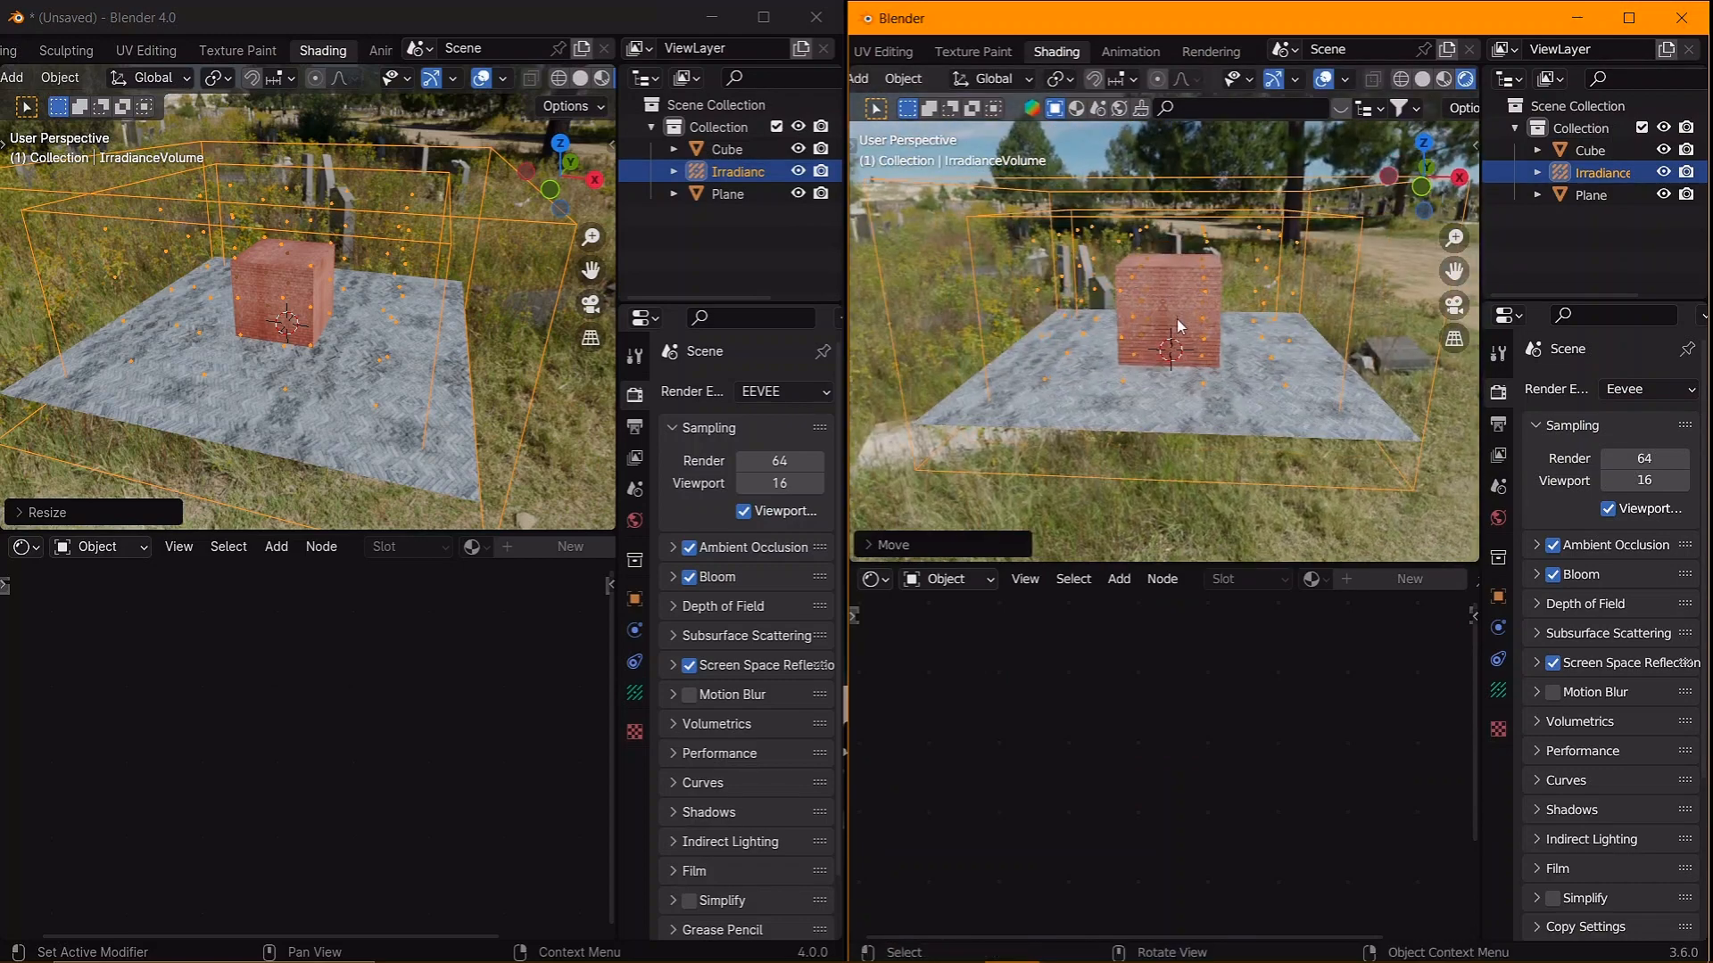
- Select the plane in Blender 4.0 and bake the scene's indirect lighting
{"action": "left_click", "coordinate": [727, 194]}
{"action": "scroll", "coordinate": [732, 712], "scroll_direction": "down", "scroll_amount": 2}
{"action": "left_click", "coordinate": [730, 779]}
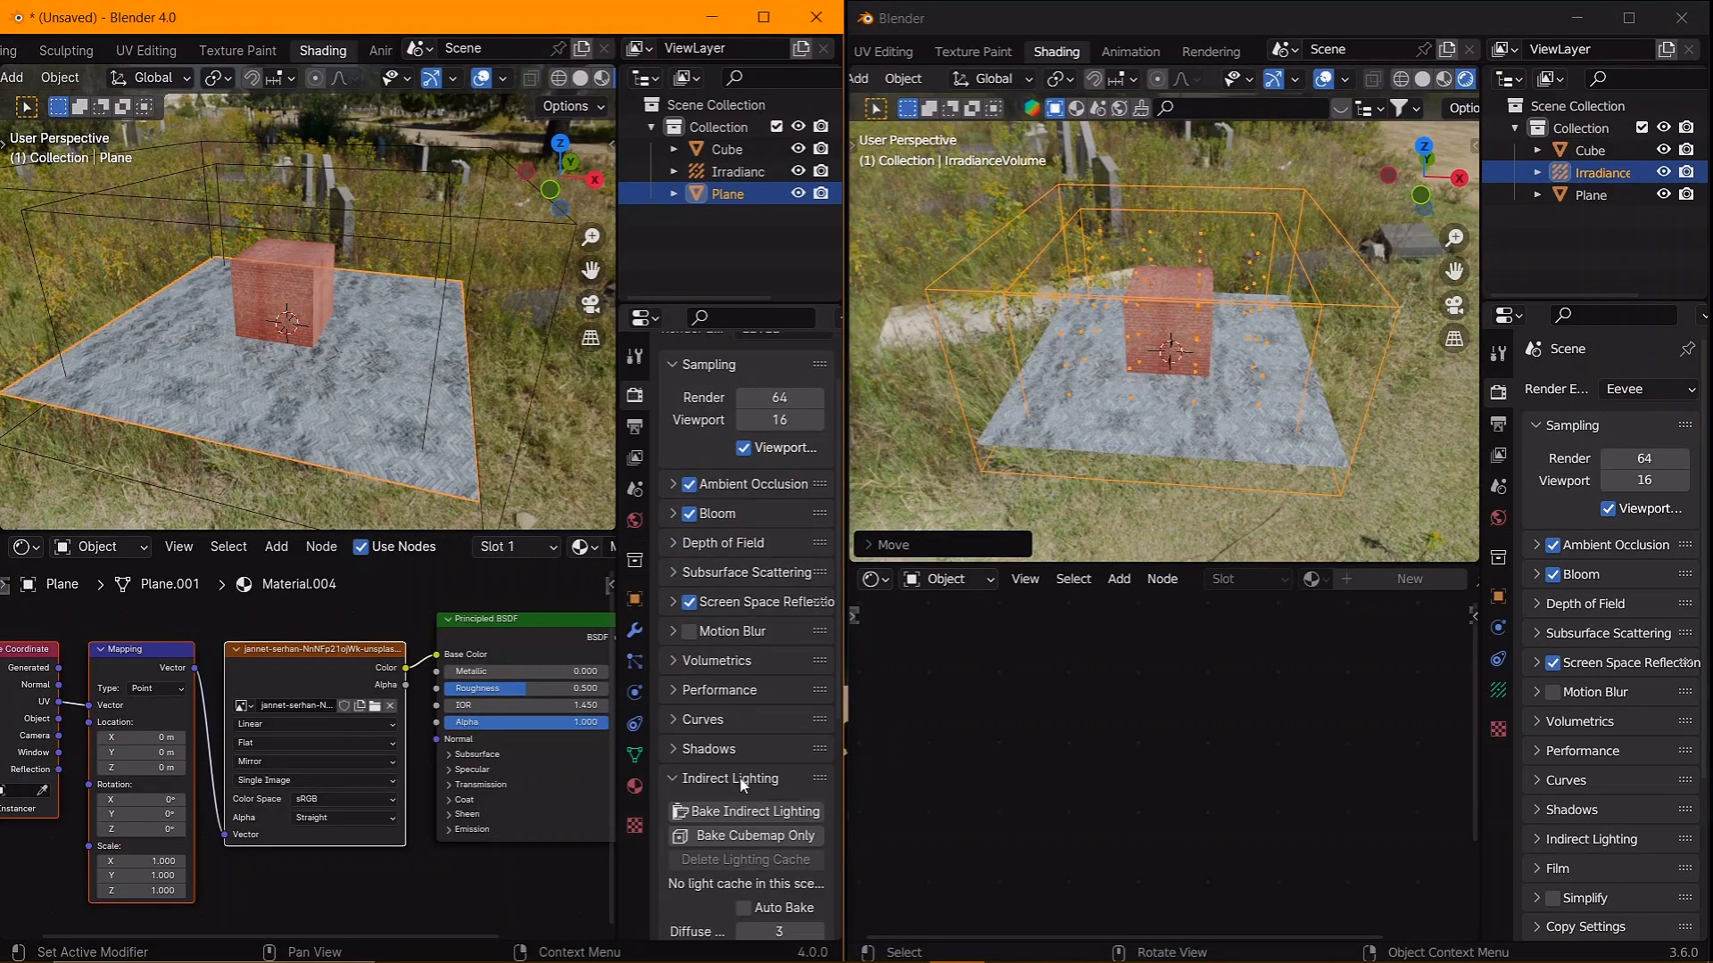
{"action": "left_click", "coordinate": [744, 819]}
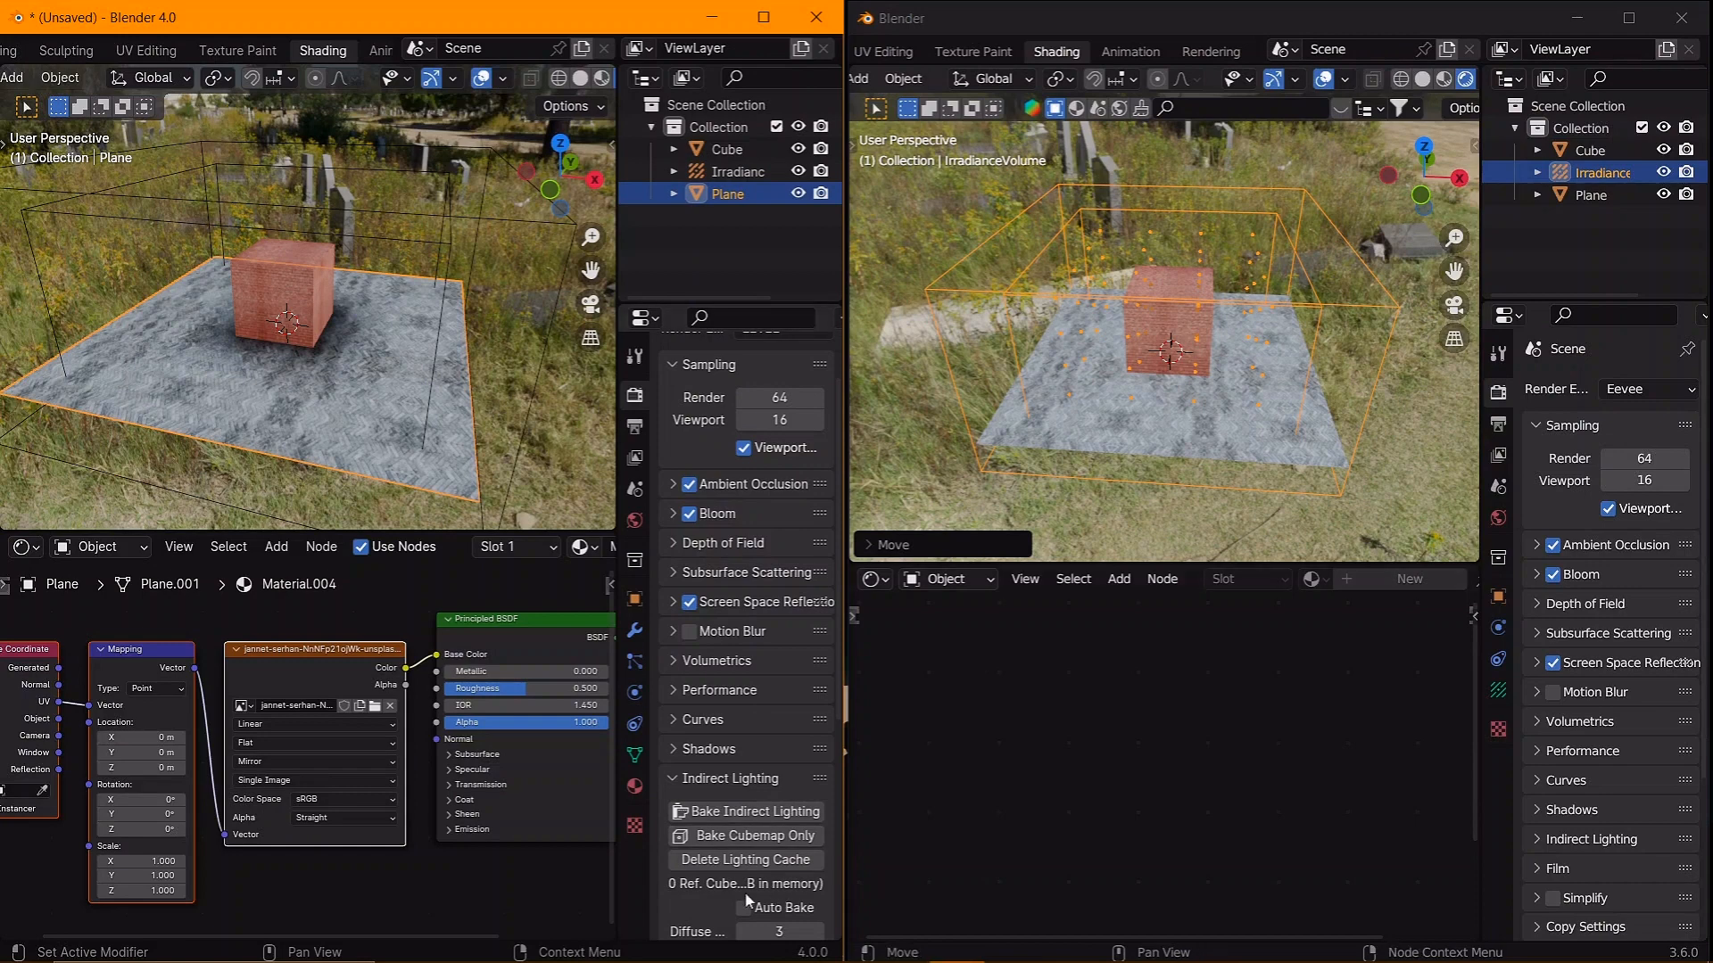
- Bake the indirect lighting of the Blender 3.6 scene
{"action": "scroll", "coordinate": [1631, 777], "scroll_direction": "down", "scroll_amount": 3}
{"action": "left_click", "coordinate": [1623, 773]}
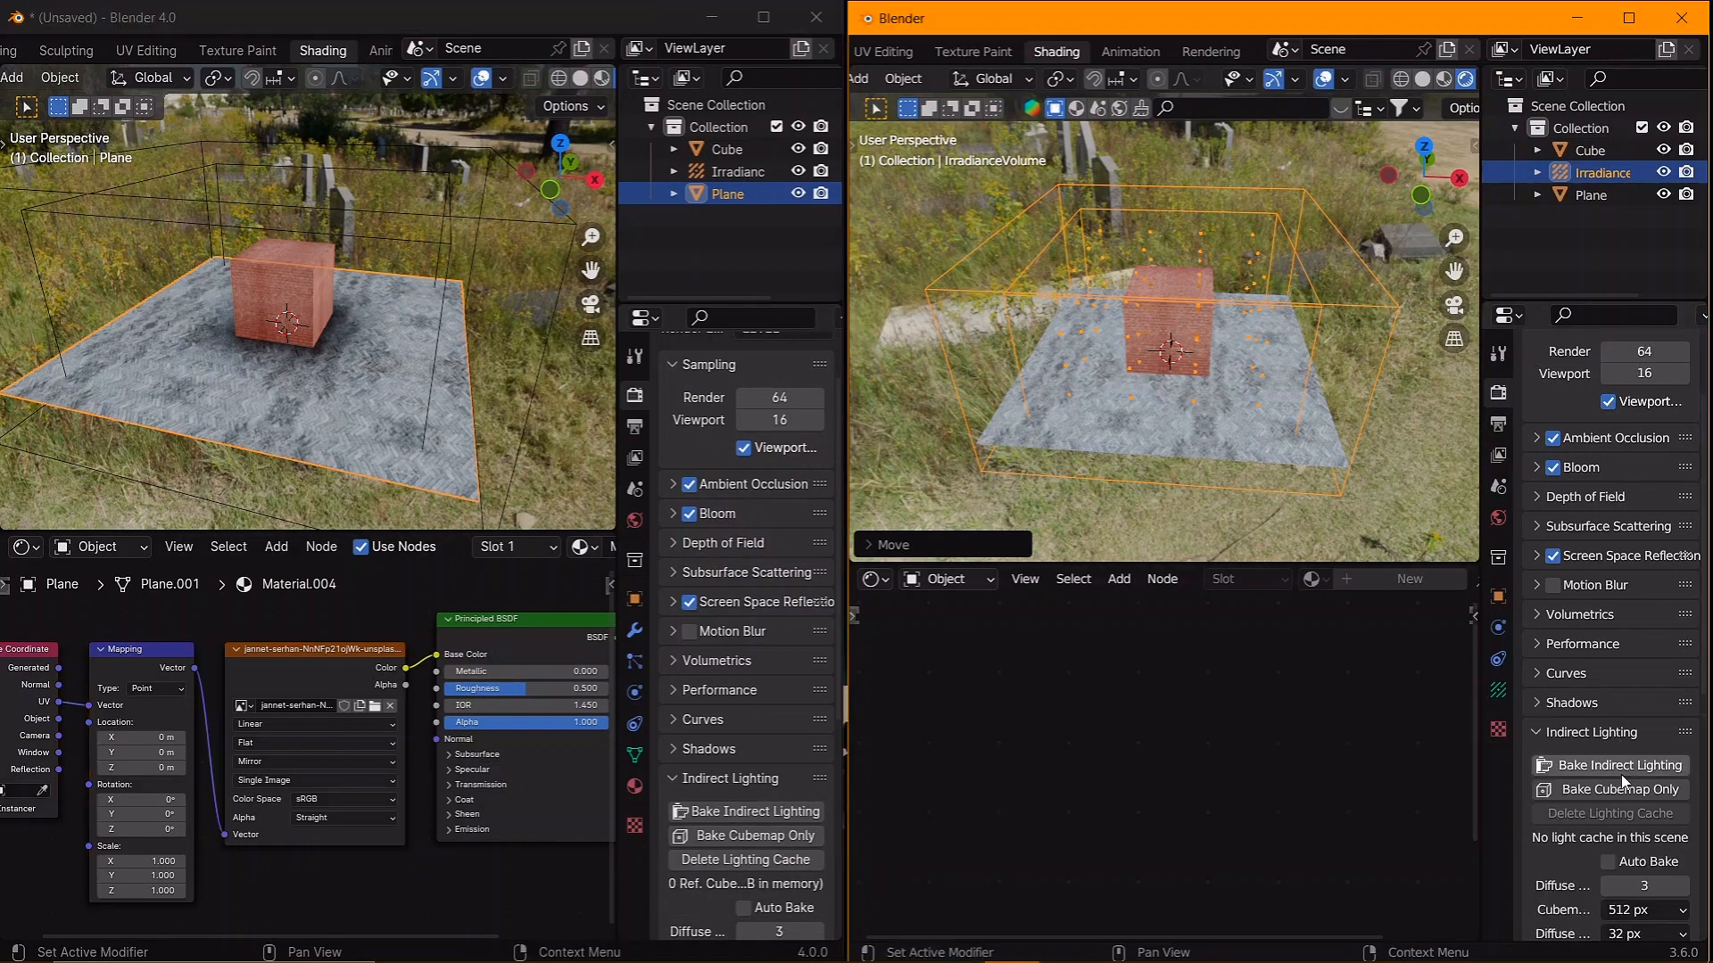
{"action": "left_click", "coordinate": [1616, 794]}
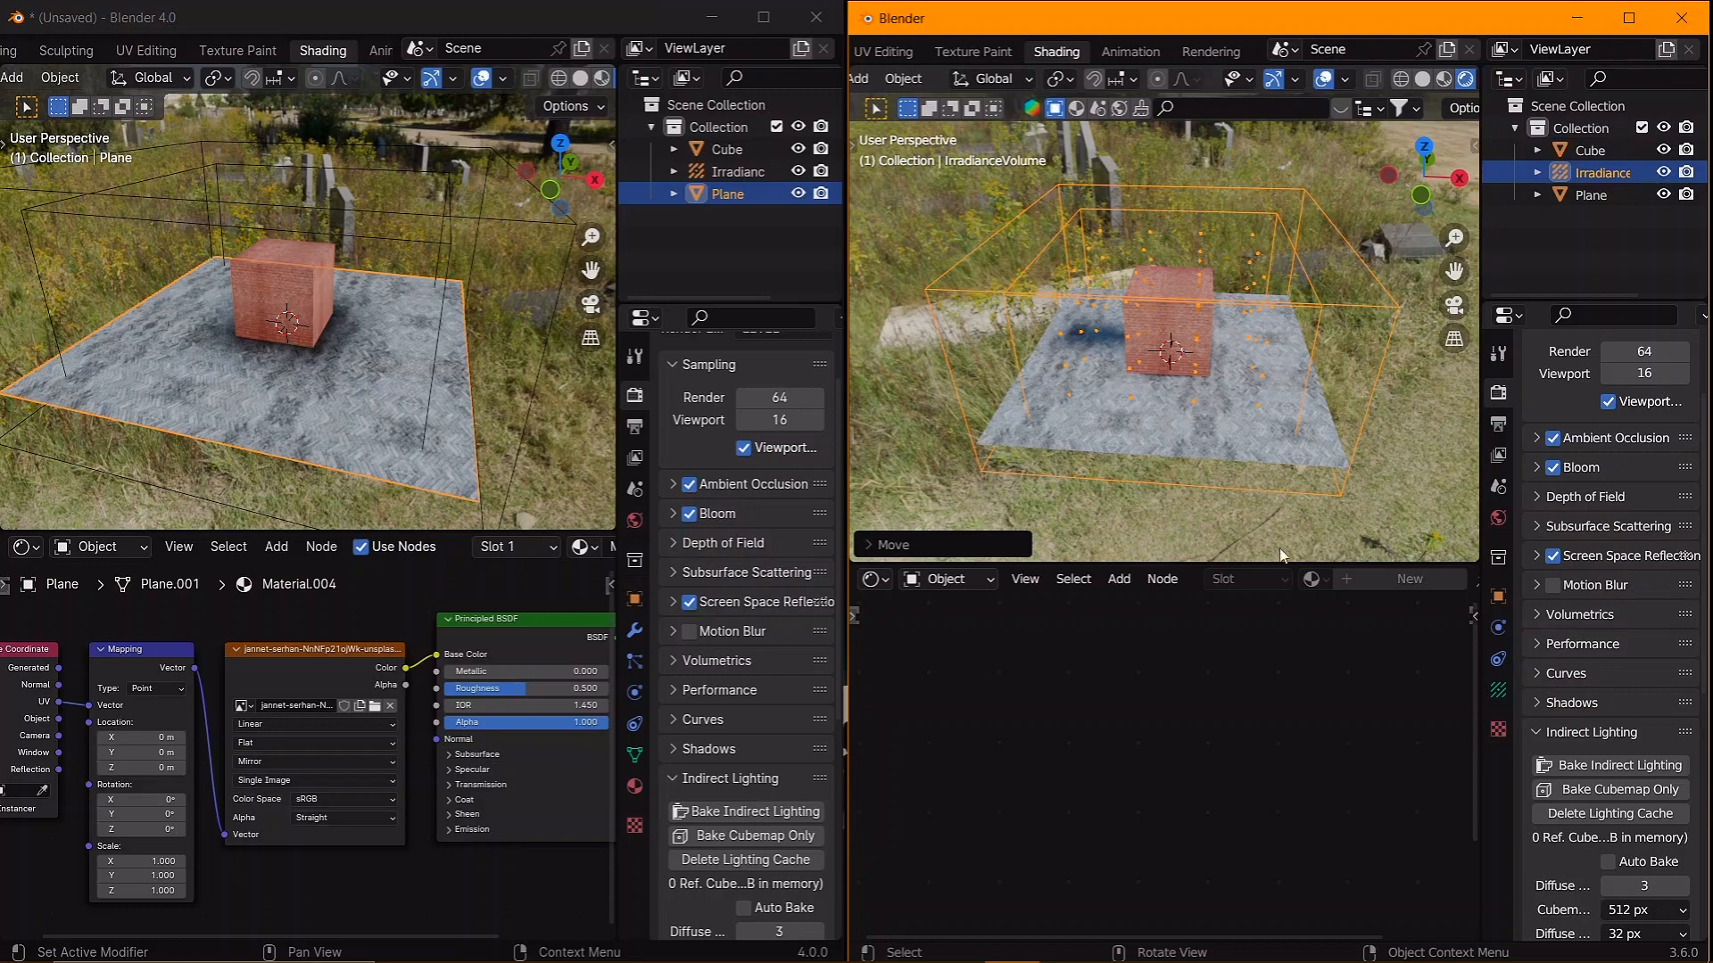
- Select the cube in Blender 3.6 and compare the baked shading around the cube bases in both versions
{"action": "left_click", "coordinate": [1174, 350]}
{"action": "scroll", "coordinate": [1176, 349], "scroll_direction": "up", "scroll_amount": 2}
{"action": "middle_click_drag", "start_coordinate": [1174, 350], "coordinate": [1249, 412]}
{"action": "scroll", "coordinate": [1231, 383], "scroll_direction": "up", "scroll_amount": 2}
{"action": "middle_click_drag", "start_coordinate": [1249, 412], "coordinate": [1115, 323], "text": "shift"}
{"action": "scroll", "coordinate": [273, 323], "scroll_direction": "up", "scroll_amount": 4}
{"action": "middle_click_drag", "start_coordinate": [273, 374], "coordinate": [453, 357], "text": "shift"}
{"action": "scroll", "coordinate": [365, 364], "scroll_direction": "up", "scroll_amount": 3}
{"action": "scroll", "coordinate": [446, 358], "scroll_direction": "up", "scroll_amount": 2}
- Try scaling the brick cube in Blender 4.0 to test the shading where its base meets the paving
{"action": "left_click", "coordinate": [429, 363]}
{"action": "scroll", "coordinate": [437, 364], "scroll_direction": "down", "scroll_amount": 3}
{"action": "key", "text": "s"}
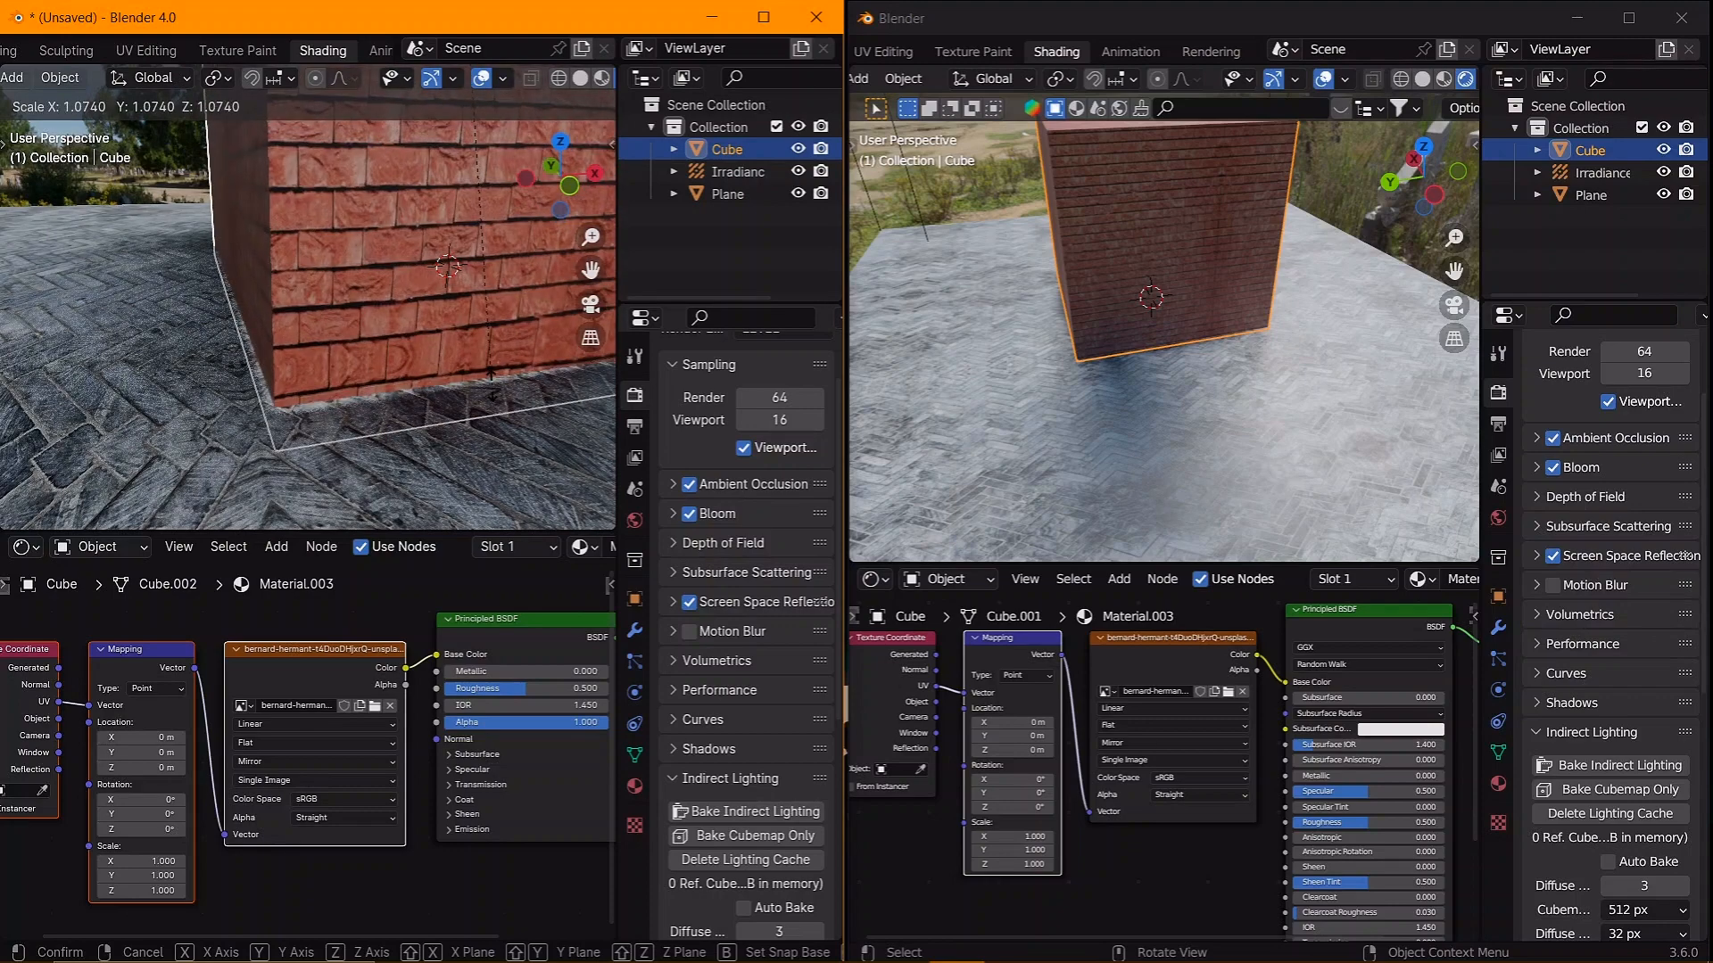
{"action": "right_click", "coordinate": [492, 386]}
{"action": "scroll", "coordinate": [486, 397], "scroll_direction": "down", "scroll_amount": 3}
{"action": "middle_click_drag", "start_coordinate": [460, 440], "coordinate": [474, 428]}
{"action": "key", "text": "s"}
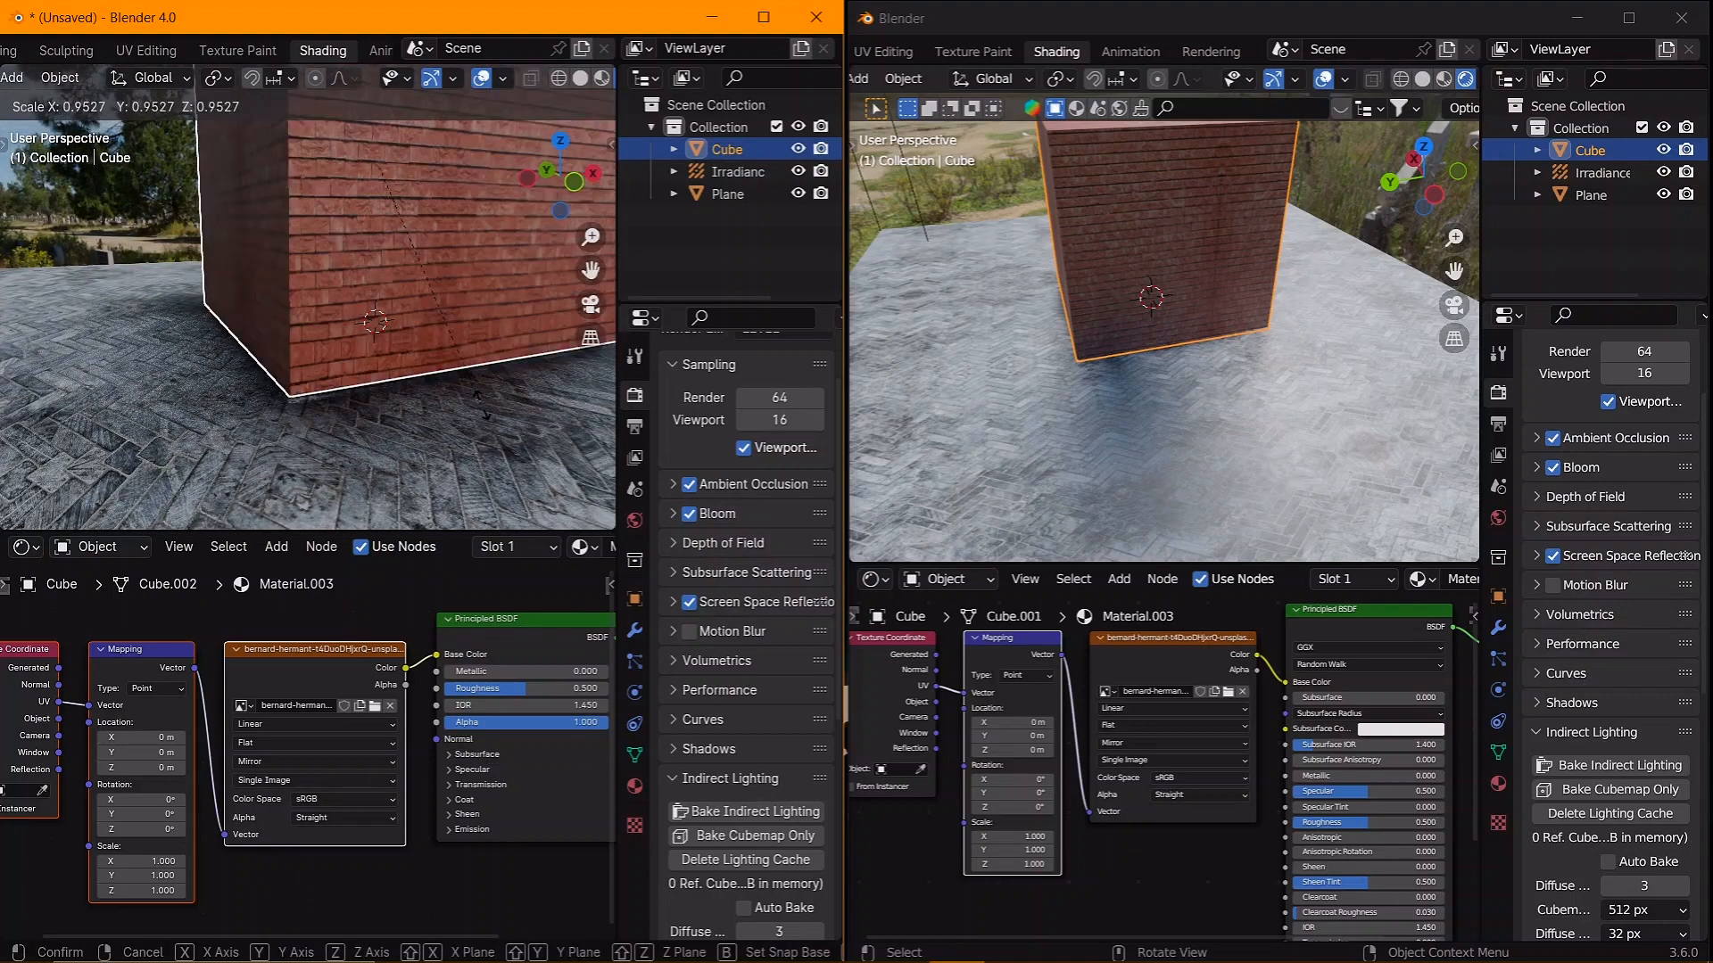
{"action": "right_click", "coordinate": [527, 453]}
{"action": "scroll", "coordinate": [522, 446], "scroll_direction": "up", "scroll_amount": 3}
{"action": "middle_click_drag", "start_coordinate": [335, 306], "coordinate": [373, 383]}
{"action": "scroll", "coordinate": [329, 323], "scroll_direction": "up", "scroll_amount": 3}
{"action": "scroll", "coordinate": [379, 401], "scroll_direction": "up", "scroll_amount": 2}
{"action": "key", "text": "s"}
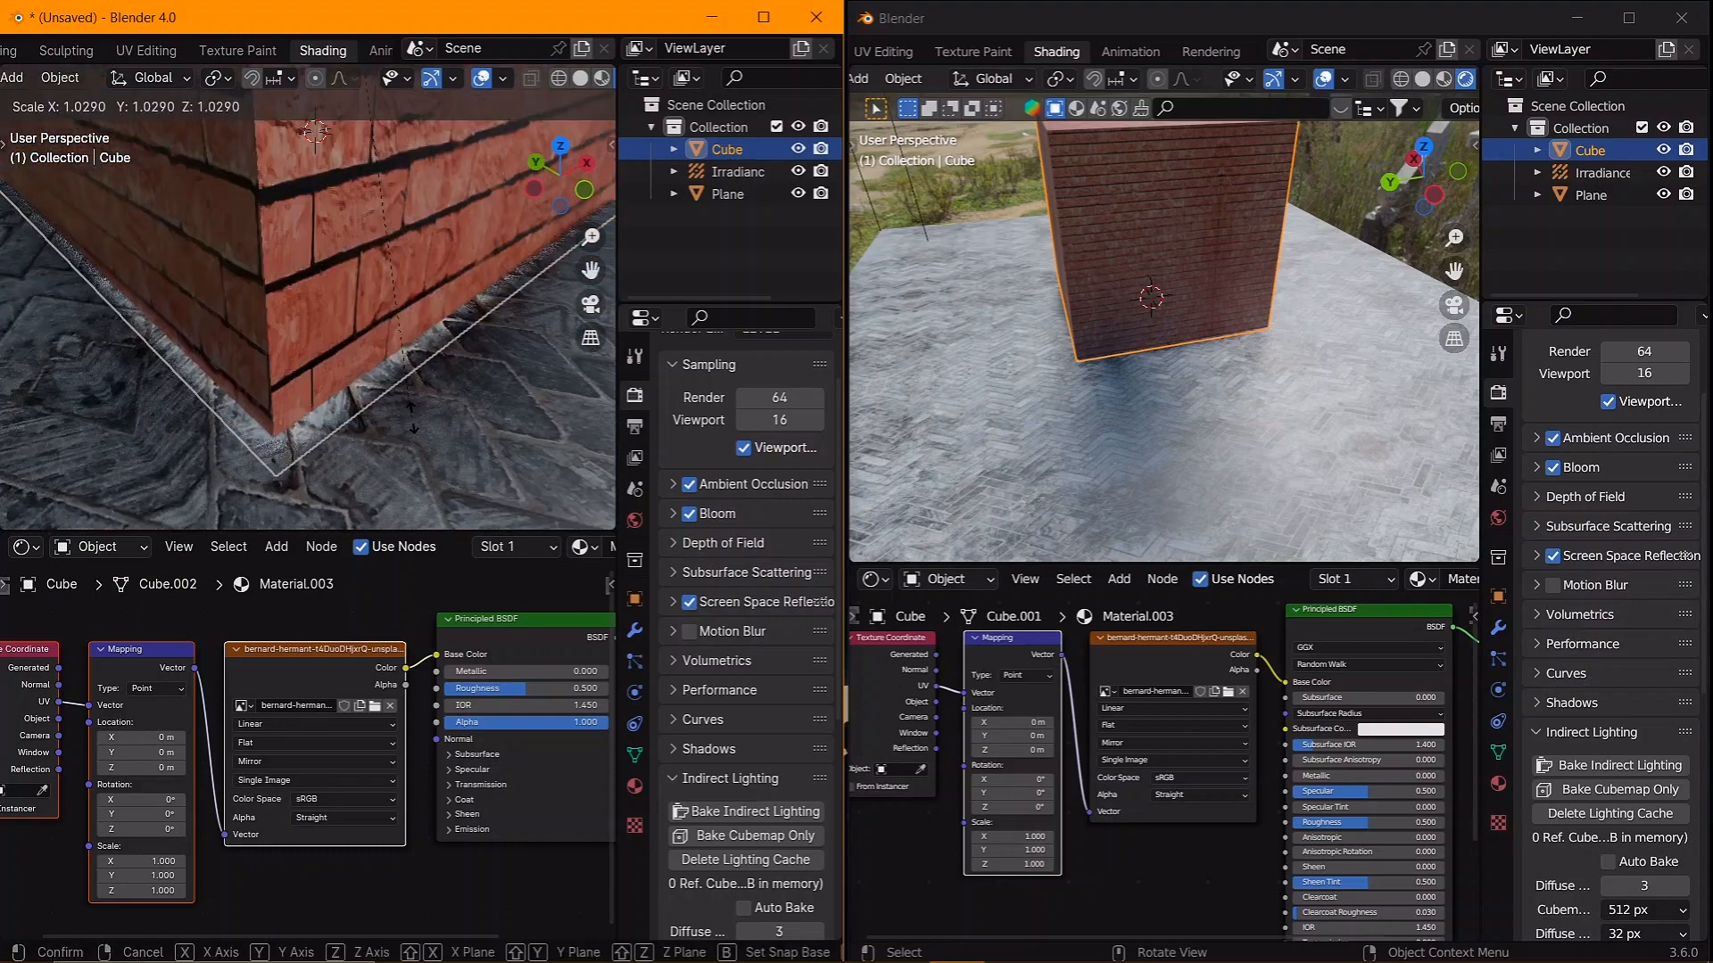
- Raise the brick cube in Blender 4.0 about 0.28 m along Z
{"action": "key", "text": "g"}
{"action": "key", "text": "z"}
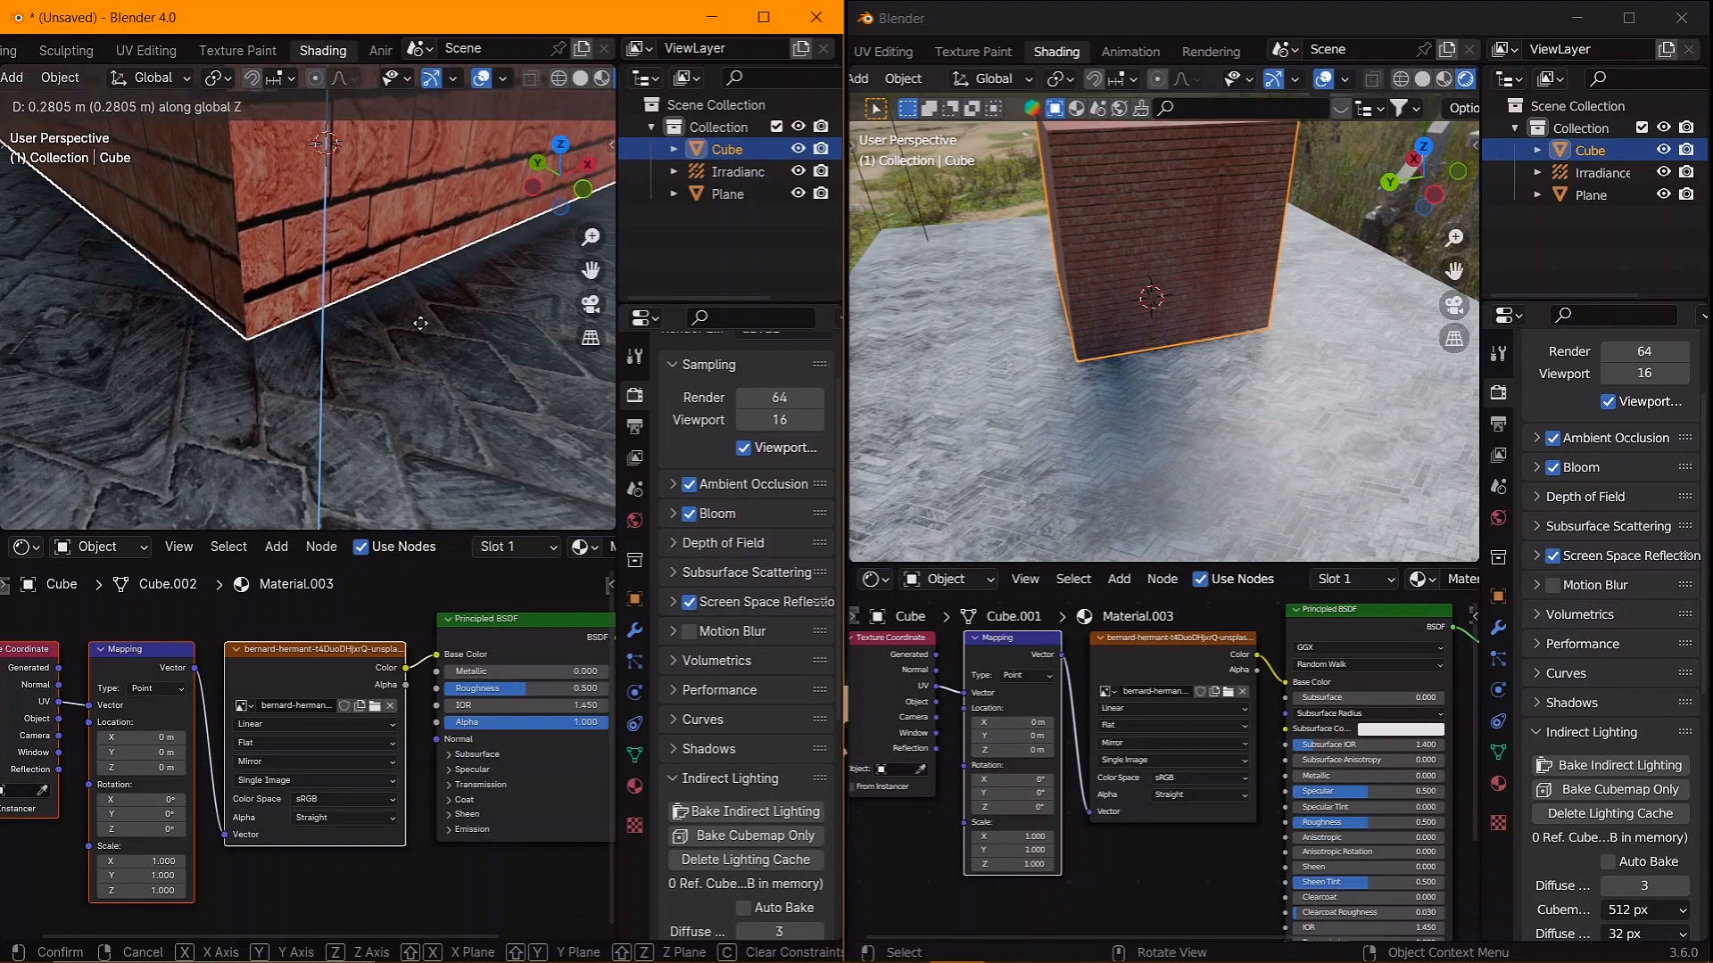
{"action": "left_click", "coordinate": [401, 323]}
{"action": "middle_click_drag", "start_coordinate": [398, 321], "coordinate": [303, 333]}
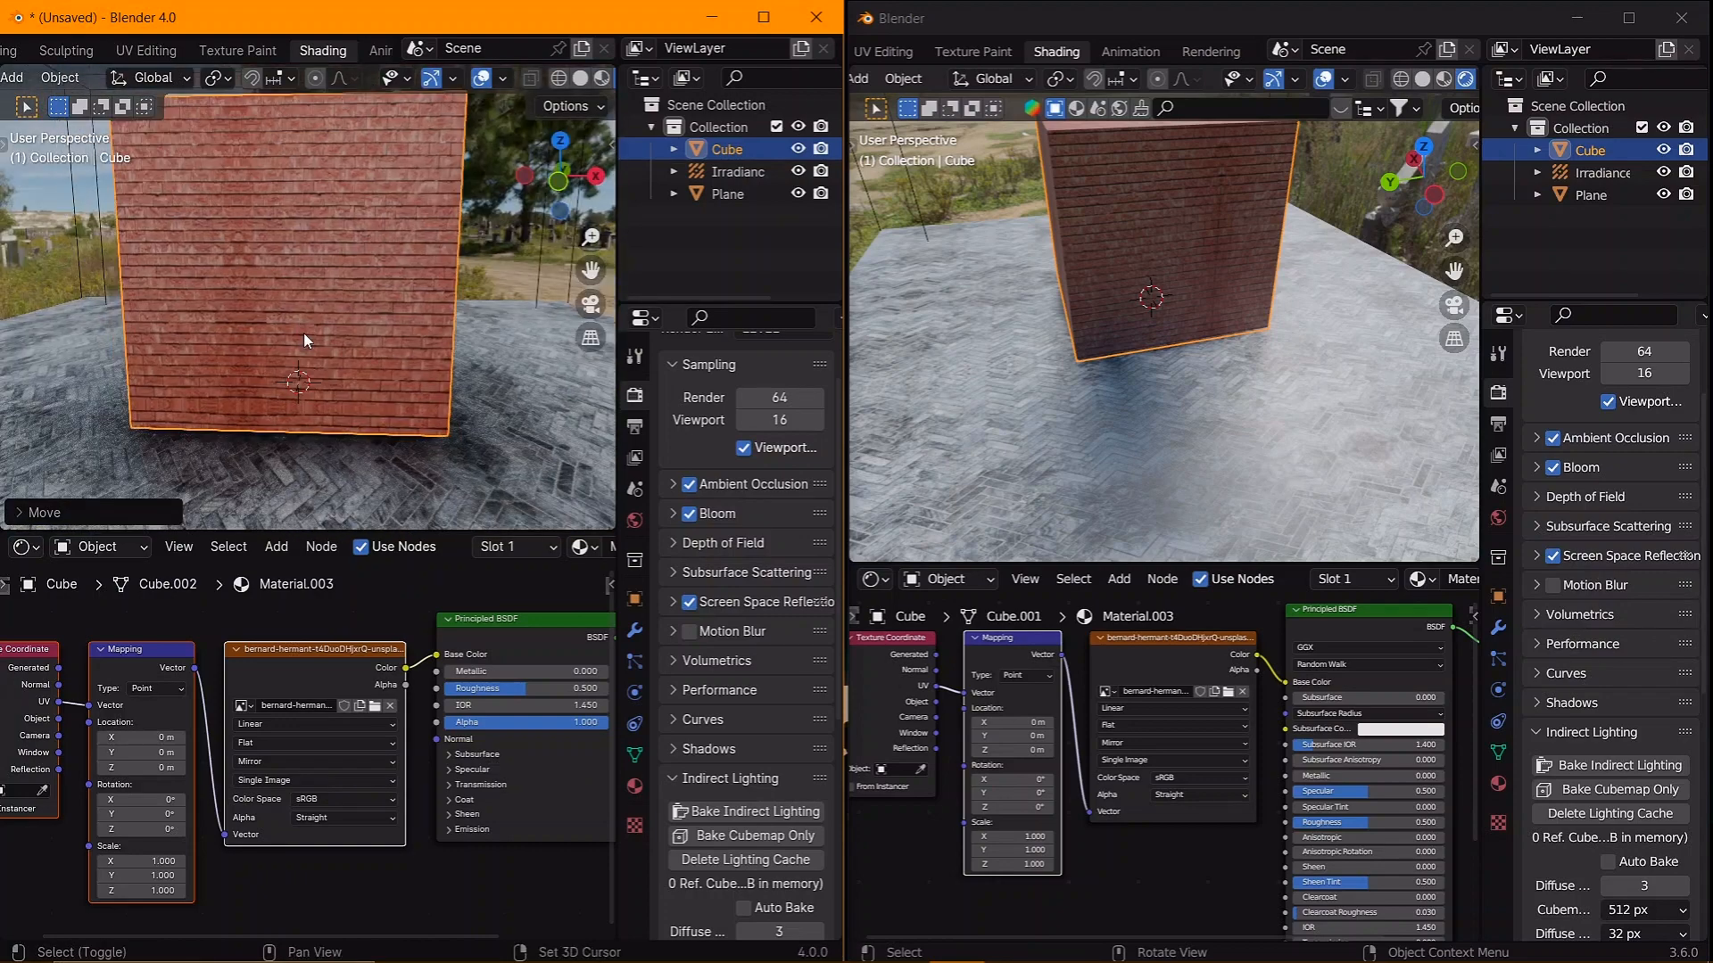
{"action": "scroll", "coordinate": [303, 333], "scroll_direction": "down", "scroll_amount": 1}
- Raise the brick cube in Blender 3.6 about 0.18 m along Z above the paving
{"action": "scroll", "coordinate": [1160, 392], "scroll_direction": "up", "scroll_amount": 3}
{"action": "middle_click_drag", "start_coordinate": [1159, 396], "coordinate": [1194, 407]}
{"action": "key", "text": "g"}
{"action": "key", "text": "z"}
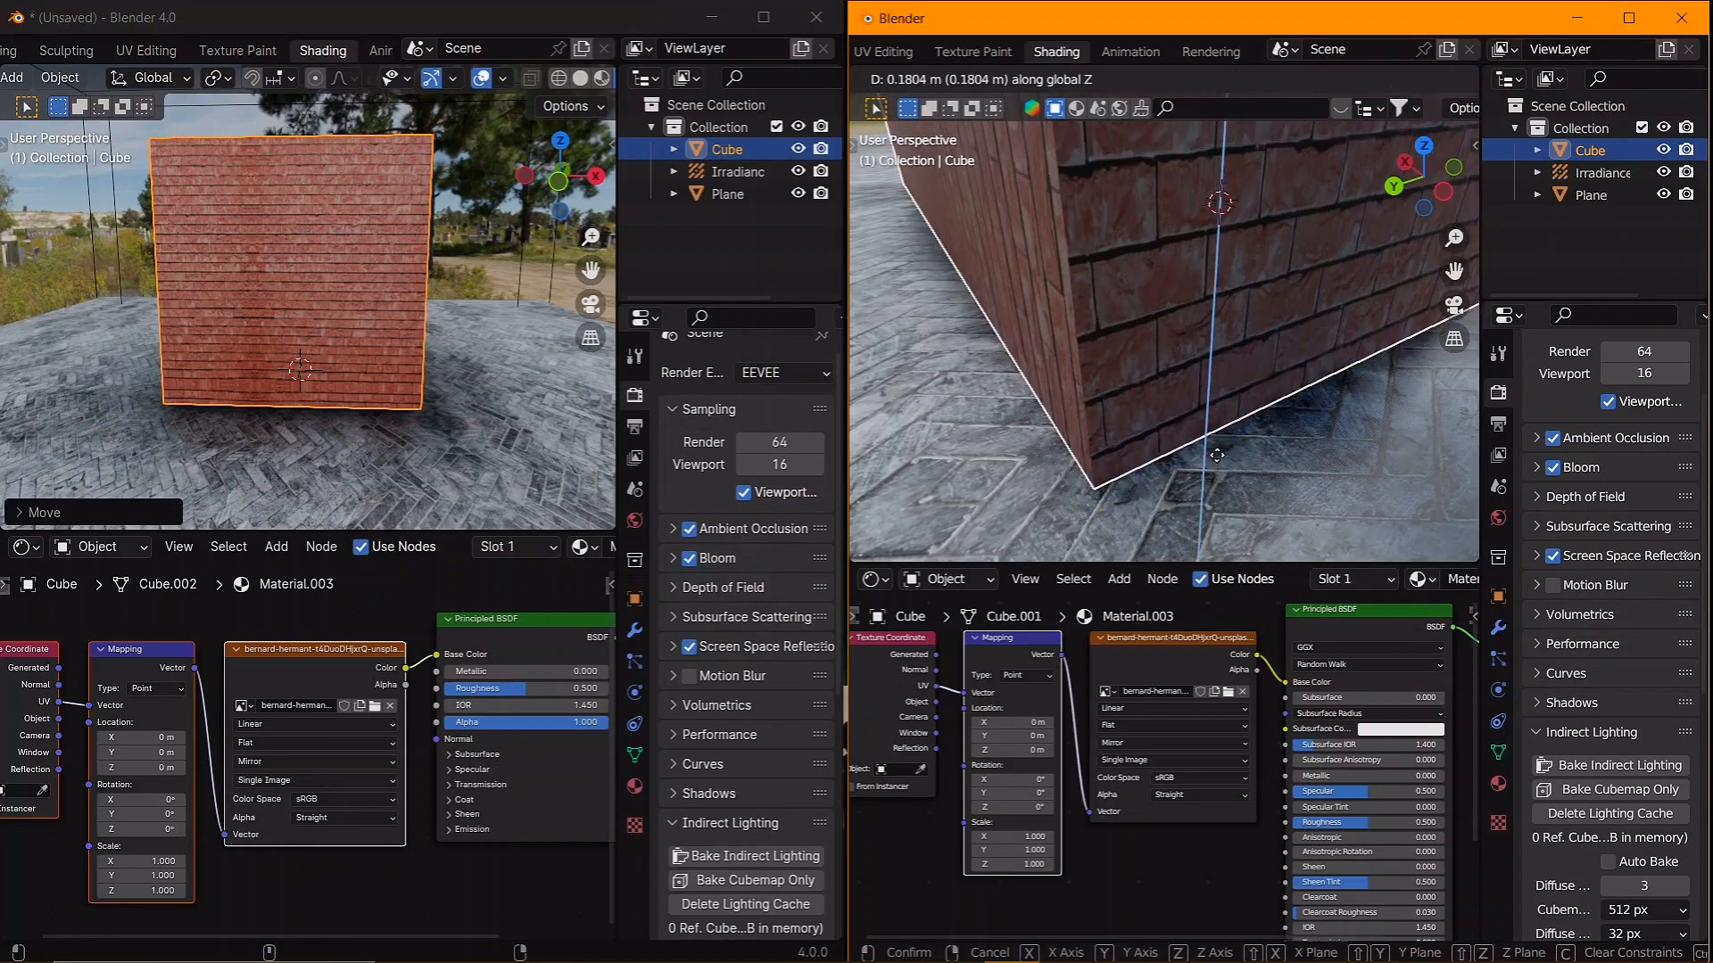
{"action": "left_click", "coordinate": [1216, 455]}
{"action": "scroll", "coordinate": [1217, 453], "scroll_direction": "up", "scroll_amount": 2}
- Move the brick cube in Blender 3.6 freehand to adjust where its base sits on the paving
{"action": "middle_click_drag", "start_coordinate": [1217, 451], "coordinate": [1177, 432]}
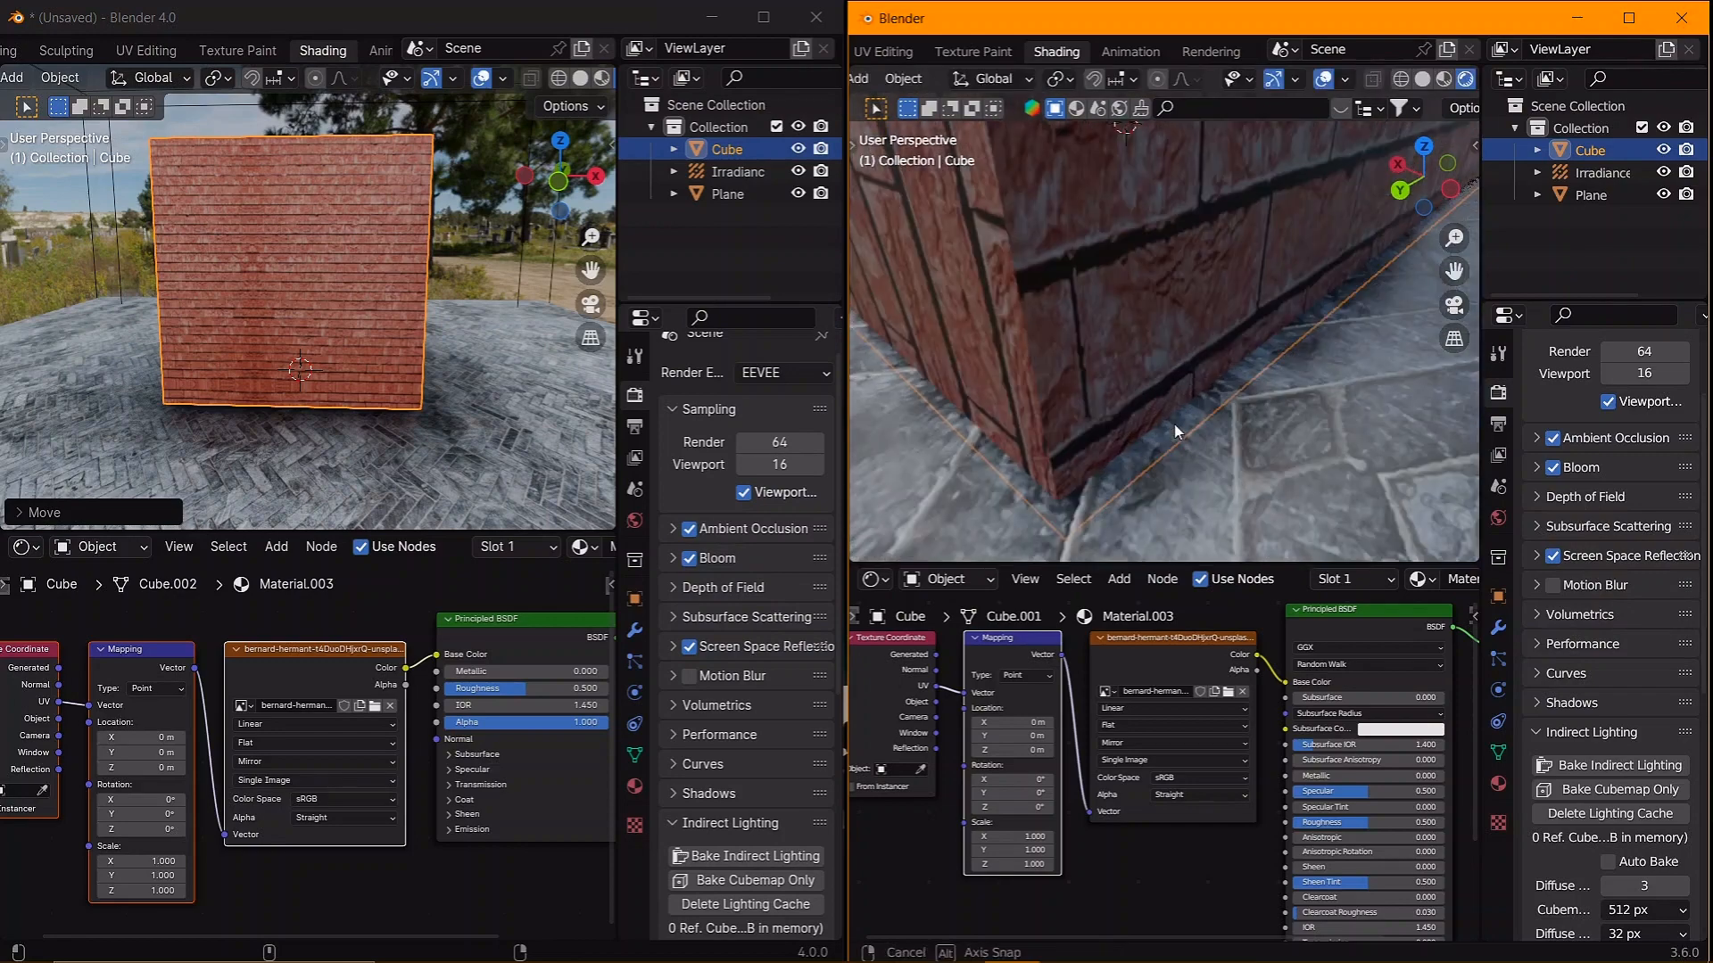
{"action": "key", "text": "g"}
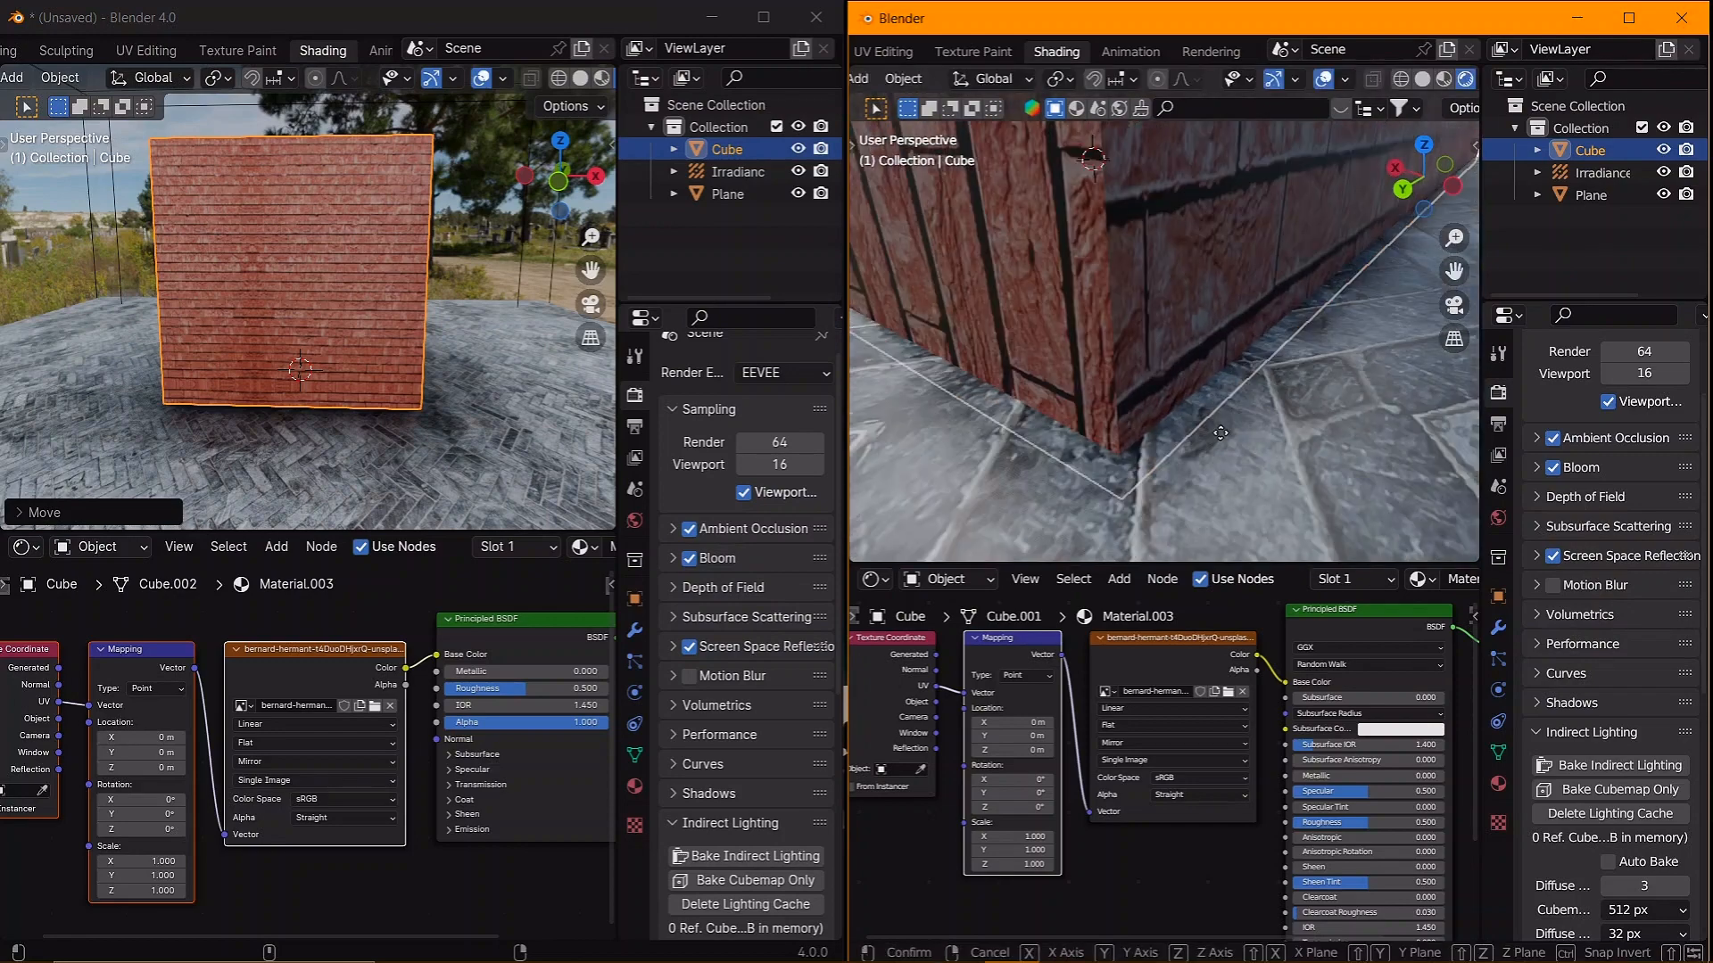
{"action": "left_click", "coordinate": [1218, 425]}
{"action": "scroll", "coordinate": [1216, 416], "scroll_direction": "down", "scroll_amount": 3}
{"action": "middle_click_drag", "start_coordinate": [1216, 417], "coordinate": [1071, 409]}
{"action": "scroll", "coordinate": [1228, 435], "scroll_direction": "down", "scroll_amount": 2}
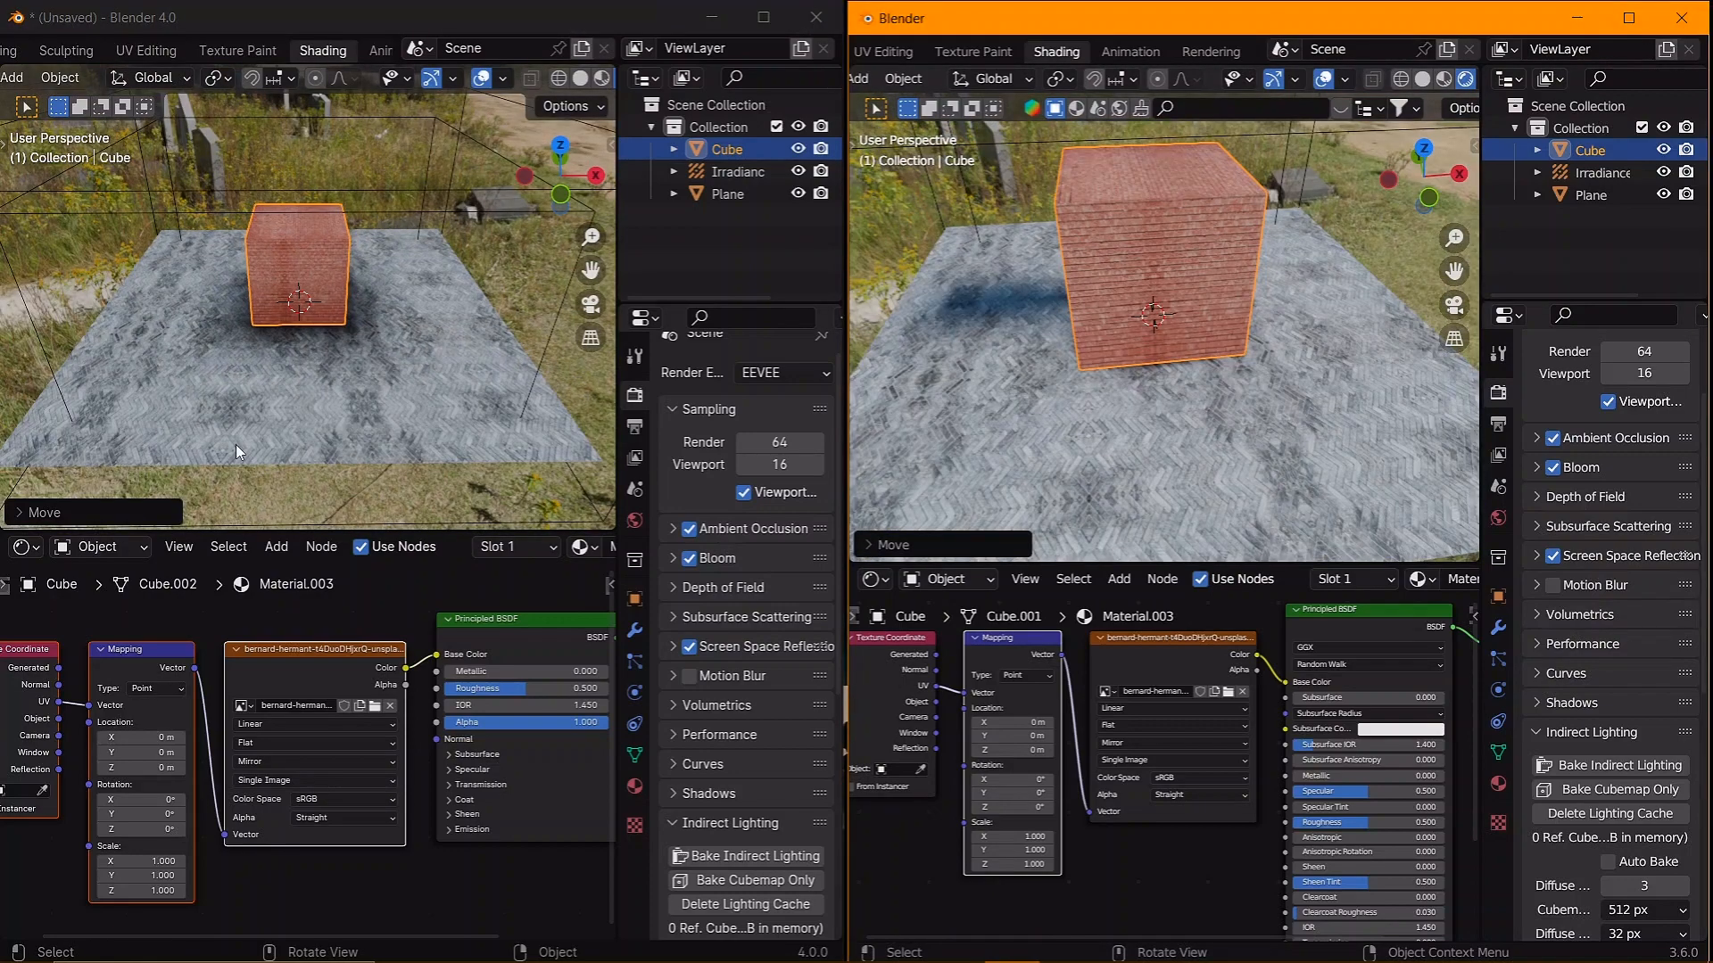
- Connect the paving image's Color to the Displacement input of the plane's material output in Blender 4.0 and in 3.6
{"action": "left_click", "coordinate": [236, 444]}
{"action": "left_click_drag", "start_coordinate": [286, 684], "coordinate": [486, 711]}
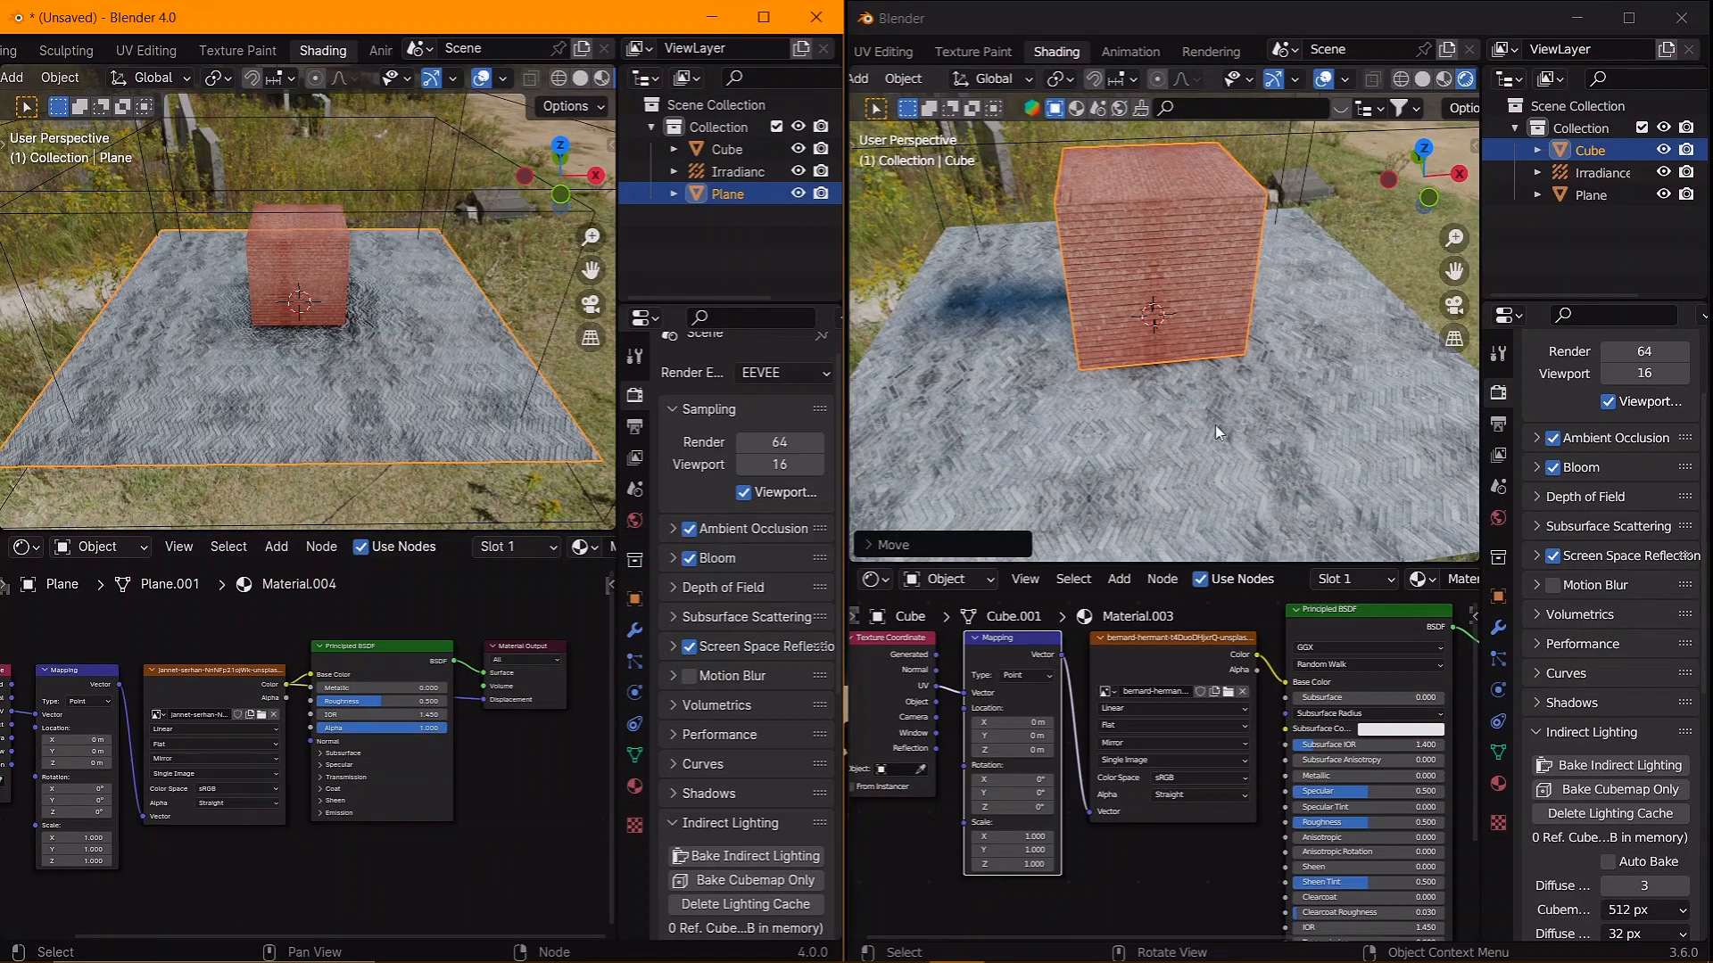
{"action": "left_click", "coordinate": [1215, 425]}
{"action": "scroll", "coordinate": [1216, 425], "scroll_direction": "up", "scroll_amount": 2}
{"action": "left_click_drag", "start_coordinate": [1318, 698], "coordinate": [1318, 695]}
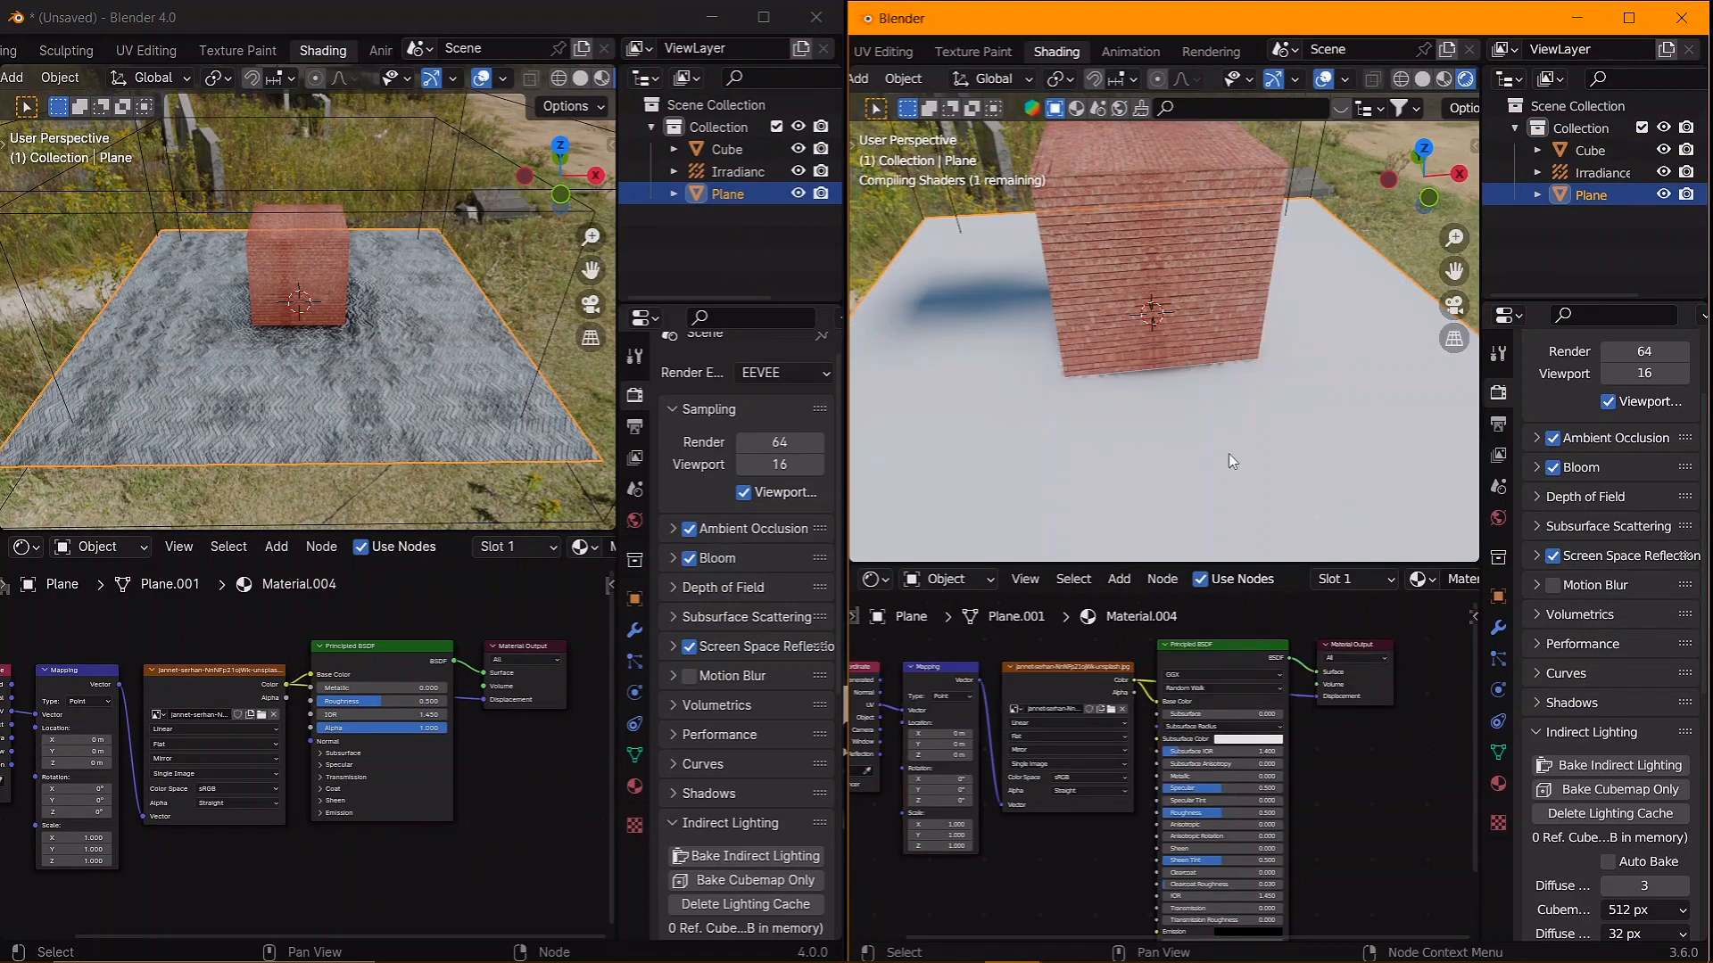
- Examine the paving relief and the lower brick corner up close in both Blender versions
{"action": "mouse_move", "coordinate": [1212, 464]}
{"action": "middle_mouse_down"}
{"action": "mouse_move", "coordinate": [1184, 431]}
{"action": "mouse_move", "coordinate": [1249, 397]}
{"action": "middle_mouse_up"}
{"action": "scroll", "coordinate": [1185, 431], "scroll_direction": "up", "scroll_amount": 4}
{"action": "scroll", "coordinate": [1082, 500], "scroll_direction": "up", "scroll_amount": 2}
{"action": "scroll", "coordinate": [1112, 464], "scroll_direction": "up", "scroll_amount": 3}
{"action": "middle_click_drag", "start_coordinate": [1083, 500], "coordinate": [1214, 380], "text": "shift"}
{"action": "scroll", "coordinate": [317, 349], "scroll_direction": "up", "scroll_amount": 6}
{"action": "middle_click_drag", "start_coordinate": [317, 350], "coordinate": [360, 334], "text": "shift"}
{"action": "middle_click_drag", "start_coordinate": [275, 382], "coordinate": [367, 356]}
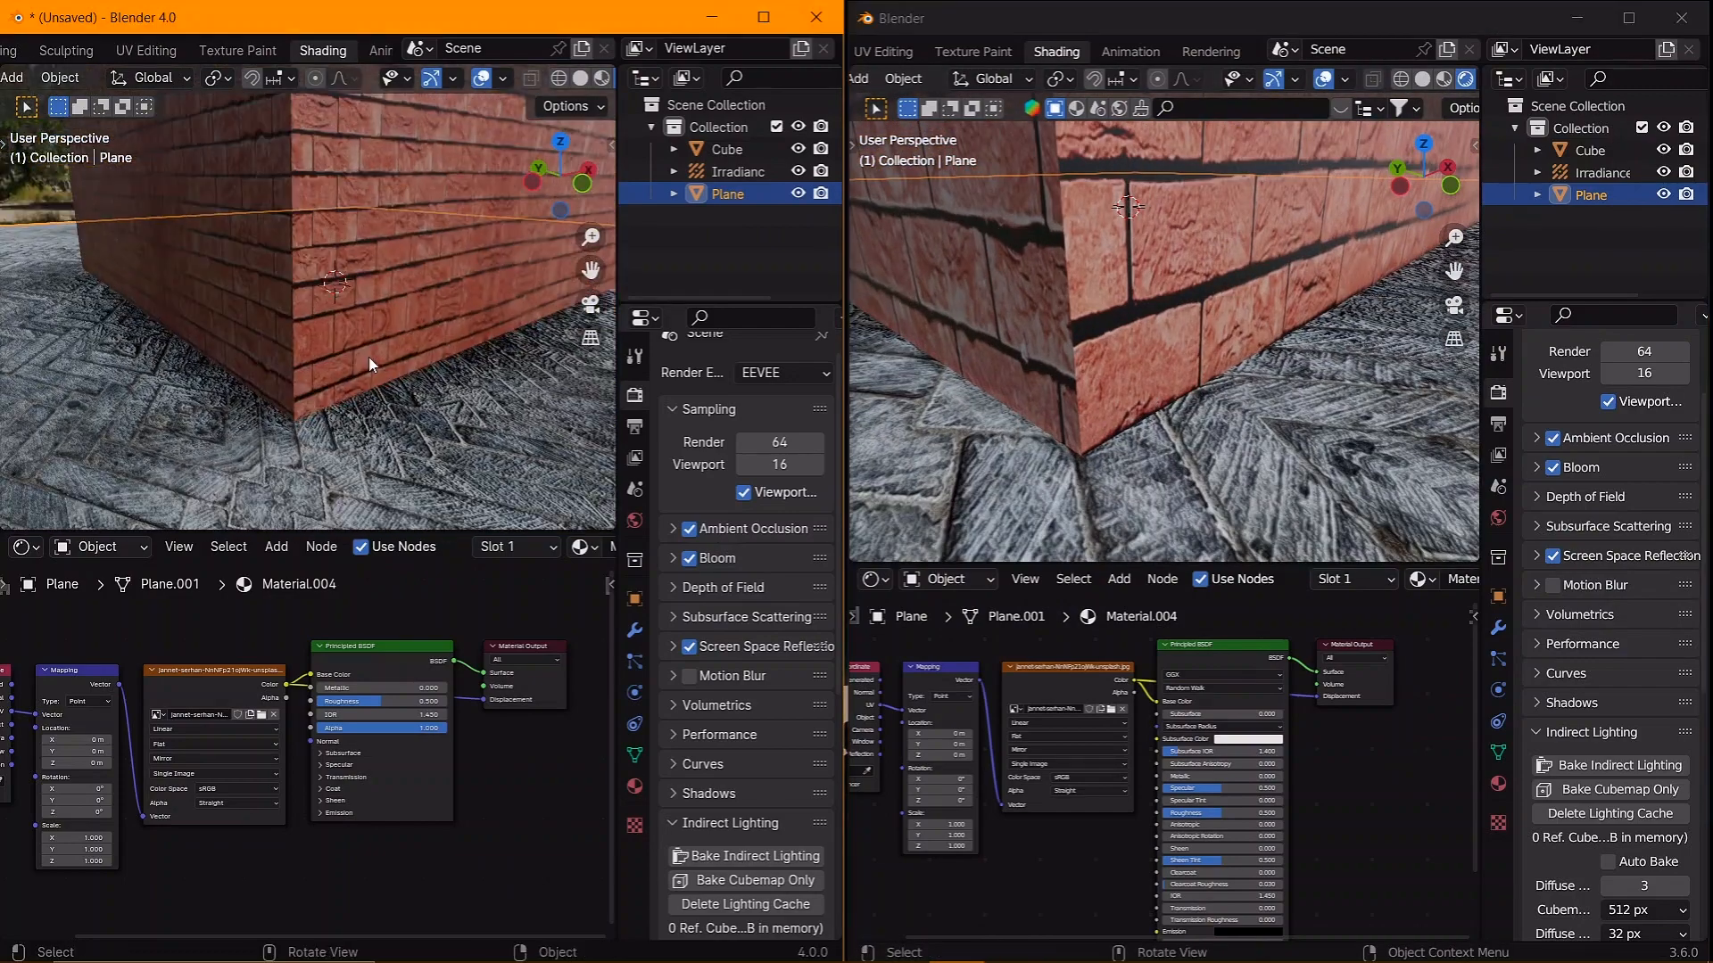
- Lower the brick cube in Blender 4.0 about 0.21 m along Z
{"action": "left_click", "coordinate": [367, 357]}
{"action": "key", "text": "g"}
{"action": "key", "text": "z"}
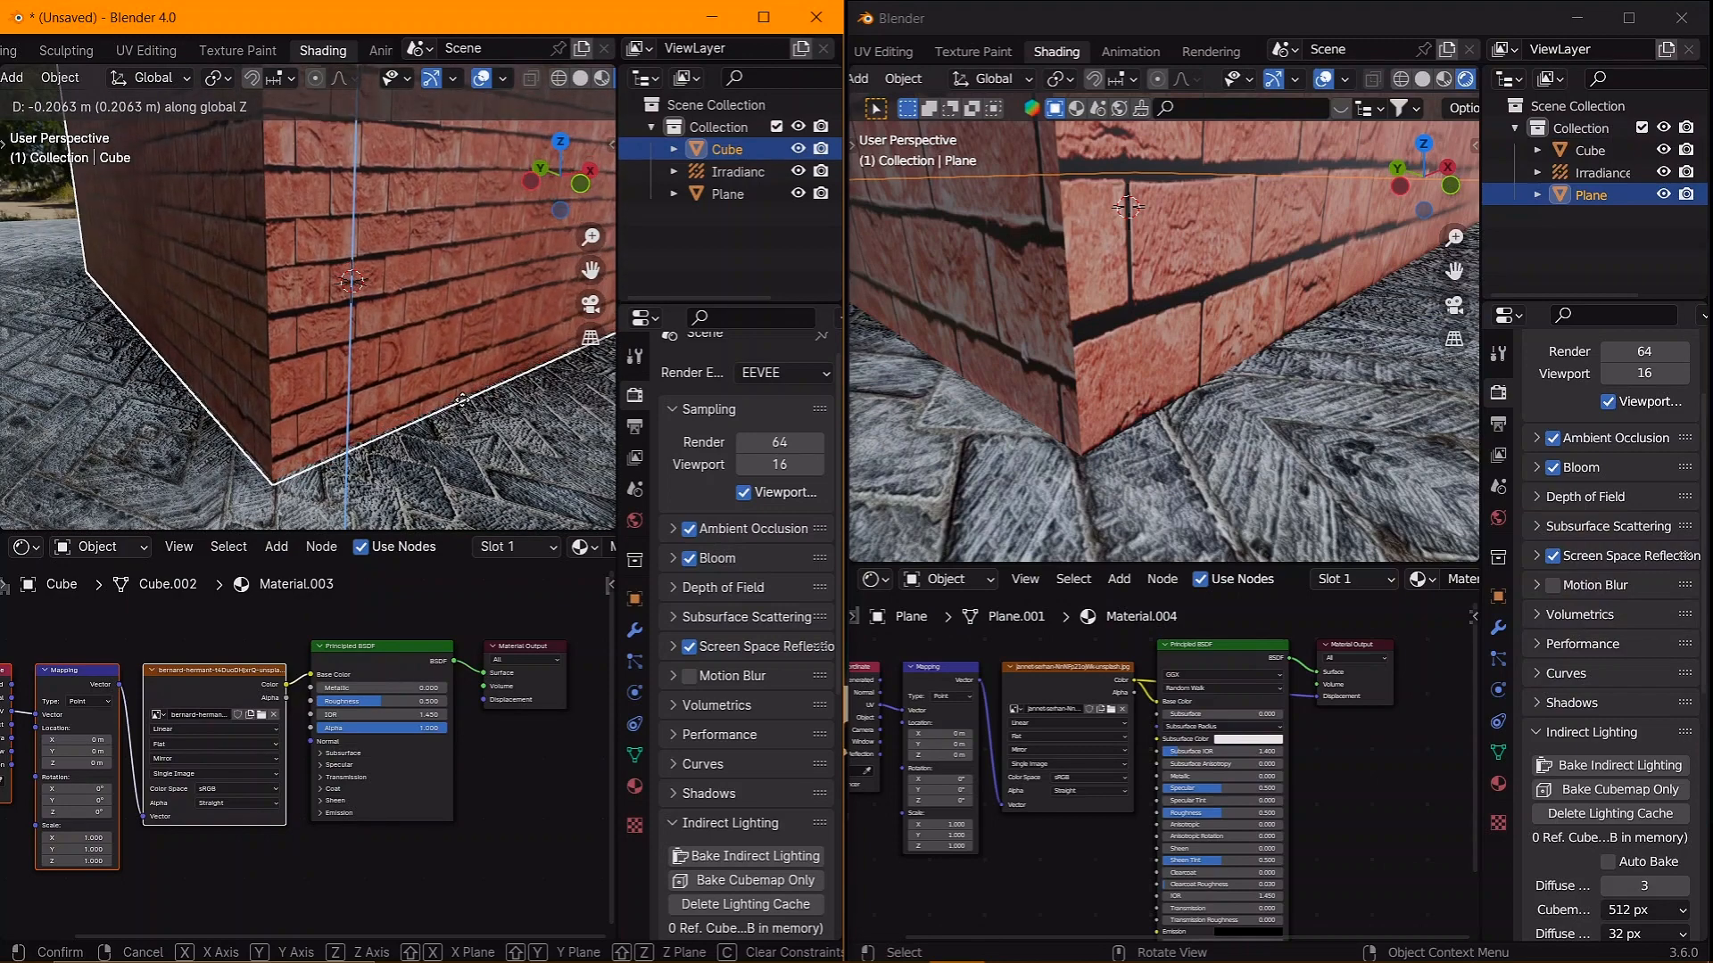
{"action": "left_click", "coordinate": [344, 373]}
- Connect the brick image's Color to the Displacement input of the cube's material output in Blender 4.0 and in 3.6
{"action": "left_click_drag", "start_coordinate": [295, 685], "coordinate": [482, 699]}
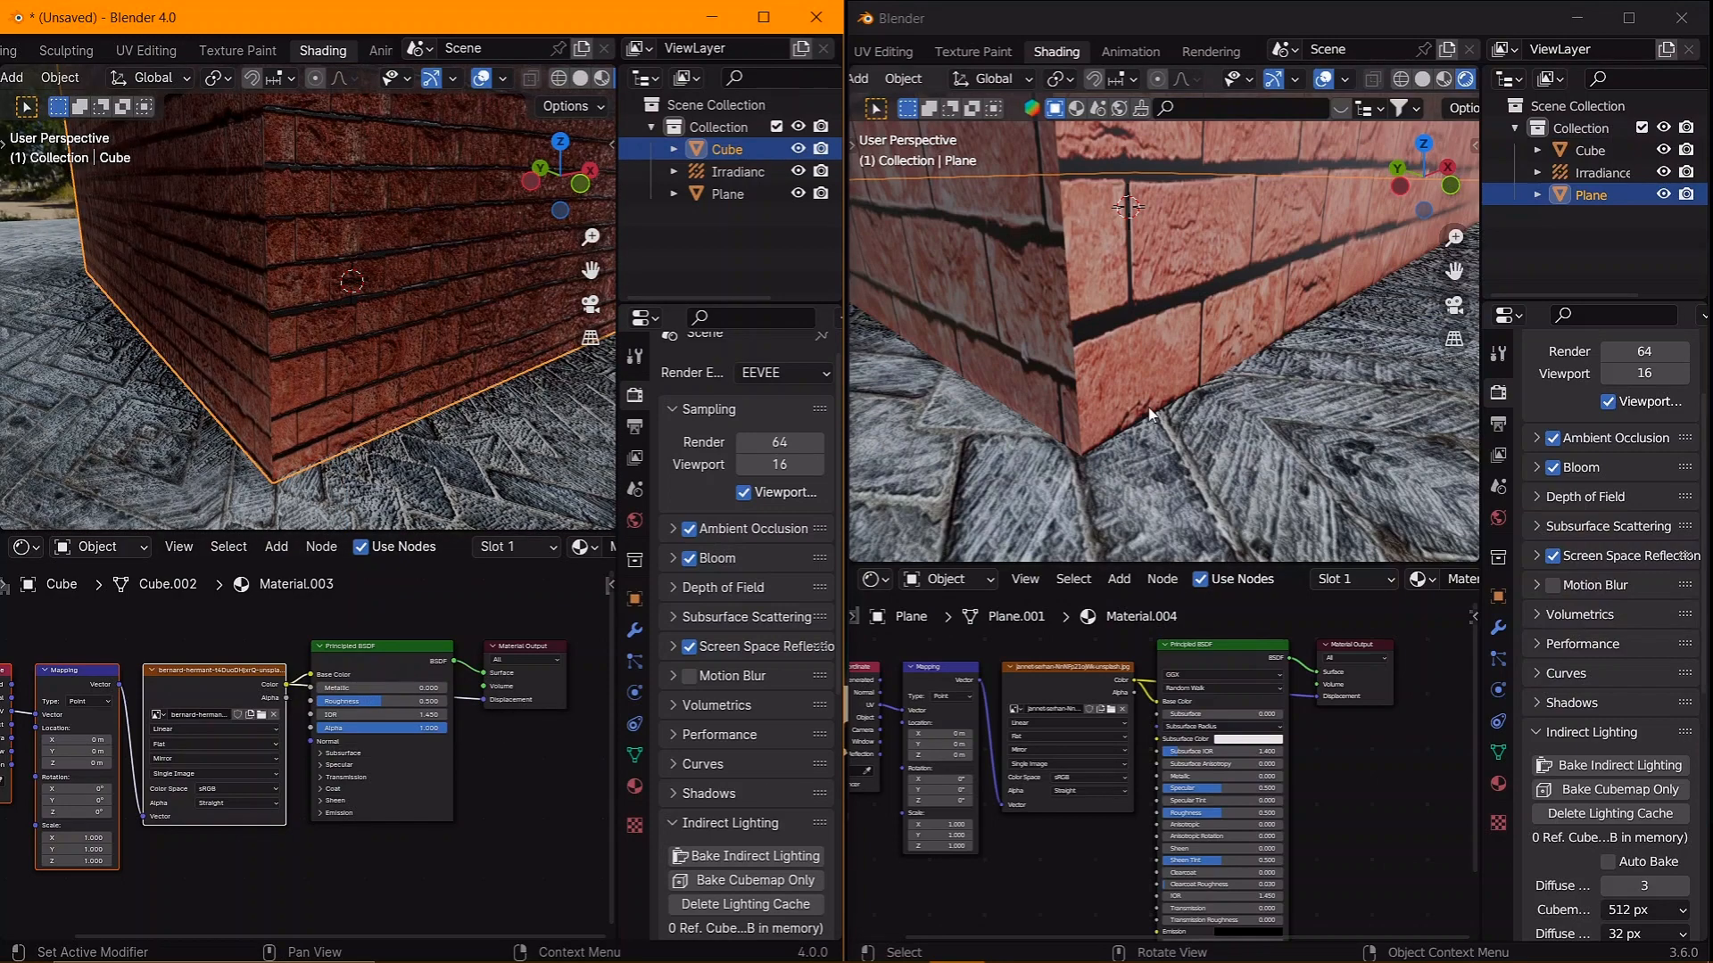
{"action": "left_click", "coordinate": [1106, 288]}
{"action": "left_click_drag", "start_coordinate": [1134, 681], "coordinate": [1317, 697]}
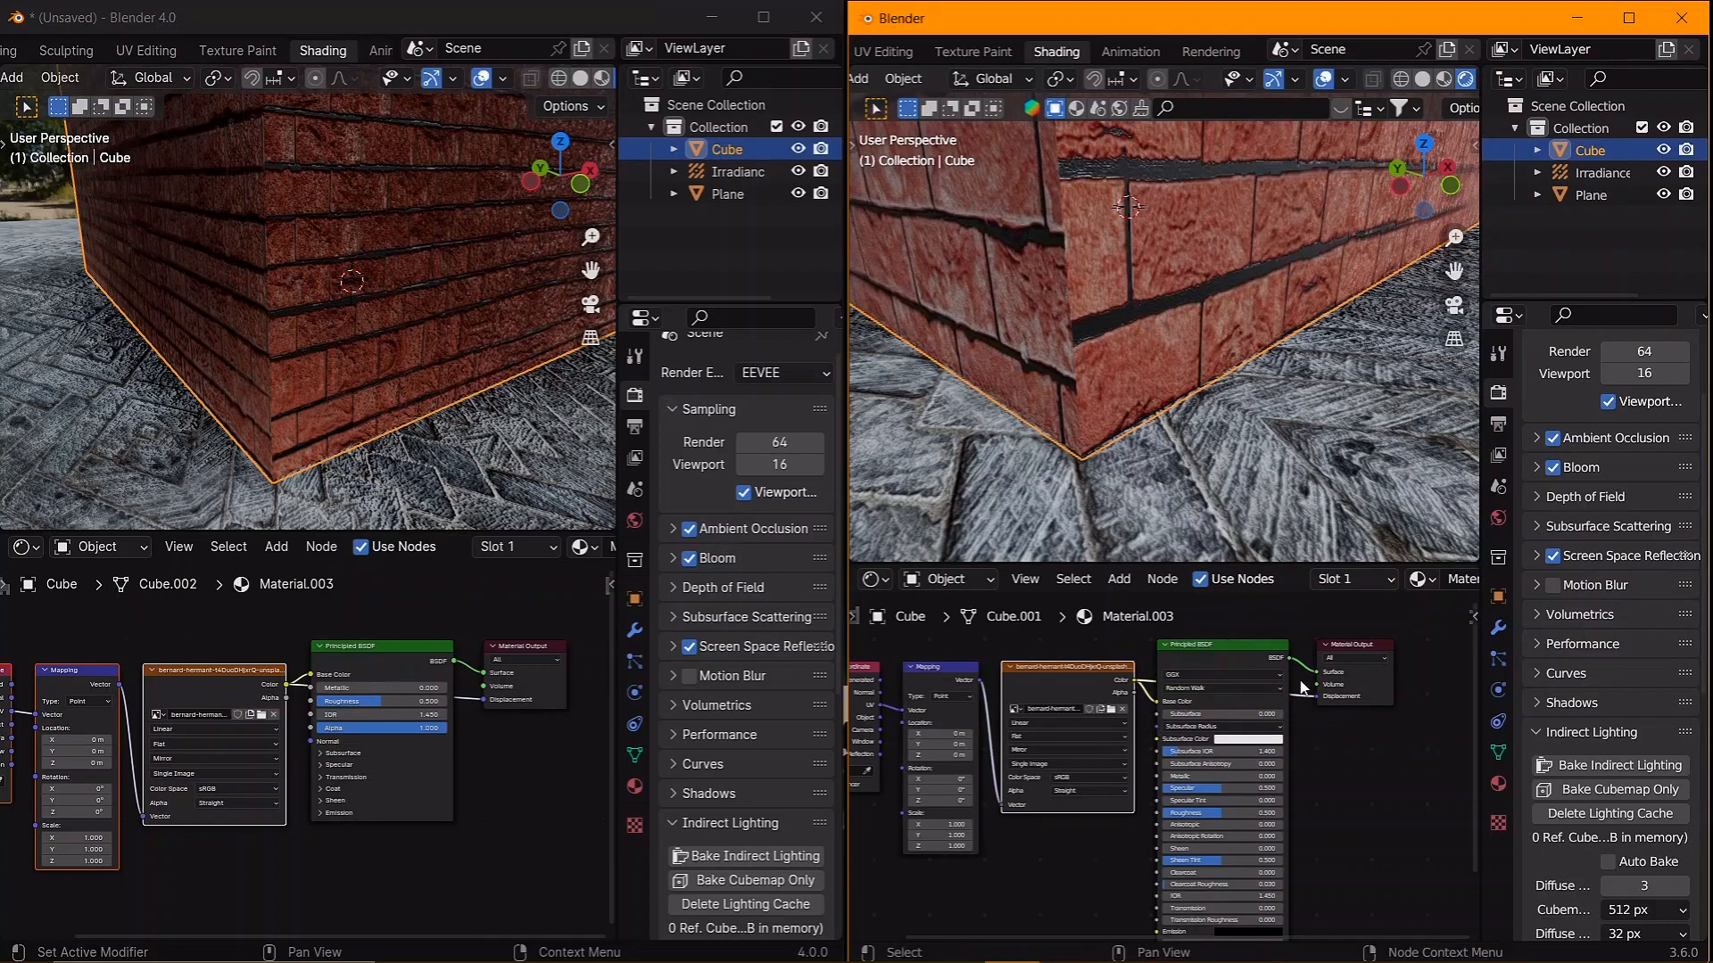
- Compare the brick relief and the surrounding shading of the complete cubes from several sides in both Blender versions
{"action": "scroll", "coordinate": [1171, 339], "scroll_direction": "down", "scroll_amount": 3}
{"action": "scroll", "coordinate": [1171, 344], "scroll_direction": "down", "scroll_amount": 4}
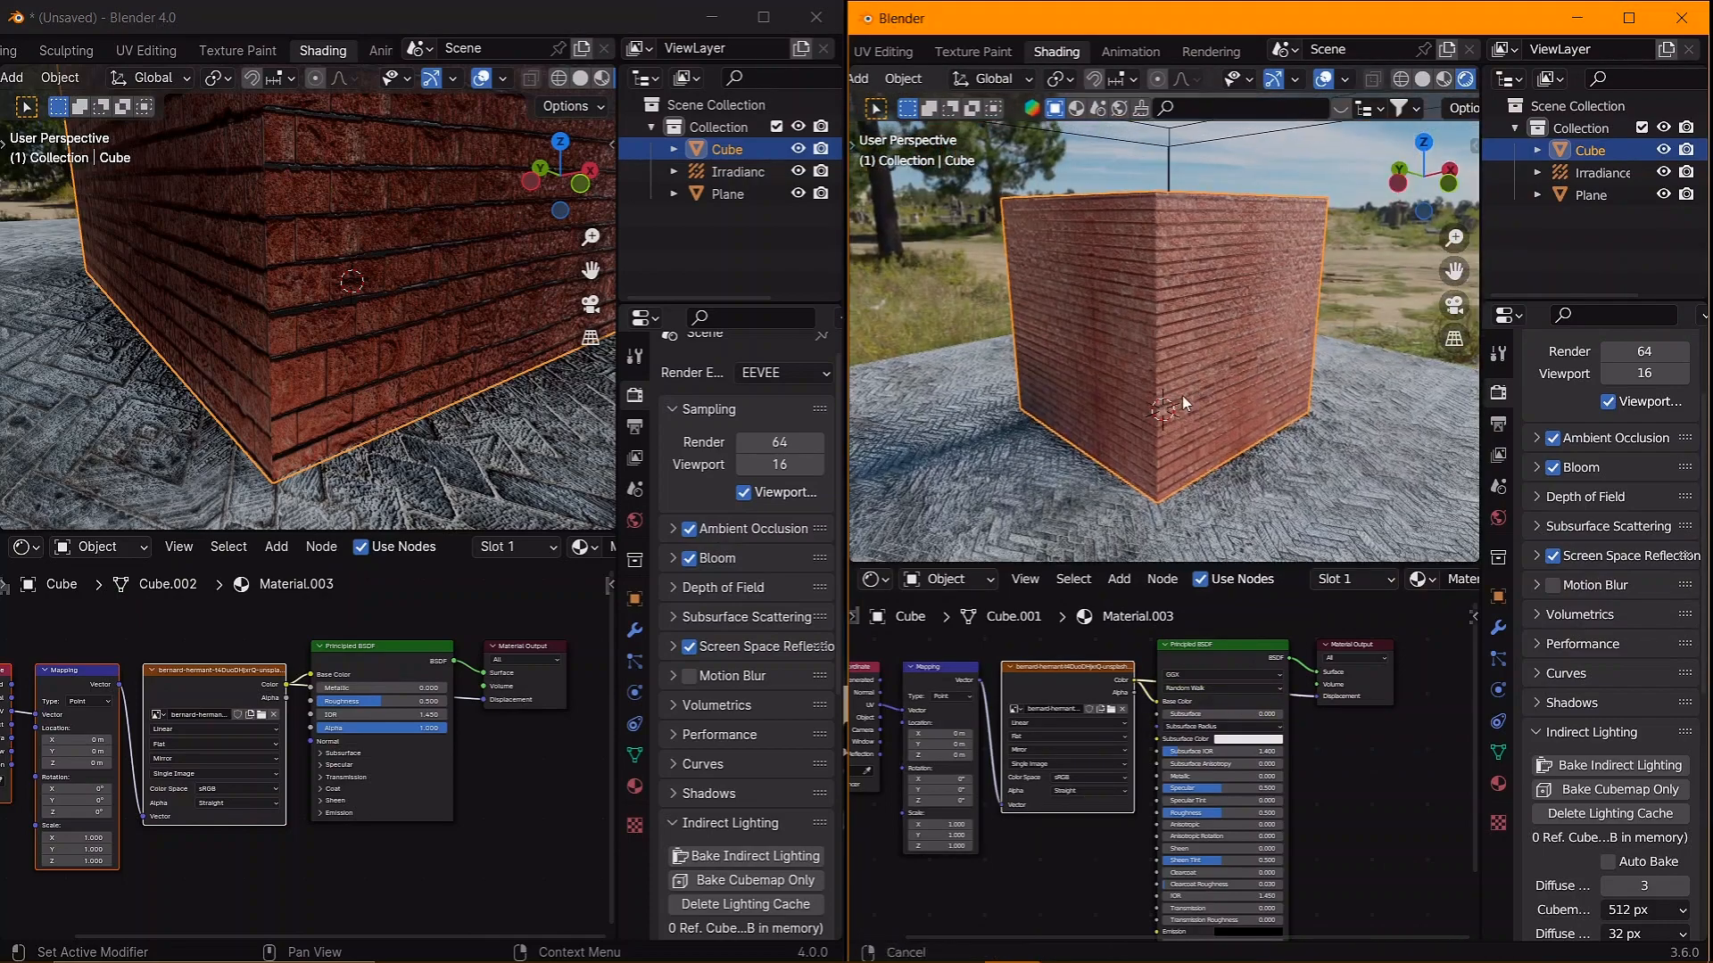
{"action": "scroll", "coordinate": [392, 322], "scroll_direction": "down", "scroll_amount": 2}
{"action": "scroll", "coordinate": [392, 322], "scroll_direction": "down", "scroll_amount": 3}
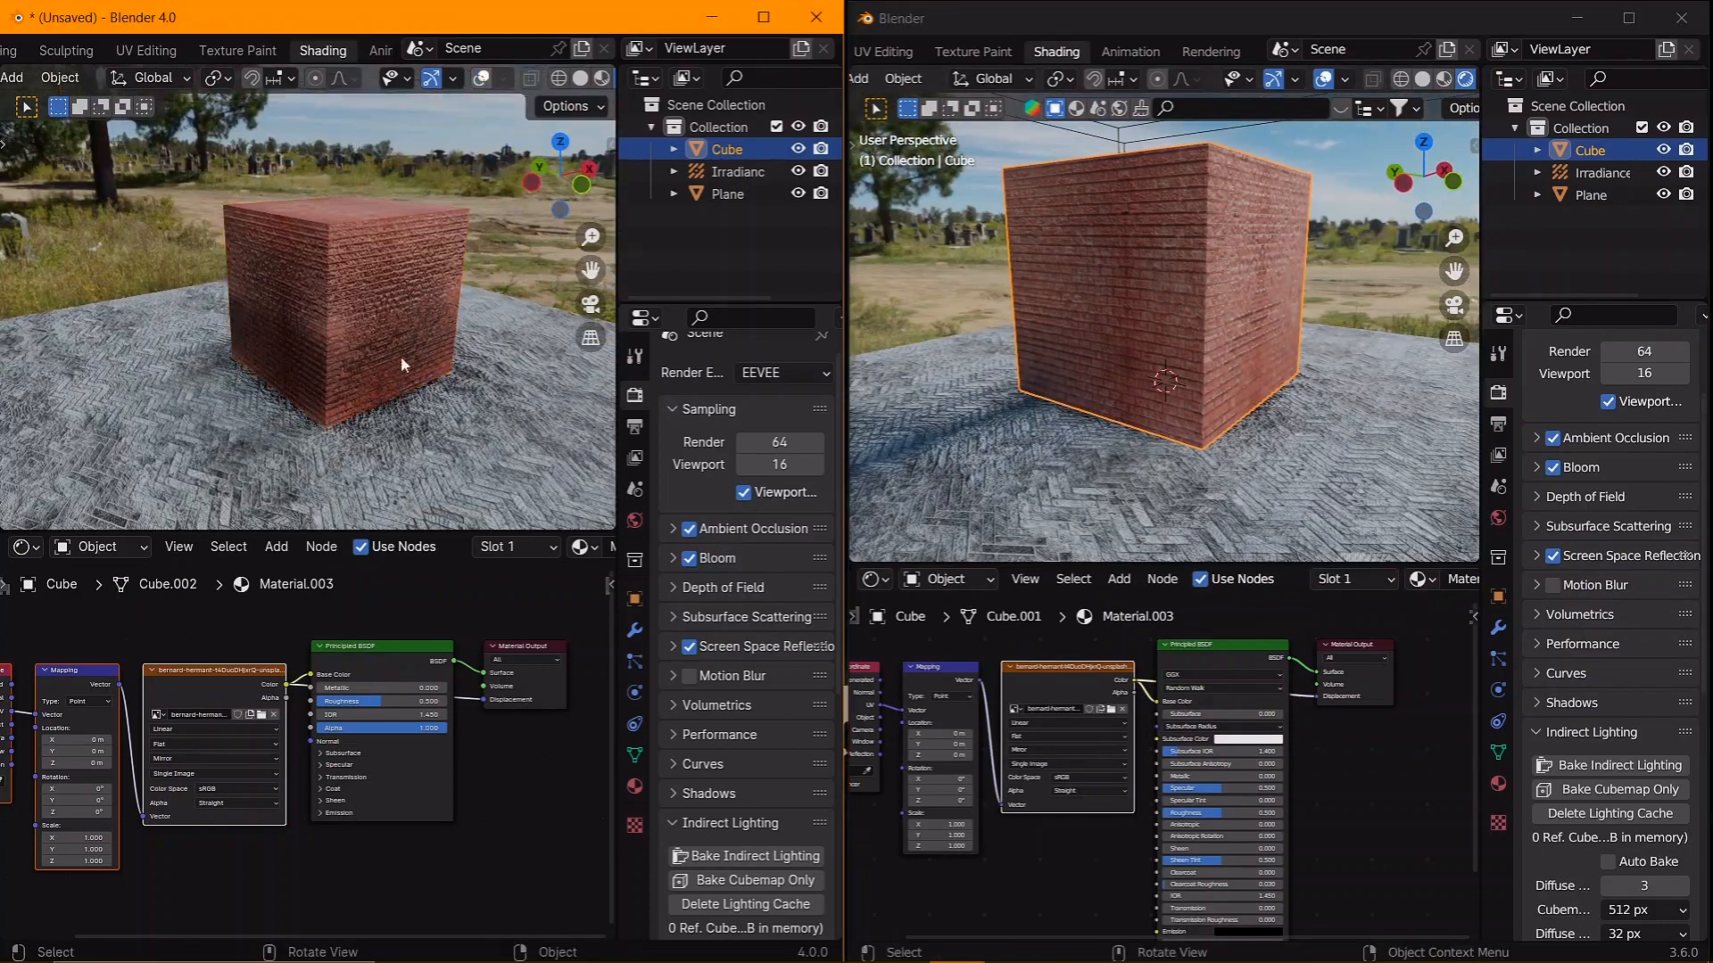
{"action": "middle_click_drag", "start_coordinate": [400, 356], "coordinate": [357, 412]}
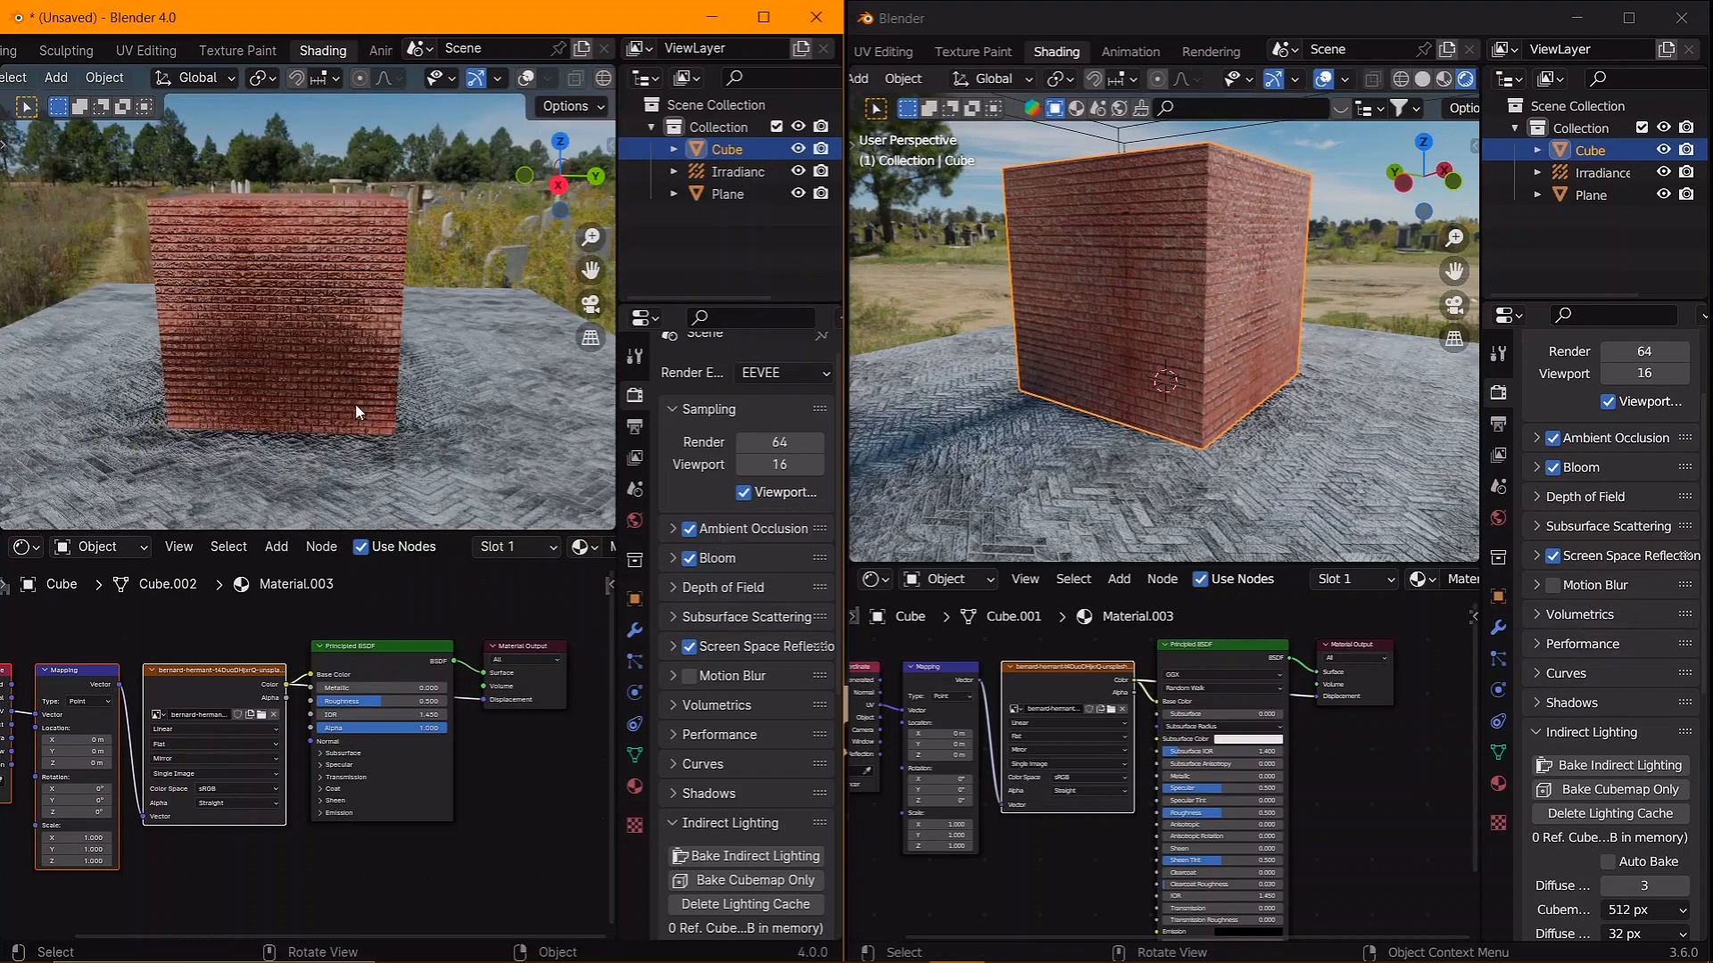
{"action": "middle_click_drag", "start_coordinate": [243, 415], "coordinate": [290, 397]}
{"action": "middle_click_drag", "start_coordinate": [1200, 415], "coordinate": [1083, 417]}
{"action": "scroll", "coordinate": [1159, 411], "scroll_direction": "up", "scroll_amount": 2}
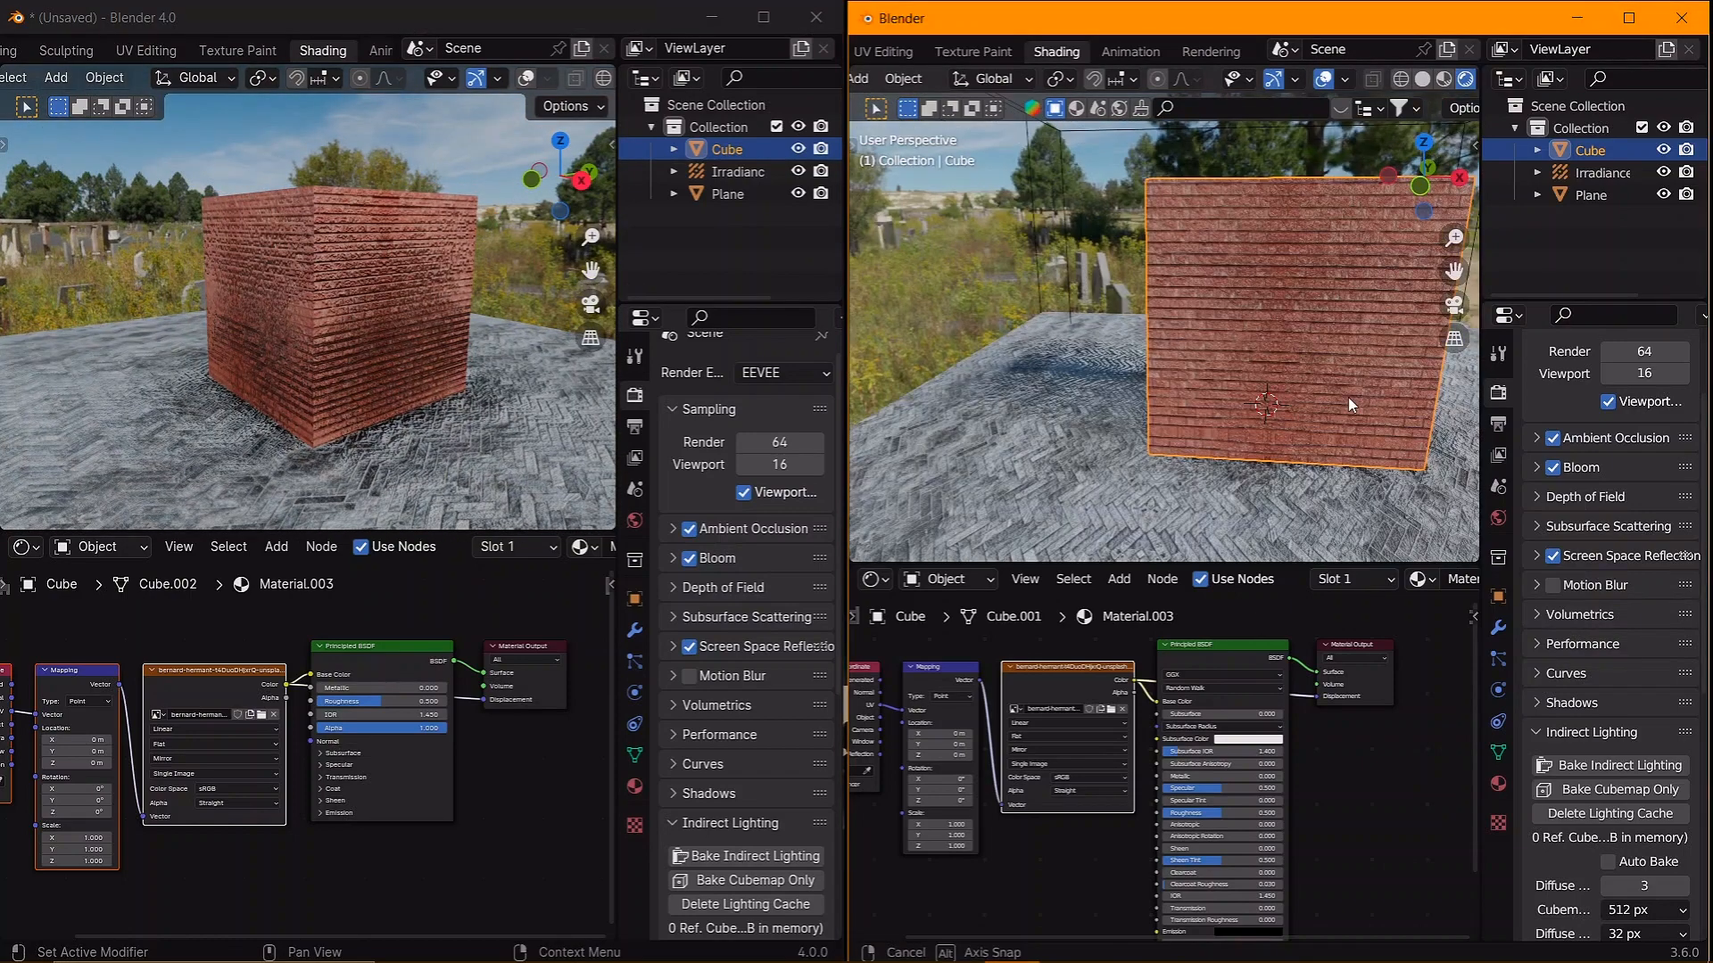
{"action": "middle_click_drag", "start_coordinate": [1350, 405], "coordinate": [1220, 433]}
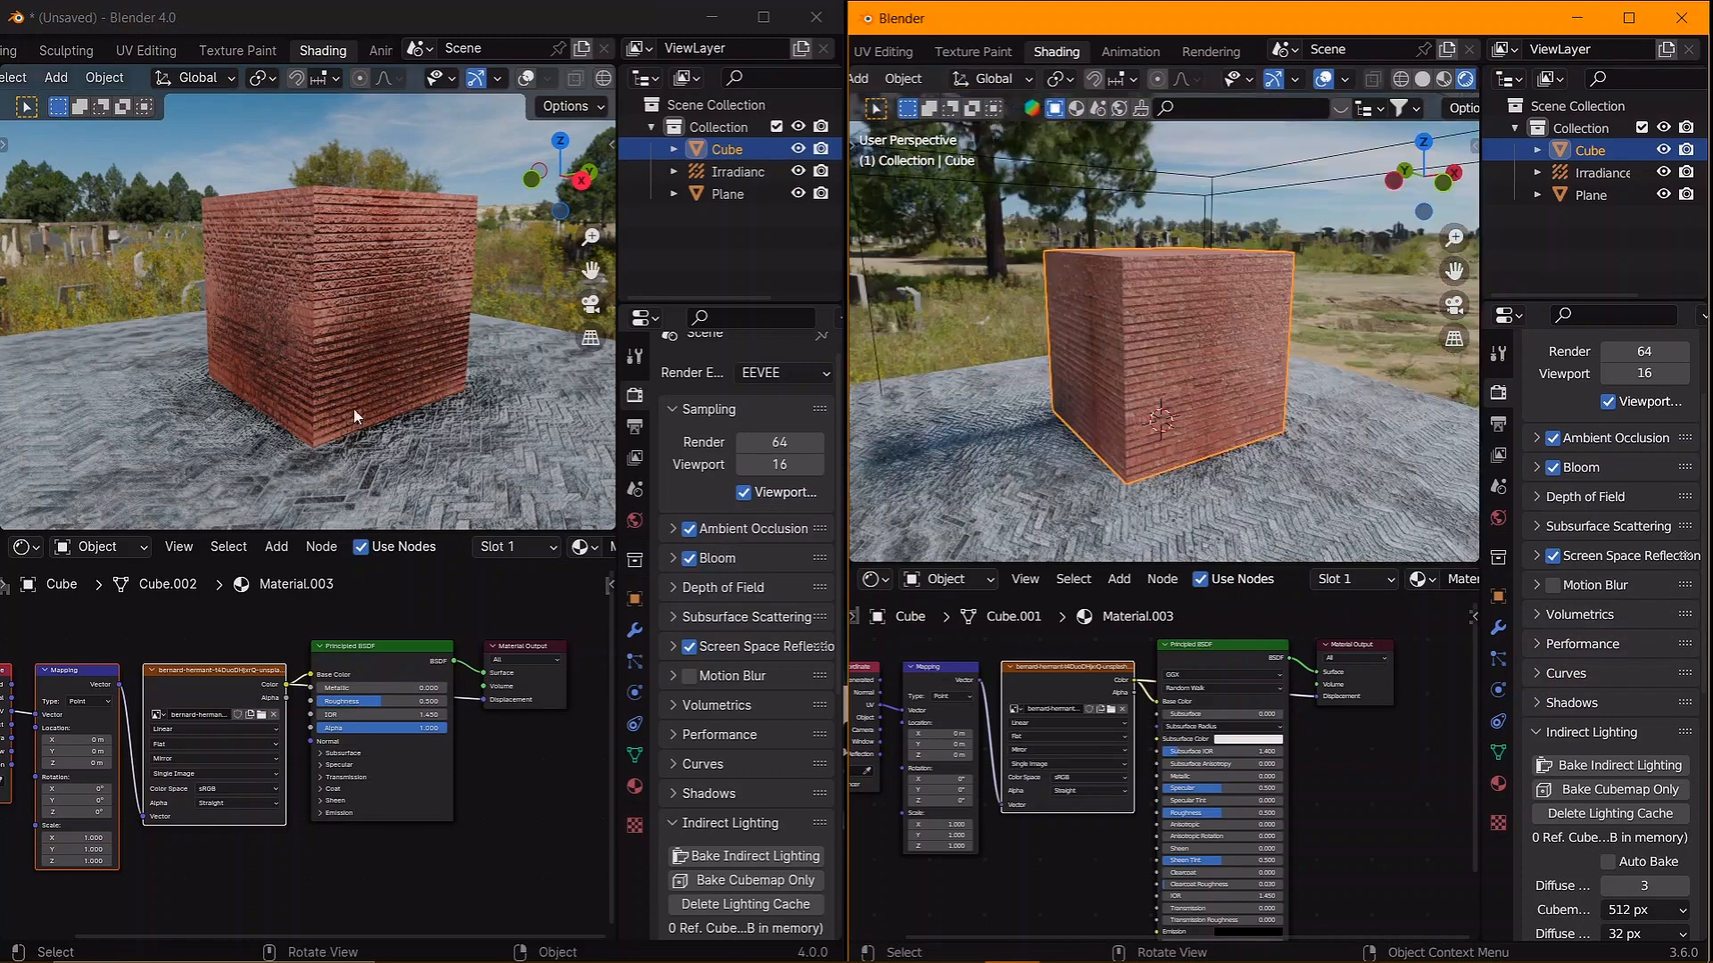
{"action": "scroll", "coordinate": [355, 410], "scroll_direction": "down", "scroll_amount": 1}
{"action": "middle_click_drag", "start_coordinate": [355, 411], "coordinate": [308, 389]}
- Insert a Displacement vector node on the link to the material output's Displacement input in the Blender 4.0 brick material
{"action": "scroll", "coordinate": [346, 623], "scroll_direction": "up", "scroll_amount": 3}
{"action": "key", "text": "shift+a"}
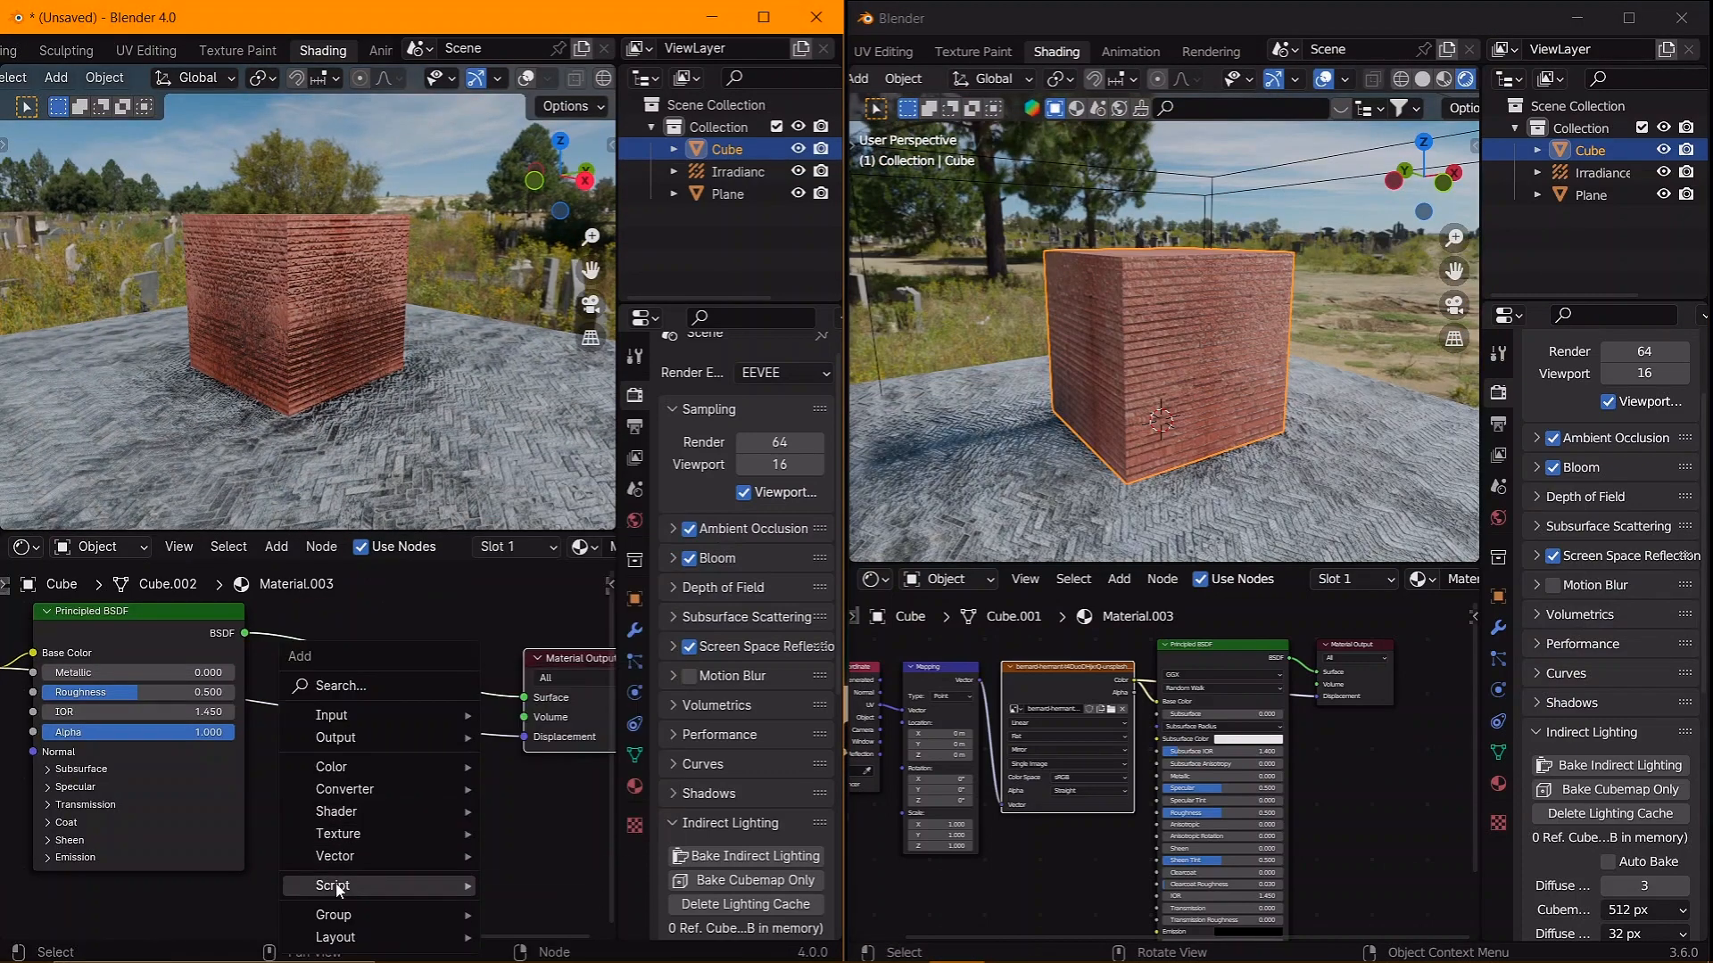
{"action": "mouse_move", "coordinate": [351, 857]}
{"action": "left_click", "coordinate": [536, 702]}
{"action": "left_click", "coordinate": [317, 719]}
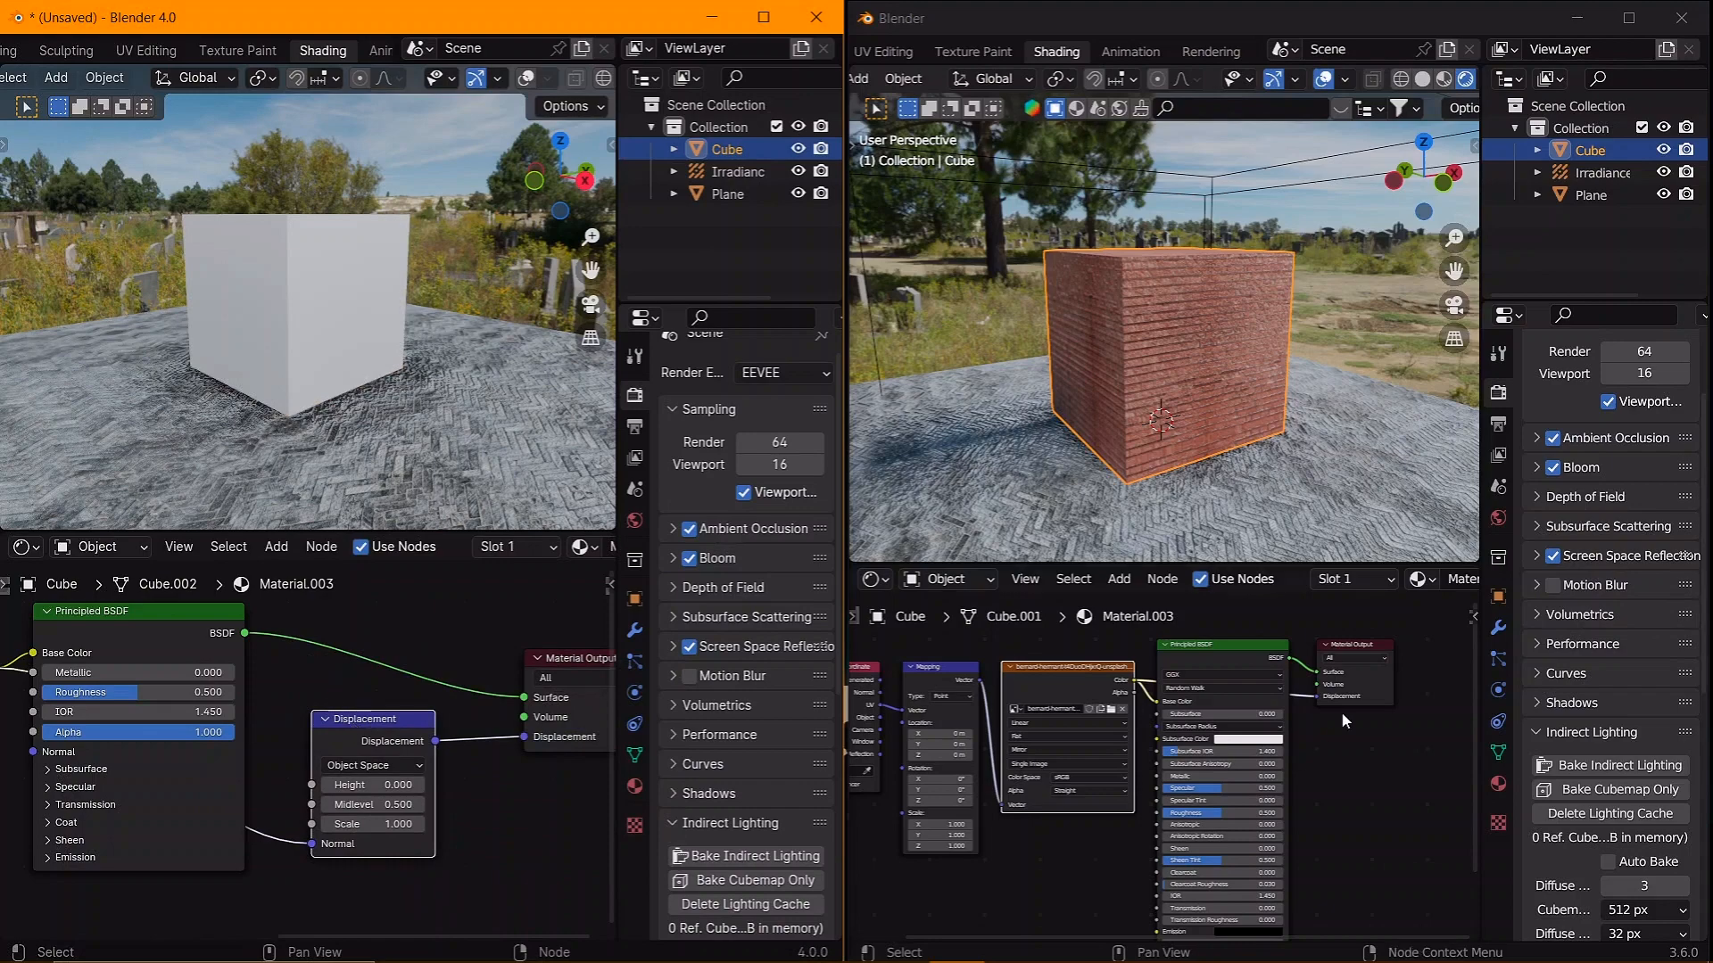
- Set Midlevel to 0.2 and Scale to 0.2 on the Displacement node in the Blender 4.0 brick material
{"action": "scroll", "coordinate": [428, 830], "scroll_direction": "up", "scroll_amount": 4}
{"action": "left_click", "coordinate": [357, 762]}
{"action": "type", "text": "0.2"}
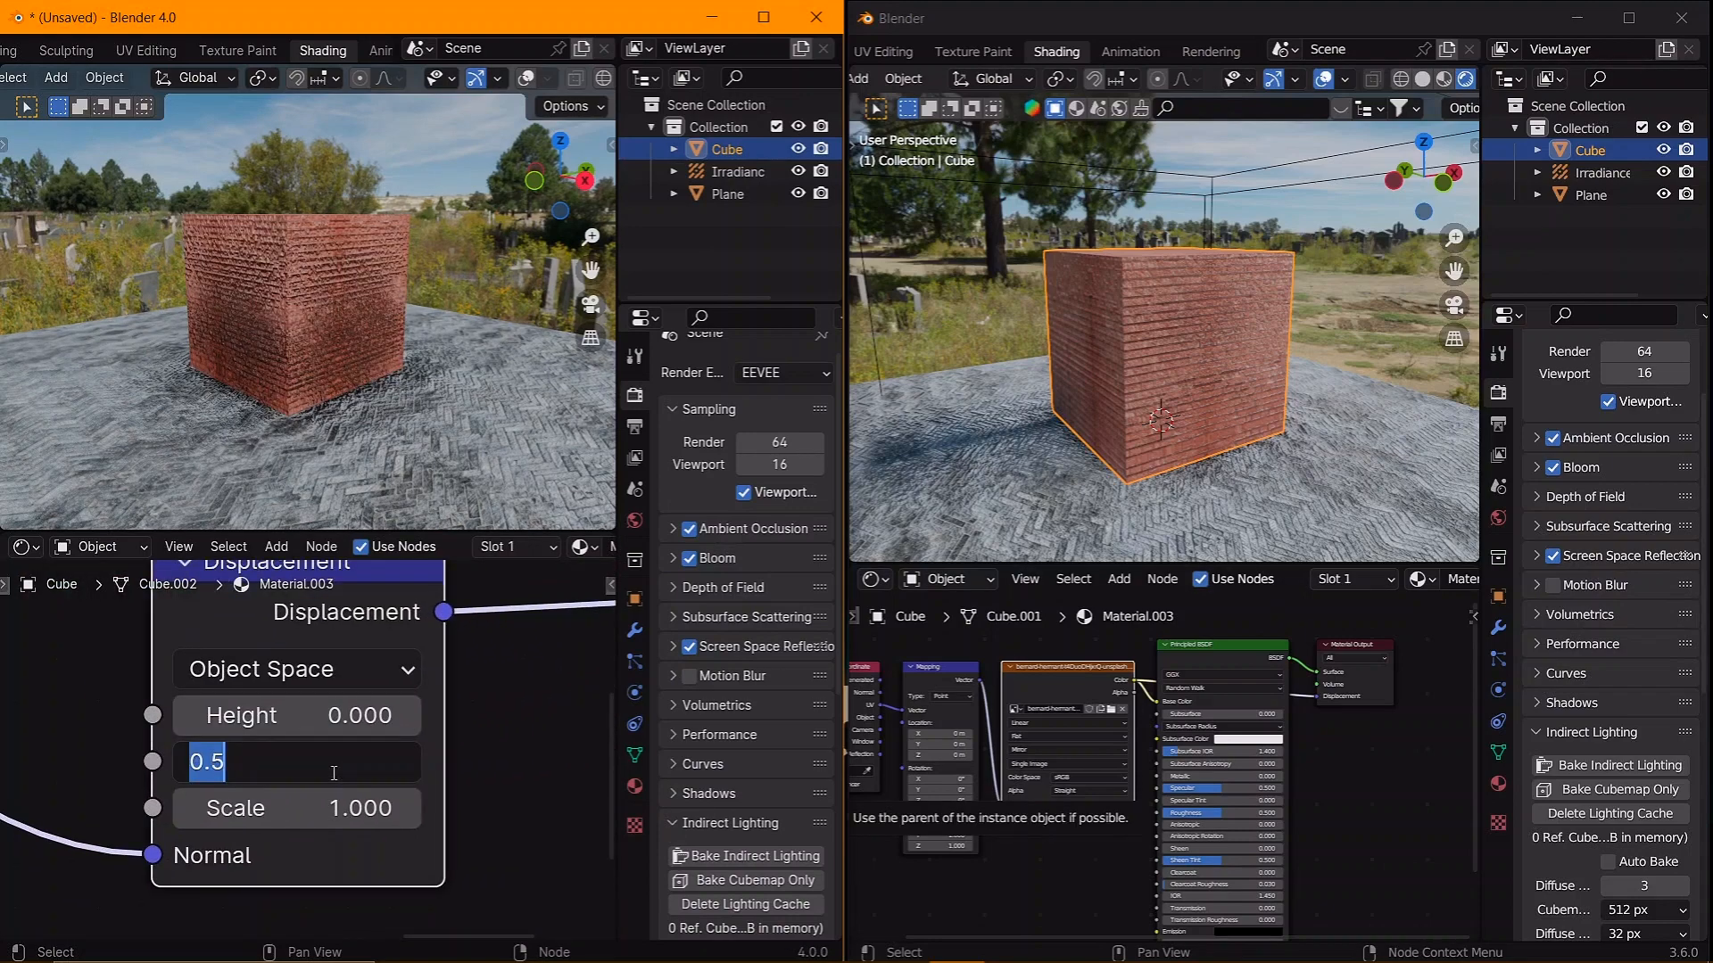
{"action": "key", "text": "Return"}
{"action": "left_click", "coordinate": [357, 808]}
{"action": "type", "text": "0.2"}
{"action": "key", "text": "Return"}
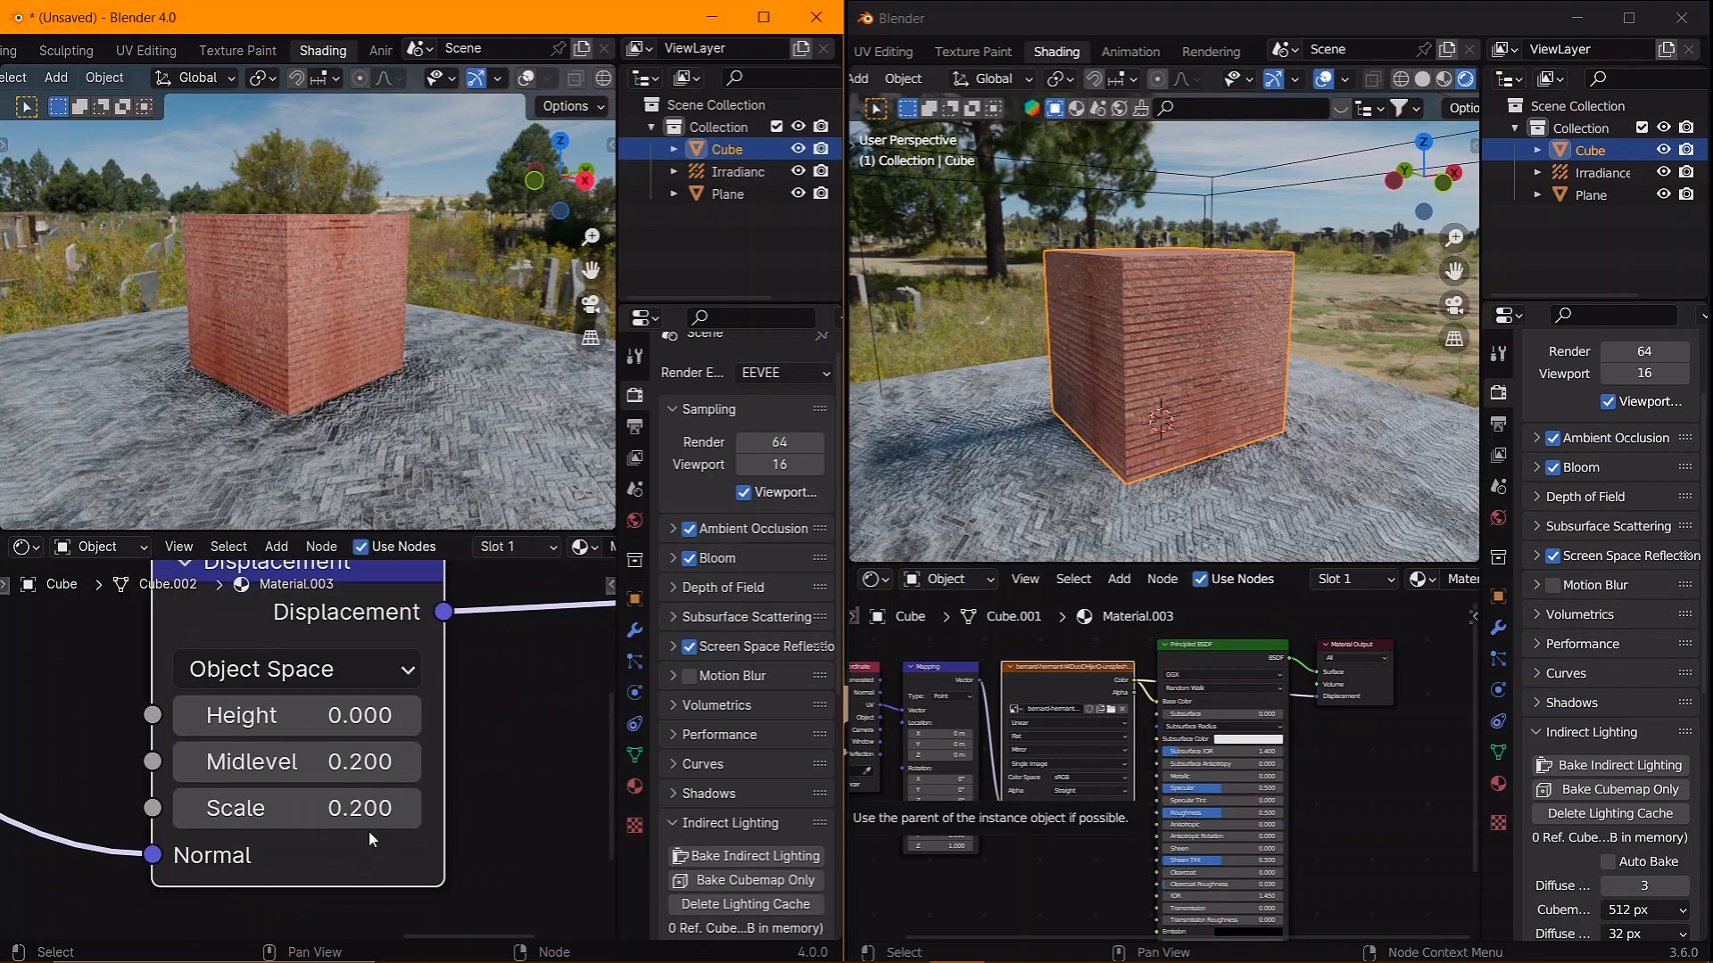
- Raise the Displacement node's Scale to 0.3 in the Blender 4.0 brick material and check the relief on the cube
{"action": "scroll", "coordinate": [282, 365], "scroll_direction": "up", "scroll_amount": 4}
{"action": "left_click", "coordinate": [325, 801]}
{"action": "type", "text": "."}
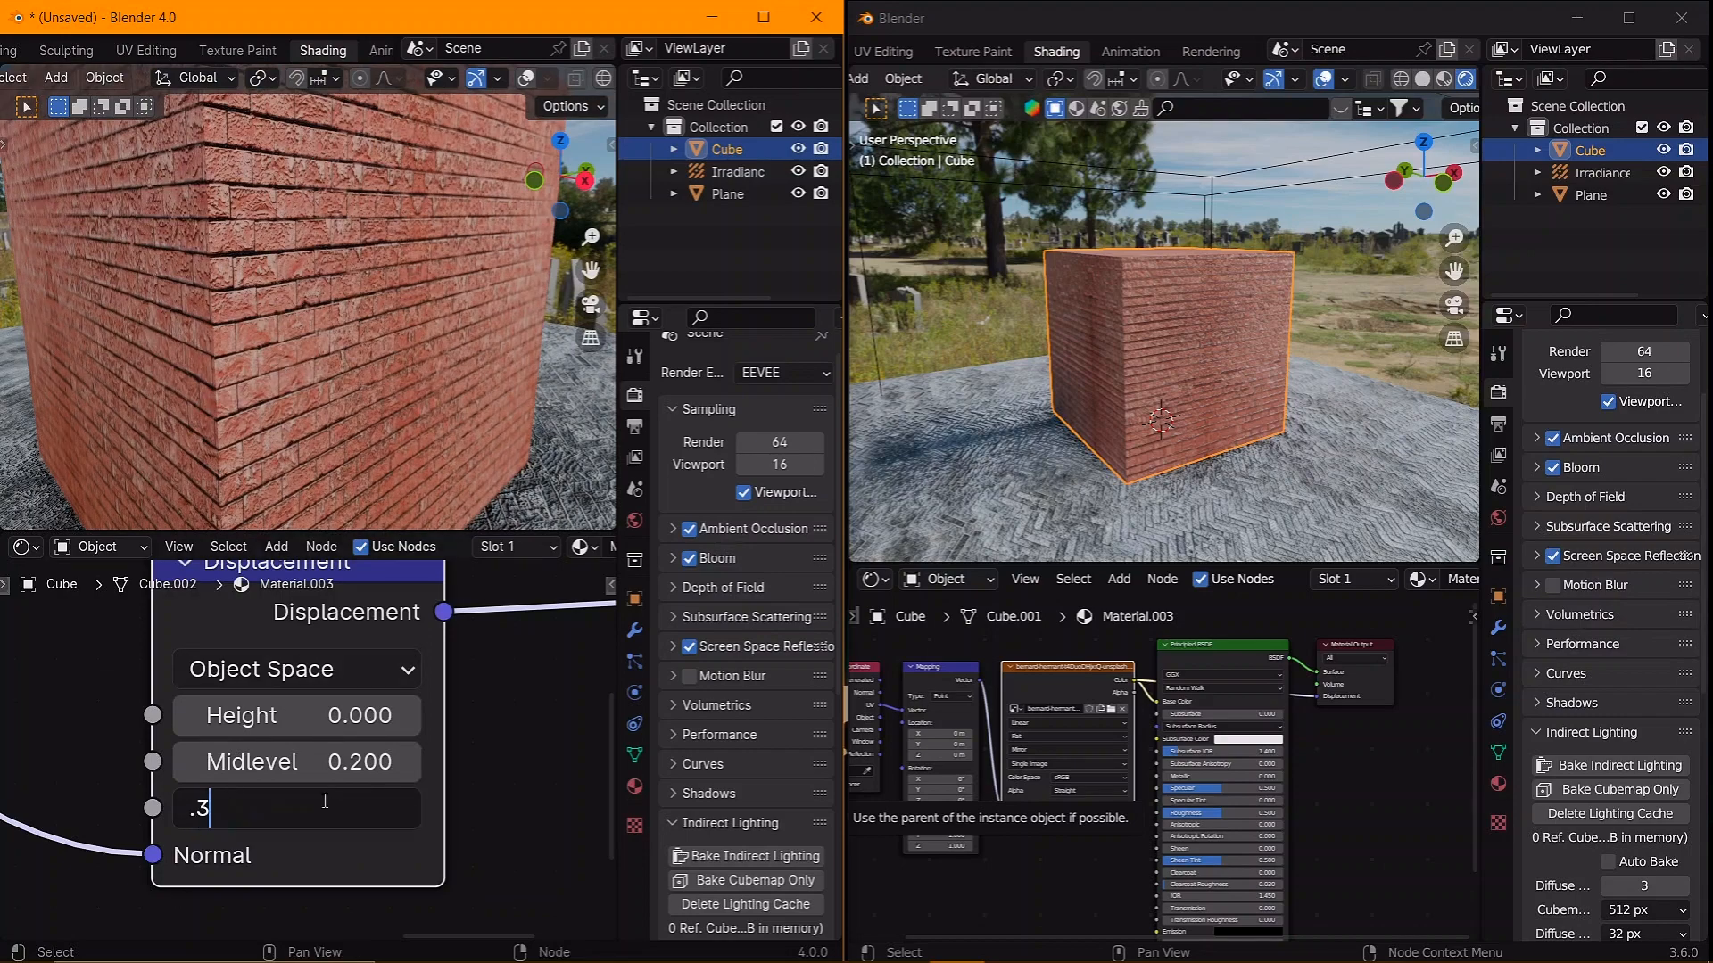
{"action": "type", "text": "3"}
{"action": "key", "text": "Return"}
{"action": "scroll", "coordinate": [301, 376], "scroll_direction": "down", "scroll_amount": 5}
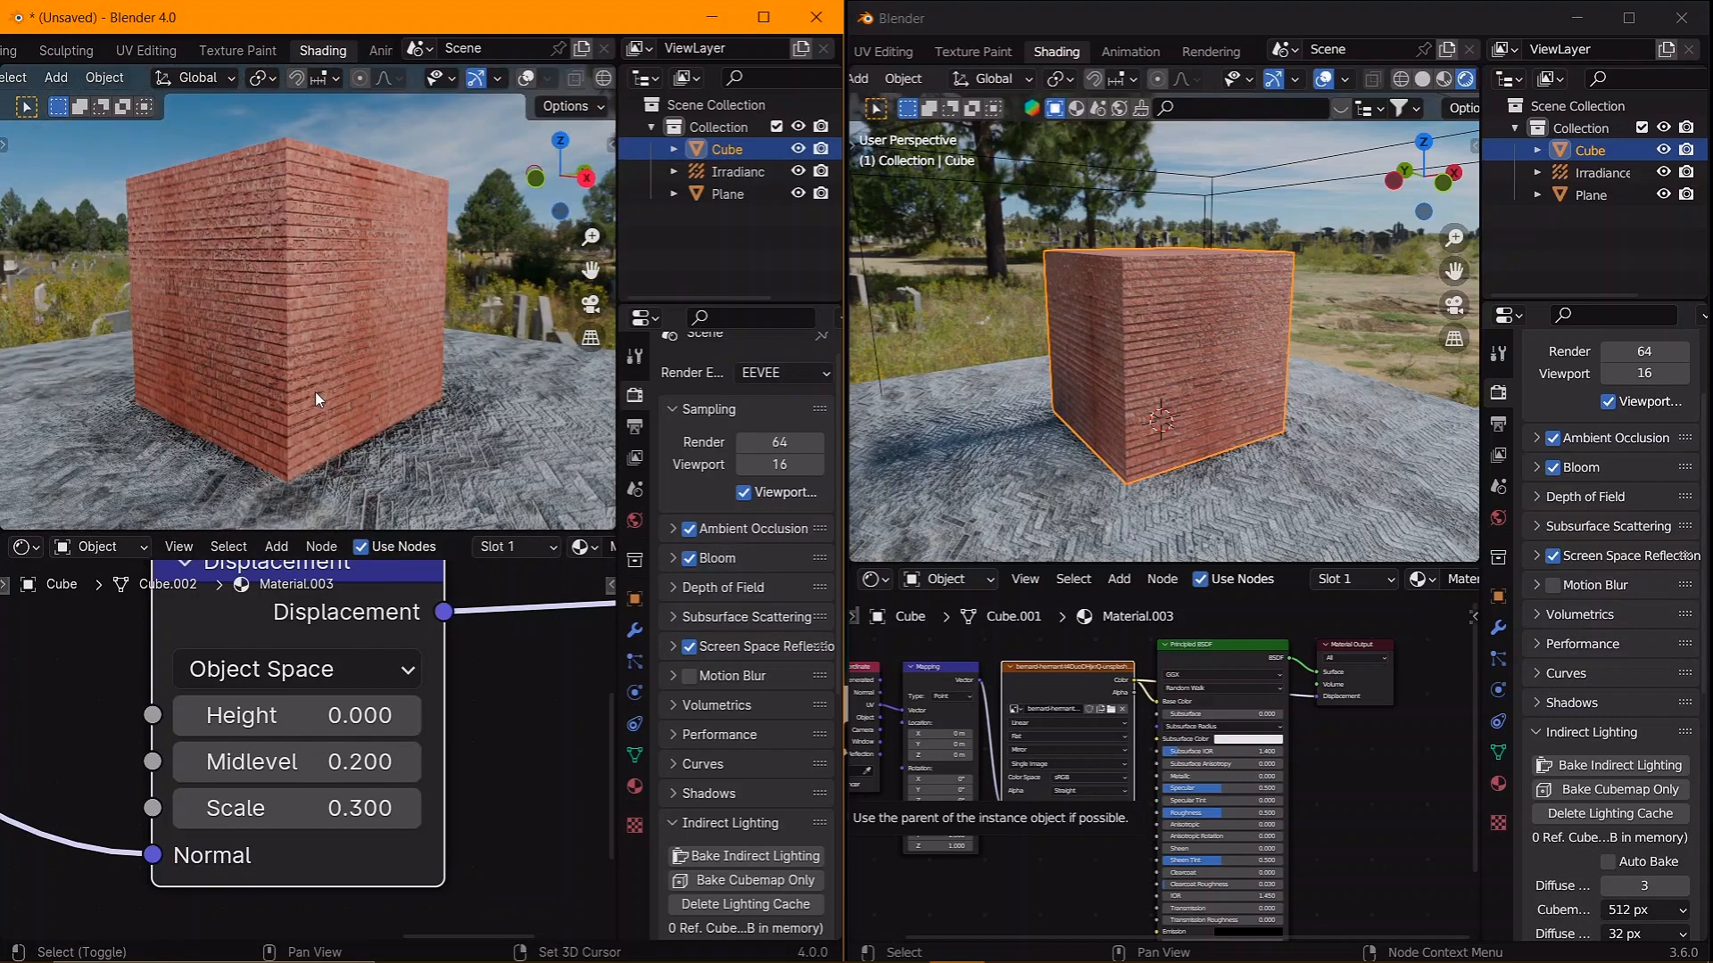
{"action": "middle_click_drag", "start_coordinate": [314, 392], "coordinate": [264, 367]}
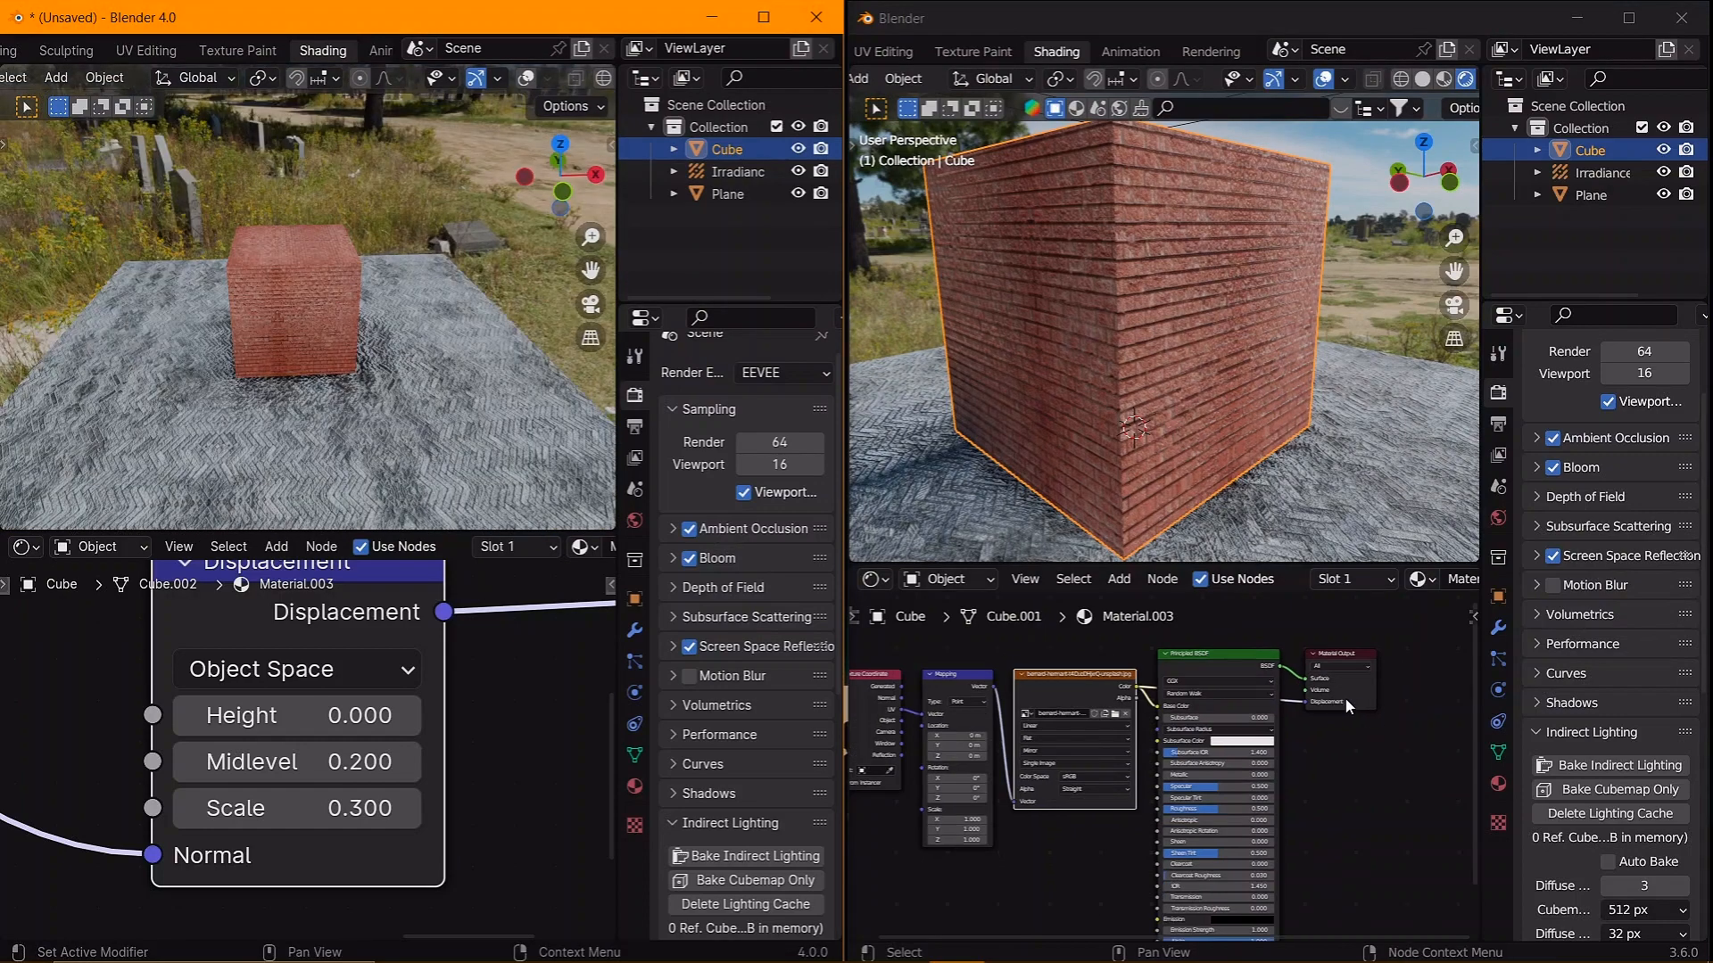
- In Blender 3.6, move the material output aside and insert a Displacement vector node on the link to its Displacement input
{"action": "middle_click_drag", "start_coordinate": [1347, 706], "coordinate": [1118, 706]}
{"action": "left_click_drag", "start_coordinate": [1103, 657], "coordinate": [1265, 687]}
{"action": "scroll", "coordinate": [1196, 747], "scroll_direction": "up", "scroll_amount": 2}
{"action": "middle_click_drag", "start_coordinate": [1196, 748], "coordinate": [1159, 734]}
{"action": "key", "text": "shift+a"}
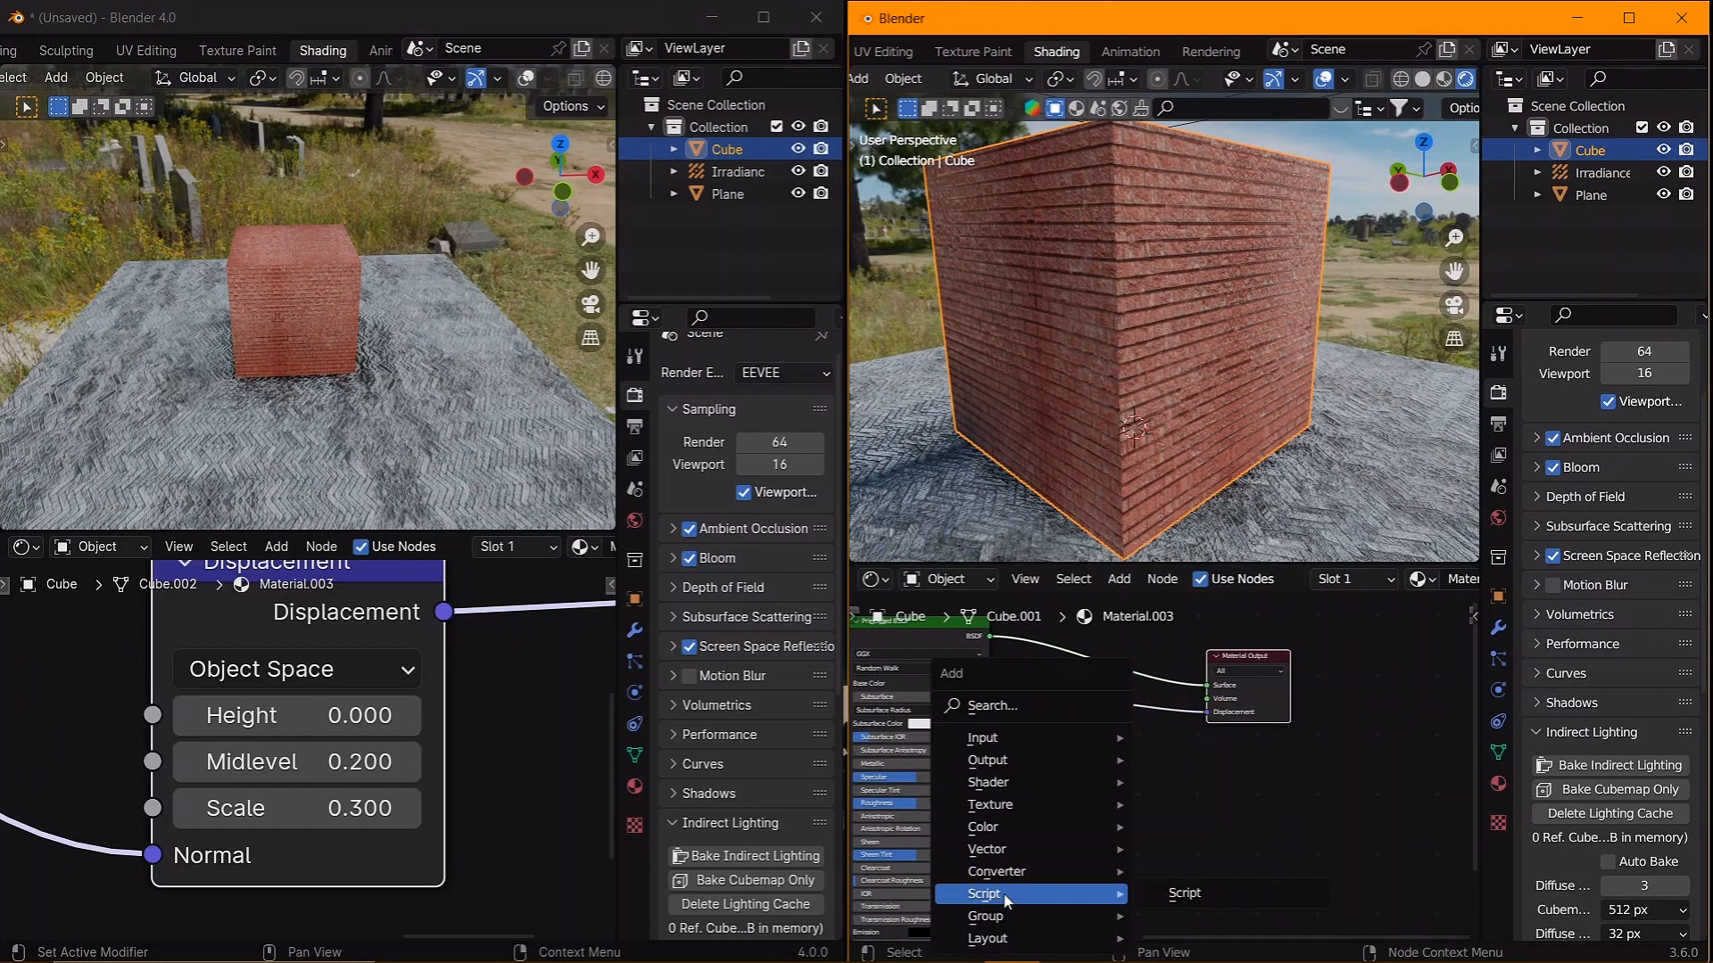
{"action": "mouse_move", "coordinate": [987, 848]}
{"action": "left_click", "coordinate": [1177, 734]}
{"action": "left_click_drag", "start_coordinate": [1095, 714], "coordinate": [1097, 708]}
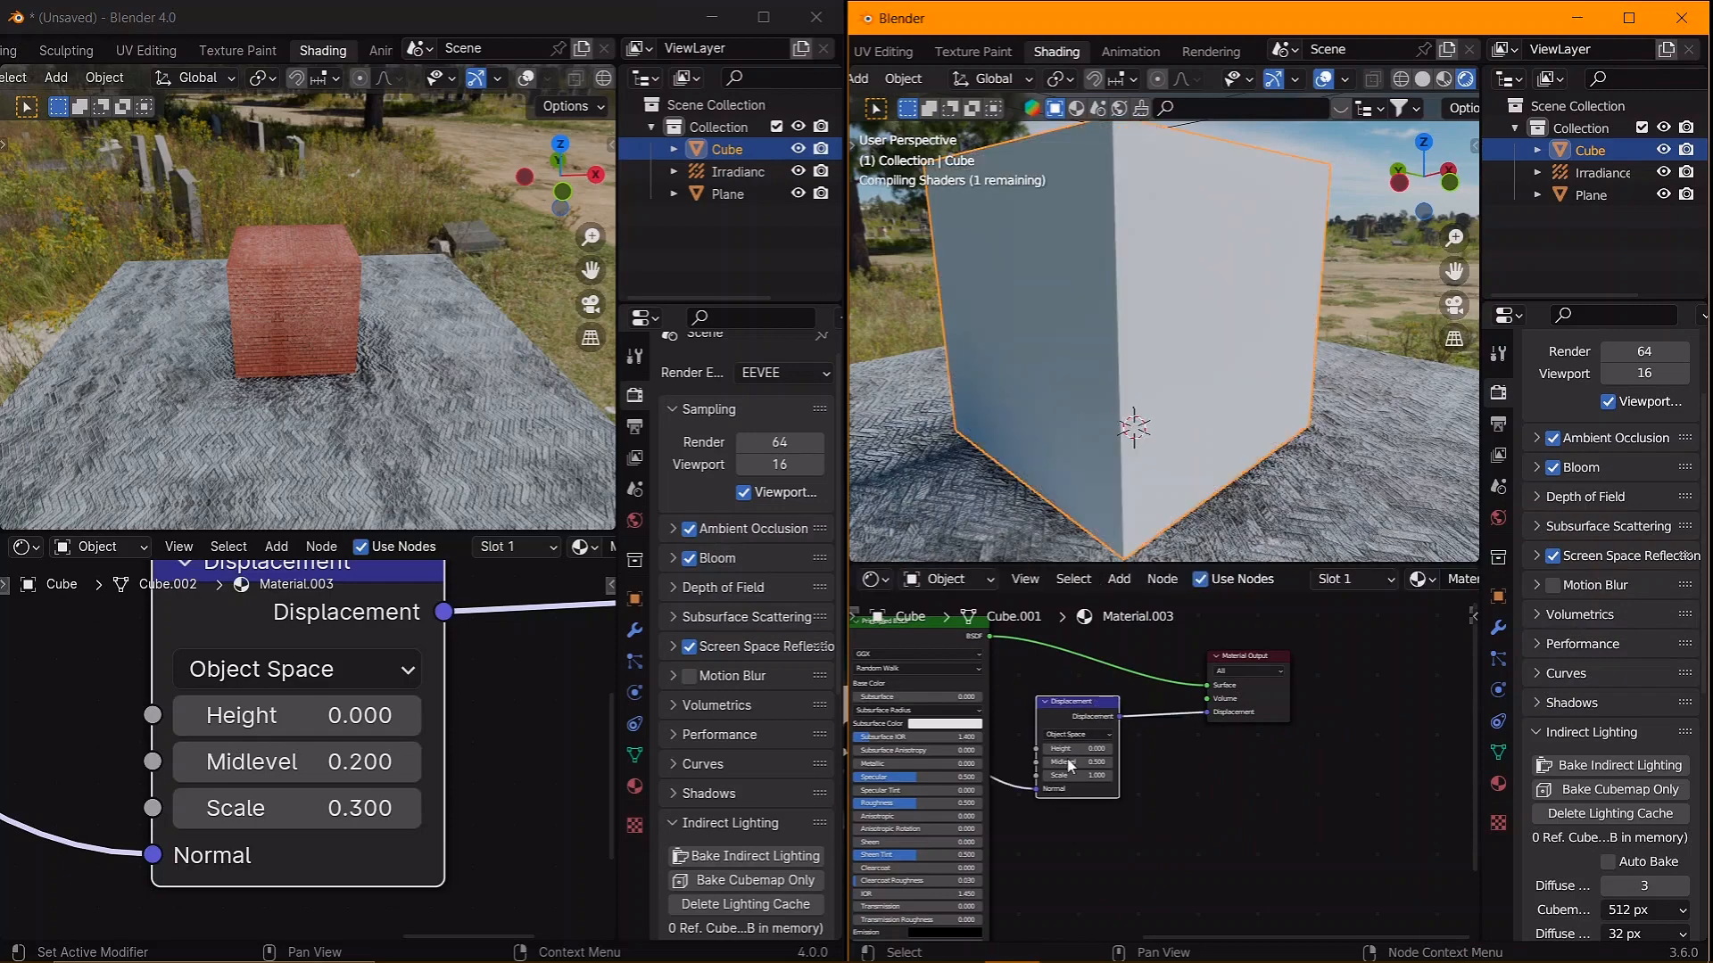
- Set Midlevel to 0.2 and Scale to 0.3 on the Displacement node in the Blender 3.6 brick material
{"action": "left_click", "coordinate": [1082, 761]}
{"action": "type", "text": ".2"}
{"action": "key", "text": "Return"}
{"action": "scroll", "coordinate": [1112, 778], "scroll_direction": "up", "scroll_amount": 10}
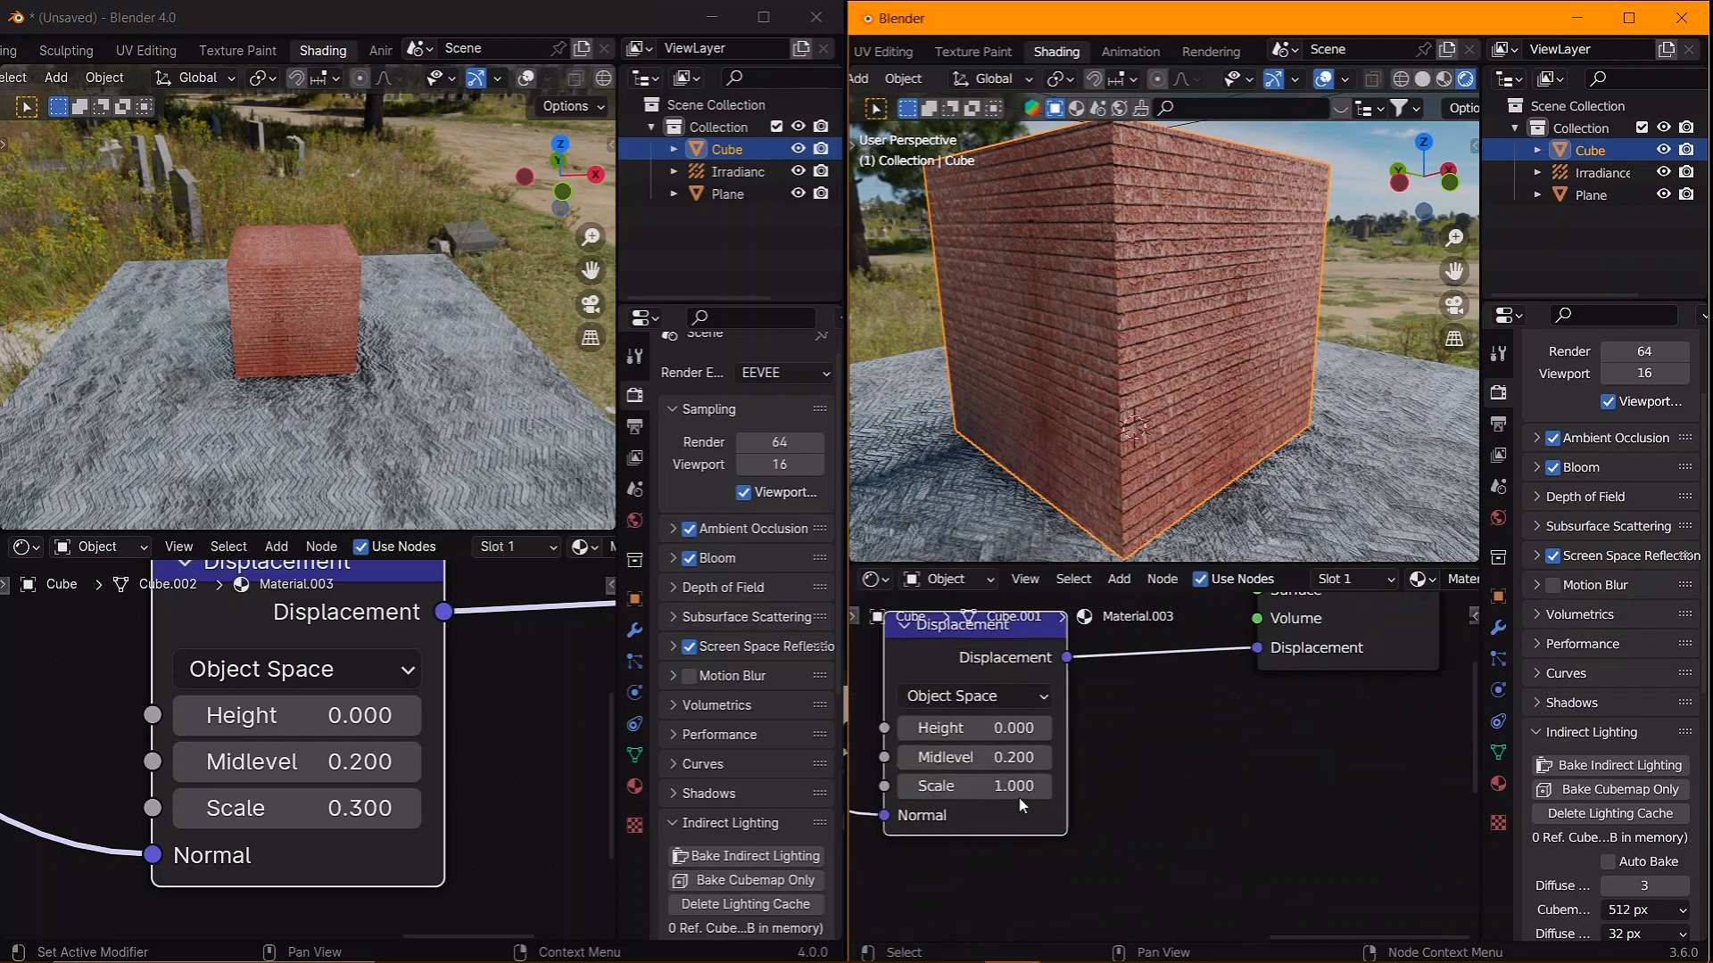
{"action": "left_click", "coordinate": [996, 788]}
{"action": "type", "text": ".3"}
{"action": "key", "text": "Return"}
{"action": "scroll", "coordinate": [1142, 389], "scroll_direction": "down", "scroll_amount": 2}
{"action": "middle_click_drag", "start_coordinate": [1146, 389], "coordinate": [1093, 389]}
{"action": "scroll", "coordinate": [1079, 397], "scroll_direction": "down", "scroll_amount": 3}
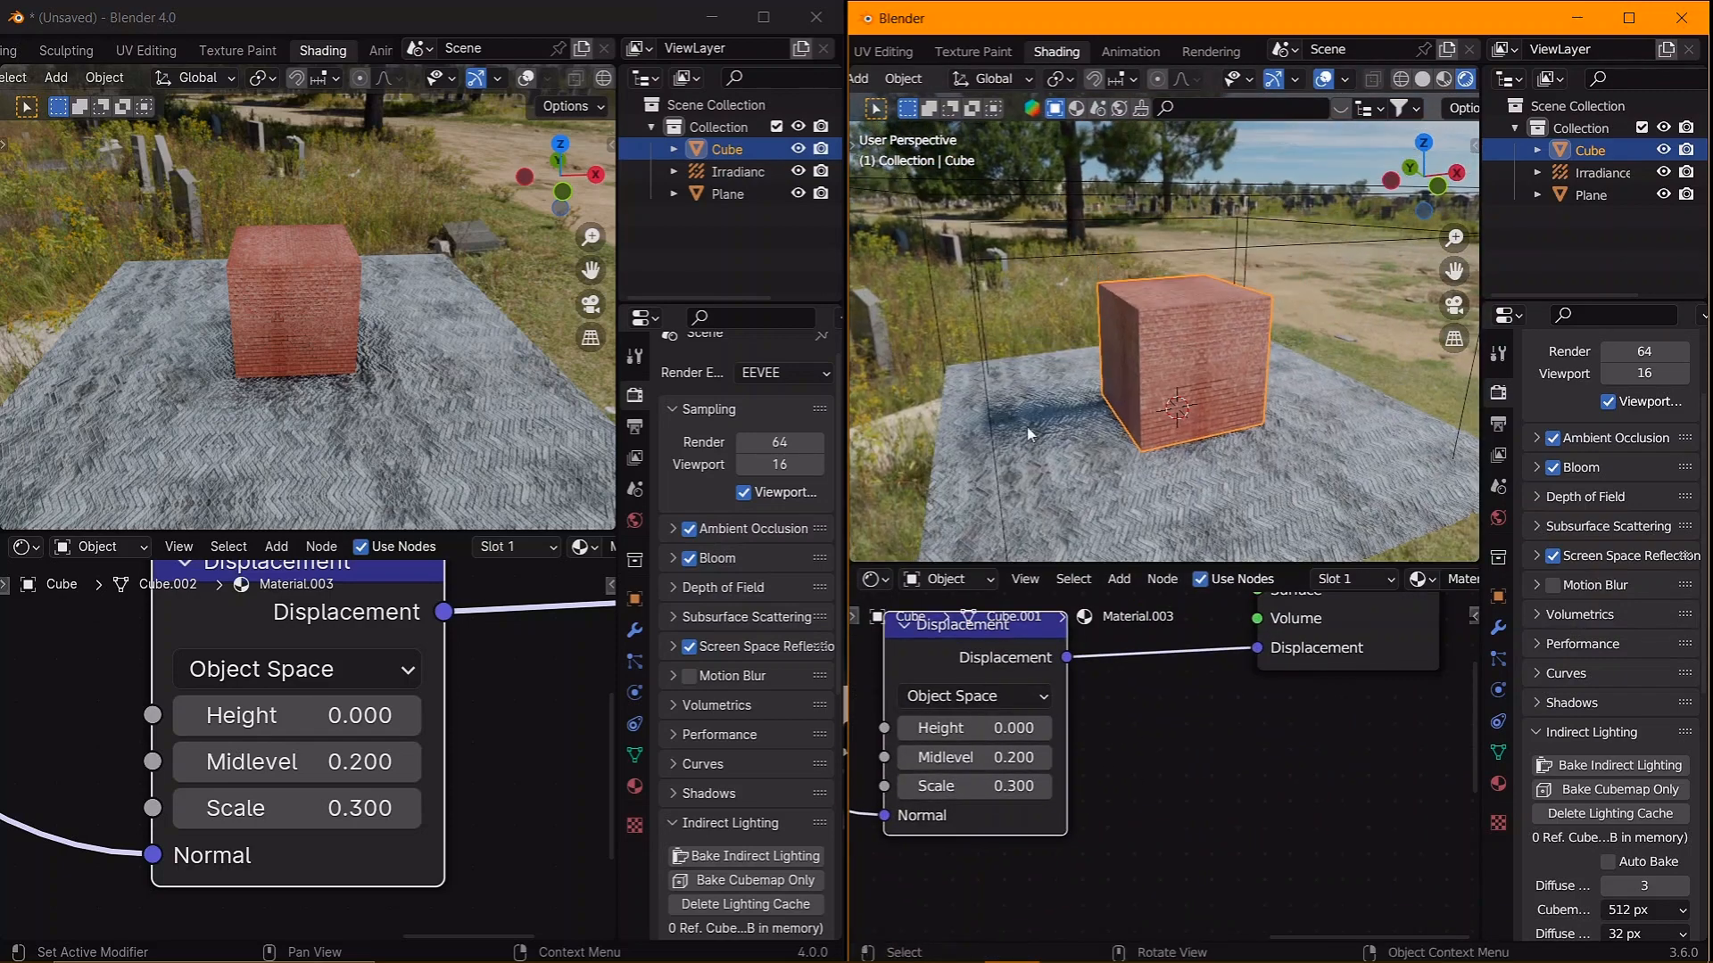
- Show the viewport overlays in Blender 4.0 with the brick cube and the whole plane in view from above
{"action": "scroll", "coordinate": [330, 357], "scroll_direction": "up", "scroll_amount": 3}
{"action": "scroll", "coordinate": [330, 357], "scroll_direction": "down", "scroll_amount": 1}
{"action": "middle_click_drag", "start_coordinate": [330, 357], "coordinate": [389, 337], "text": "shift"}
{"action": "middle_click_drag", "start_coordinate": [389, 337], "coordinate": [392, 330]}
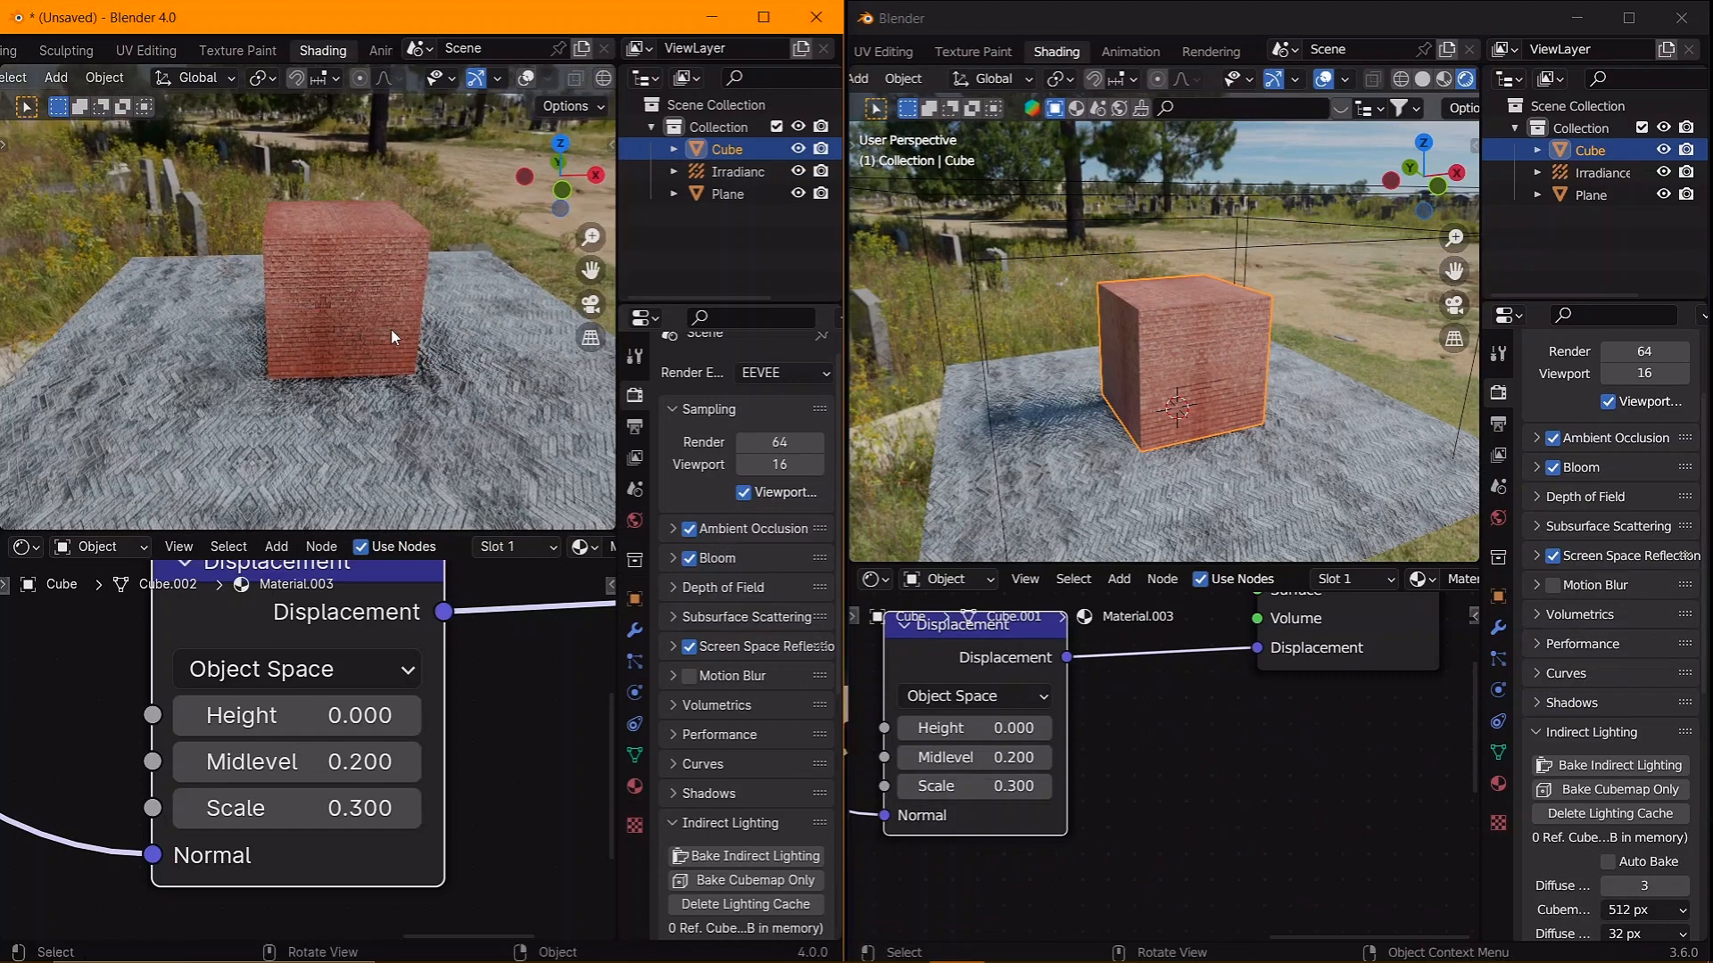
{"action": "left_click", "coordinate": [528, 80]}
{"action": "middle_click_drag", "start_coordinate": [346, 276], "coordinate": [376, 337]}
{"action": "scroll", "coordinate": [353, 325], "scroll_direction": "down", "scroll_amount": 2}
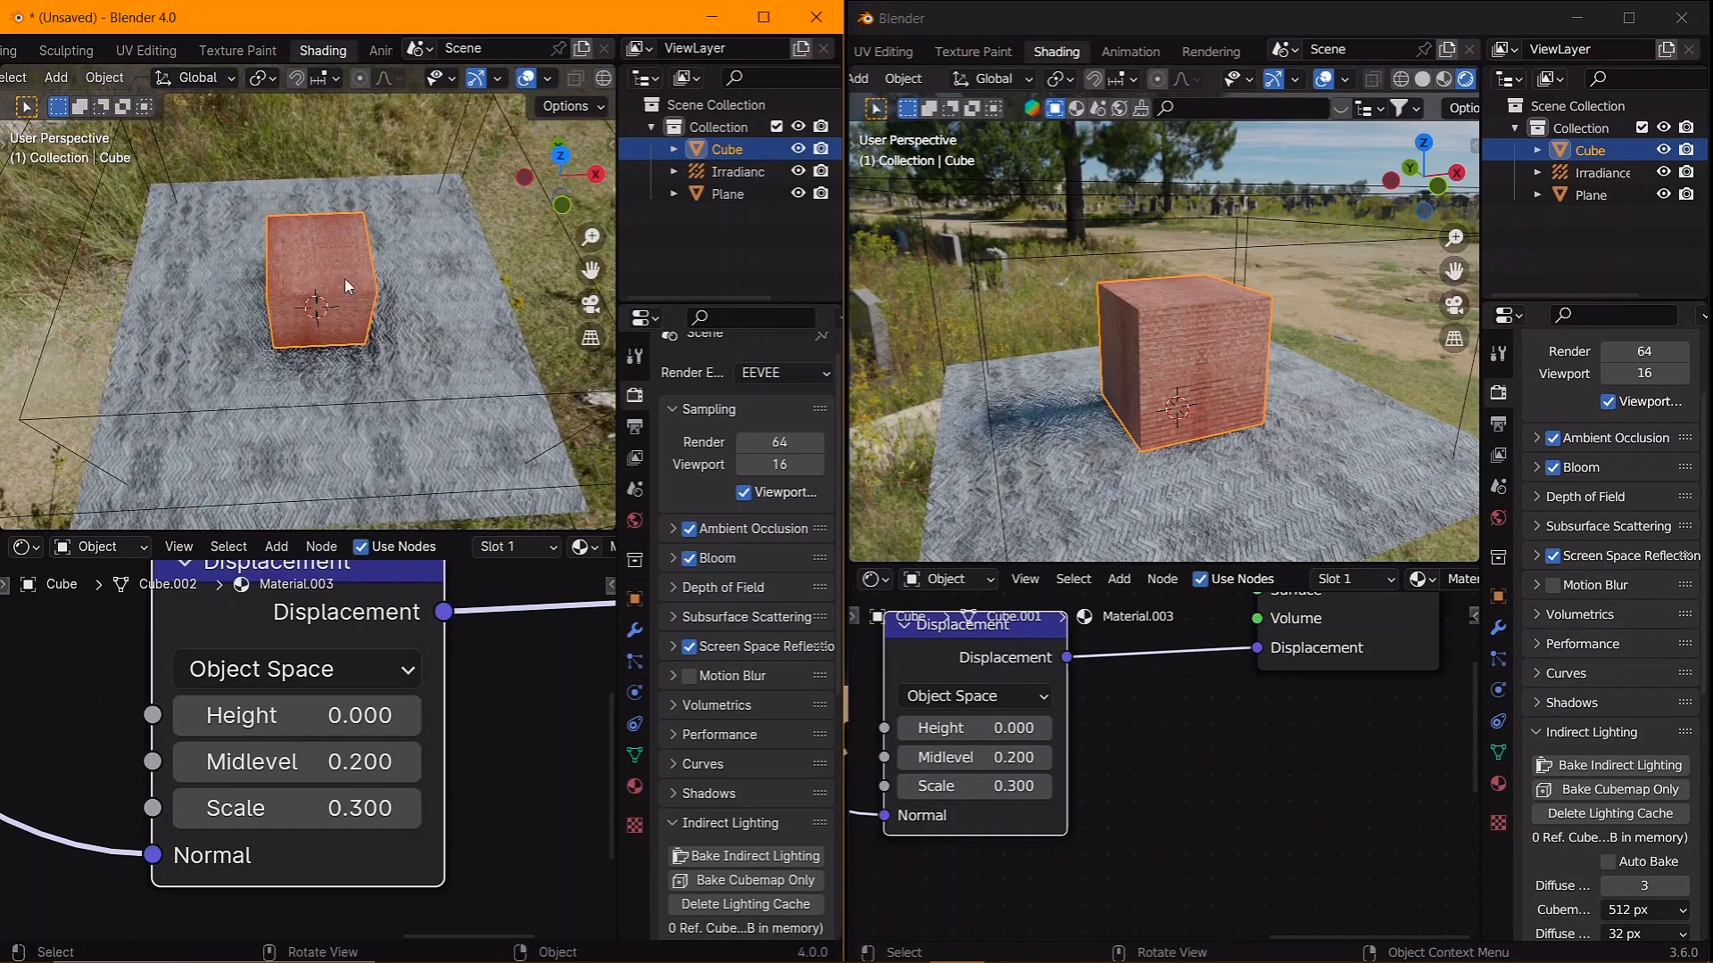
- Place two linked duplicates of the brick cube at the plane's two far corners in Blender 4.0, keeping their height
{"action": "key", "text": "shift+d"}
{"action": "key", "text": "shift+z"}
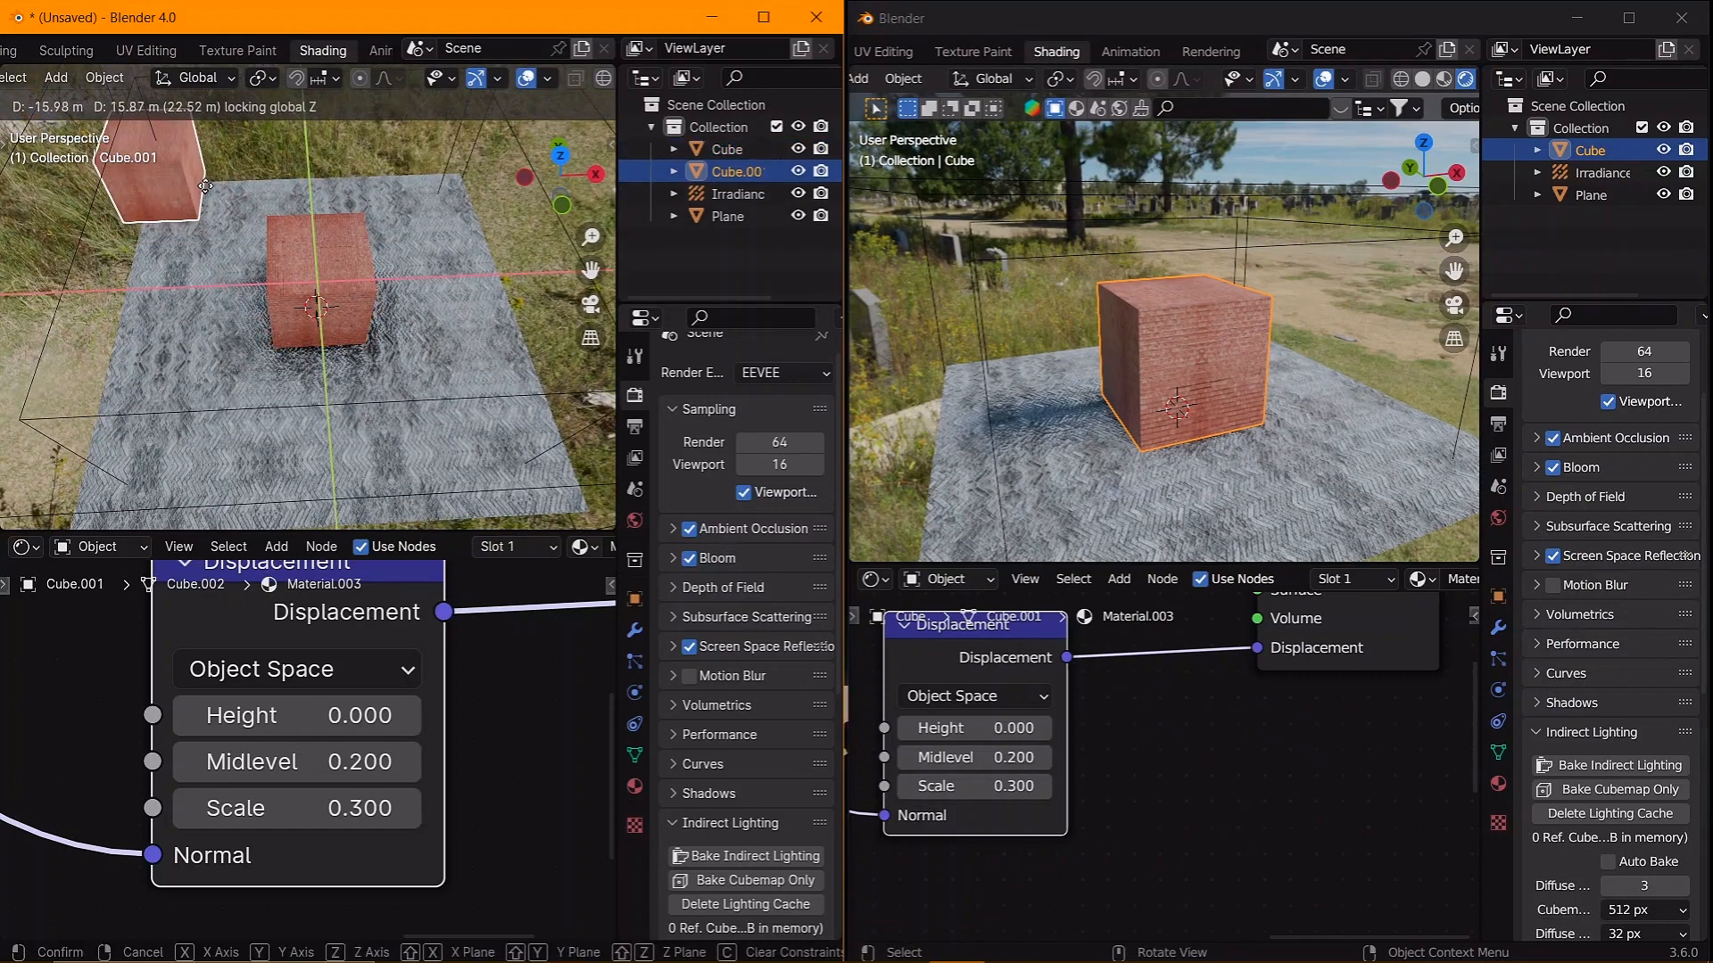
{"action": "left_click", "coordinate": [223, 207]}
{"action": "key", "text": "alt+d"}
{"action": "key", "text": "shift+z"}
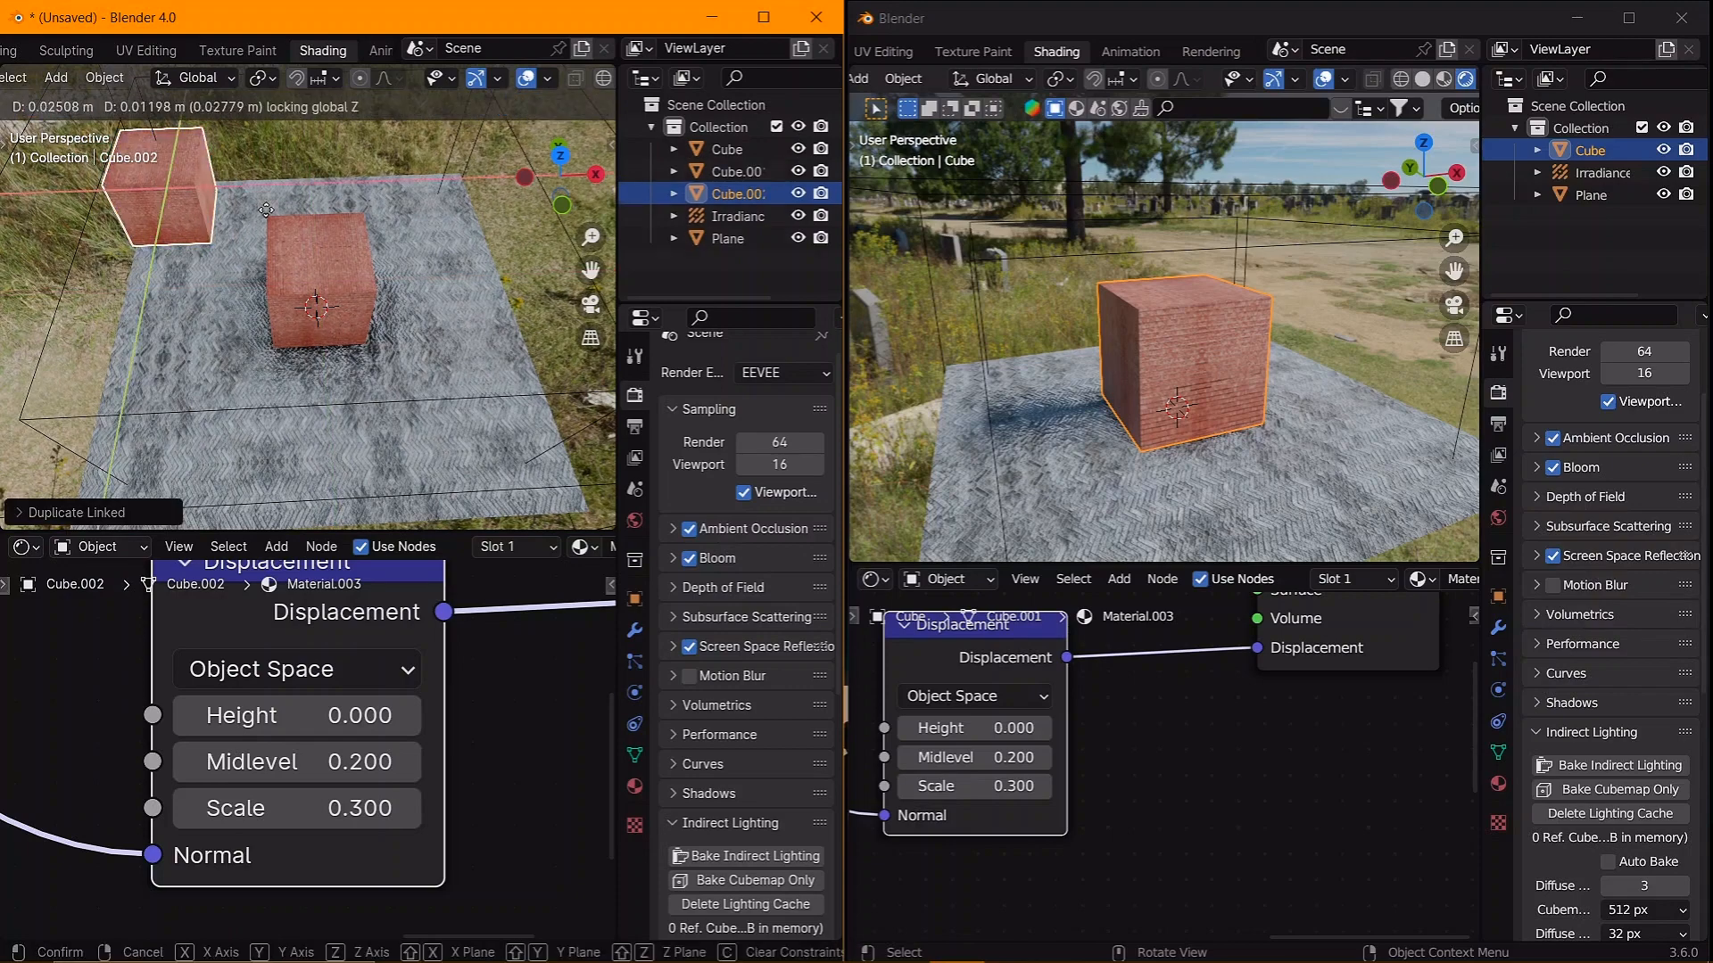
{"action": "left_click", "coordinate": [489, 207]}
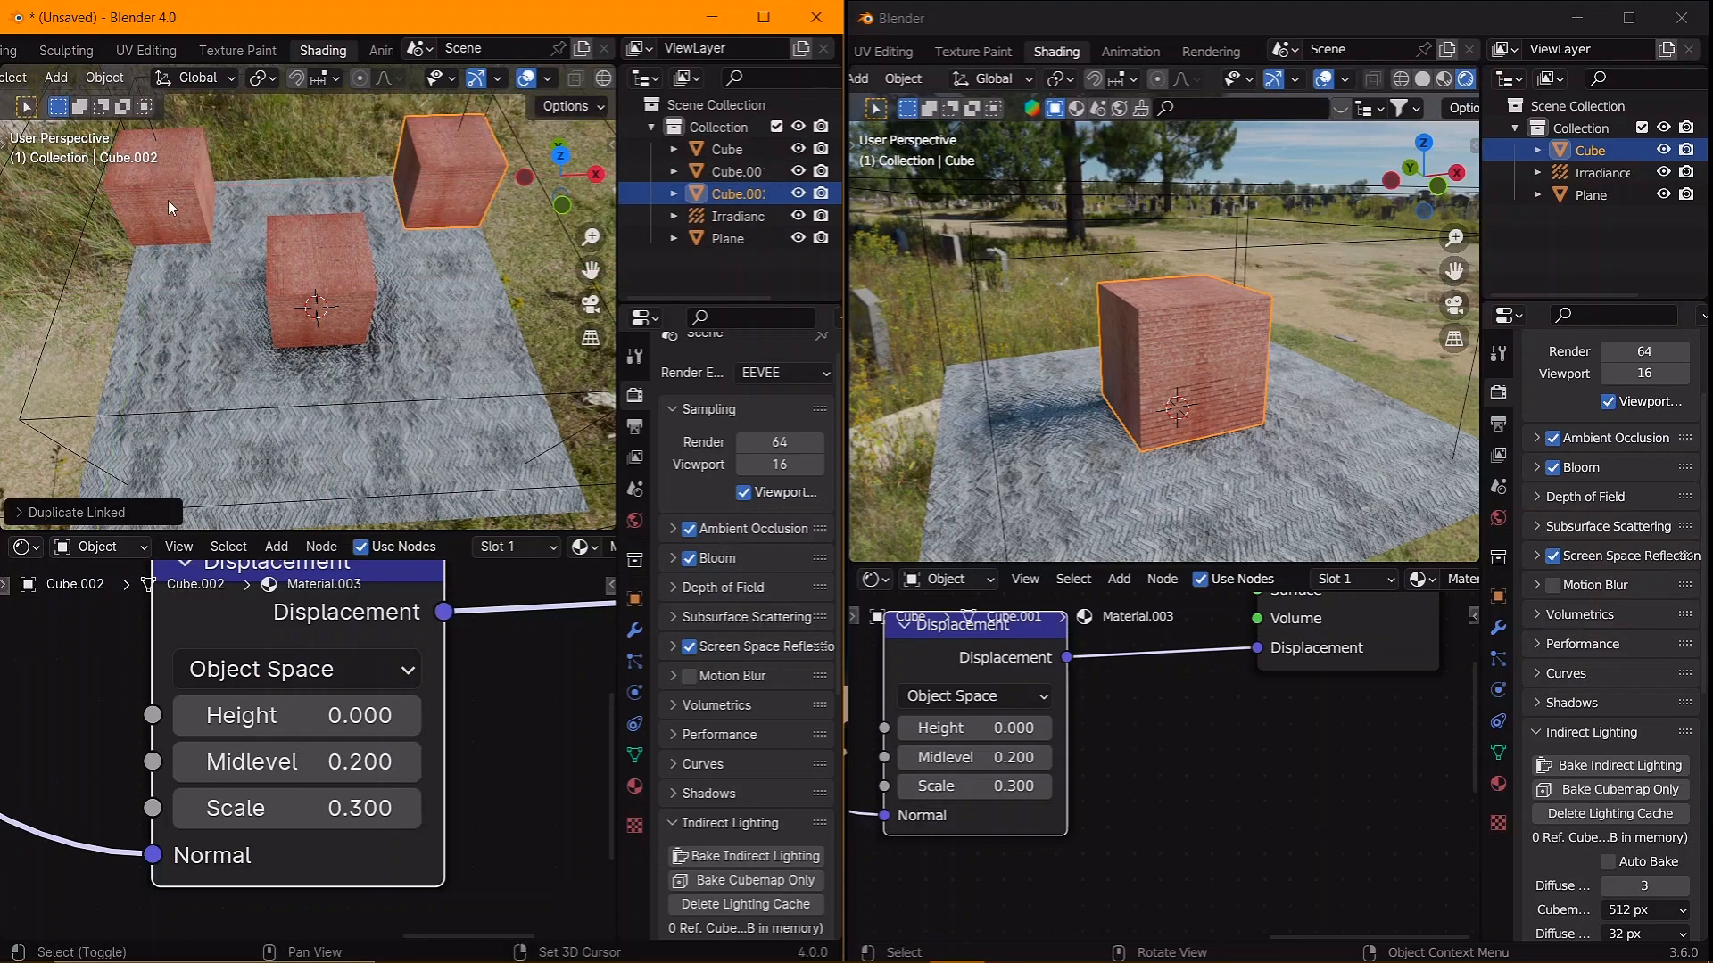
- Create linked duplicates of both far corner cubes along Y at the plane's near corners and fine-tune their Y position
{"action": "left_click", "coordinate": [168, 200], "text": "shift"}
{"action": "key", "text": "alt+d"}
{"action": "key", "text": "y"}
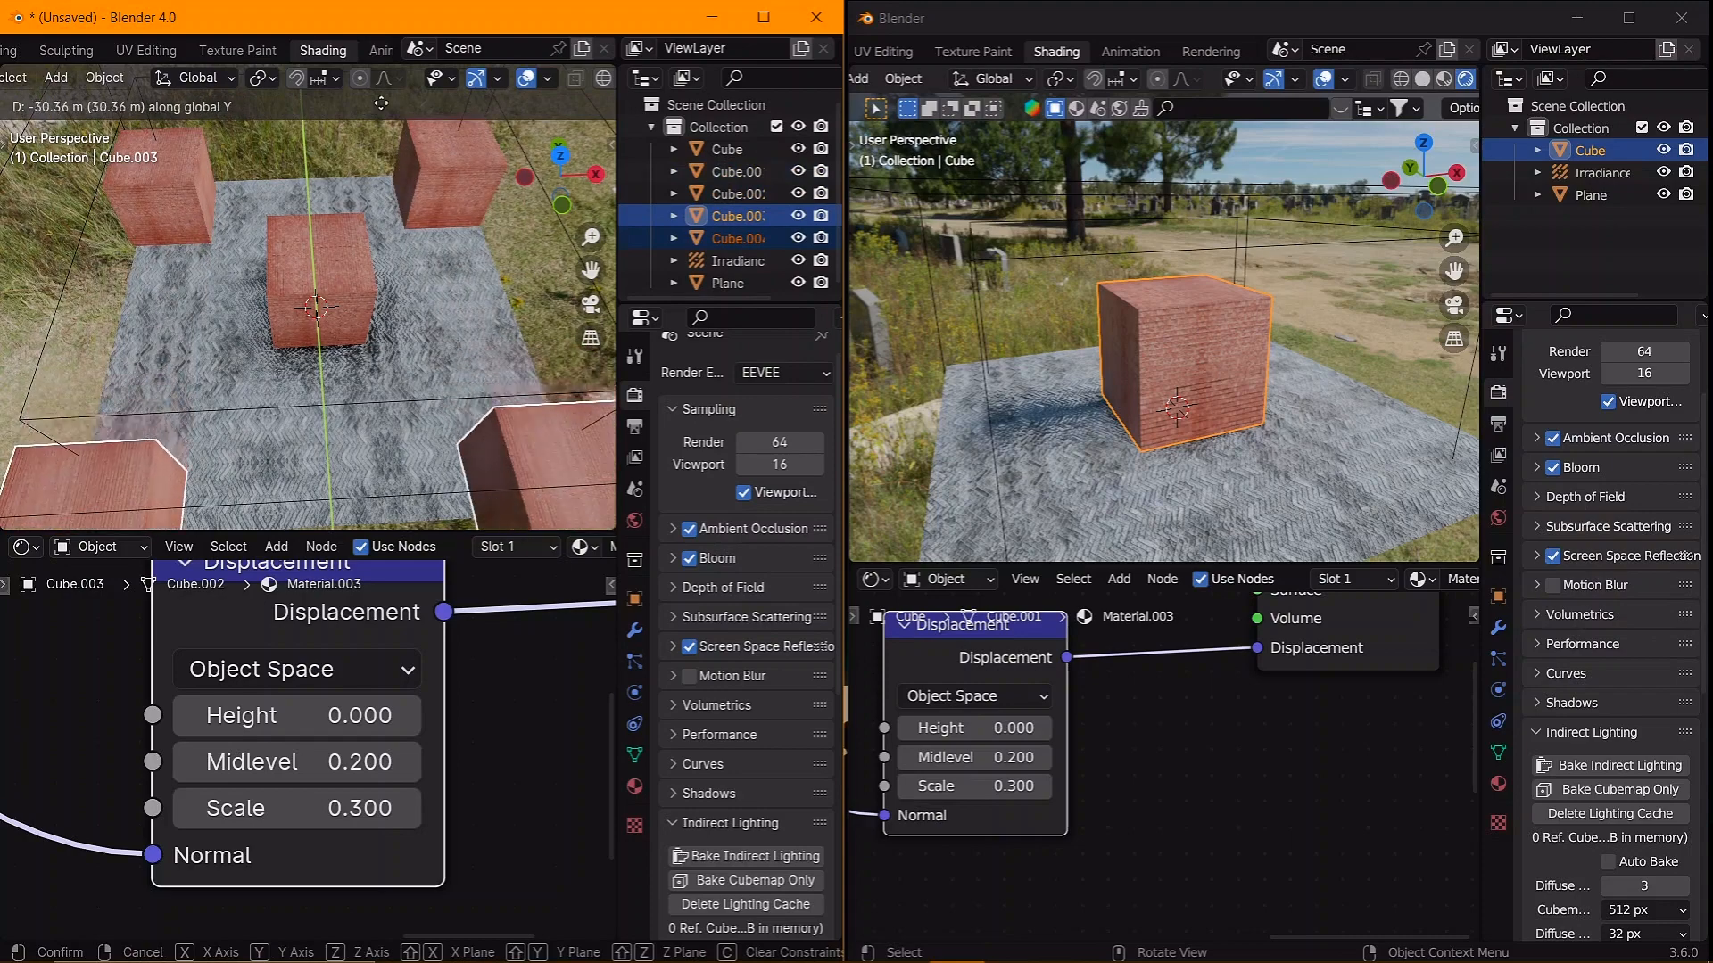
{"action": "left_click", "coordinate": [390, 124]}
{"action": "key", "text": "g"}
{"action": "key", "text": "y"}
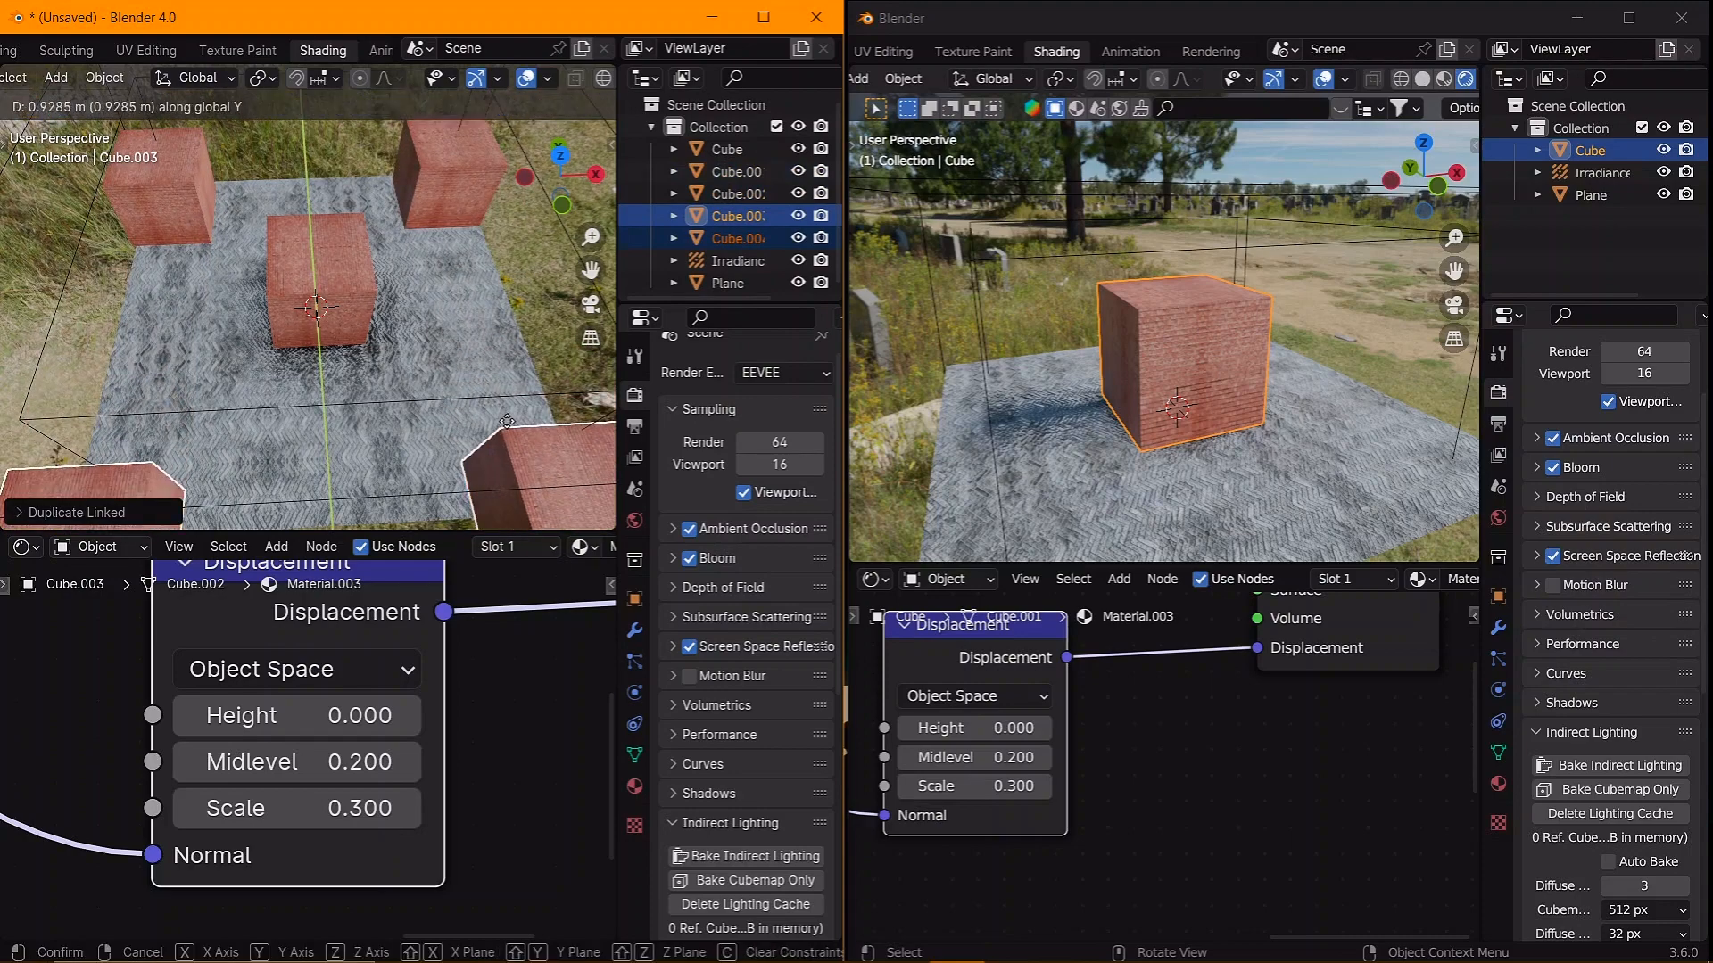
{"action": "left_click", "coordinate": [505, 418]}
{"action": "middle_click_drag", "start_coordinate": [500, 410], "coordinate": [351, 389]}
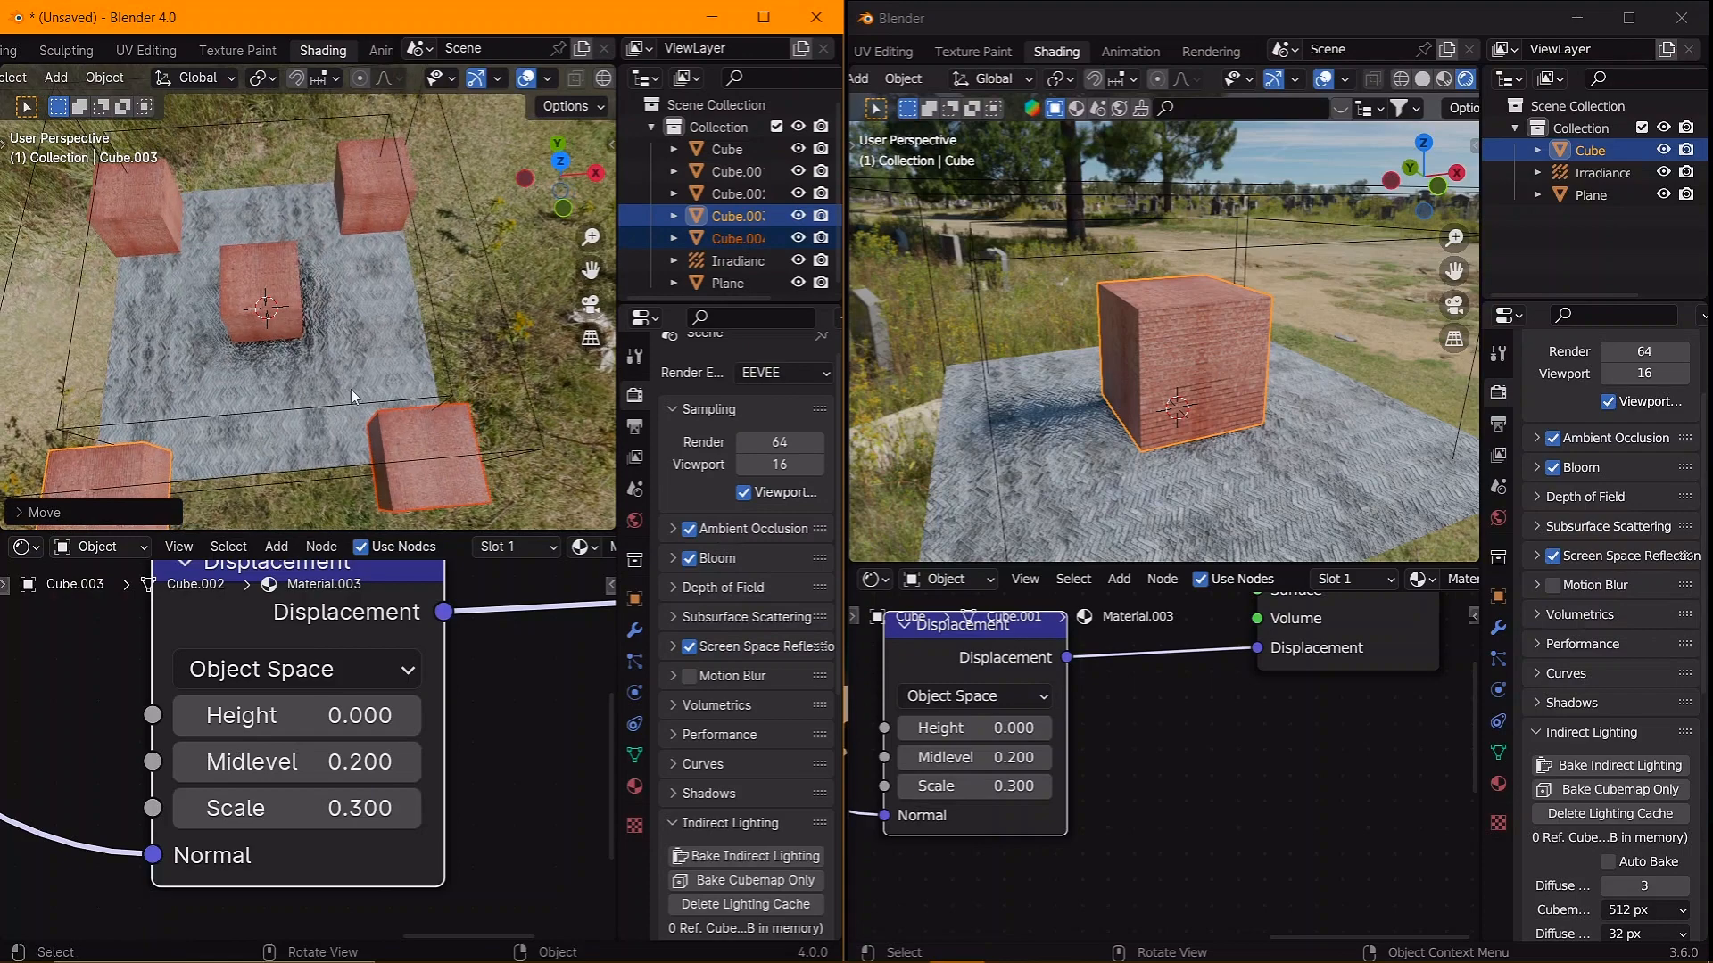
- Make linked duplicates of the two far corner cubes one cube length along Y and repeat twice to fill both side walls
{"action": "left_click", "coordinate": [365, 201]}
{"action": "left_click", "coordinate": [142, 210], "text": "shift"}
{"action": "key", "text": "shift+d"}
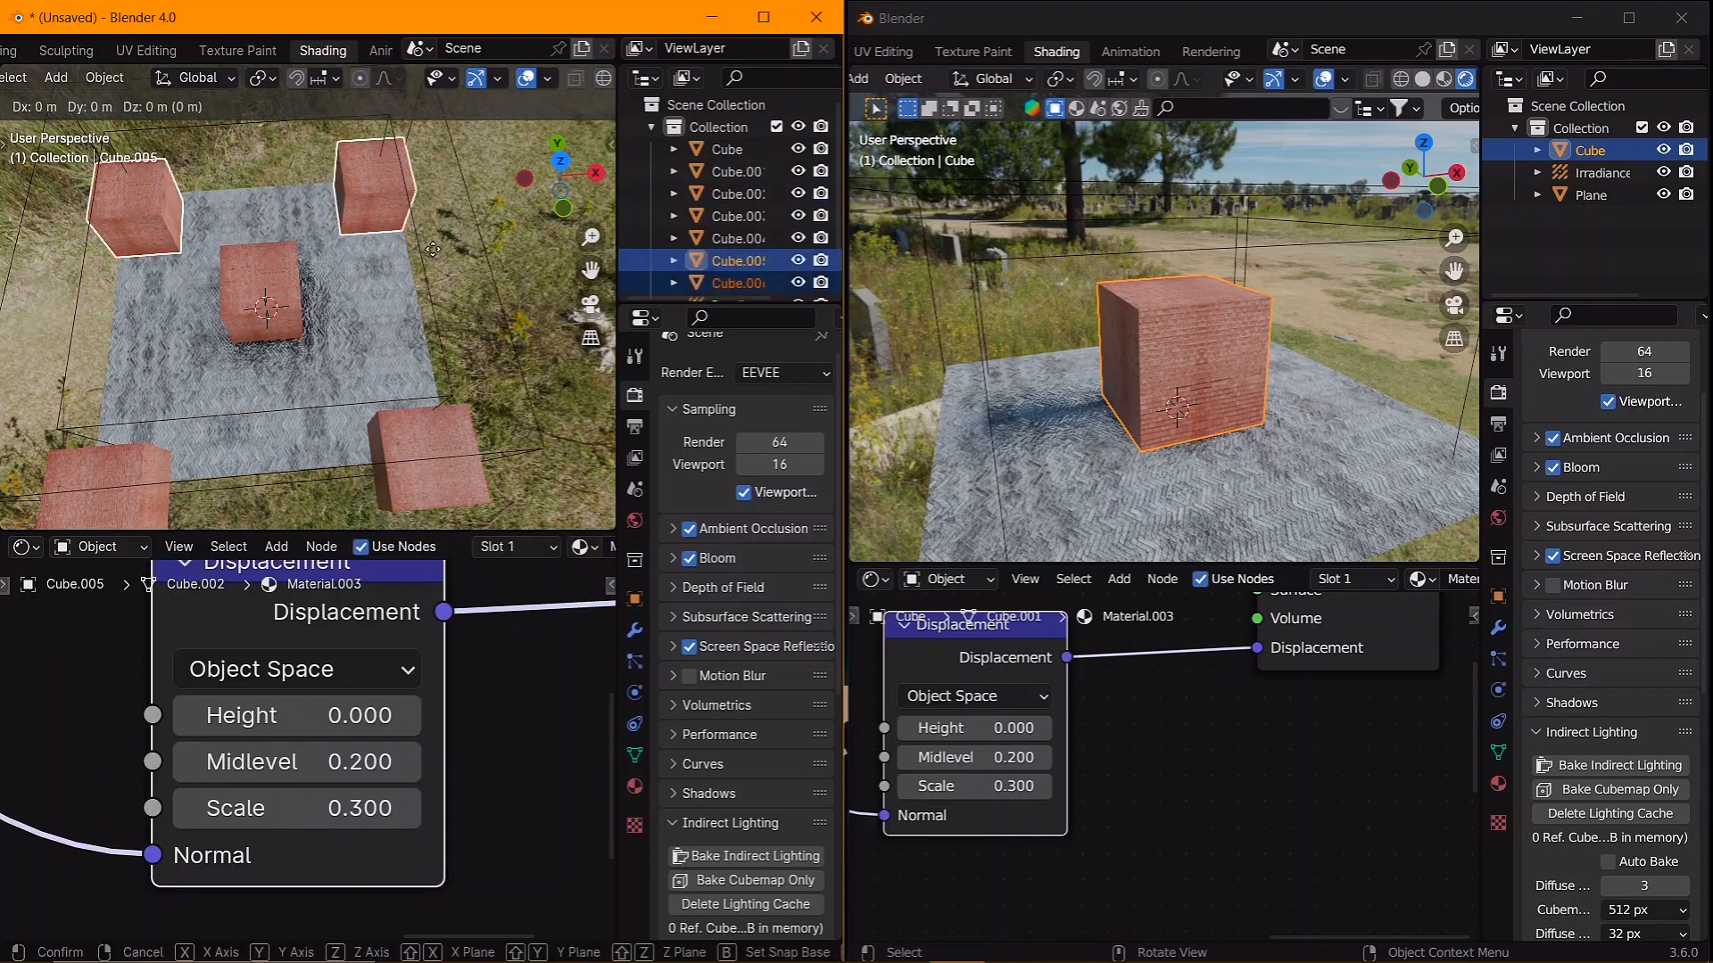
{"action": "key", "text": "y"}
{"action": "left_click", "coordinate": [455, 308]}
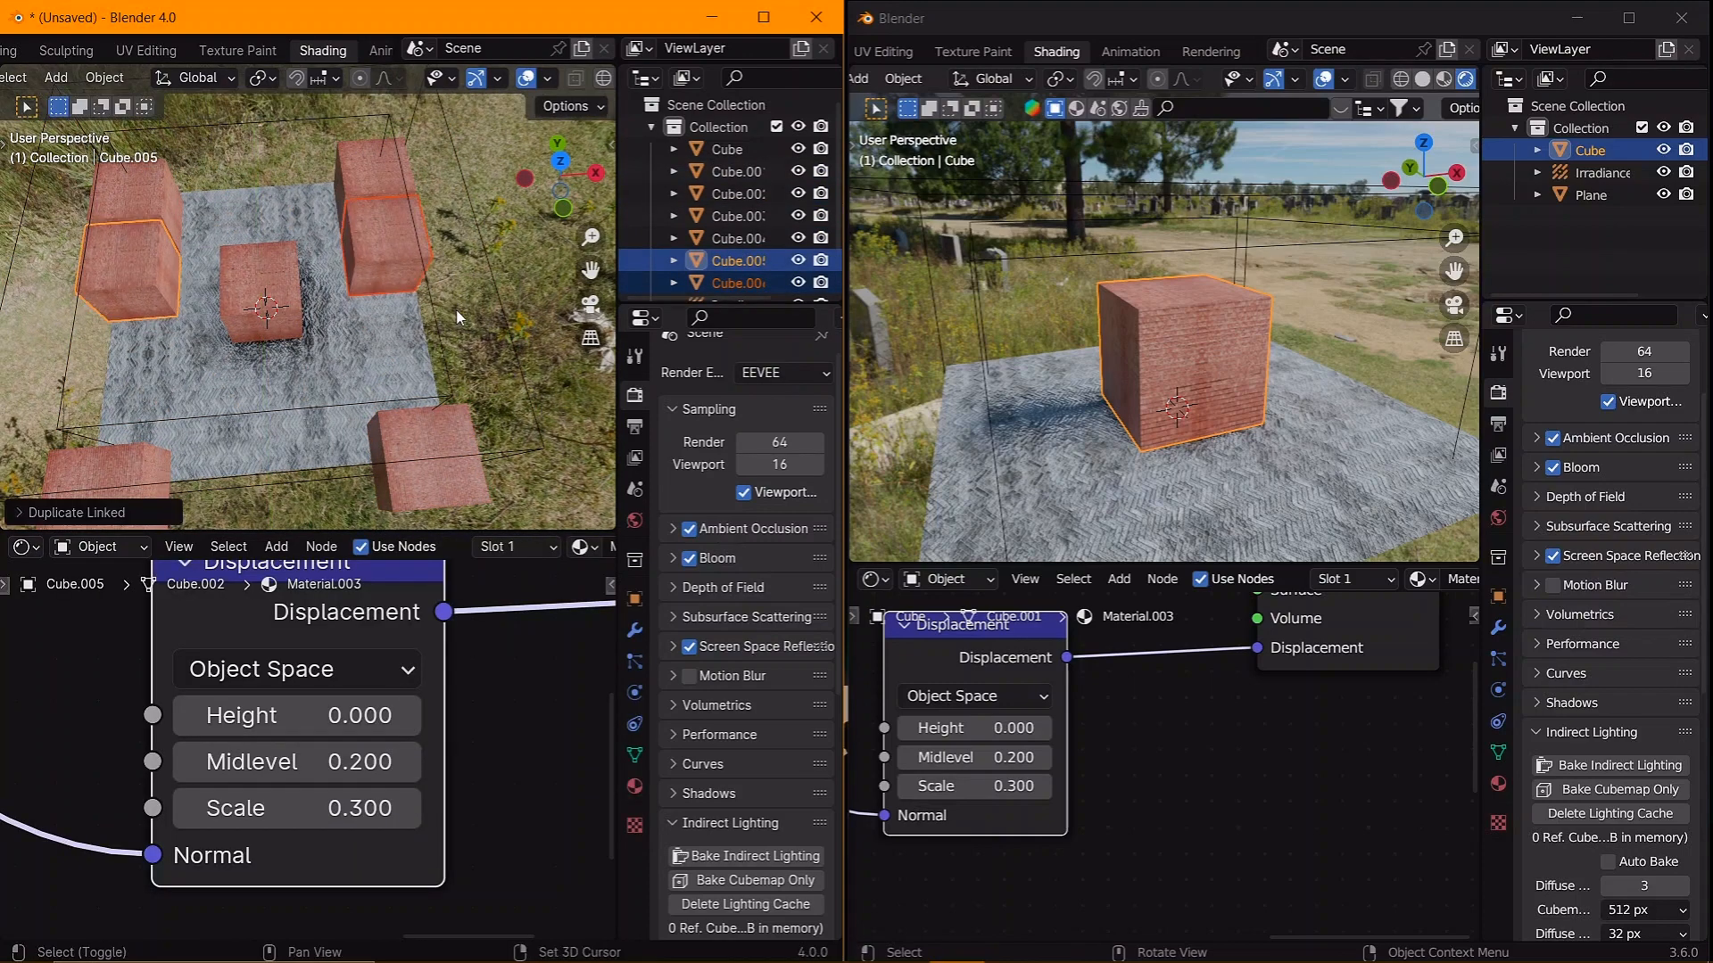
{"action": "key", "text": "shift+r"}
{"action": "key", "text": "shift+r"}
{"action": "middle_click_drag", "start_coordinate": [457, 308], "coordinate": [402, 262]}
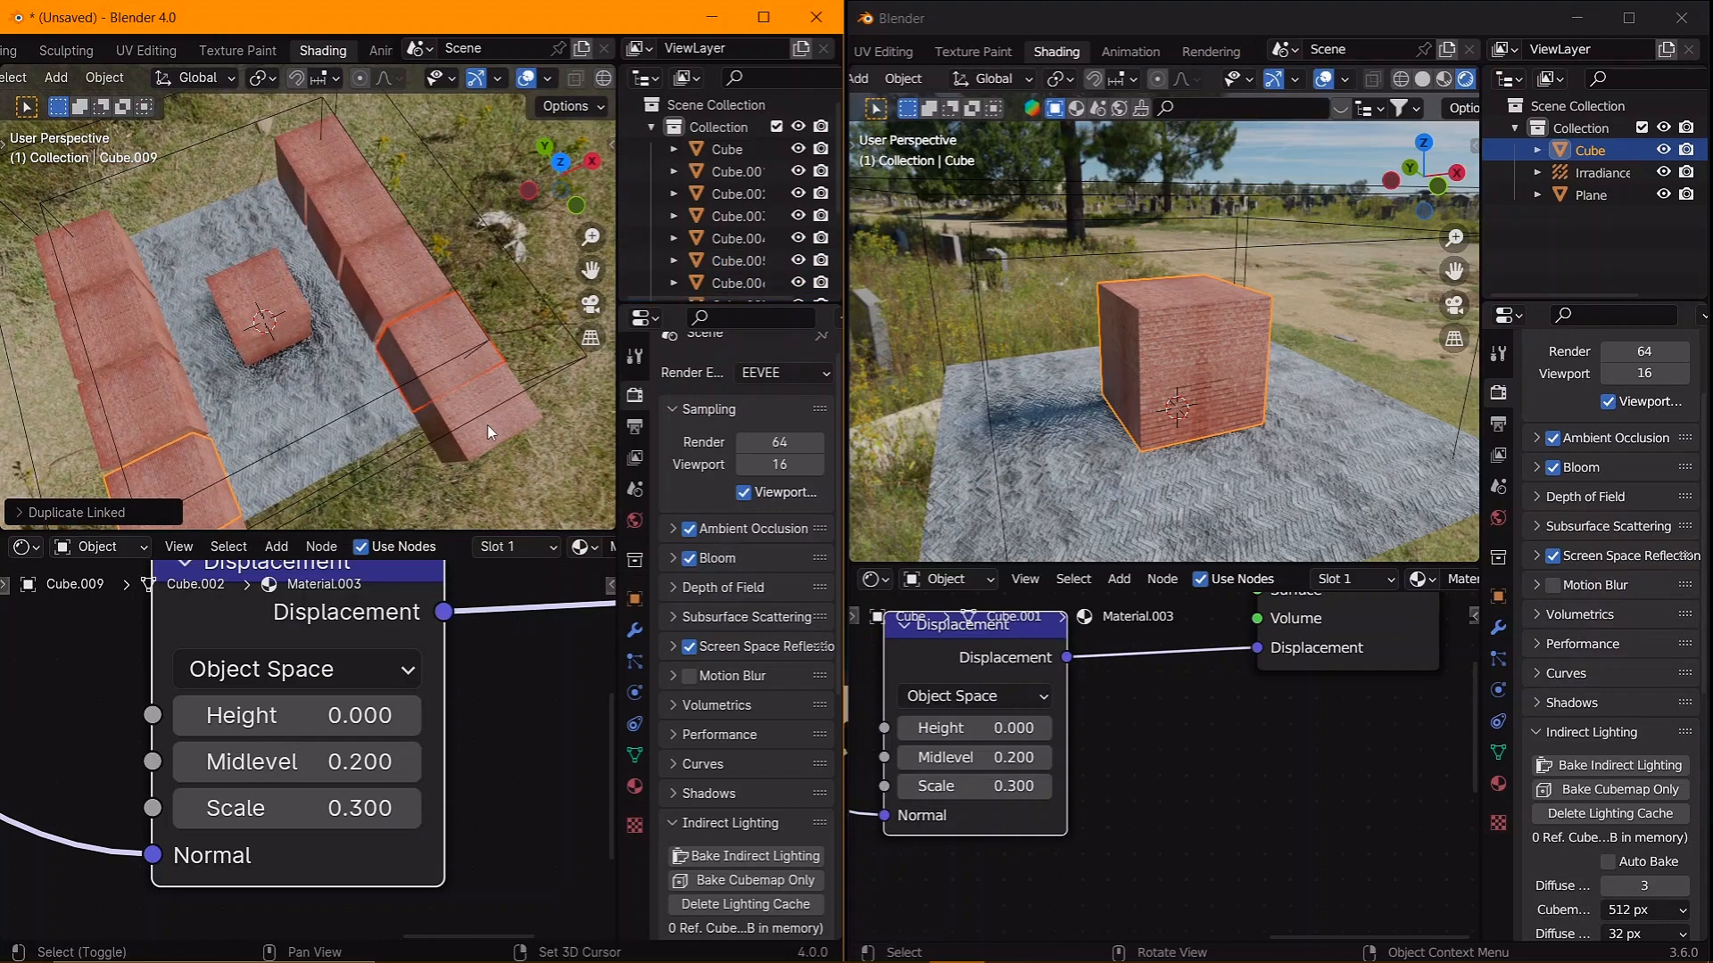
- Select all cubes of both side walls in Blender 4.0, duplicate them linked in place and rotate the copies 90° around Z
{"action": "left_click", "coordinate": [487, 425], "text": "shift"}
{"action": "left_click", "coordinate": [391, 295], "text": "shift"}
{"action": "left_click", "coordinate": [356, 217], "text": "shift"}
{"action": "left_click", "coordinate": [323, 155], "text": "shift"}
{"action": "left_click", "coordinate": [114, 266], "text": "shift"}
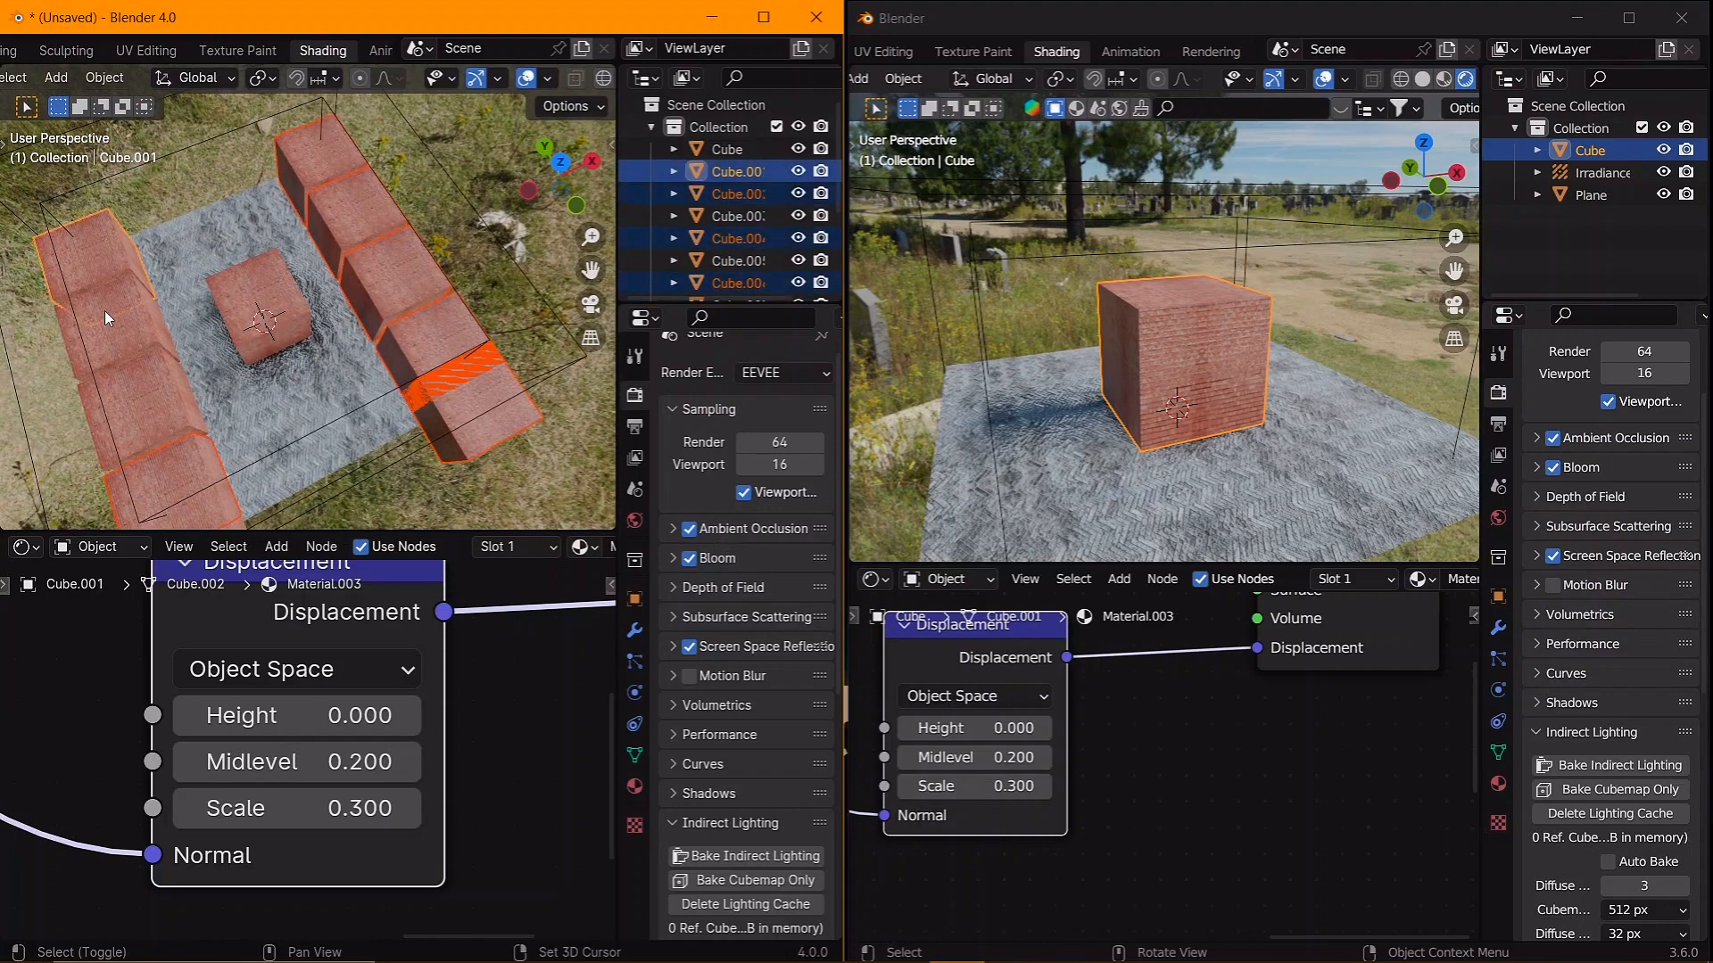
{"action": "left_click", "coordinate": [104, 310], "text": "shift"}
{"action": "left_click", "coordinate": [143, 401], "text": "shift"}
{"action": "left_click", "coordinate": [198, 505], "text": "shift"}
{"action": "middle_click_drag", "start_coordinate": [227, 464], "coordinate": [233, 512]}
{"action": "key", "text": "shift+d"}
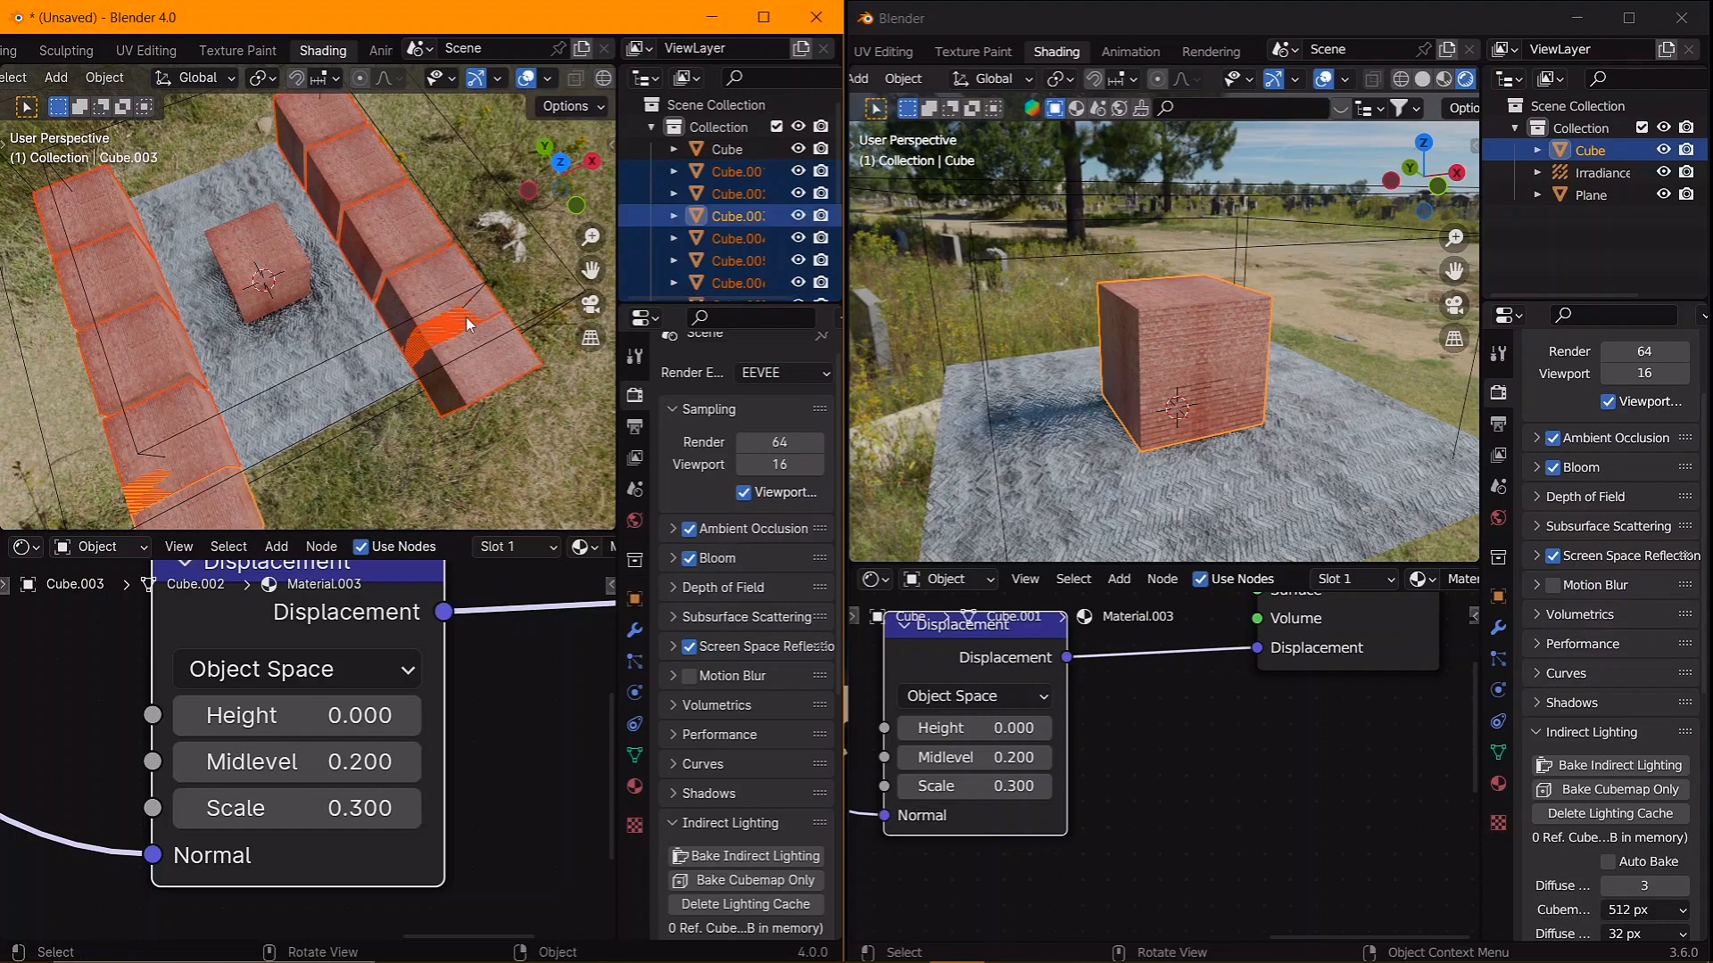
{"action": "right_click", "coordinate": [466, 317]}
{"action": "type", "text": "rz"}
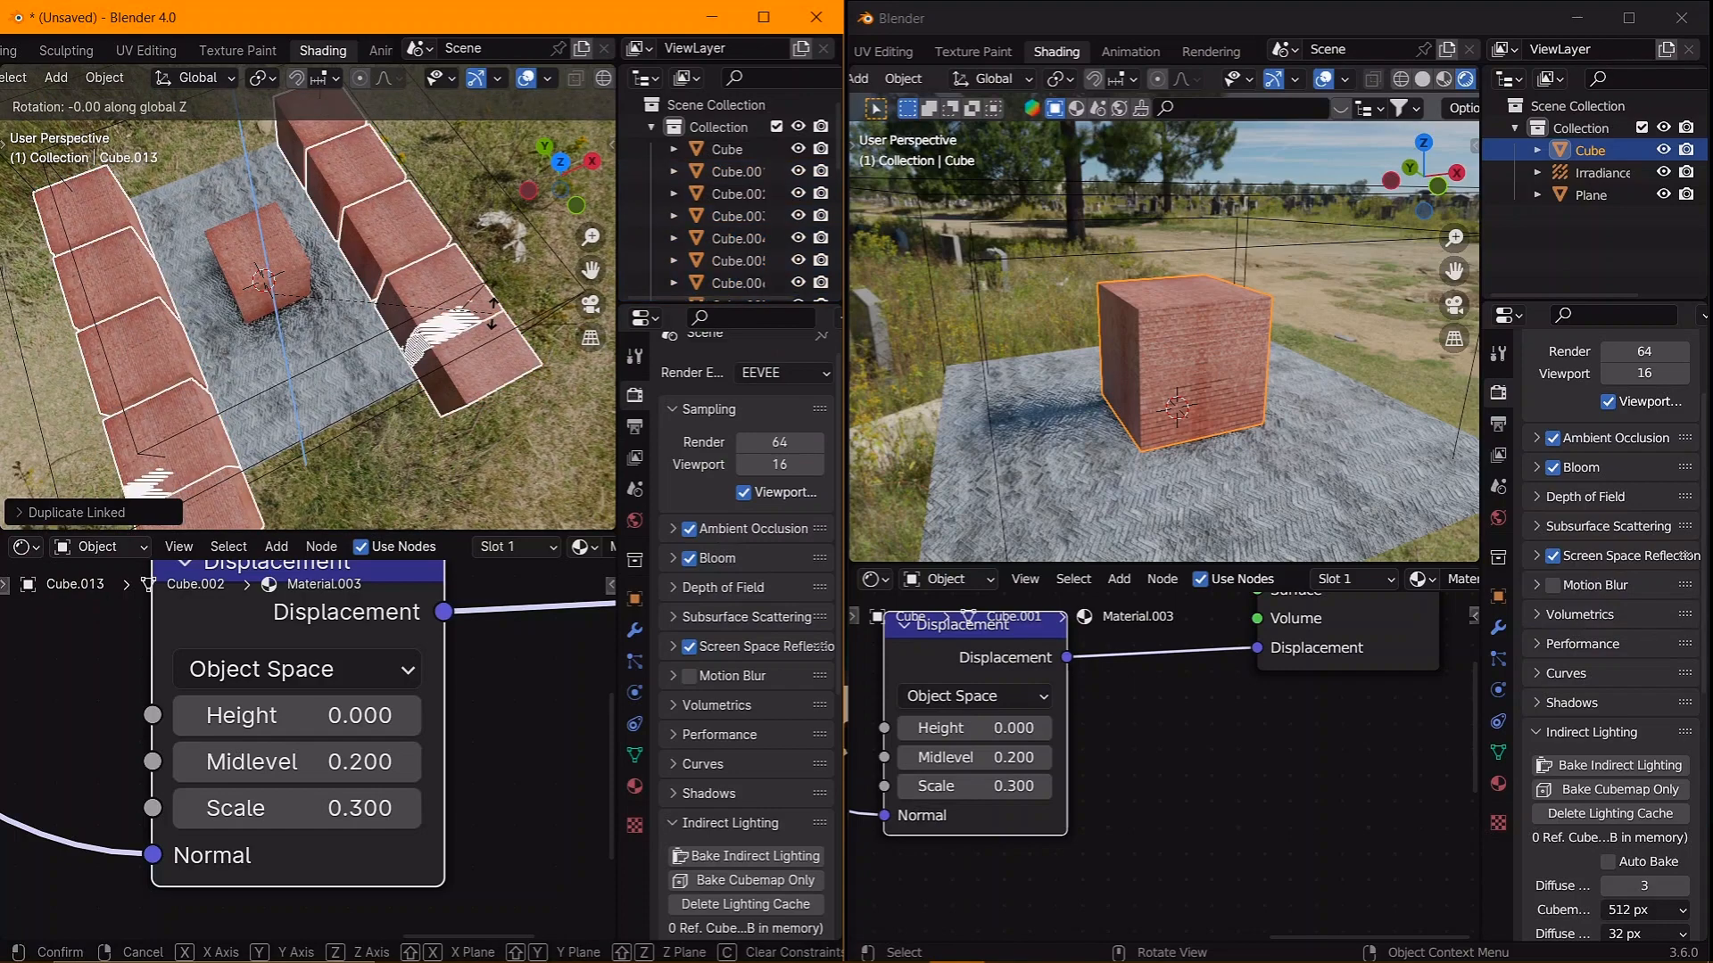
{"action": "type", "text": "90"}
{"action": "key", "text": "Return"}
- Hide the viewport overlays in Blender 4.0 and frame the walled-in brick cube at ground level
{"action": "scroll", "coordinate": [432, 357], "scroll_direction": "up", "scroll_amount": 3}
{"action": "middle_click_drag", "start_coordinate": [432, 357], "coordinate": [420, 249]}
{"action": "scroll", "coordinate": [420, 250], "scroll_direction": "down", "scroll_amount": 4}
{"action": "mouse_move", "coordinate": [362, 305]}
{"action": "middle_mouse_down", "text": "shift"}
{"action": "mouse_move", "coordinate": [382, 279]}
{"action": "mouse_move", "coordinate": [350, 329]}
{"action": "mouse_move", "coordinate": [371, 338]}
{"action": "middle_mouse_up", "text": "shift"}
{"action": "key", "text": "alt+shift+z"}
{"action": "scroll", "coordinate": [357, 323], "scroll_direction": "down", "scroll_amount": 2}
{"action": "scroll", "coordinate": [371, 357], "scroll_direction": "up", "scroll_amount": 2}
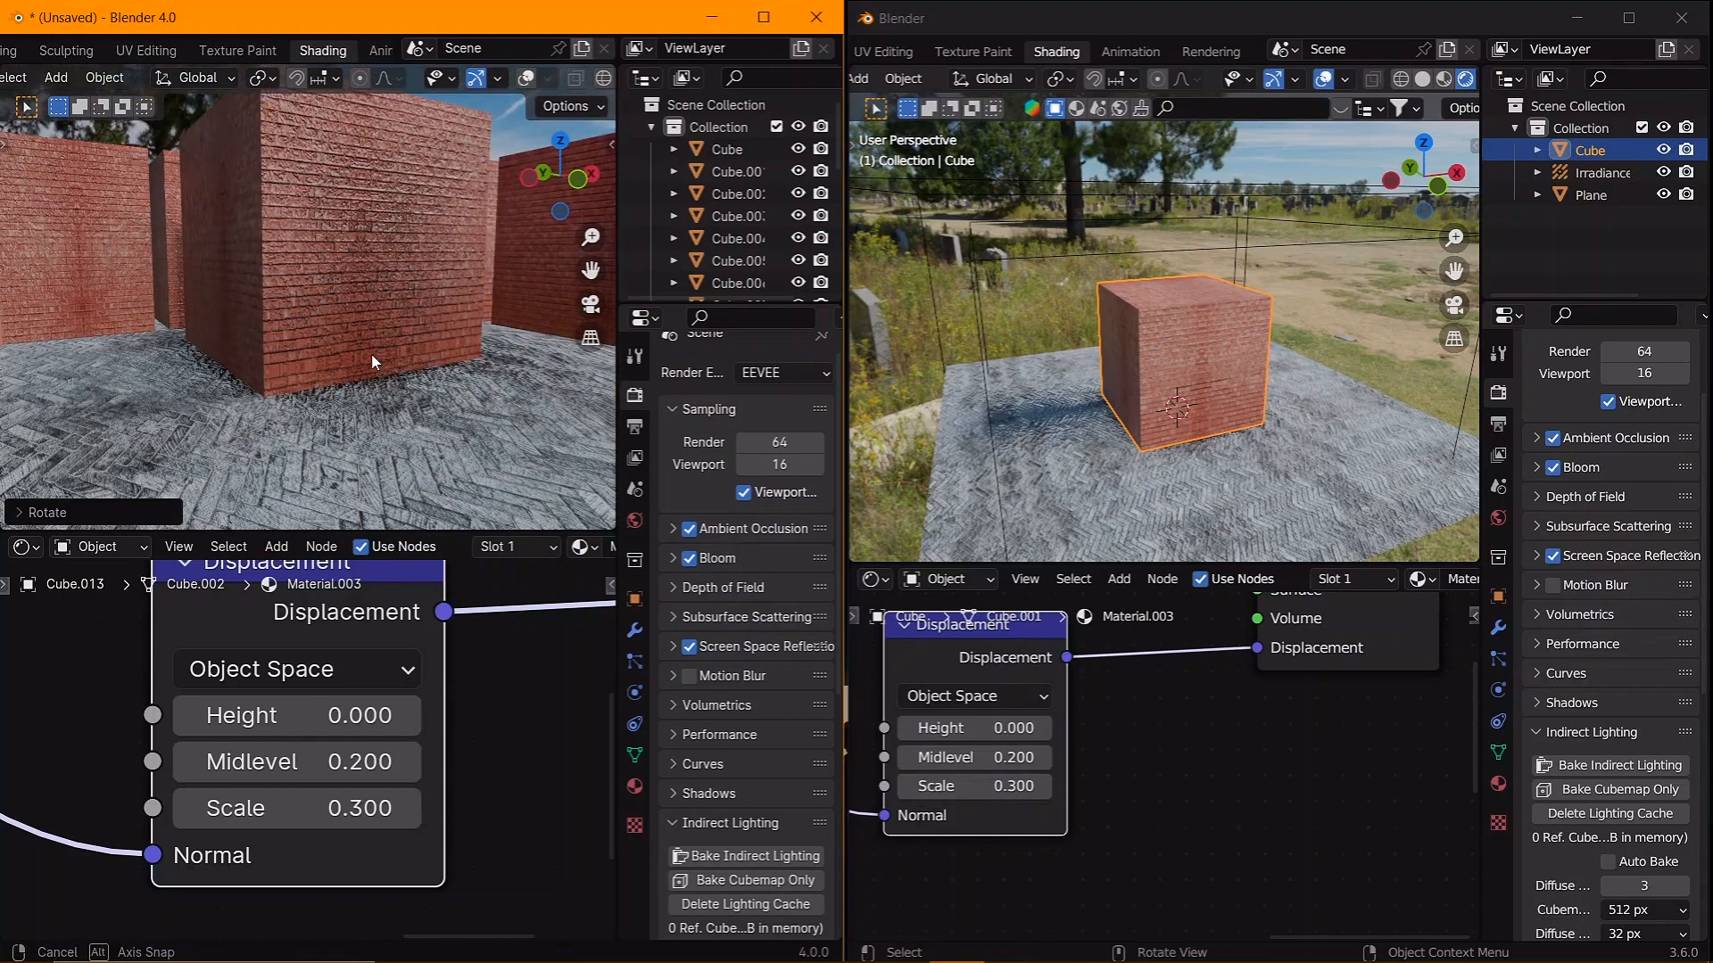
- In Blender 3.6, place a linked duplicate of the brick cube at the plane's +X, +Y corner in top view
{"action": "scroll", "coordinate": [1143, 395], "scroll_direction": "up", "scroll_amount": 5}
{"action": "middle_click_drag", "start_coordinate": [1155, 393], "coordinate": [1102, 379]}
{"action": "scroll", "coordinate": [1244, 346], "scroll_direction": "down", "scroll_amount": 10}
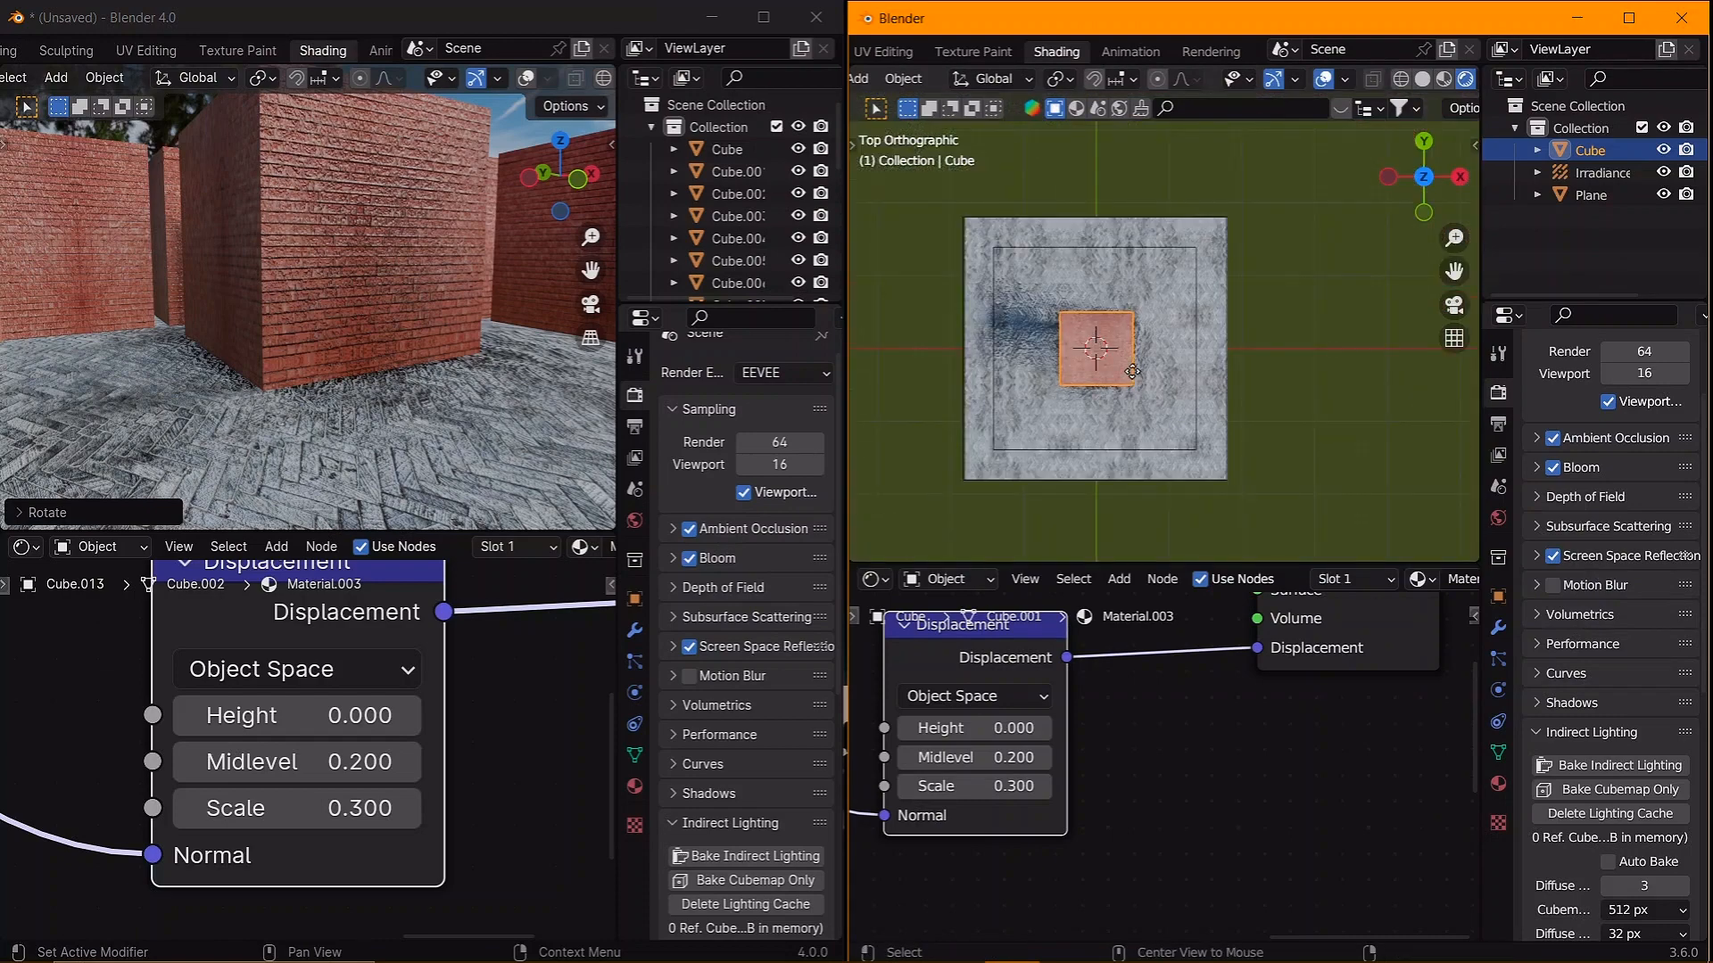
{"action": "key", "text": "alt+d"}
{"action": "left_click", "coordinate": [1271, 252]}
- Extend the corner cube with linked duplicates along Y into a five-cube wall beside the plane in Blender 3.6
{"action": "key", "text": "alt+d"}
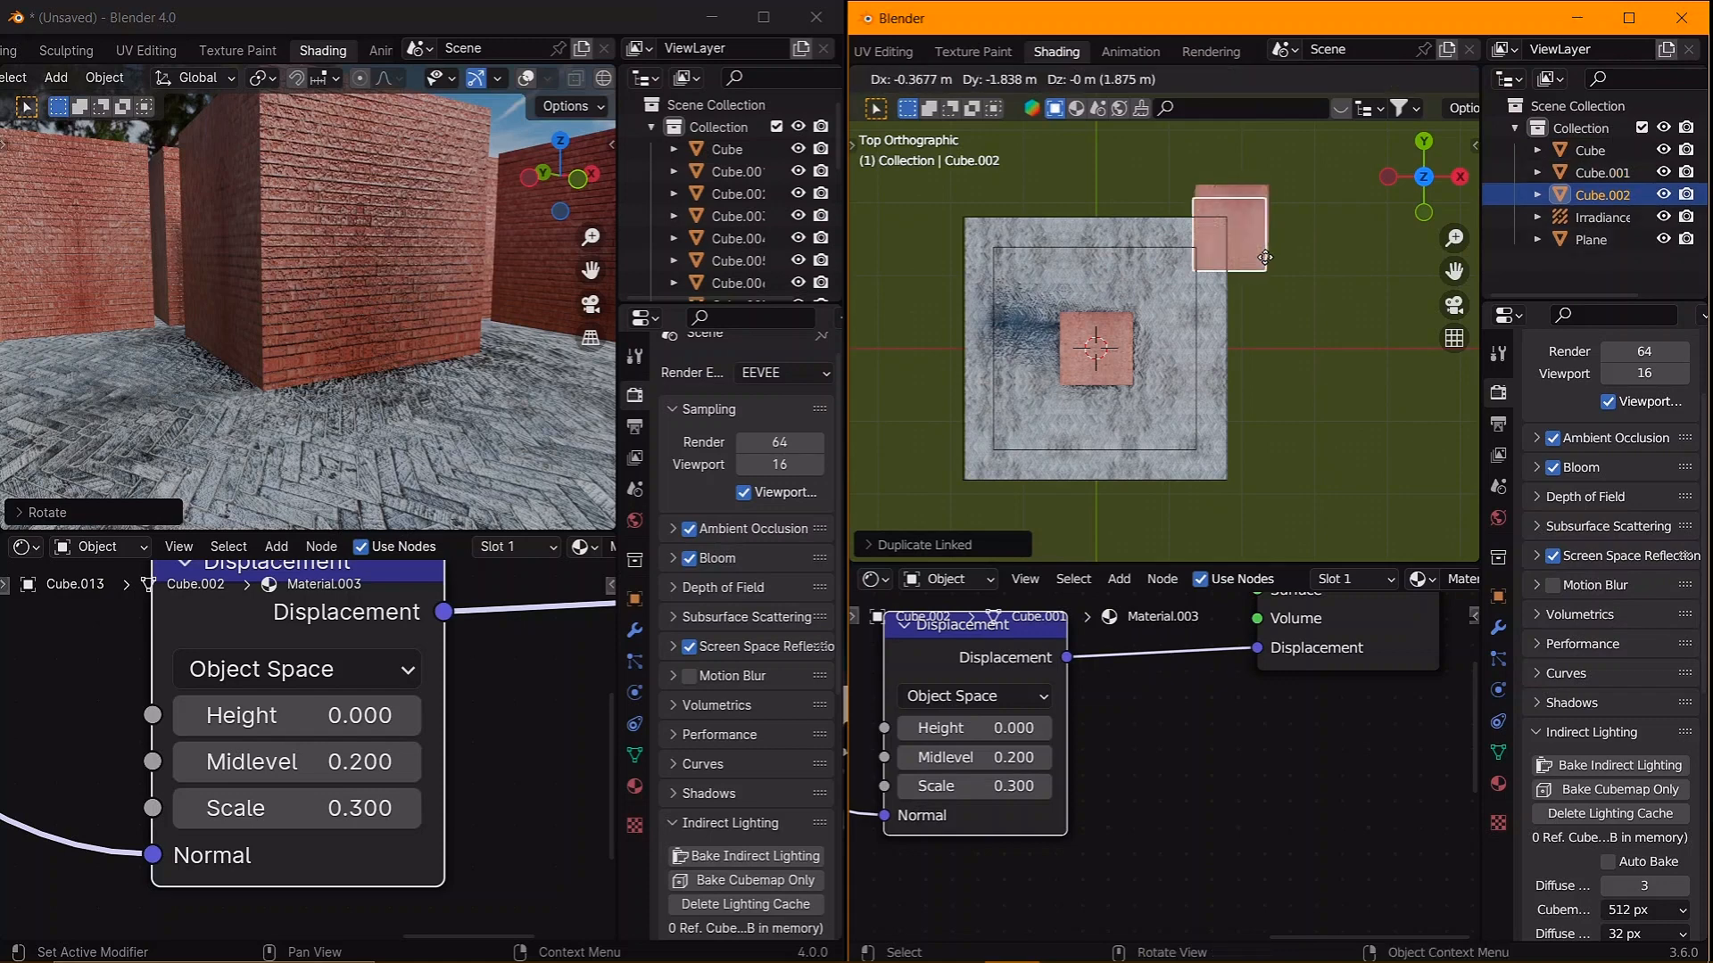
{"action": "key", "text": "y"}
{"action": "left_click", "coordinate": [1267, 349]}
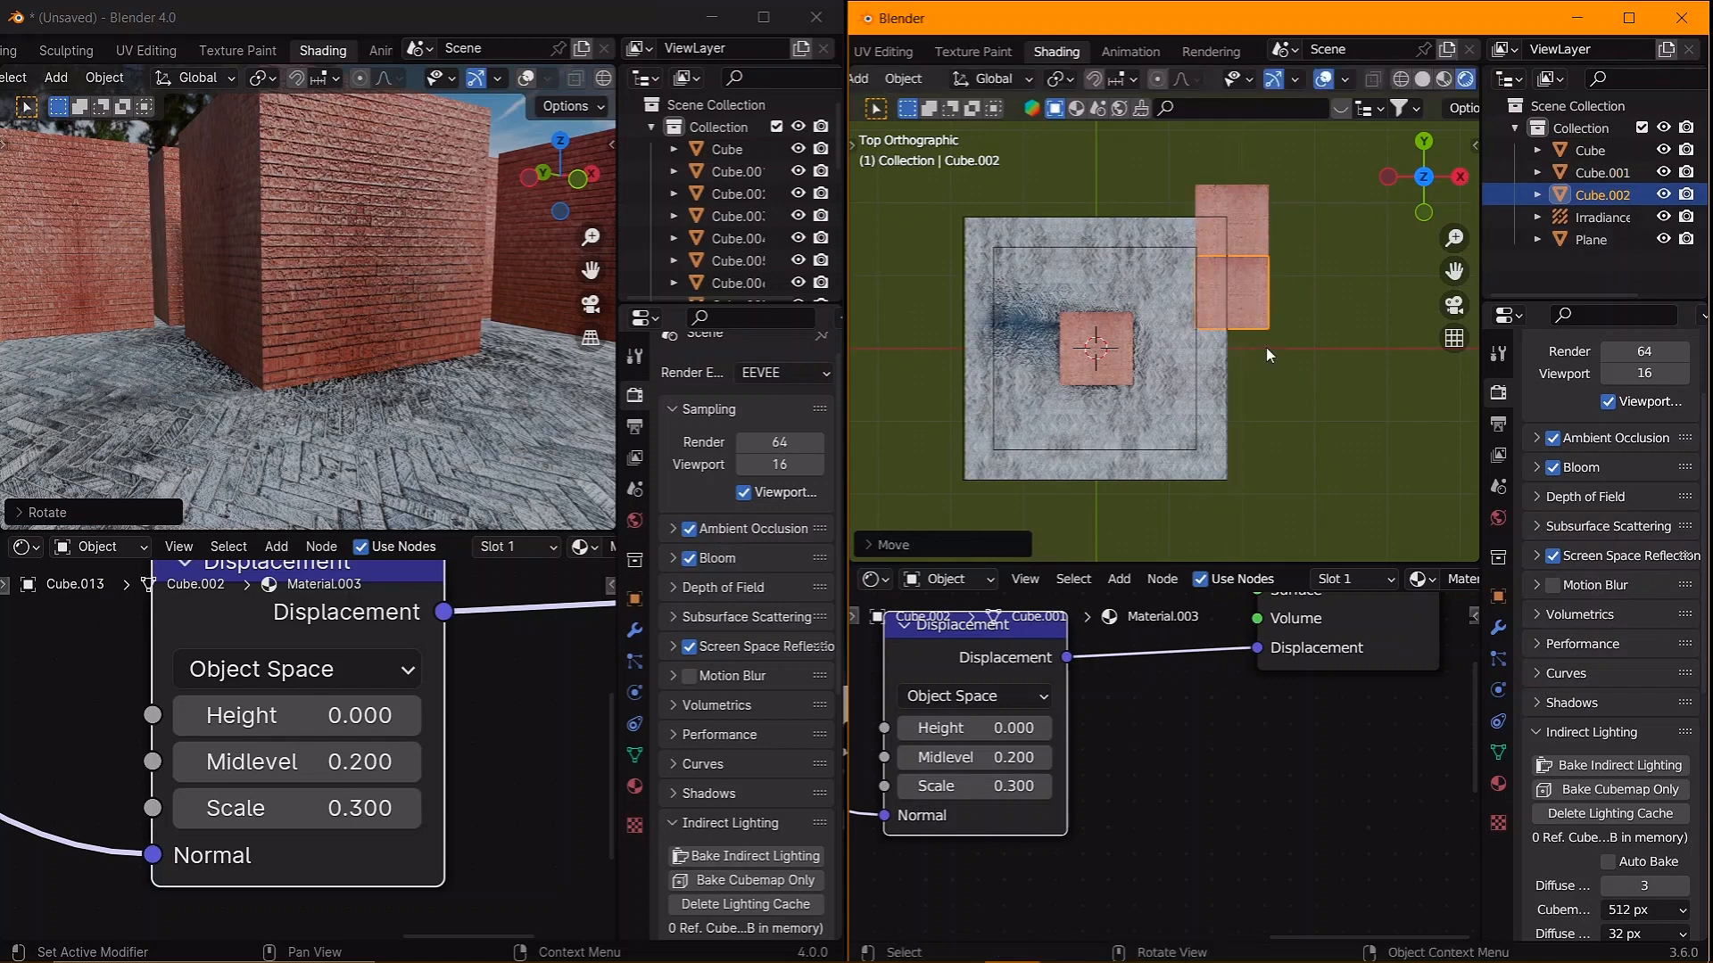
{"action": "key", "text": "alt+d"}
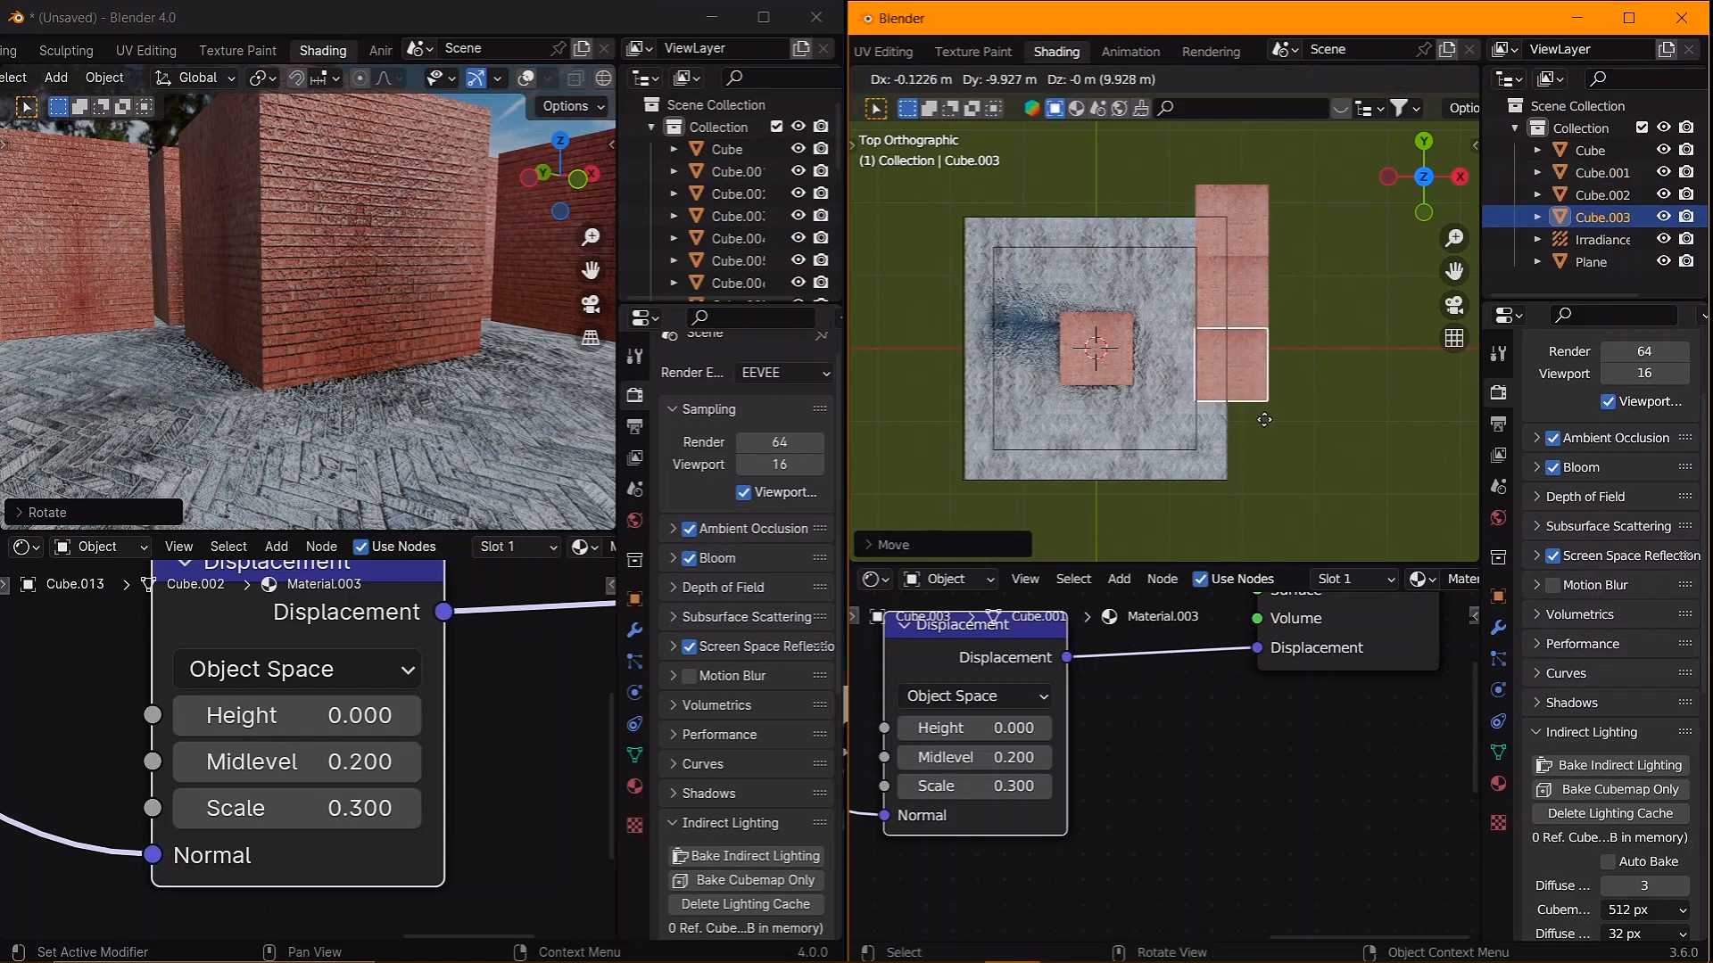
{"action": "left_click", "coordinate": [1265, 419]}
{"action": "key", "text": "shift+r"}
{"action": "key", "text": "shift+r"}
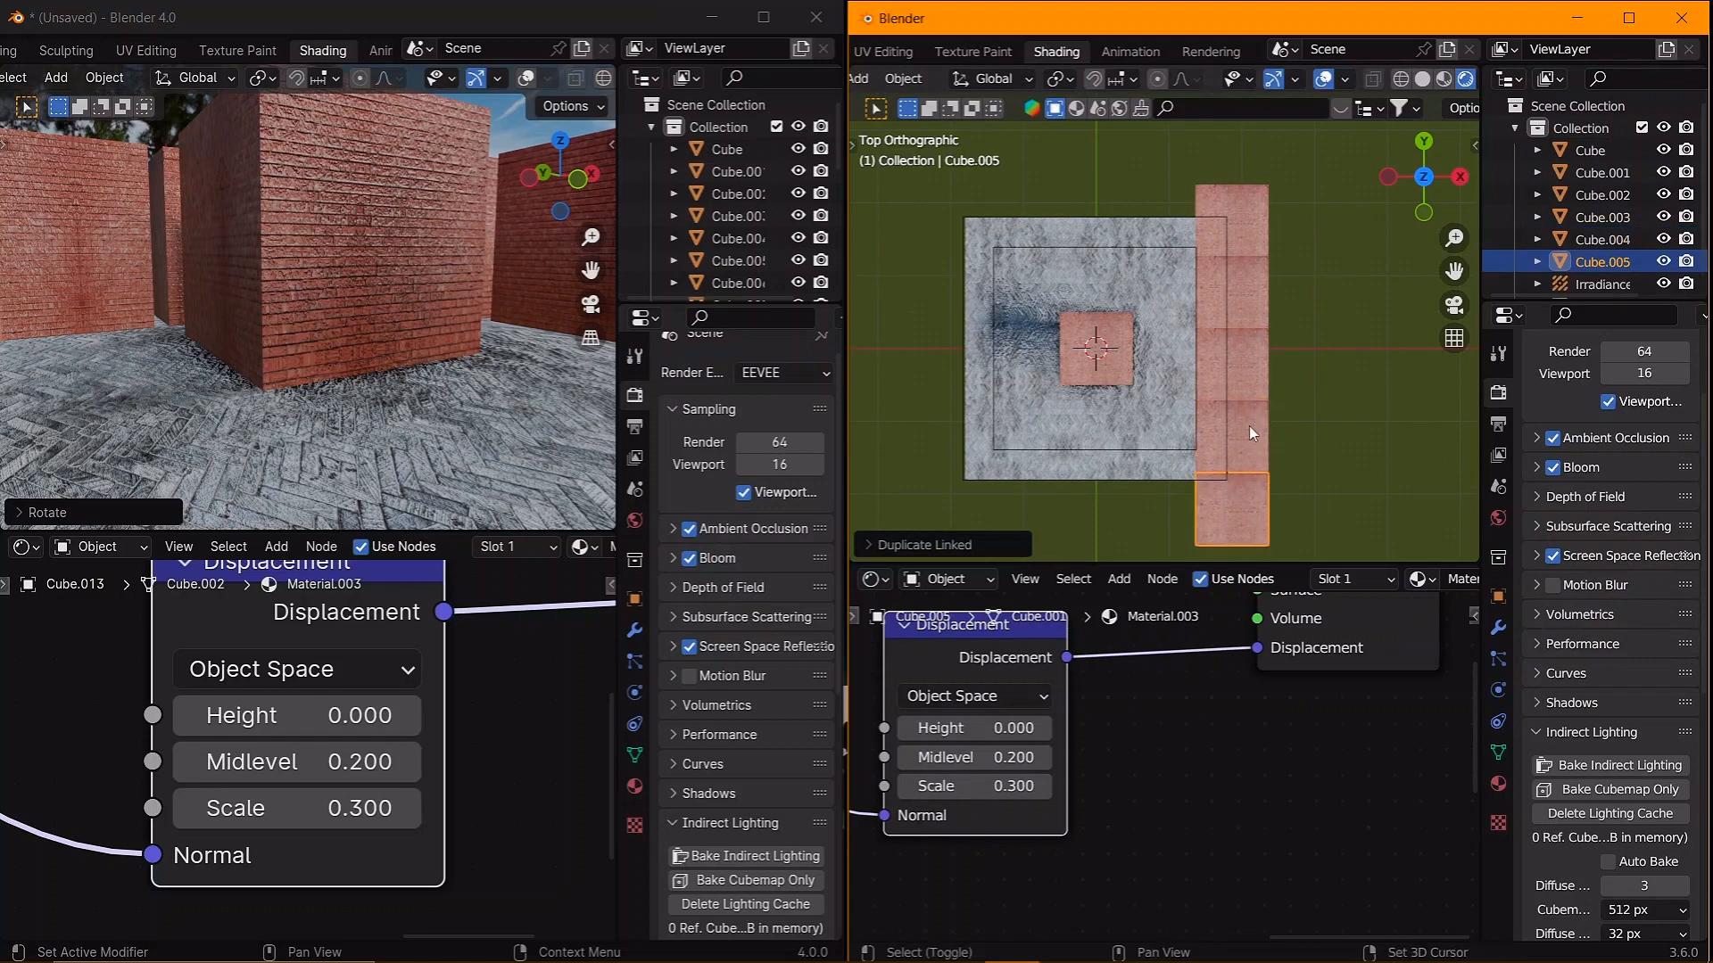
- Select all five wall cubes and make linked duplicates along X on the plane's opposite side in Blender 3.6
{"action": "left_click", "coordinate": [1250, 426], "text": "shift"}
{"action": "left_click", "coordinate": [1247, 361], "text": "shift"}
{"action": "left_click", "coordinate": [1242, 290], "text": "shift"}
{"action": "left_click", "coordinate": [1240, 233], "text": "shift"}
{"action": "key", "text": "alt+d"}
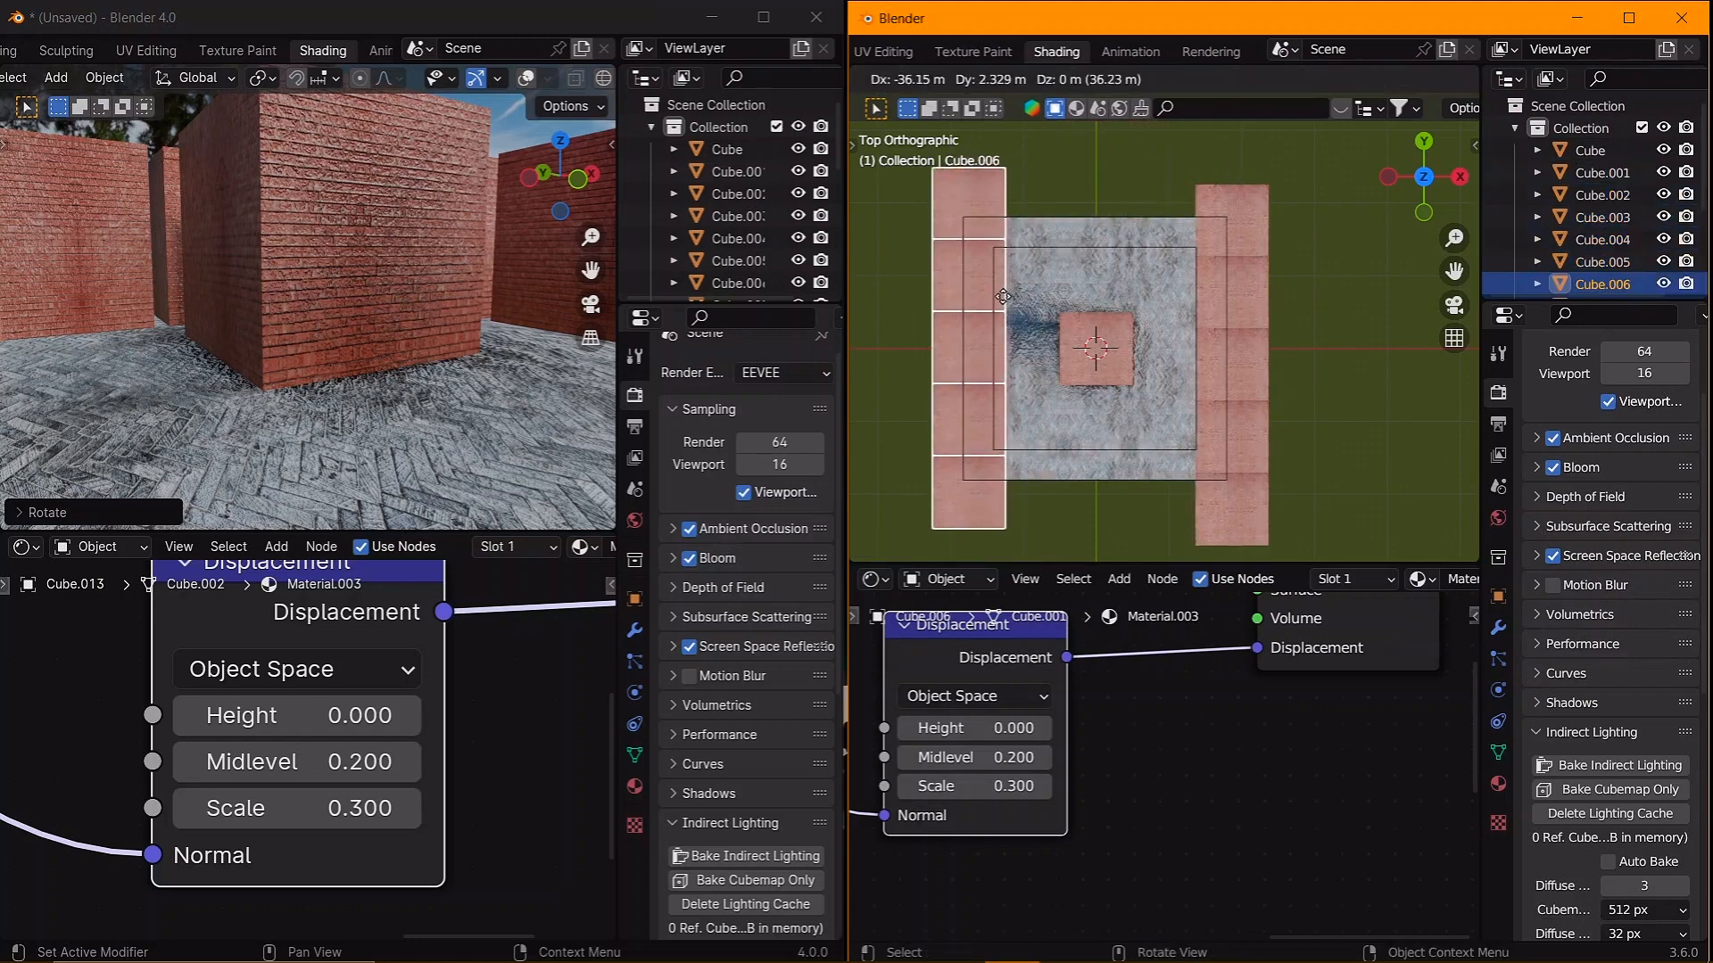
{"action": "key", "text": "x"}
{"action": "left_click", "coordinate": [971, 299]}
- Add the first wall's cubes except its -Y end cube to the selection, duplicate them linked and rotate the copies 90° around Z
{"action": "left_click", "coordinate": [1256, 237], "text": "shift"}
{"action": "left_click", "coordinate": [1253, 295], "text": "shift"}
{"action": "left_click", "coordinate": [1253, 368], "text": "shift"}
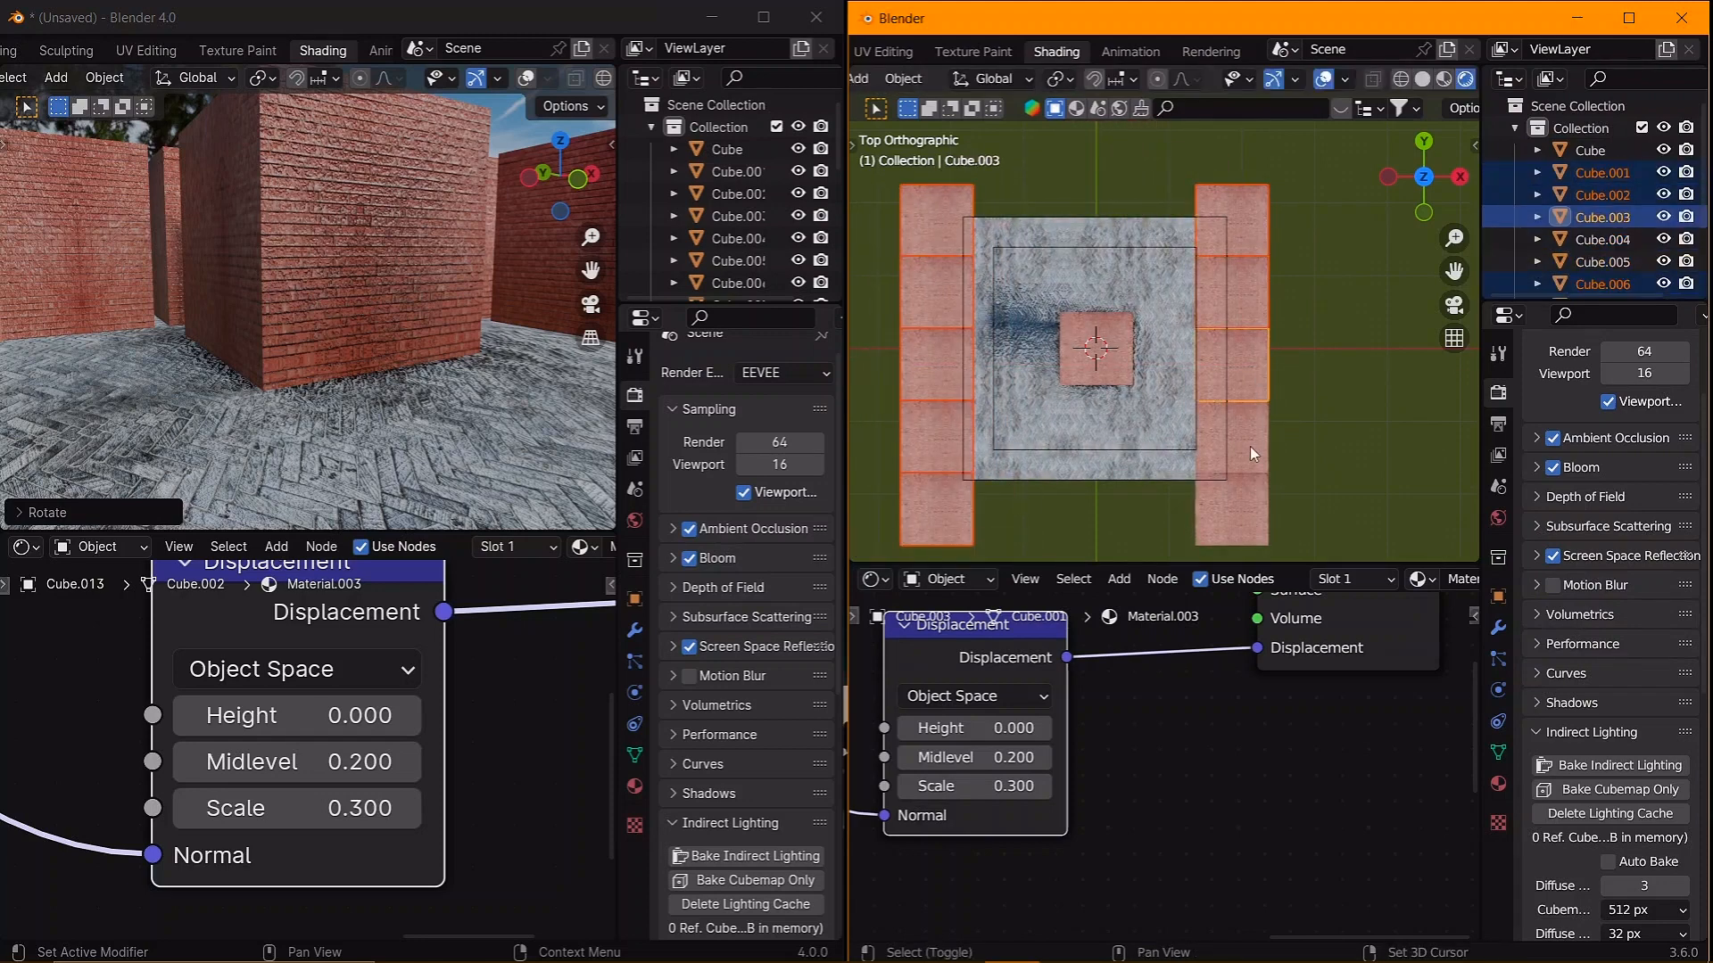
{"action": "left_click", "coordinate": [1240, 420], "text": "shift"}
{"action": "key", "text": "alt+d"}
{"action": "type", "text": "rz90"}
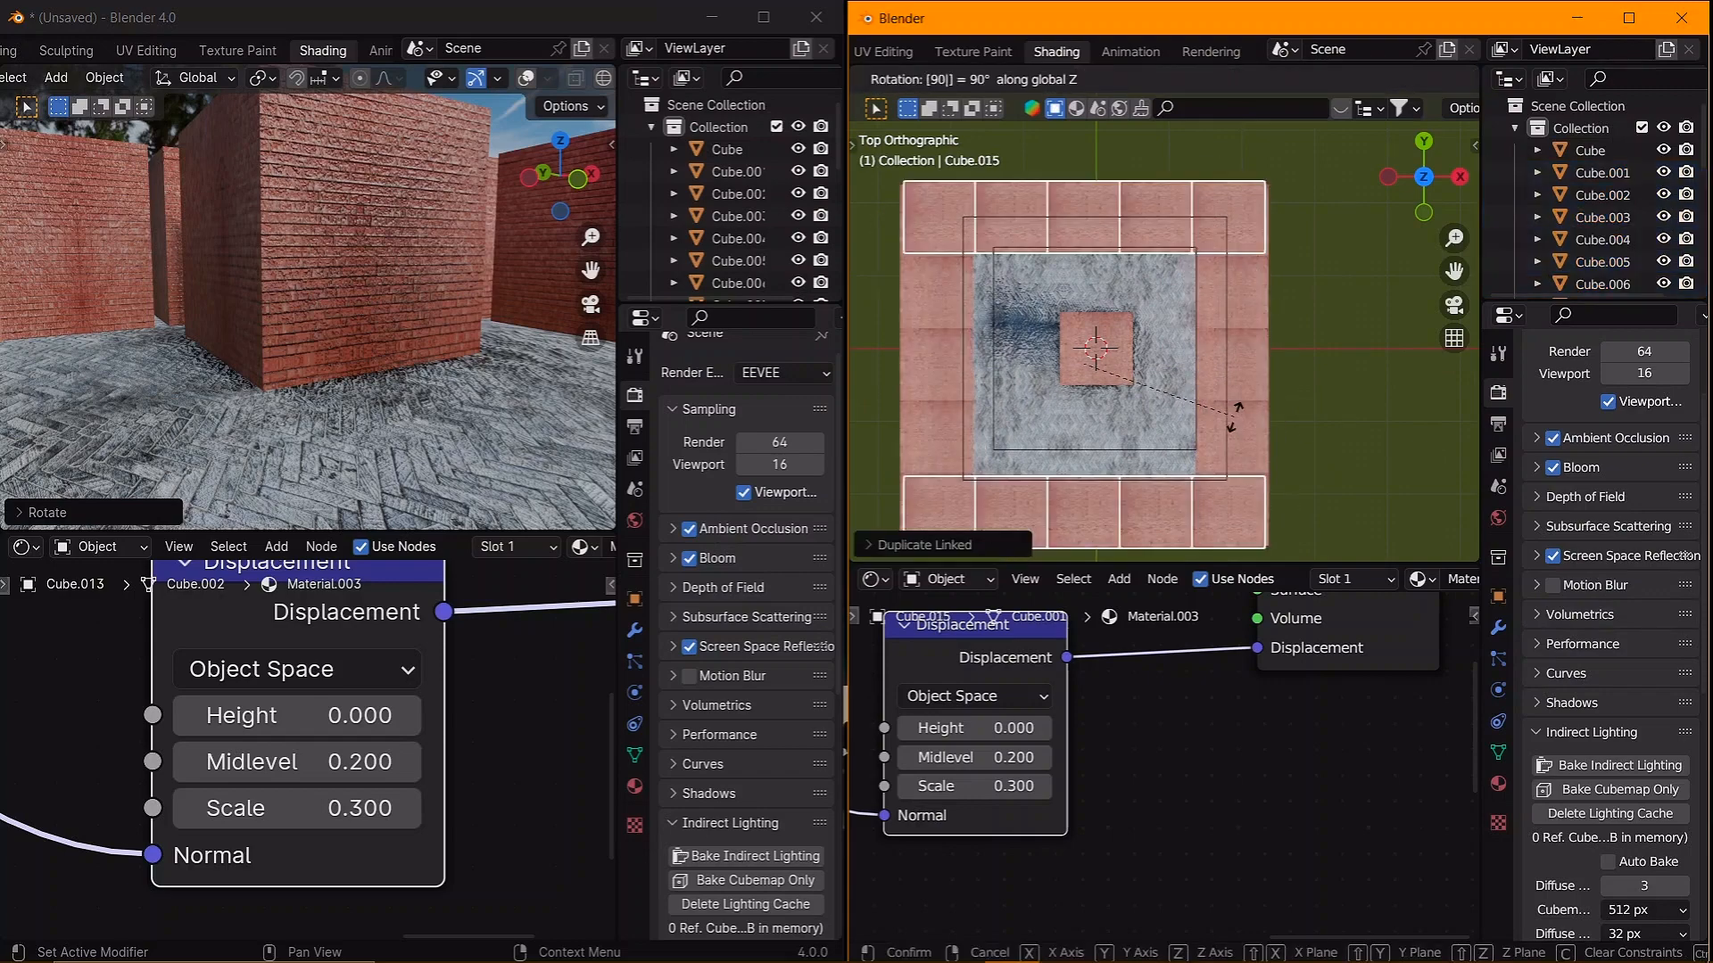
{"action": "key", "text": "Return"}
- Hide the viewport overlays in Blender 3.6 with the walled-in brick cube framed at ground level
{"action": "middle_click_drag", "start_coordinate": [1236, 415], "coordinate": [1213, 273]}
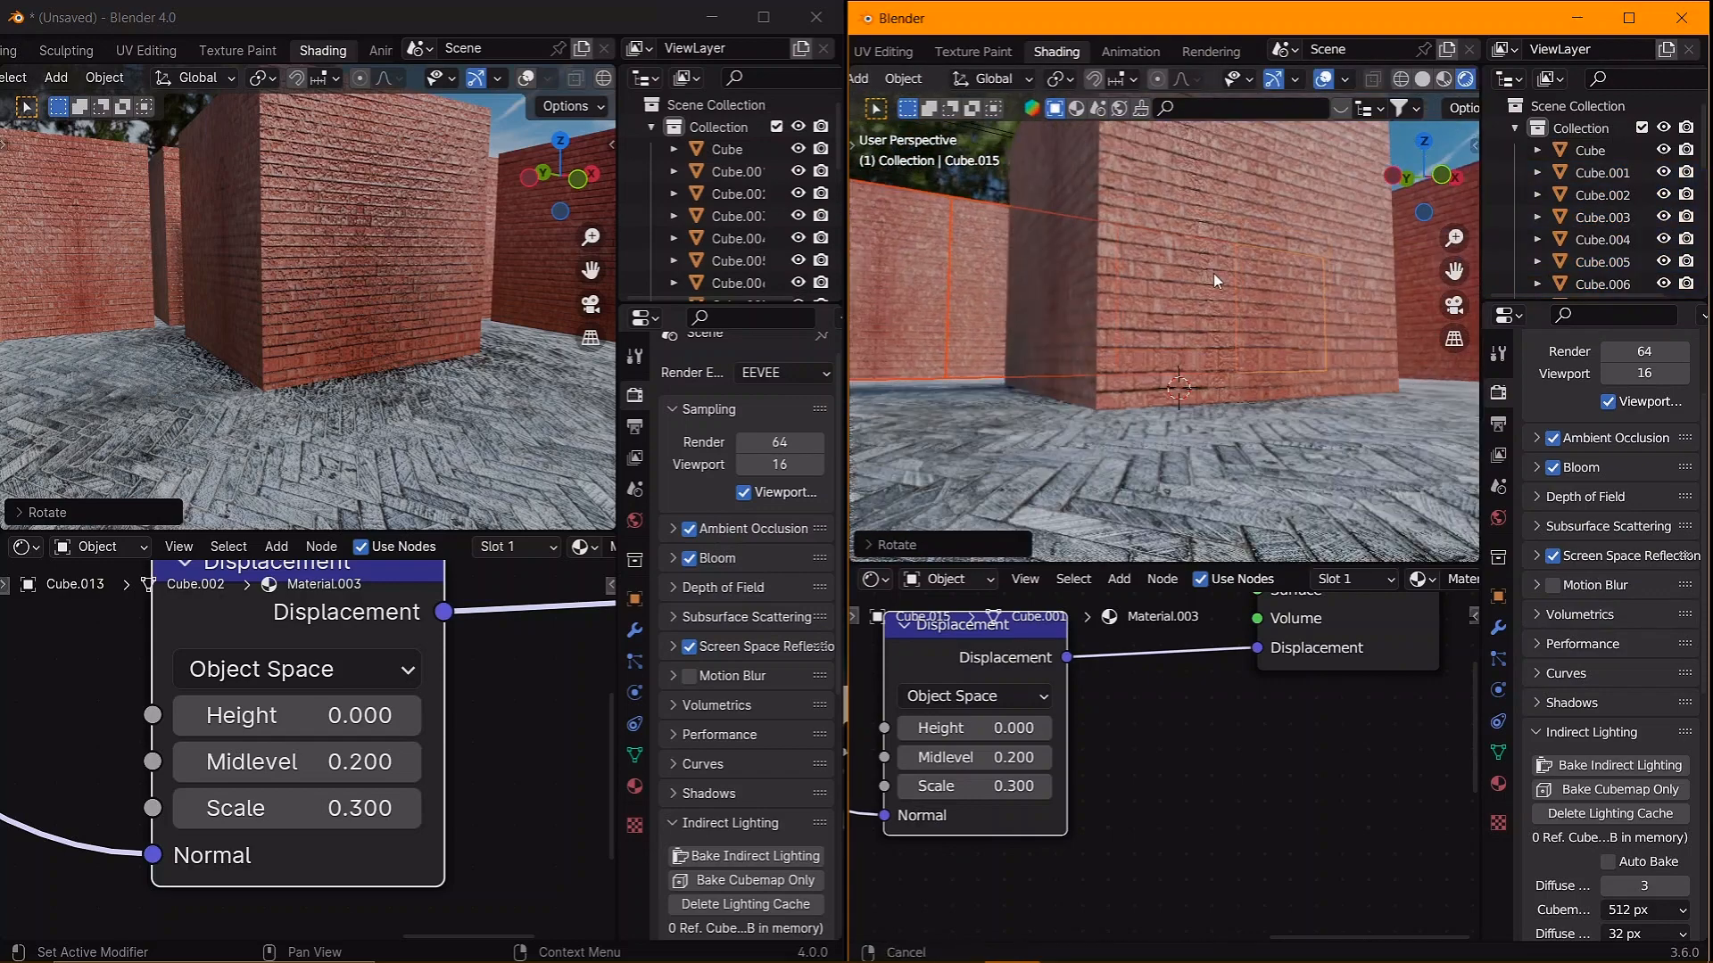
{"action": "scroll", "coordinate": [1213, 273], "scroll_direction": "up", "scroll_amount": 10}
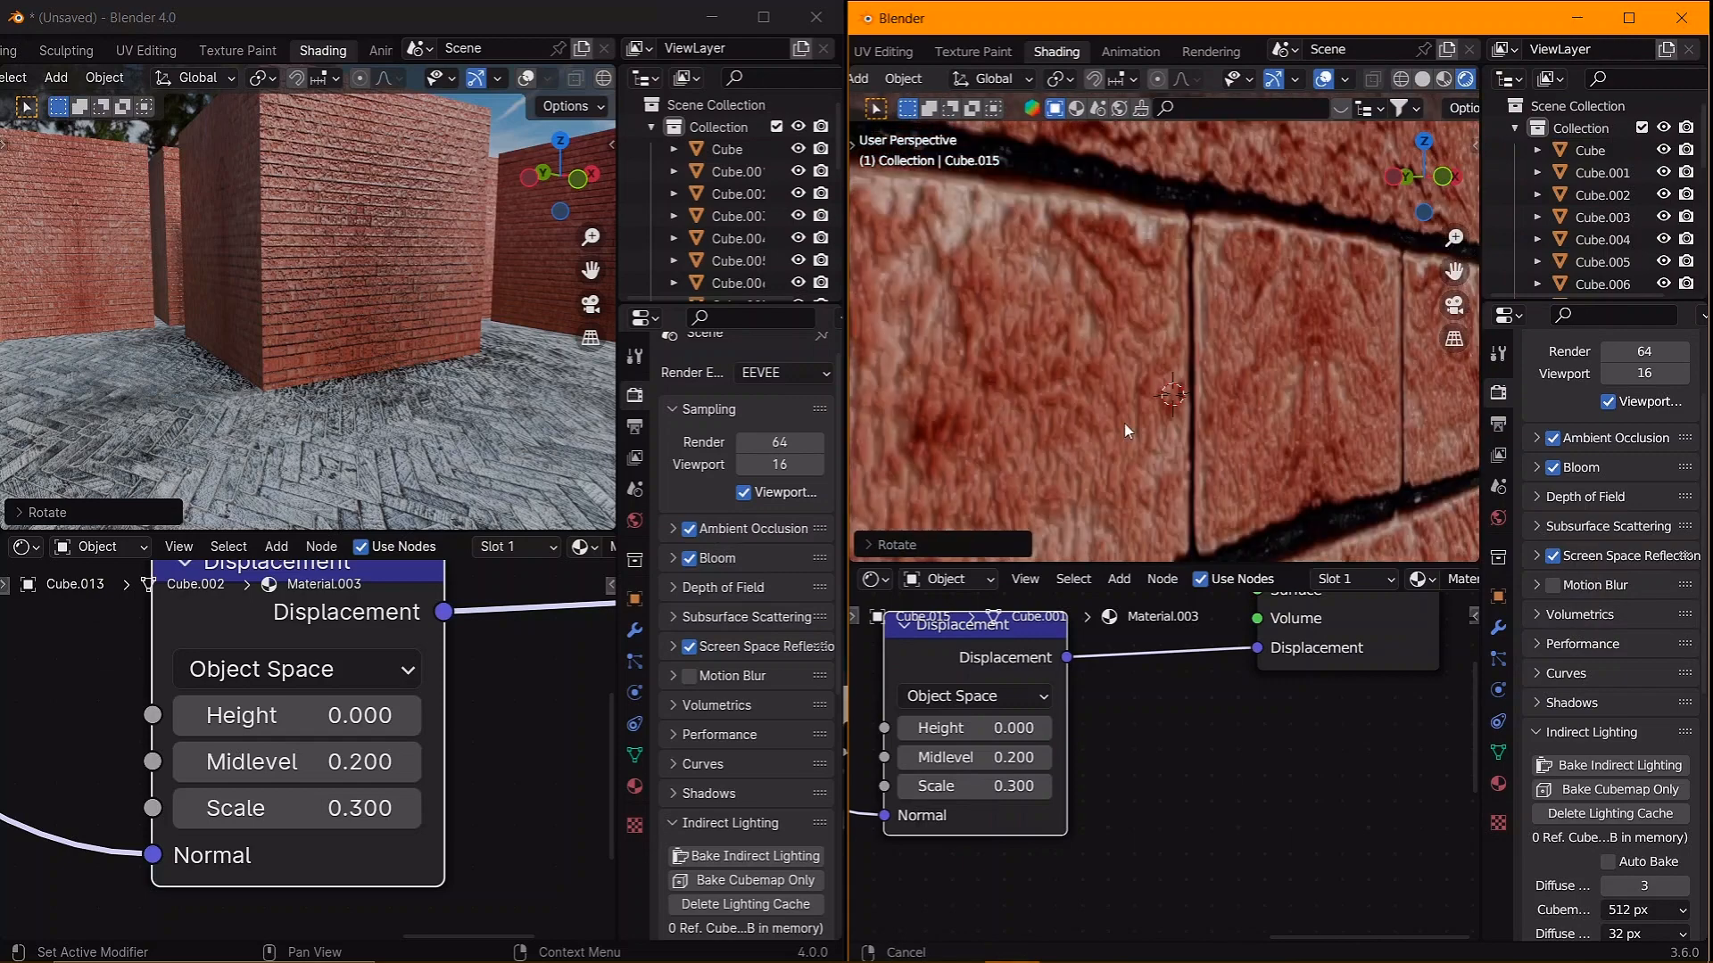
{"action": "scroll", "coordinate": [1125, 431], "scroll_direction": "down", "scroll_amount": 10}
{"action": "middle_click_drag", "start_coordinate": [1122, 328], "coordinate": [1176, 359], "text": "shift"}
{"action": "left_click", "coordinate": [1323, 79]}
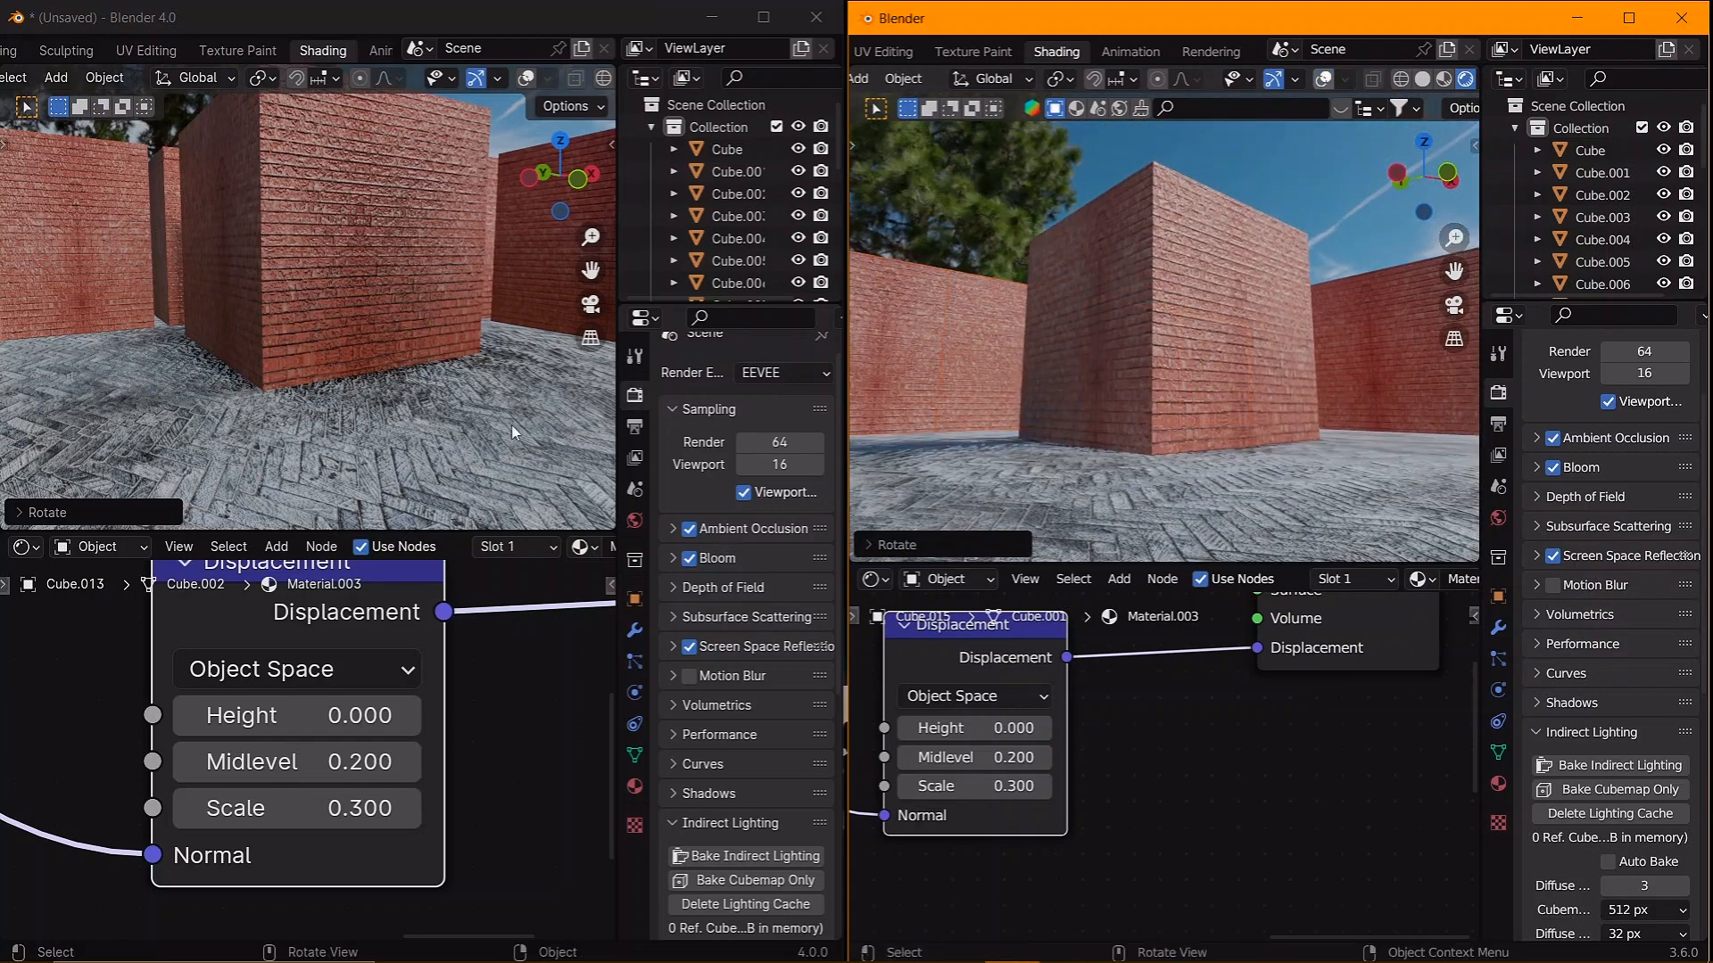
- Frame the brick cube at ground level in Blender 4.0 and enlarge the 3D viewports in both versions
{"action": "middle_click_drag", "start_coordinate": [511, 424], "coordinate": [416, 374]}
{"action": "middle_click_drag", "start_coordinate": [416, 375], "coordinate": [428, 436], "text": "shift"}
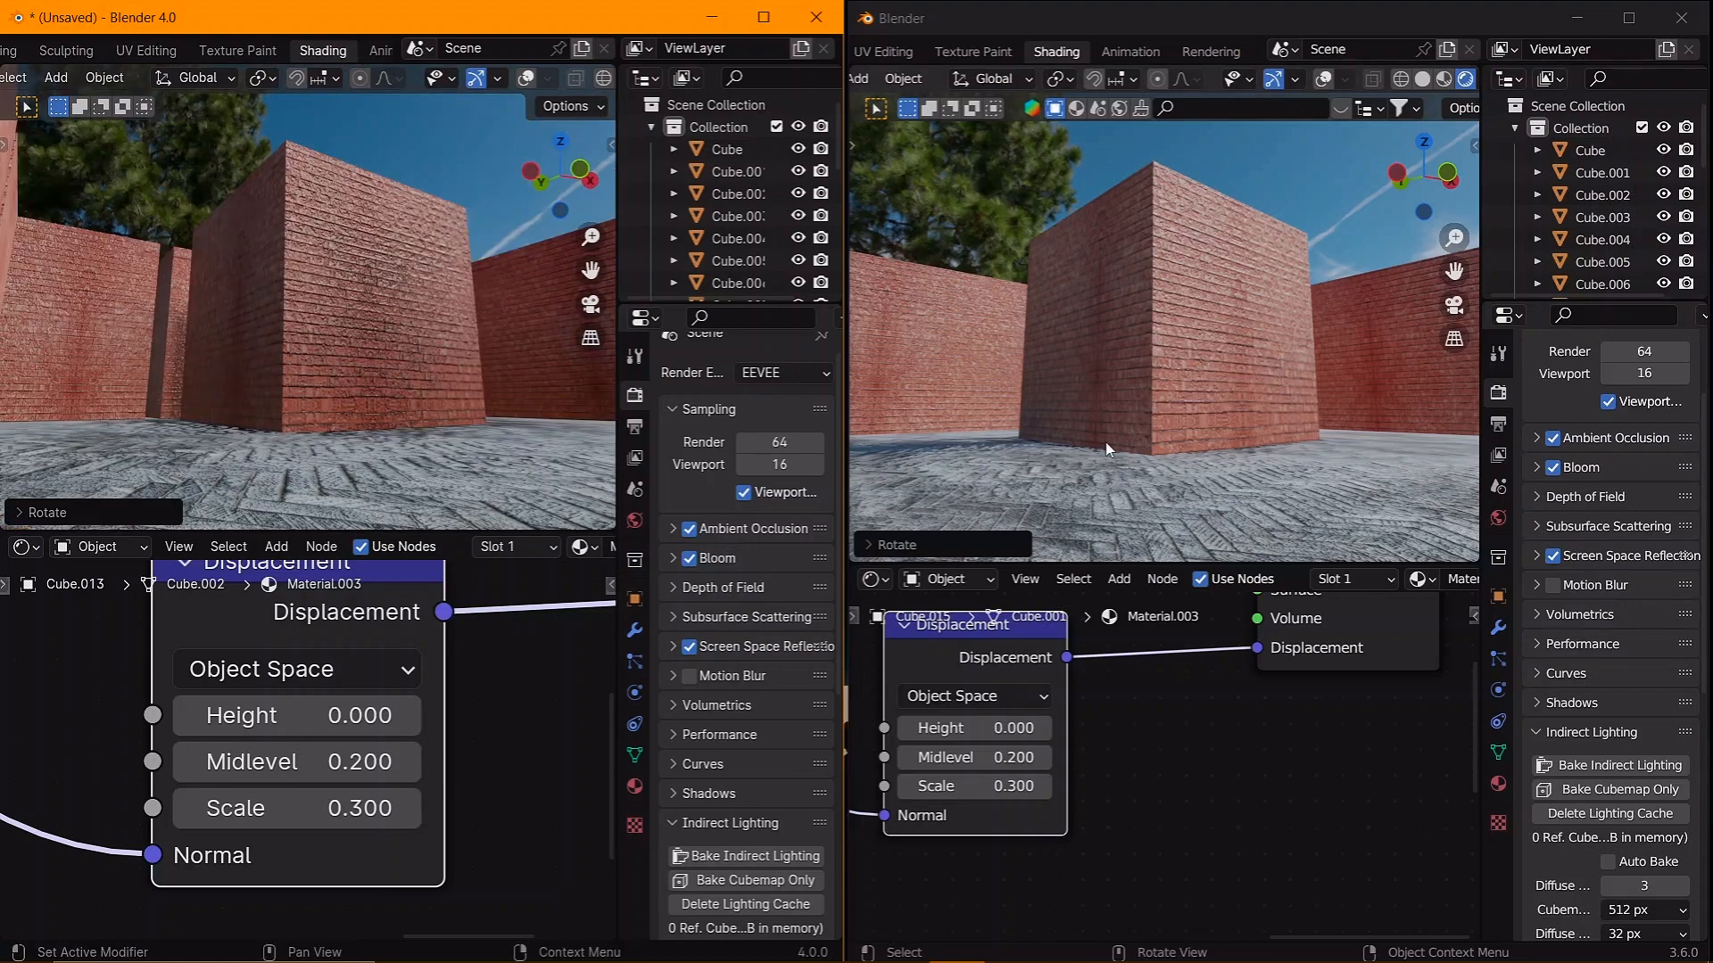
{"action": "left_click", "coordinate": [316, 448]}
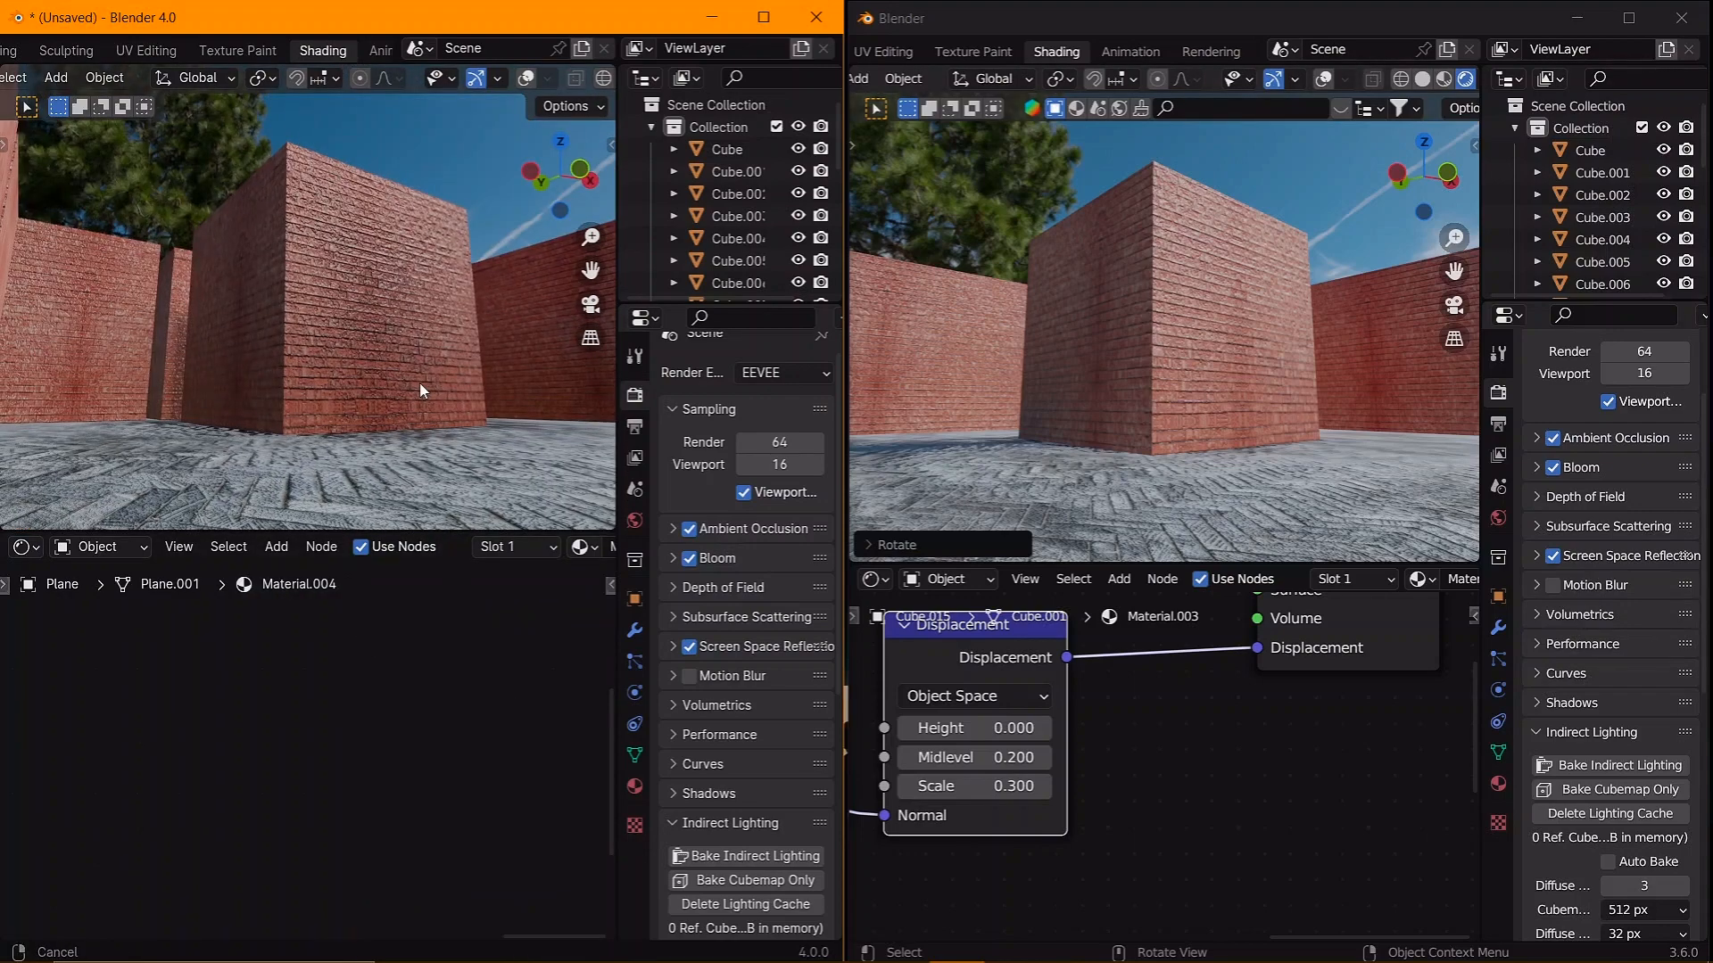
{"action": "left_click_drag", "start_coordinate": [380, 532], "coordinate": [378, 669]}
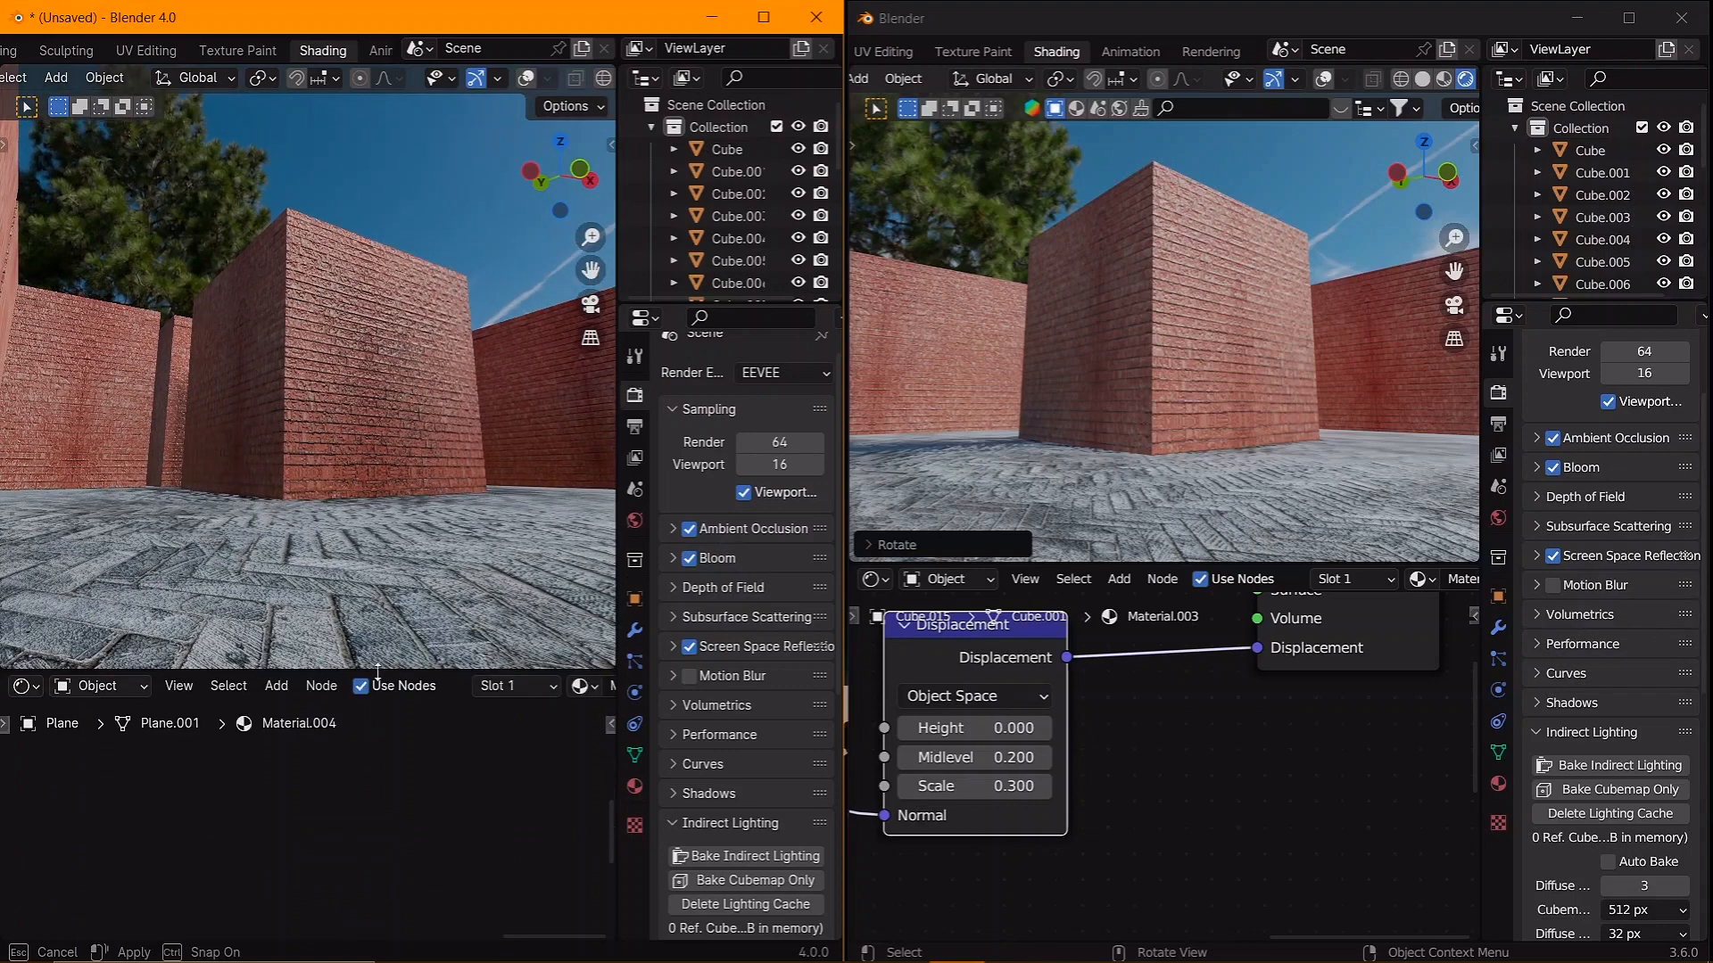
{"action": "left_click_drag", "start_coordinate": [1238, 563], "coordinate": [1238, 682]}
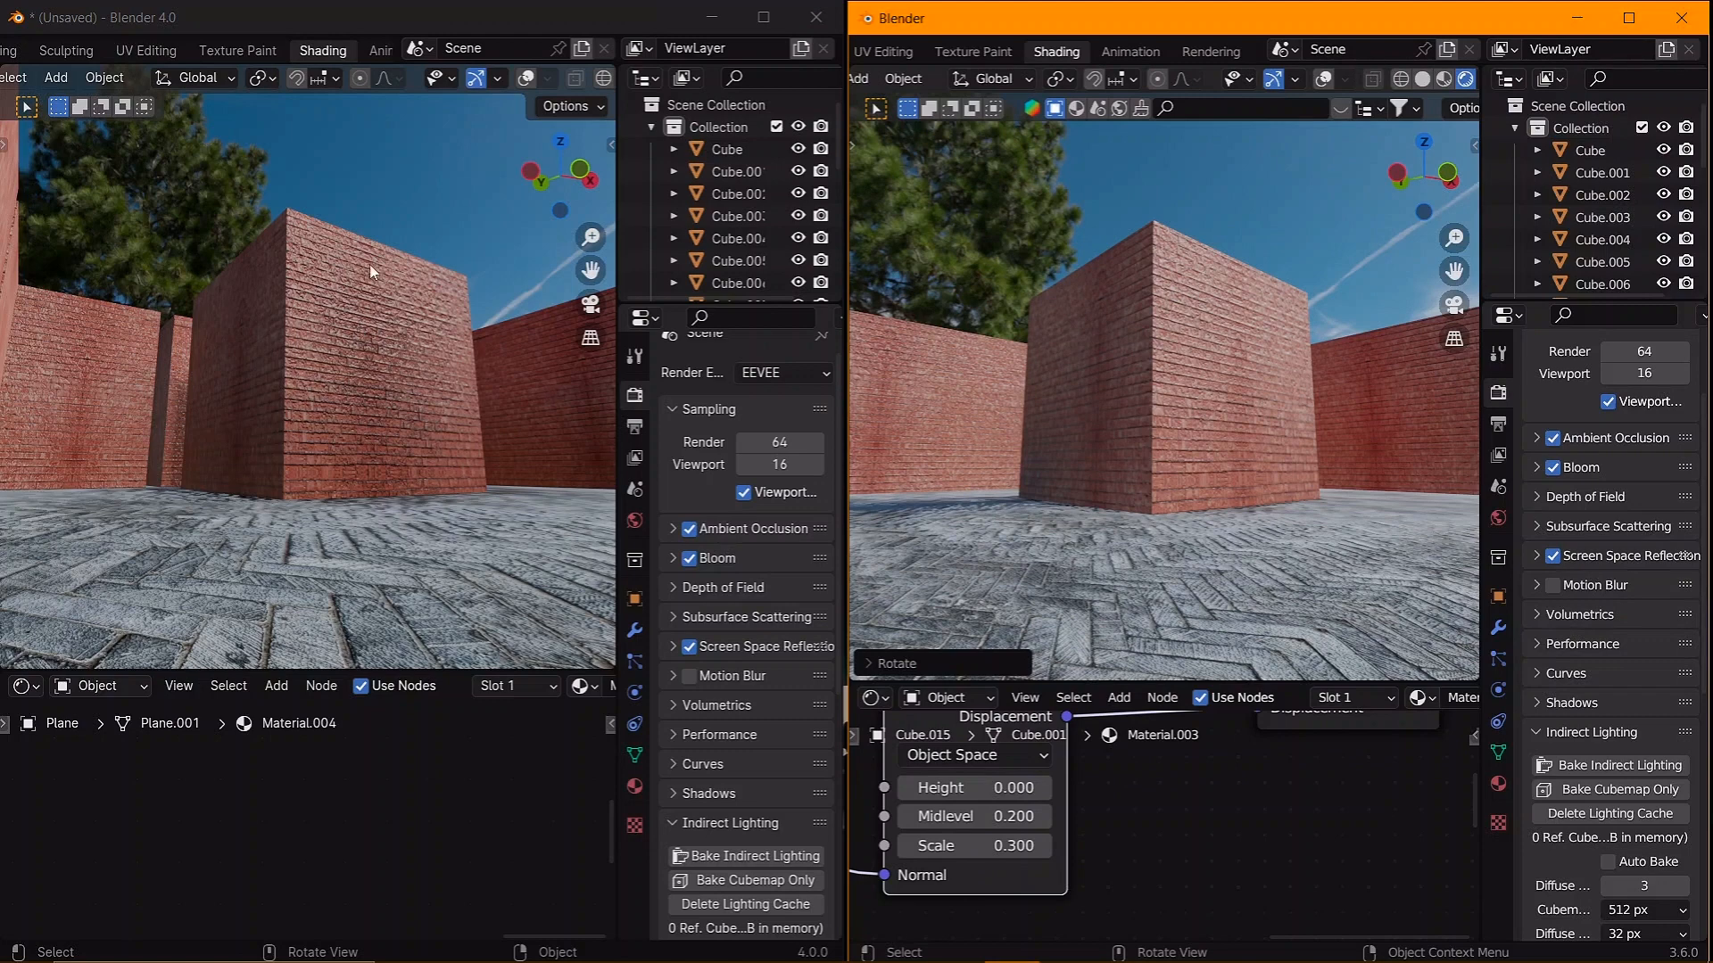
- Select the central brick cube in both versions and bring its material's Displacement node into view
{"action": "left_click", "coordinate": [1117, 490]}
{"action": "middle_click_drag", "start_coordinate": [1080, 845], "coordinate": [1135, 845]}
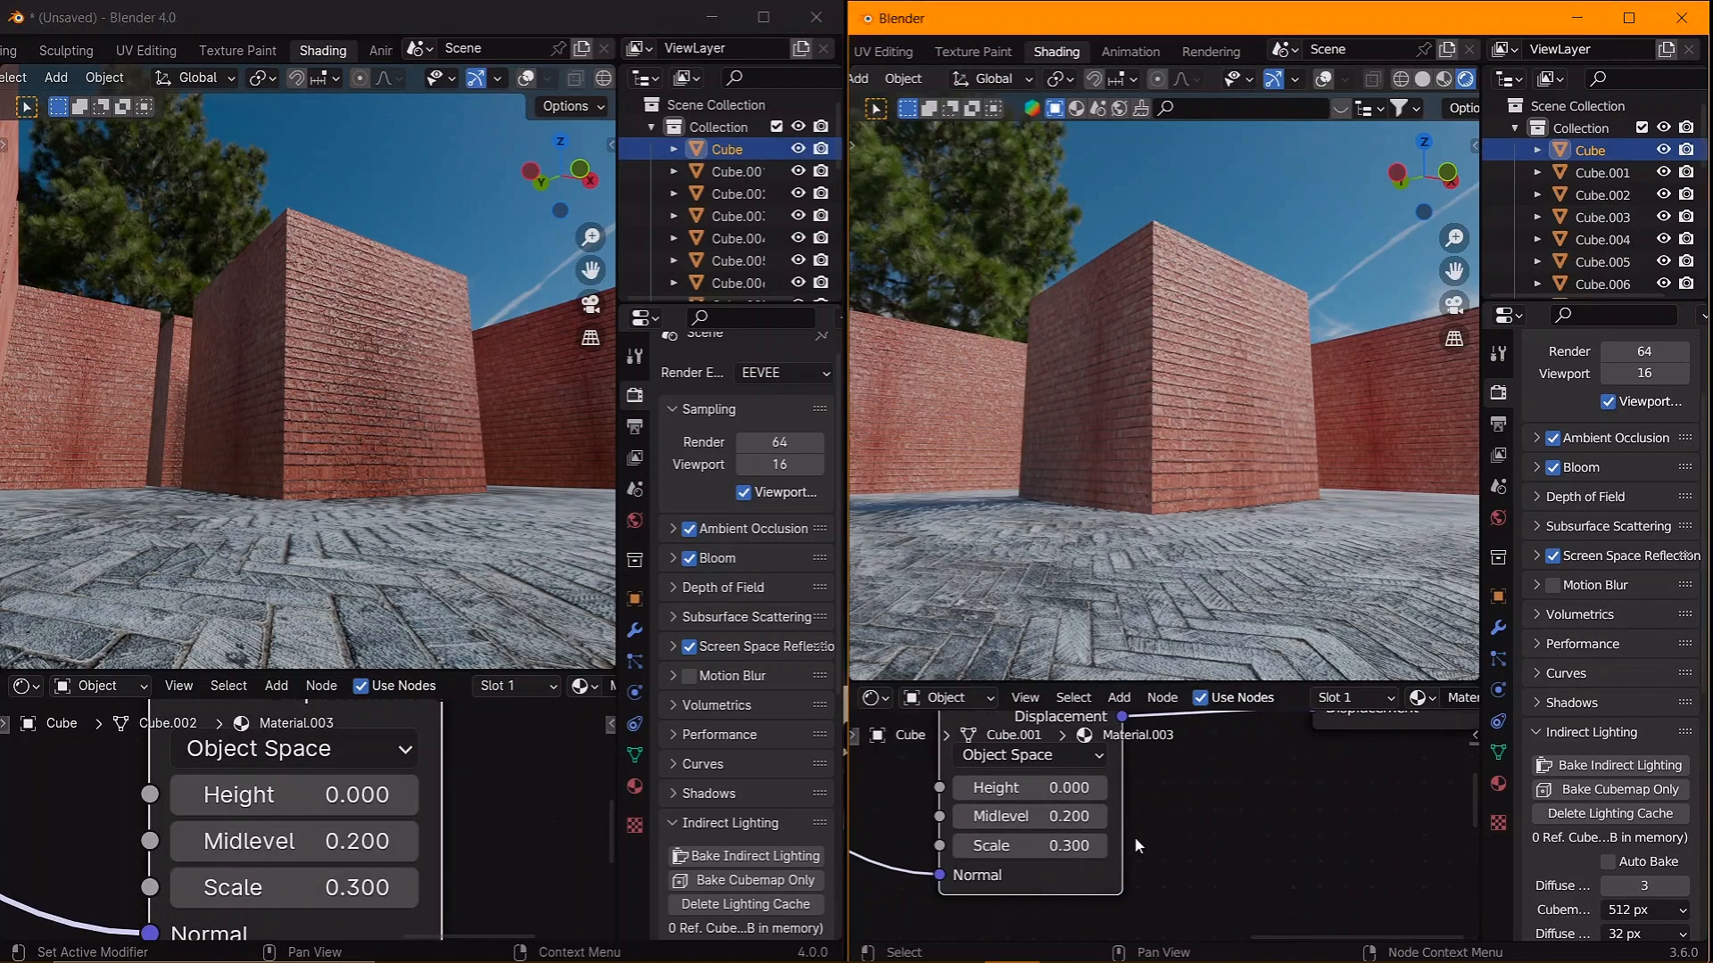
{"action": "scroll", "coordinate": [500, 821], "scroll_direction": "down", "scroll_amount": 1}
{"action": "middle_click_drag", "start_coordinate": [499, 822], "coordinate": [500, 811]}
{"action": "middle_click_drag", "start_coordinate": [1054, 874], "coordinate": [1067, 868]}
{"action": "scroll", "coordinate": [1067, 868], "scroll_direction": "down", "scroll_amount": 2}
{"action": "scroll", "coordinate": [1067, 838], "scroll_direction": "up", "scroll_amount": 7}
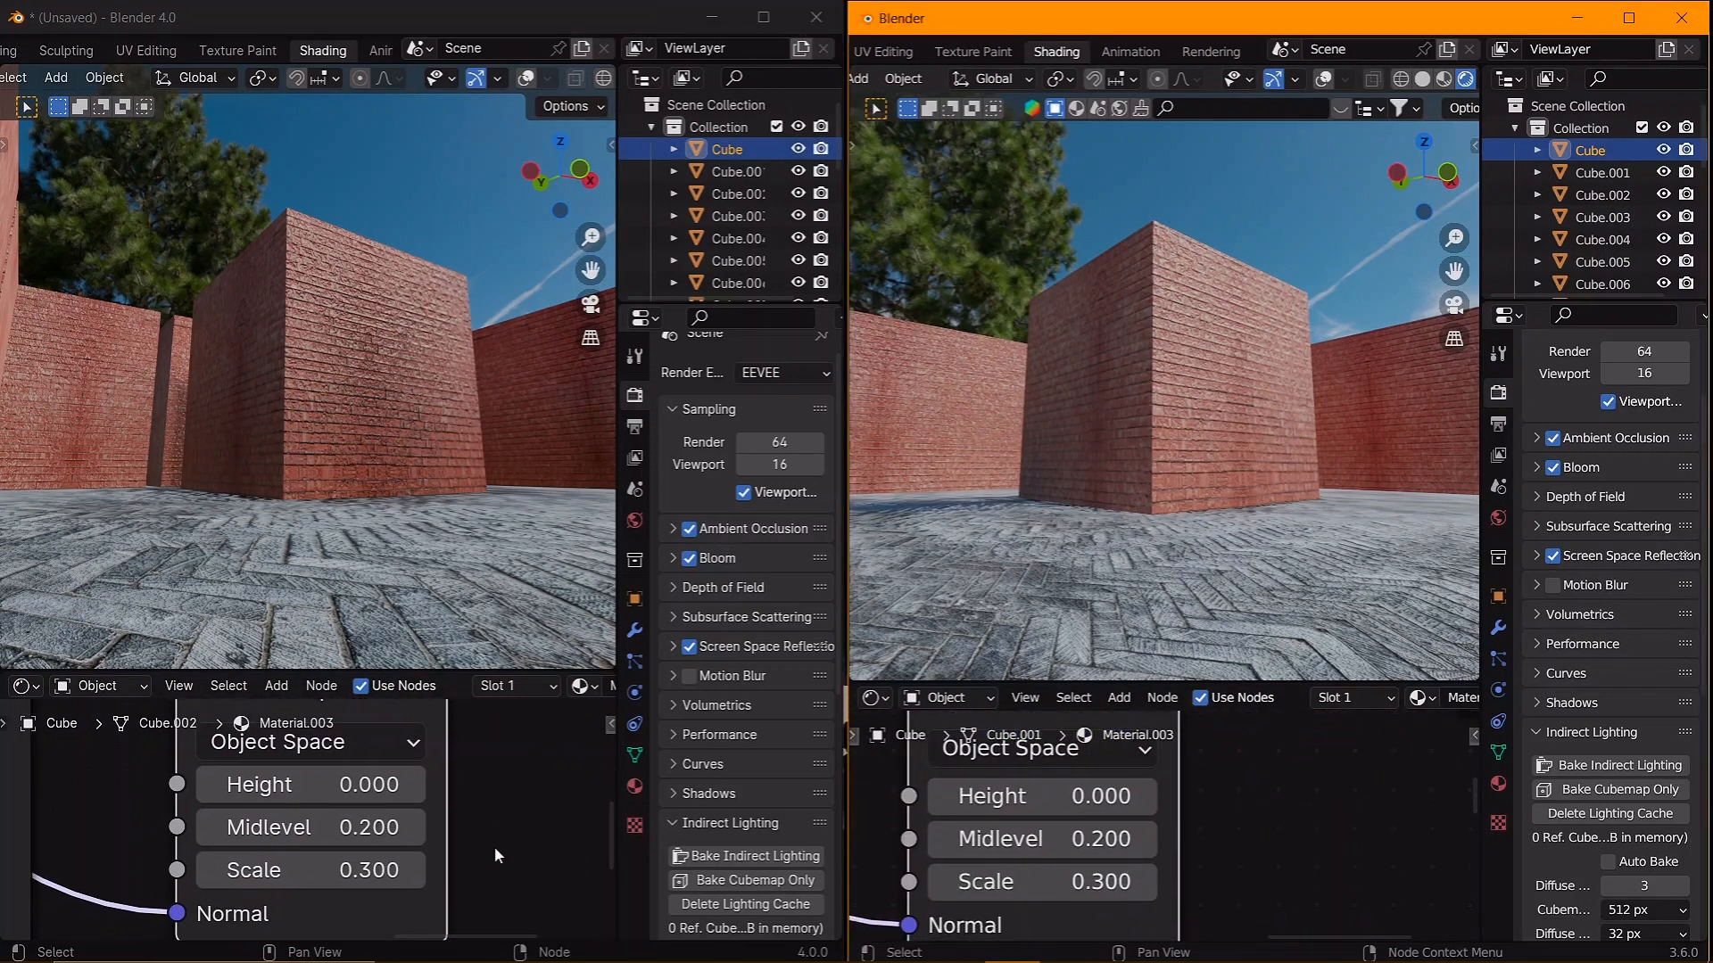
{"action": "scroll", "coordinate": [482, 852], "scroll_direction": "down", "scroll_amount": 1}
- Set the brick material's Displacement node in Blender 4.0 to Midlevel 0.3 and Scale 0.2
{"action": "left_click_drag", "start_coordinate": [339, 829], "coordinate": [342, 865]}
{"action": "left_click", "coordinate": [338, 830]}
{"action": "type", "text": ".5"}
{"action": "key", "text": "Return"}
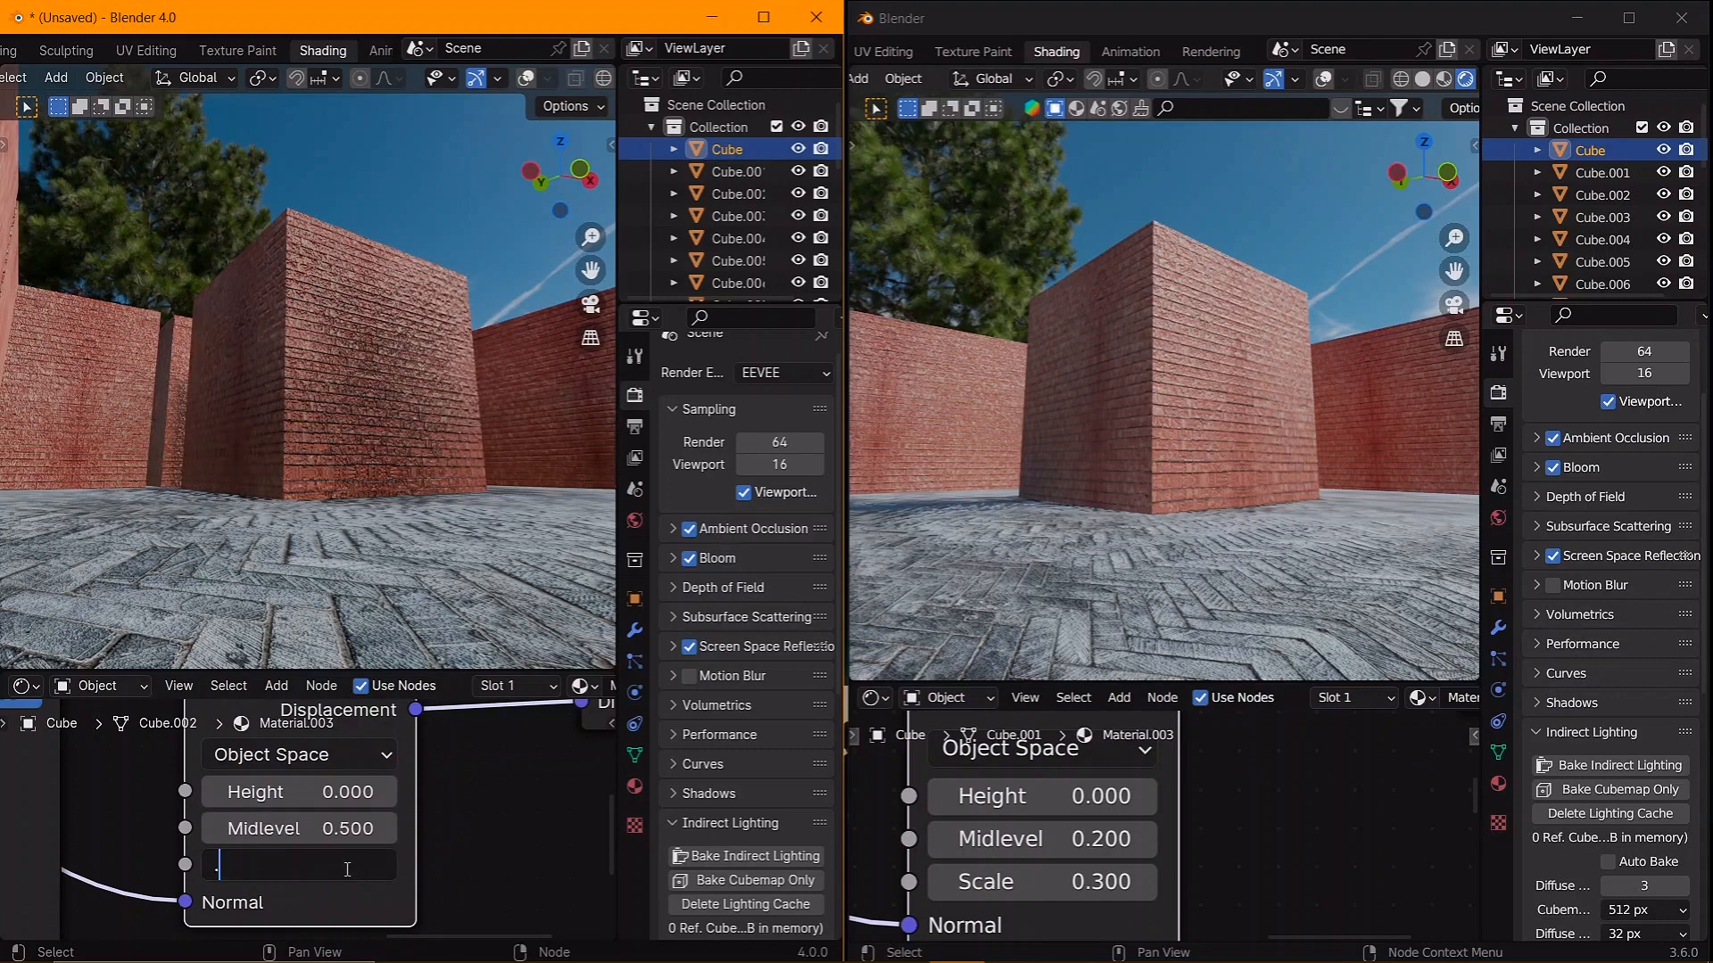
{"action": "type", "text": ".2"}
{"action": "key", "text": "Return"}
{"action": "left_click", "coordinate": [323, 821]}
{"action": "type", "text": ".3"}
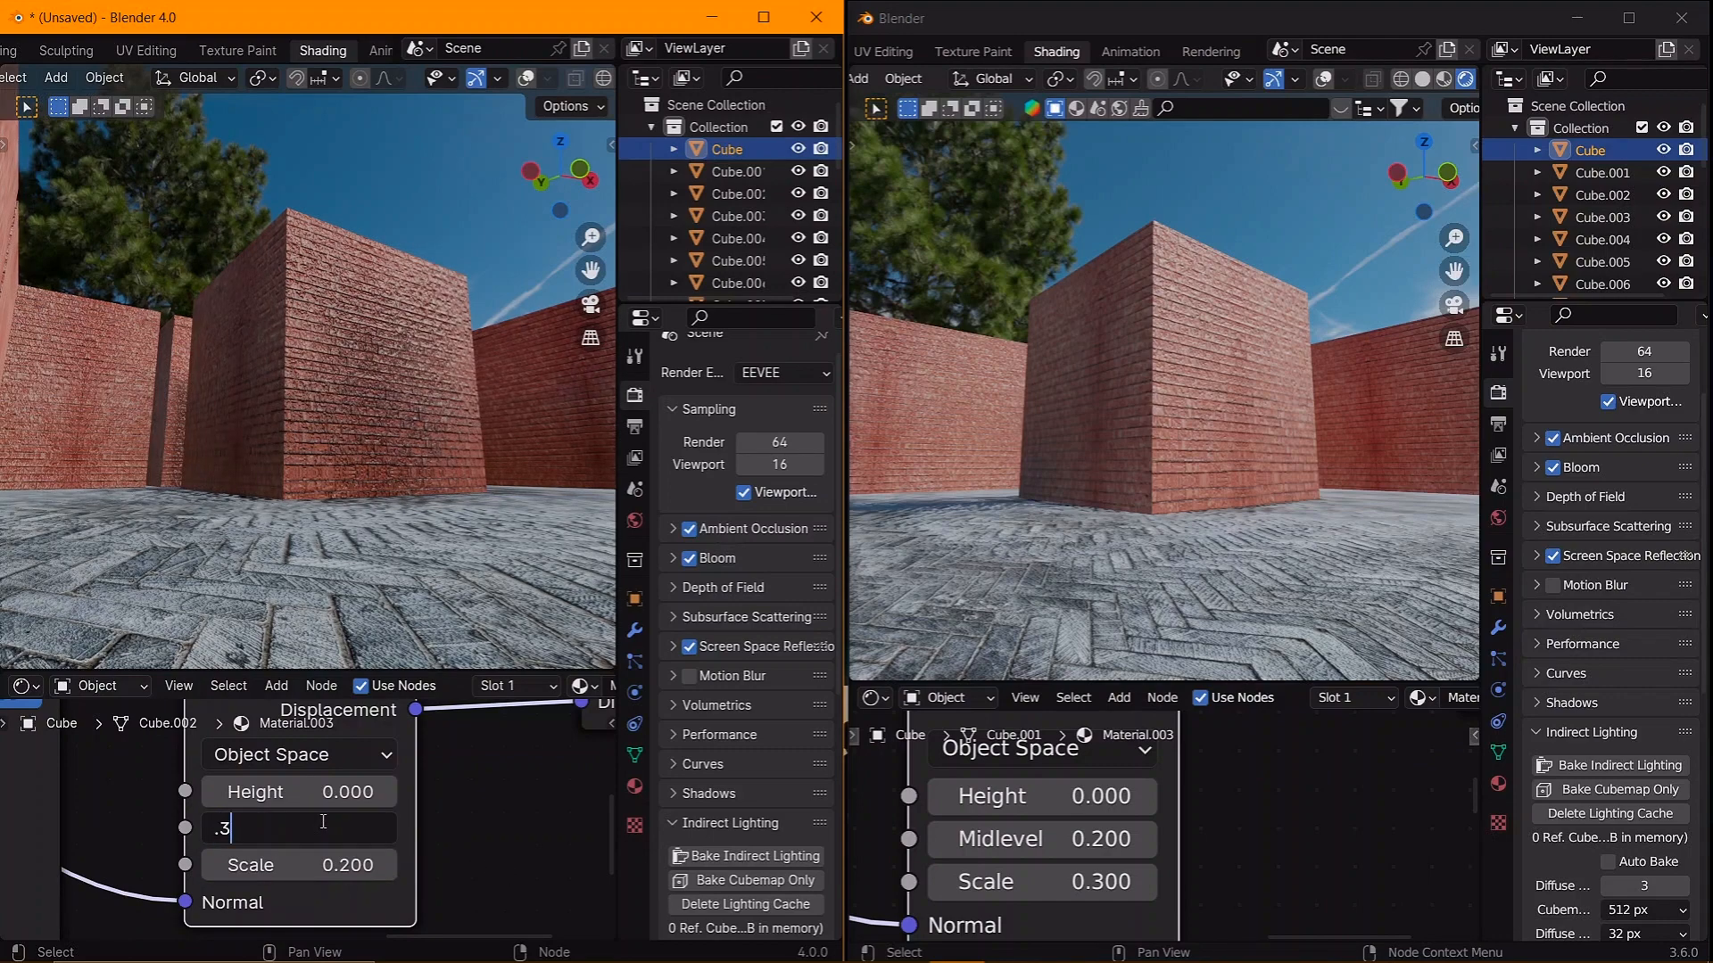
{"action": "key", "text": "Return"}
- Set the brick material's Displacement node in Blender 3.6 to Midlevel 0.3 and Scale 0.2
{"action": "left_click", "coordinate": [1098, 845]}
{"action": "type", "text": ".3"}
{"action": "key", "text": "Return"}
{"action": "key", "text": "KP_Decimal"}
{"action": "left_click", "coordinate": [1144, 890]}
{"action": "type", "text": "2"}
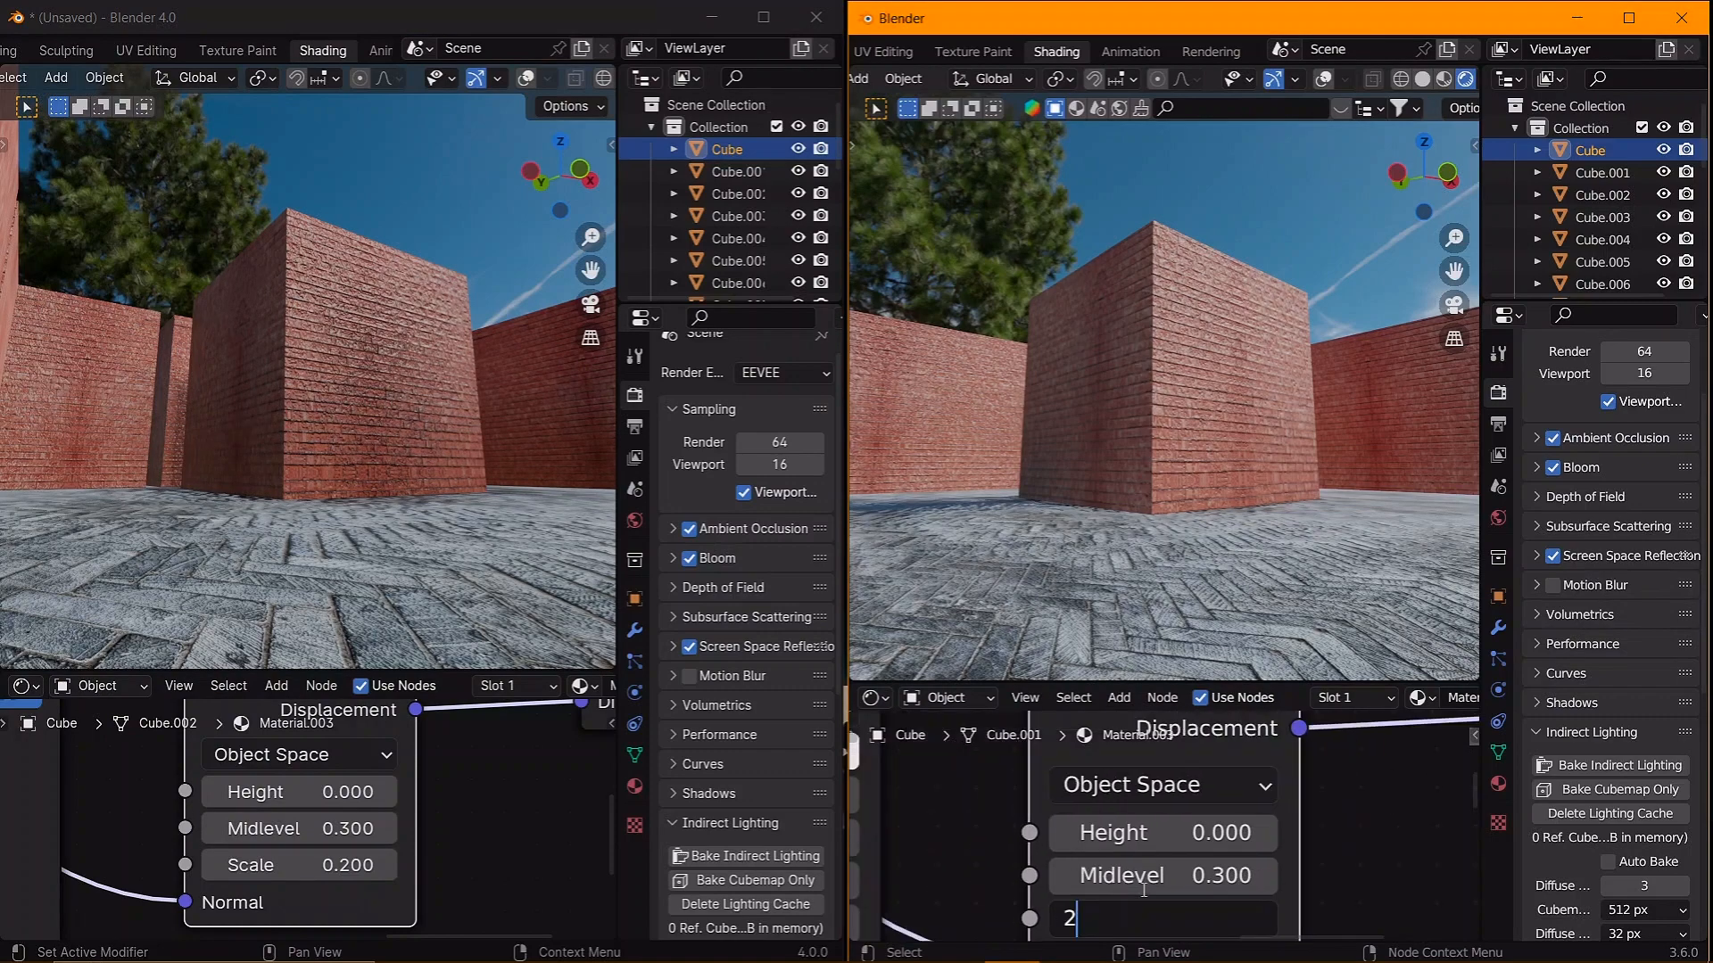
{"action": "key", "text": "Return"}
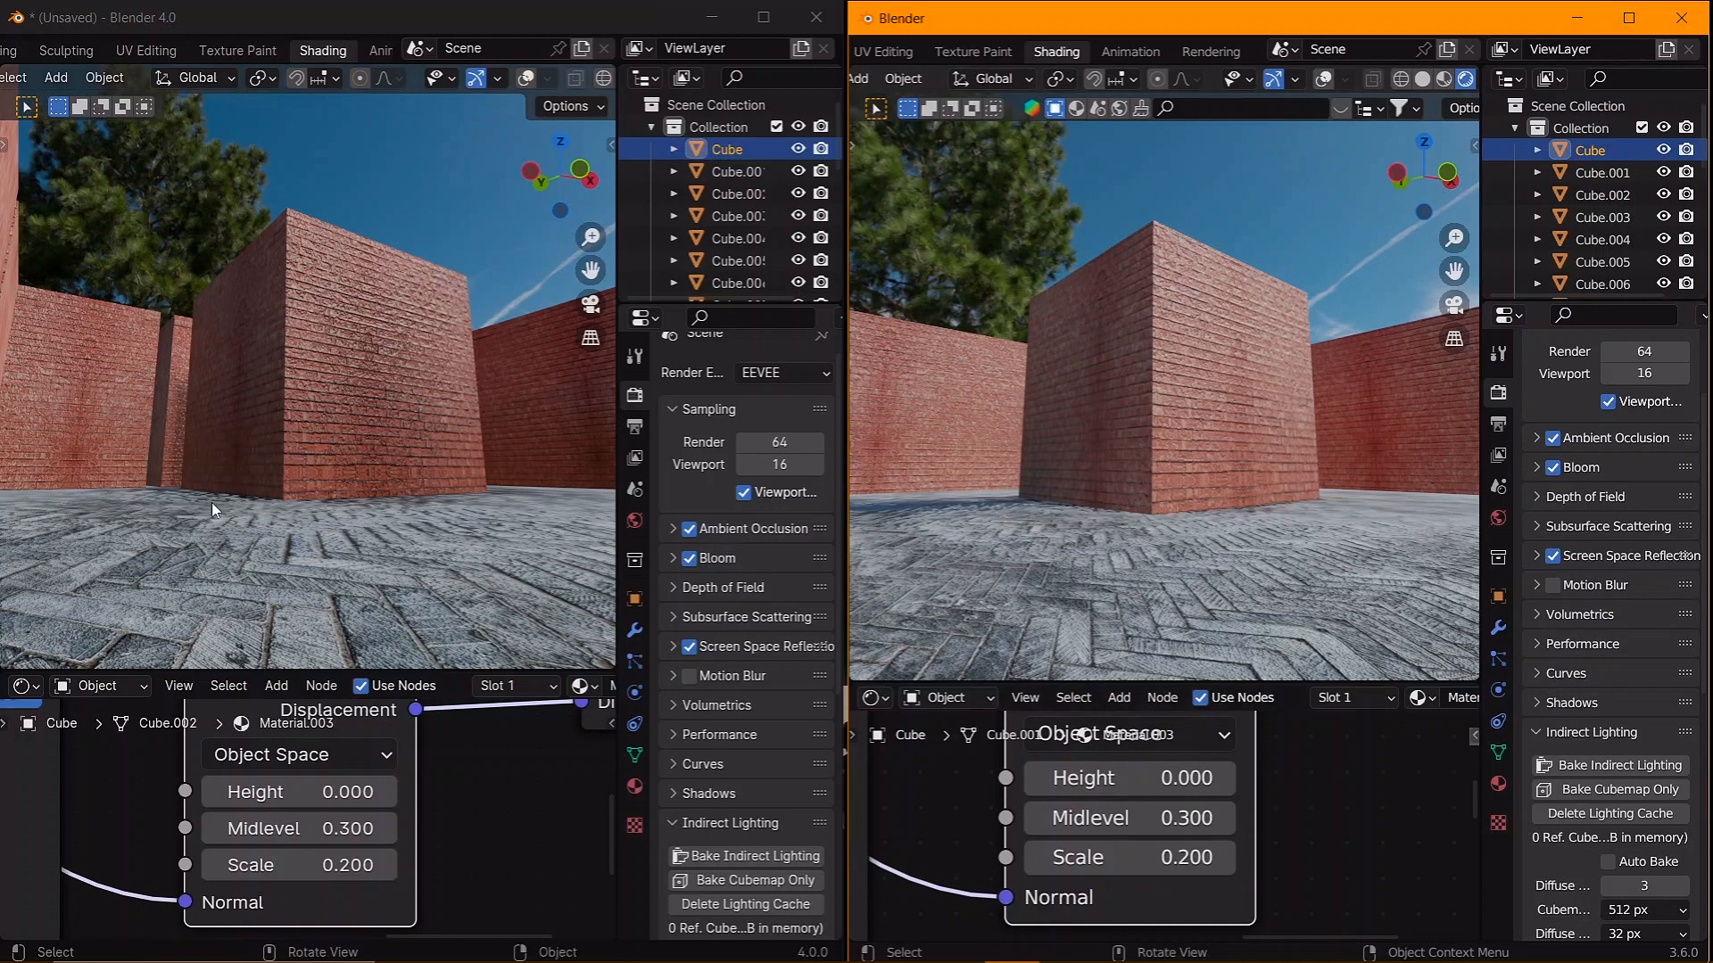
- Show the viewport overlays and switch the 3D viewports to solid shading in both versions
{"action": "key", "text": "shift+alt+z"}
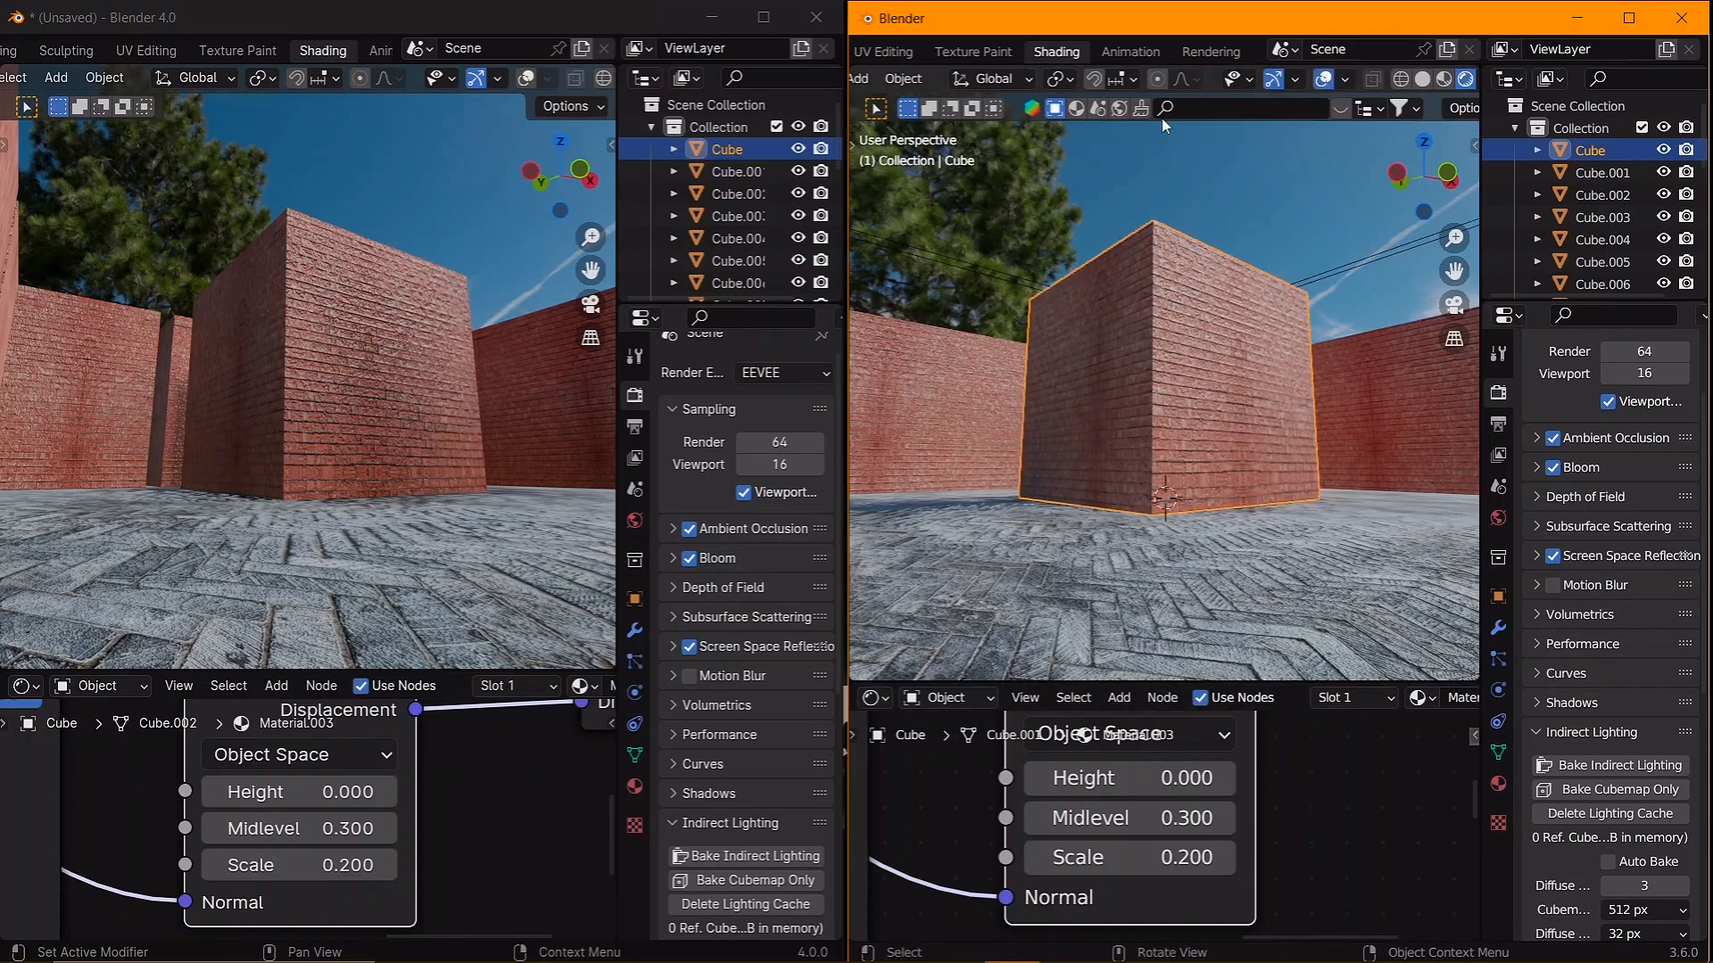
{"action": "left_click", "coordinate": [527, 79]}
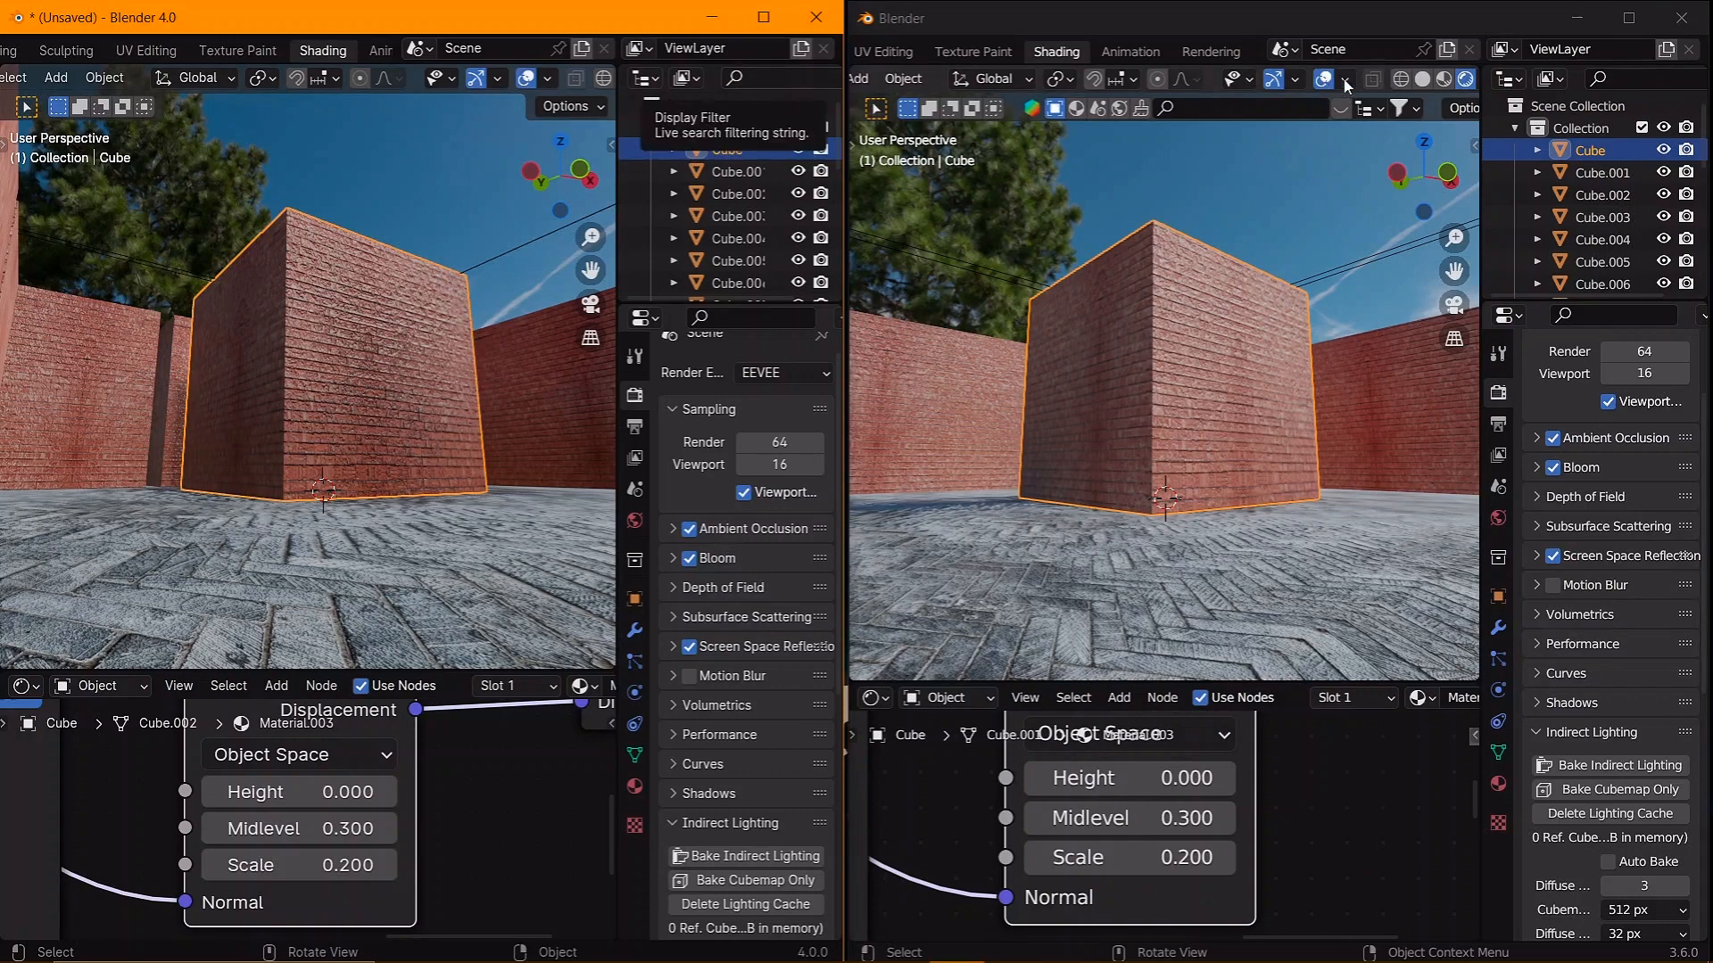
{"action": "left_click", "coordinate": [1423, 79]}
{"action": "scroll", "coordinate": [543, 79], "scroll_direction": "down", "scroll_amount": 3}
{"action": "left_click", "coordinate": [534, 80]}
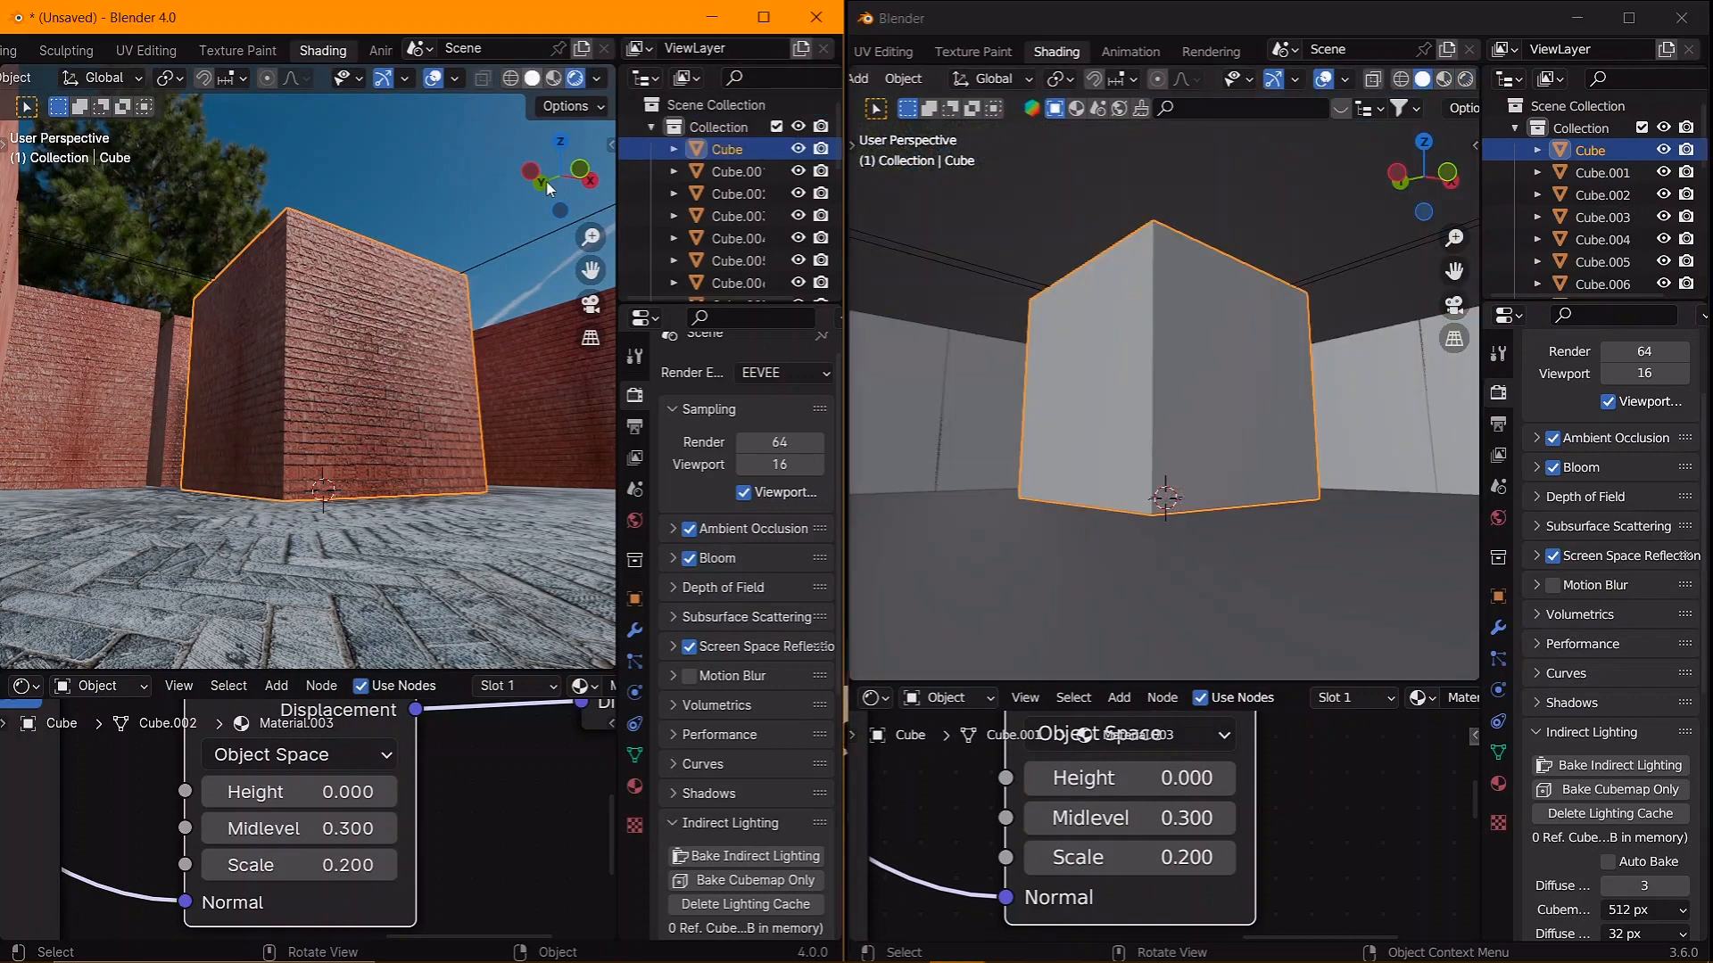
- Add a cube in Blender 4.0 and enlarge it to enclose the scene, finishing with a scale factor of 2
{"action": "key", "text": "shift+a"}
{"action": "mouse_move", "coordinate": [364, 492]}
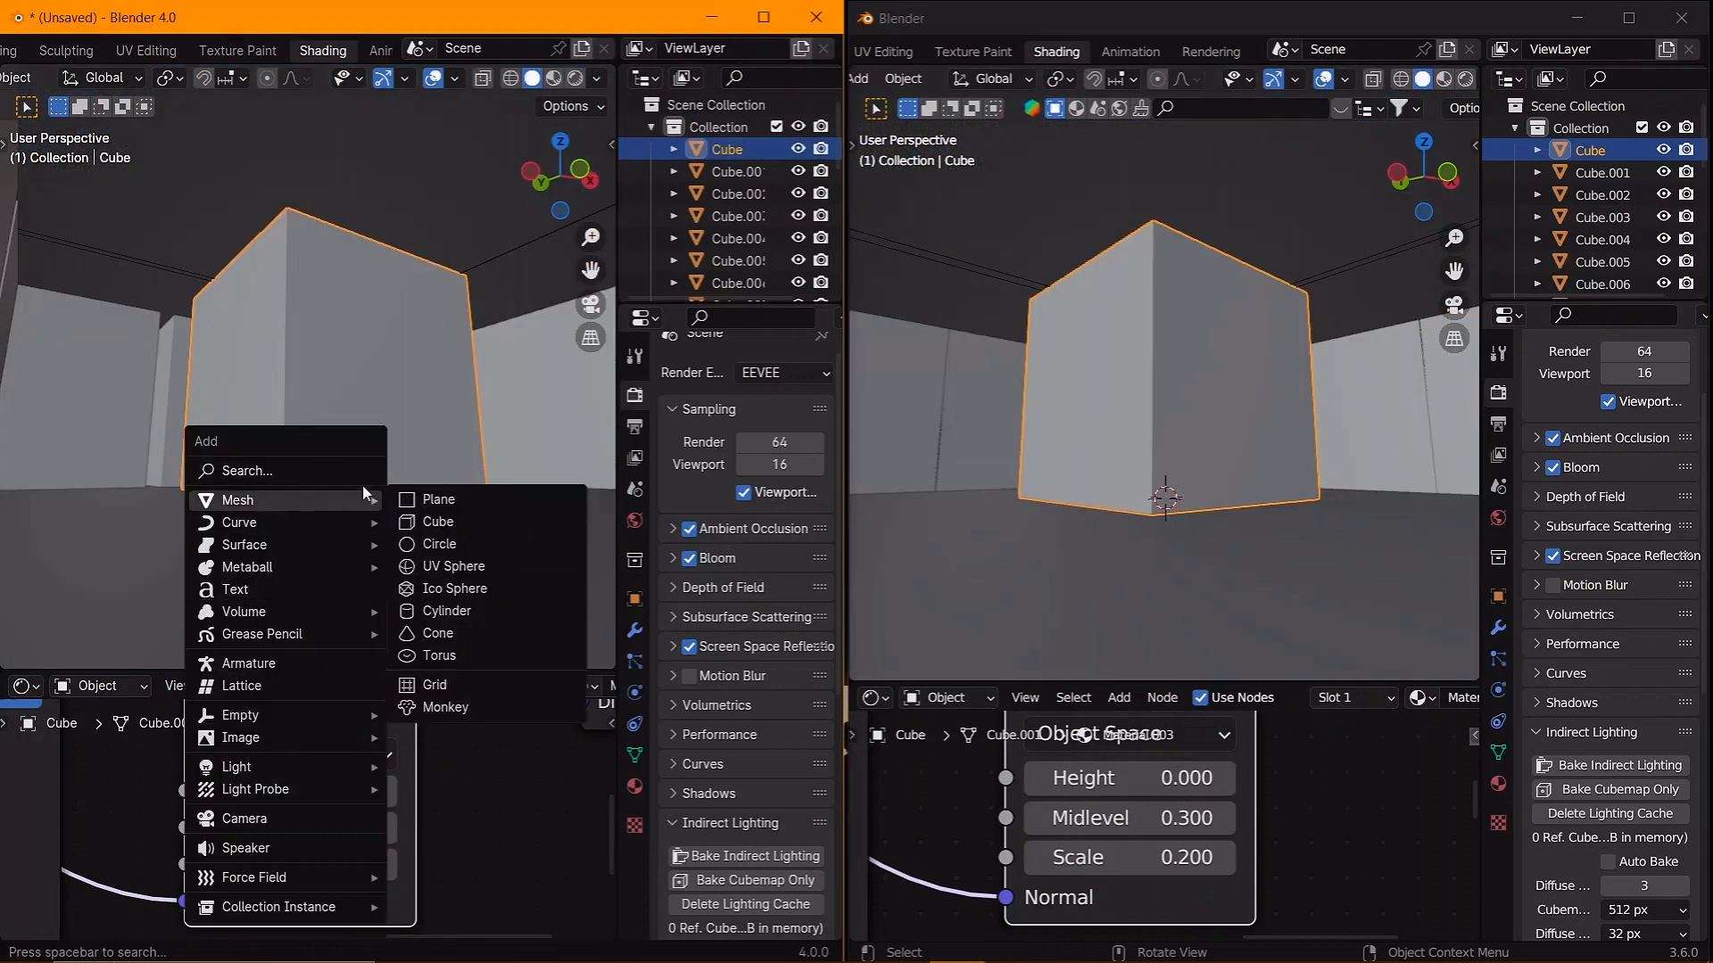
{"action": "left_click", "coordinate": [438, 521]}
{"action": "key", "text": "s"}
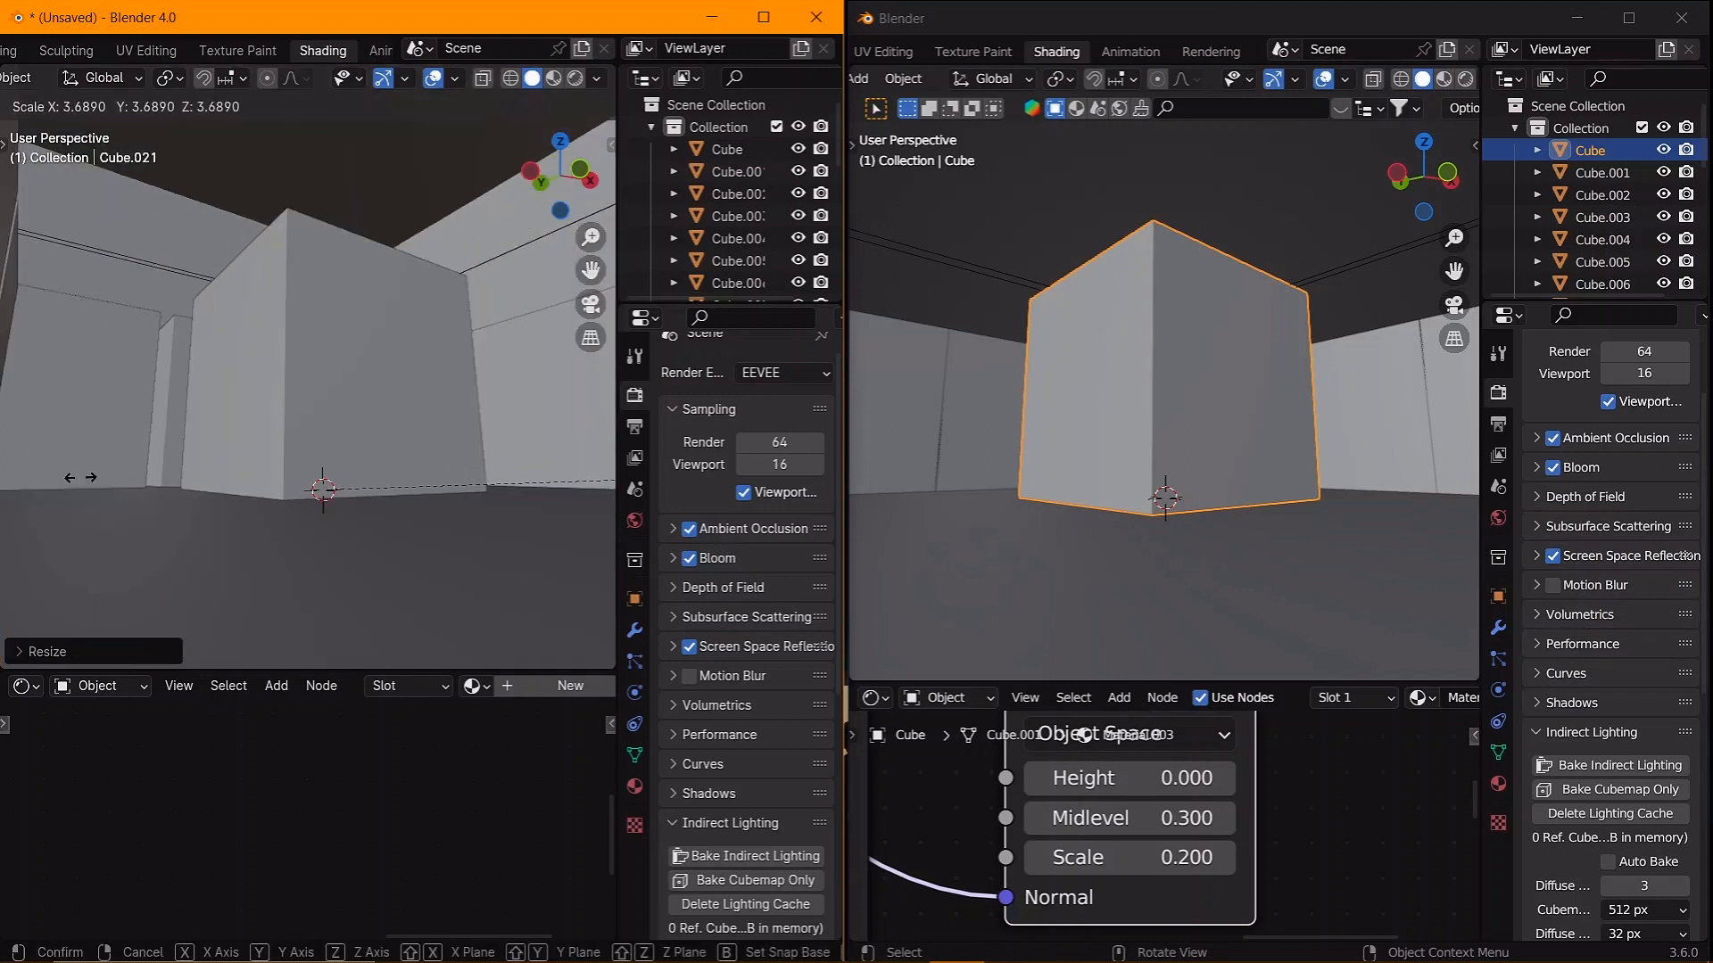
{"action": "type", "text": "2"}
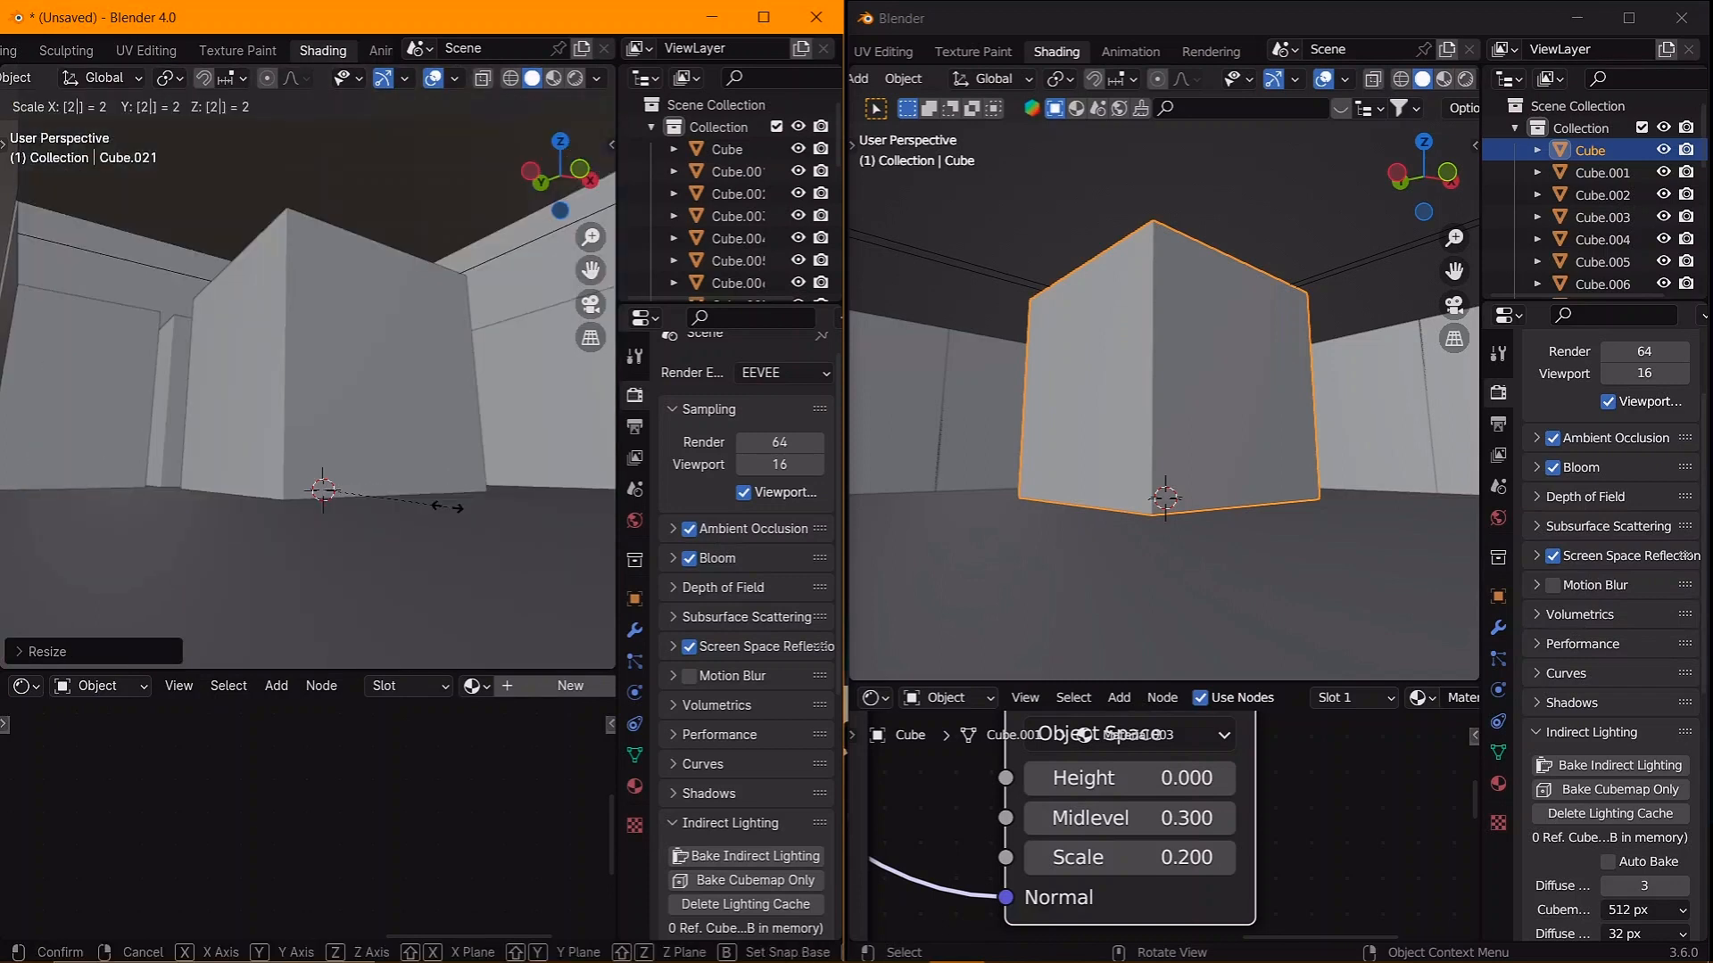
{"action": "key", "text": "Return"}
- Add a matching cube in Blender 3.6 and enlarge it around the scene, scaling by a factor of 2
{"action": "left_click", "coordinate": [1130, 492]}
{"action": "key", "text": "shift+a"}
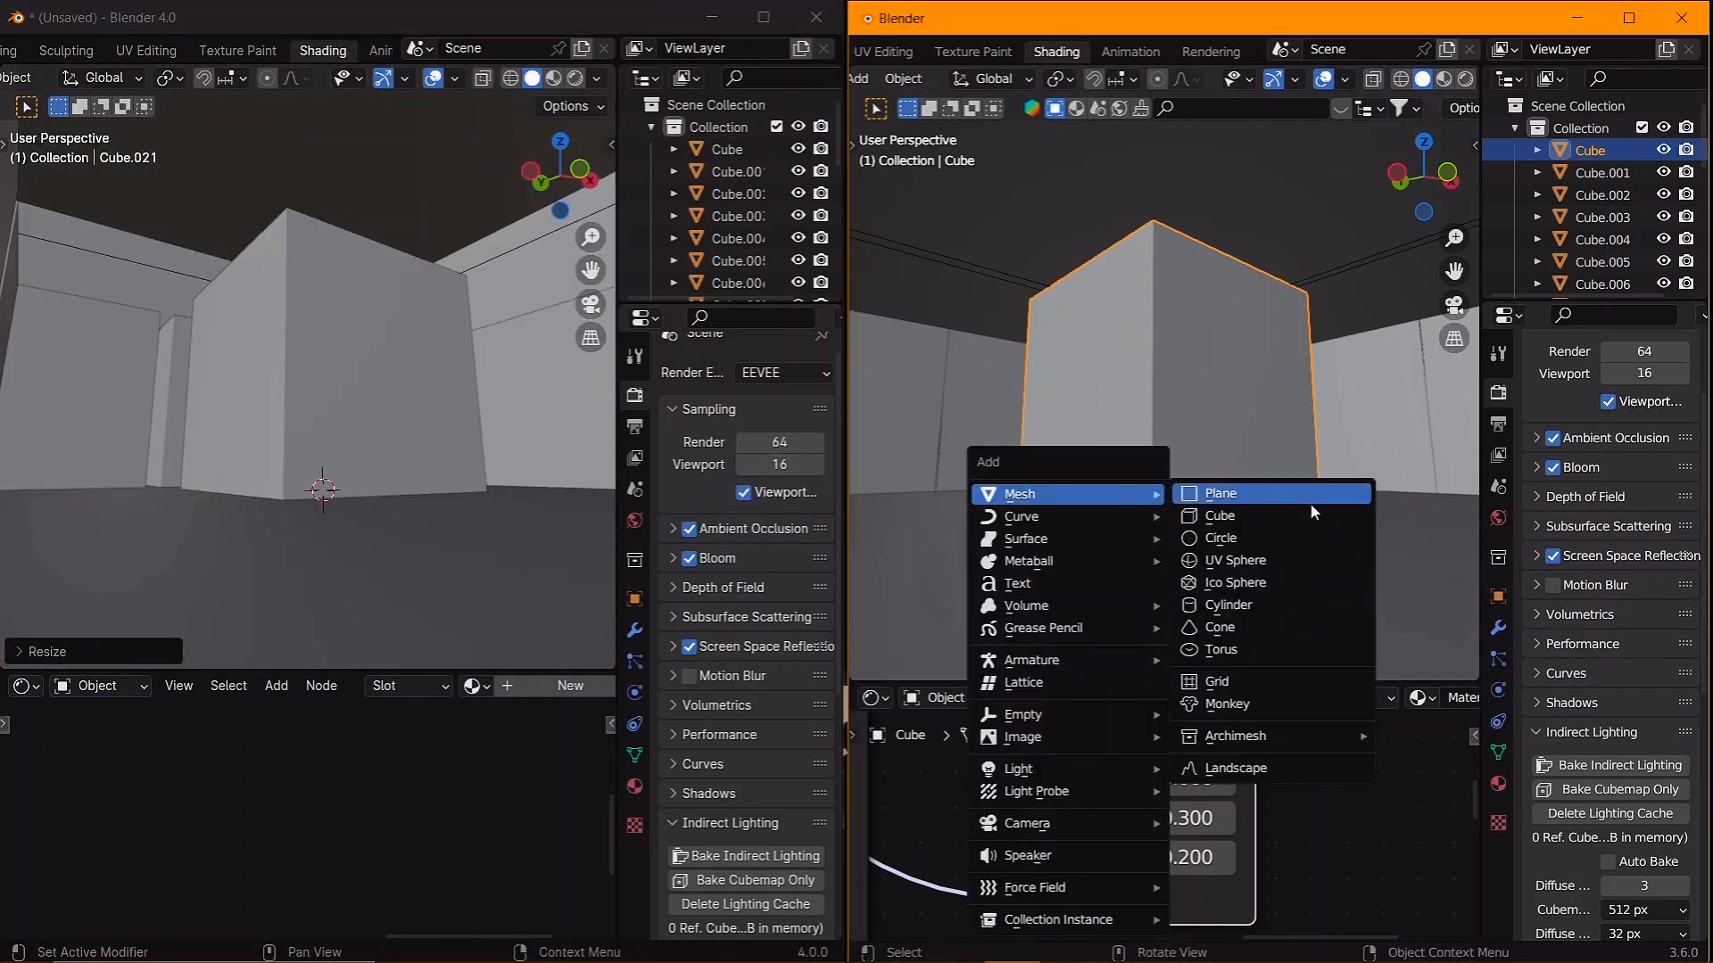
{"action": "left_click", "coordinate": [1250, 514]}
{"action": "type", "text": "s2"}
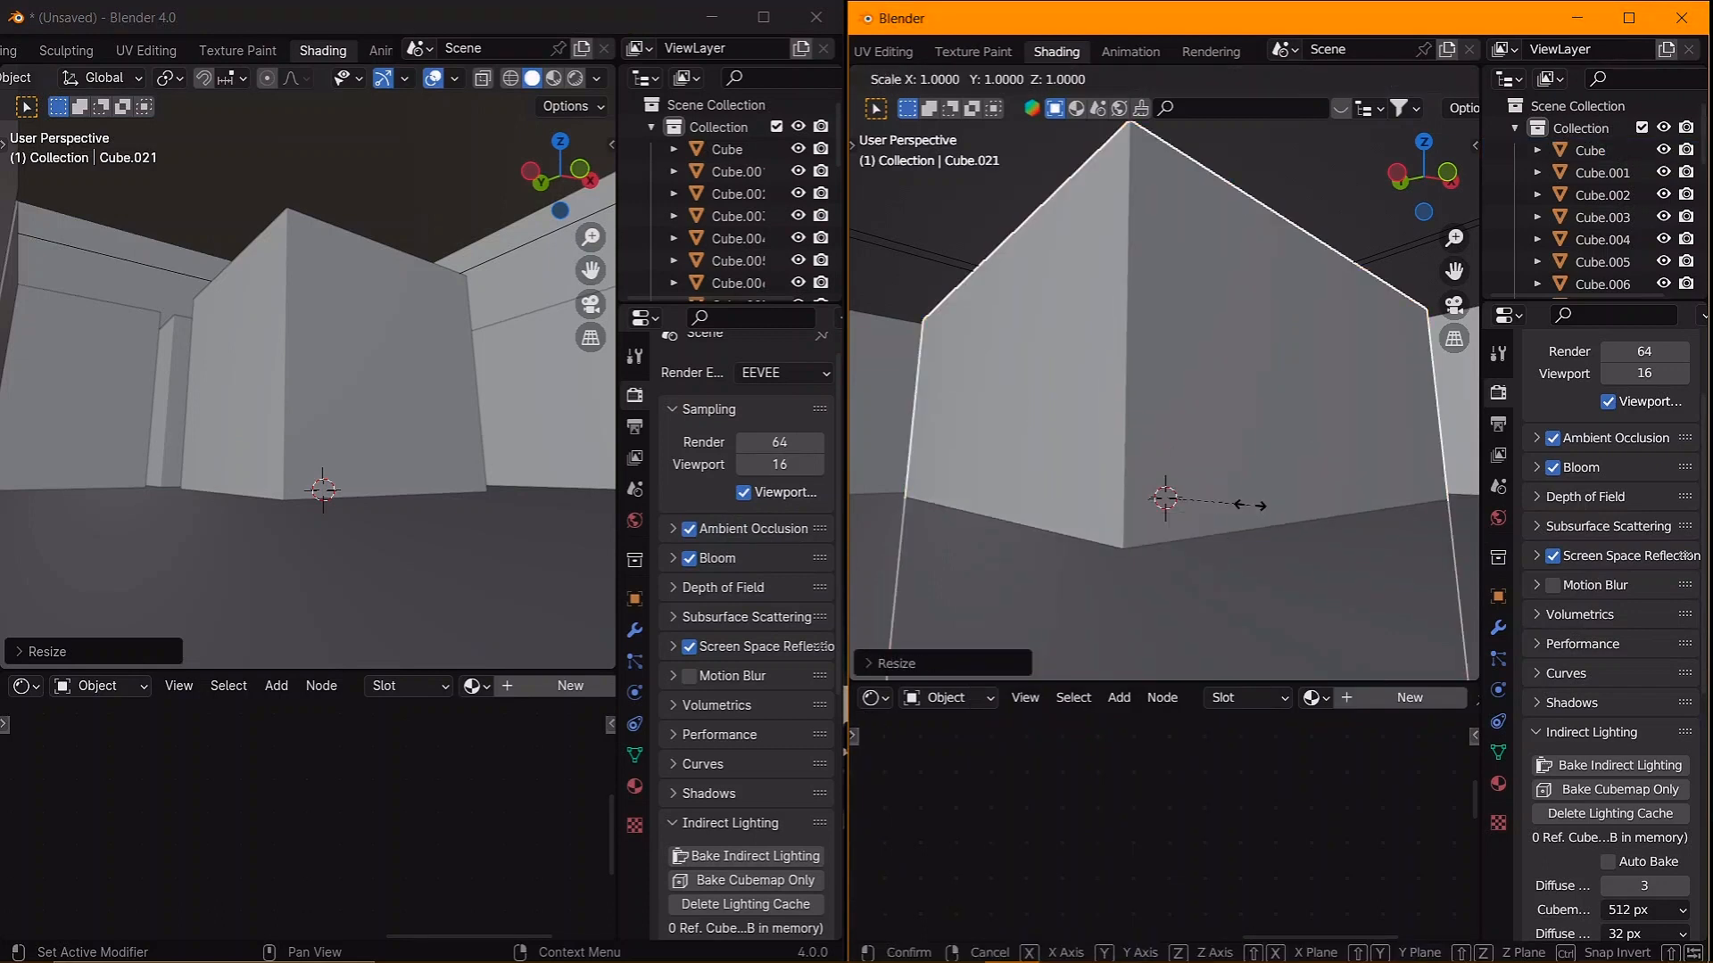
{"action": "key", "text": "Return"}
- Give the enclosing cube in Blender 3.6 a new material without its Principled BSDF, and switch both viewports to rendered shading
{"action": "left_click", "coordinate": [1409, 697]}
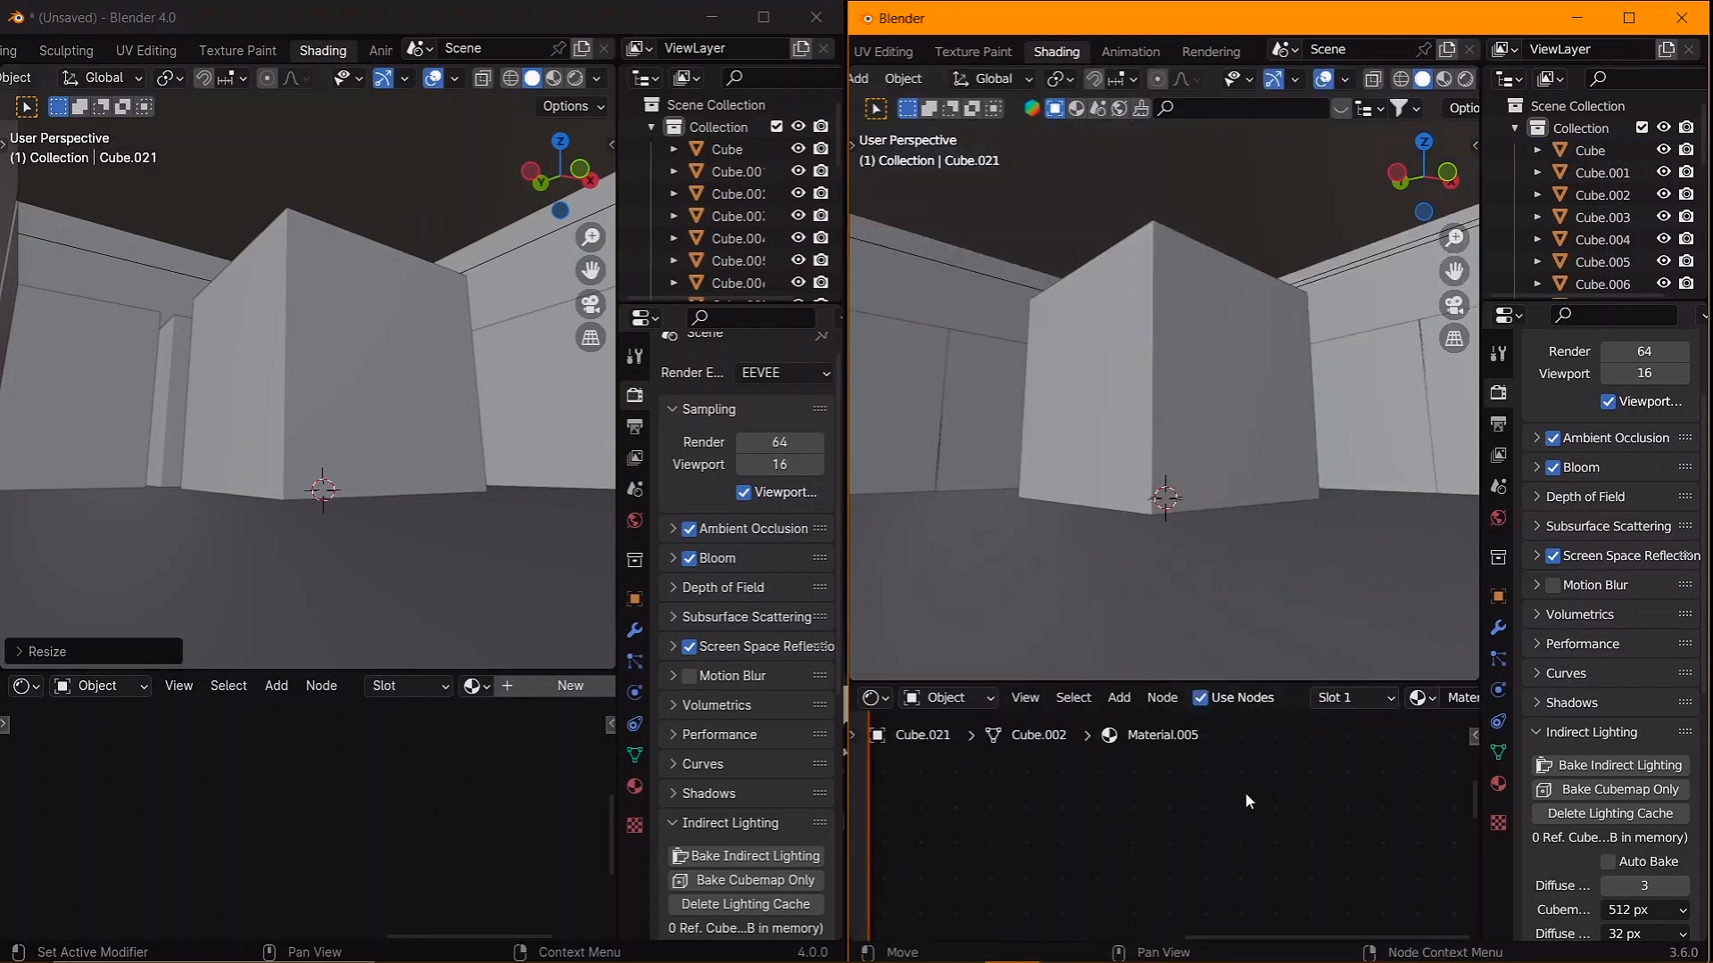
{"action": "left_click", "coordinate": [1137, 783]}
{"action": "key", "text": "x"}
{"action": "scroll", "coordinate": [1135, 803], "scroll_direction": "up", "scroll_amount": 3}
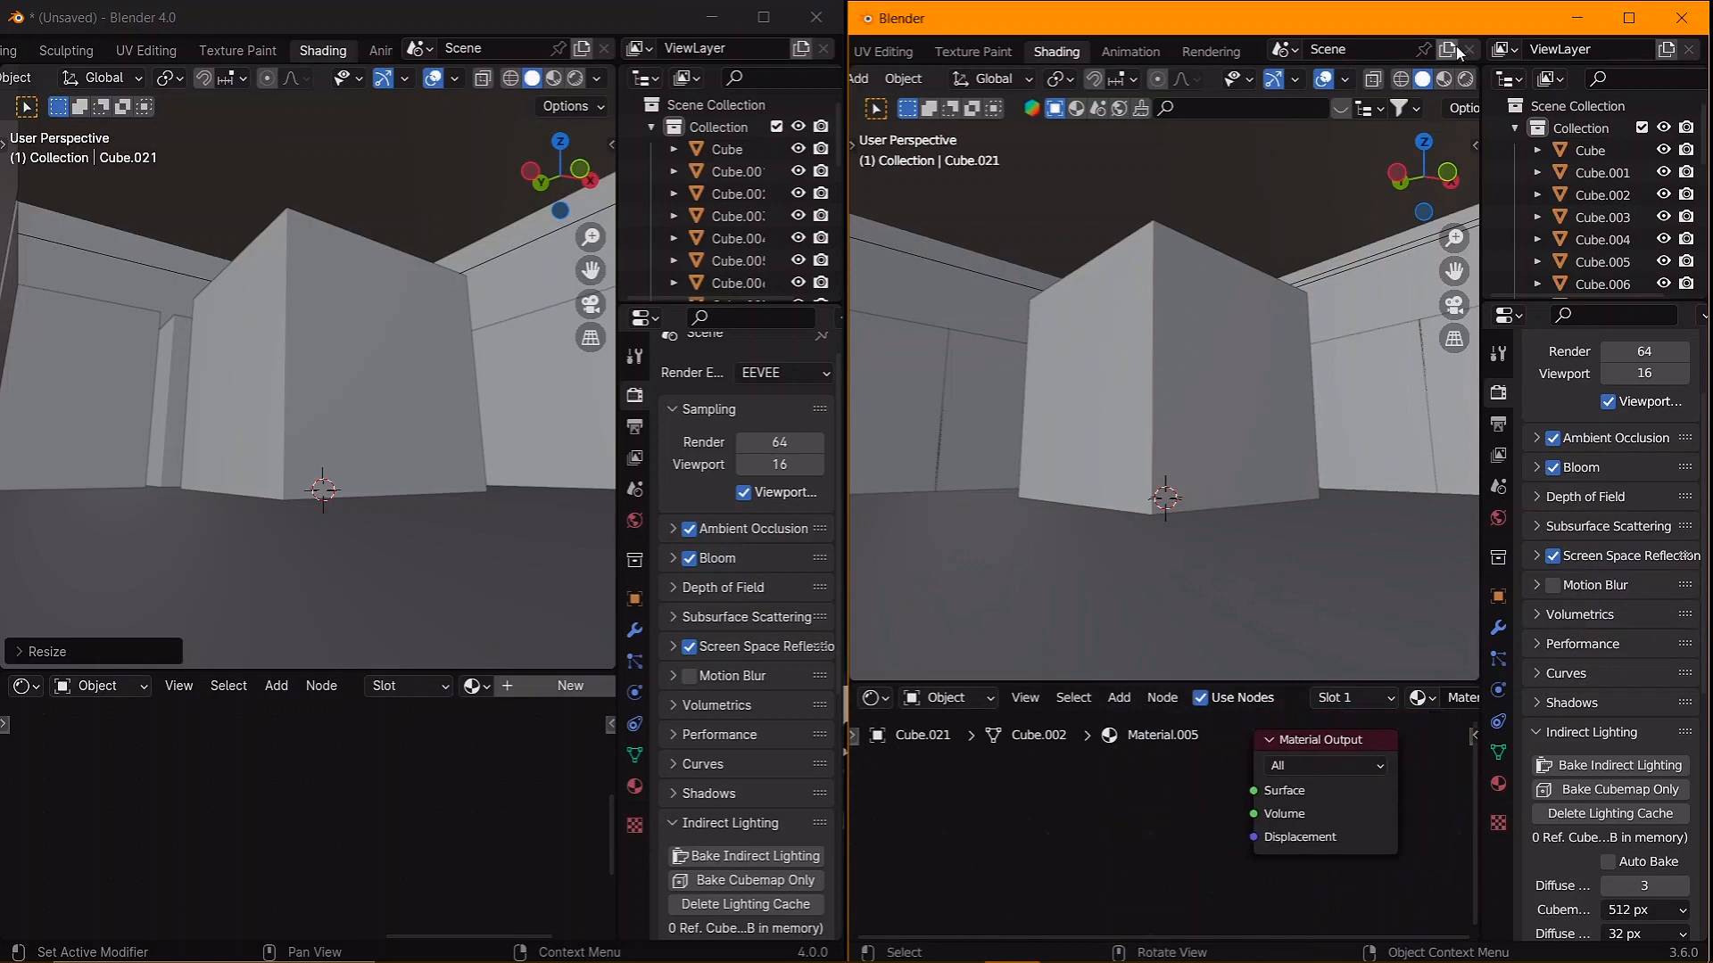
{"action": "left_click", "coordinate": [1465, 78]}
{"action": "left_click", "coordinate": [575, 78]}
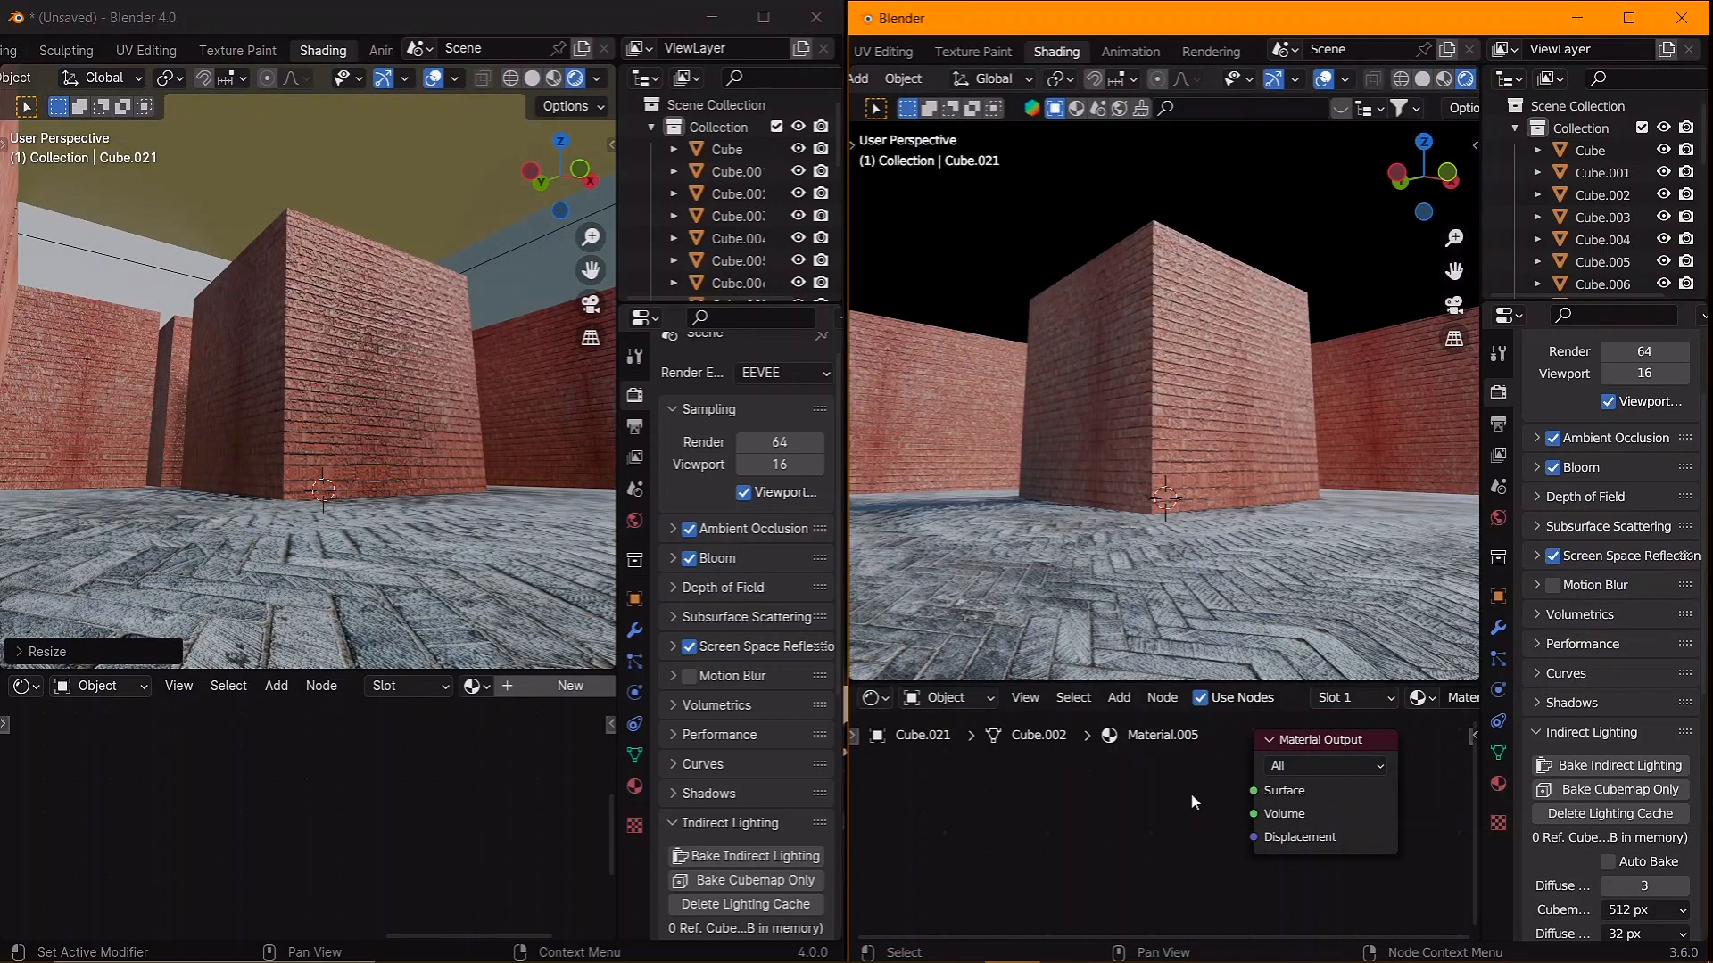
- Add a Volume Scatter node to the enclosing cube's material in Blender 3.6 and connect it to the Material Output's Volume input
{"action": "key", "text": "shift+a"}
{"action": "mouse_move", "coordinate": [1190, 783]}
{"action": "left_click", "coordinate": [1308, 781]}
{"action": "left_click", "coordinate": [1018, 785]}
{"action": "left_click_drag", "start_coordinate": [1160, 816], "coordinate": [1252, 814]}
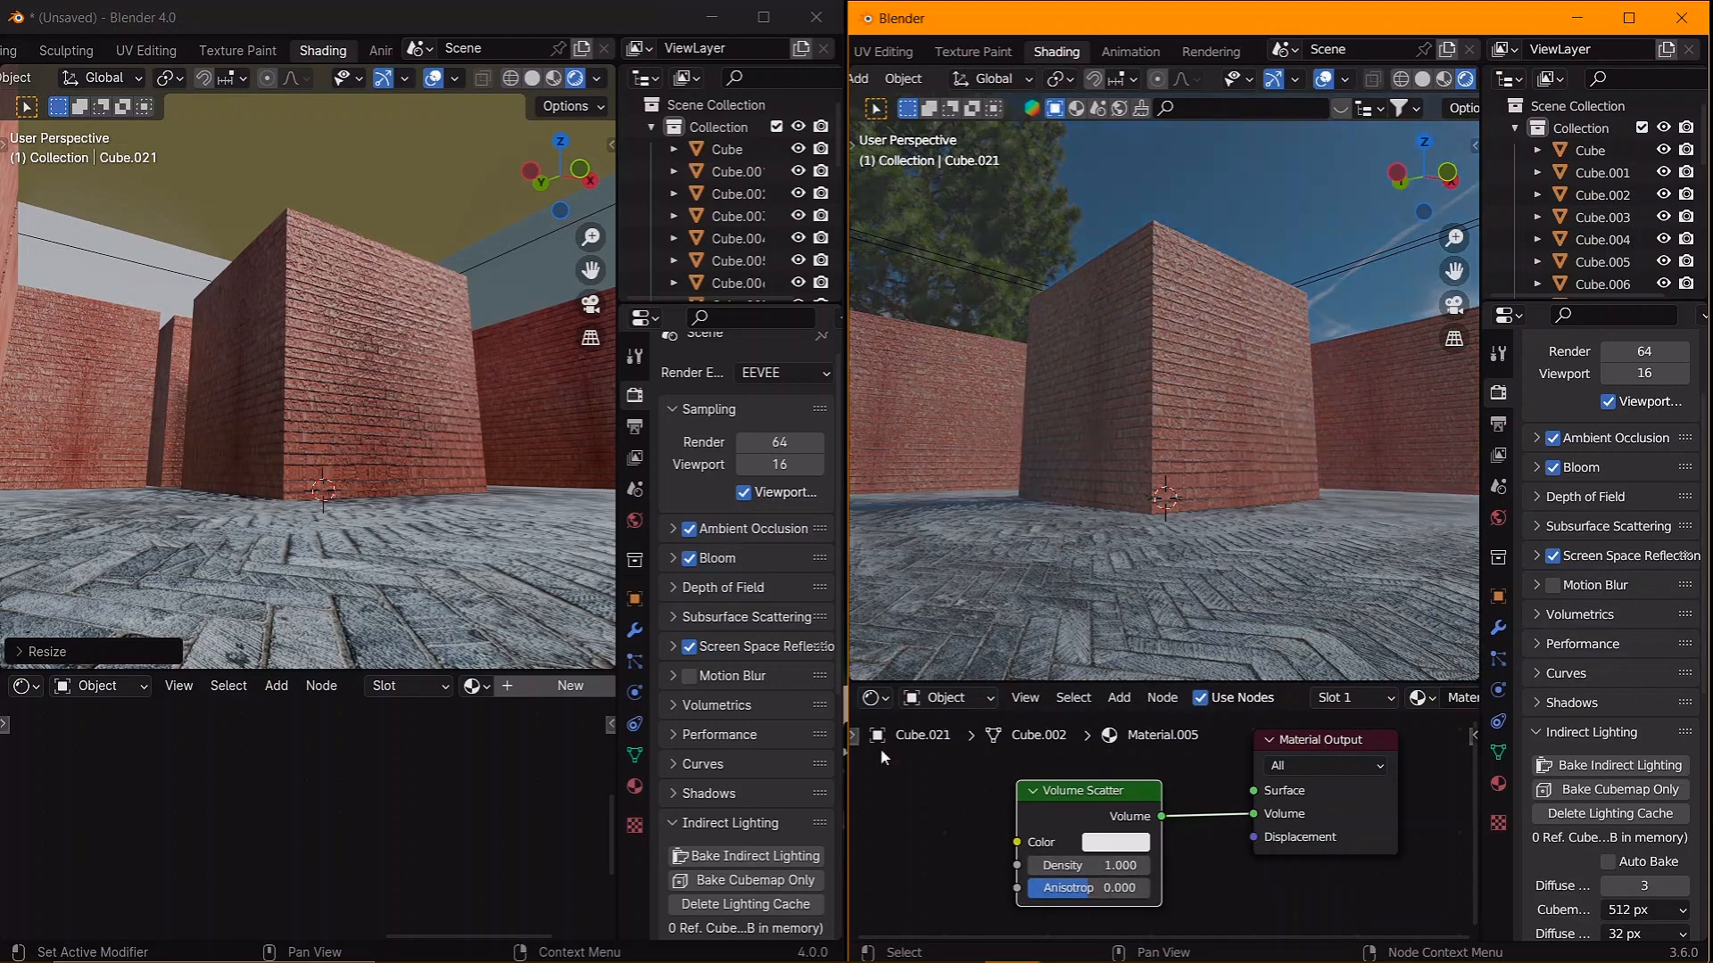
- Create a new material for the enclosing cube in Blender 4.0 and delete its Principled BSDF node
{"action": "left_click", "coordinate": [371, 709]}
{"action": "left_click", "coordinate": [546, 688]}
{"action": "scroll", "coordinate": [282, 806], "scroll_direction": "down", "scroll_amount": 10}
{"action": "middle_click_drag", "start_coordinate": [282, 805], "coordinate": [391, 870]}
{"action": "scroll", "coordinate": [348, 830], "scroll_direction": "down", "scroll_amount": 3}
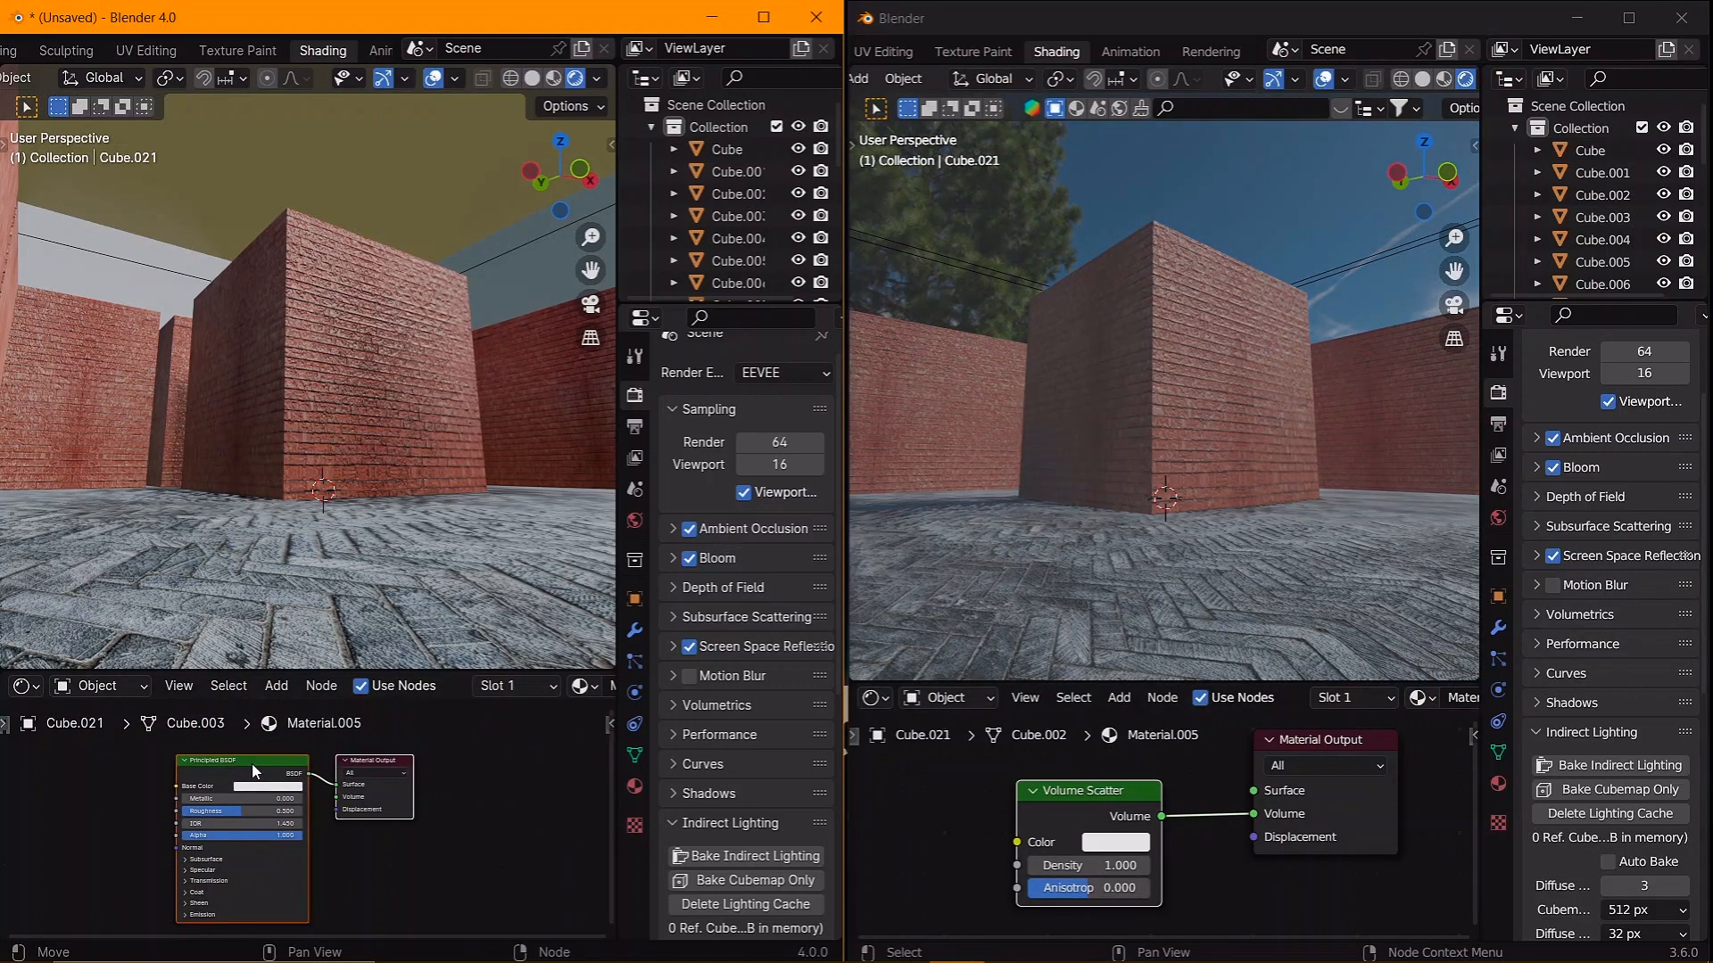
{"action": "left_click", "coordinate": [256, 771]}
{"action": "key", "text": "x"}
{"action": "scroll", "coordinate": [259, 808], "scroll_direction": "up", "scroll_amount": 5}
{"action": "middle_click_drag", "start_coordinate": [263, 817], "coordinate": [298, 829]}
- Add a Volume Scatter node in Blender 4.0 and connect it to the Material Output's Volume input
{"action": "key", "text": "shift+a"}
{"action": "mouse_move", "coordinate": [232, 812]}
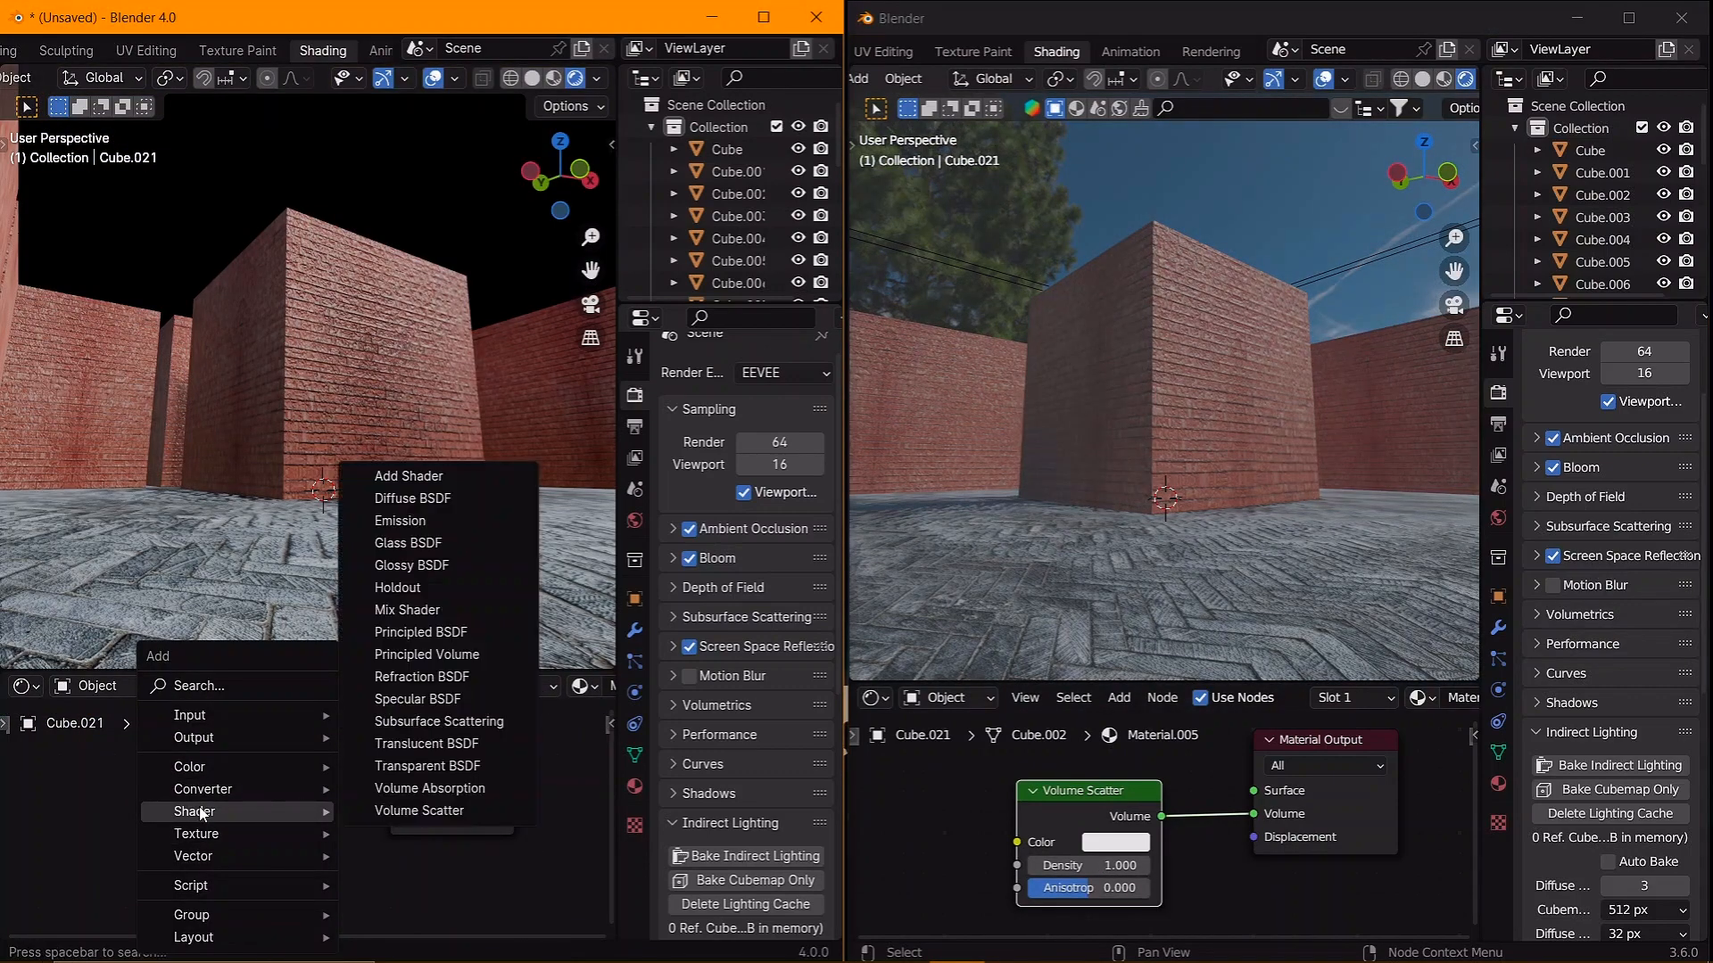
{"action": "left_click", "coordinate": [415, 813]}
{"action": "left_click", "coordinate": [259, 808]}
{"action": "left_click_drag", "start_coordinate": [322, 797], "coordinate": [395, 798]}
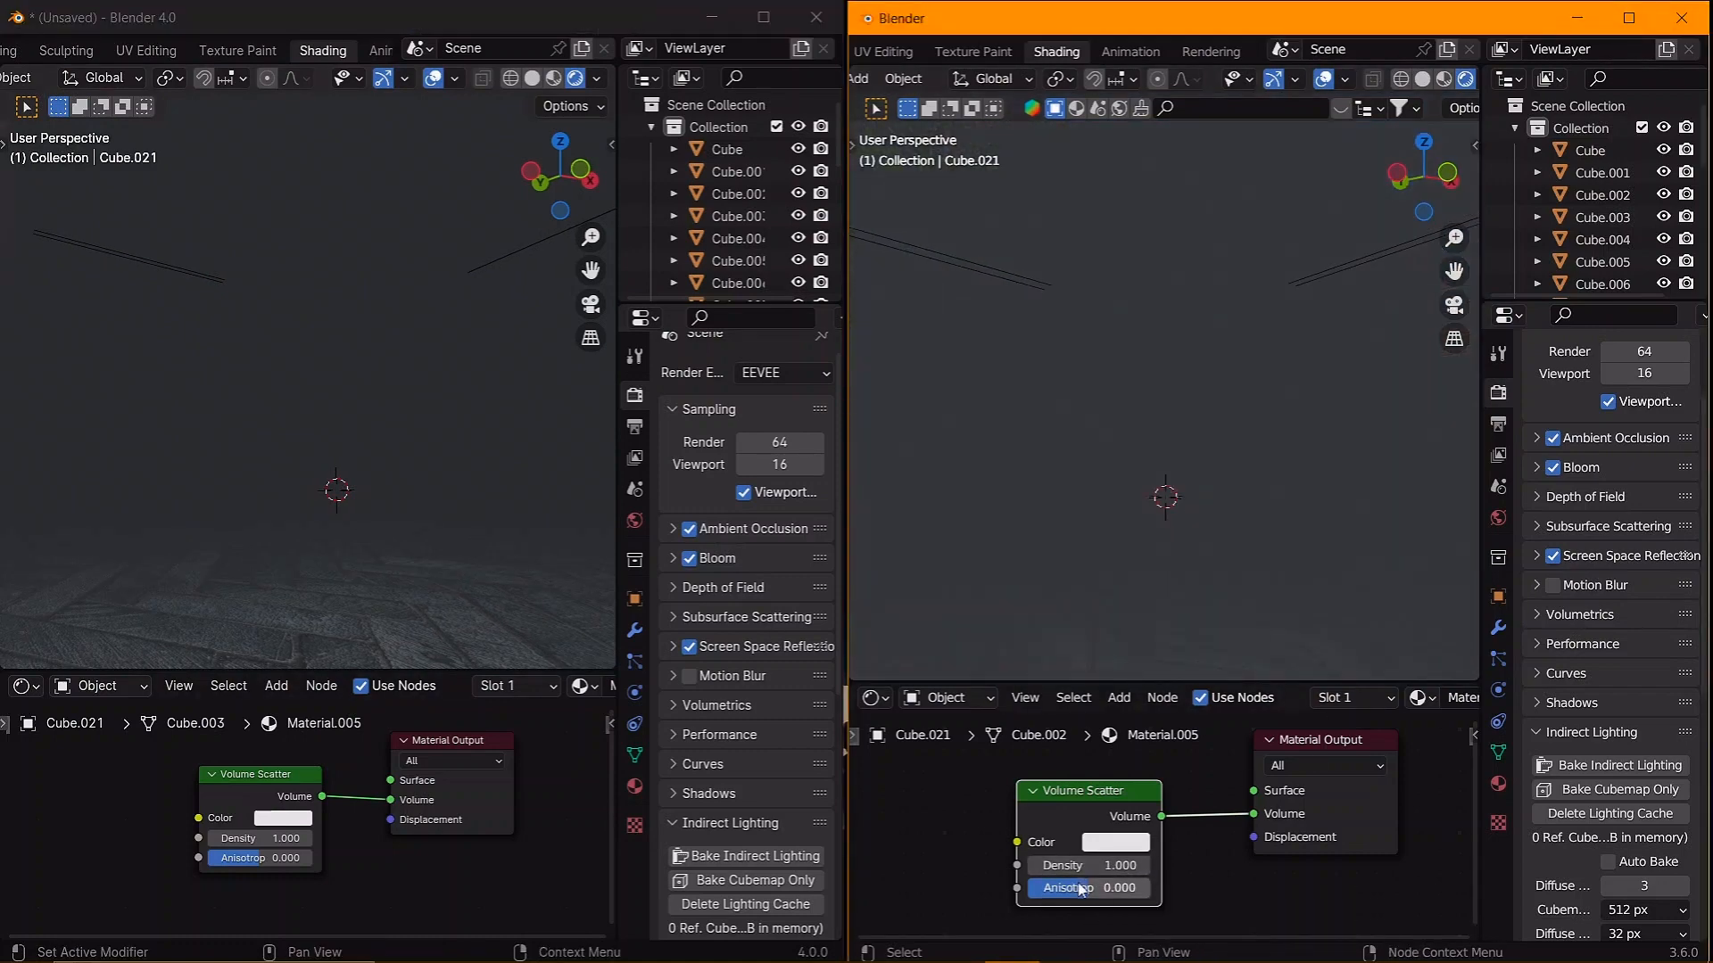
- Set the Volume Scatter Density to 0.1 in both versions
{"action": "left_click_drag", "start_coordinate": [1106, 870], "coordinate": [981, 876]}
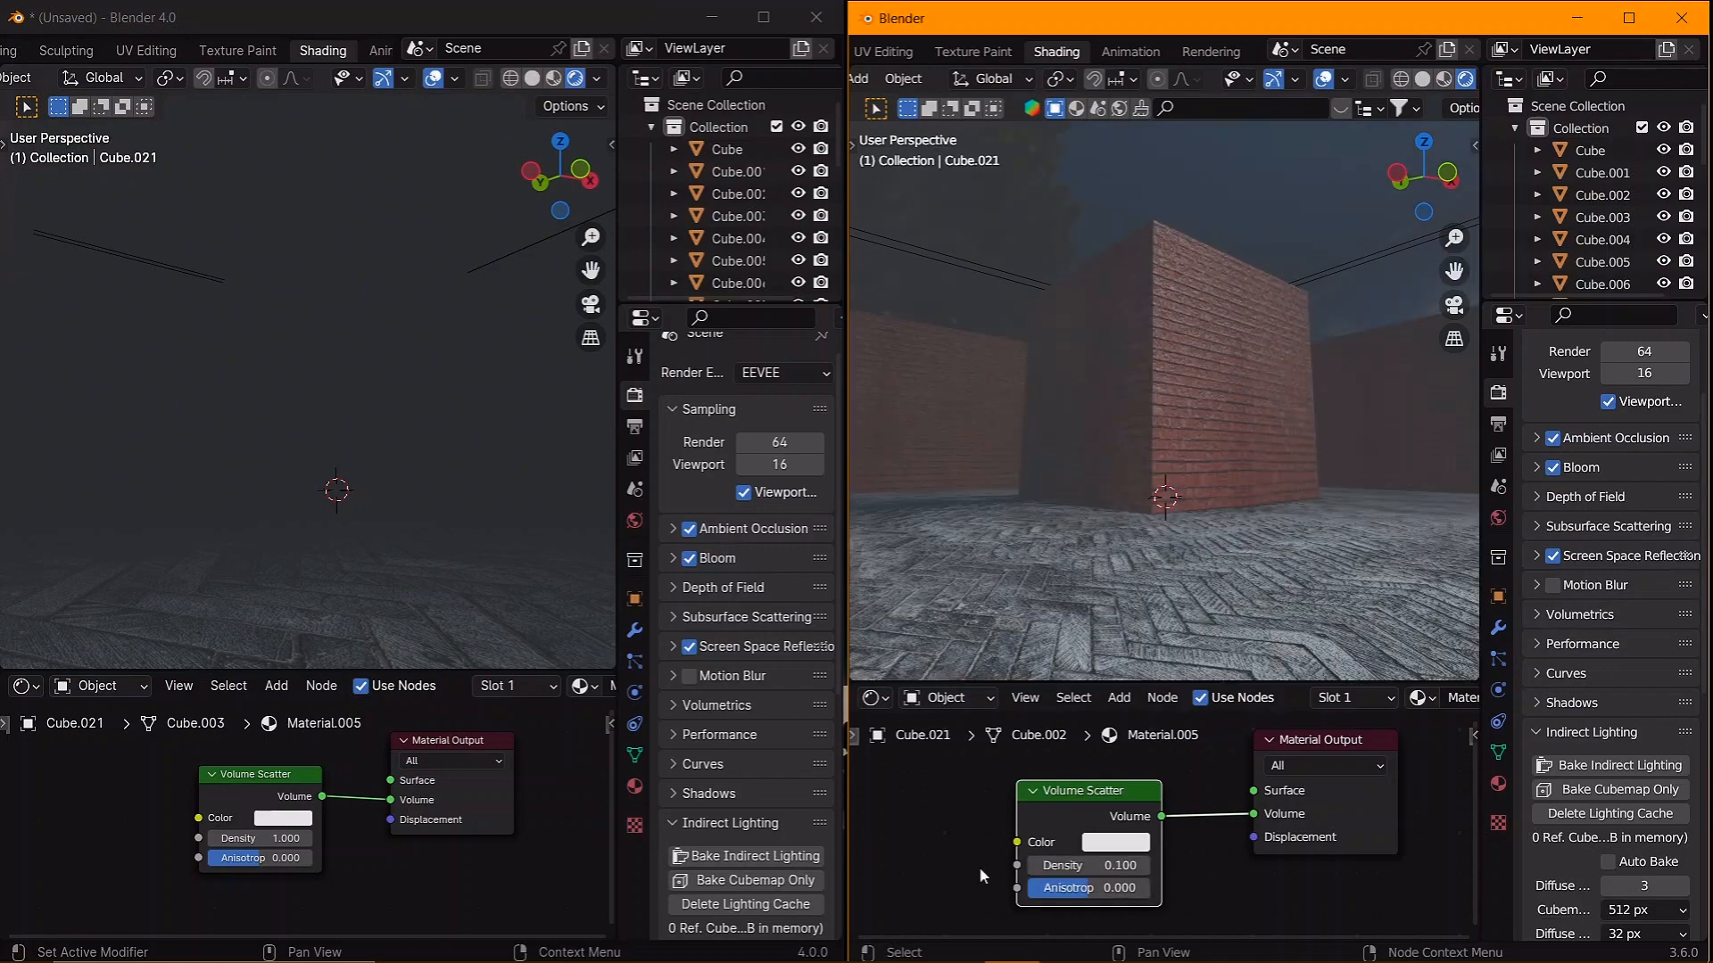
{"action": "left_click", "coordinate": [279, 841]}
{"action": "type", "text": ".1"}
{"action": "key", "text": "Return"}
{"action": "scroll", "coordinate": [374, 496], "scroll_direction": "up", "scroll_amount": 8}
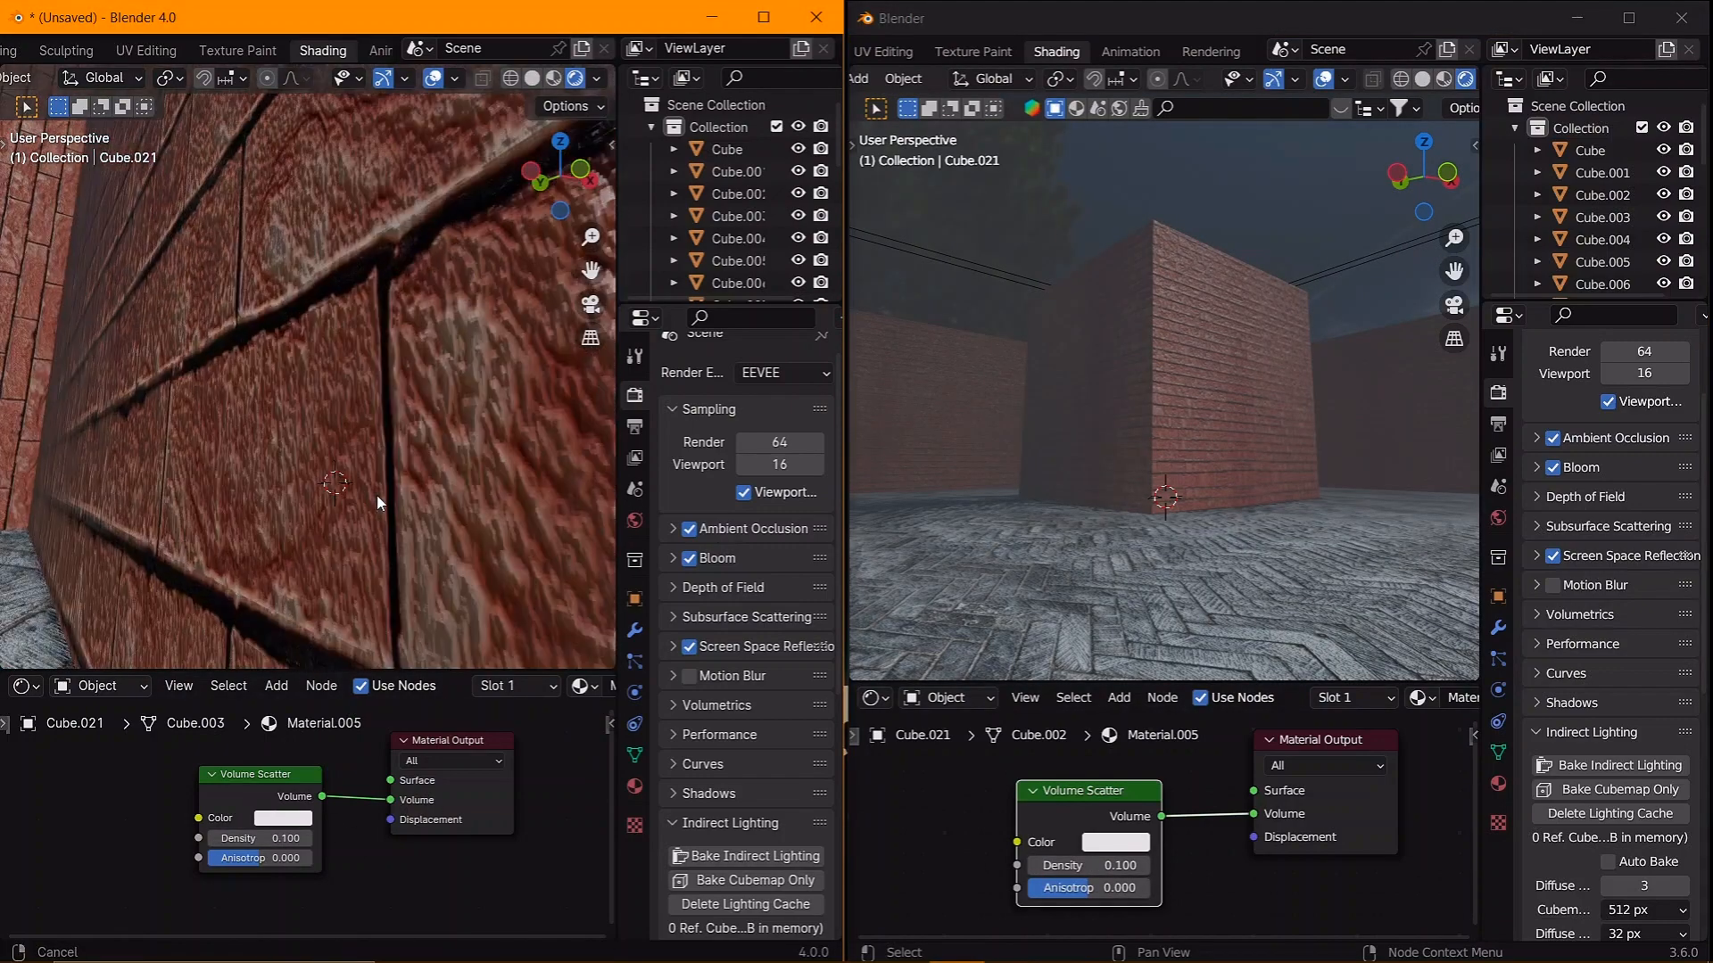
{"action": "scroll", "coordinate": [376, 502], "scroll_direction": "down", "scroll_amount": 8}
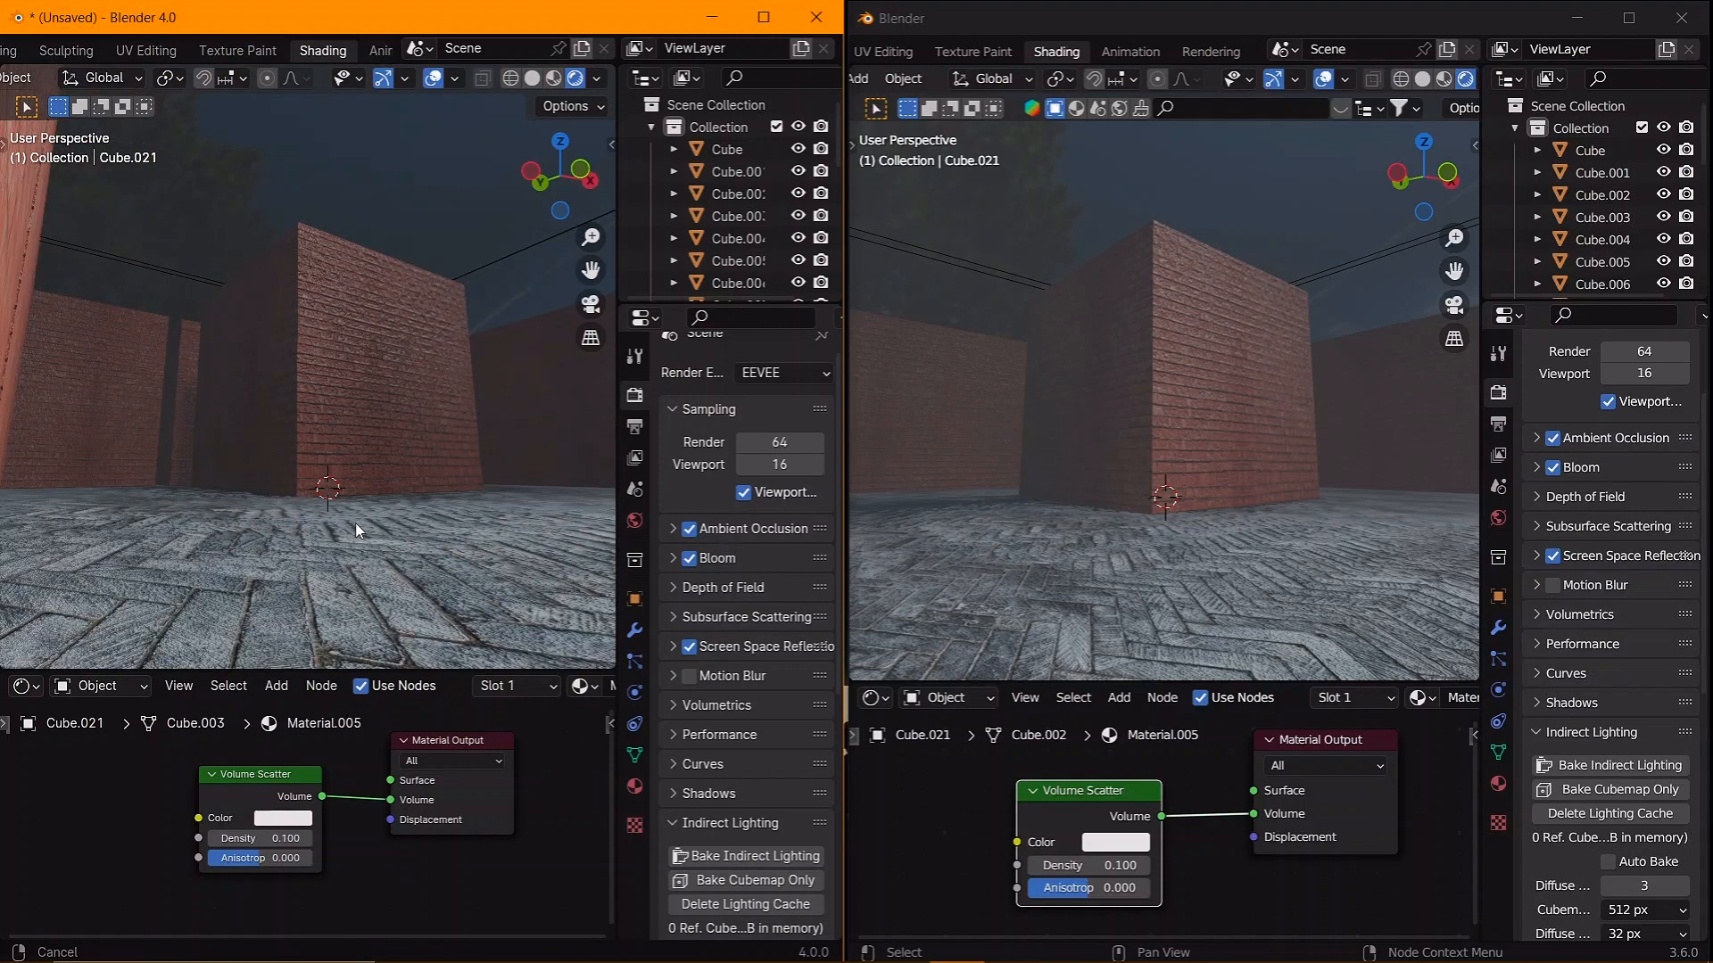
{"action": "scroll", "coordinate": [355, 523], "scroll_direction": "up", "scroll_amount": 8}
{"action": "scroll", "coordinate": [353, 520], "scroll_direction": "down", "scroll_amount": 8}
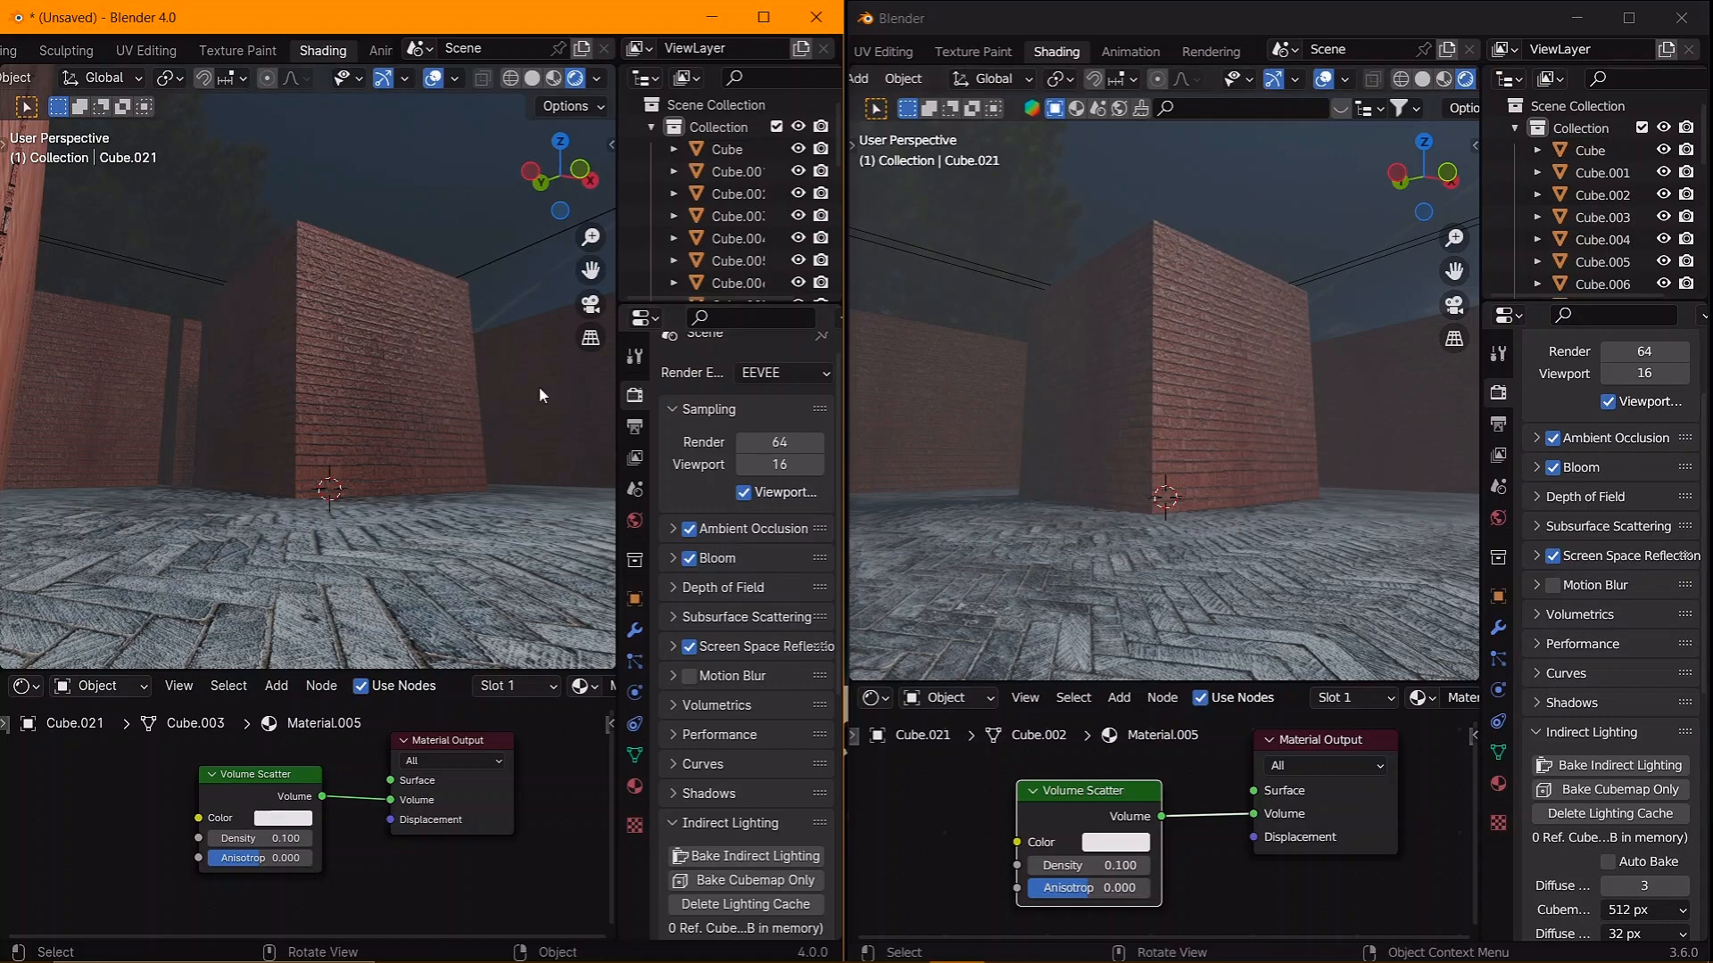
- Hide the viewport overlays and set the Volume Scatter Density to 0.01 in both versions
{"action": "left_click", "coordinate": [441, 78]}
{"action": "left_click", "coordinate": [1318, 79]}
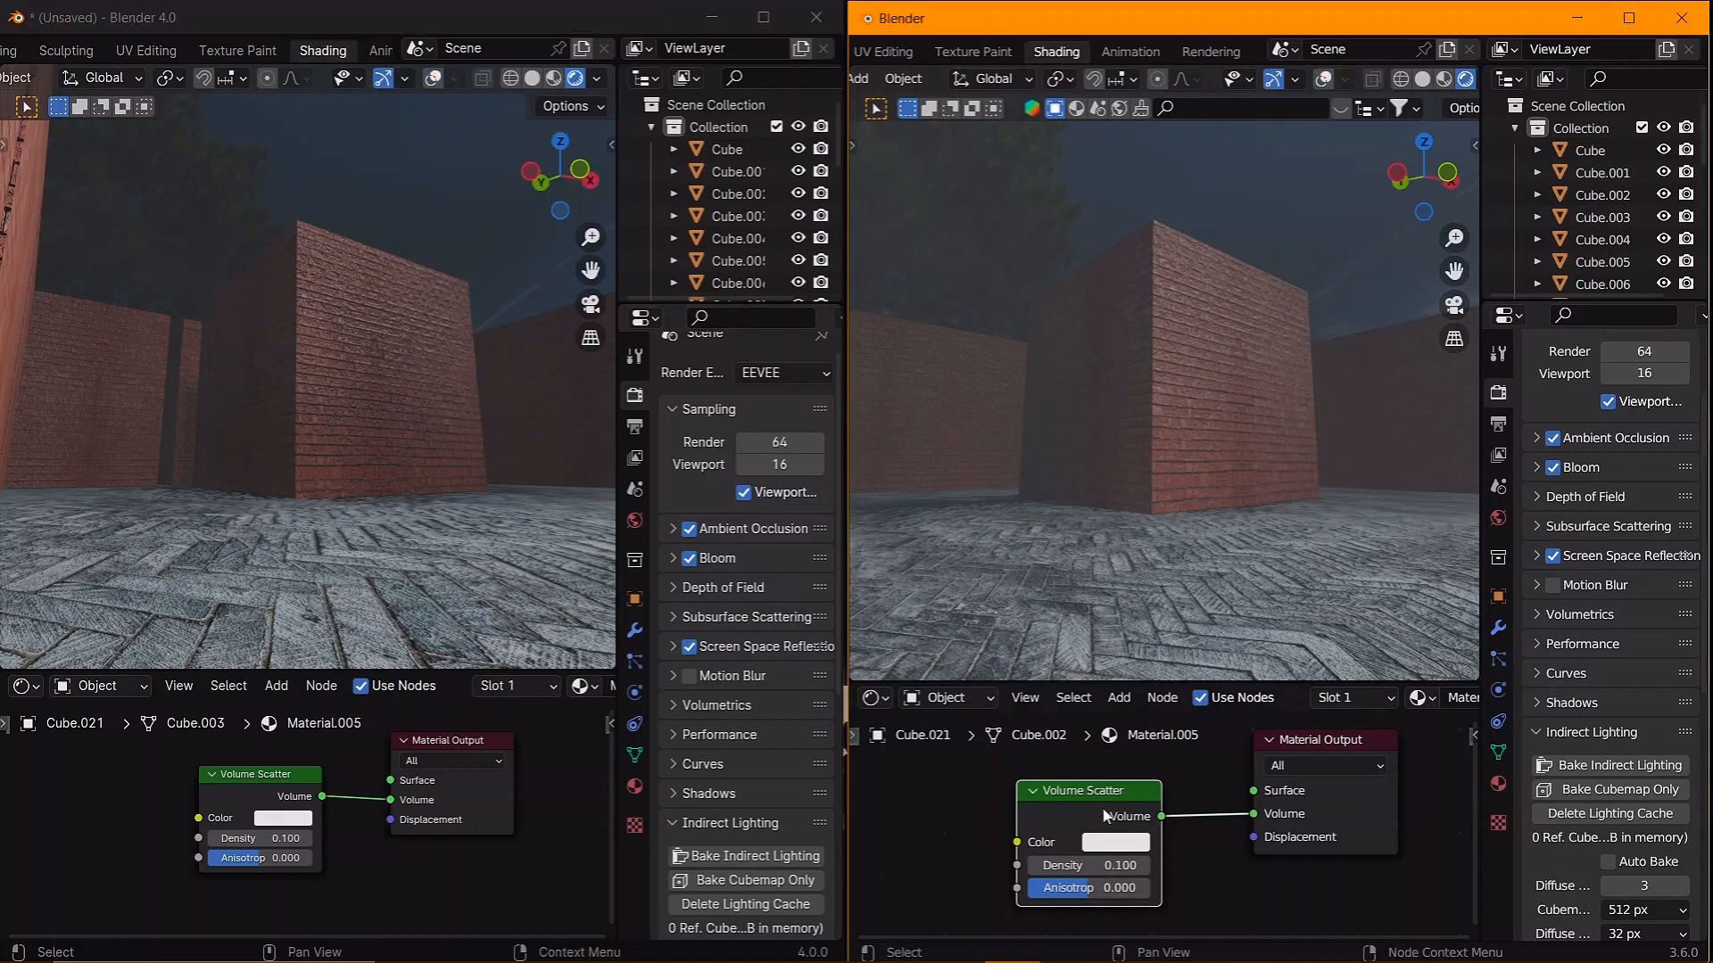
{"action": "left_click", "coordinate": [1090, 865]}
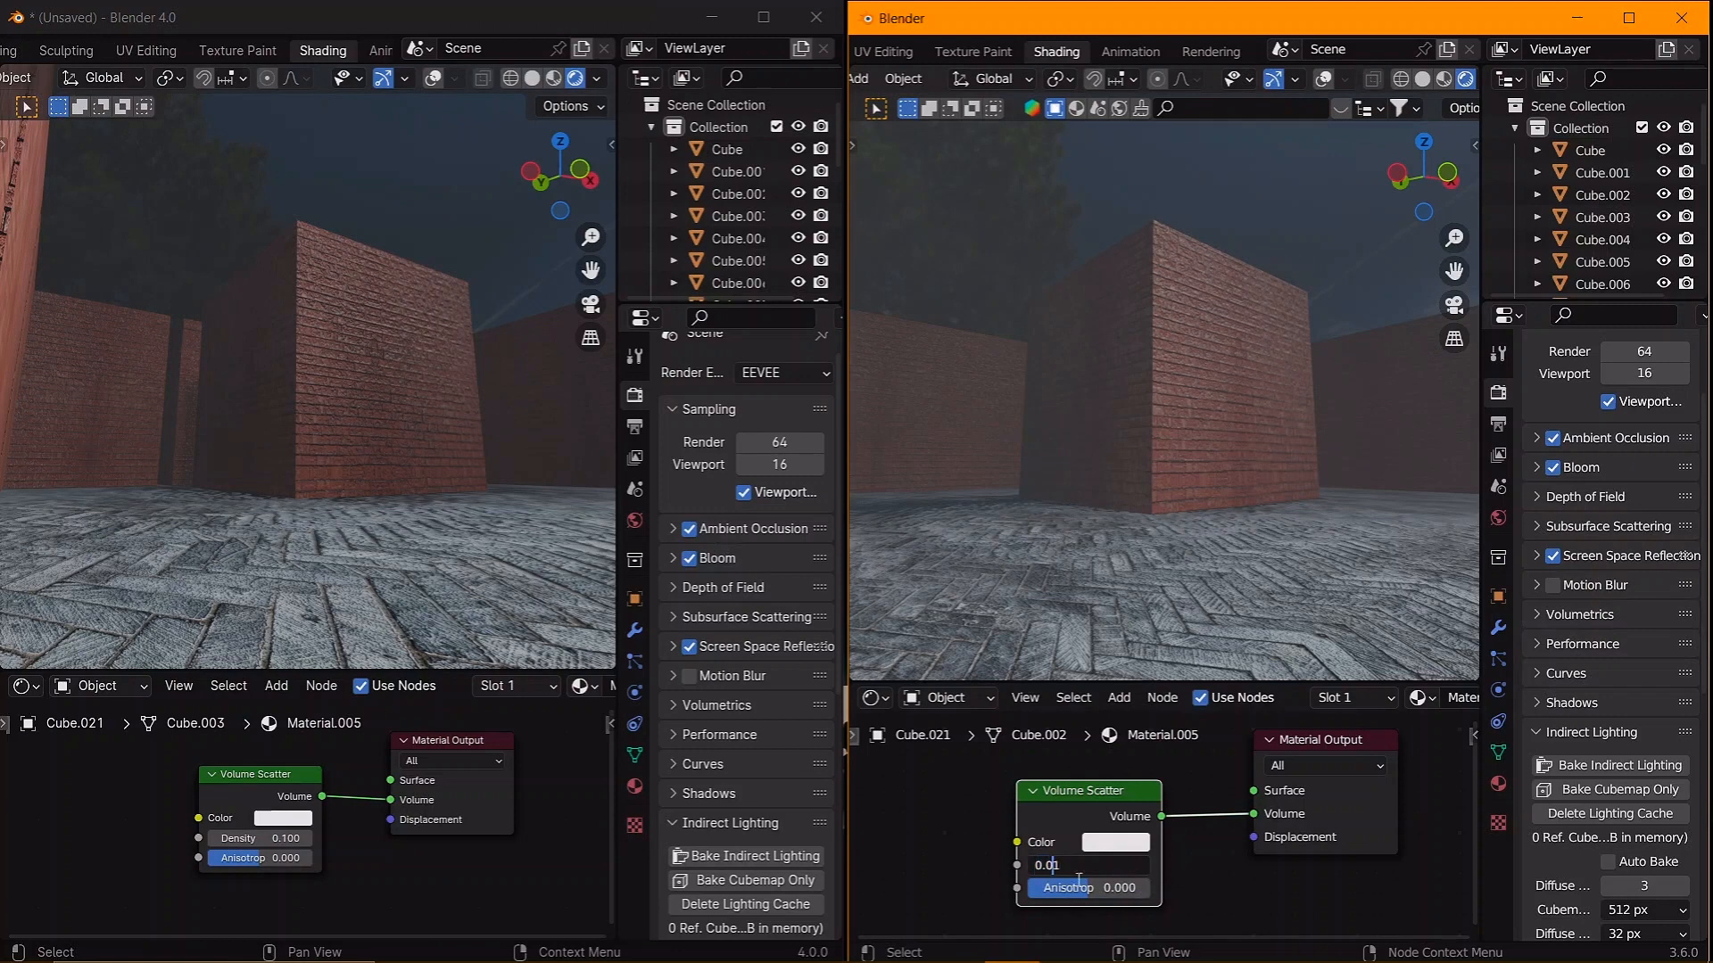
{"action": "type", "text": "0.01"}
{"action": "key", "text": "Return"}
{"action": "left_click", "coordinate": [276, 838]}
{"action": "type", "text": "0.01"}
{"action": "key", "text": "Return"}
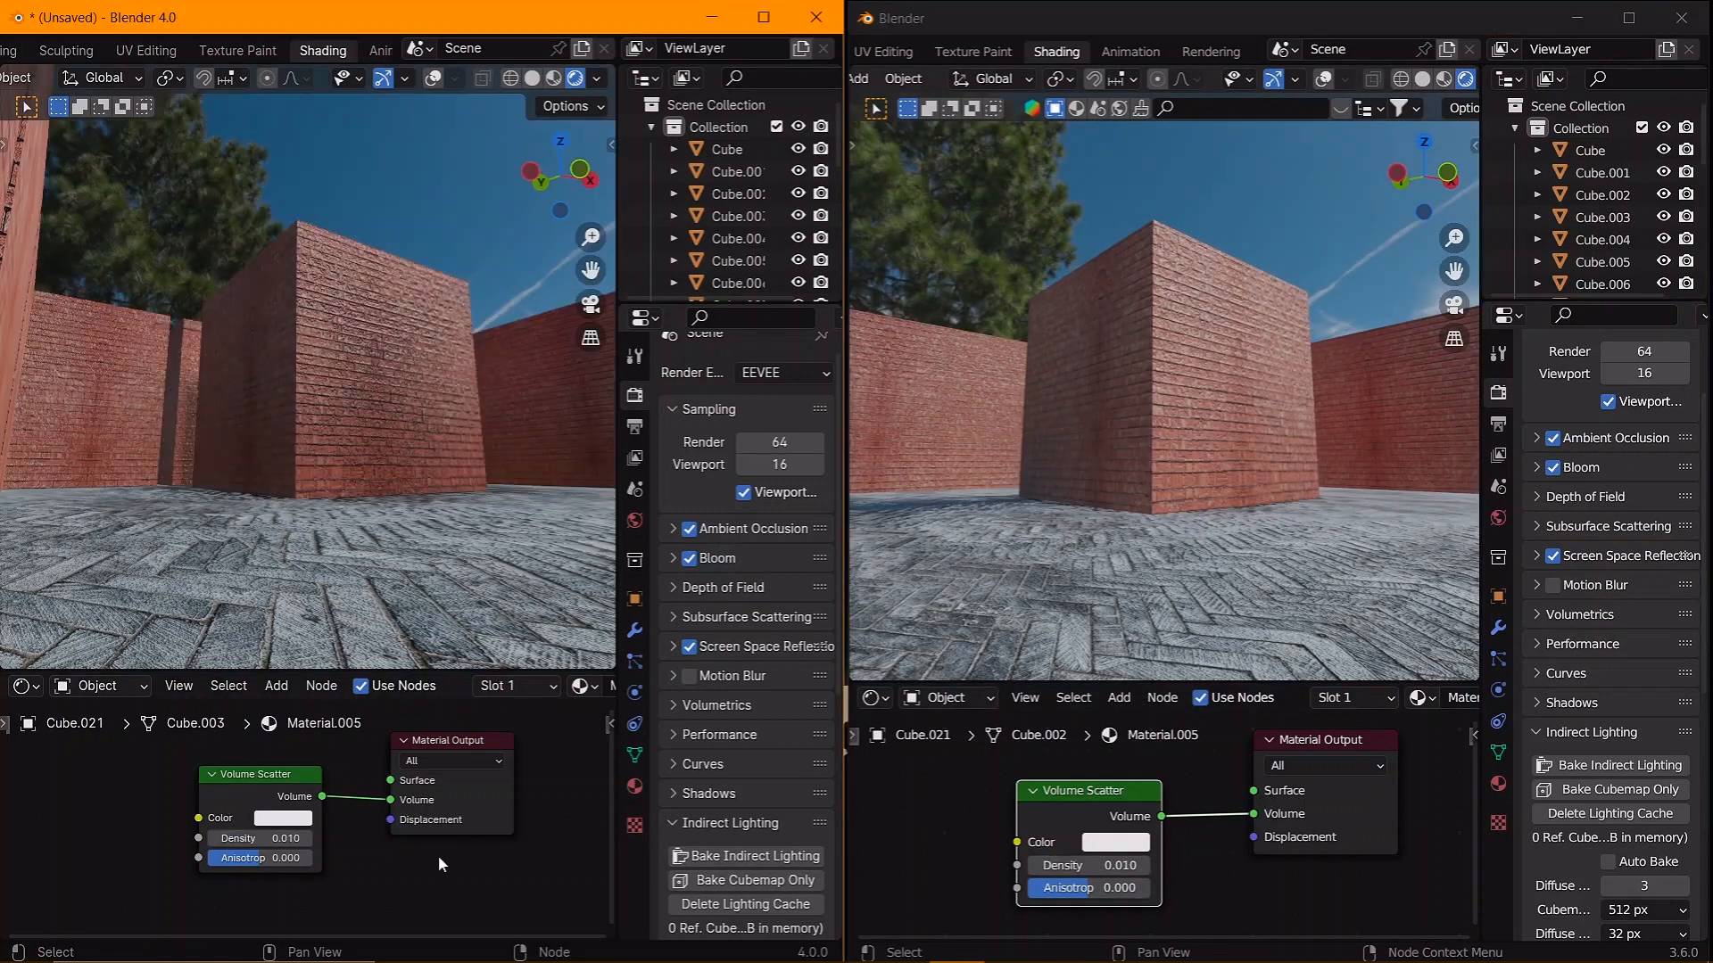
- Switch the render engine from Eevee to Cycles in both Blender 4.0 and Blender 3.6
{"action": "left_click", "coordinate": [784, 373]}
{"action": "left_click", "coordinate": [757, 443]}
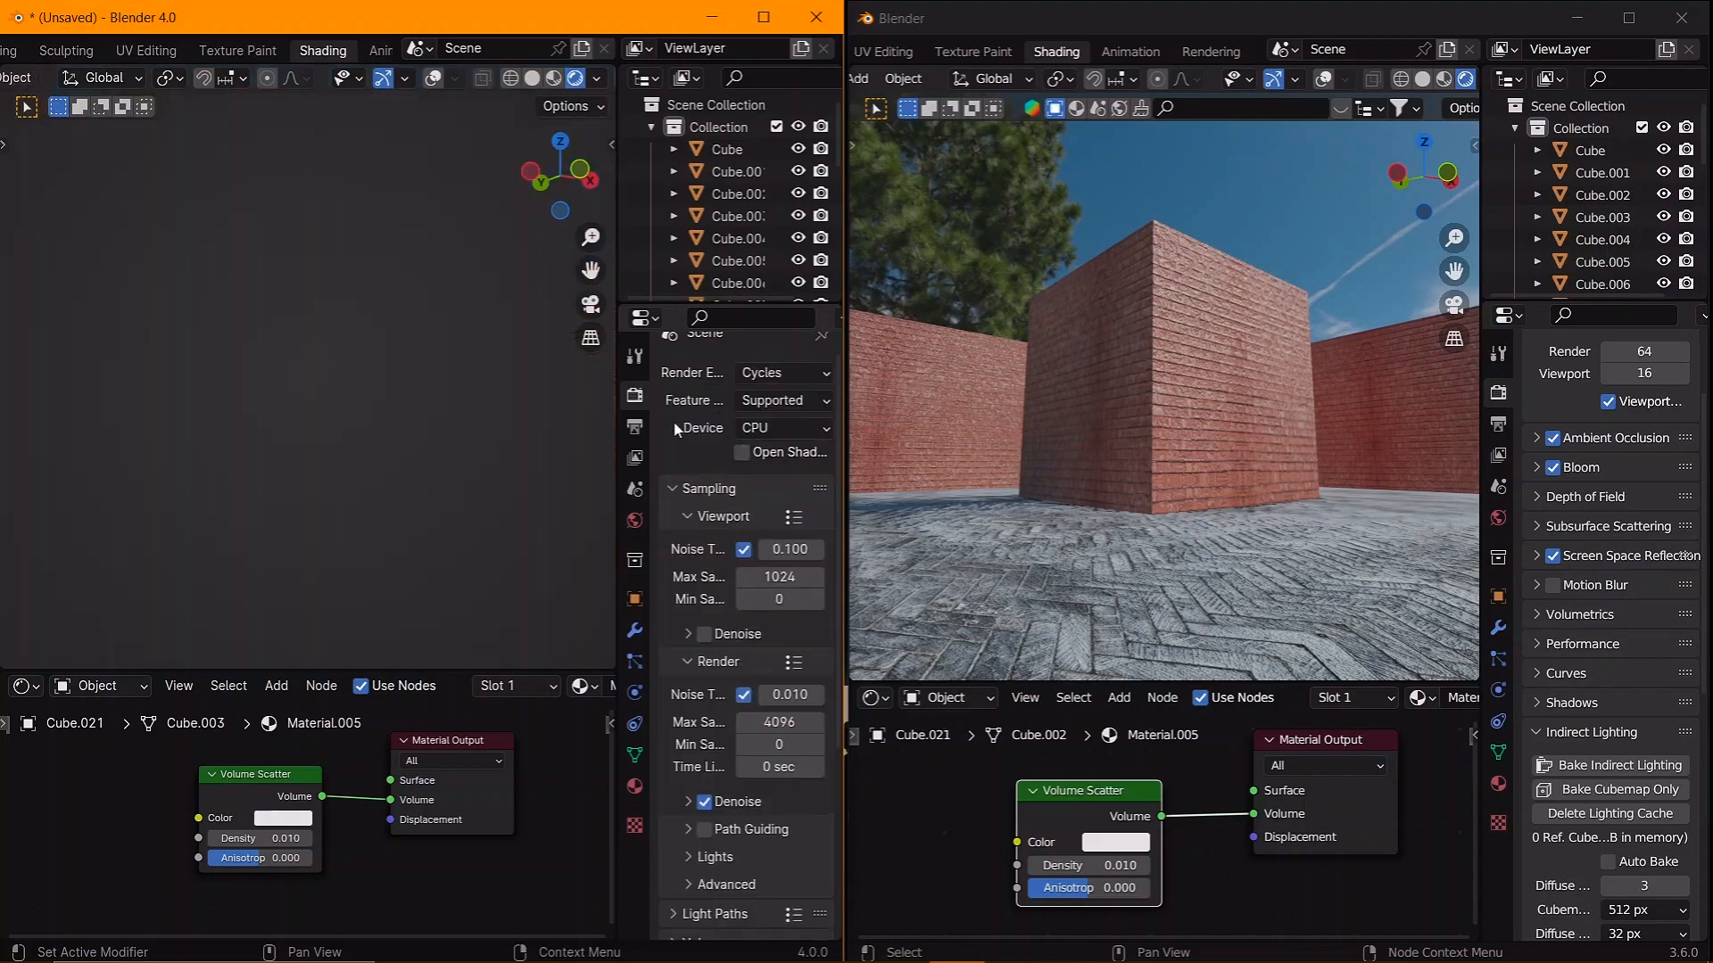
{"action": "scroll", "coordinate": [1584, 392], "scroll_direction": "up", "scroll_amount": 5}
{"action": "left_click", "coordinate": [1649, 389]}
{"action": "left_click", "coordinate": [1642, 458]}
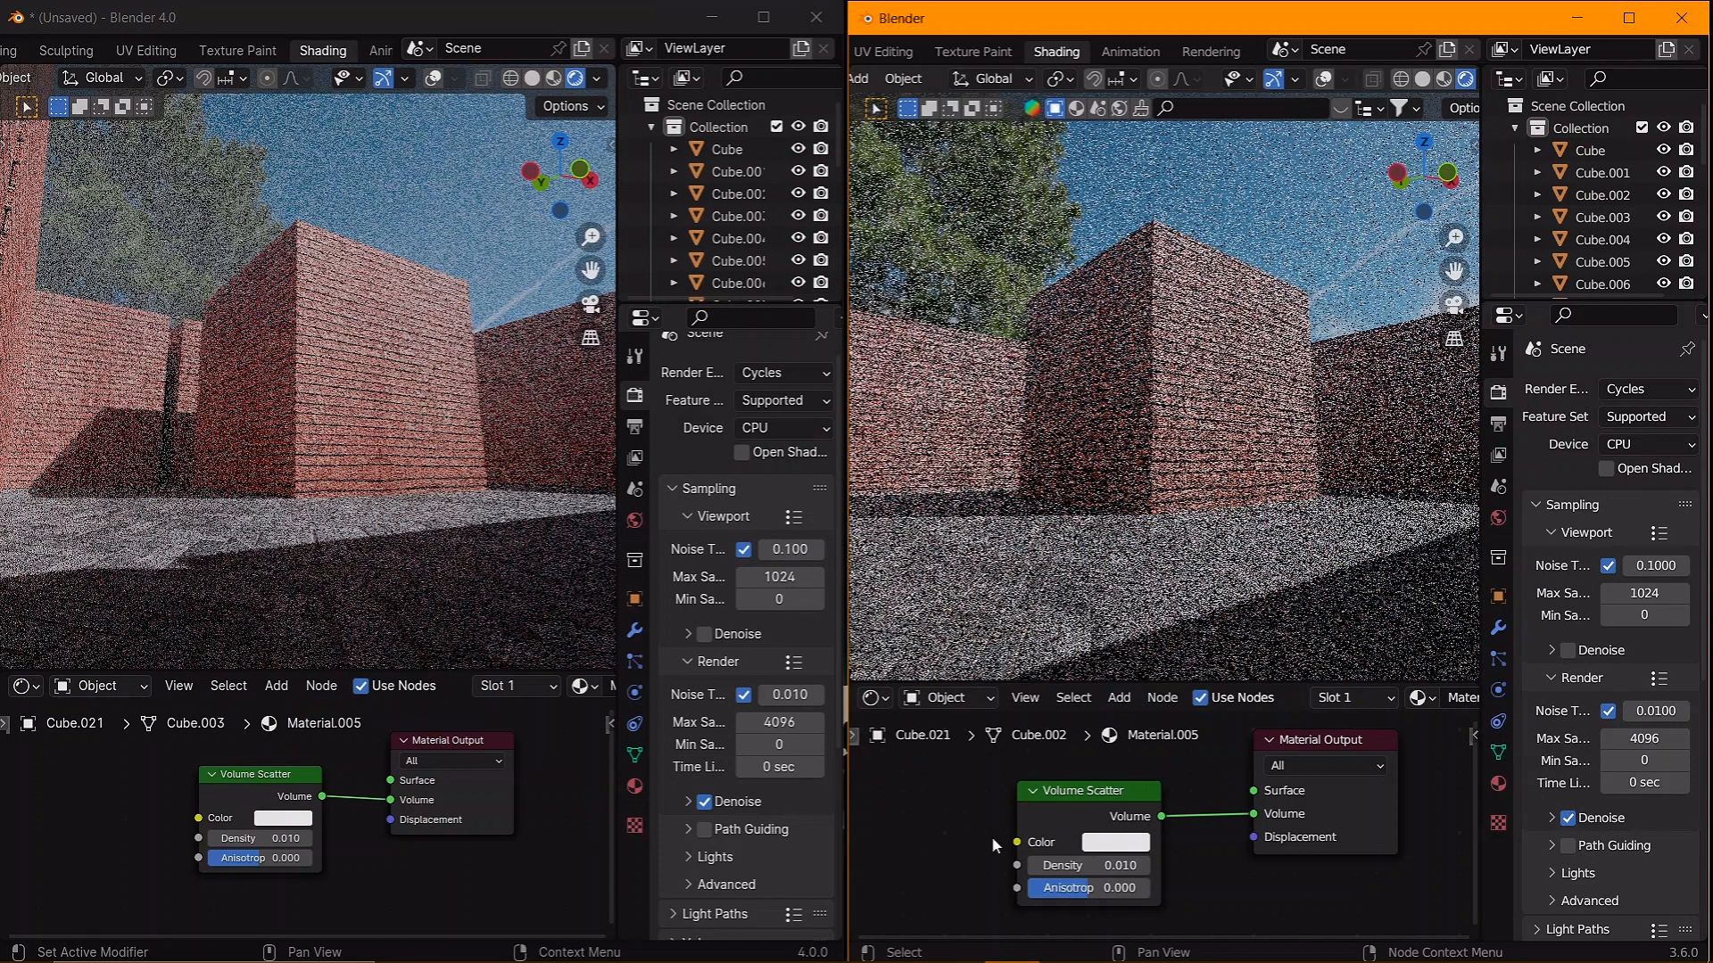
- In Blender 3.6, switch to solid shading with overlays shown and select the wall cubes behind the central cube
{"action": "left_click", "coordinate": [1425, 79]}
{"action": "left_click", "coordinate": [1324, 80]}
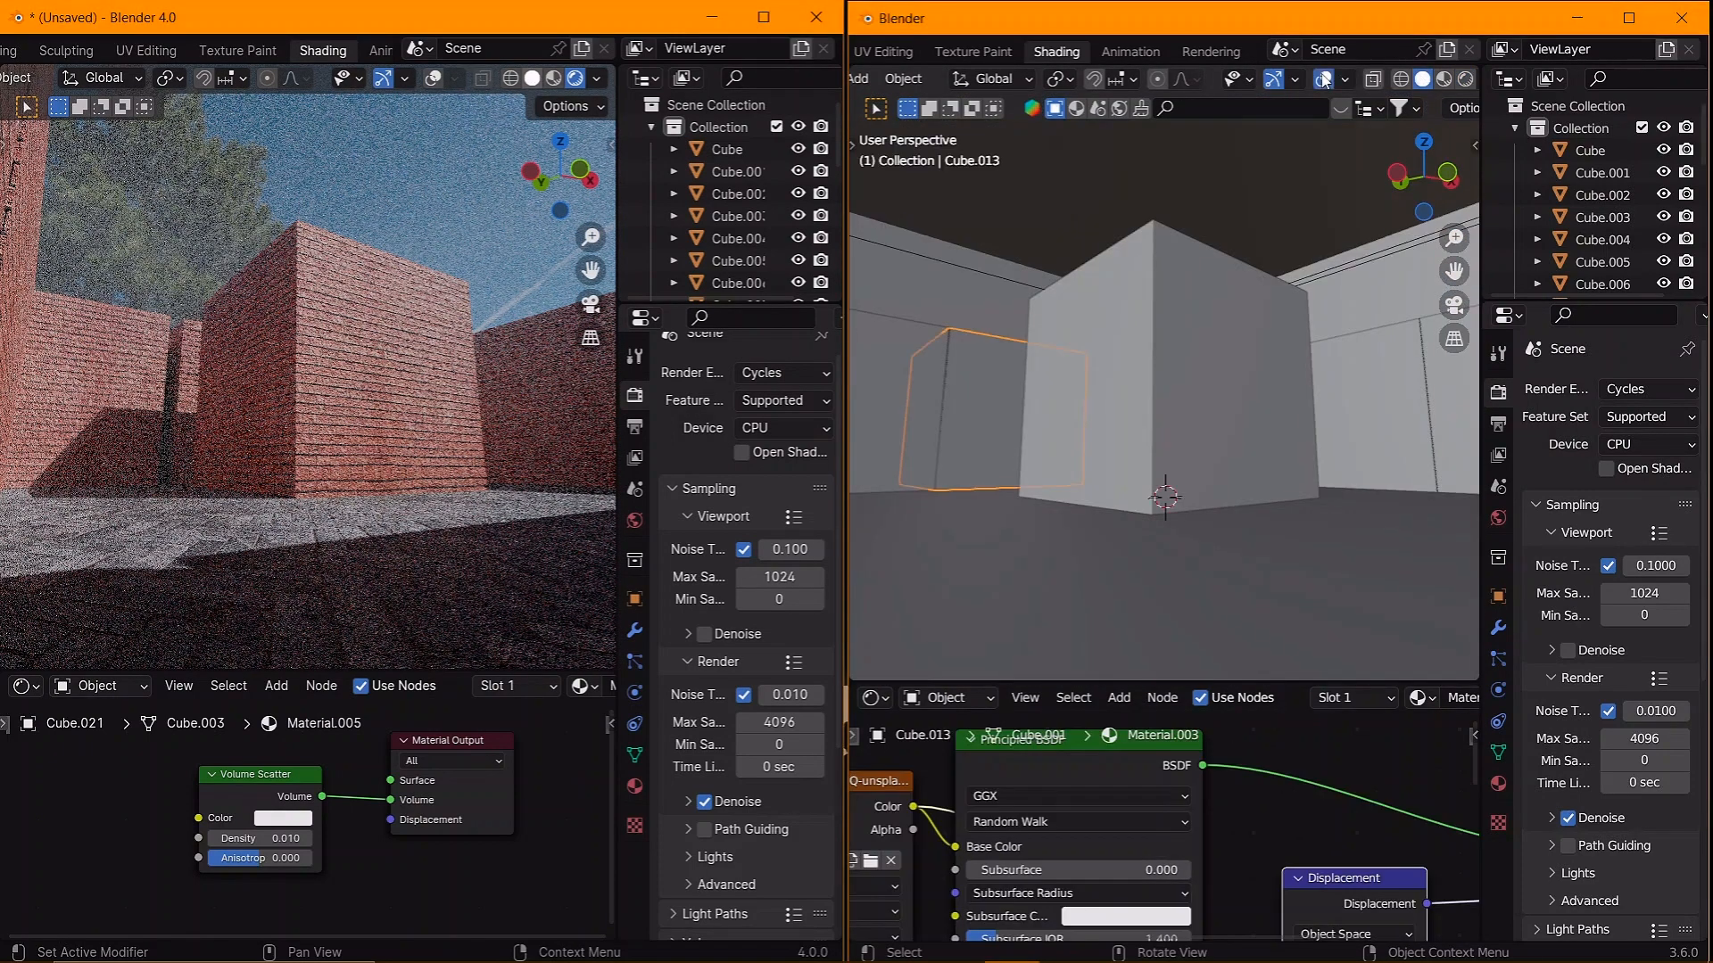
{"action": "left_click", "coordinate": [916, 399], "text": "shift"}
{"action": "key", "text": "g"}
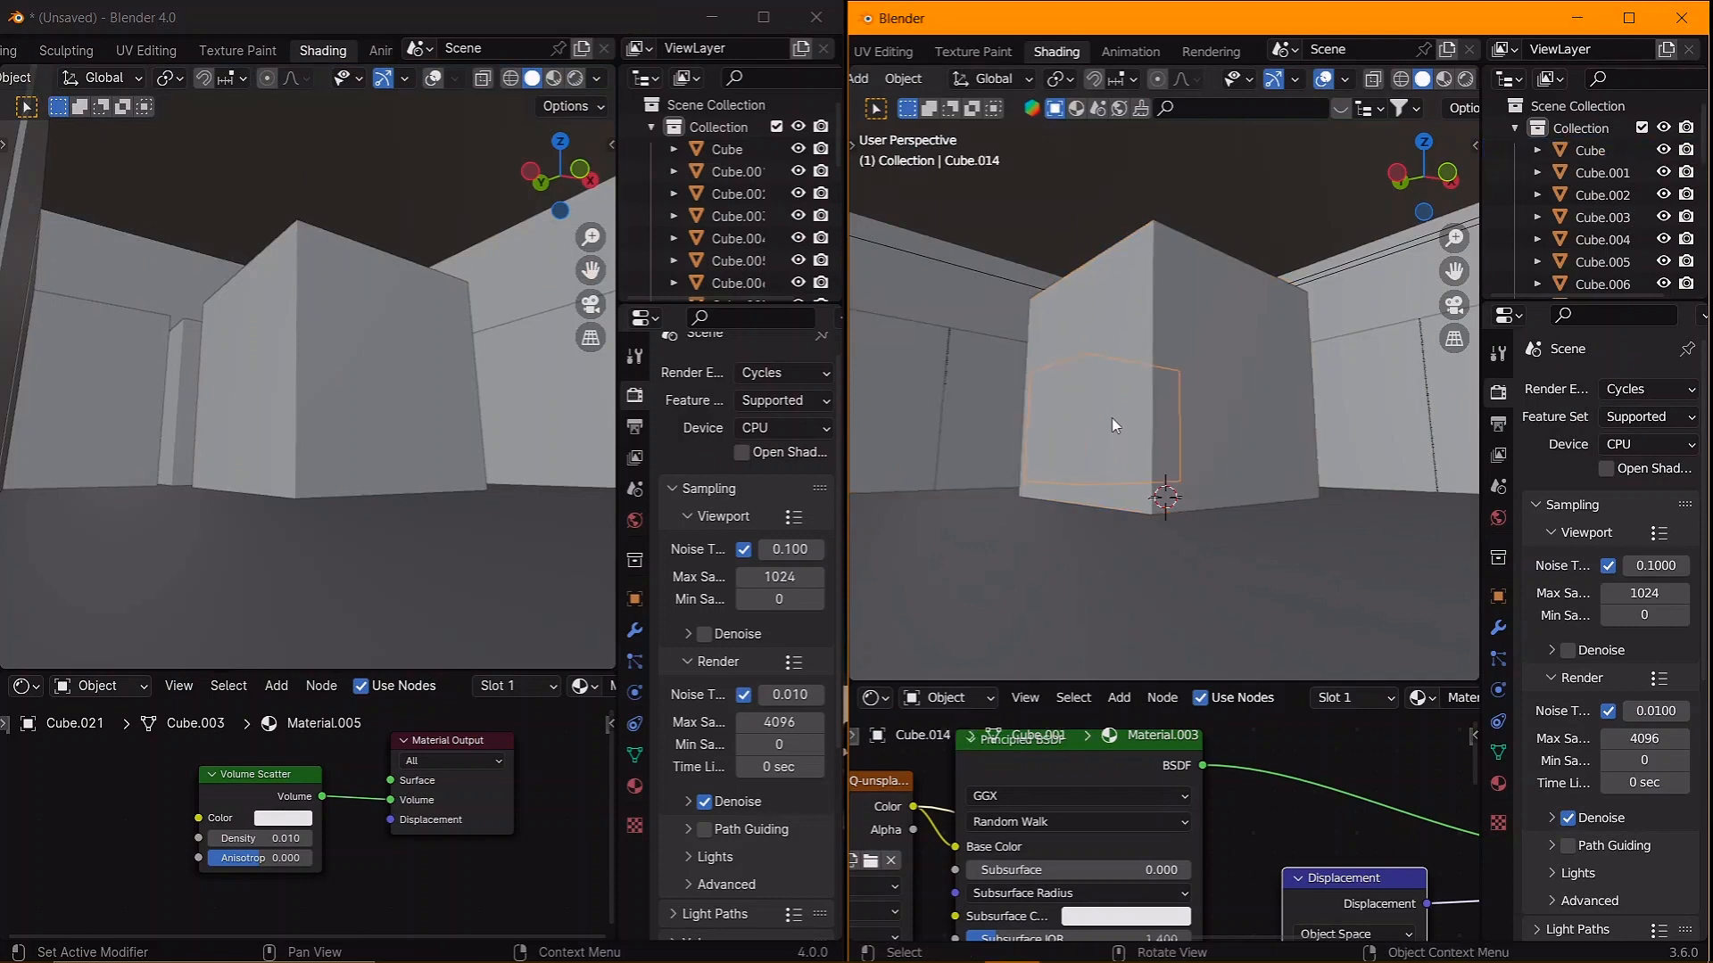
{"action": "key", "text": "y"}
{"action": "left_click", "coordinate": [1016, 478]}
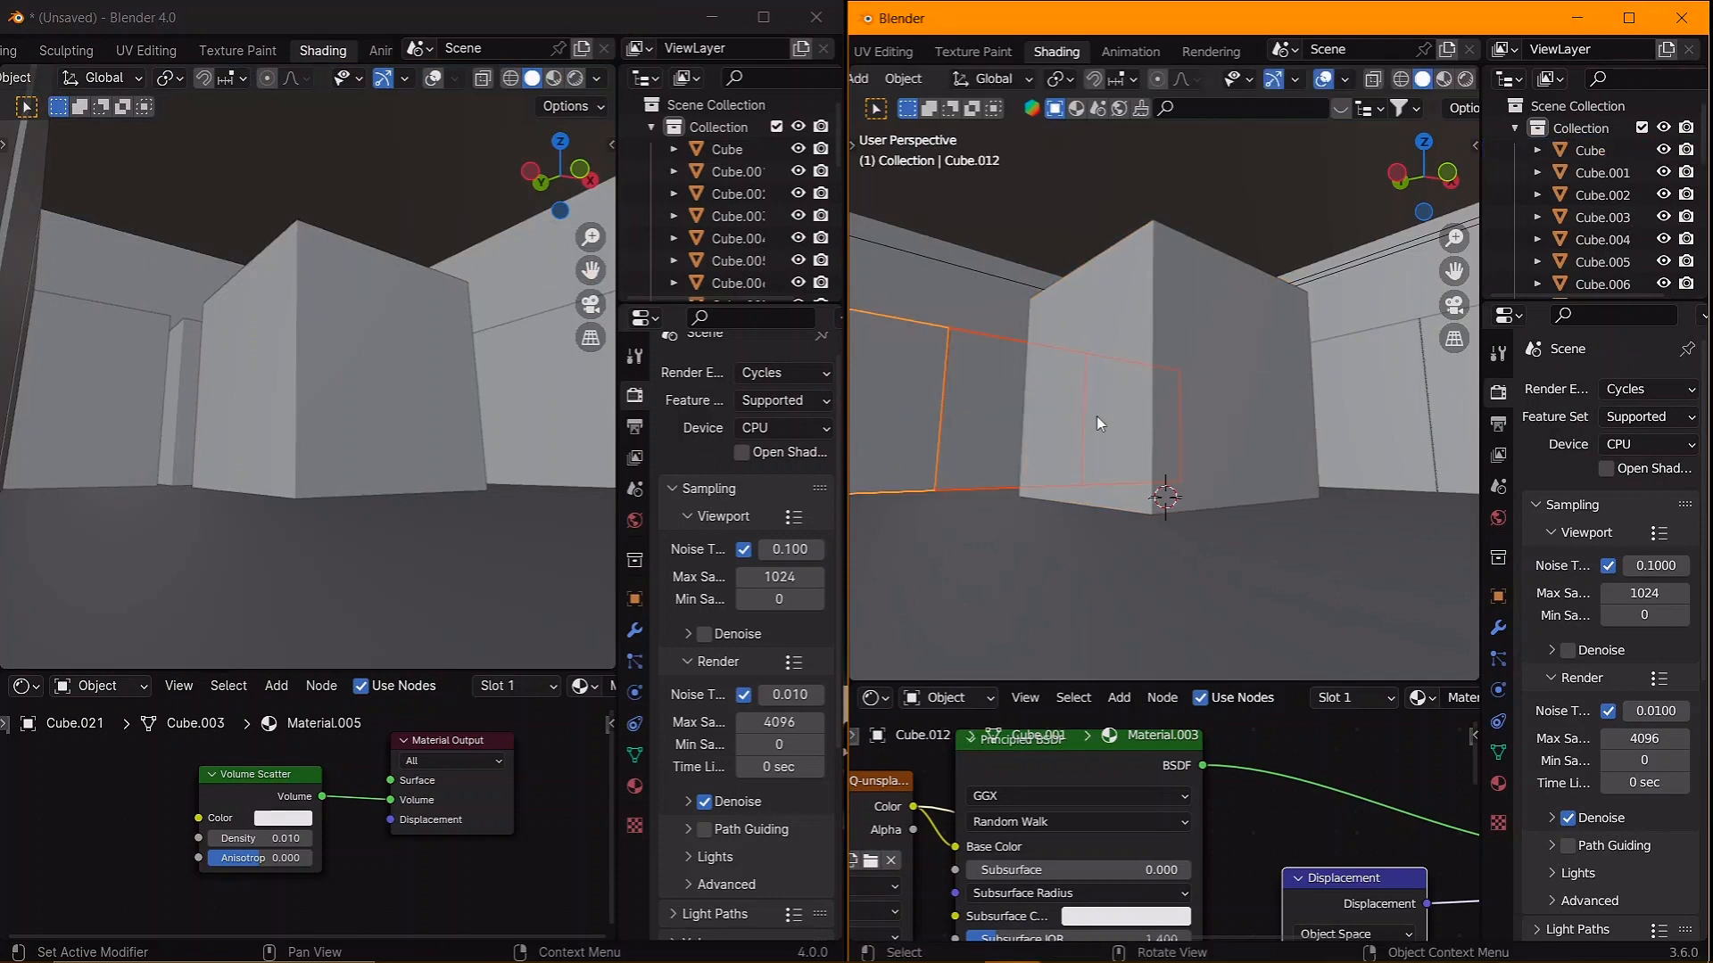
- Move the selected walls about -6.15 m along Y in Blender 3.6 and use rendered shading with 3.6 overlays hidden in both versions
{"action": "left_click", "coordinate": [1465, 80]}
{"action": "left_click", "coordinate": [1325, 79]}
{"action": "key", "text": "g"}
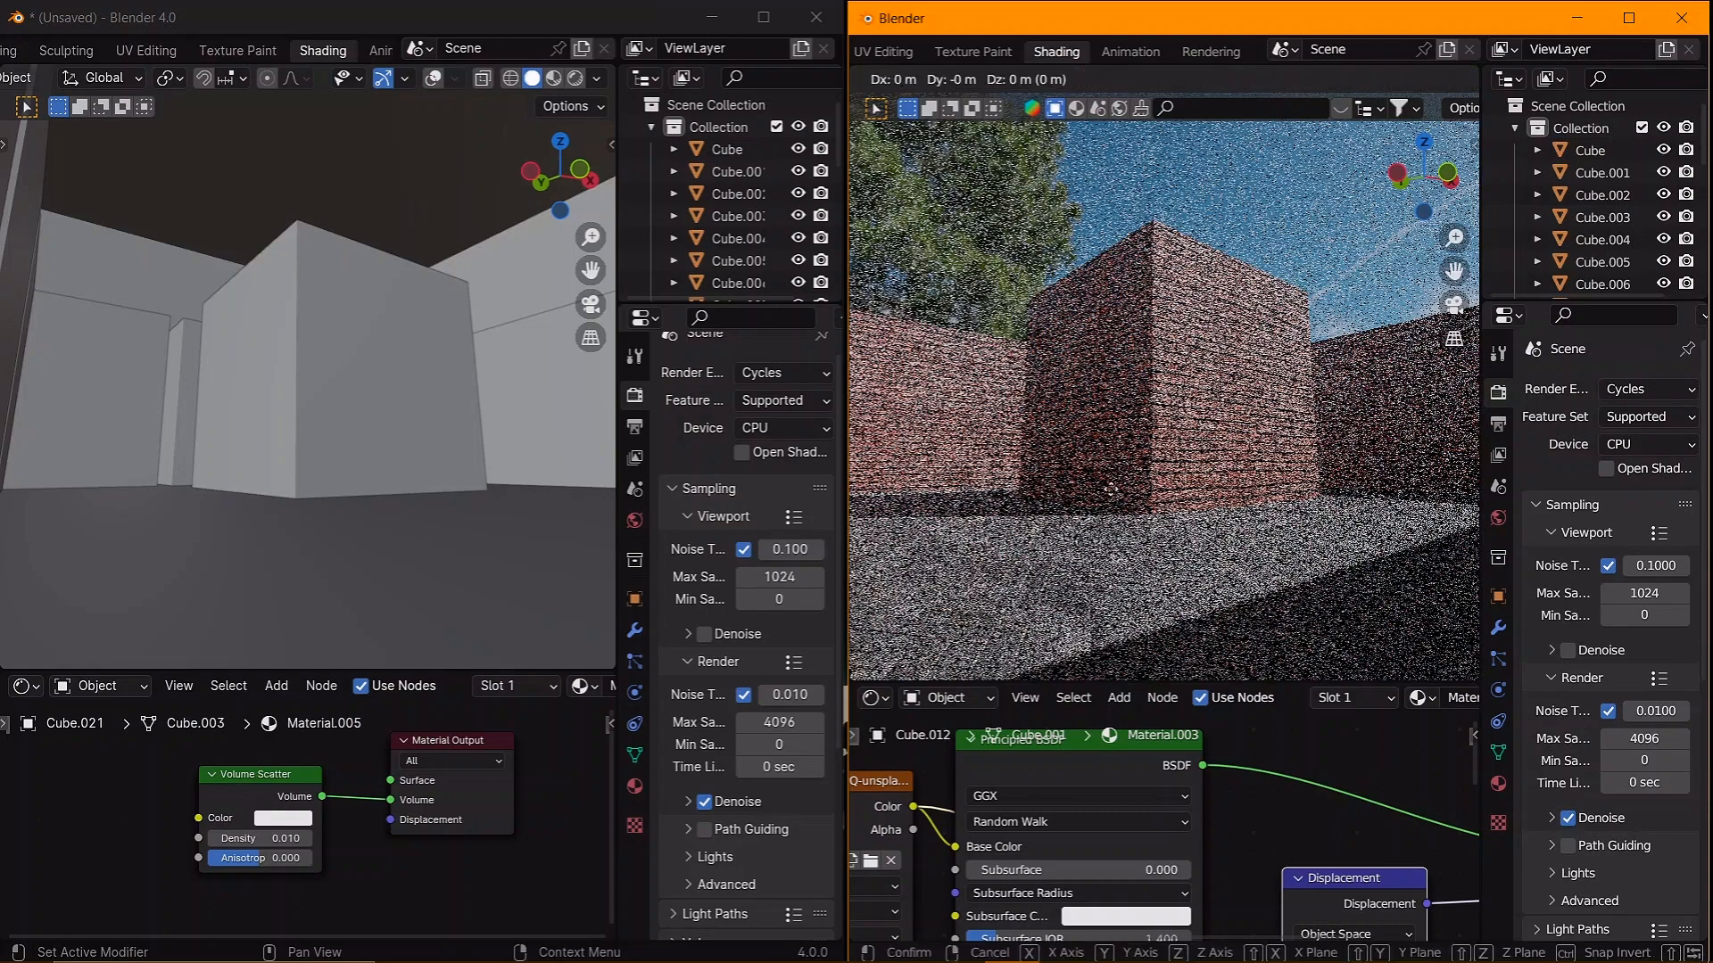
{"action": "key", "text": "y"}
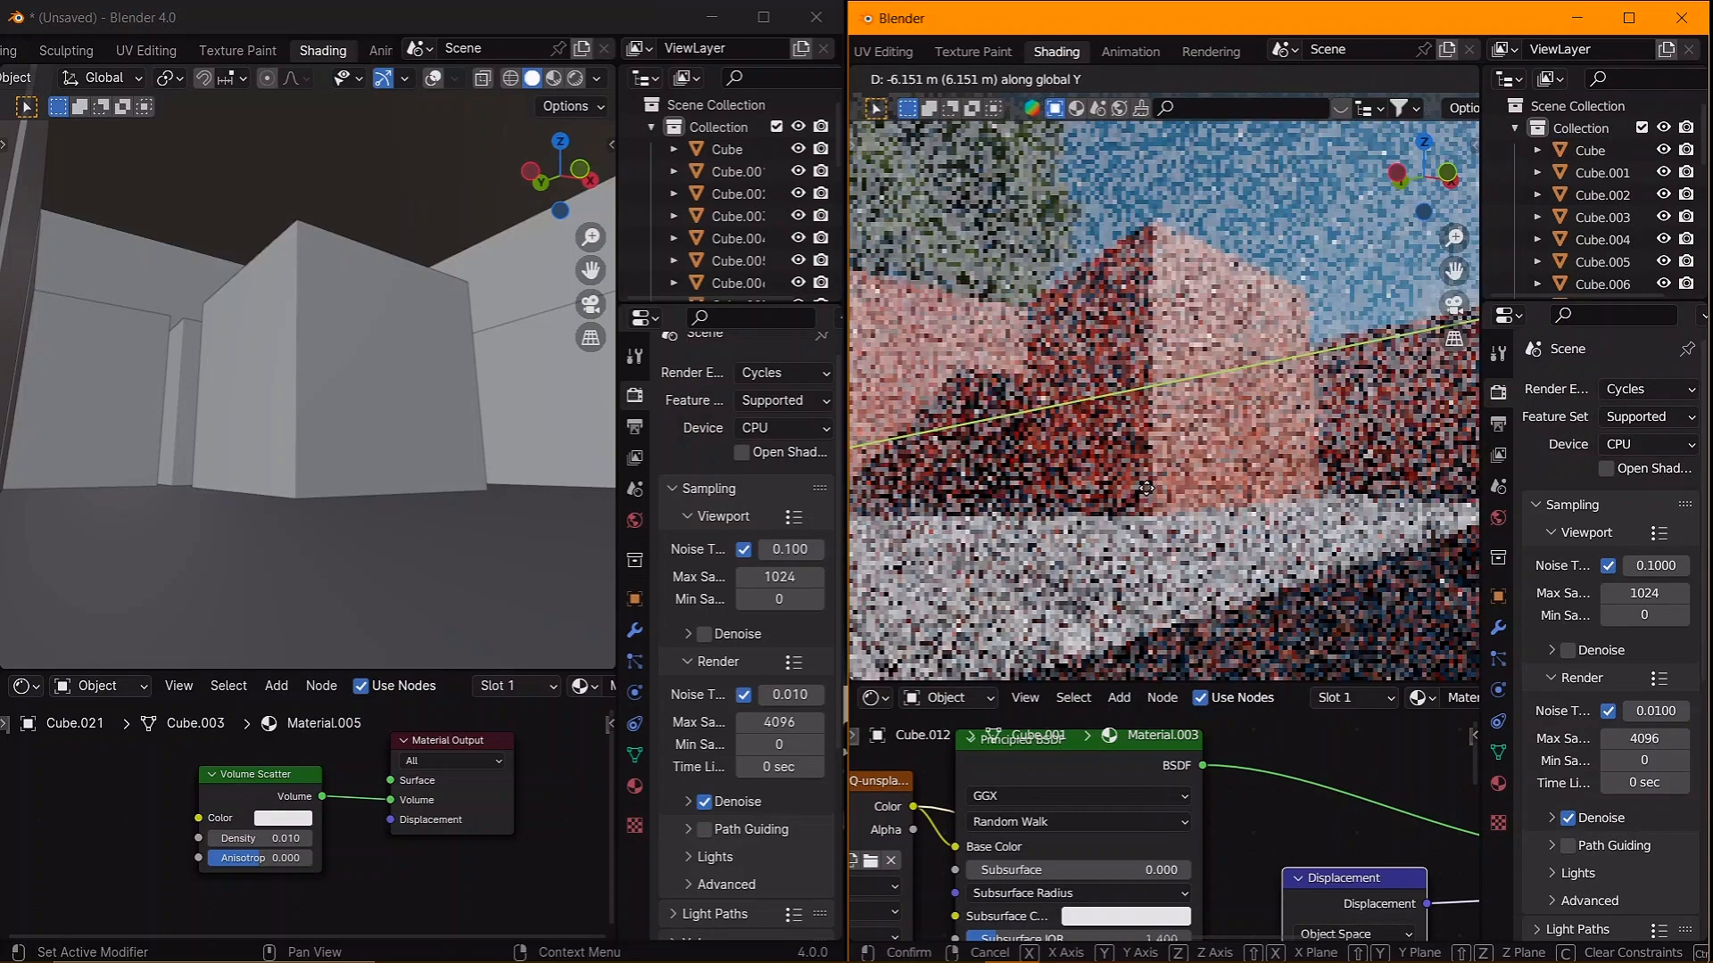
{"action": "left_click", "coordinate": [1130, 510]}
{"action": "left_click", "coordinate": [576, 79]}
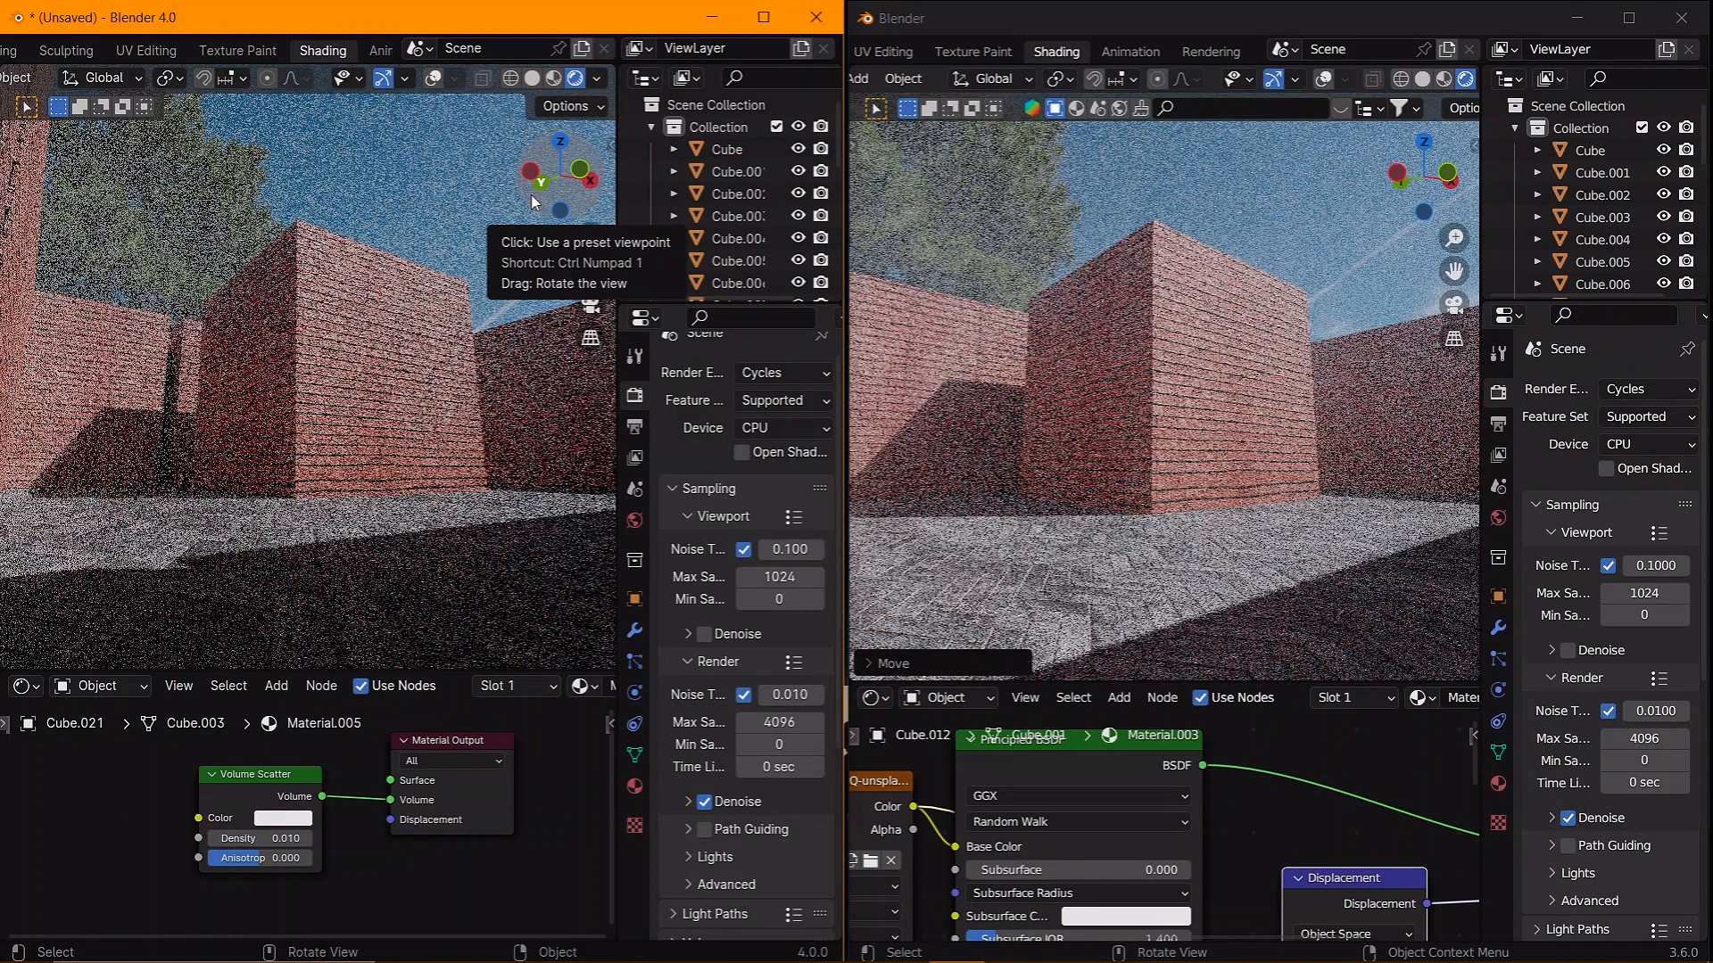
- Show the overlays in Blender 3.6, shift the selected walls about 0.9 m along Y, and hide the overlays again
{"action": "left_click", "coordinate": [1369, 32]}
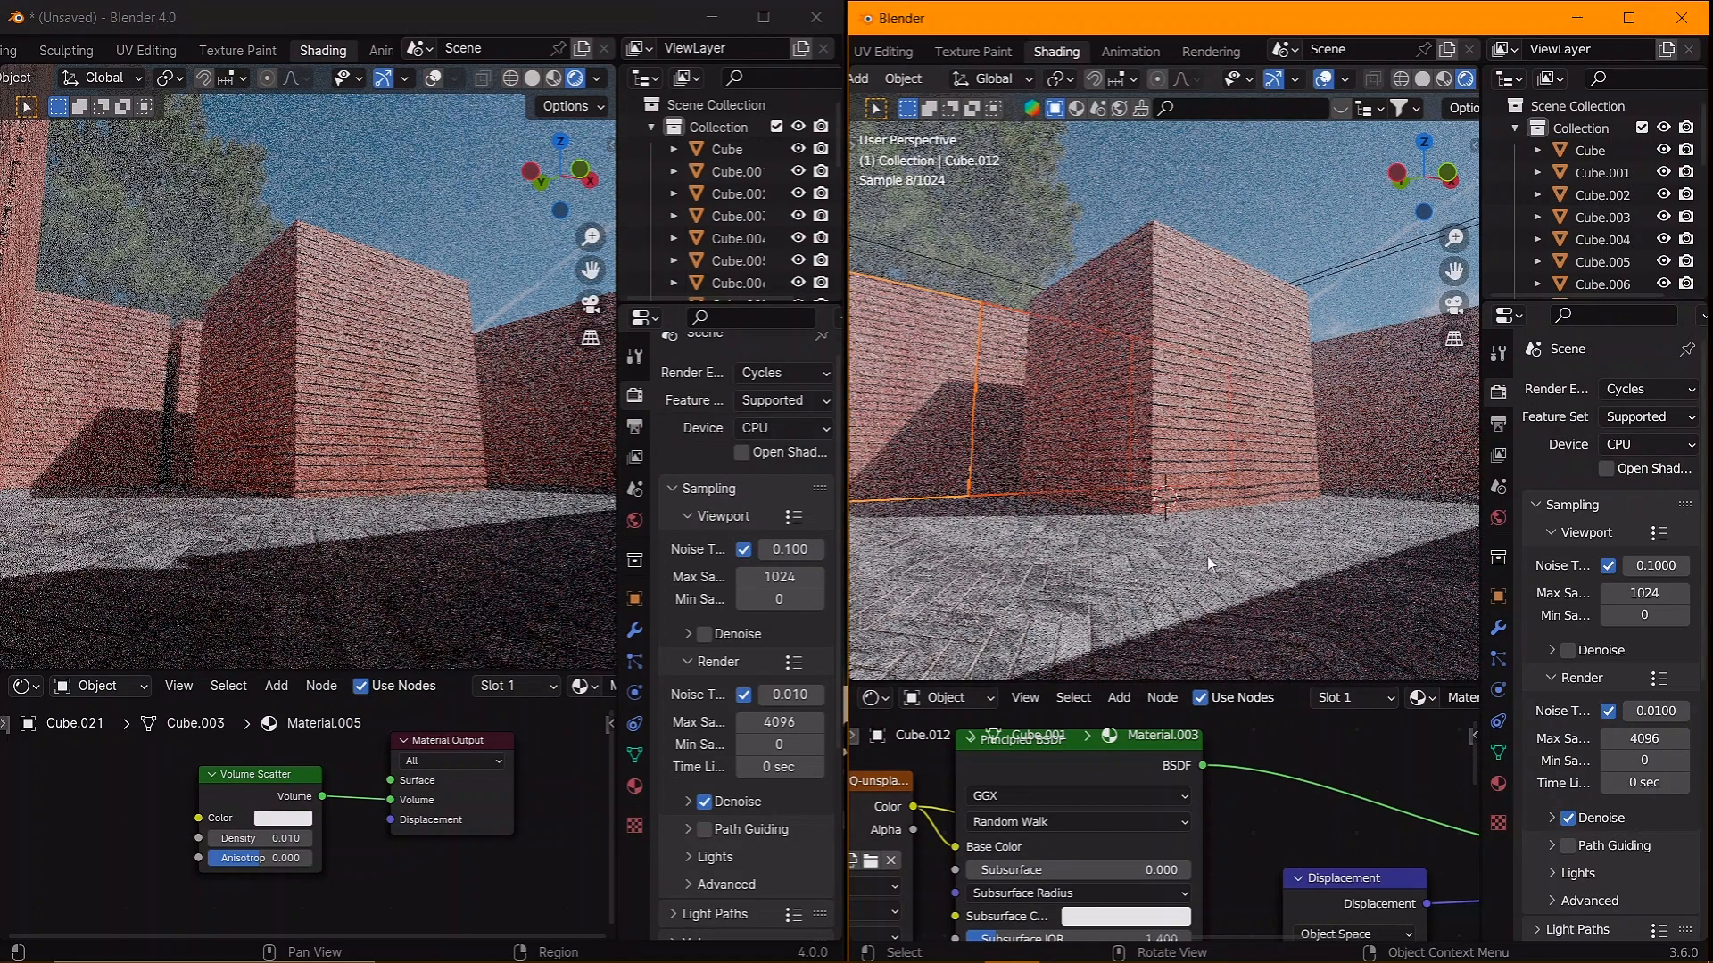
{"action": "key", "text": "g"}
{"action": "key", "text": "y"}
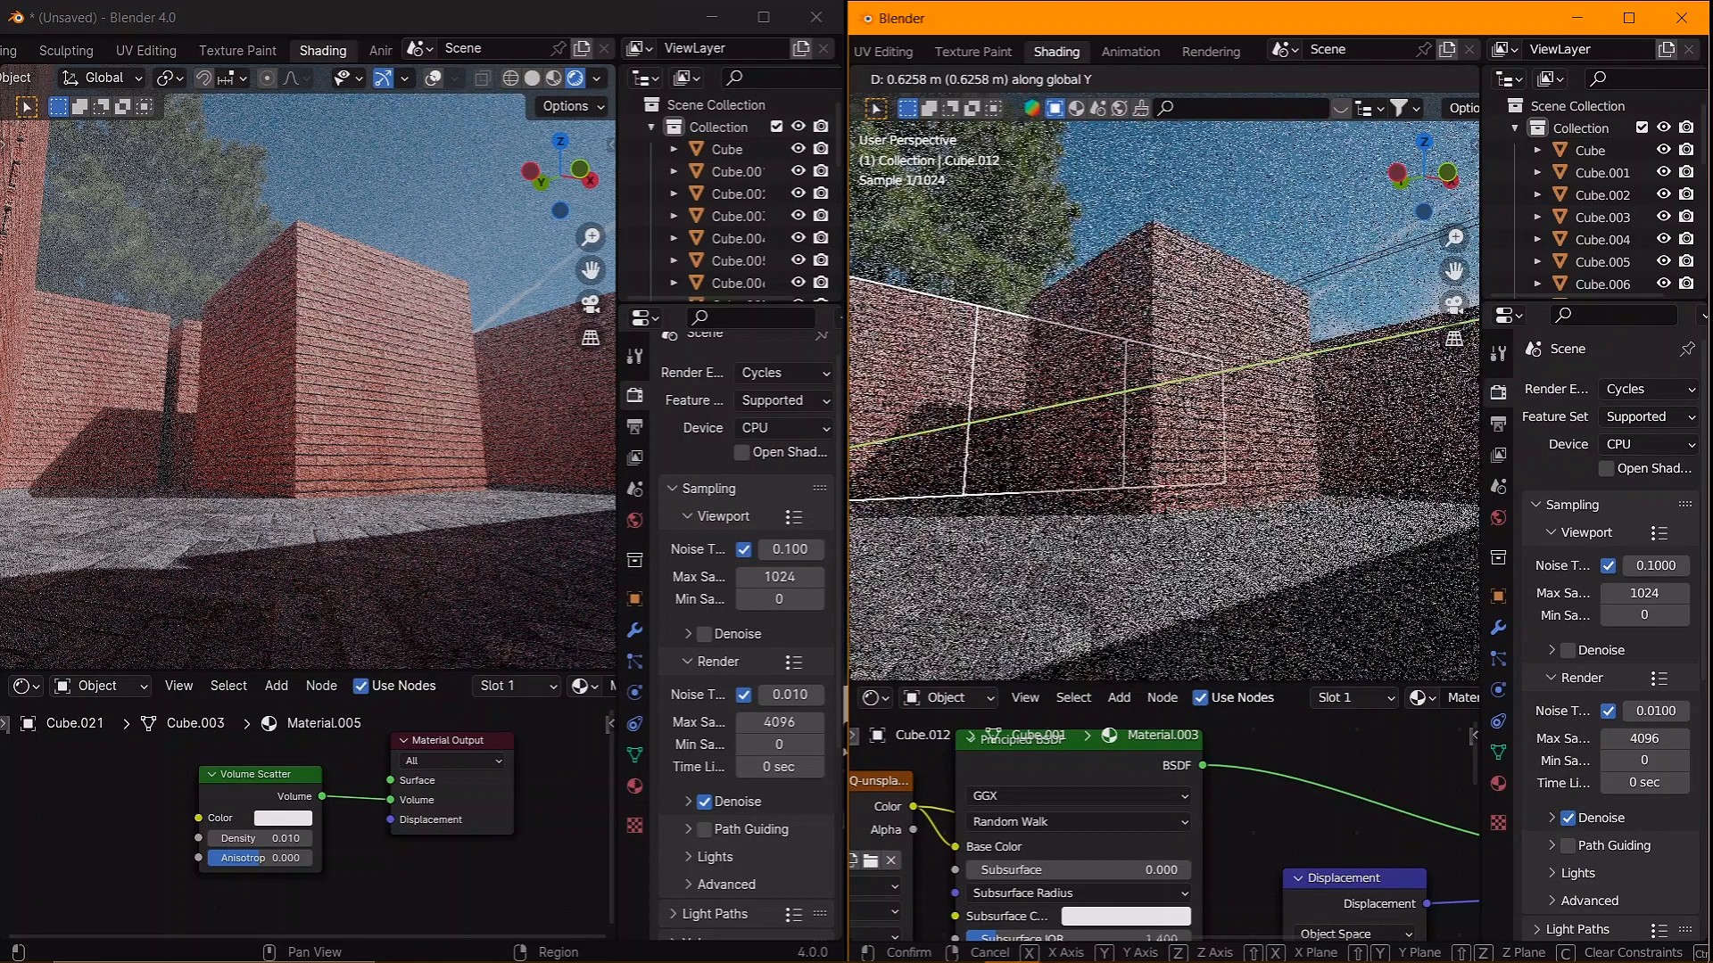
{"action": "key", "text": "Return"}
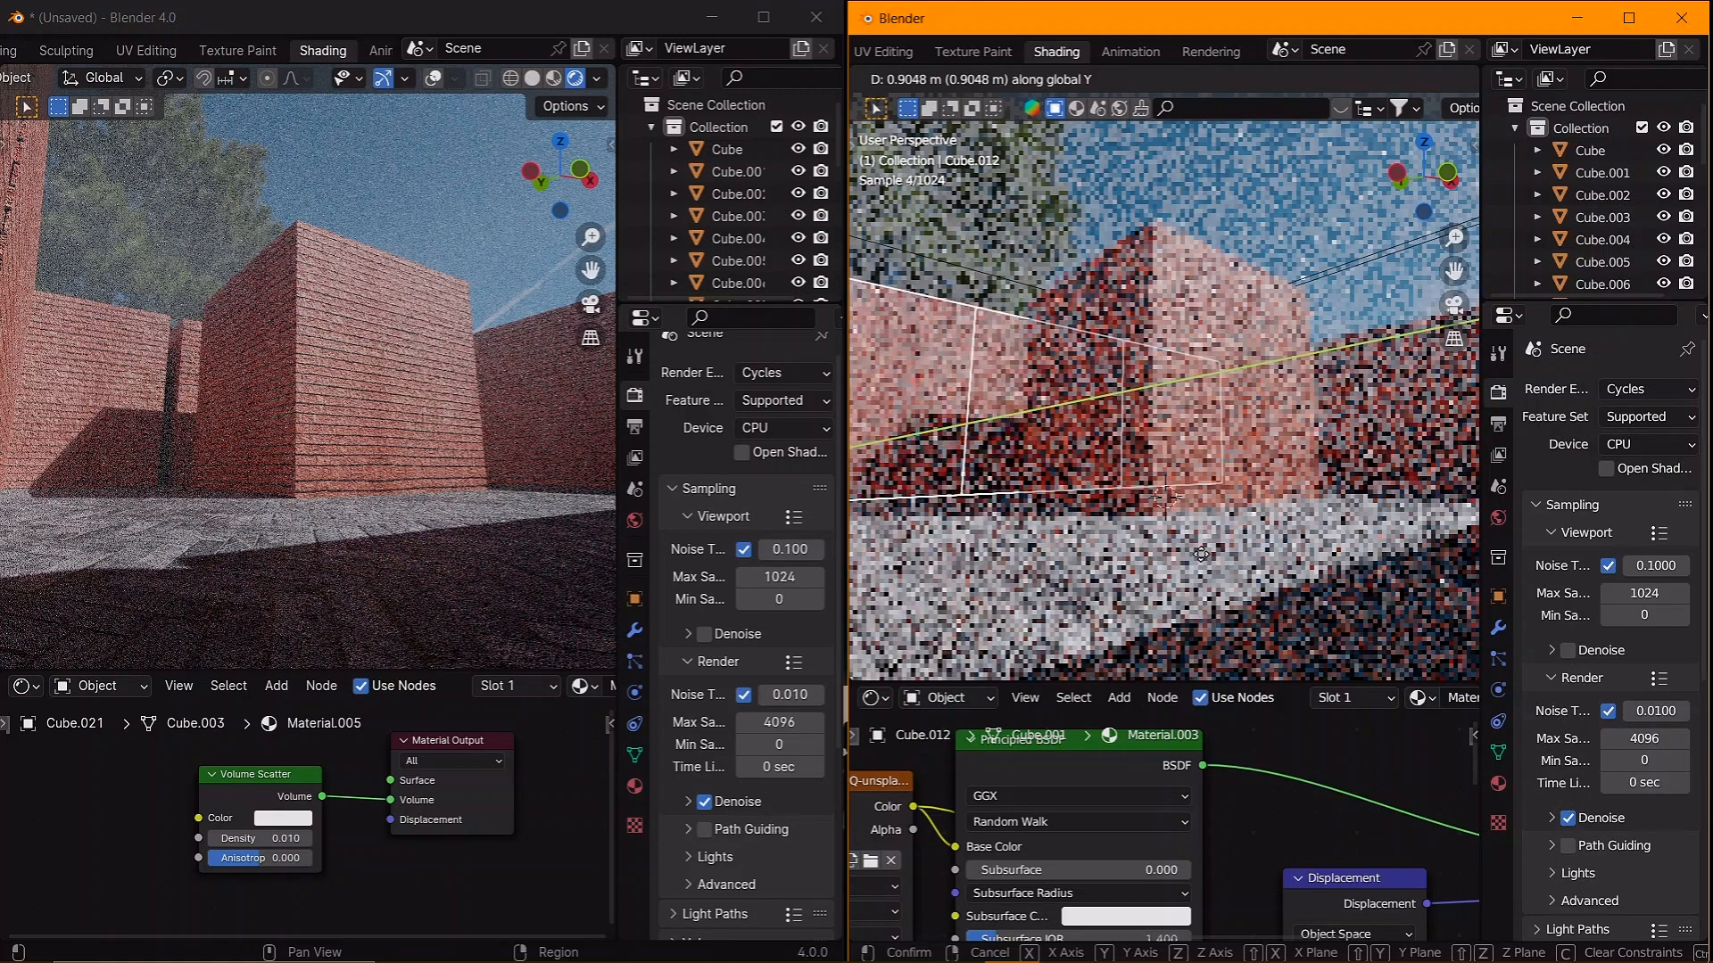
{"action": "left_click", "coordinate": [1323, 80]}
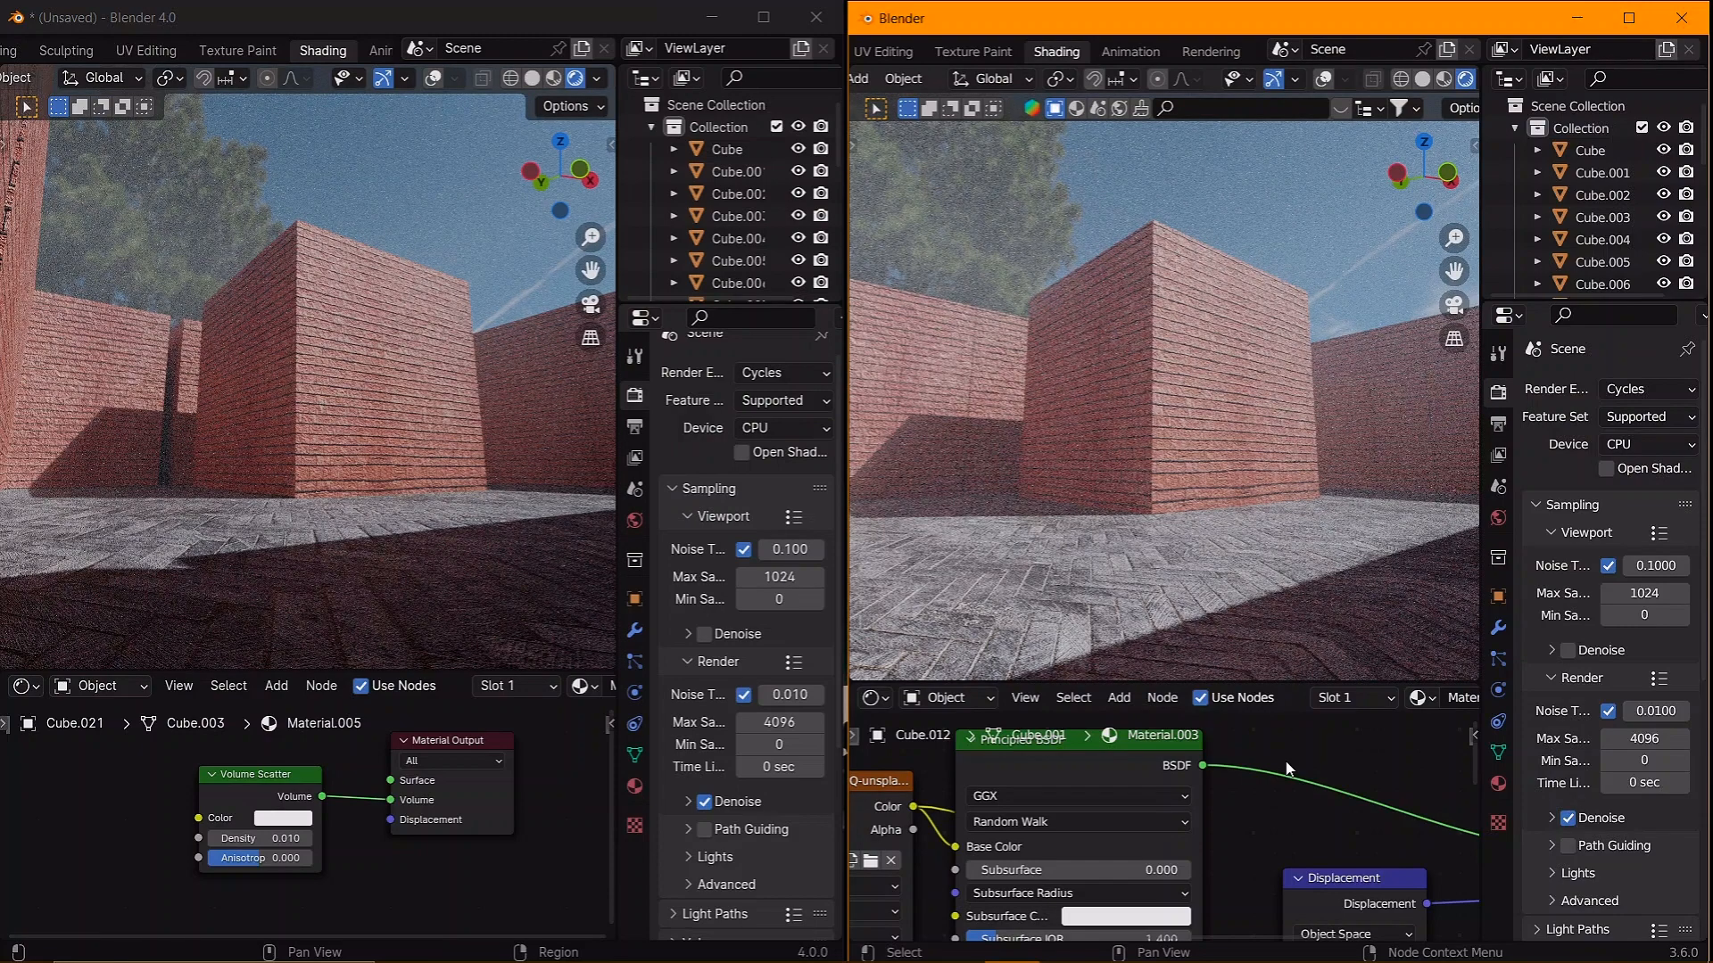
{"action": "mouse_move", "coordinate": [949, 960]}
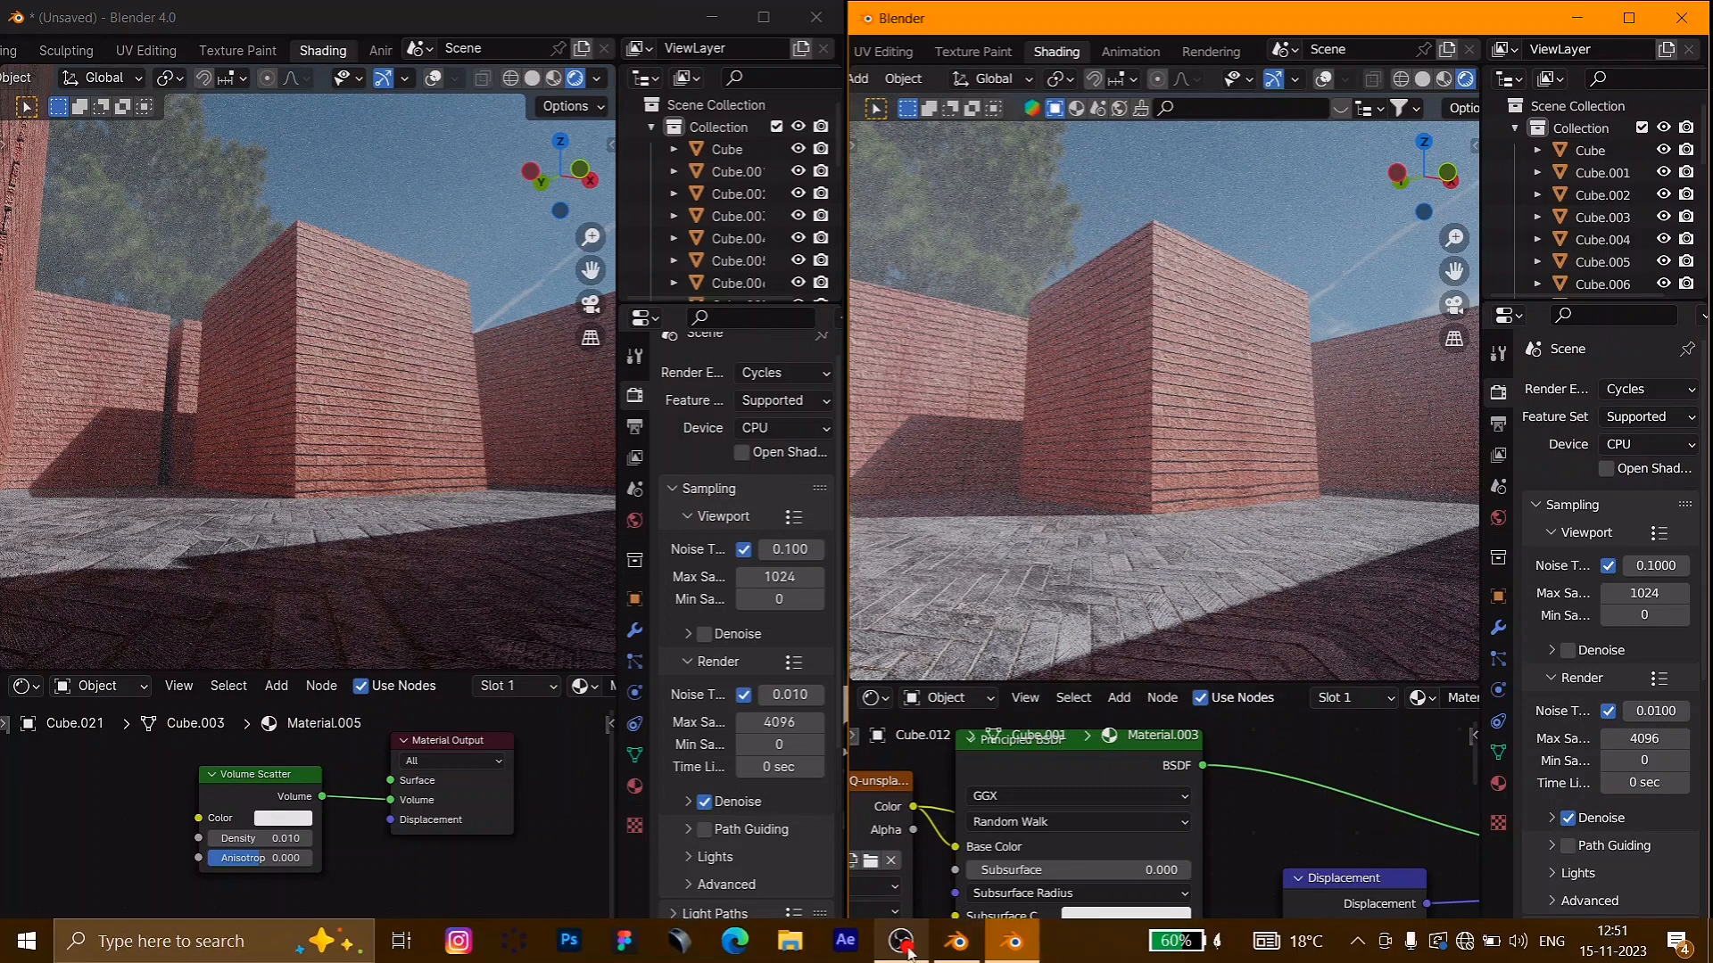
{"action": "left_click", "coordinate": [904, 944]}
{"action": "left_click", "coordinate": [1365, 729]}
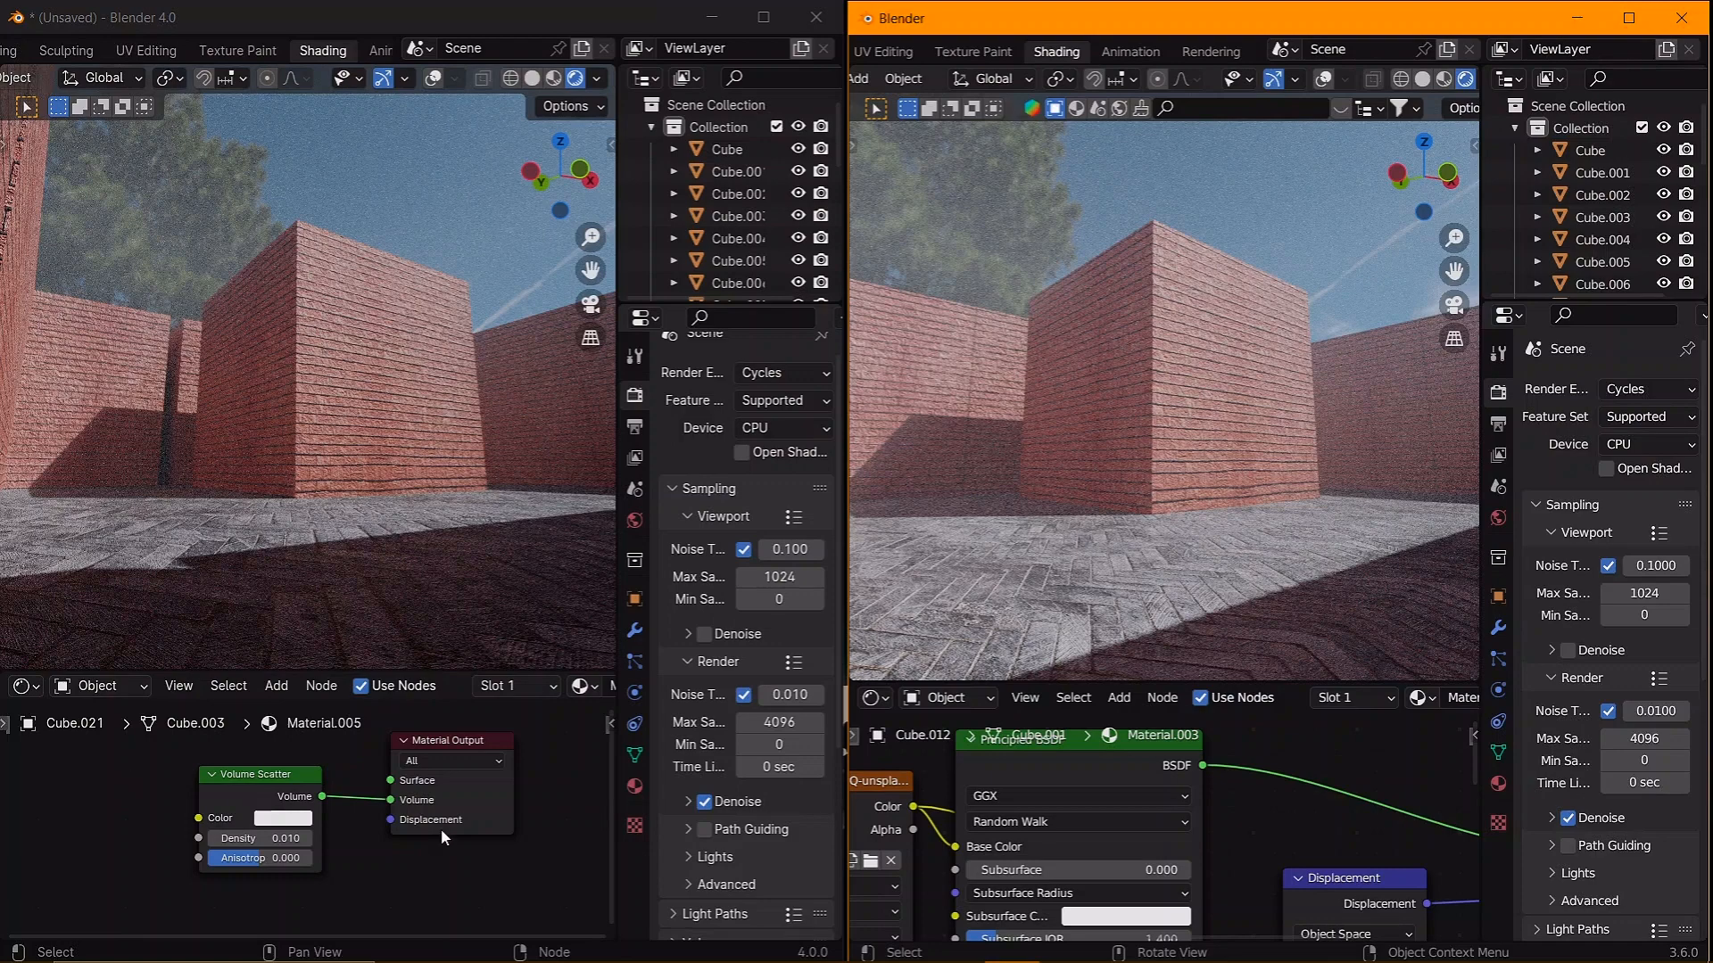
{"action": "middle_click_drag", "start_coordinate": [260, 481], "coordinate": [286, 463]}
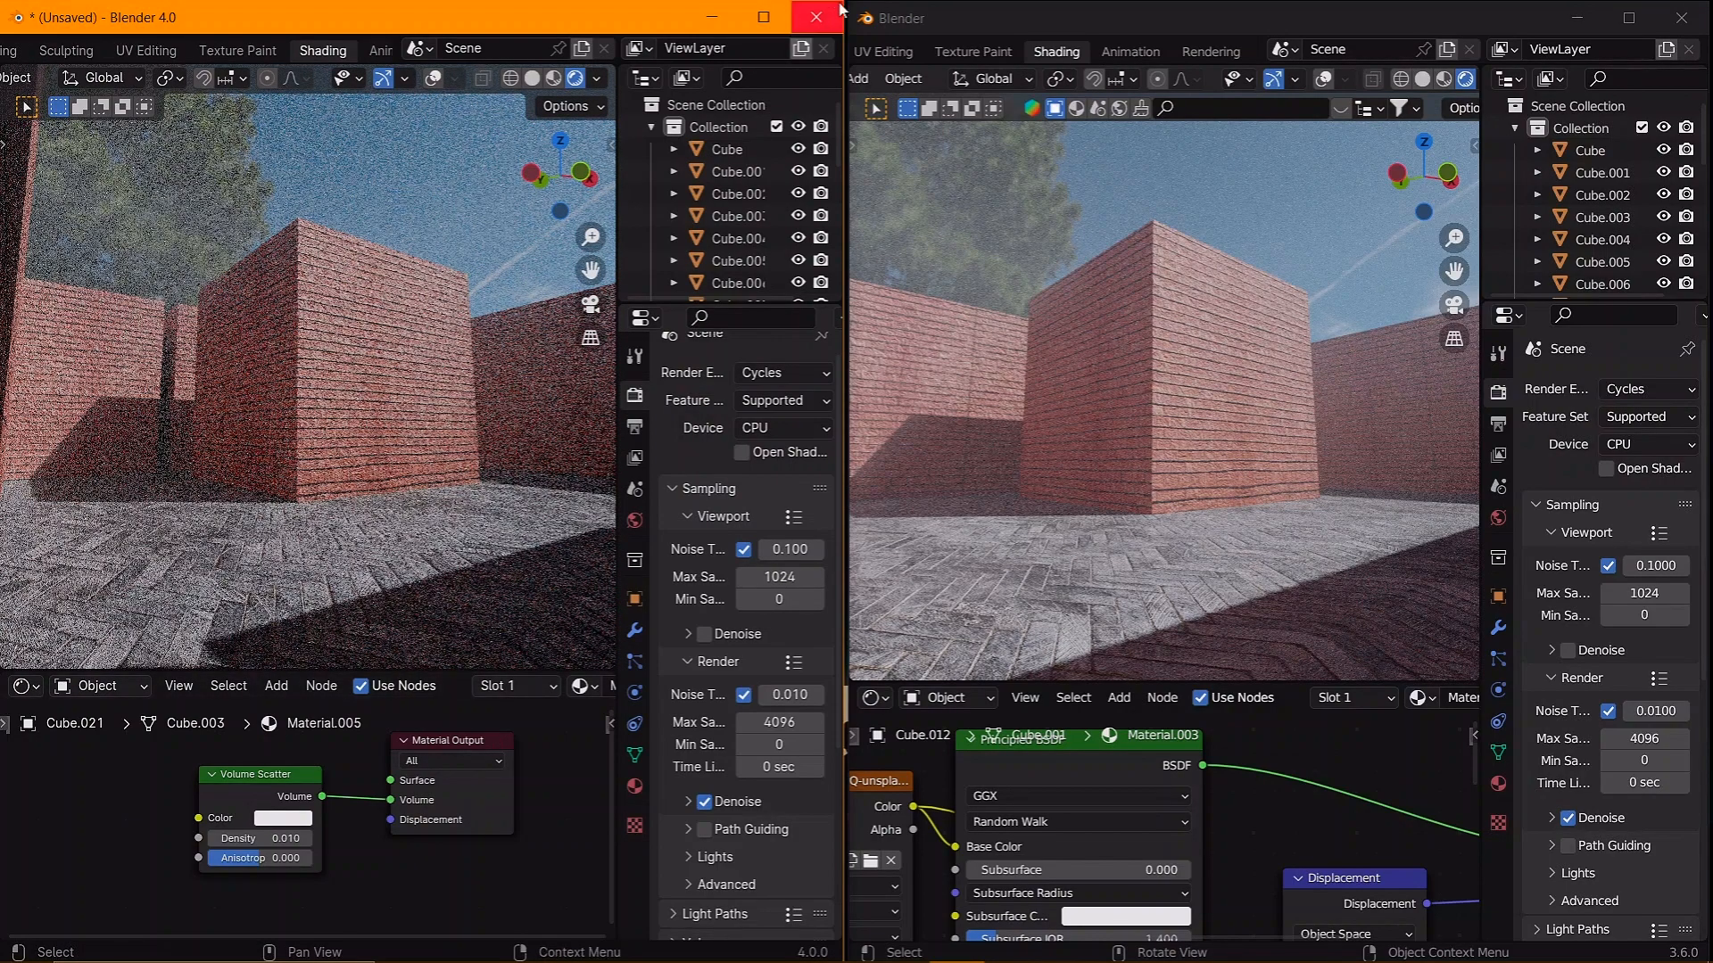
- Switch both versions to solid shading, then add a camera in Blender 4.0 with overlays shown and align it to the current view
{"action": "left_click", "coordinate": [532, 78]}
{"action": "left_click", "coordinate": [1422, 79]}
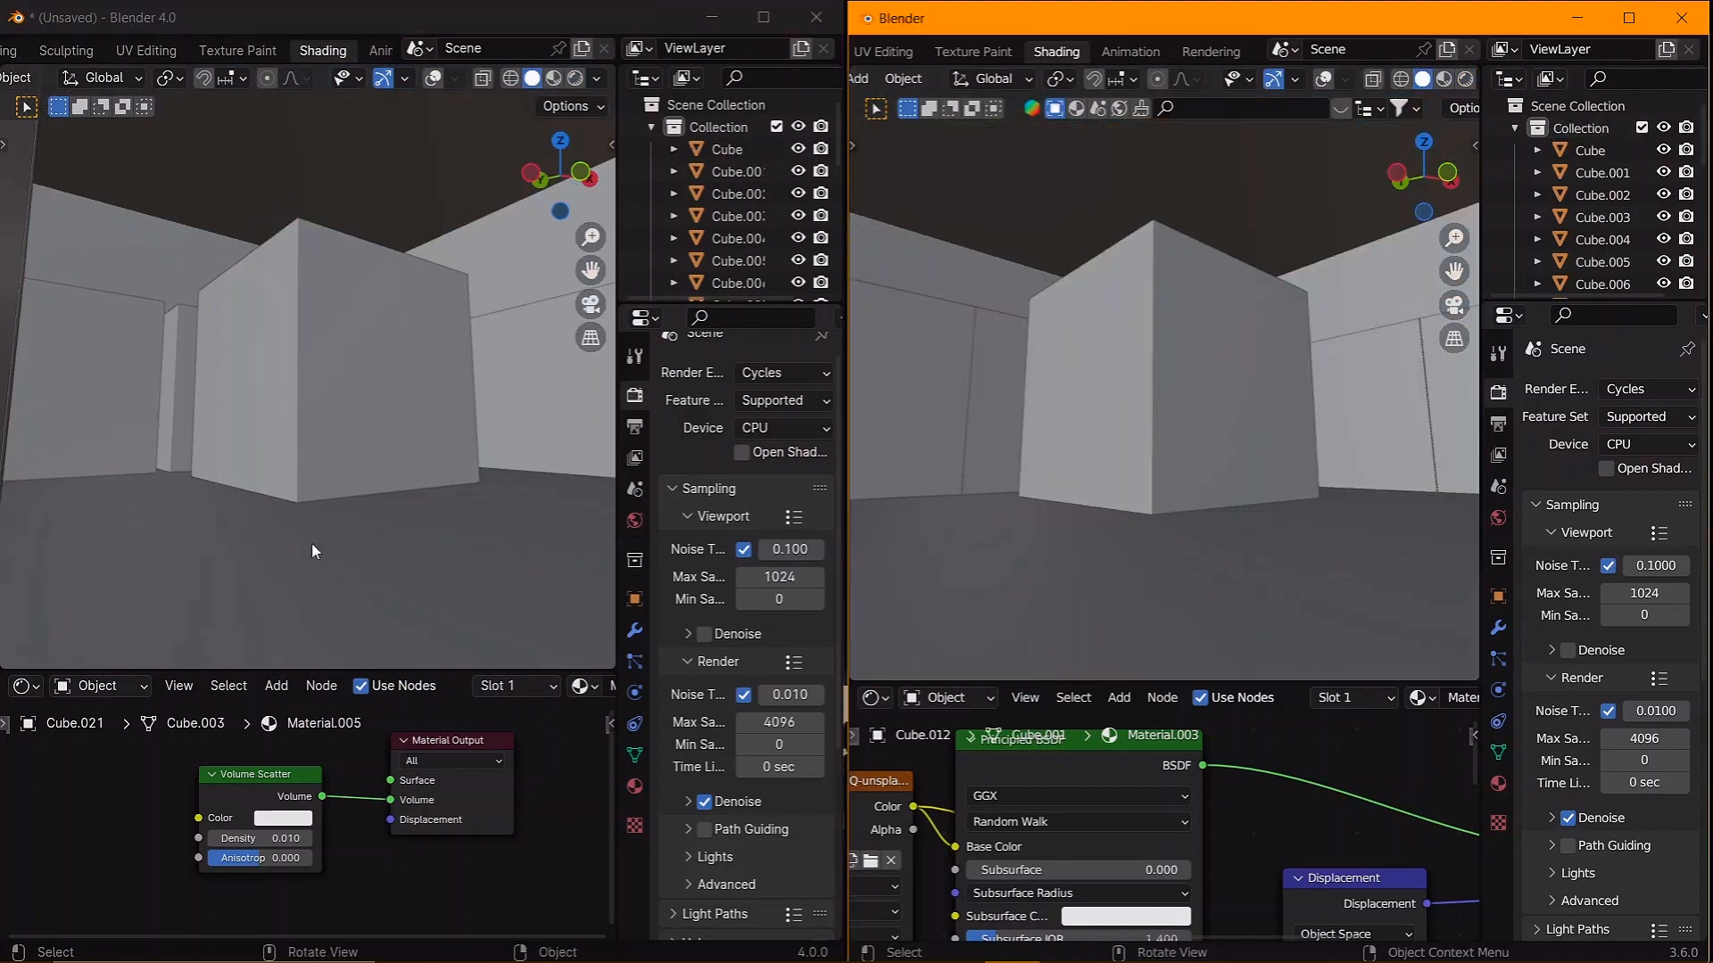
{"action": "left_click", "coordinate": [433, 78]}
{"action": "key", "text": "shift+a"}
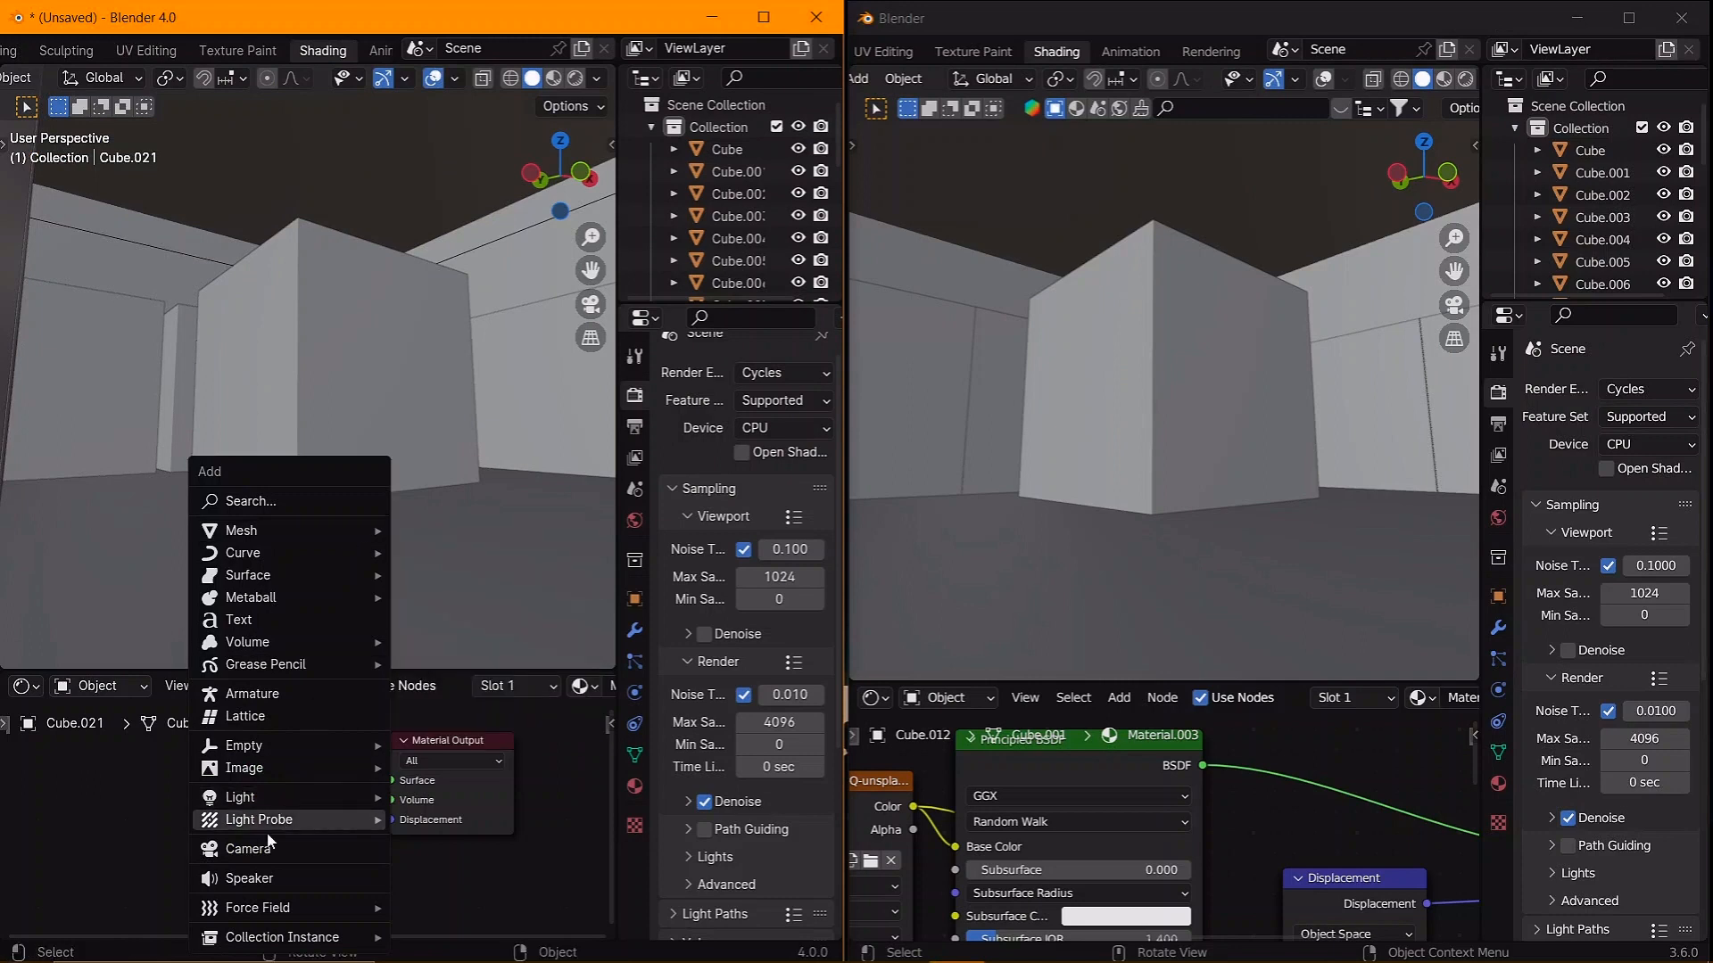
{"action": "left_click", "coordinate": [268, 843]}
{"action": "key", "text": "ctrl+alt+KP_0"}
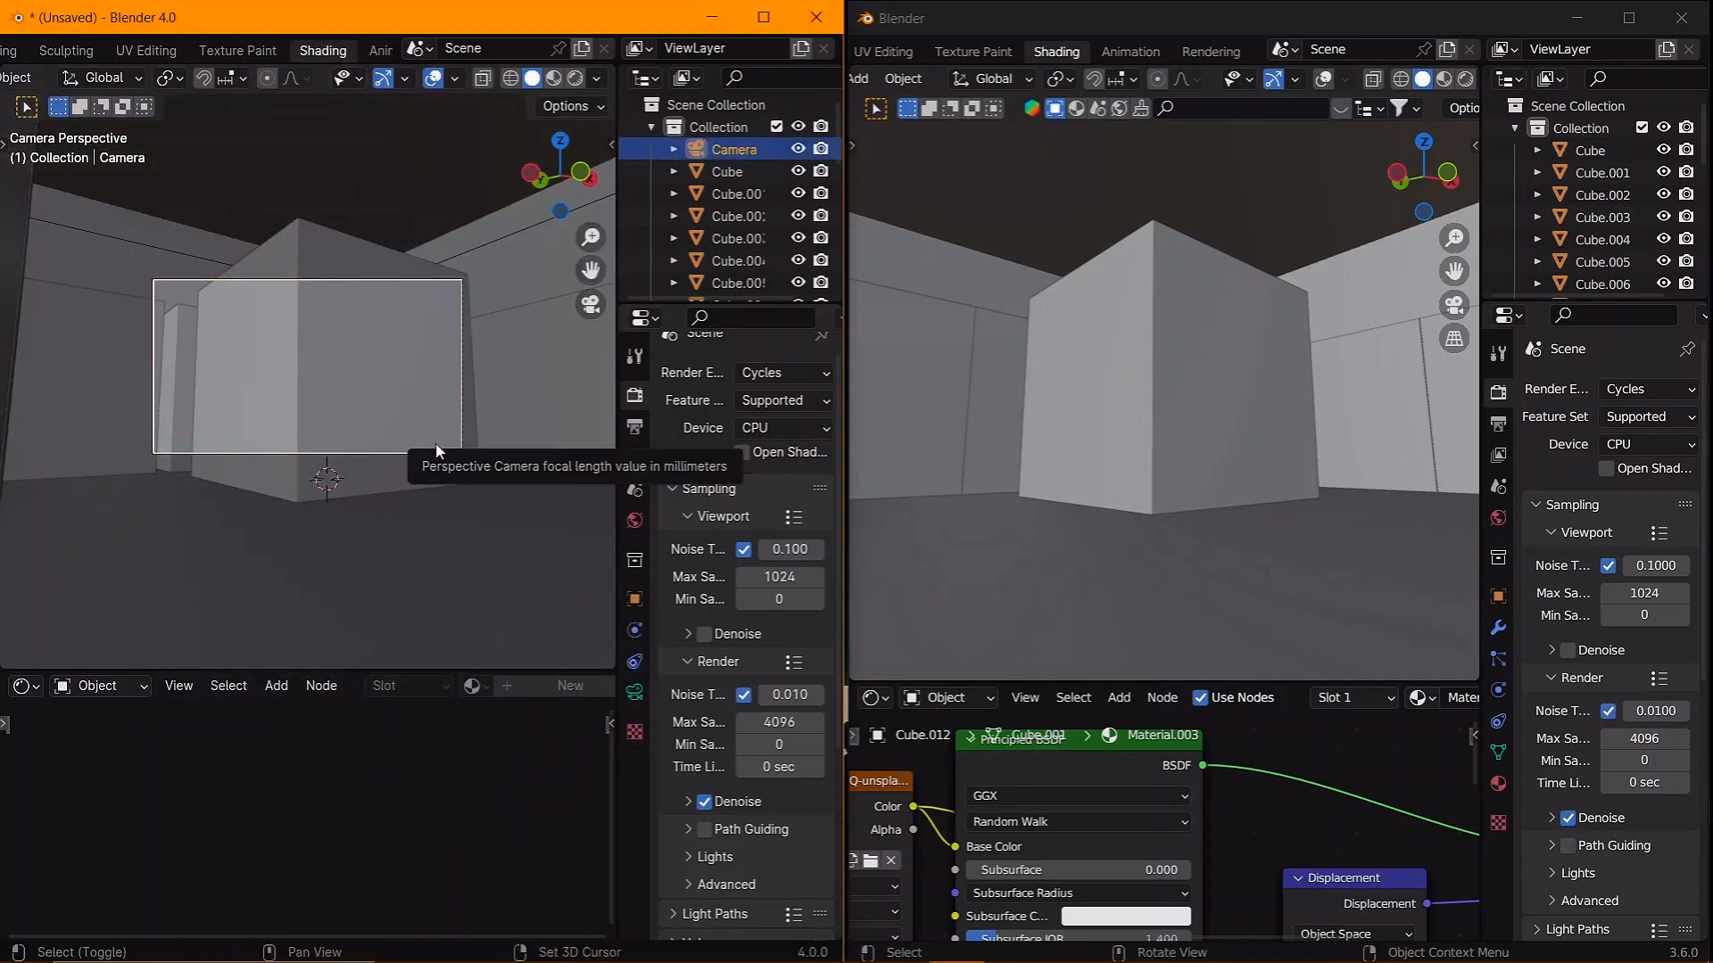
{"action": "scroll", "coordinate": [104, 55], "scroll_direction": "up", "scroll_amount": 5}
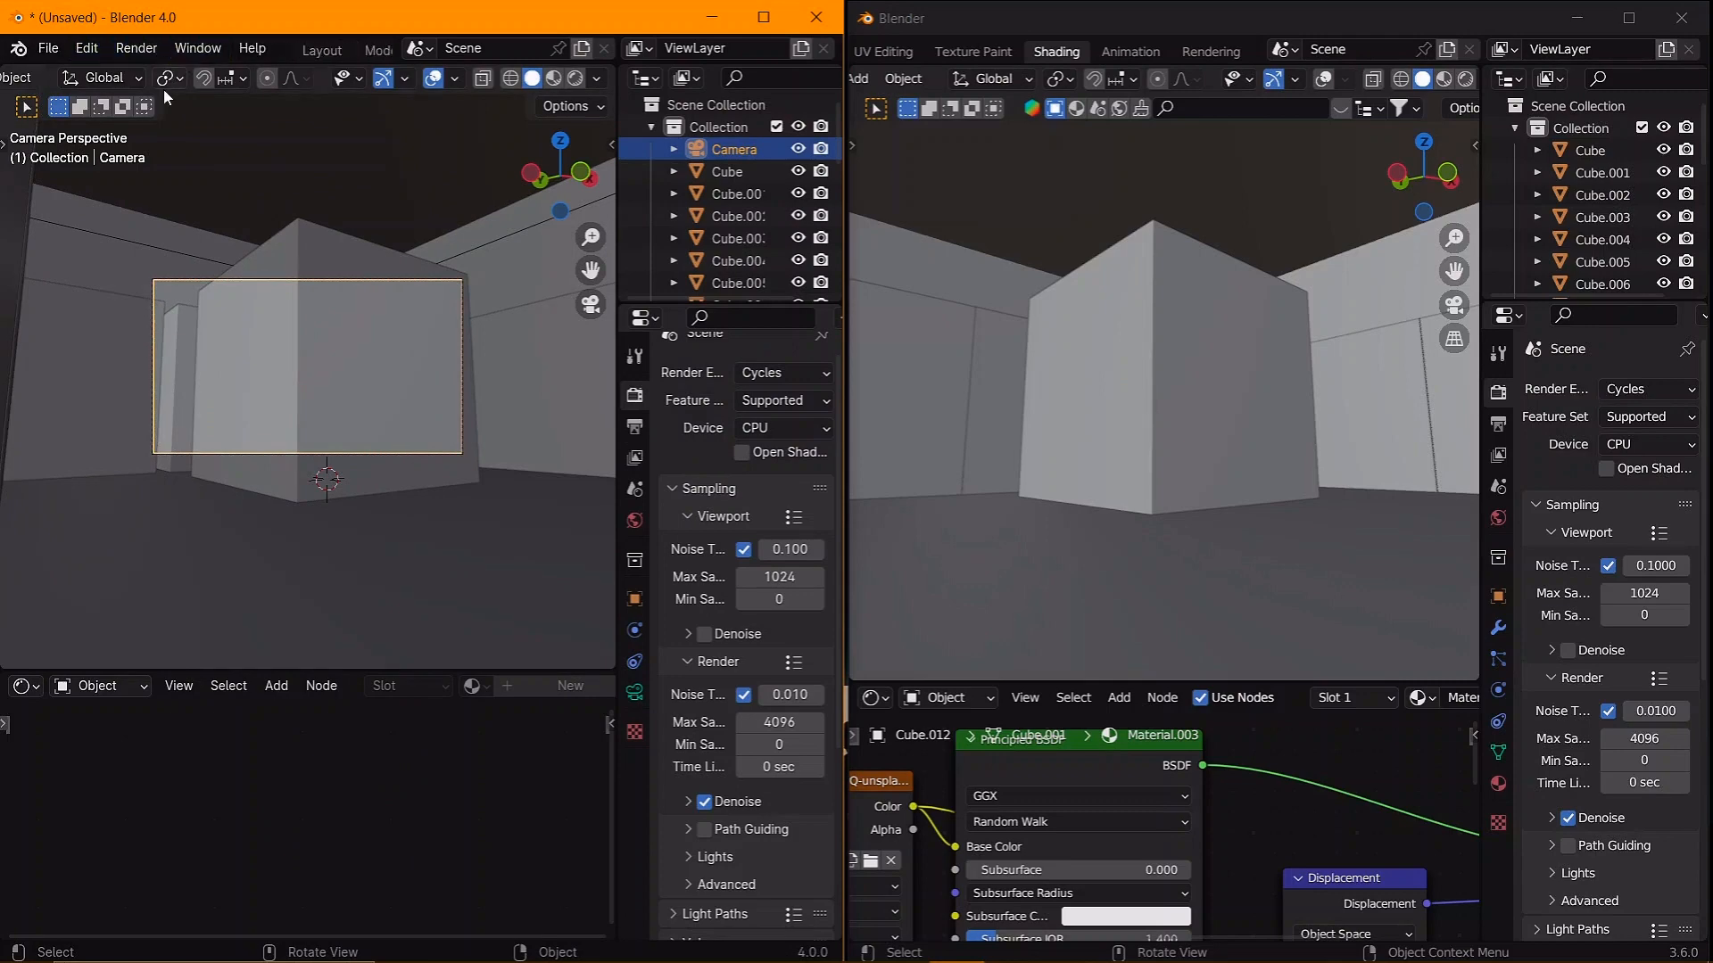
{"action": "scroll", "coordinate": [72, 83], "scroll_direction": "up", "scroll_amount": 5}
{"action": "scroll", "coordinate": [72, 82], "scroll_direction": "up", "scroll_amount": 3}
{"action": "left_click", "coordinate": [199, 78]}
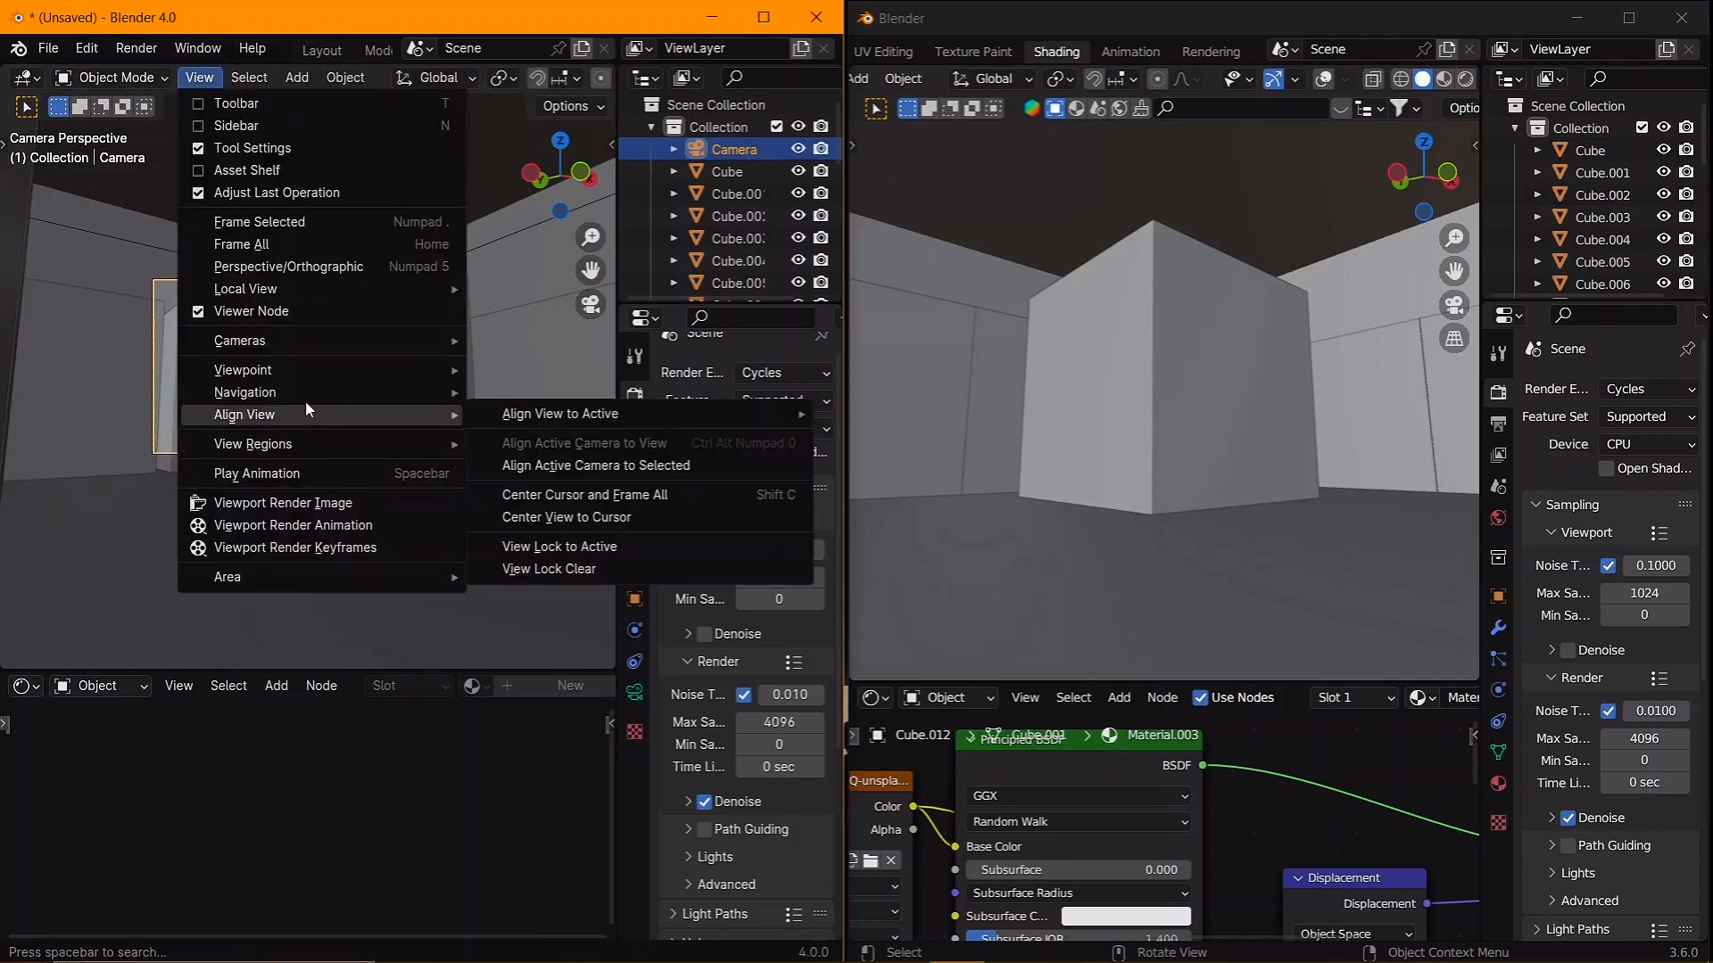
{"action": "mouse_move", "coordinate": [375, 393]}
{"action": "left_click", "coordinate": [584, 810]}
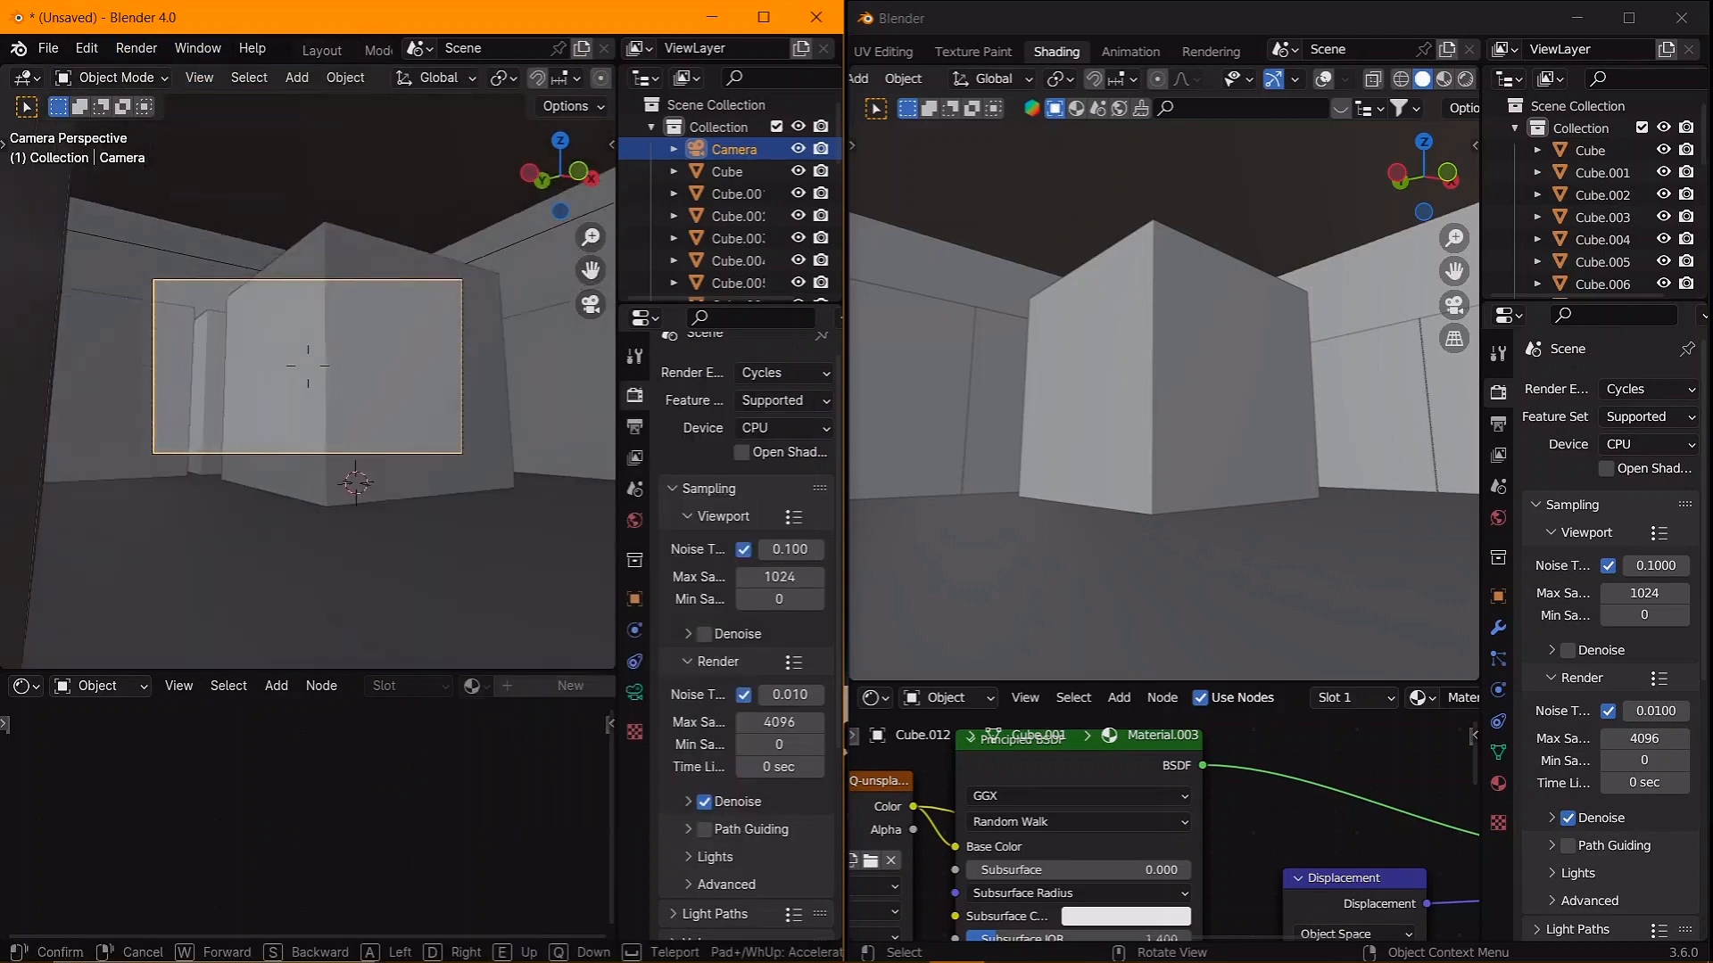
{"action": "key", "text": "Escape"}
- Assign the shortcut Shift+F to Walk Navigation in Blender 4.0
{"action": "left_click", "coordinate": [89, 49]}
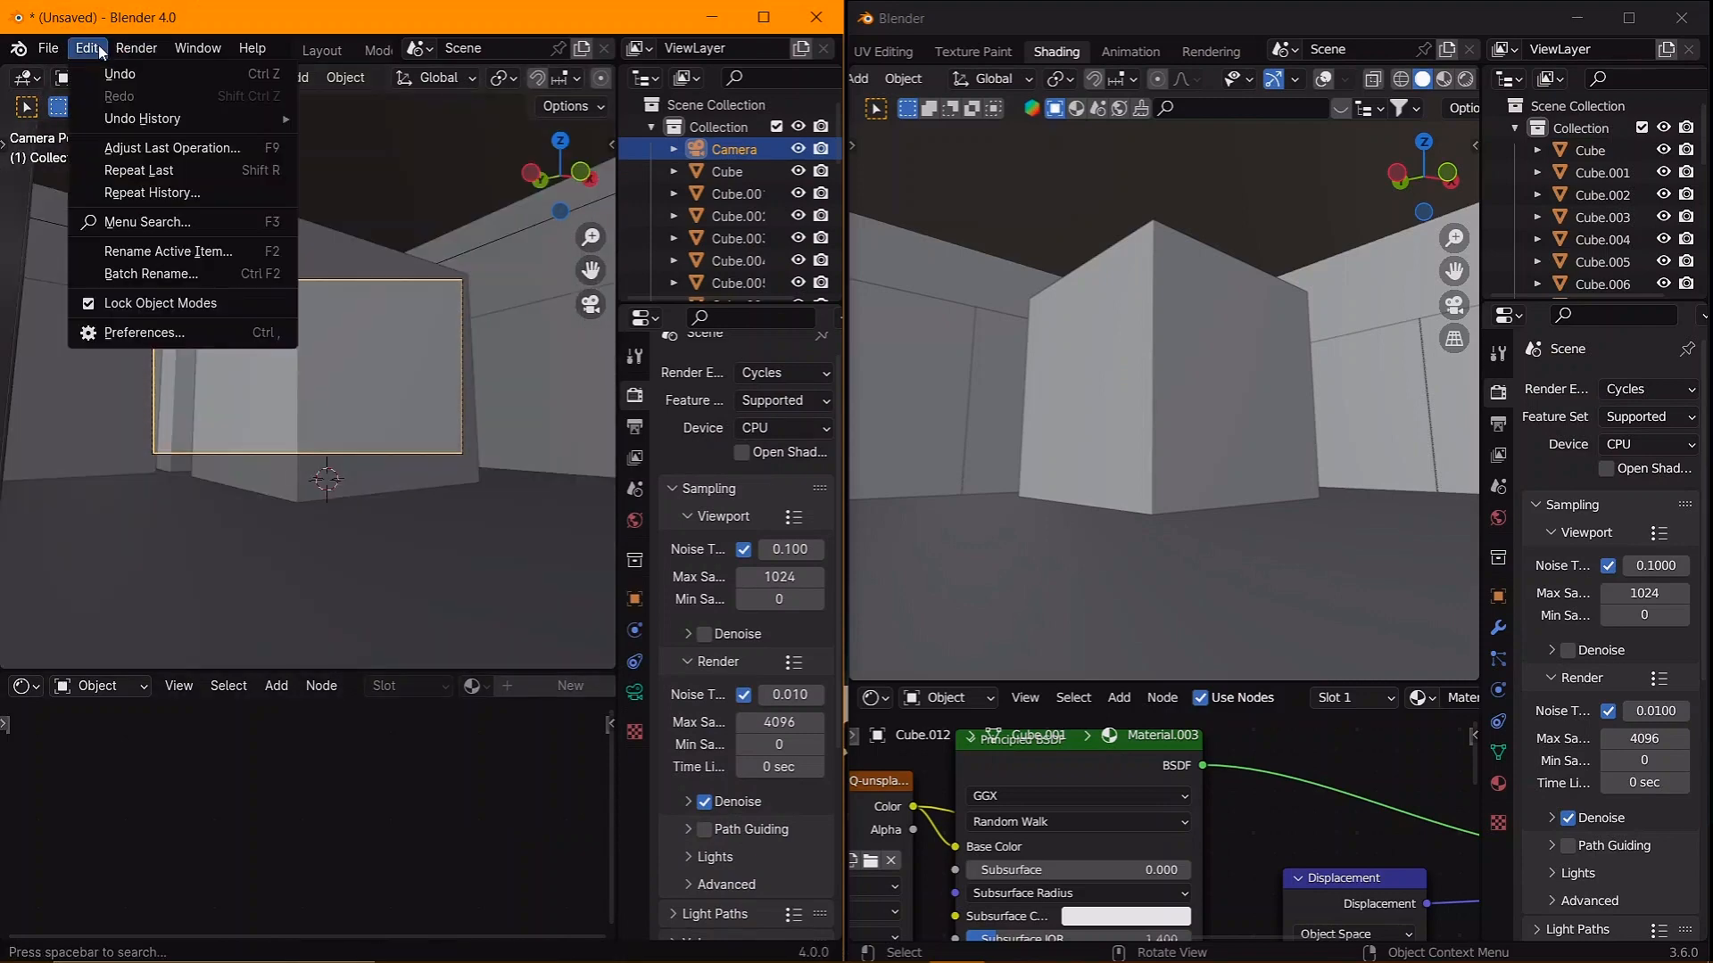
{"action": "left_click", "coordinate": [199, 78]}
{"action": "mouse_move", "coordinate": [351, 393]}
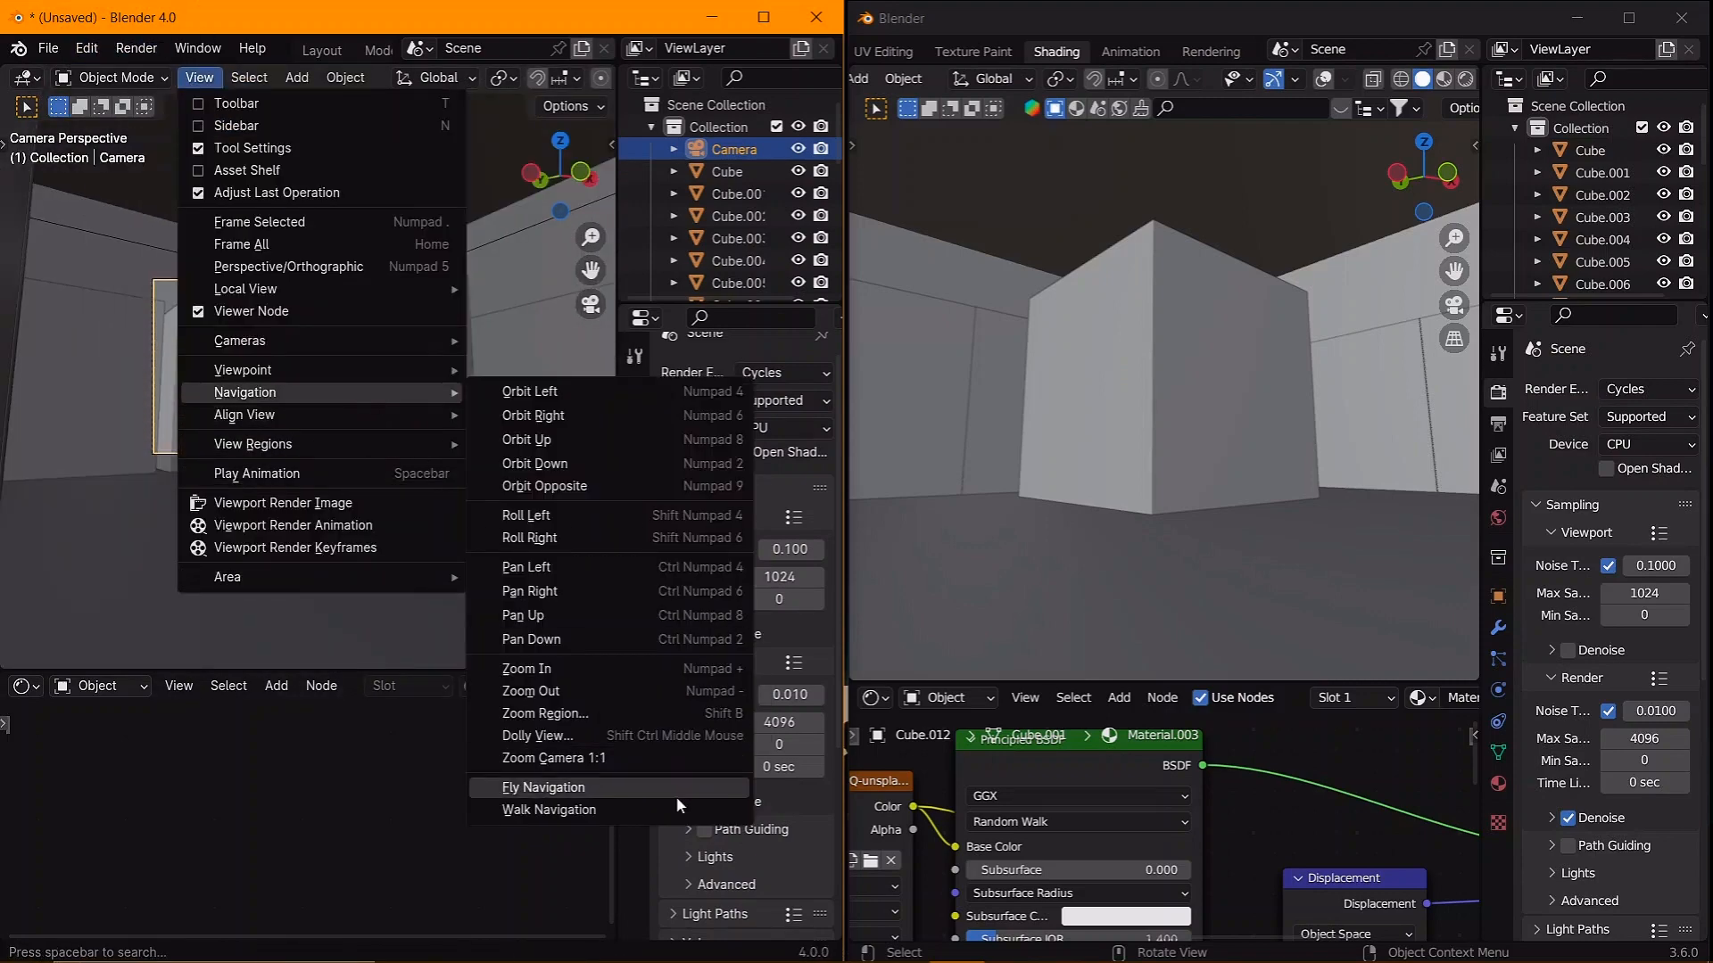
{"action": "right_click", "coordinate": [572, 808]}
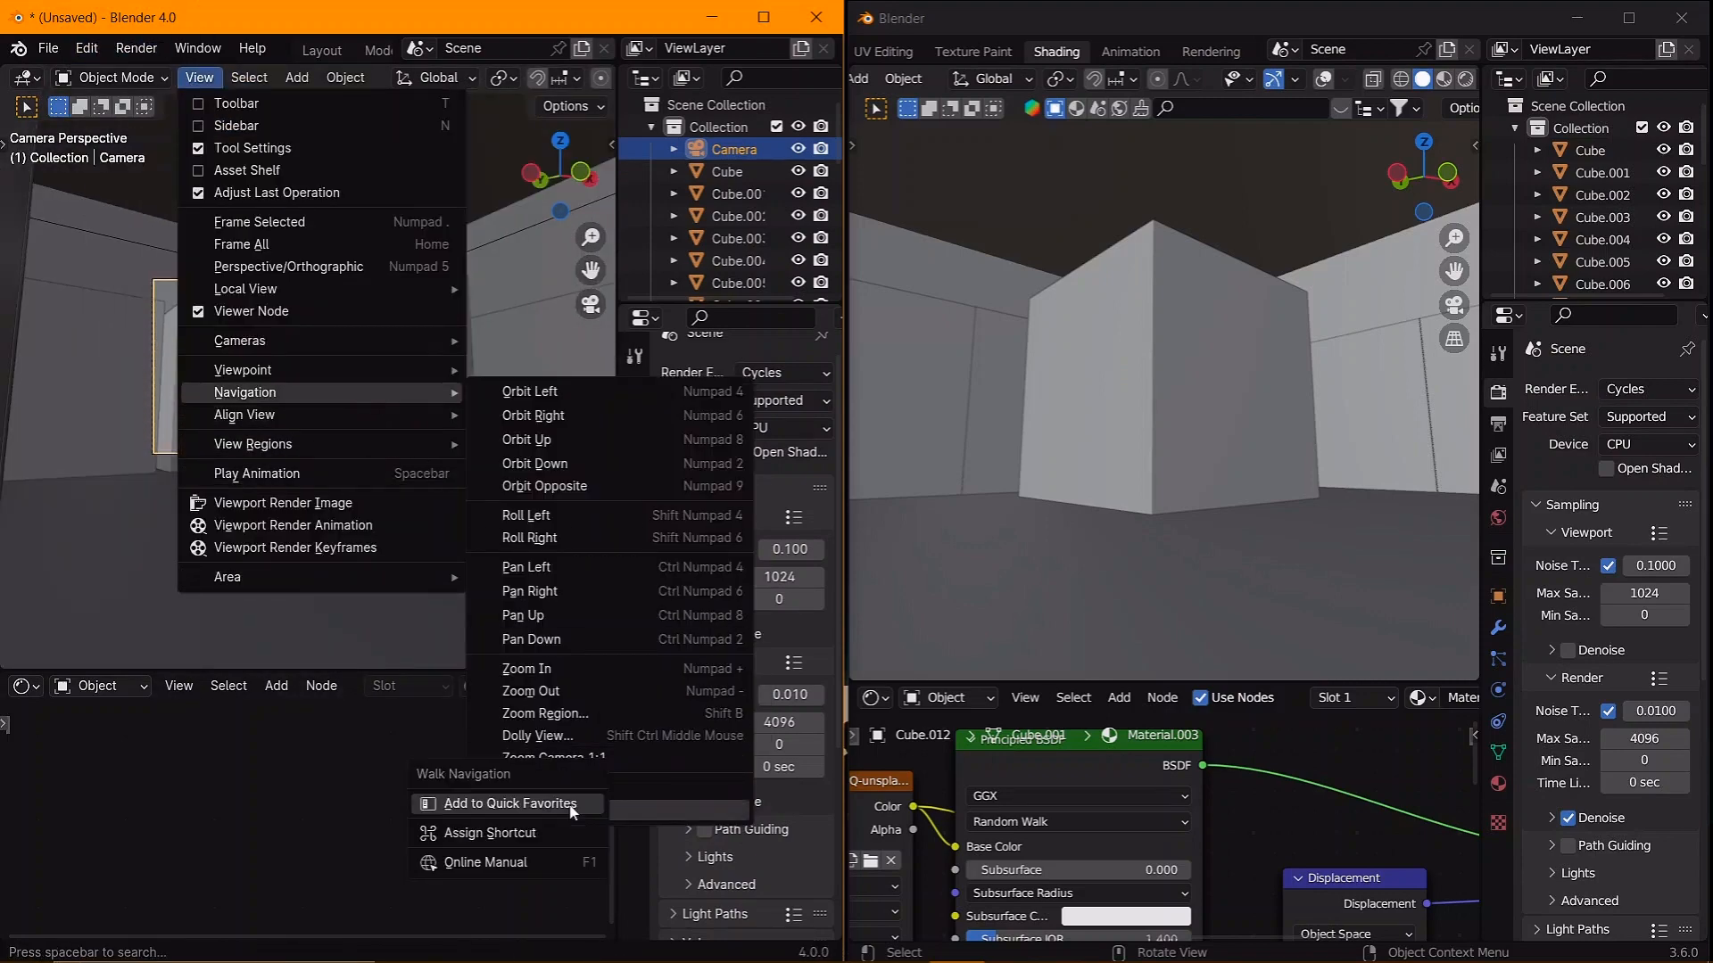
{"action": "left_click", "coordinate": [518, 836]}
{"action": "key", "text": "shift+f"}
- Reposition the camera around the central cube with Walk Navigation and adjust its focal length to about 28.4 mm
{"action": "key", "text": "shift+f"}
{"action": "key", "text": "w"}
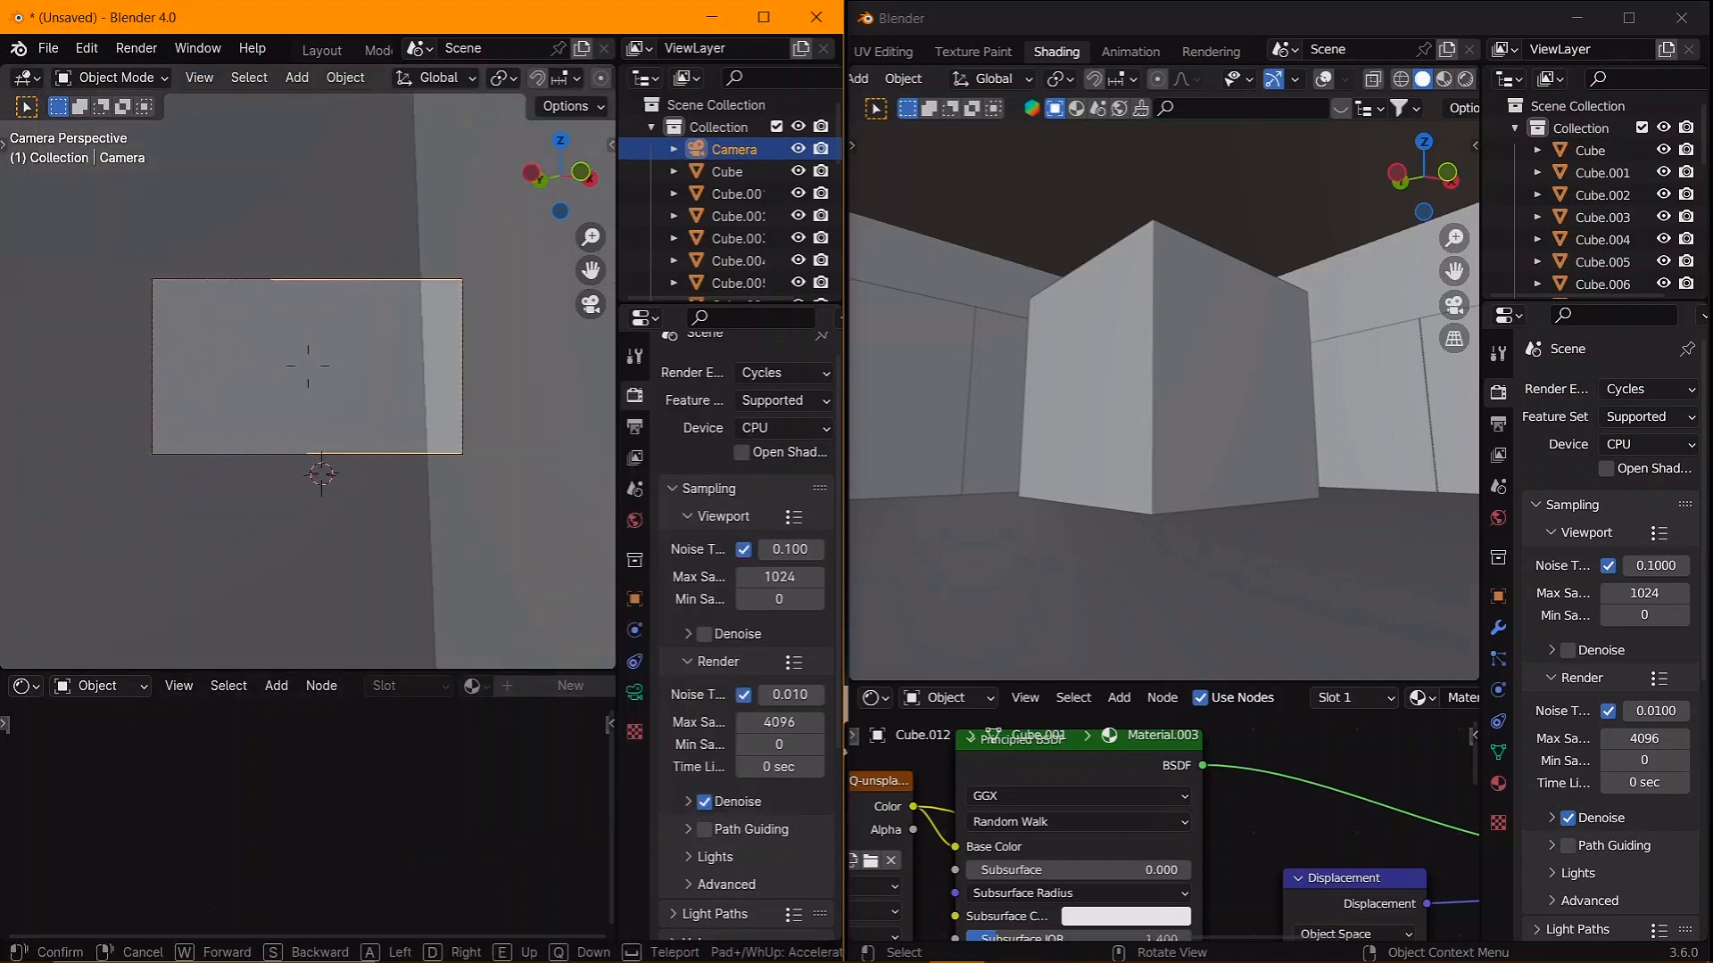
{"action": "key", "text": "s"}
{"action": "key", "text": "w"}
{"action": "key", "text": "s"}
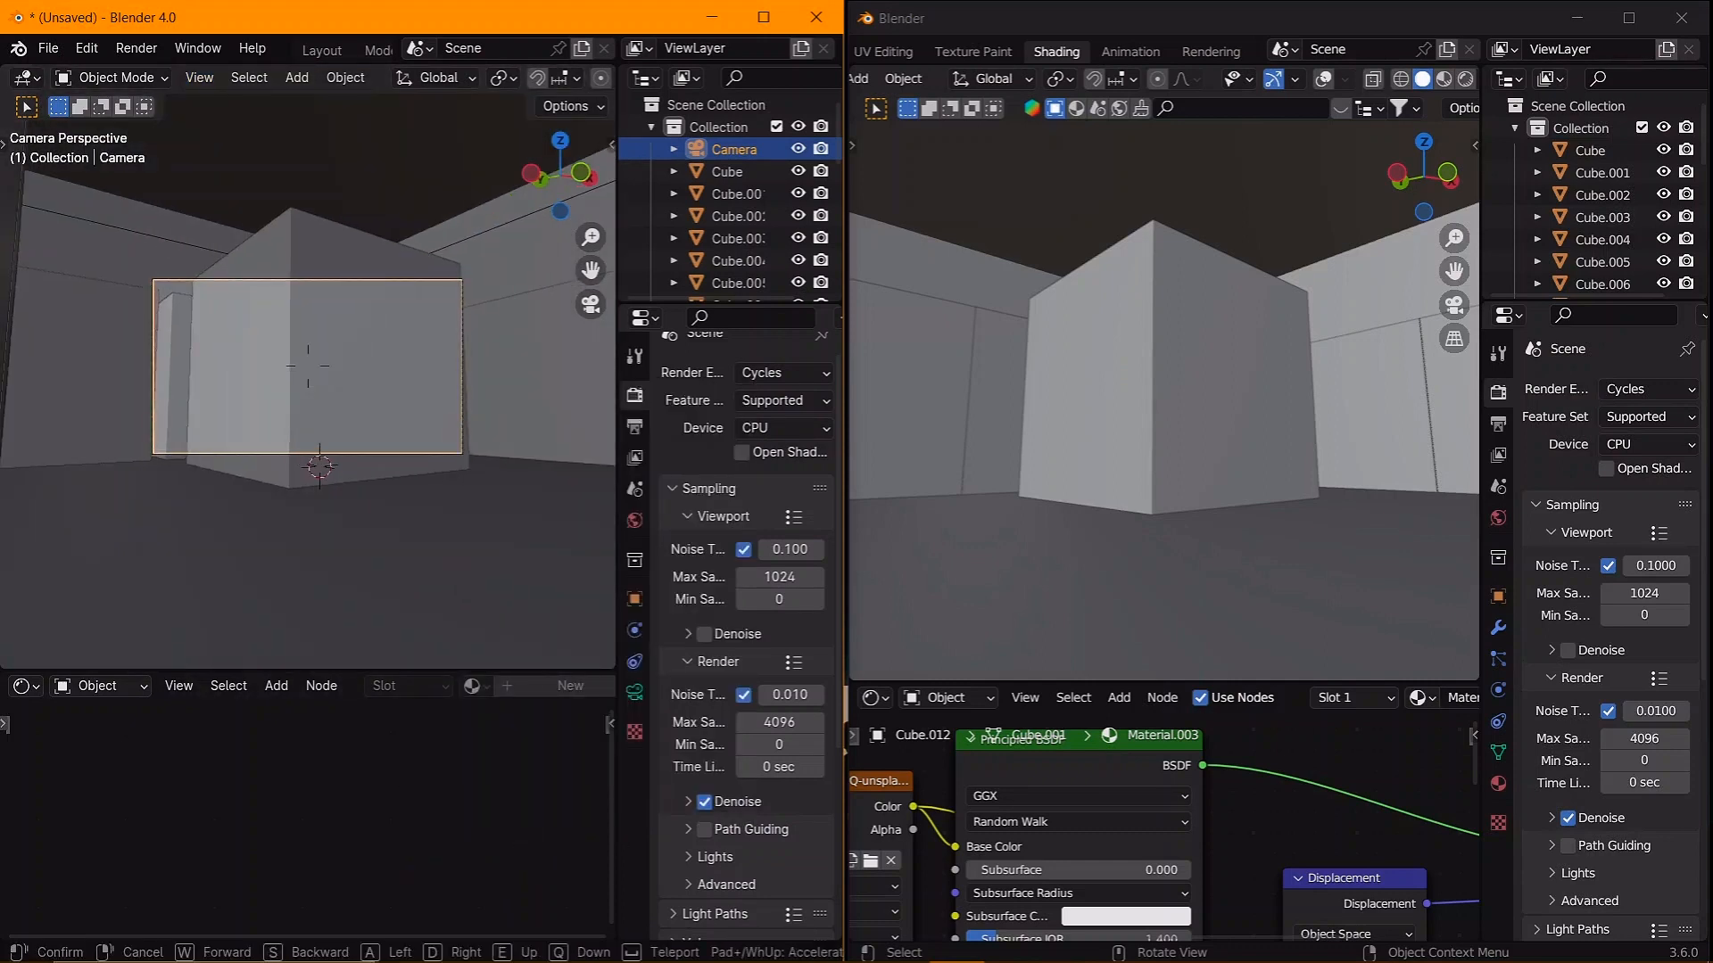
{"action": "left_click", "coordinate": [325, 388]}
{"action": "right_click", "coordinate": [325, 388]}
{"action": "left_click", "coordinate": [317, 407]}
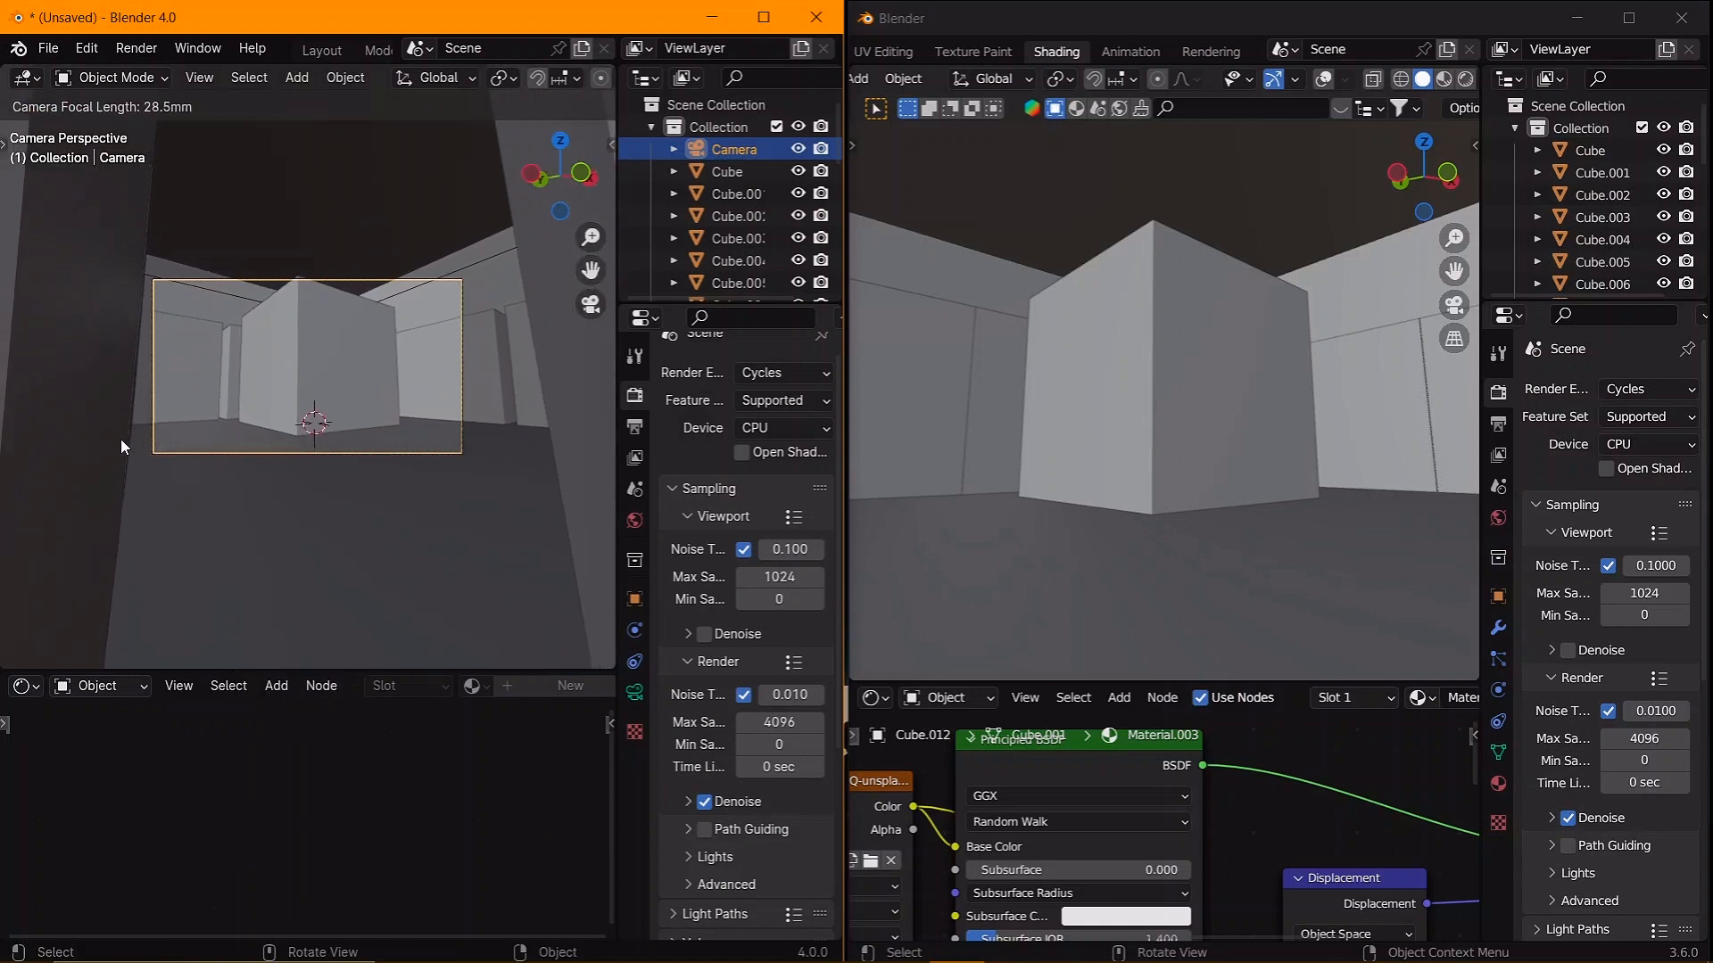
{"action": "left_click", "coordinate": [121, 440]}
- Walk the camera forward and back to frame the central cube between the surrounding walls
{"action": "key", "text": "shift+f"}
{"action": "key", "text": "s"}
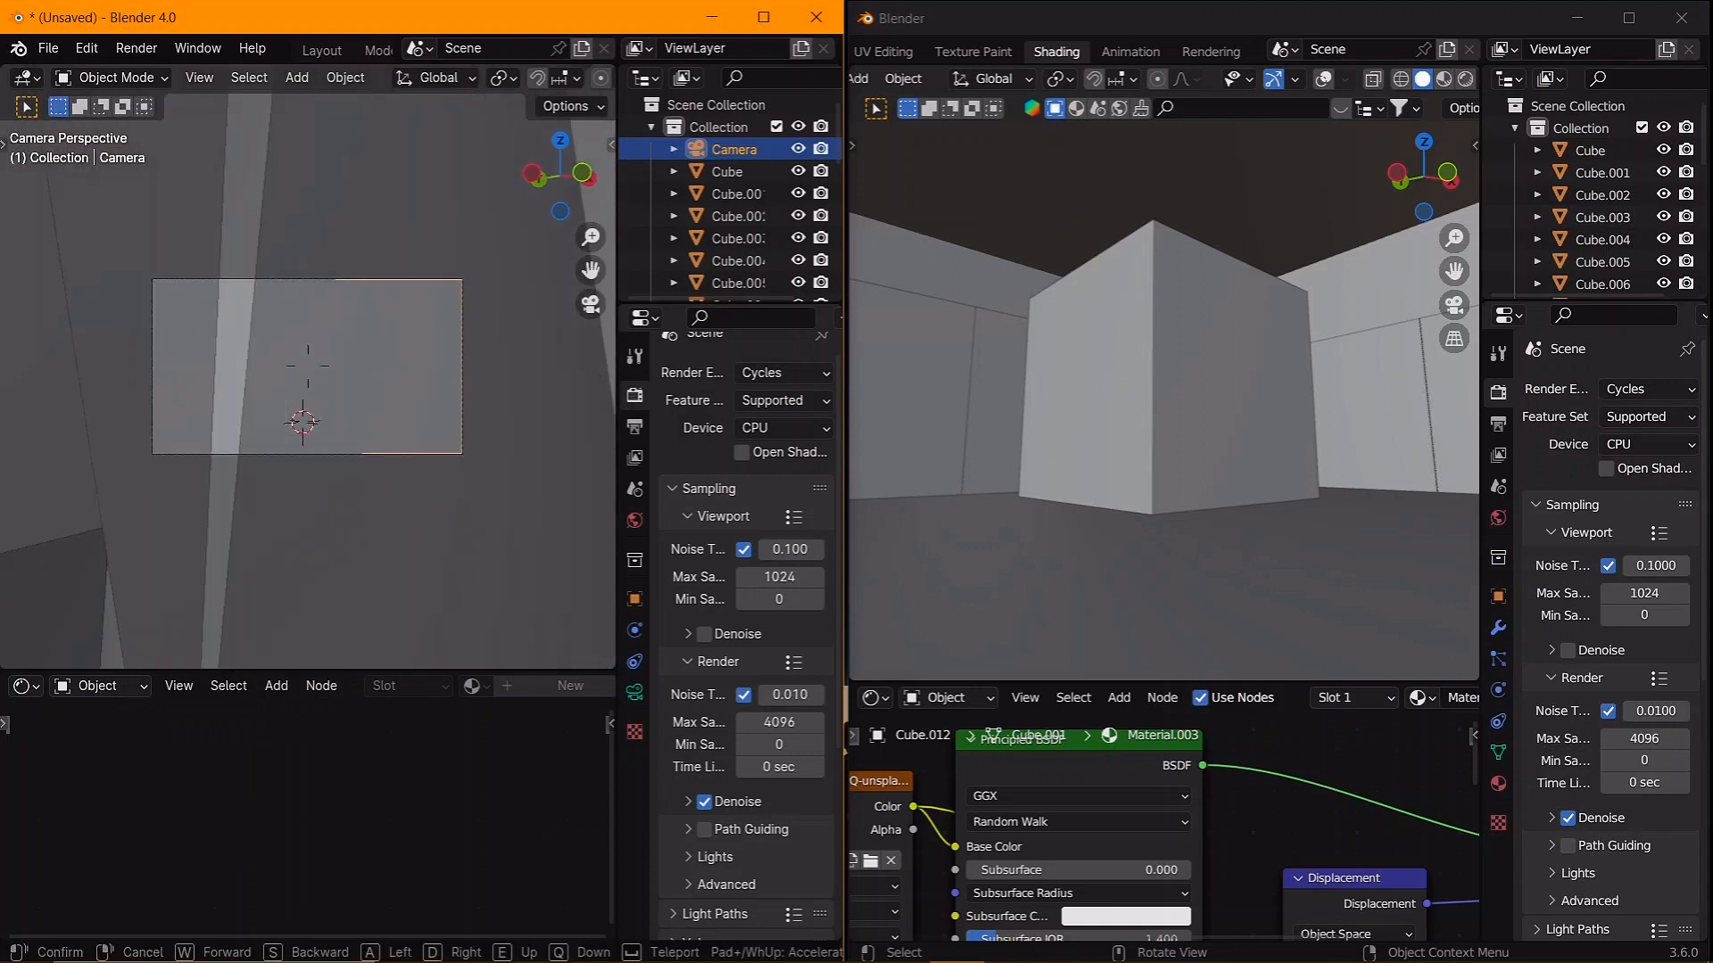
{"action": "key", "text": "s"}
{"action": "key", "text": "w"}
{"action": "key", "text": "s"}
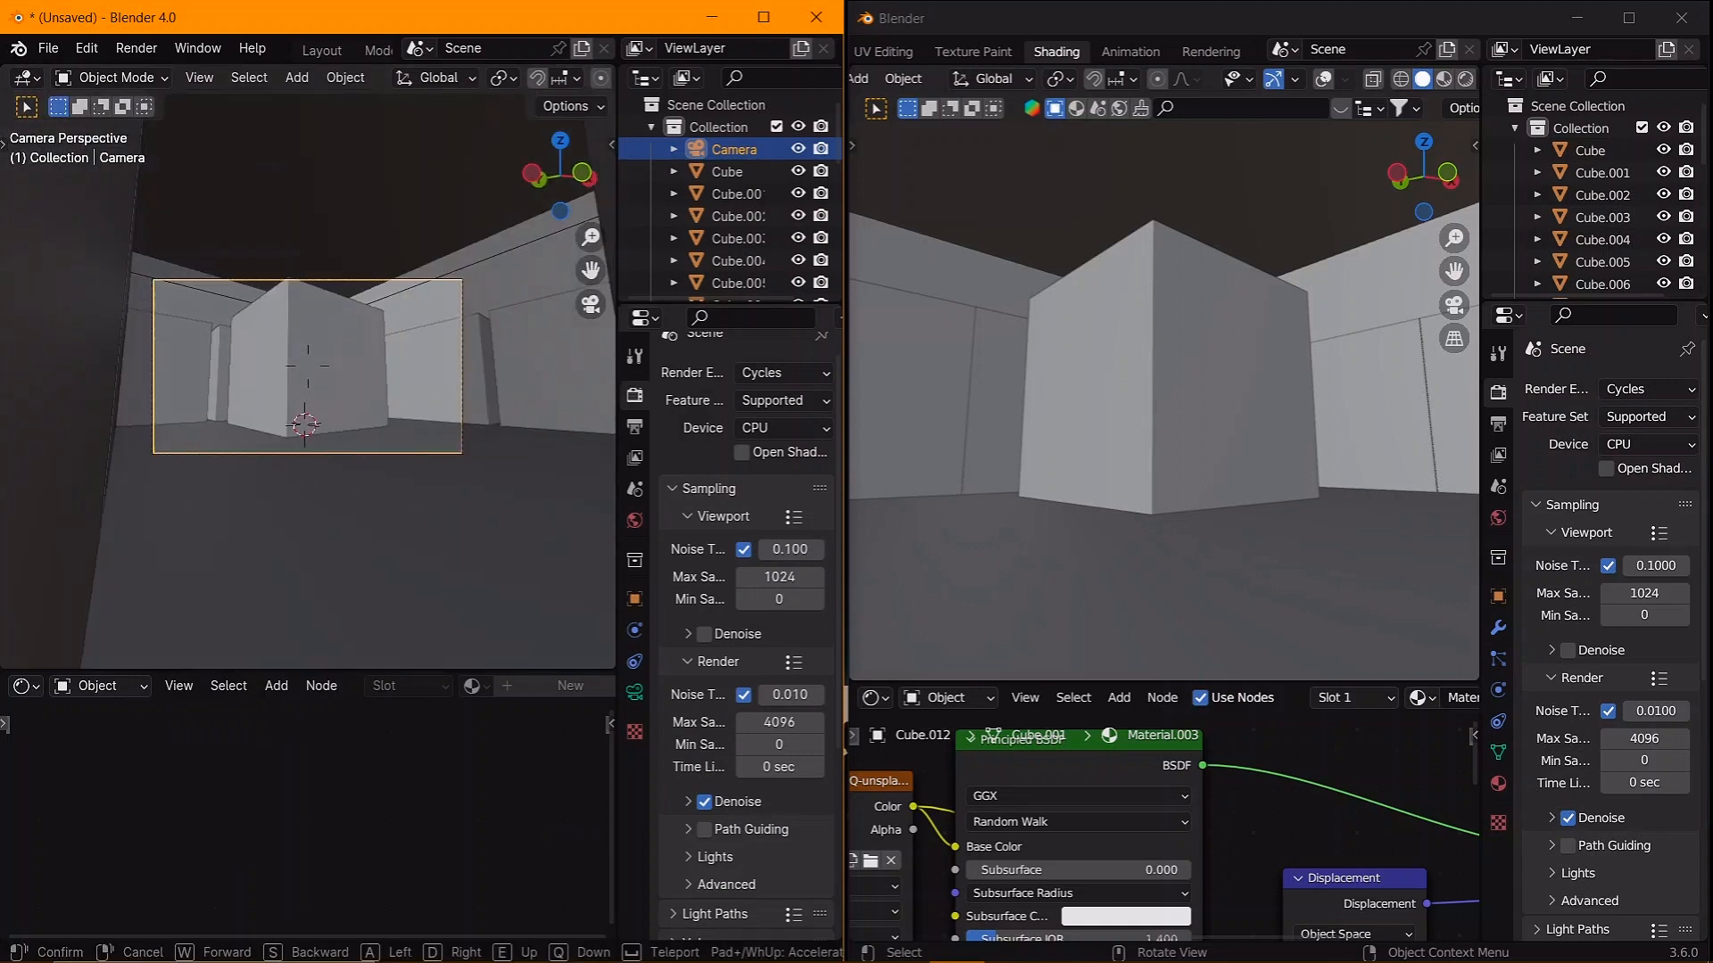
{"action": "key", "text": "s"}
{"action": "key", "text": "w"}
{"action": "key", "text": "s"}
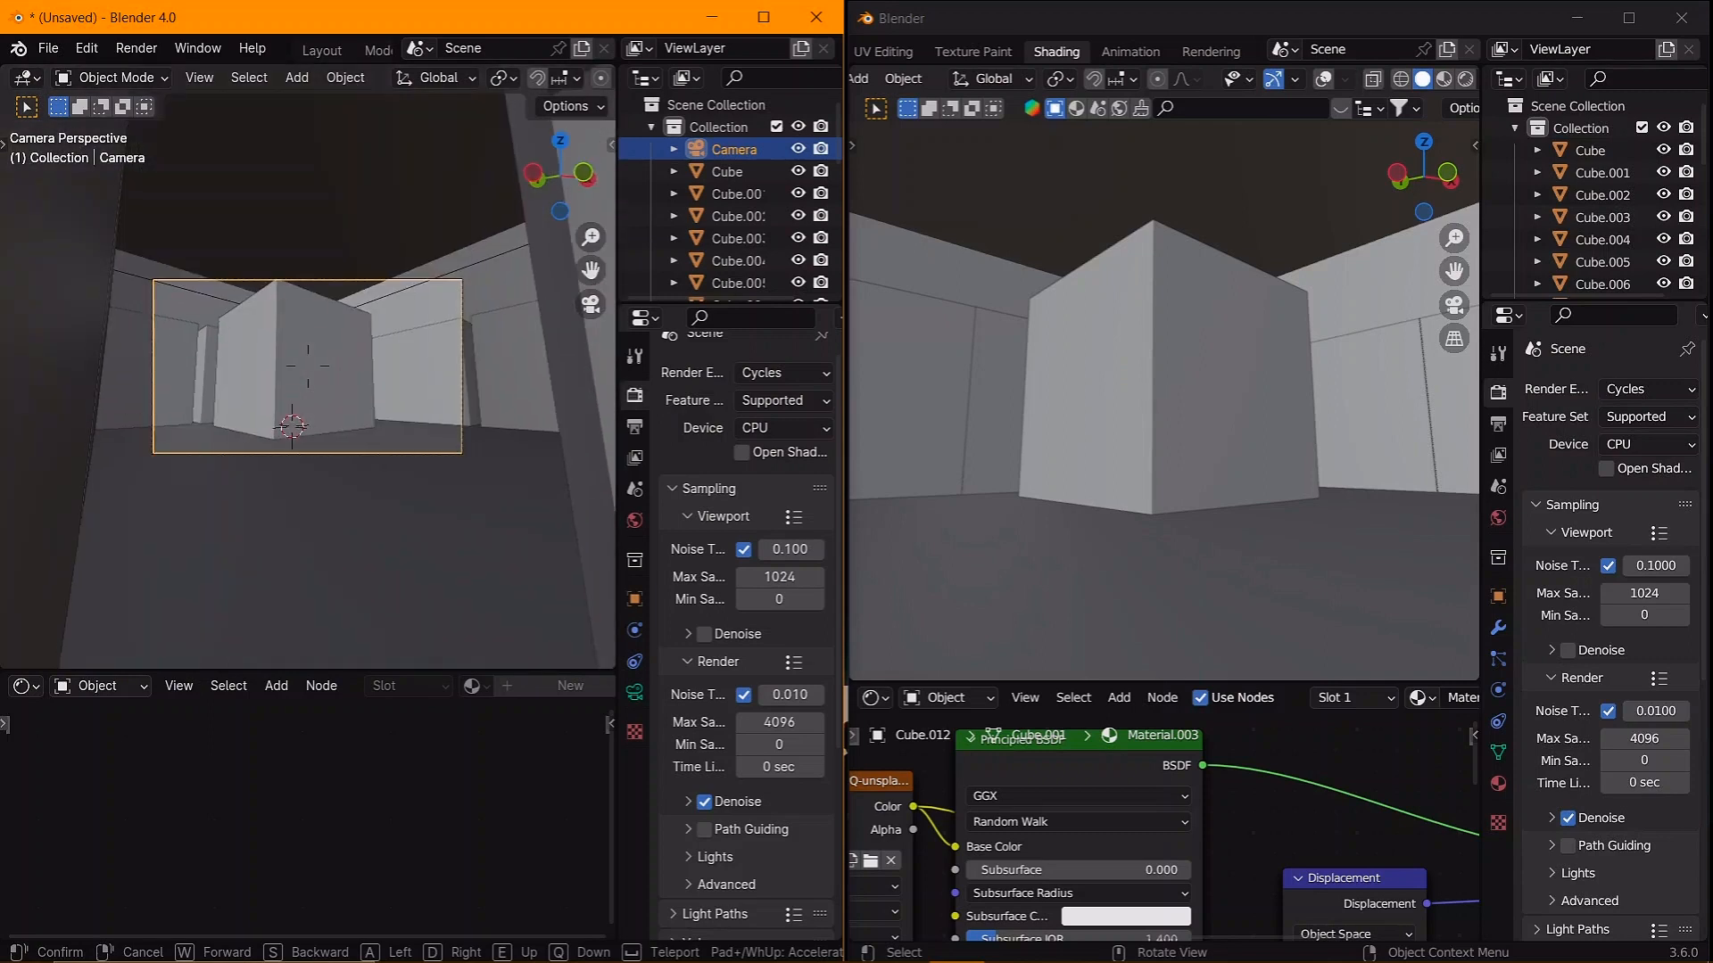
{"action": "left_click", "coordinate": [351, 366]}
- Set the camera's focal length to 23 mm in Blender 4.0
{"action": "scroll", "coordinate": [353, 366], "scroll_direction": "up", "scroll_amount": 4}
{"action": "middle_click_drag", "start_coordinate": [355, 369], "coordinate": [366, 396], "text": "shift"}
{"action": "scroll", "coordinate": [365, 398], "scroll_direction": "down", "scroll_amount": 1}
{"action": "left_click", "coordinate": [635, 692]}
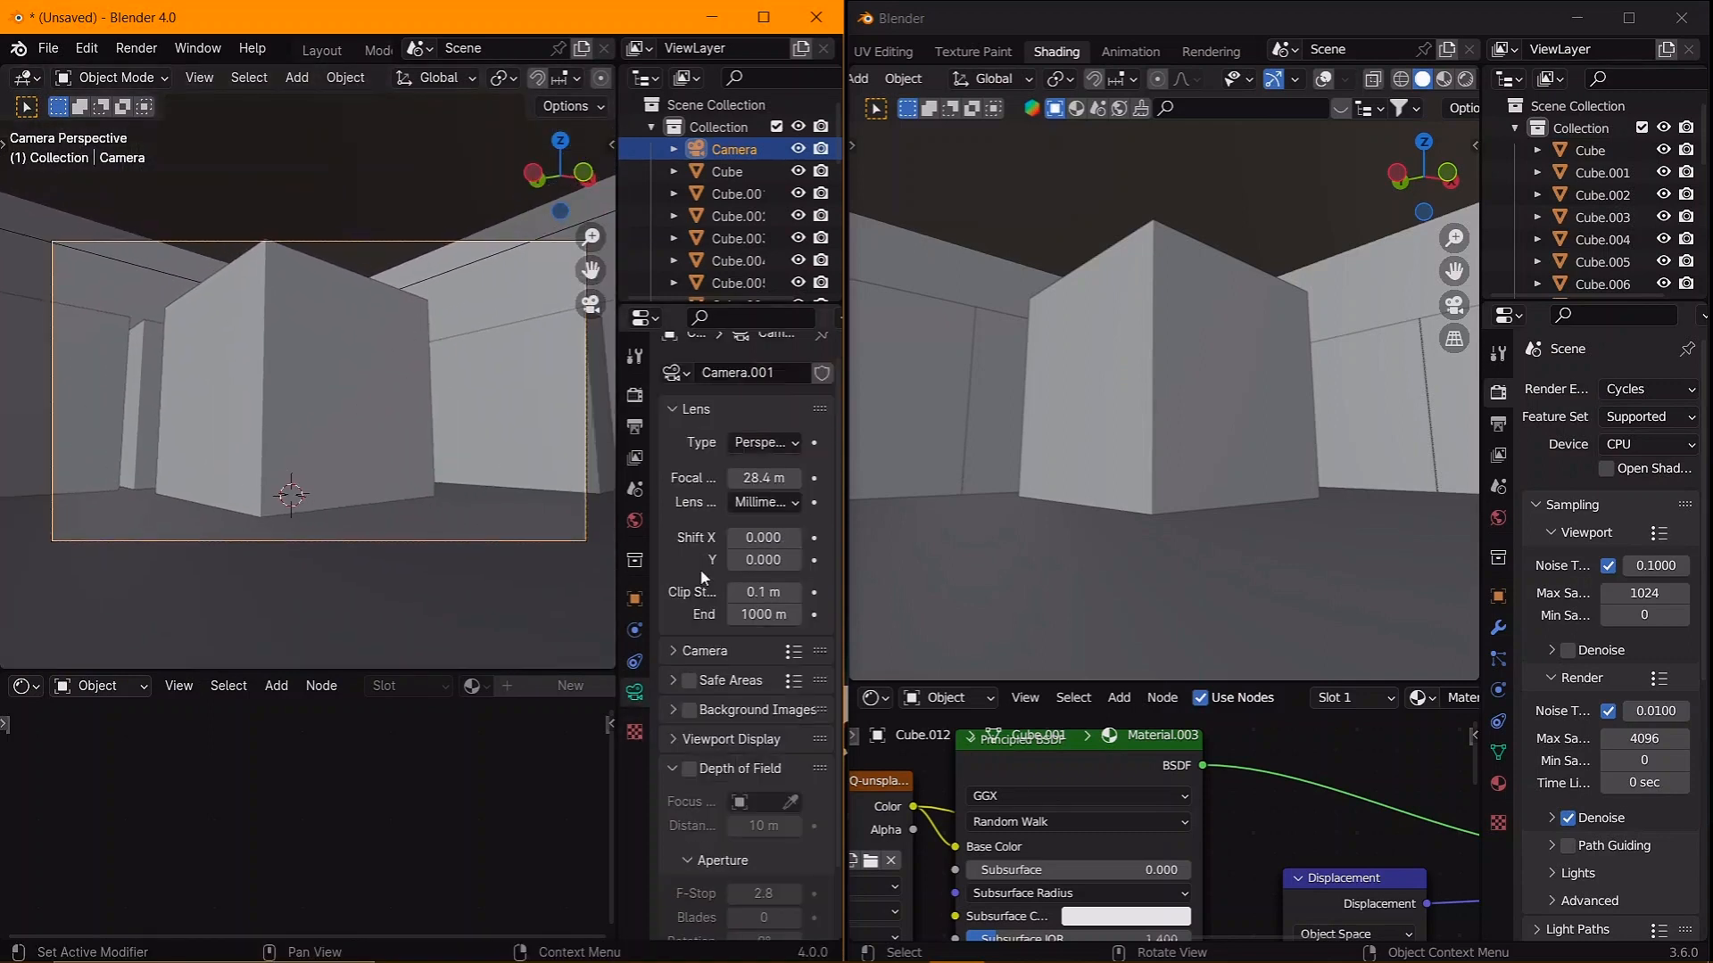
{"action": "left_click_drag", "start_coordinate": [763, 478], "coordinate": [731, 478]}
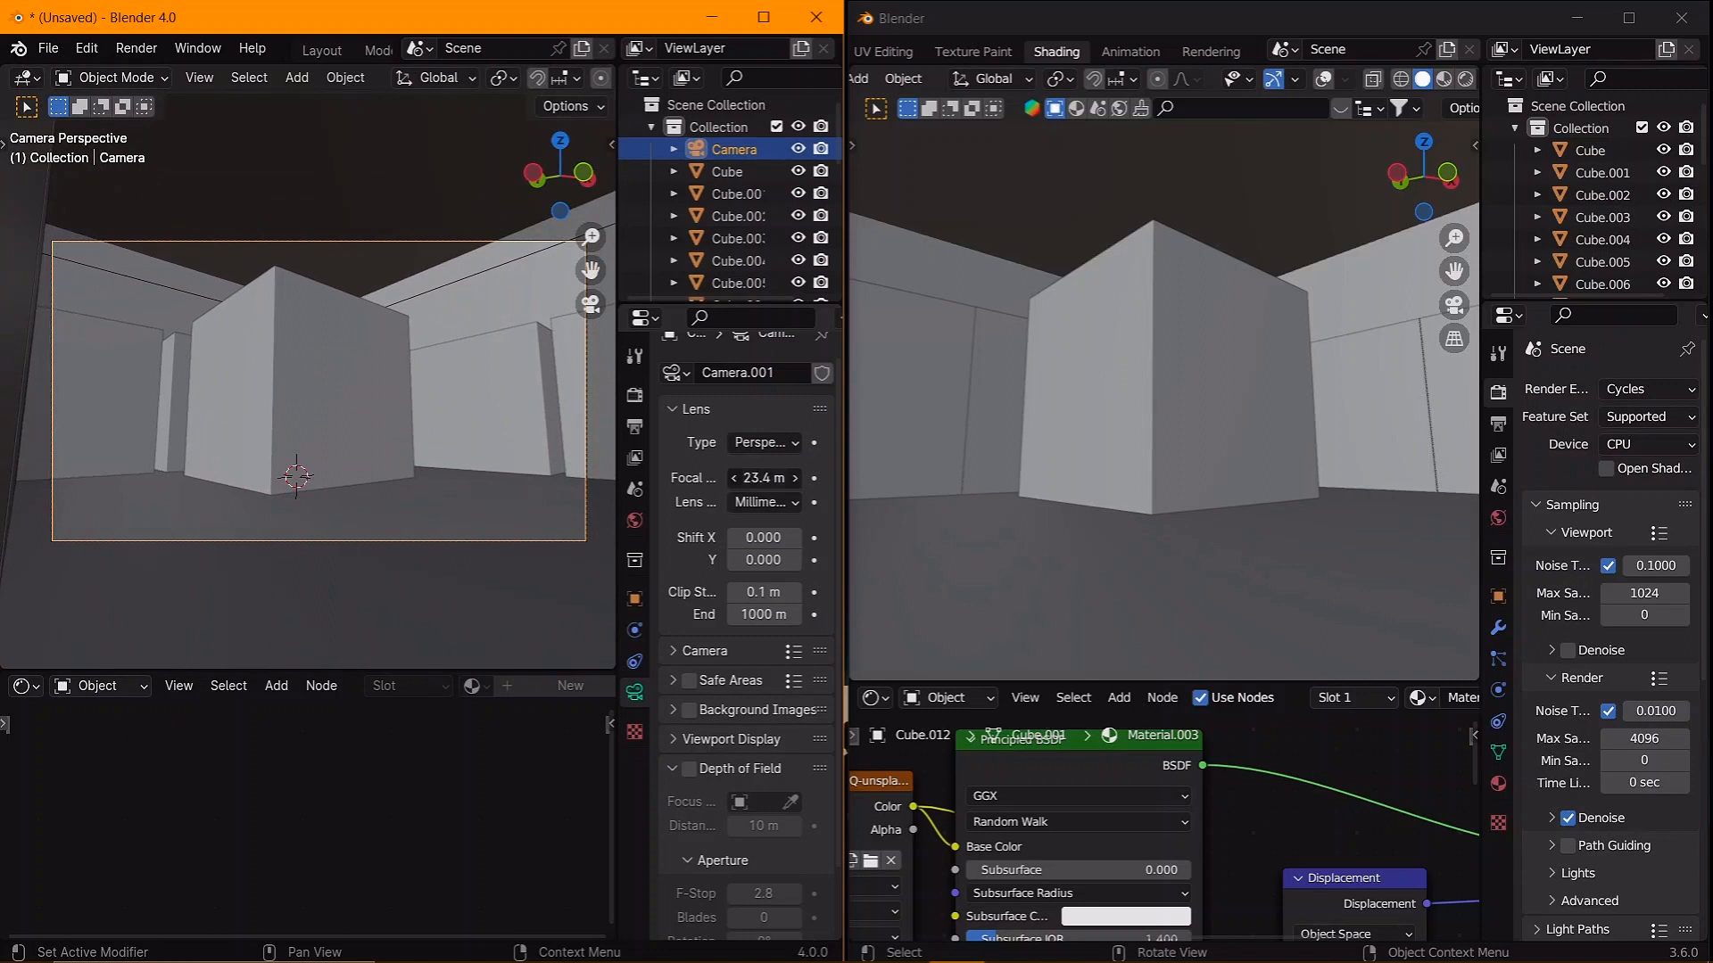
{"action": "double_click", "coordinate": [764, 480]}
{"action": "type", "text": "23"}
{"action": "key", "text": "Return"}
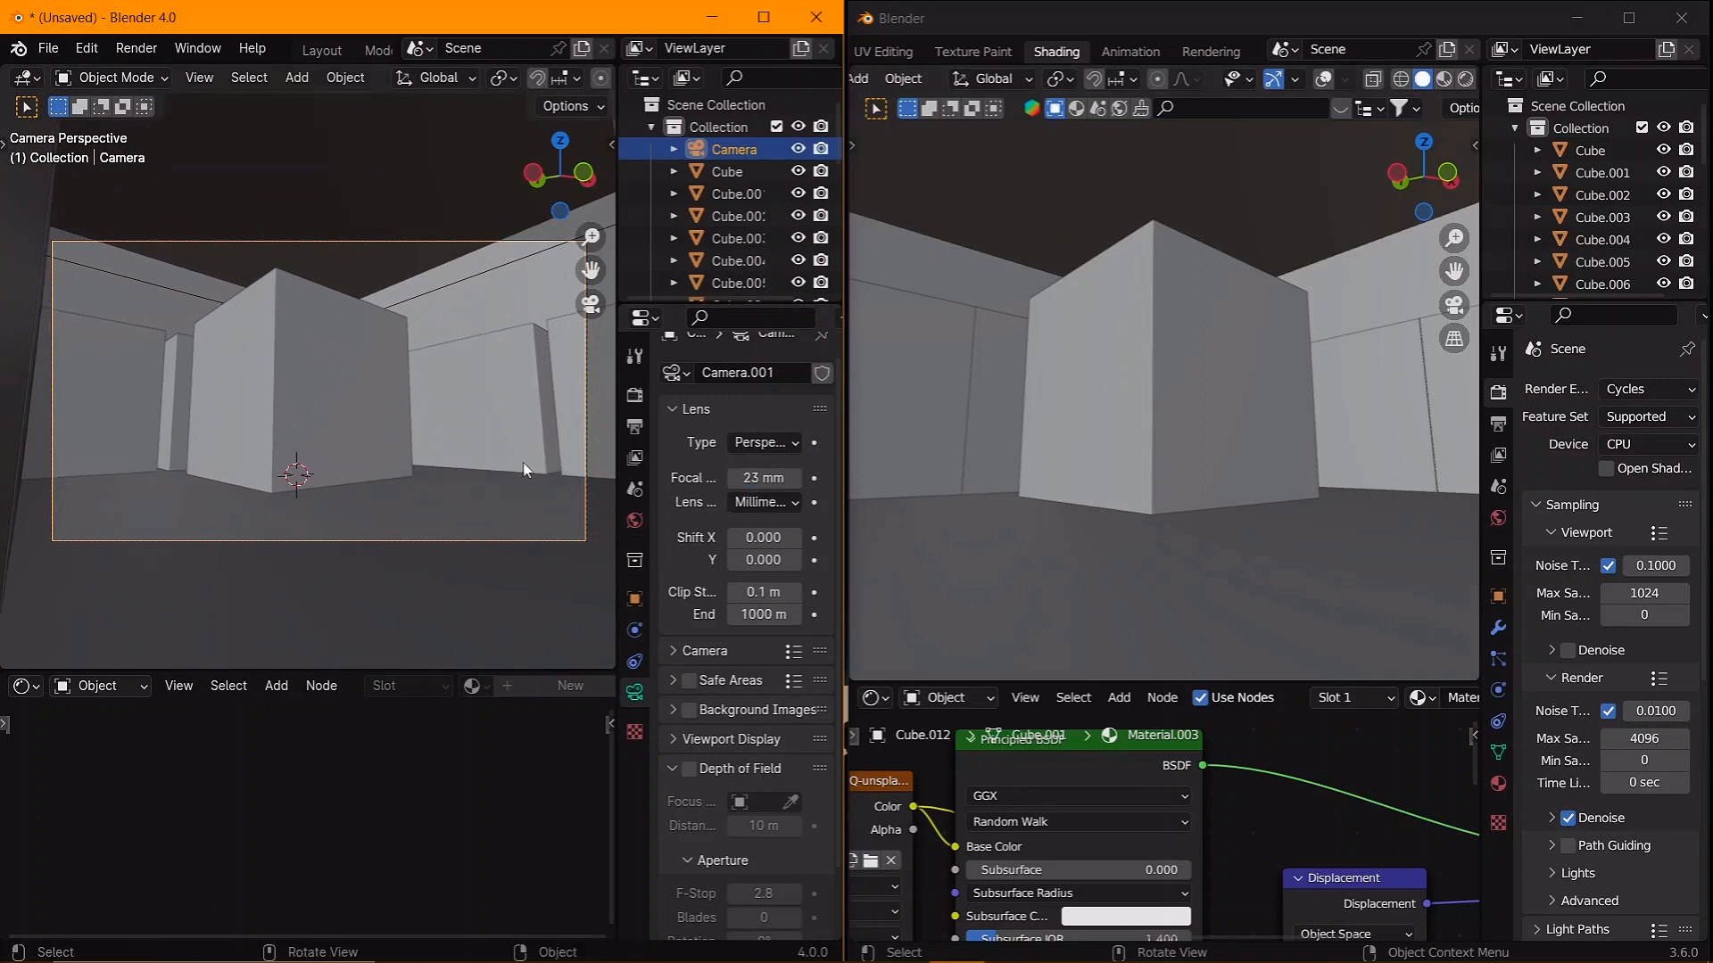
{"action": "middle_click_drag", "start_coordinate": [525, 368], "coordinate": [252, 509], "text": "shift"}
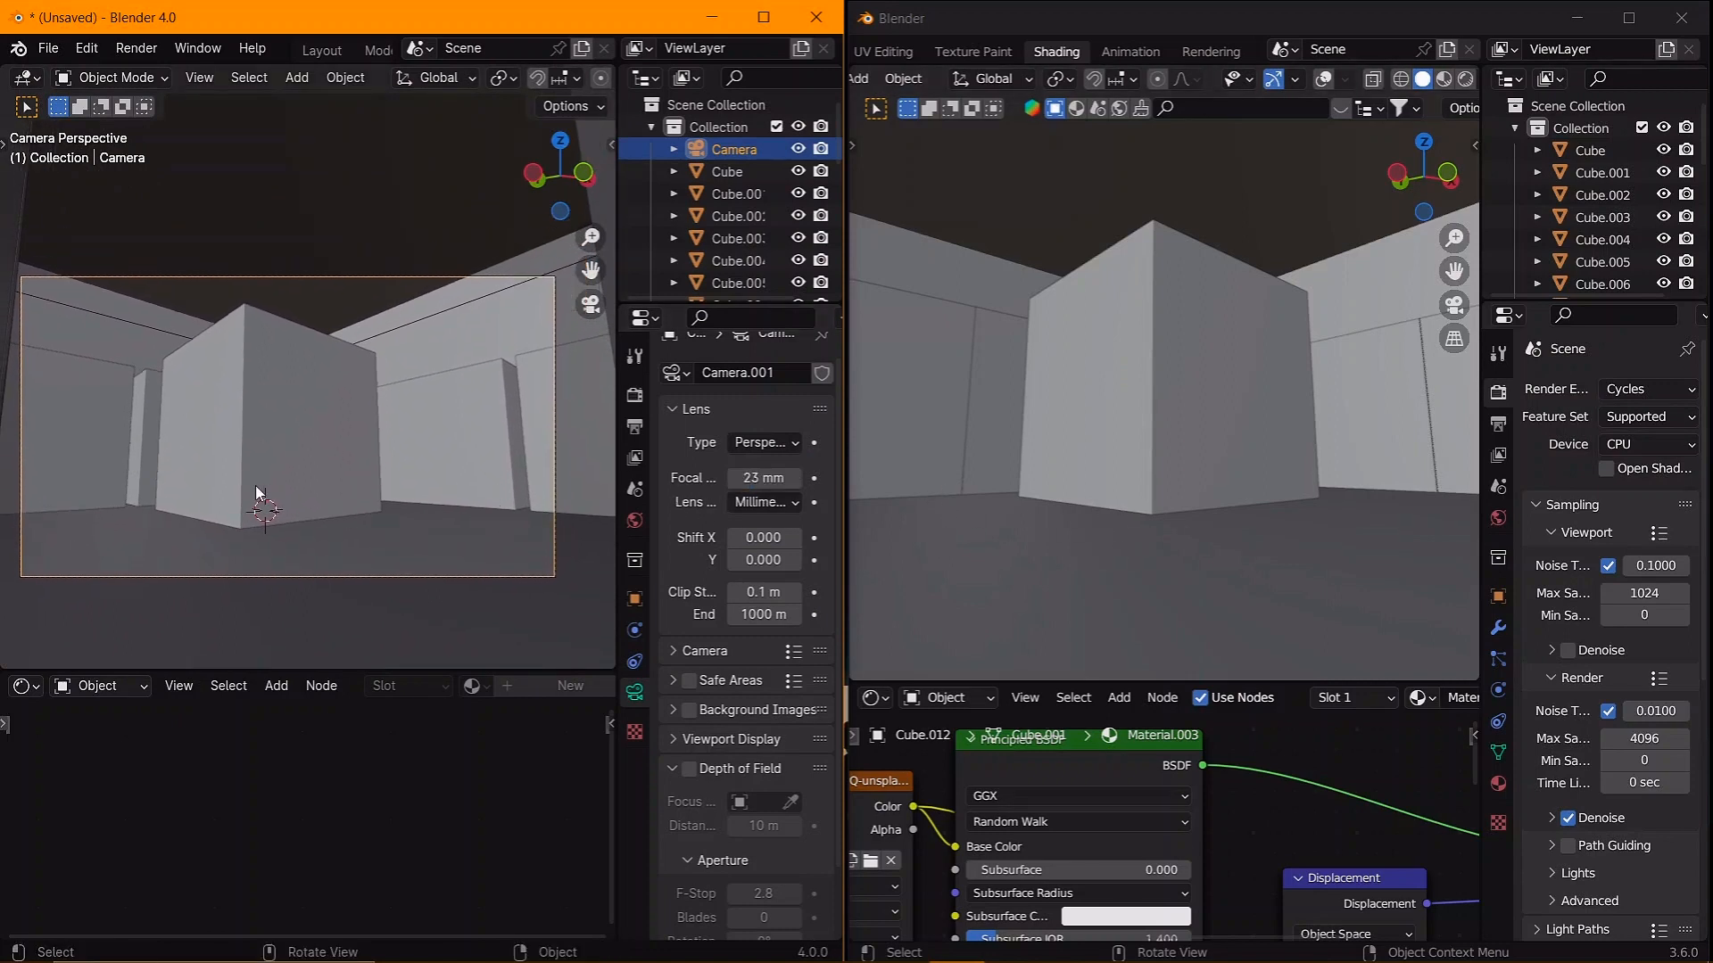
{"action": "key", "text": "shift+grave"}
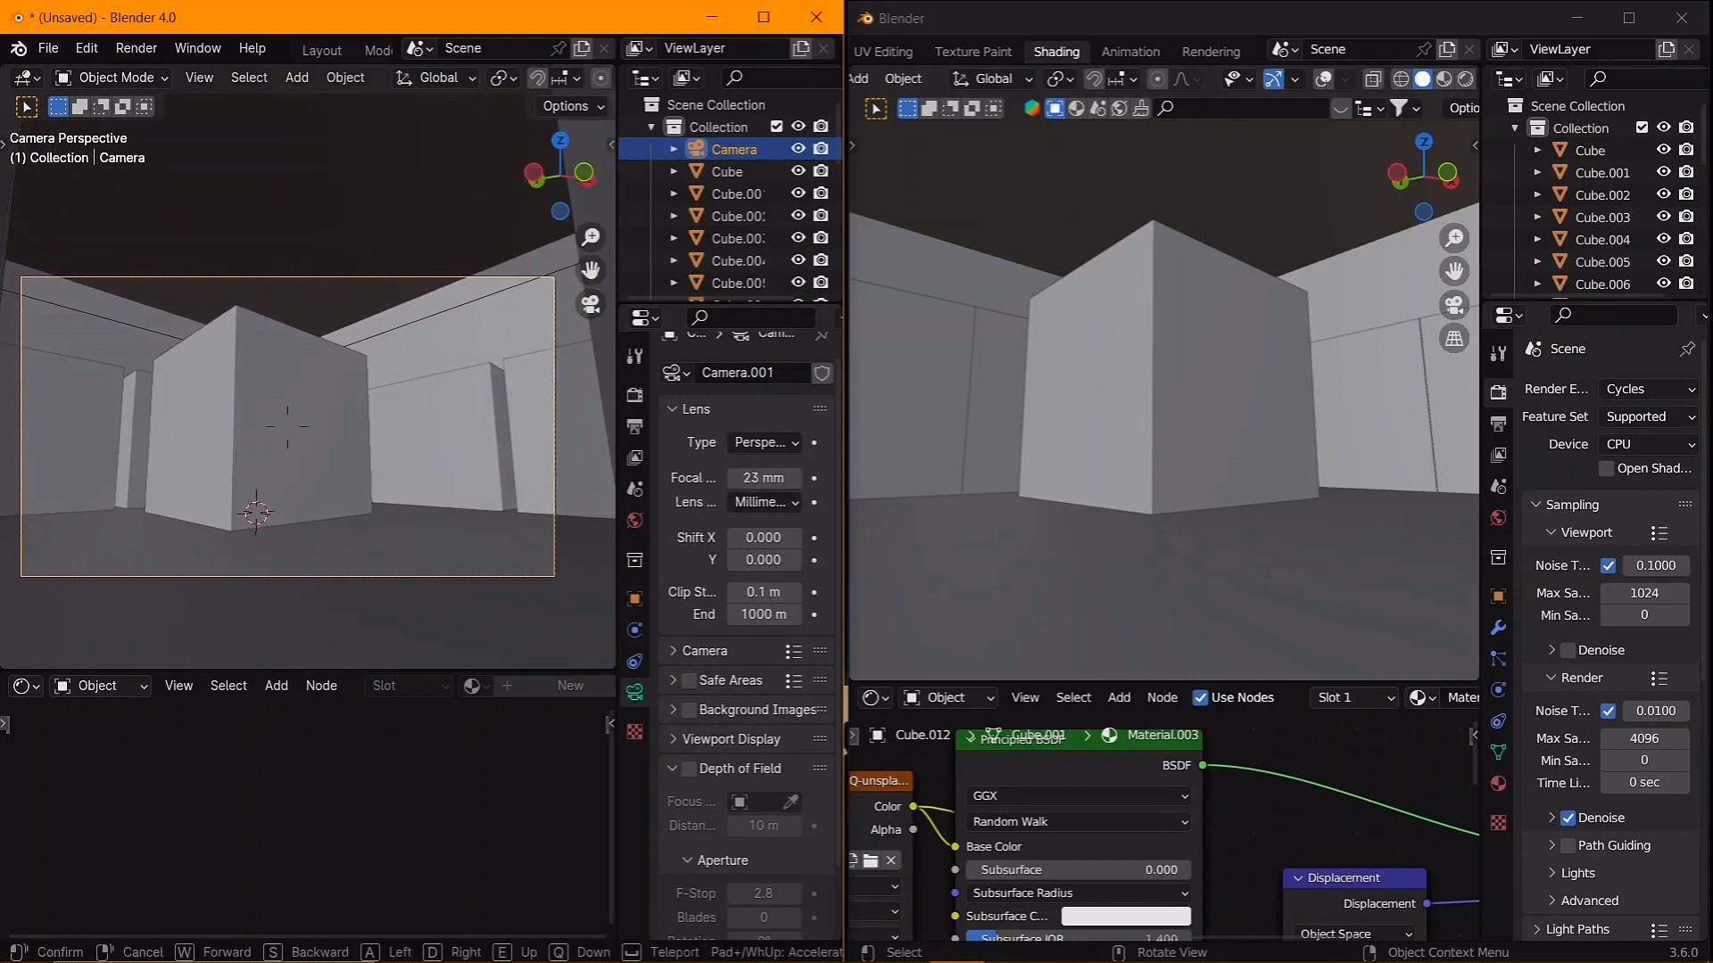
{"action": "left_click", "coordinate": [275, 483]}
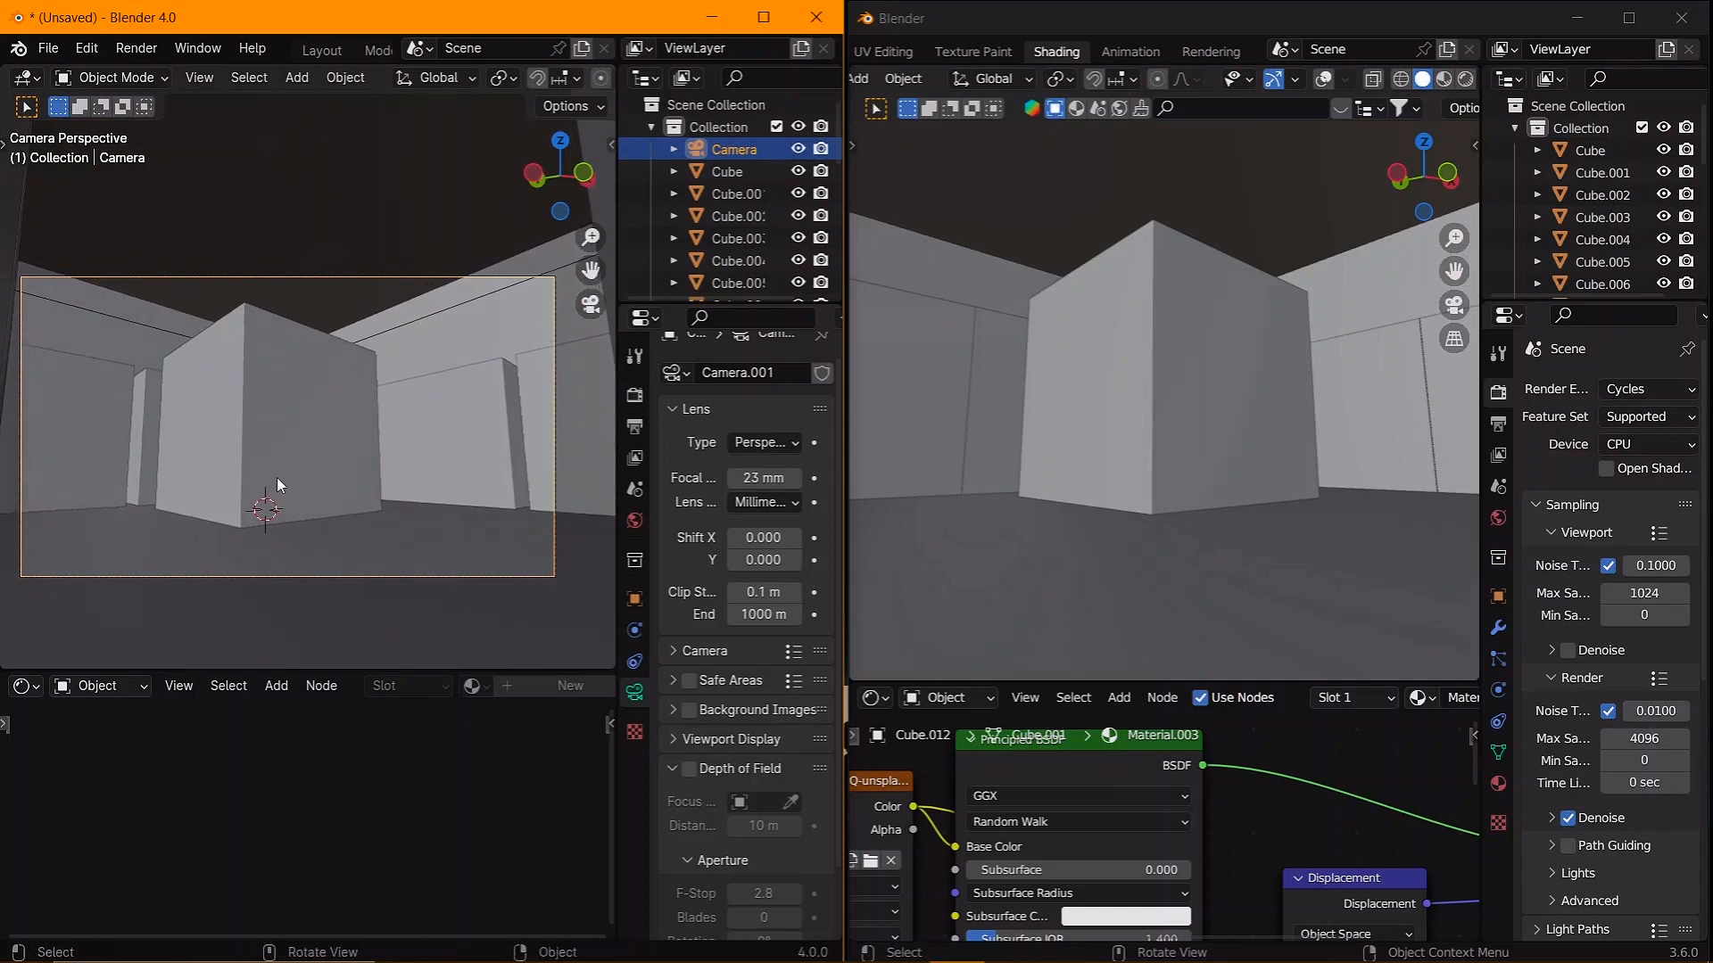
{"action": "scroll", "coordinate": [1193, 519], "scroll_direction": "down", "scroll_amount": 1}
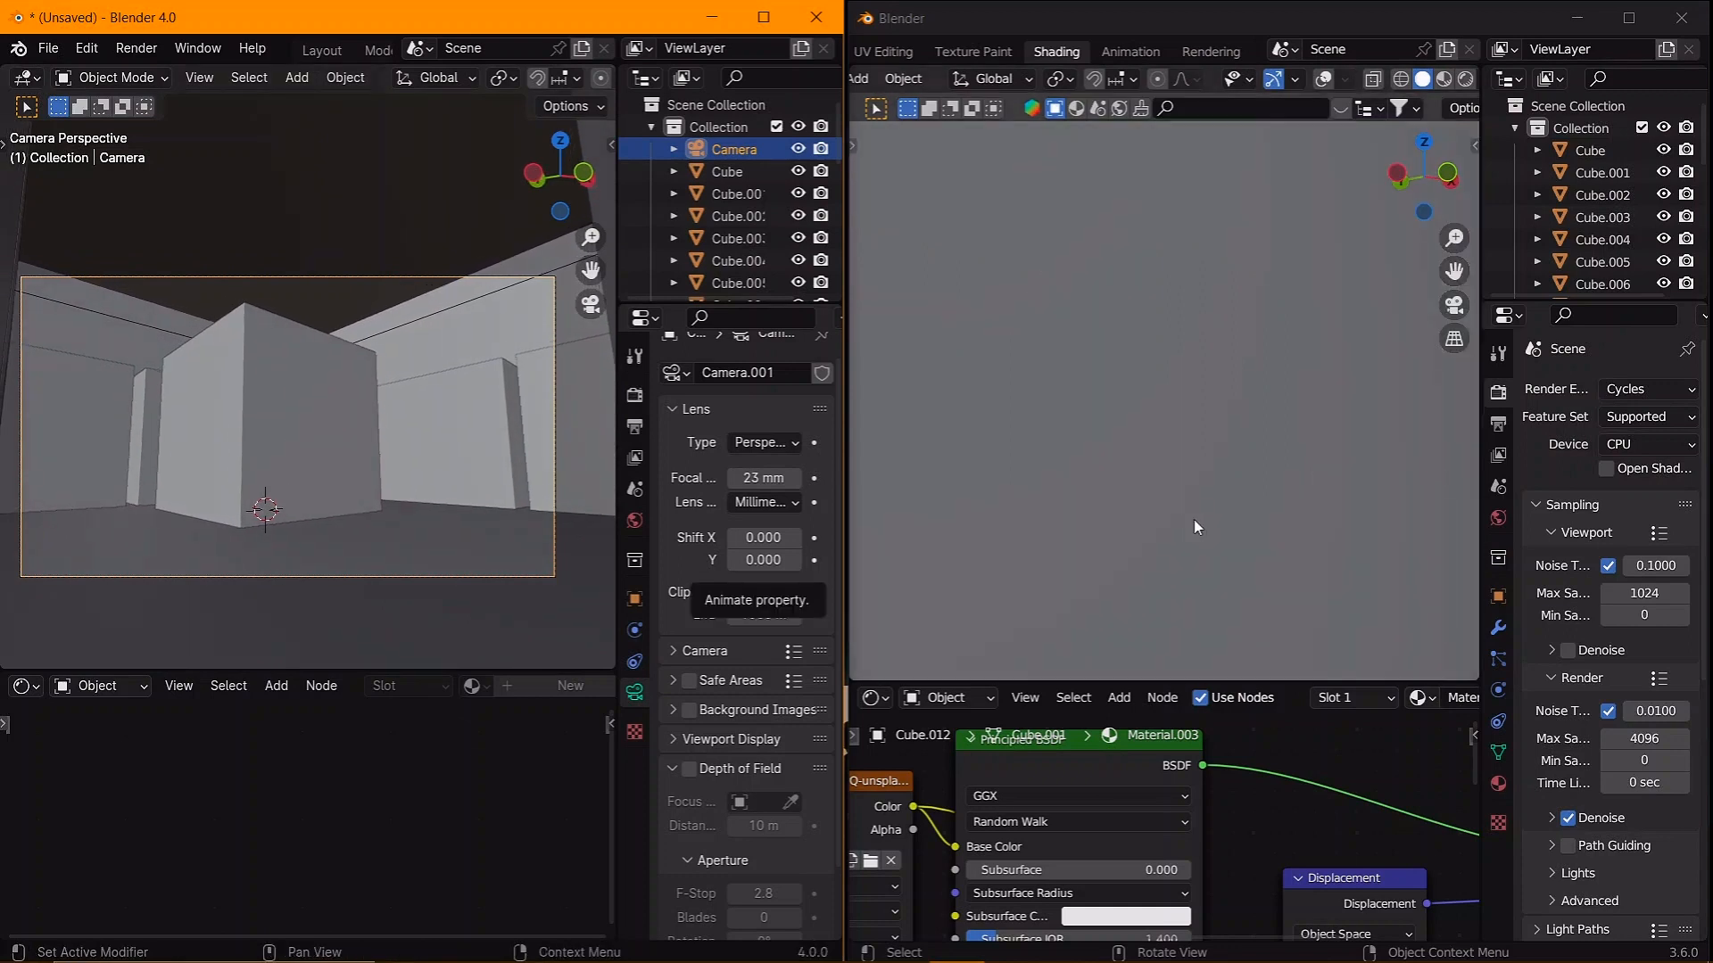
- Add a camera to the Blender 3.6 scene and make it the active camera view
{"action": "left_click", "coordinate": [1128, 539]}
{"action": "key", "text": "shift+a"}
{"action": "left_click", "coordinate": [1115, 839]}
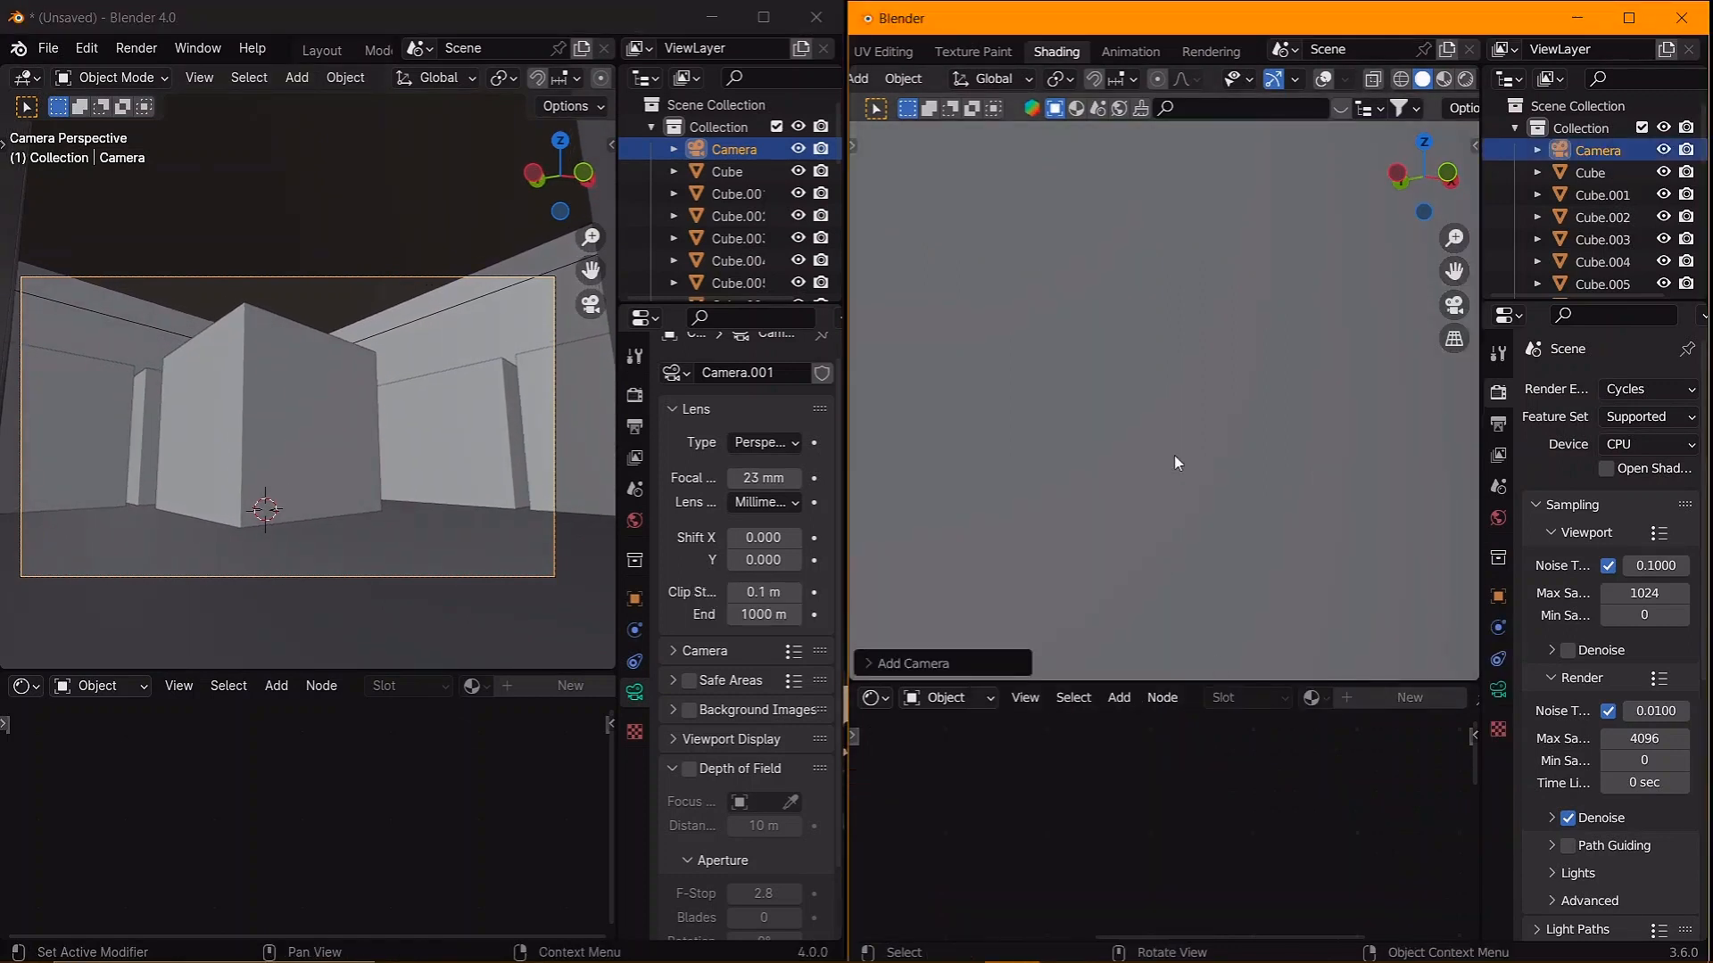
{"action": "key", "text": "ctrl+KP_0"}
- Move the Blender 3.6 camera with Walk Navigation until it faces the vertical corner of the central cube
{"action": "key", "text": "shift+grave"}
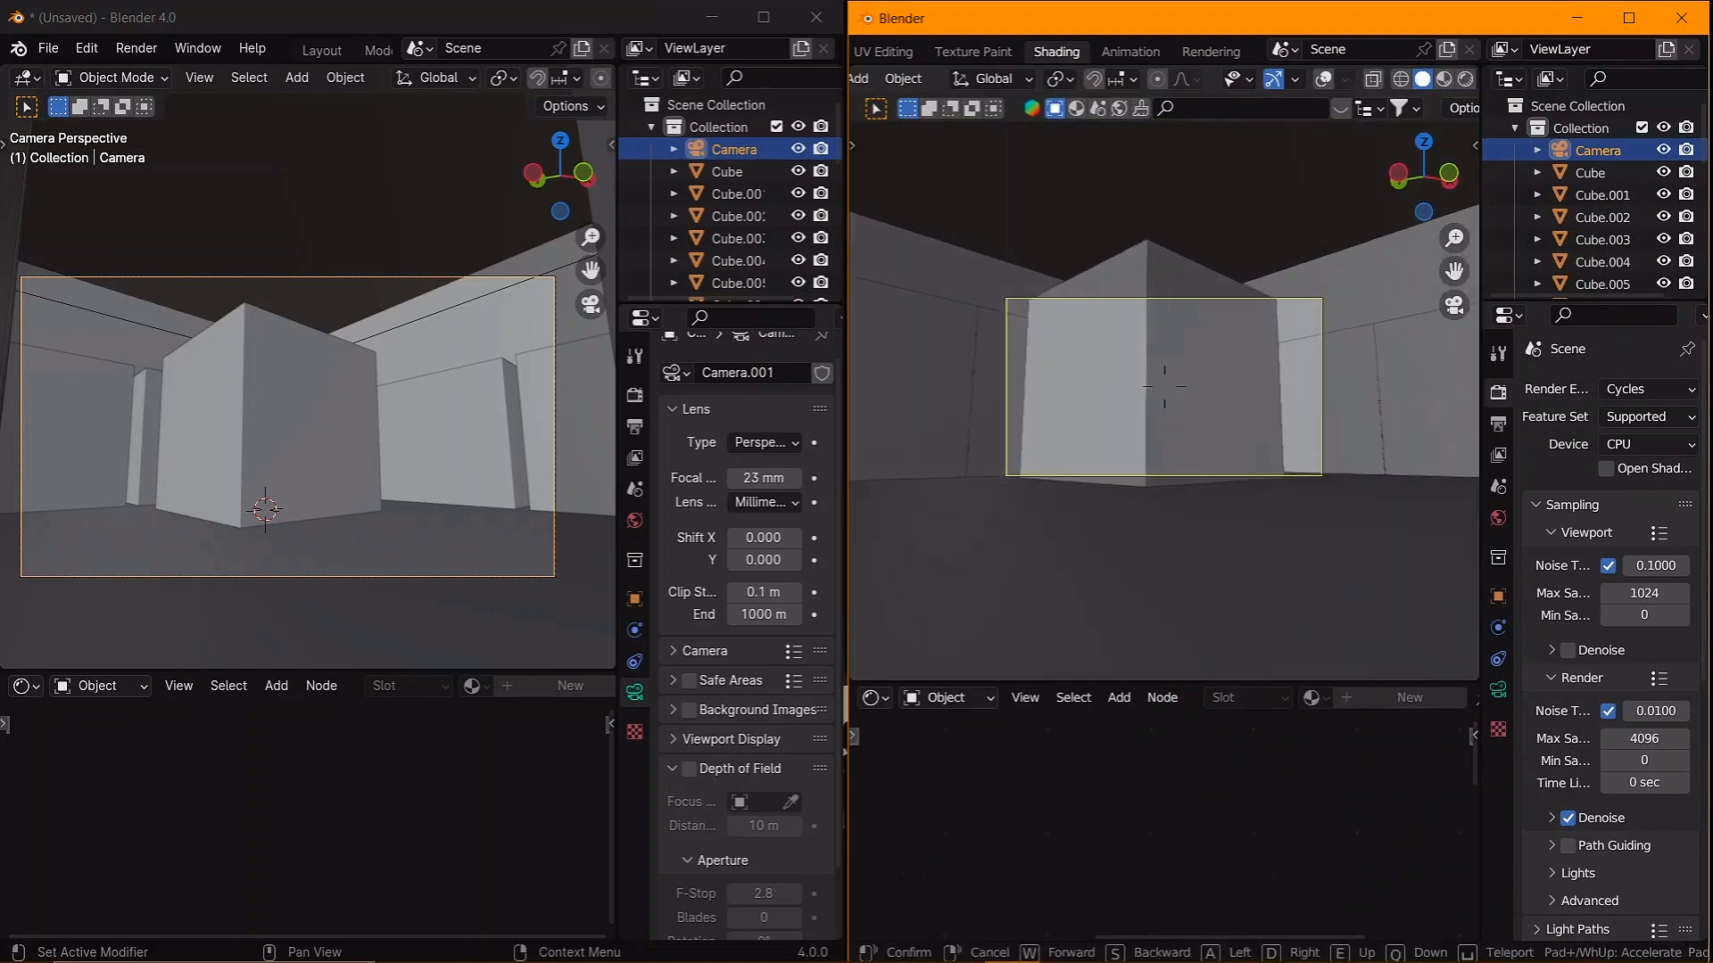
{"action": "key", "text": "s"}
{"action": "key", "text": "w"}
{"action": "key", "text": "s"}
{"action": "key", "text": "w"}
{"action": "key", "text": "s"}
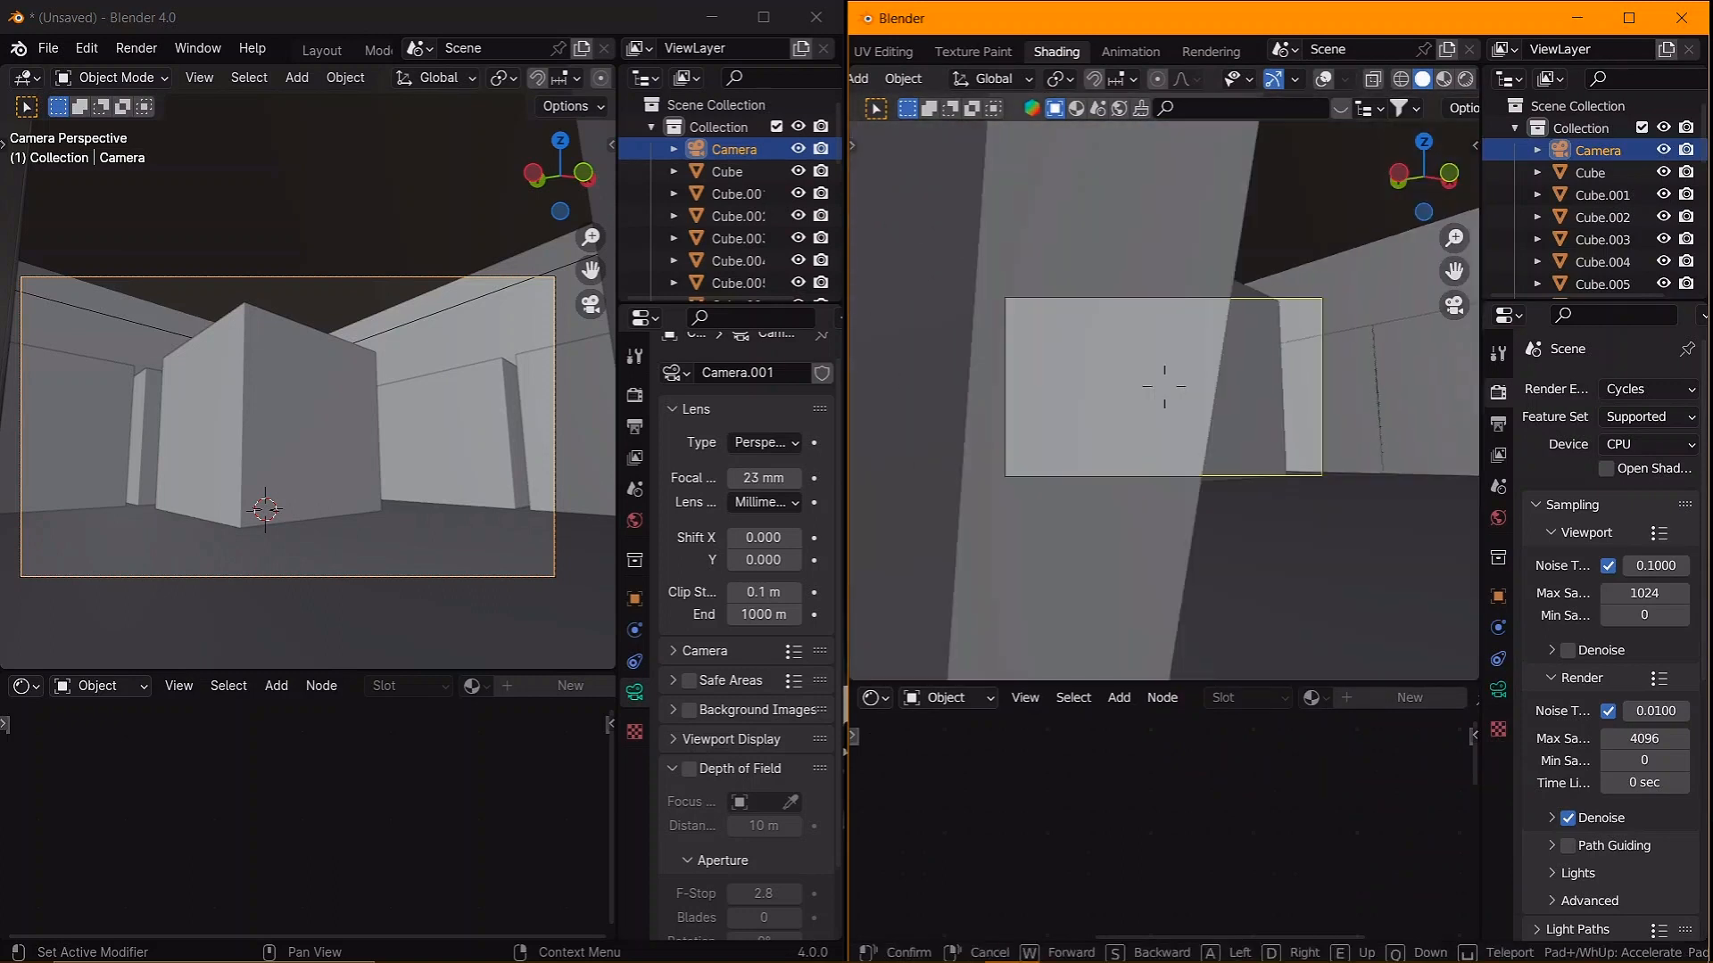
{"action": "key", "text": "a"}
{"action": "key", "text": "s"}
{"action": "key", "text": "a"}
{"action": "left_click", "coordinate": [1164, 451]}
{"action": "key", "text": "shift+grave"}
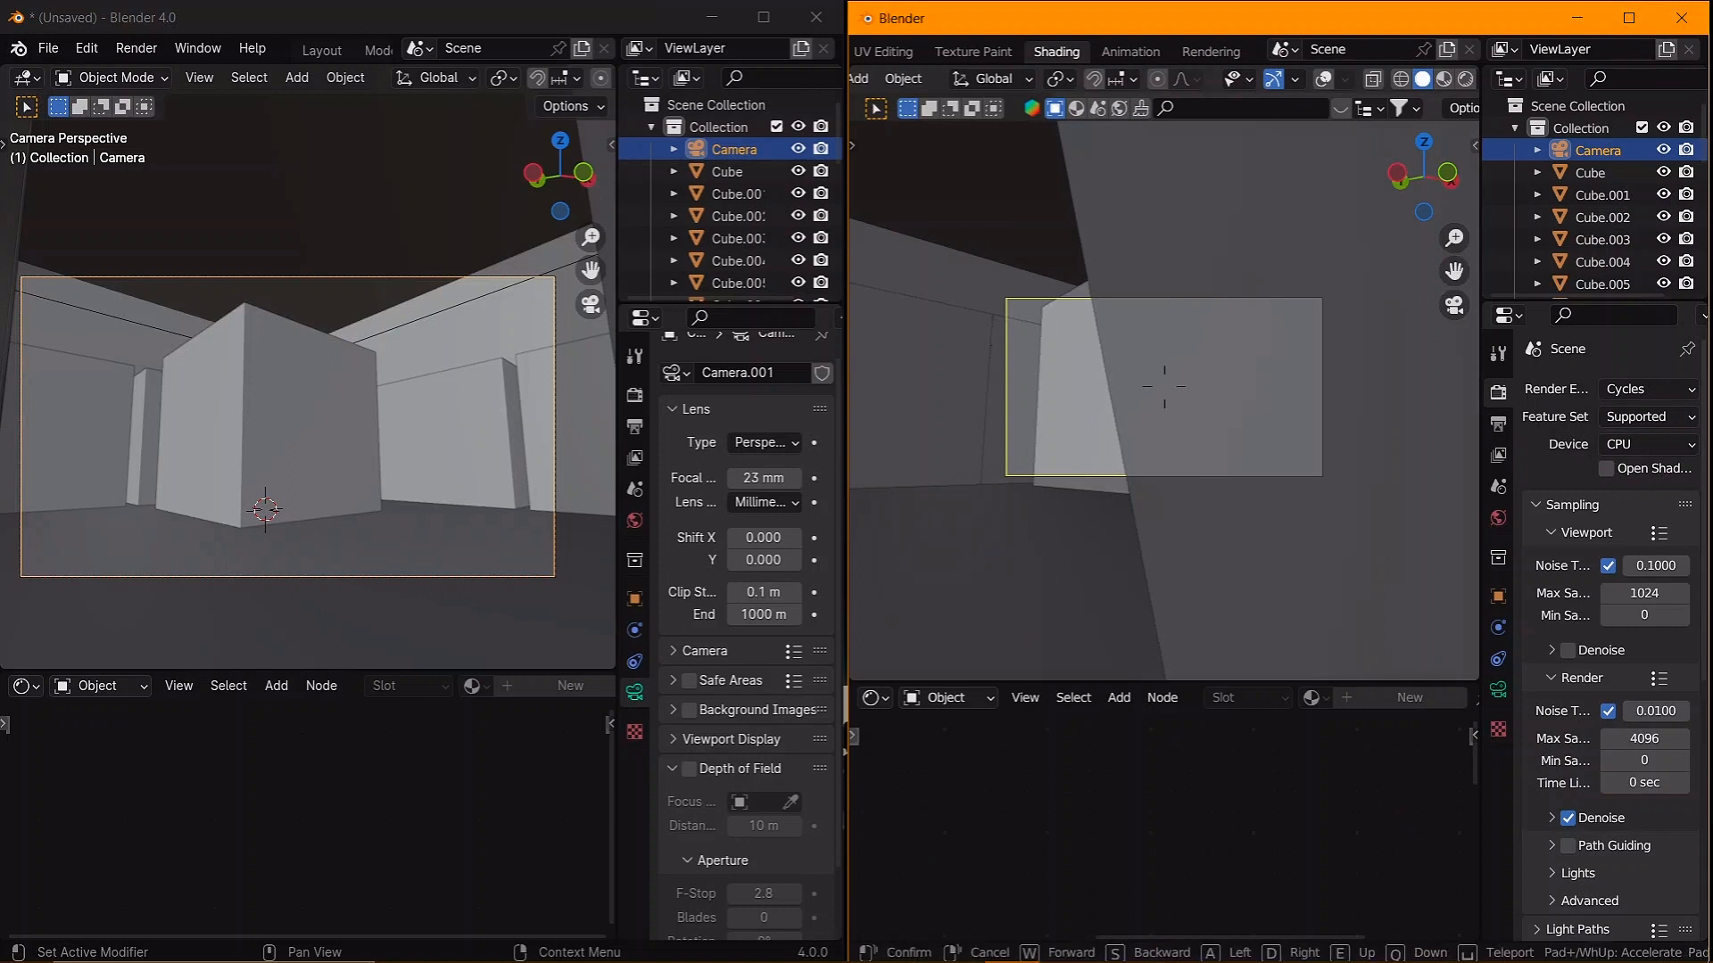
{"action": "key", "text": "a"}
{"action": "left_click", "coordinate": [1166, 406]}
{"action": "right_click", "coordinate": [1166, 407]}
- Set the Blender 3.6 camera's focal length to 23 mm
{"action": "left_click", "coordinate": [1498, 689]}
{"action": "left_click", "coordinate": [1639, 494]}
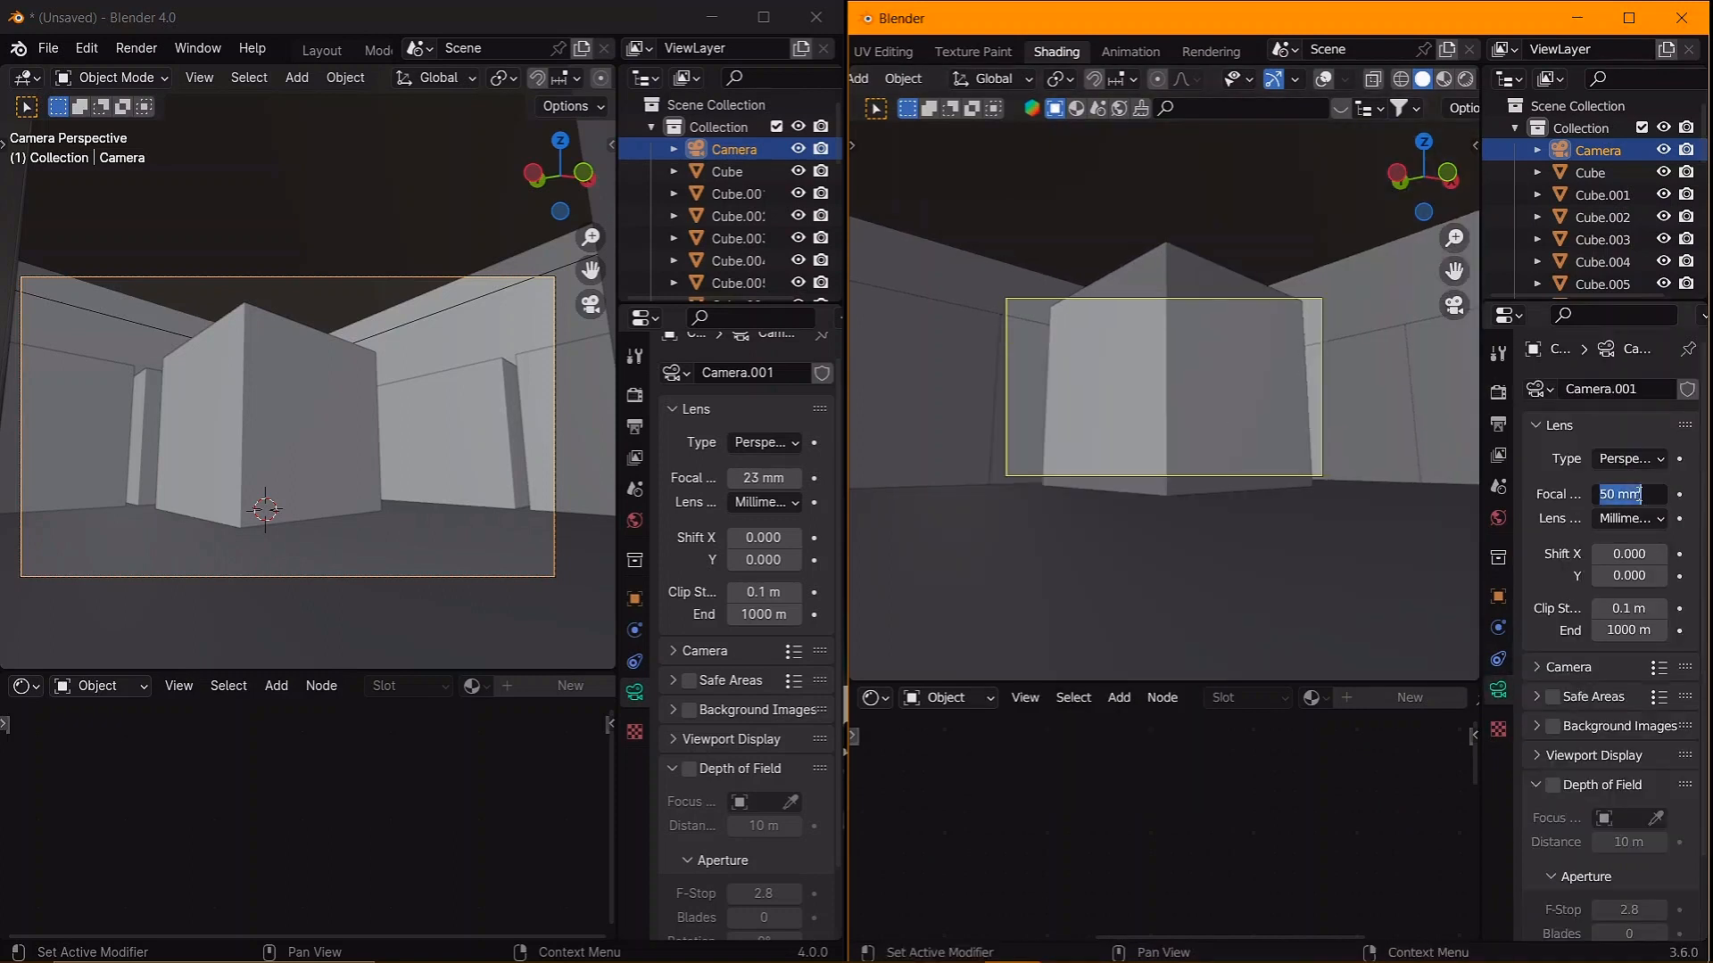
{"action": "type", "text": "23"}
{"action": "key", "text": "Return"}
- Walk the Blender 3.6 camera back and forth to frame the central cube between the surrounding walls
{"action": "key", "text": "shift+grave"}
{"action": "key", "text": "w"}
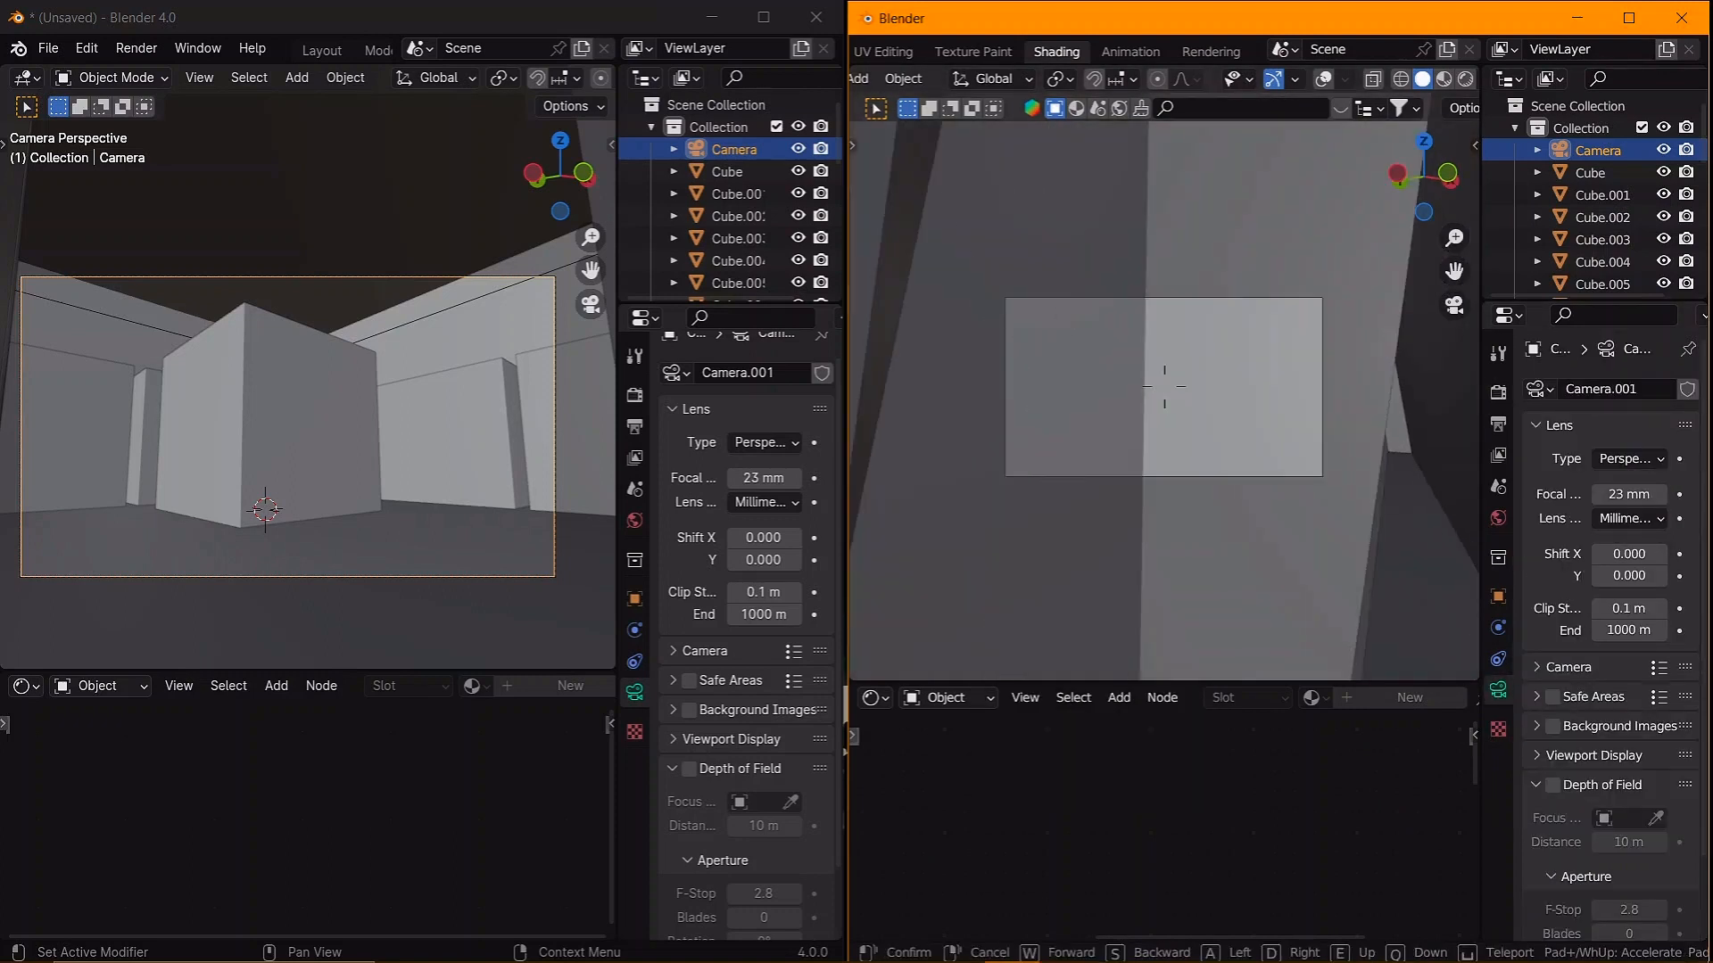
{"action": "key", "text": "s"}
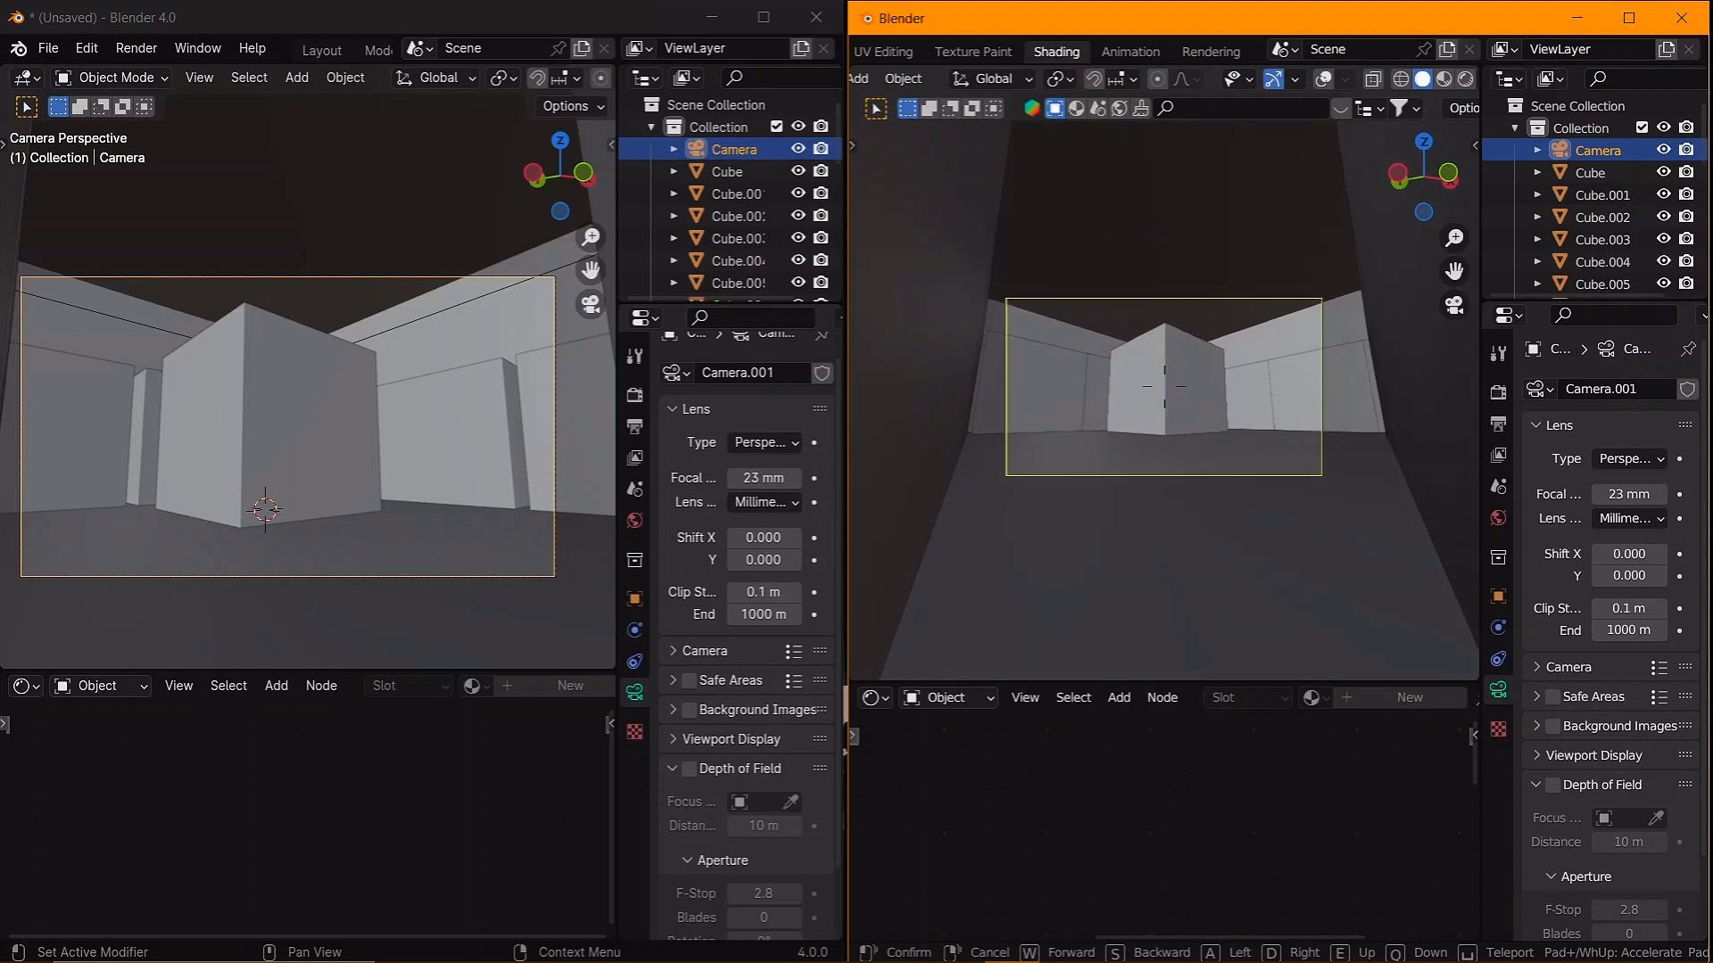
{"action": "left_click", "coordinate": [1202, 406]}
{"action": "scroll", "coordinate": [1203, 405], "scroll_direction": "up", "scroll_amount": 4}
{"action": "scroll", "coordinate": [1202, 405], "scroll_direction": "down", "scroll_amount": 1}
{"action": "middle_click_drag", "start_coordinate": [1202, 405], "coordinate": [1240, 449], "text": "shift"}
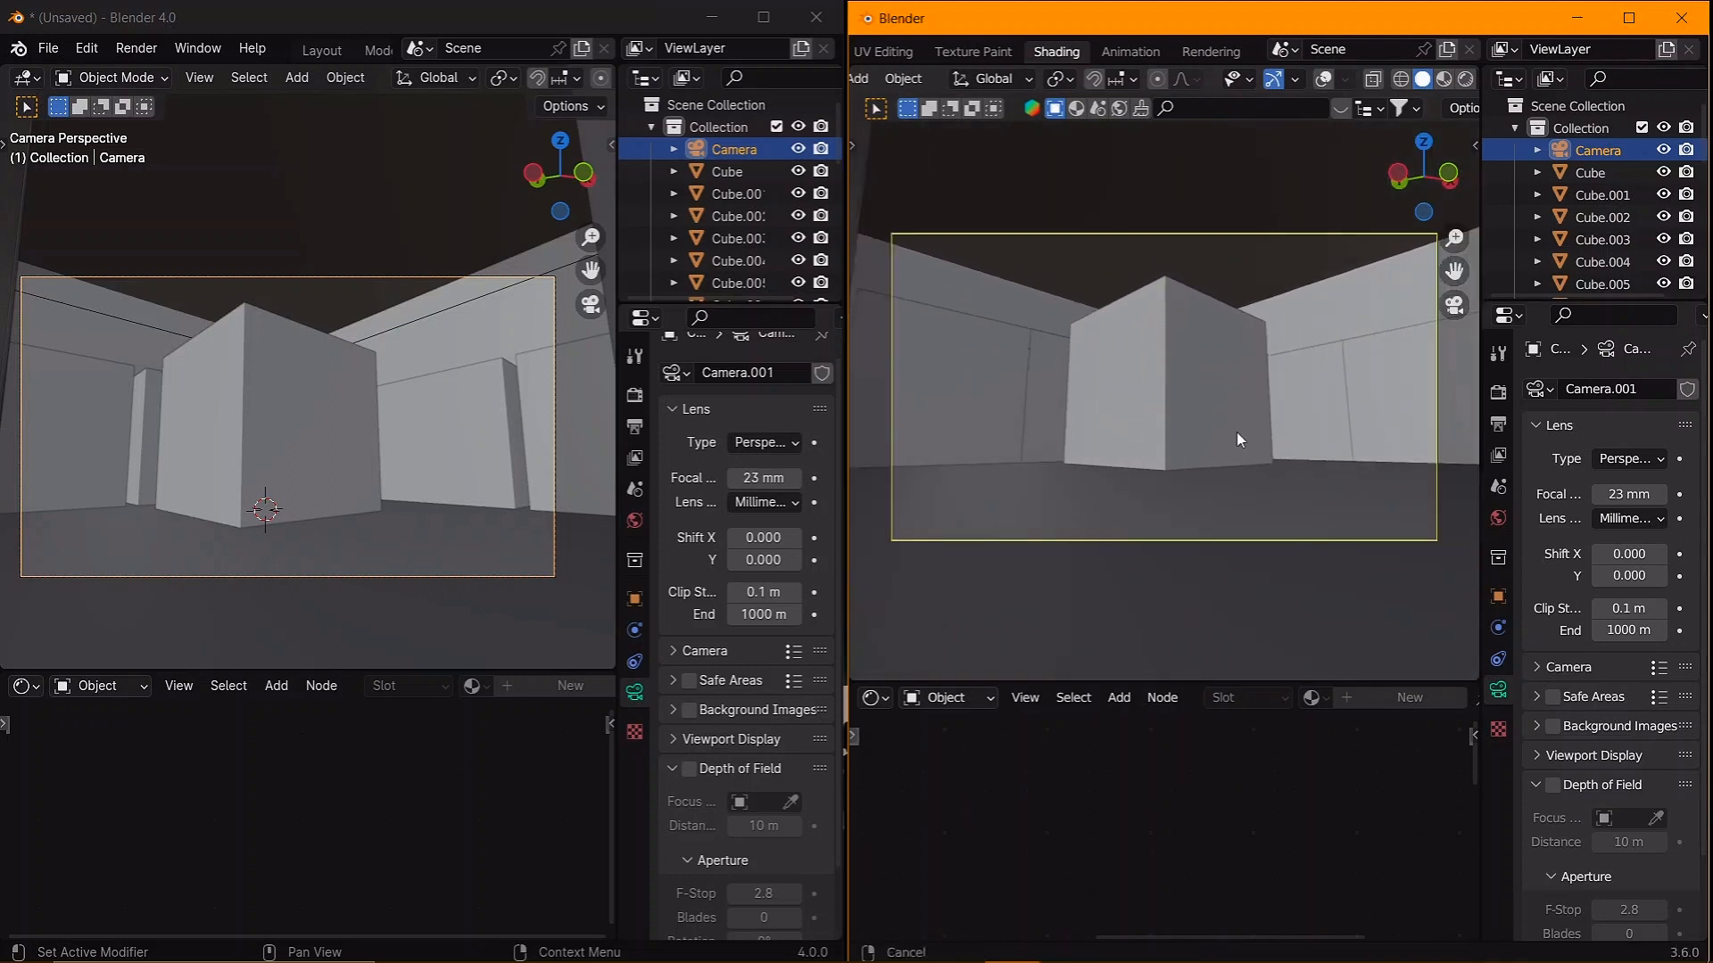
{"action": "scroll", "coordinate": [952, 51], "scroll_direction": "up", "scroll_amount": 3}
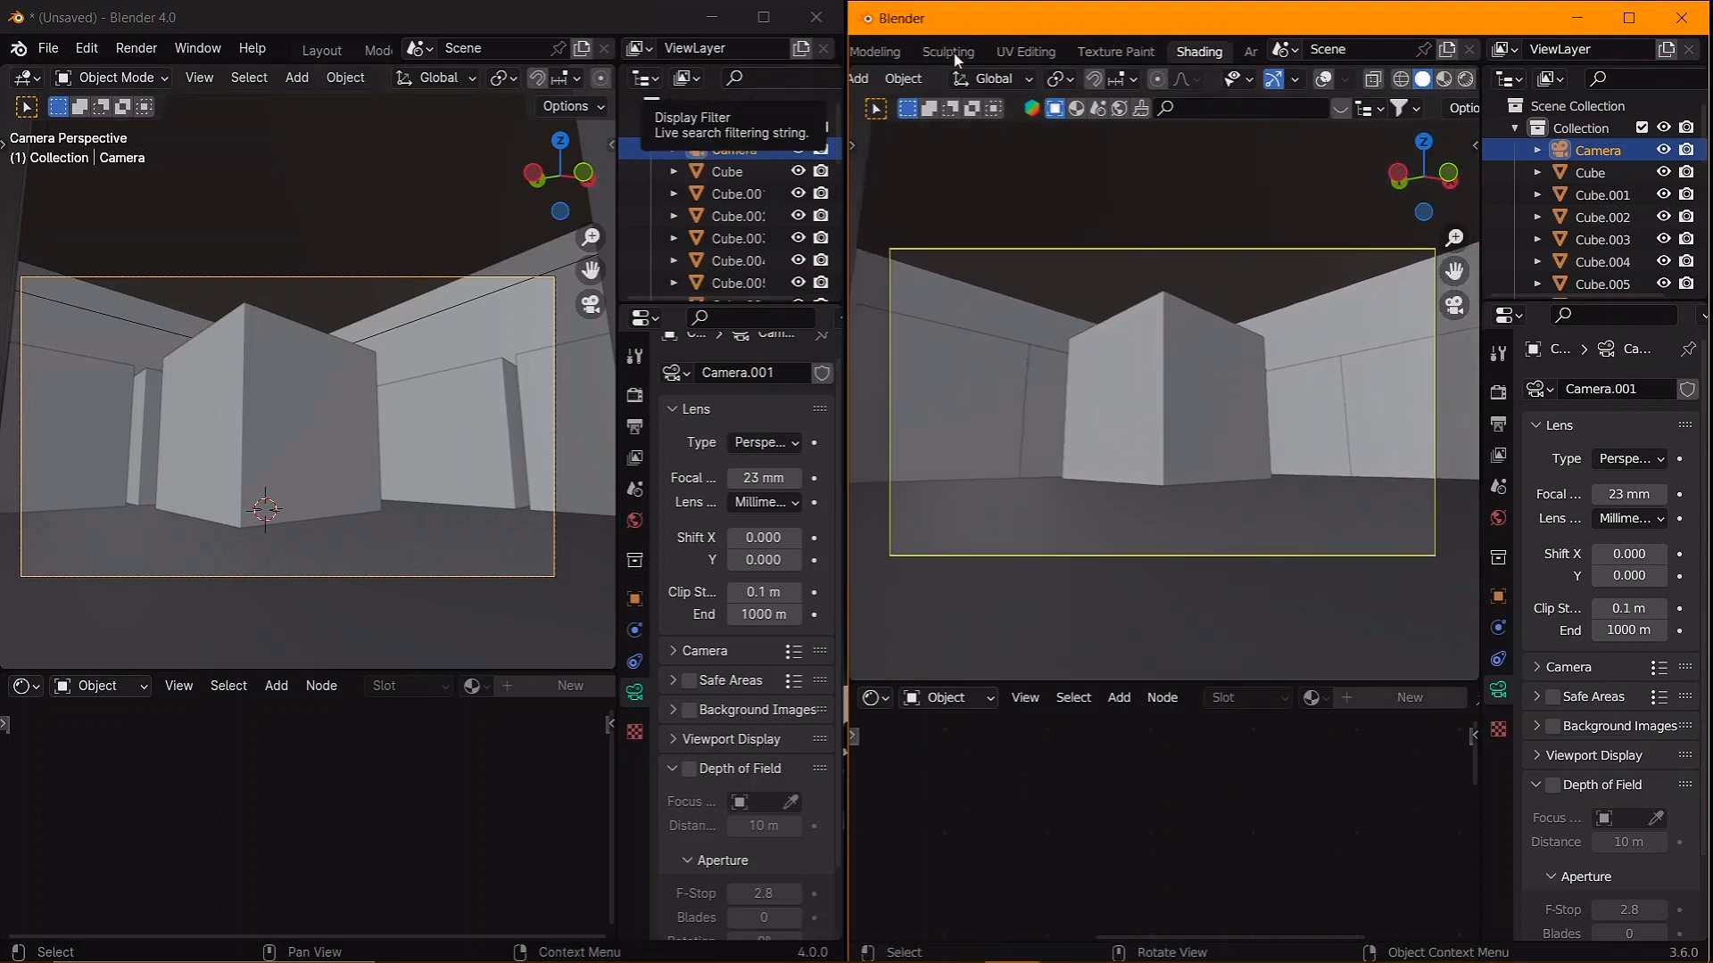
{"action": "scroll", "coordinate": [953, 51], "scroll_direction": "down", "scroll_amount": 3}
{"action": "left_click", "coordinate": [992, 50]}
{"action": "left_click", "coordinate": [1035, 72]}
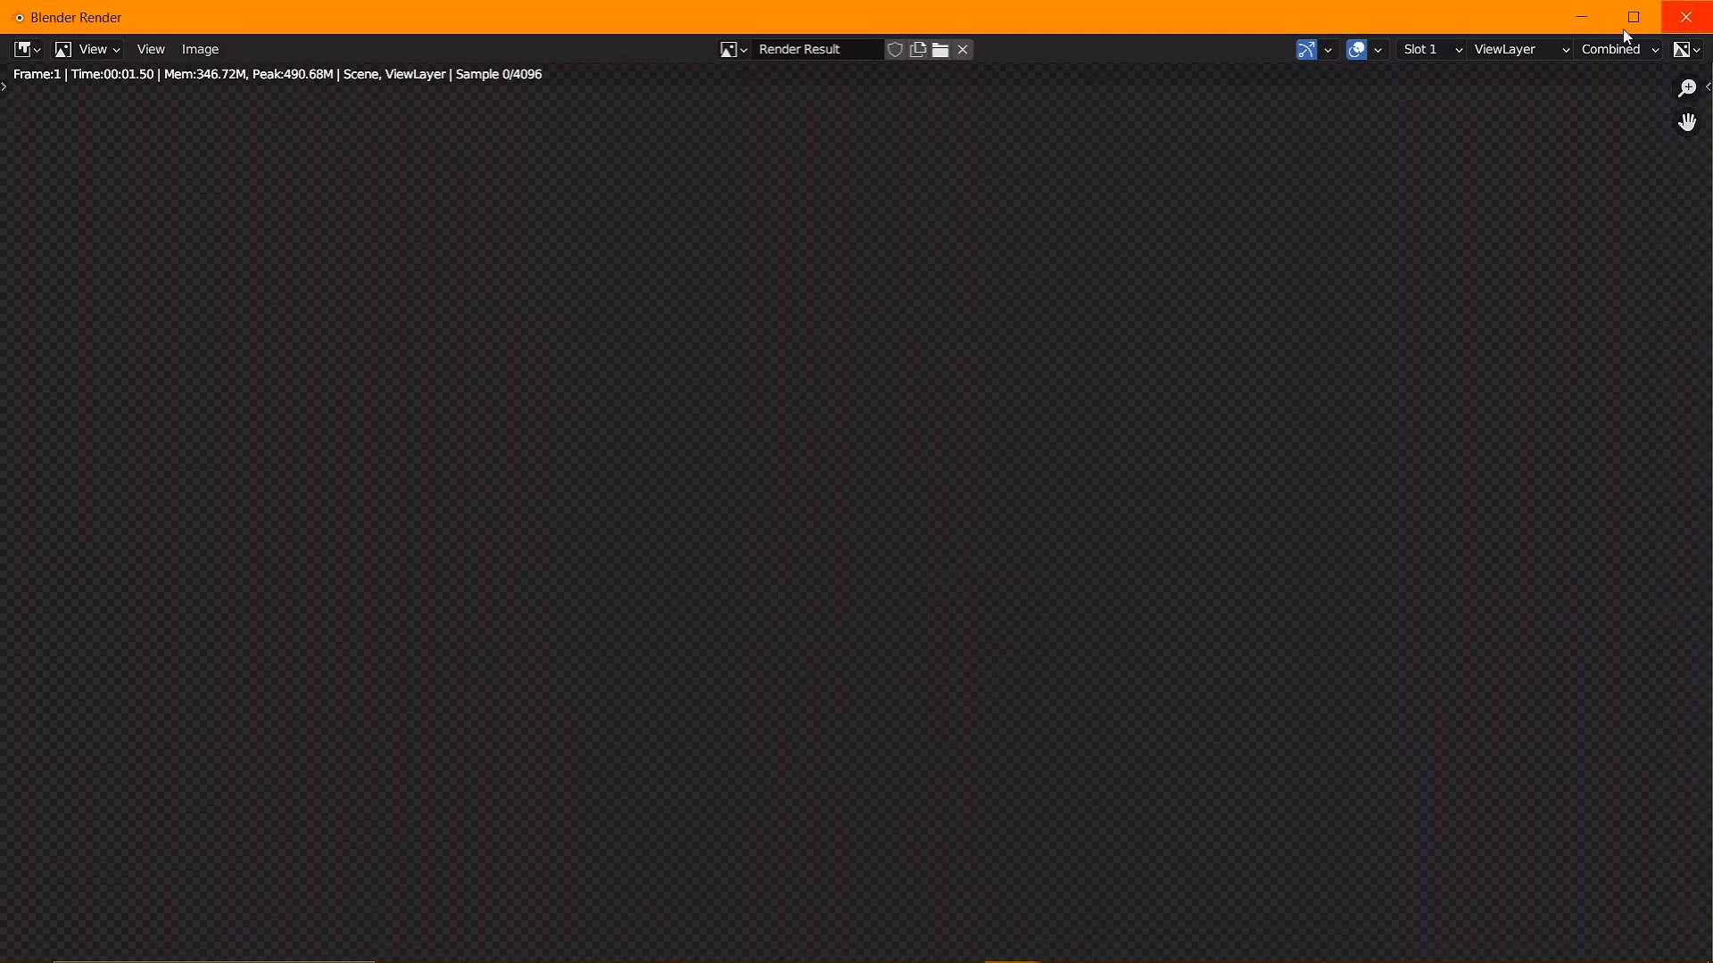
{"action": "left_click", "coordinate": [1685, 17]}
- Set the maximum render samples to 10 in Blender 3.6
{"action": "left_click", "coordinate": [1499, 393]}
{"action": "left_click", "coordinate": [1646, 739]}
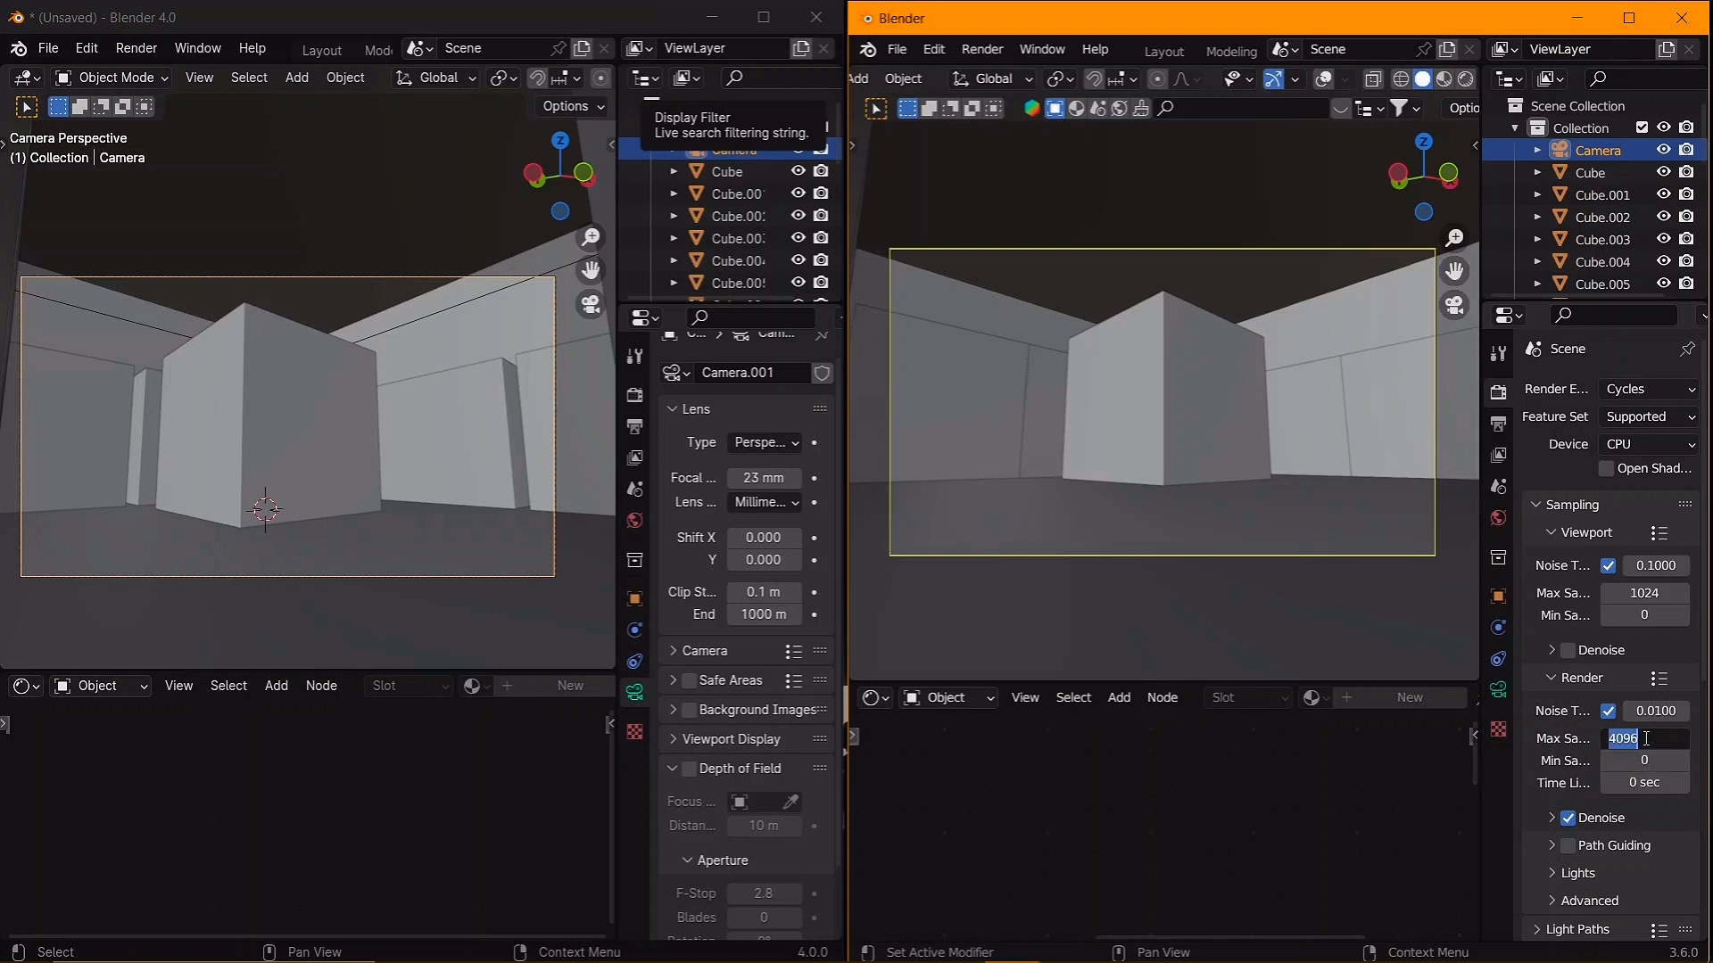
{"action": "type", "text": "10"}
{"action": "key", "text": "Return"}
- Show the render settings in Blender 4.0 and render the camera view with Cycles
{"action": "left_click", "coordinate": [634, 395]}
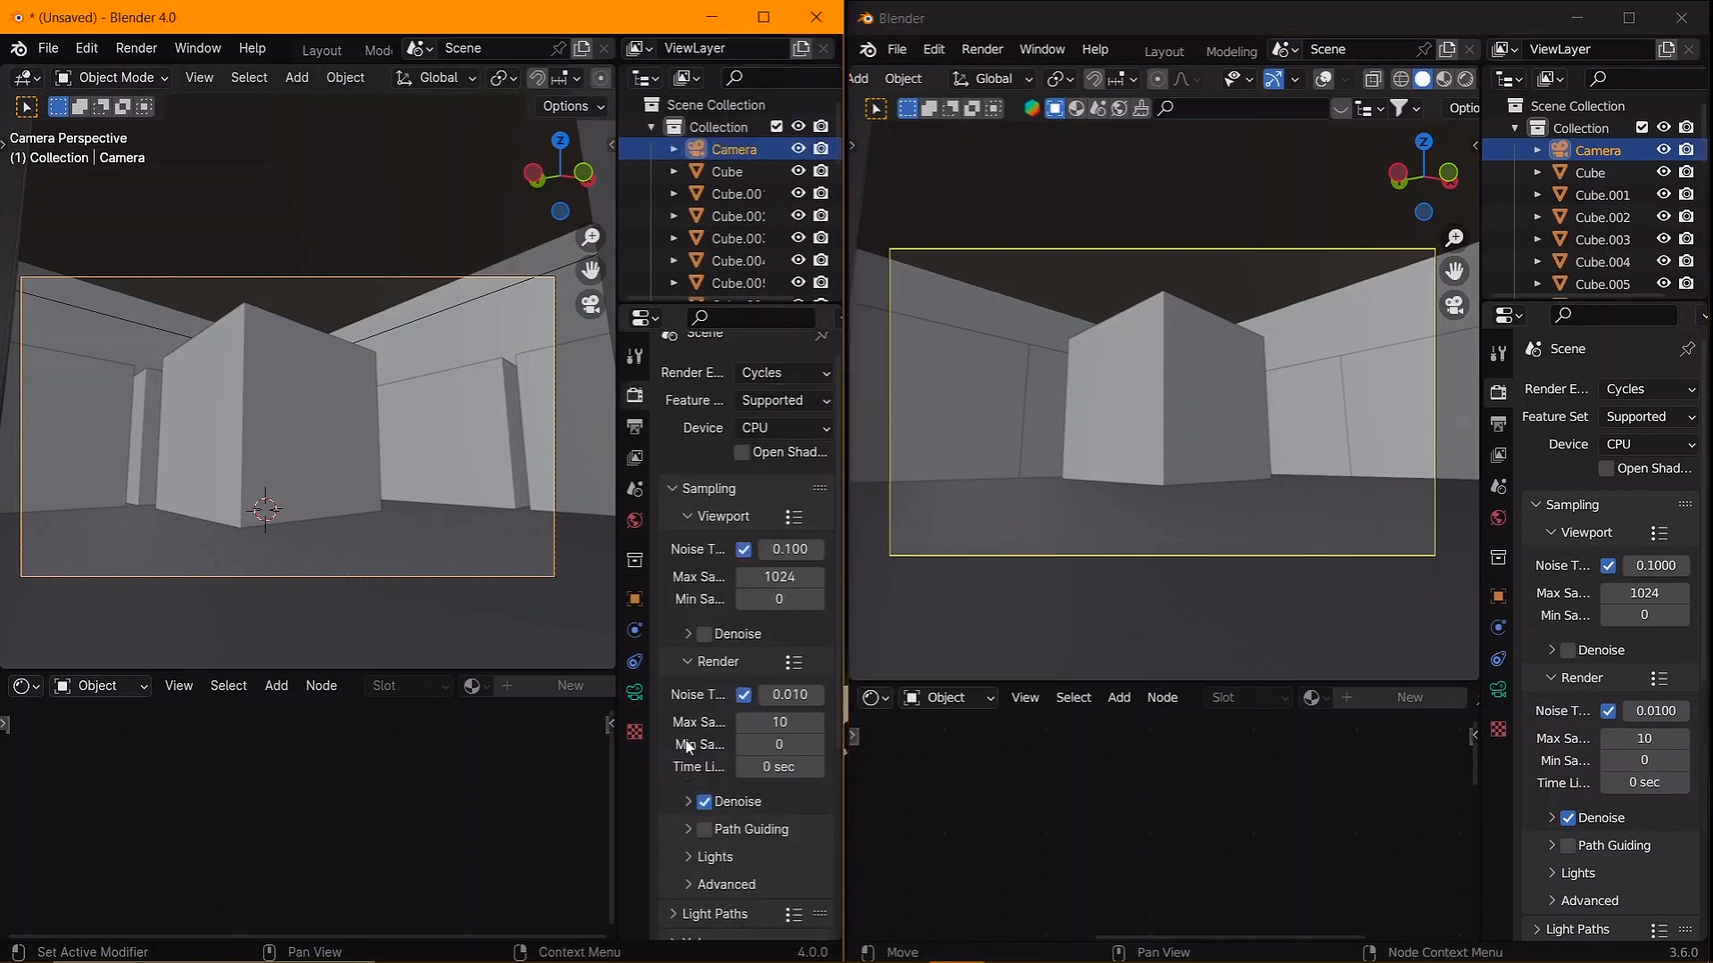
{"action": "left_click", "coordinate": [136, 49]}
{"action": "left_click", "coordinate": [170, 73]}
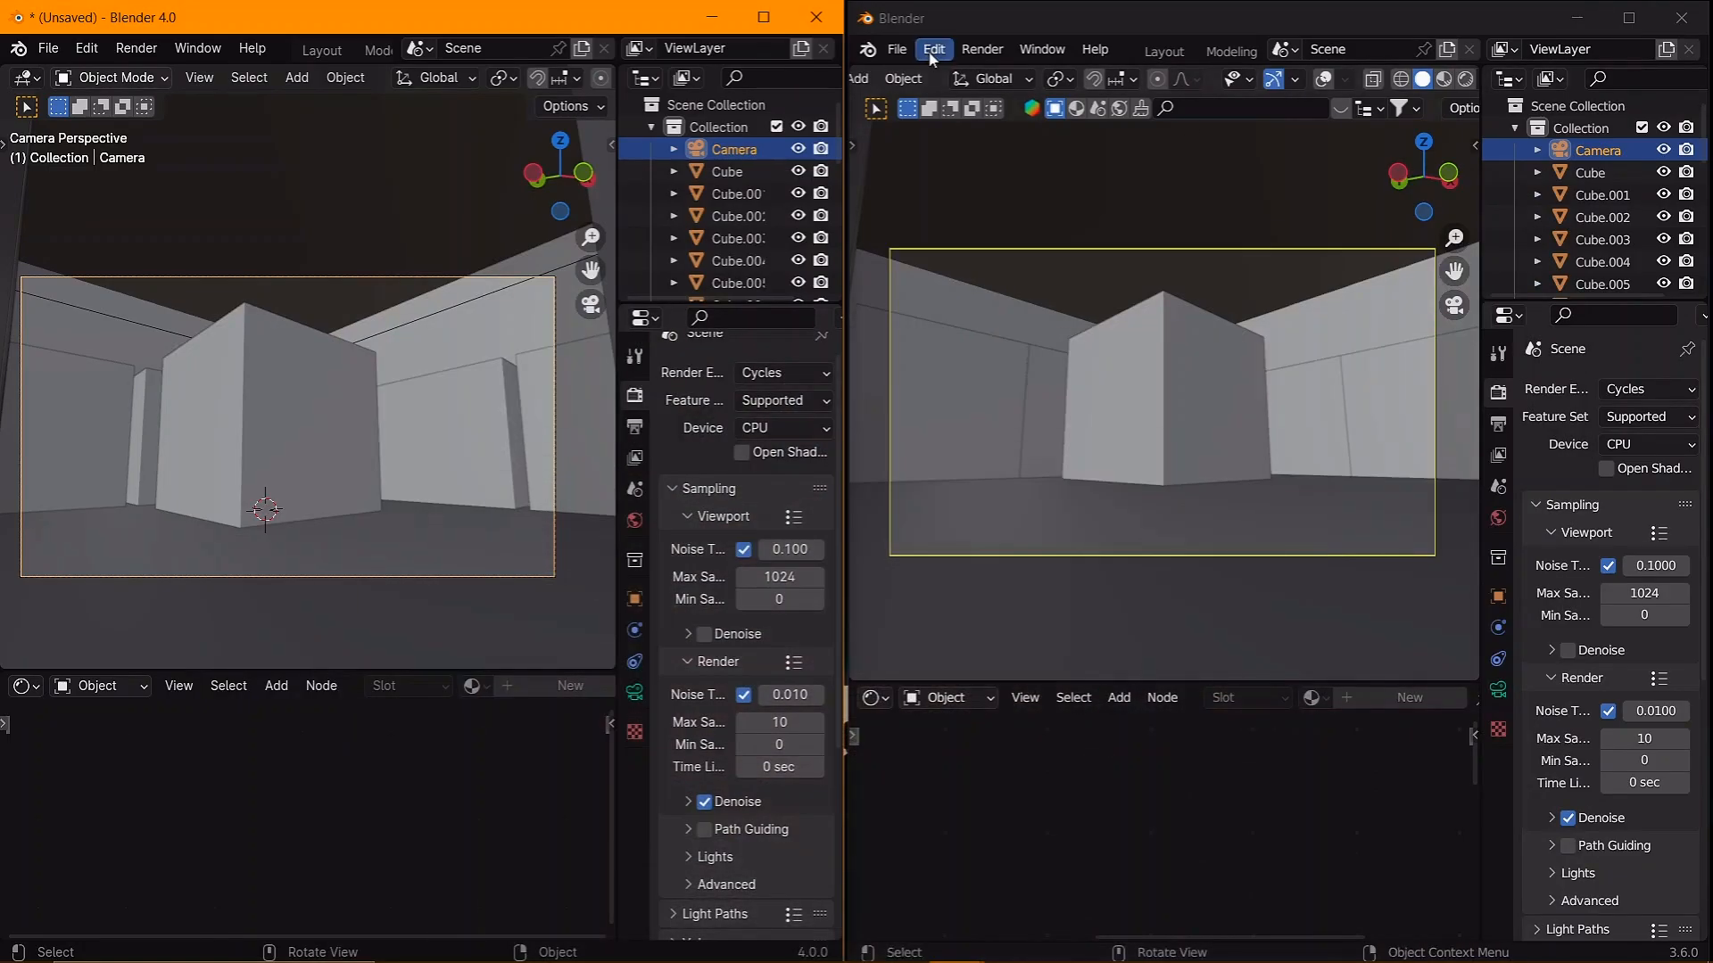
- Render the camera view with Cycles in Blender 3.6 and fit the whole image in the render window
{"action": "left_click", "coordinate": [982, 49]}
{"action": "left_click", "coordinate": [1017, 66]}
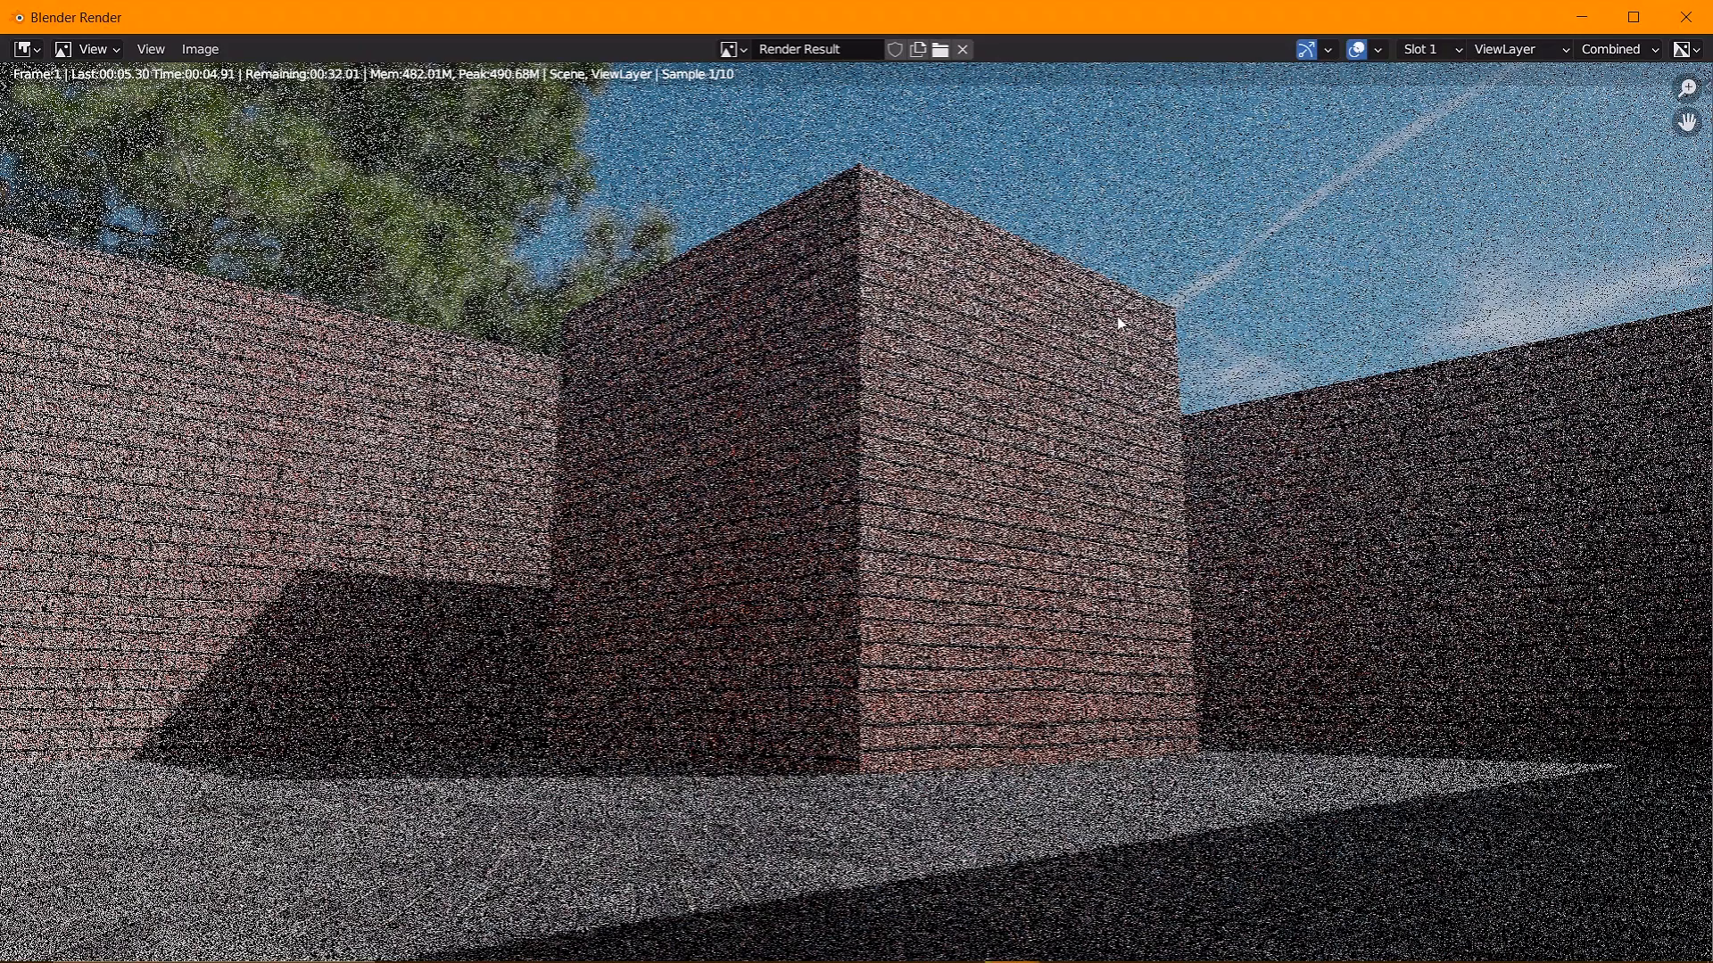
{"action": "scroll", "coordinate": [1100, 314], "scroll_direction": "down", "scroll_amount": 1}
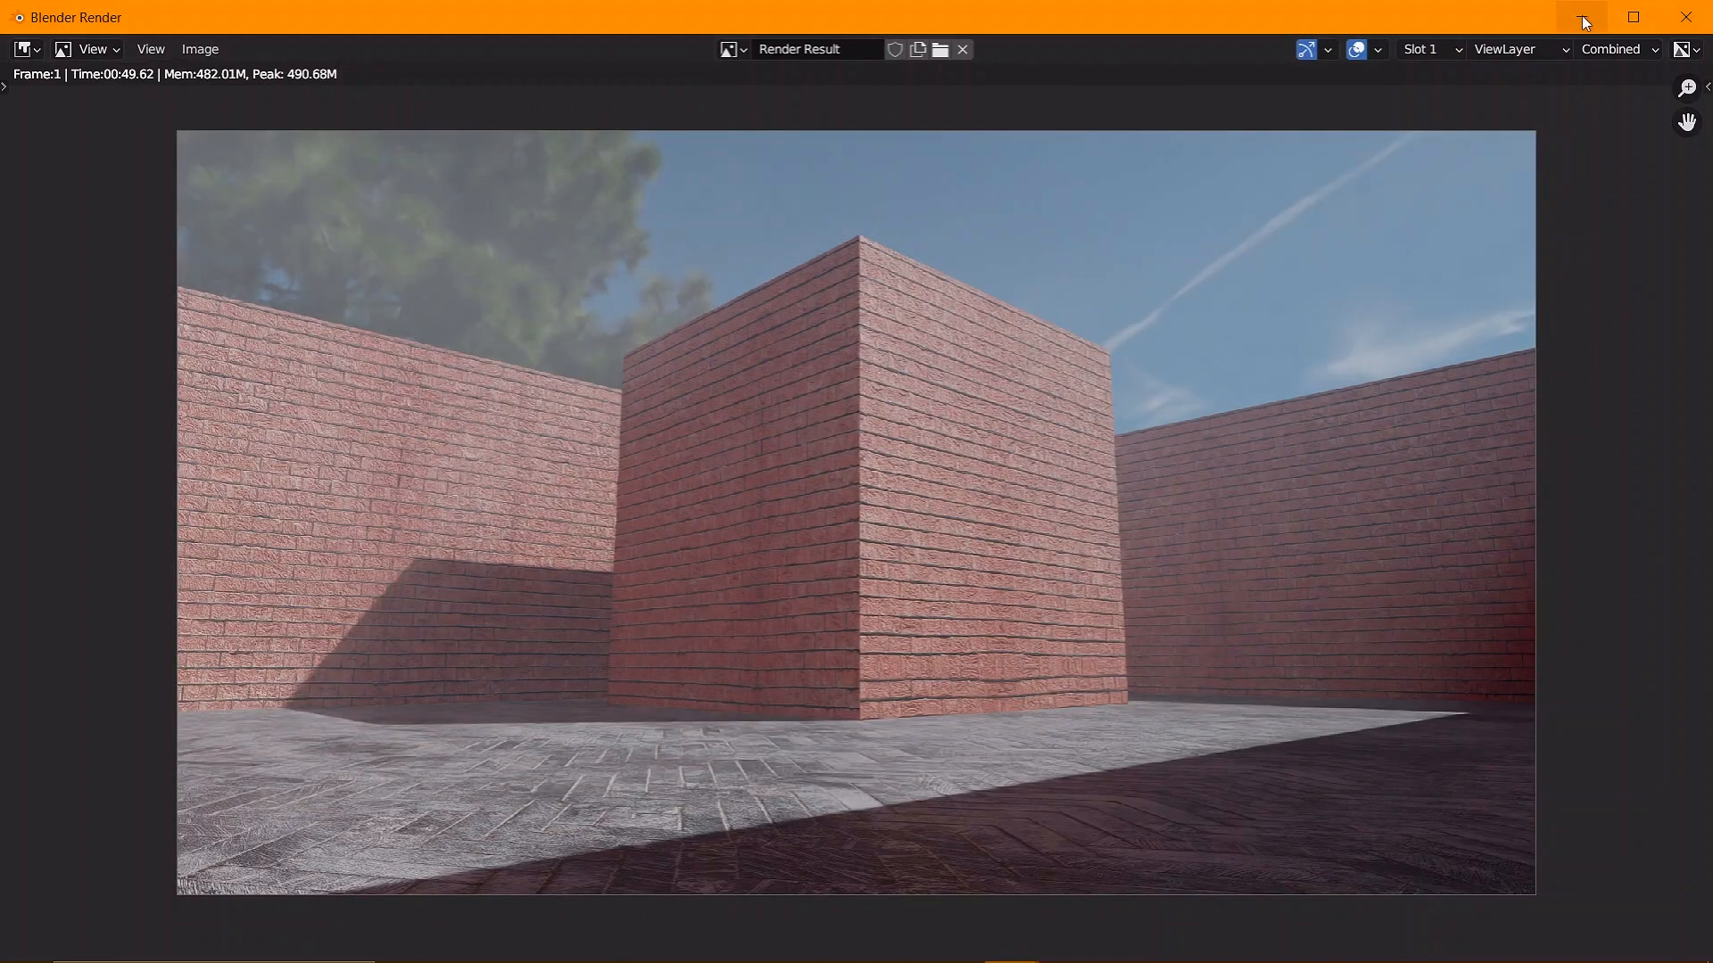
- Arrange the Blender 4.0 and 3.6 render windows side by side, each showing its whole image, to compare the results
{"action": "left_click_drag", "start_coordinate": [361, 4], "coordinate": [445, 31]}
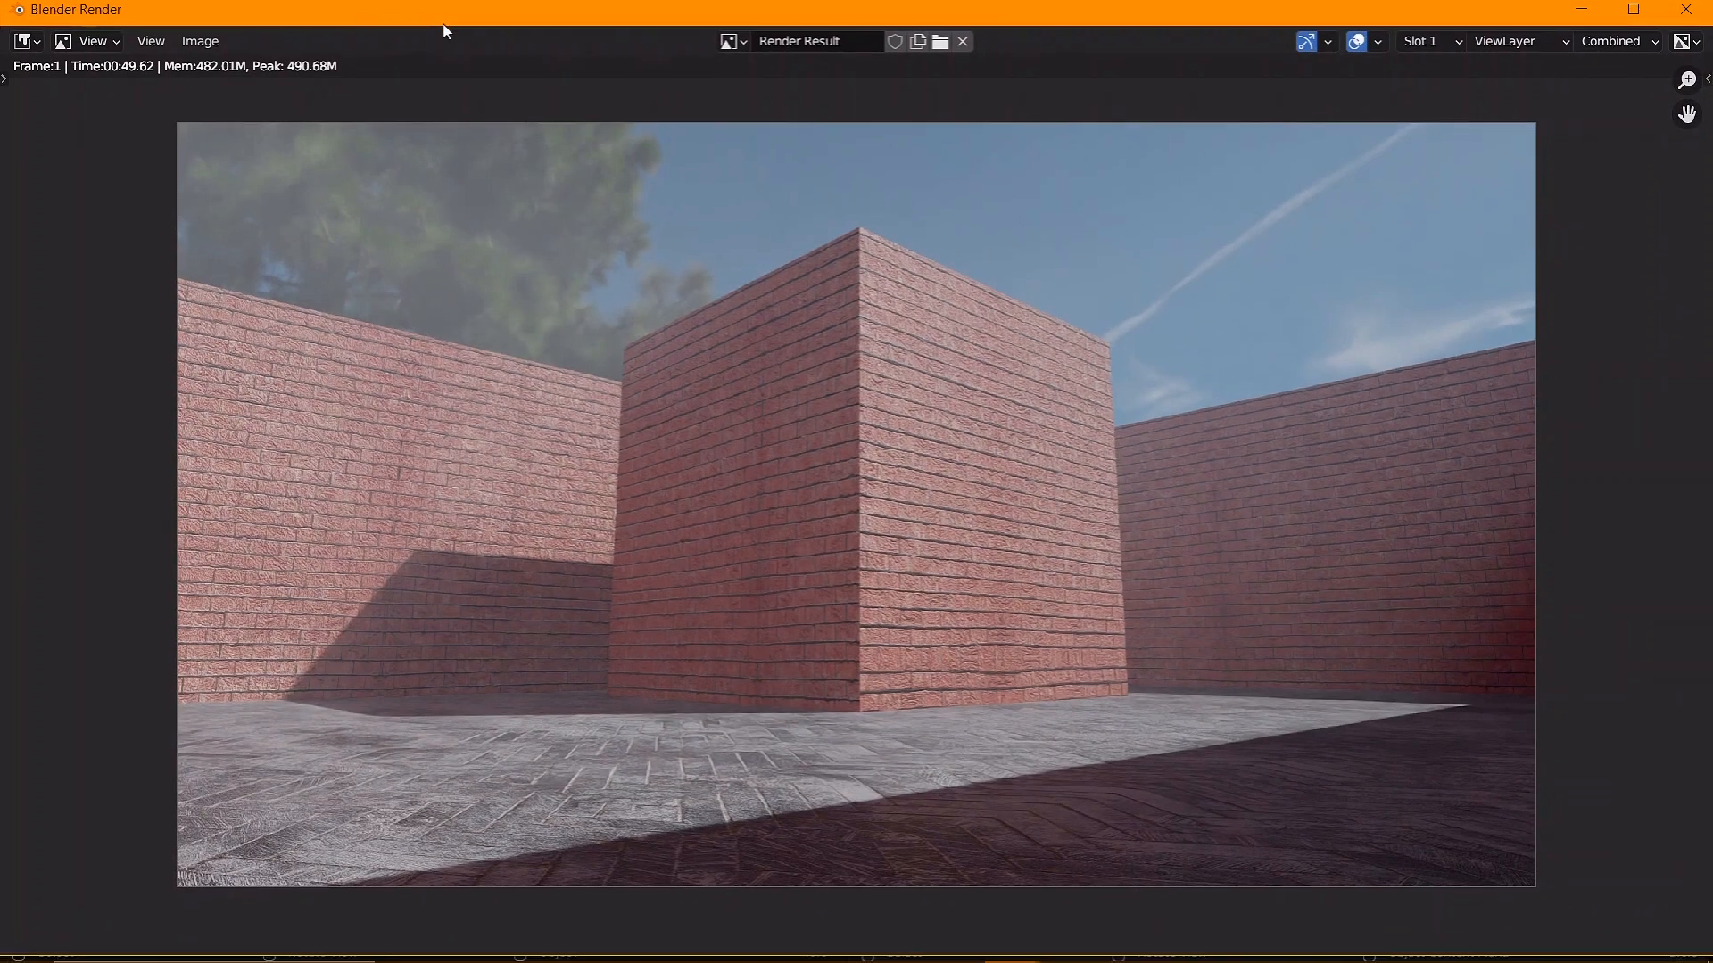
{"action": "left_click_drag", "start_coordinate": [2, 121], "coordinate": [849, 134]}
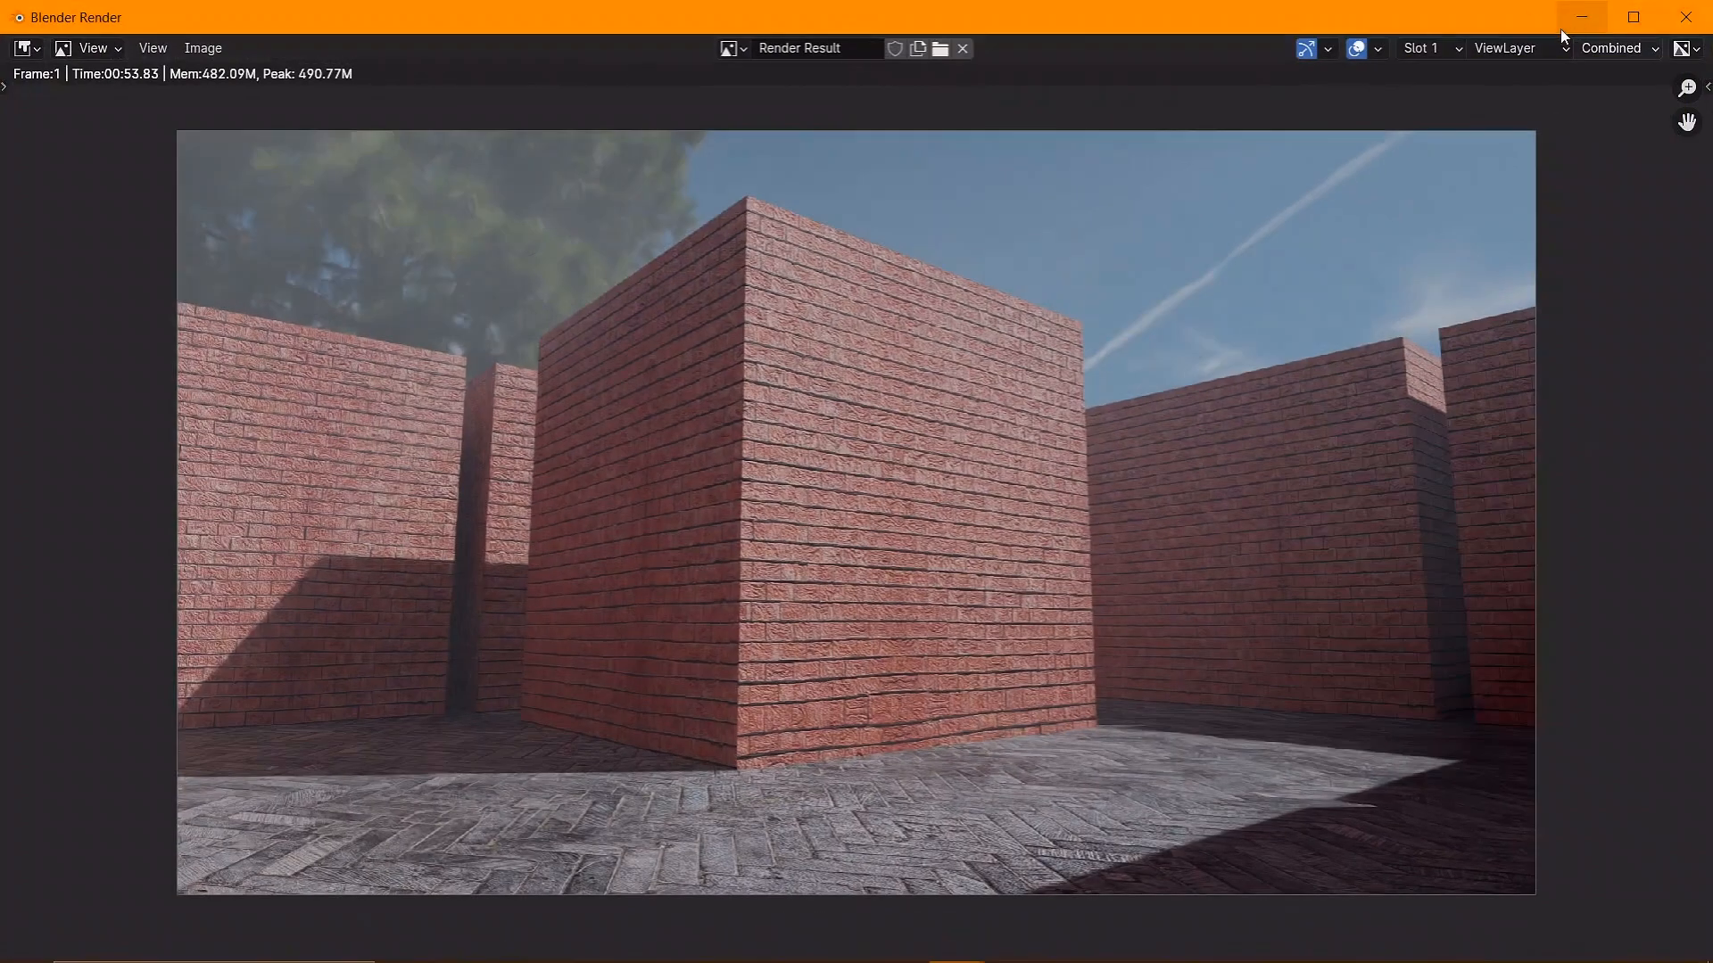
{"action": "left_click_drag", "start_coordinate": [1528, 25], "coordinate": [1520, 25]}
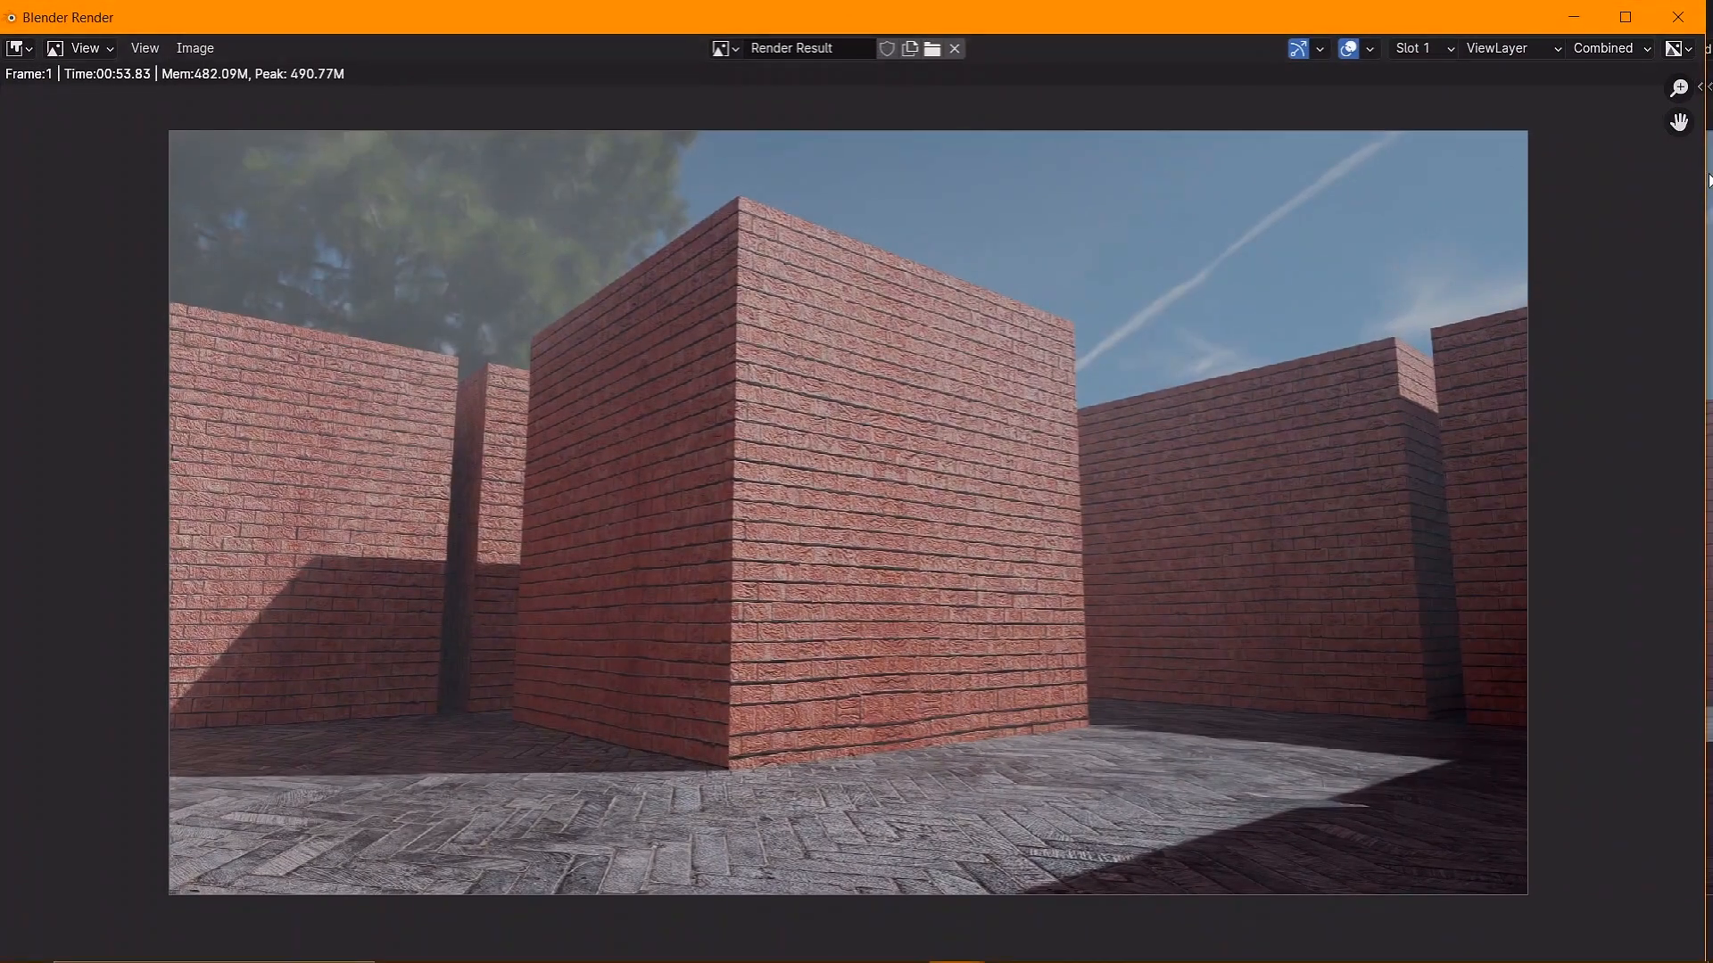
{"action": "left_click_drag", "start_coordinate": [1710, 181], "coordinate": [841, 177]}
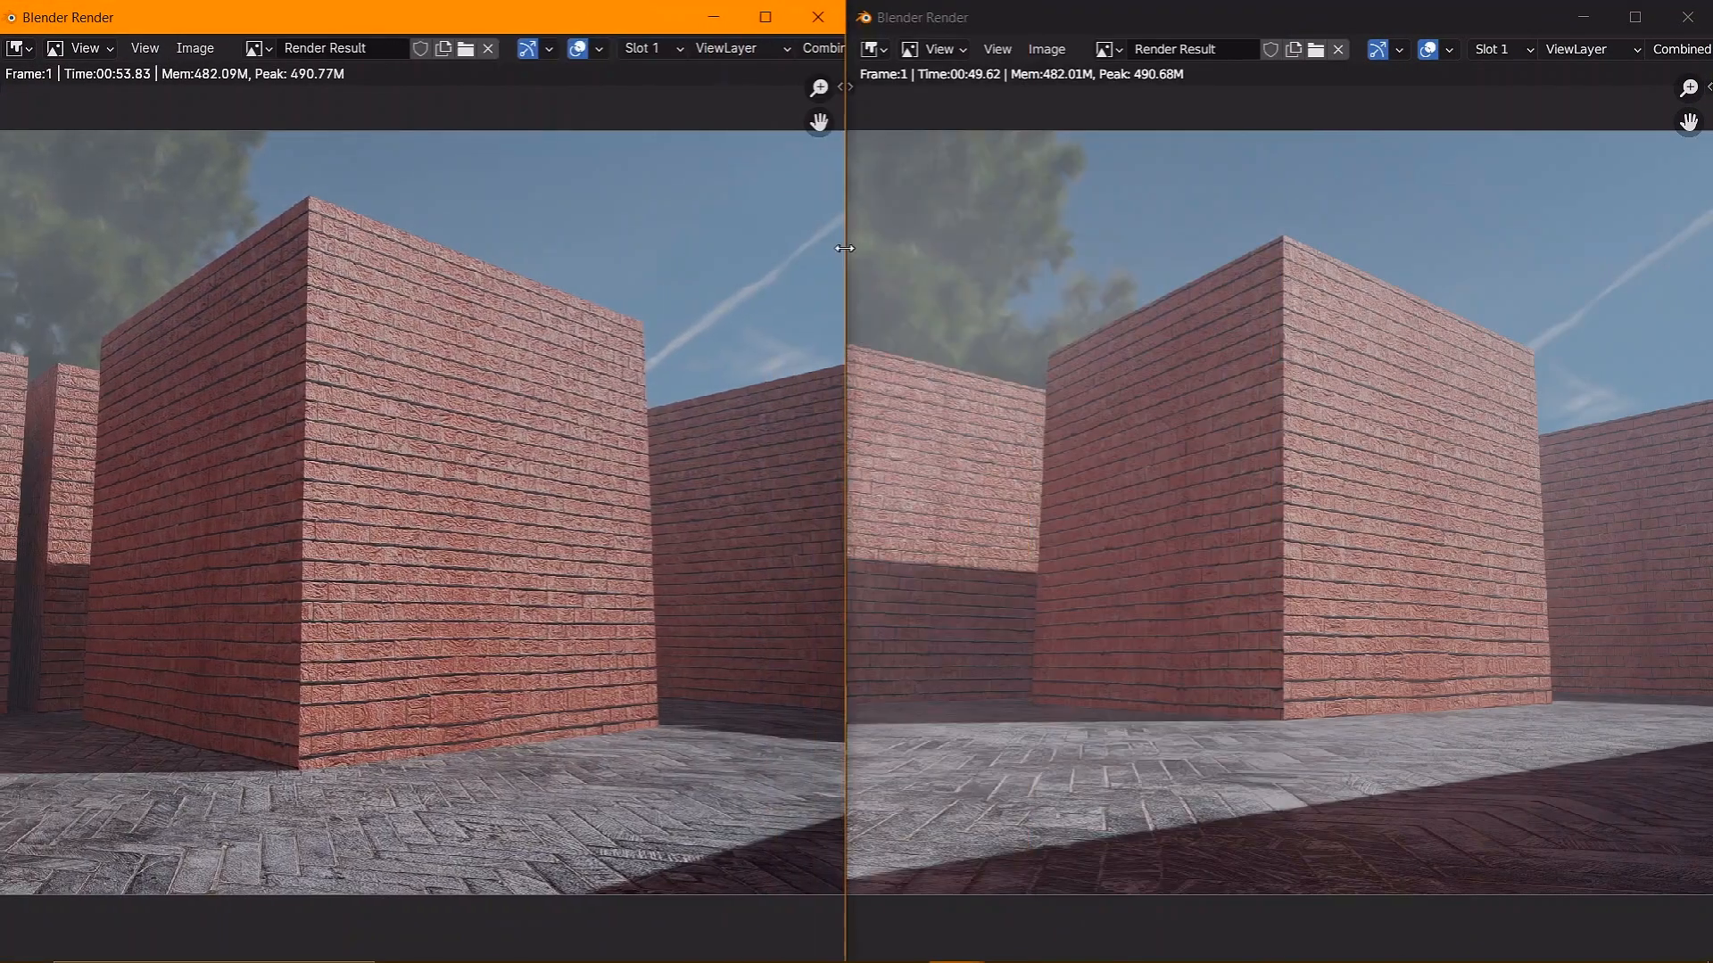
{"action": "scroll", "coordinate": [460, 371], "scroll_direction": "down", "scroll_amount": 1}
{"action": "scroll", "coordinate": [460, 371], "scroll_direction": "down", "scroll_amount": 1}
{"action": "scroll", "coordinate": [1331, 335], "scroll_direction": "down", "scroll_amount": 2}
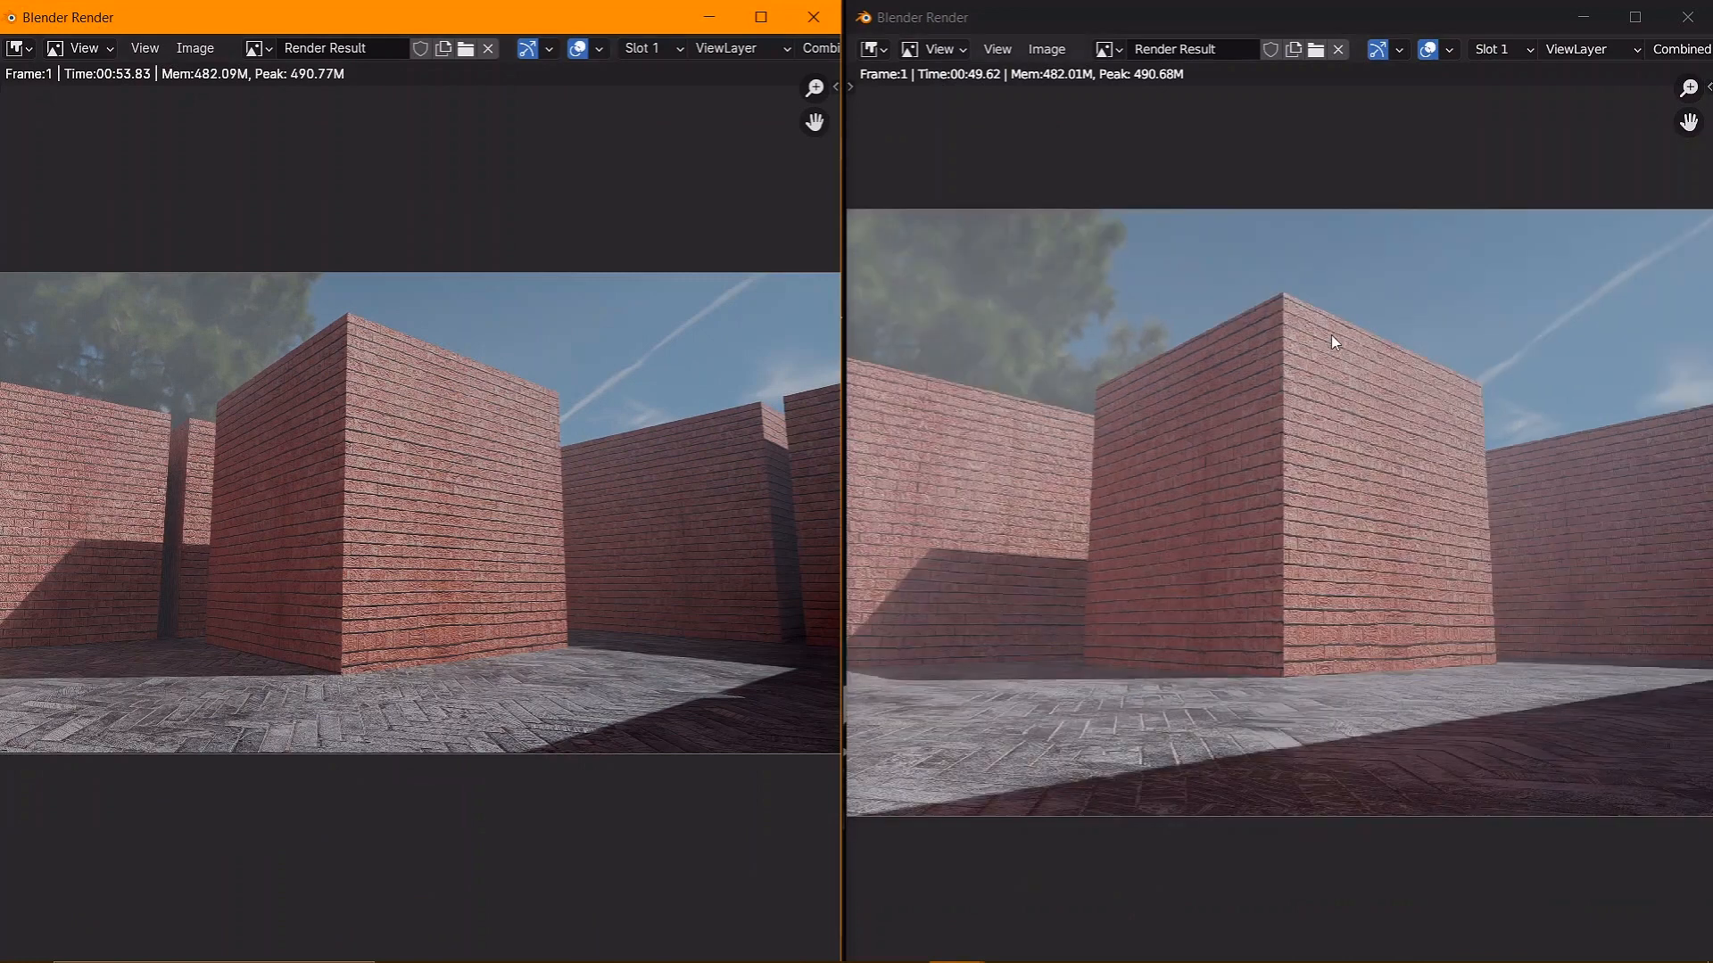
{"action": "left_click", "coordinate": [1129, 794]}
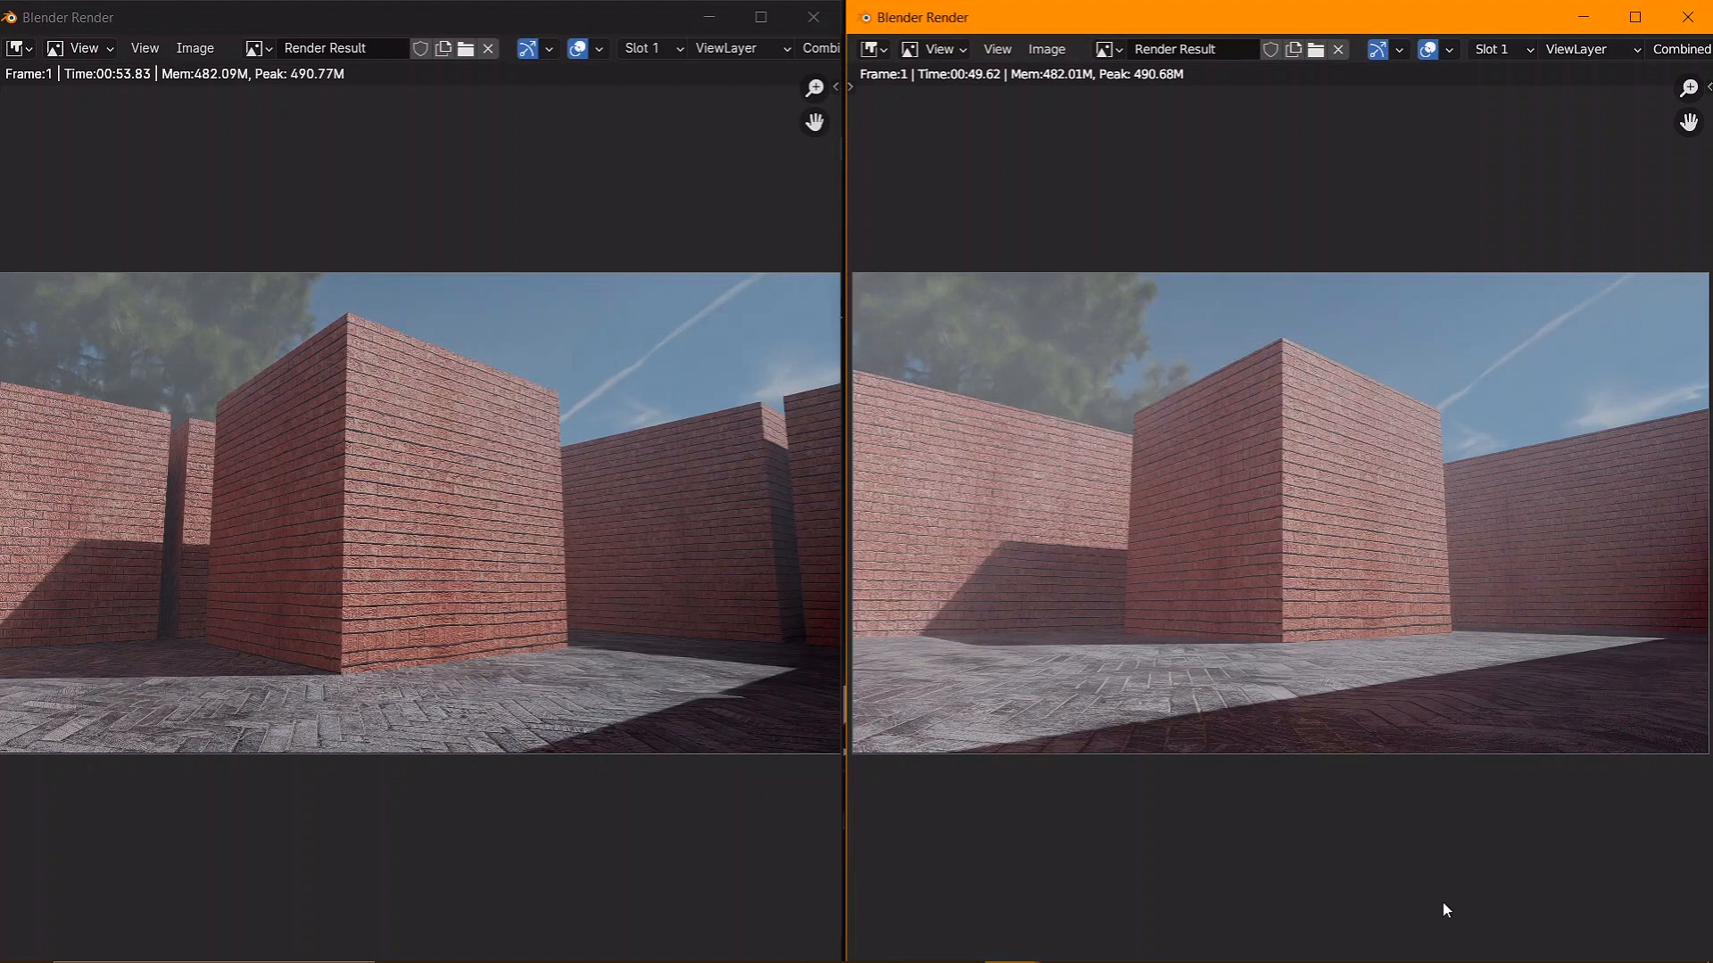
{"action": "left_click", "coordinate": [368, 799]}
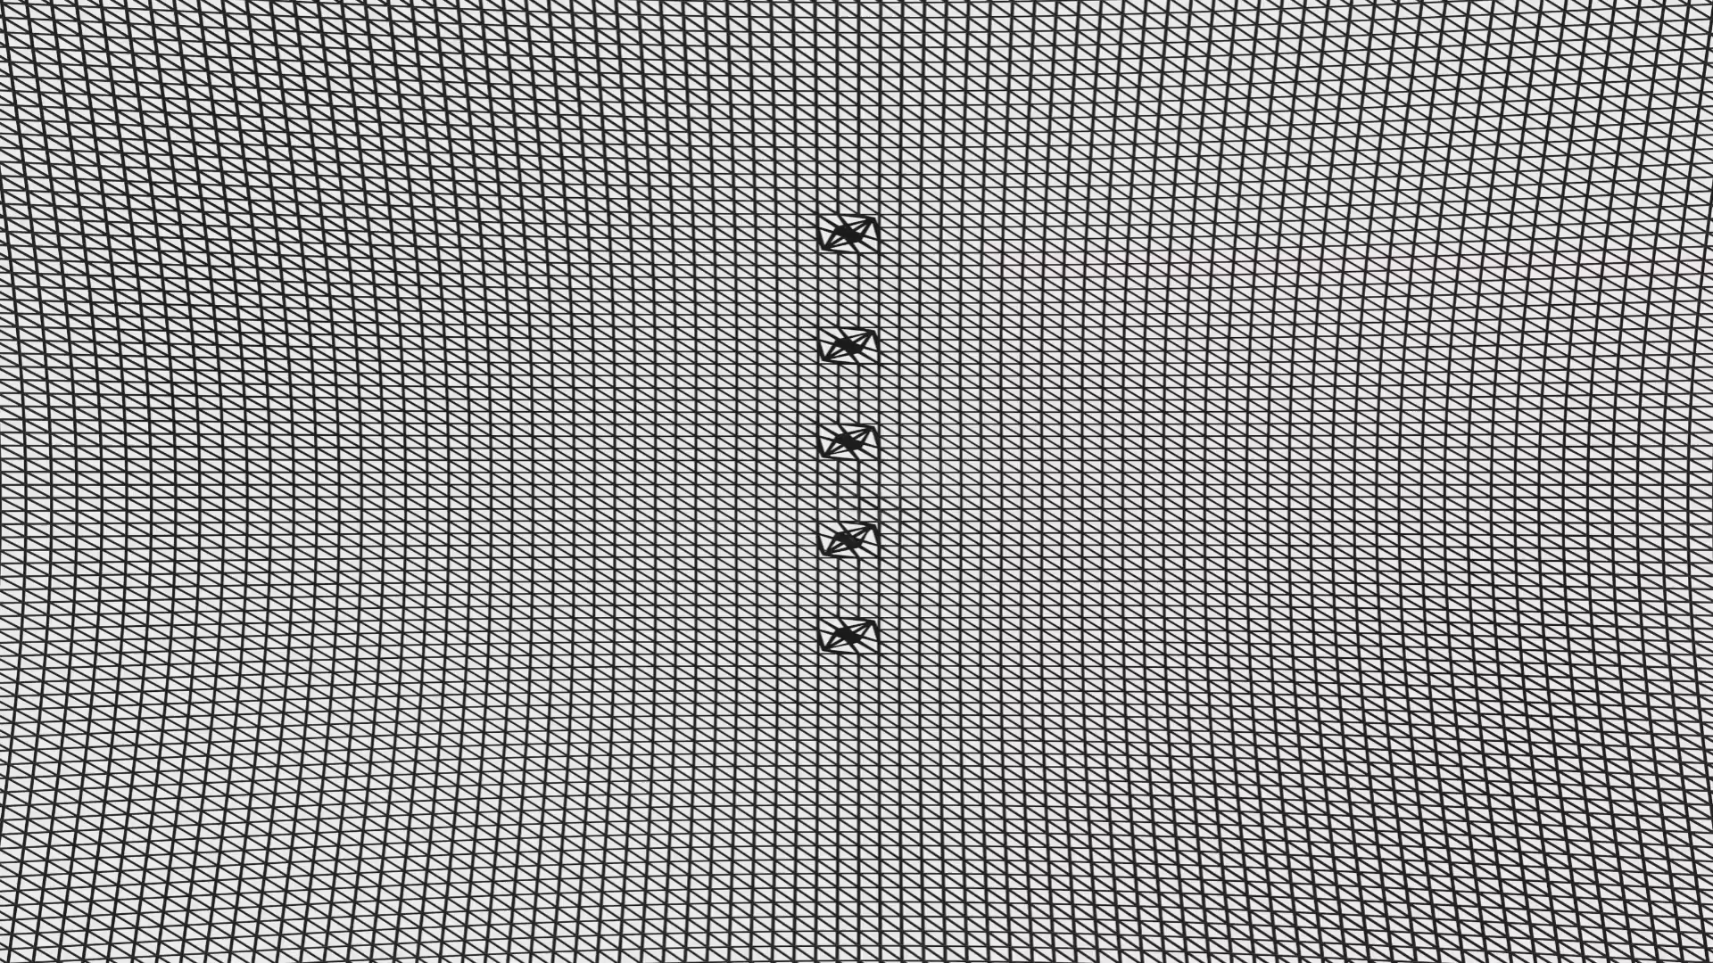